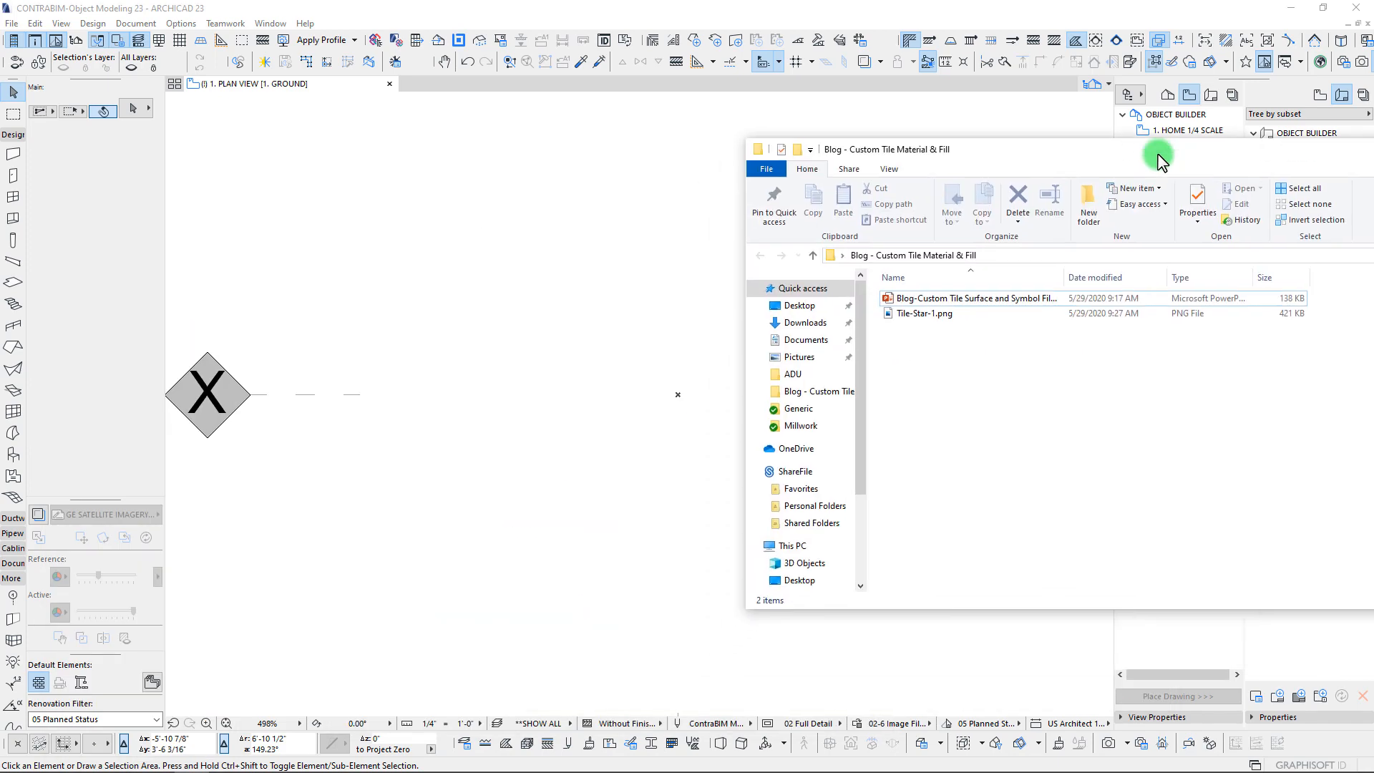
# Step: Place the image Tile-Star-1.png from the Blog - Custom Tile Material & Fill folder into the ground floor plan
pyautogui.moveTo(932, 316); pyautogui.dragTo(478, 345)
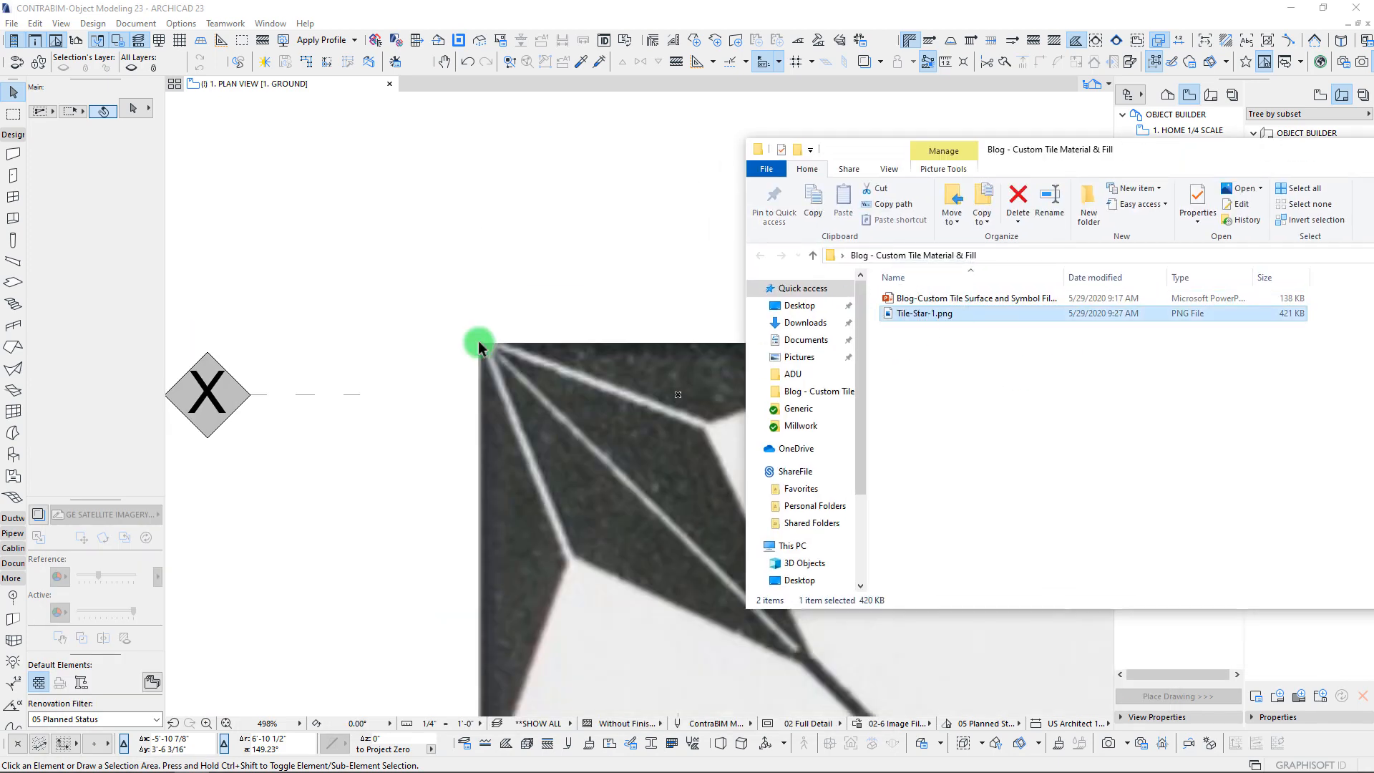
pyautogui.moveTo(968, 149); pyautogui.dragTo(562, 123)
pyautogui.click(1107, 127)
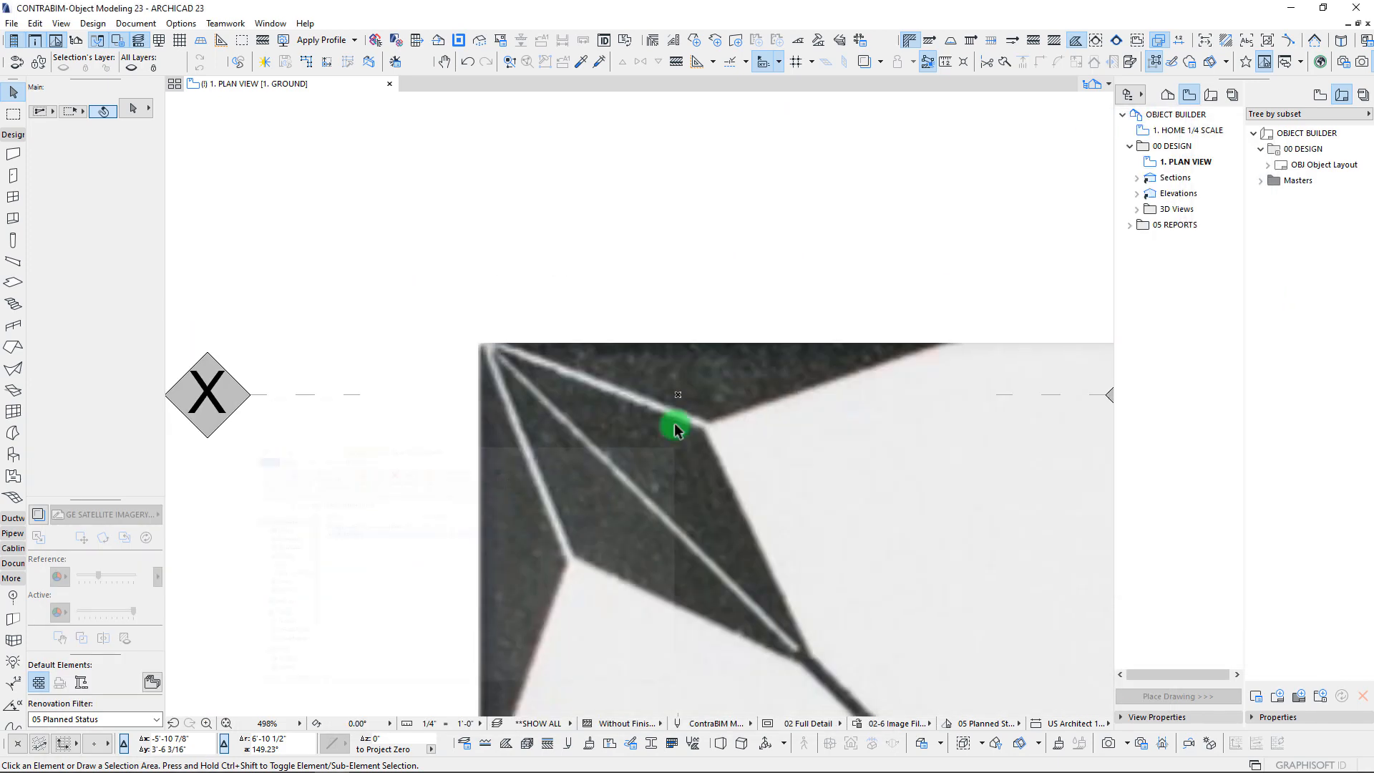
# Step: Resize the tile image graphically from its lower-left corner so that its bottom edge becomes 10 inches long
pyautogui.scroll(-5, 683, 430)
pyautogui.scroll(-1, 802, 507)
pyautogui.moveTo(921, 631); pyautogui.dragTo(659, 365, button='middle')
pyautogui.click(639, 380)
pyautogui.moveTo(572, 624); pyautogui.dragTo(590, 498, button='middle')
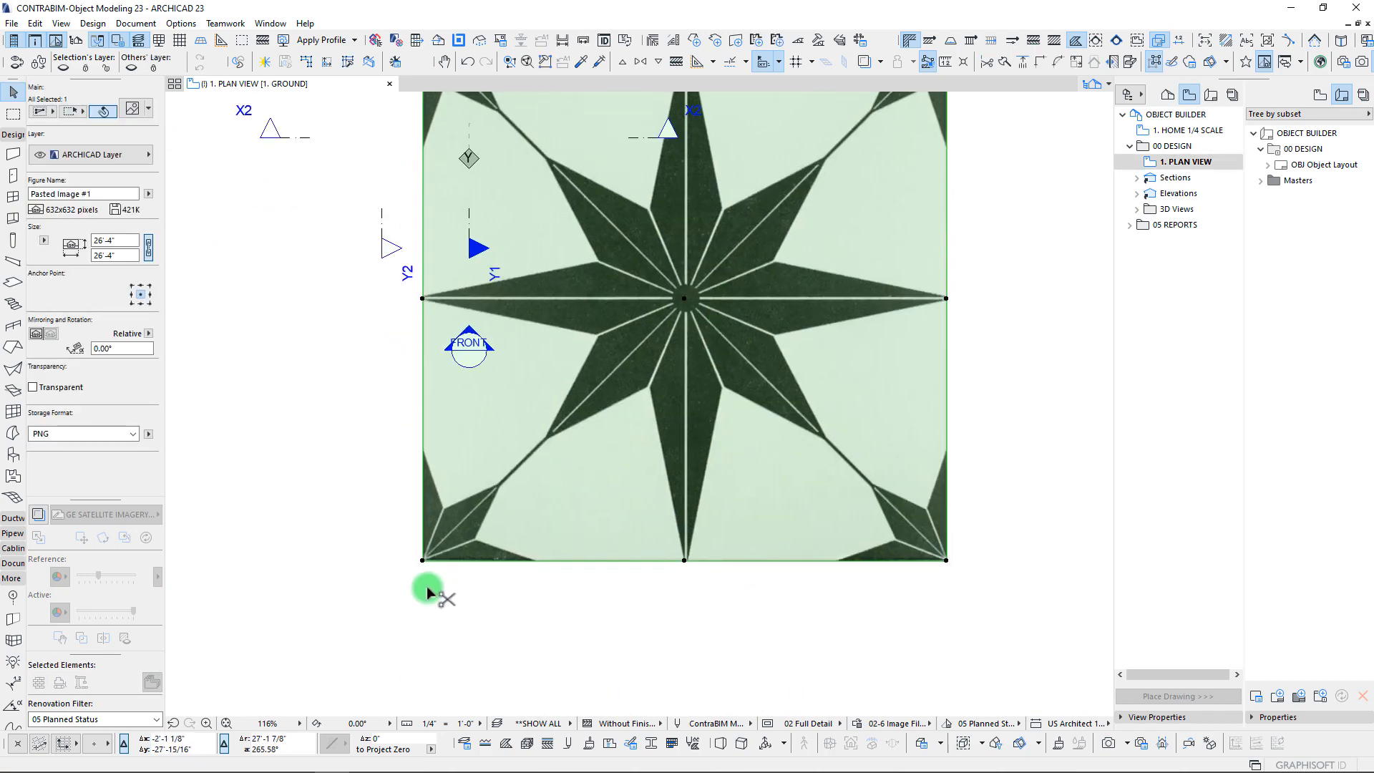
pyautogui.hotkey('ctrl', 'k')
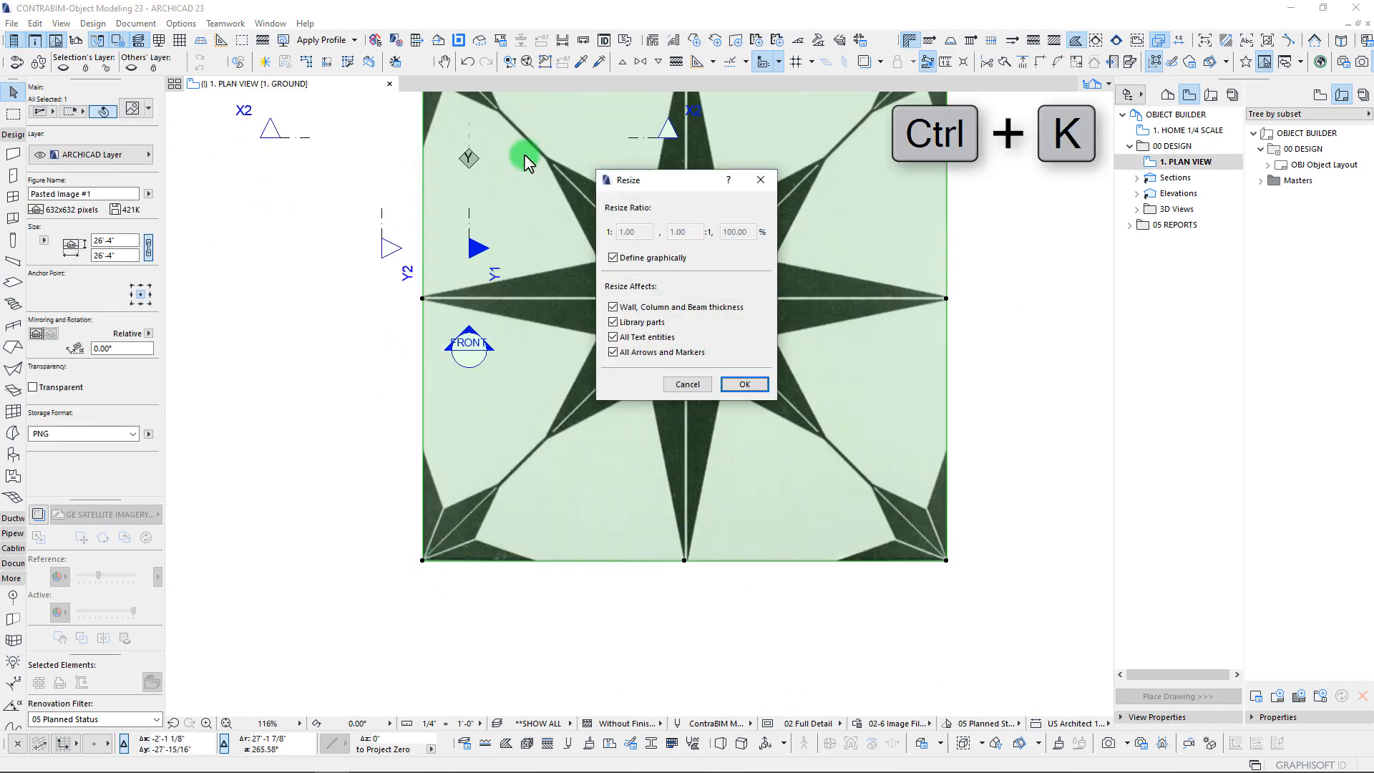
pyautogui.moveTo(674, 184); pyautogui.dragTo(632, 223)
pyautogui.click(690, 421)
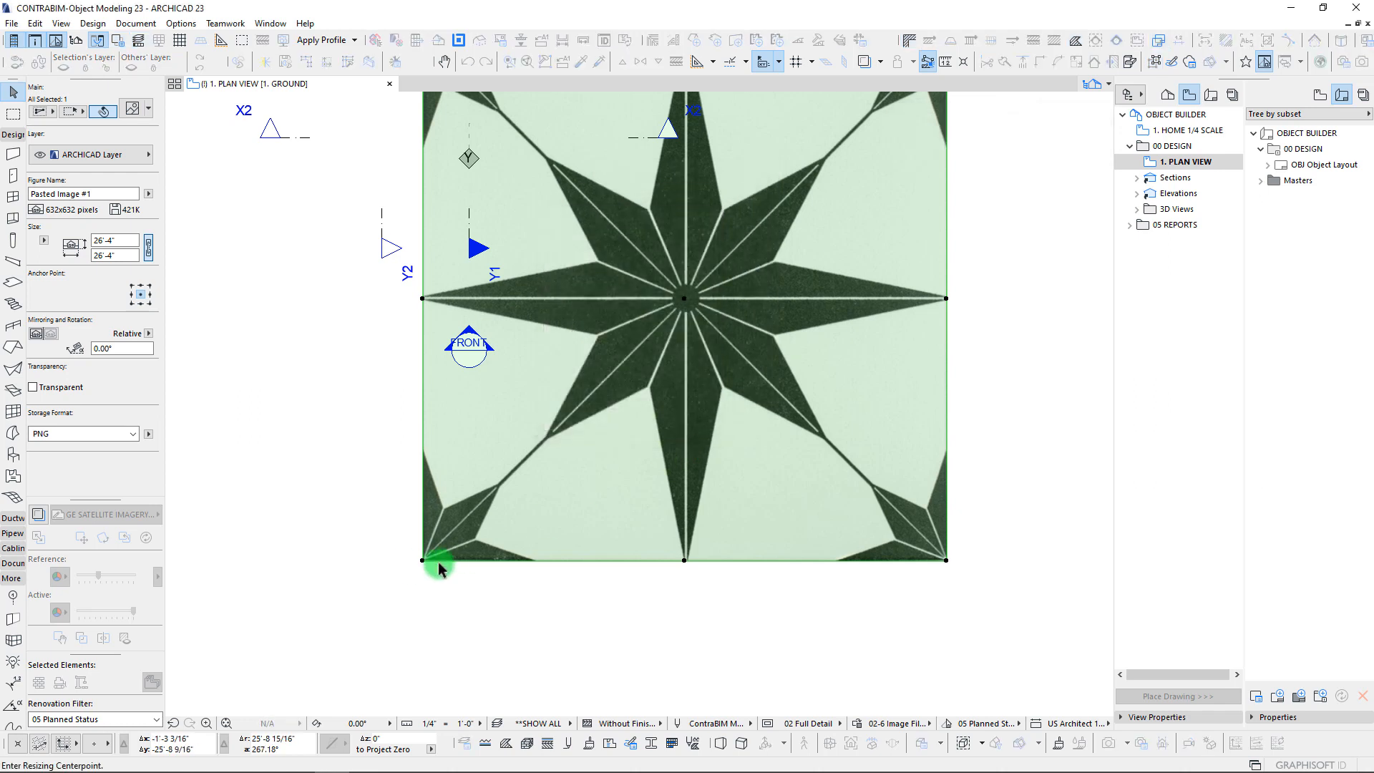
pyautogui.click(422, 560)
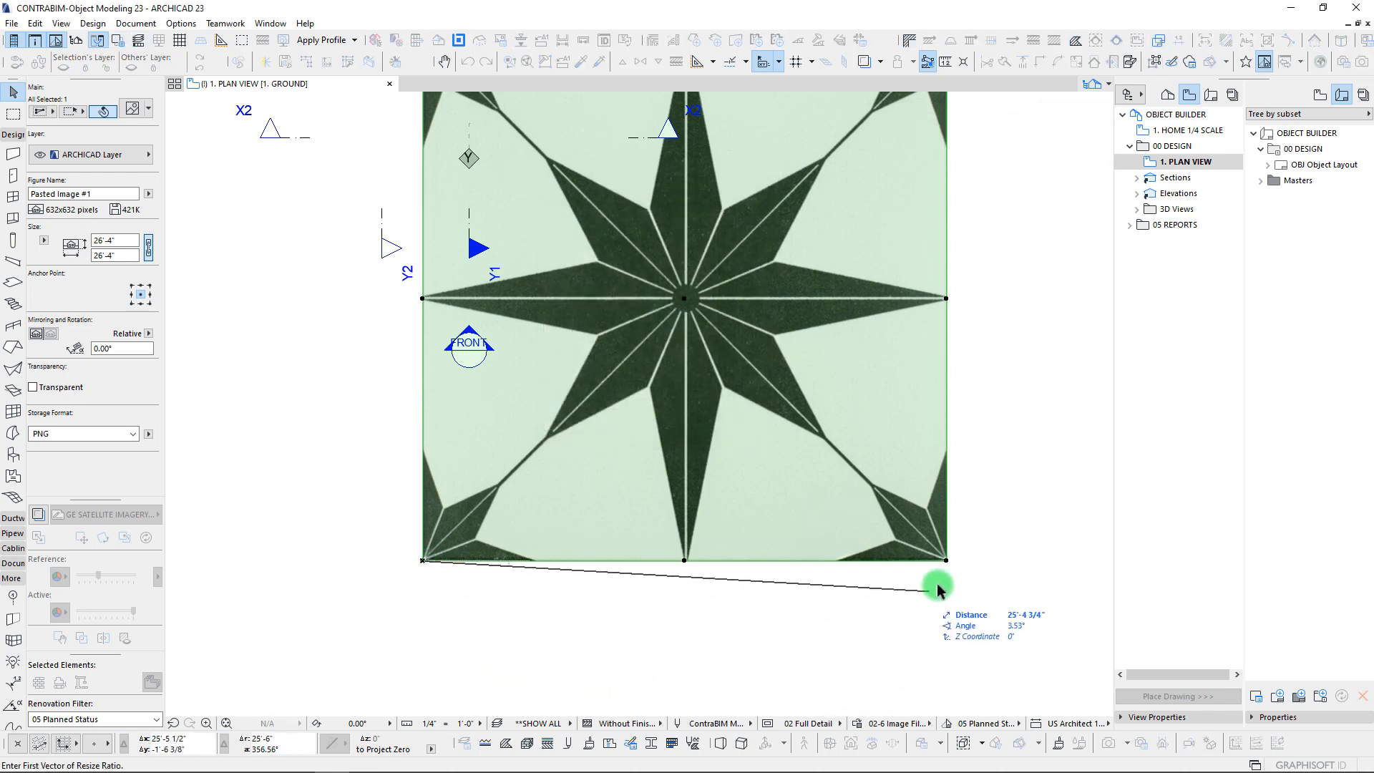
pyautogui.click(946, 560)
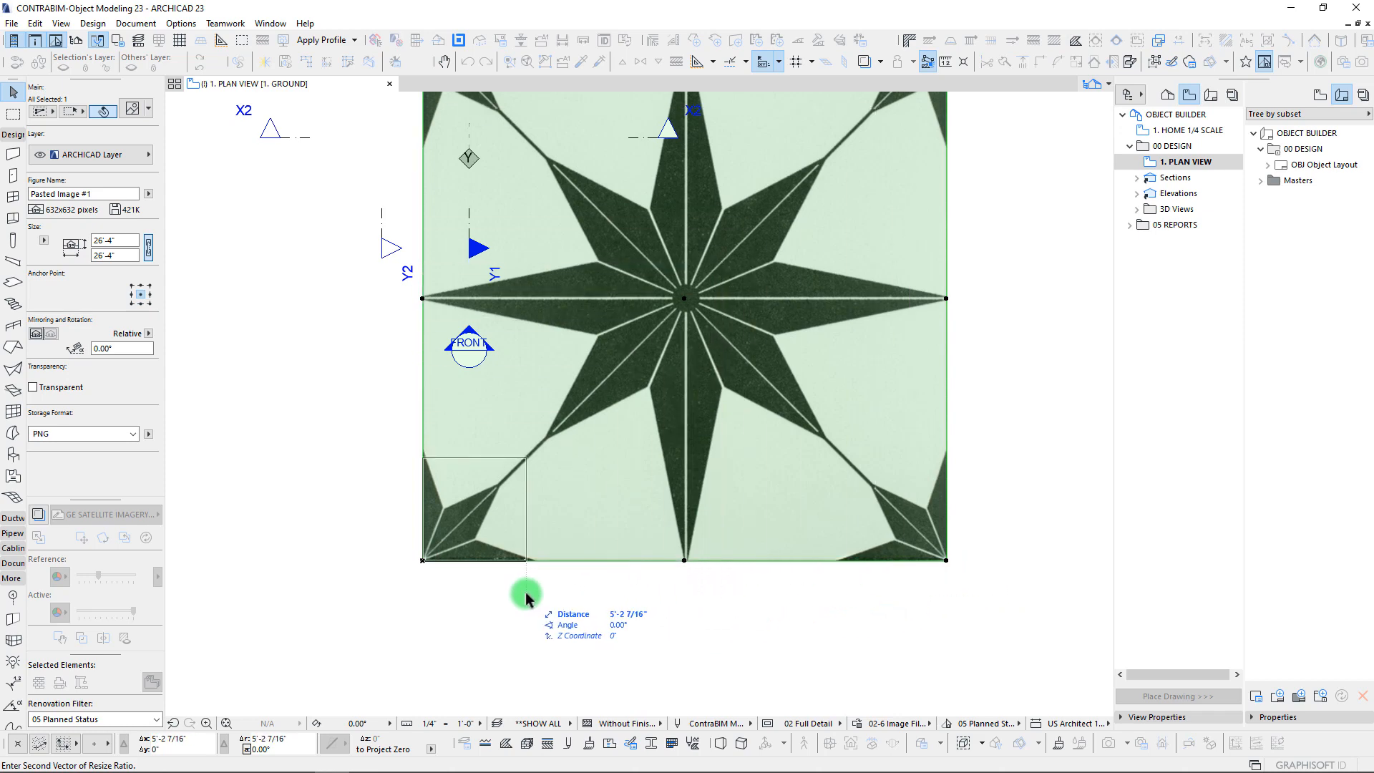
pyautogui.press('Return')
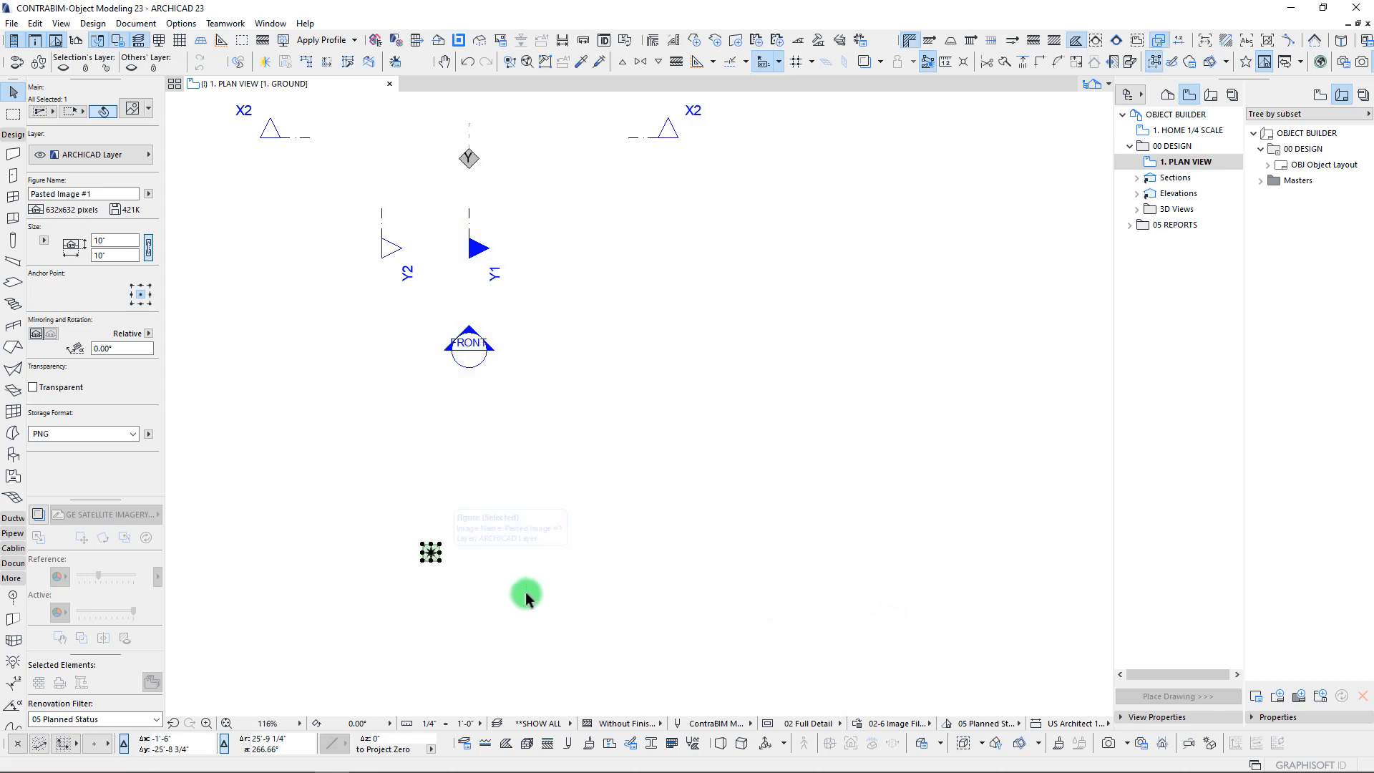
# Step: Measure the height of the resized tile image from its lower-left corner
pyautogui.scroll(5, 423, 572)
pyautogui.press('m')
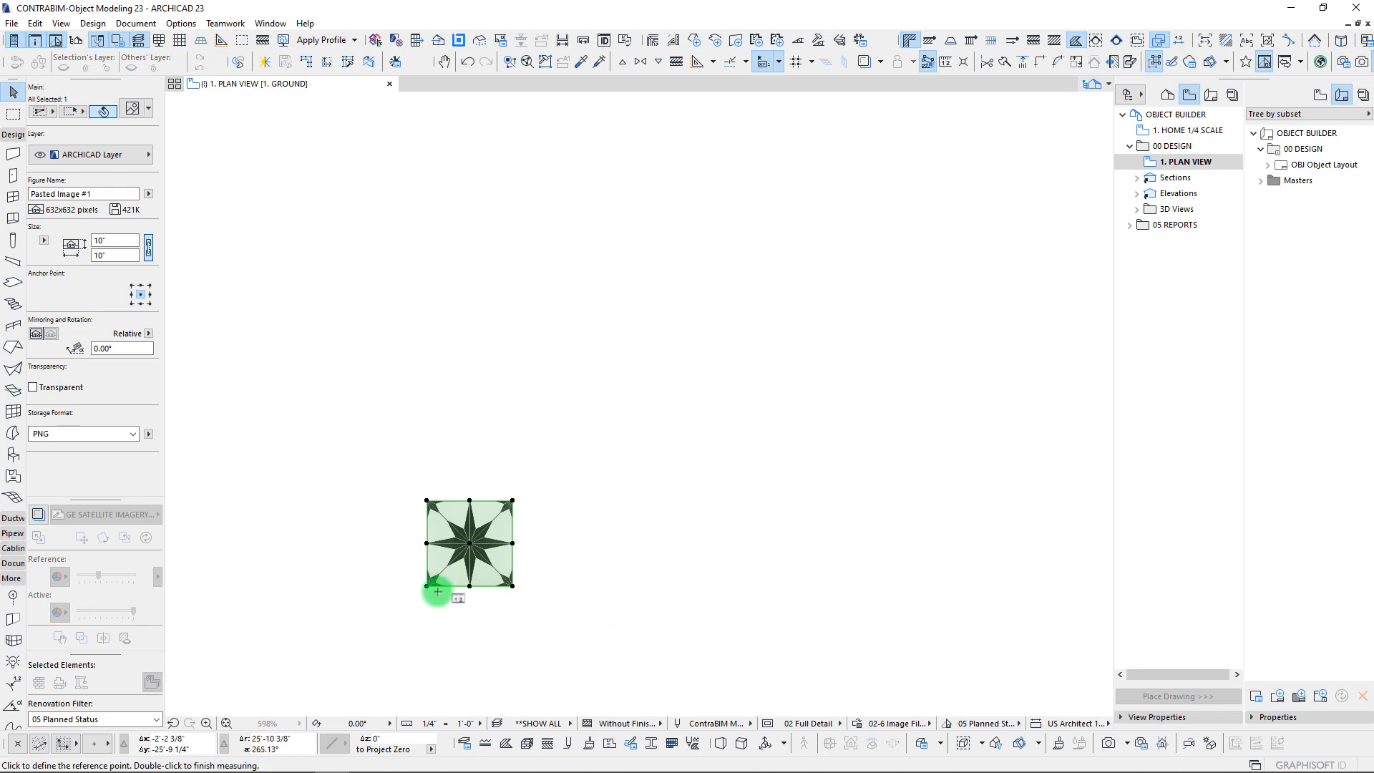
pyautogui.click(427, 586)
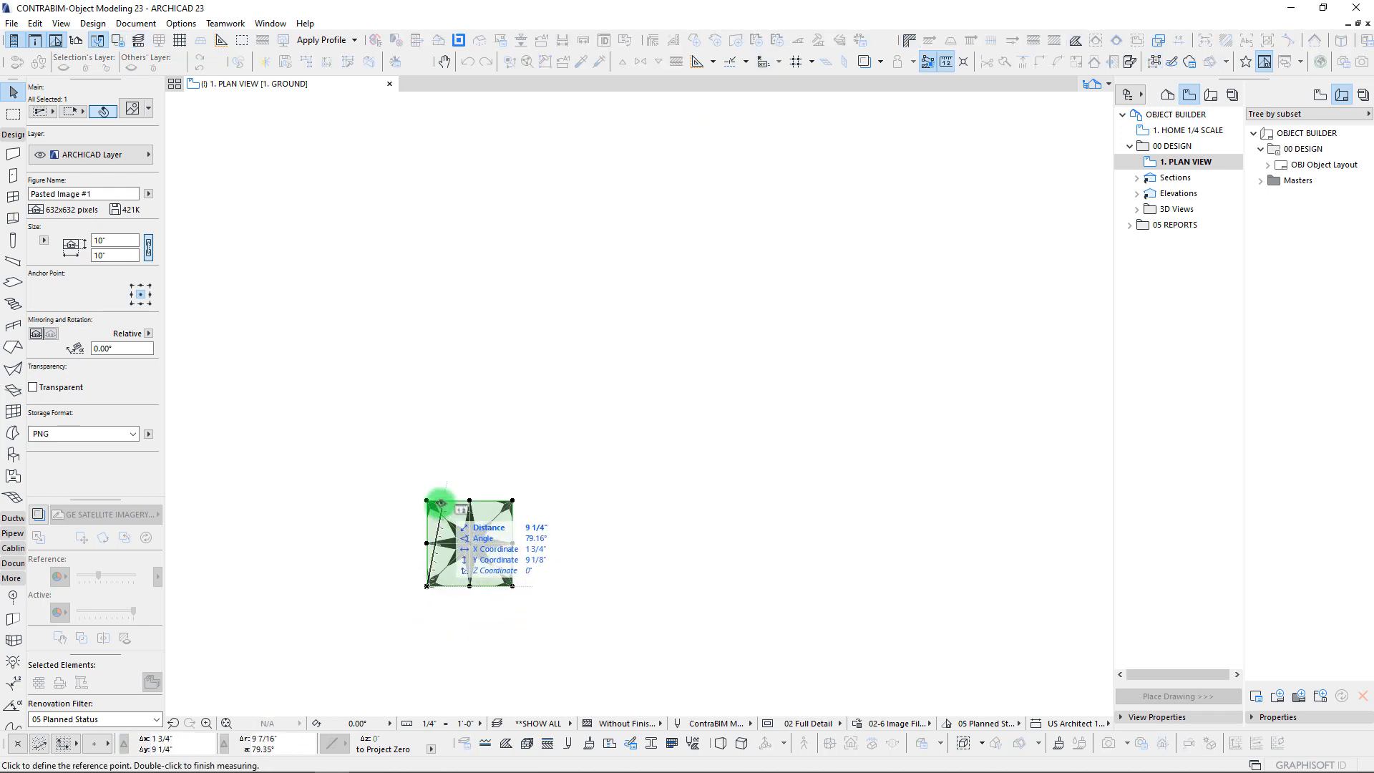
pyautogui.press('Escape')
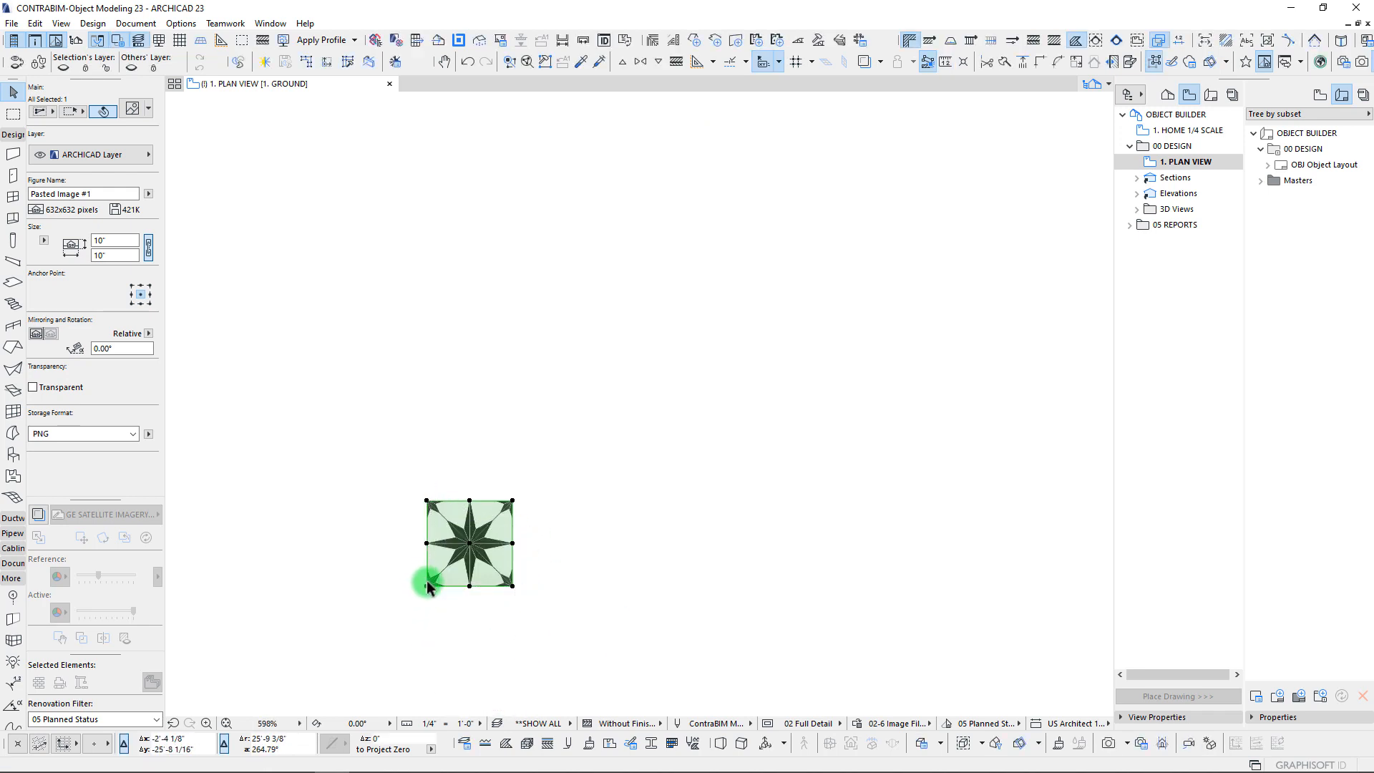
# Step: Move the tile image by its lower-left corner onto the project origin and deselect it
pyautogui.hotkey('ctrl', 'd')
pyautogui.click(427, 586)
pyautogui.scroll(-8, 411, 572)
pyautogui.moveTo(462, 328); pyautogui.dragTo(460, 437, button='middle')
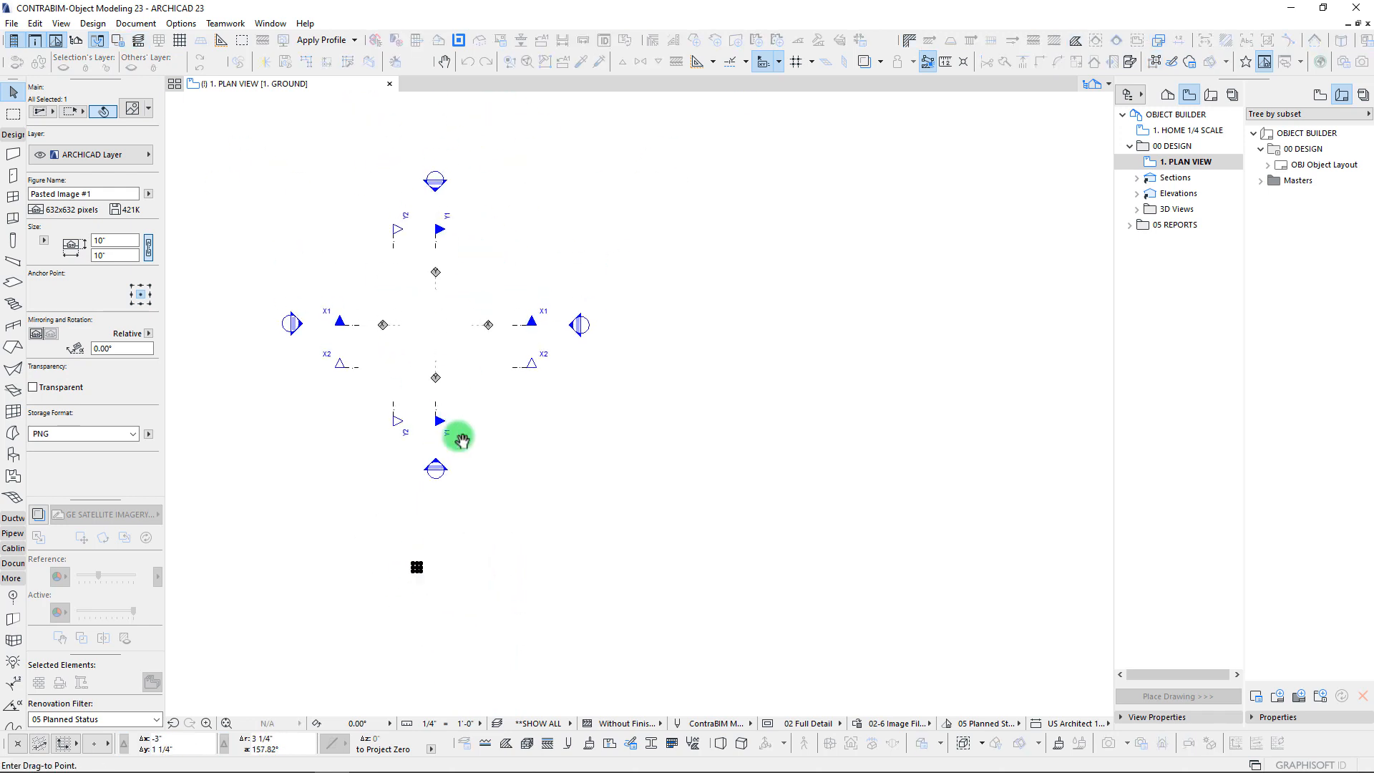
pyautogui.scroll(8, 441, 435)
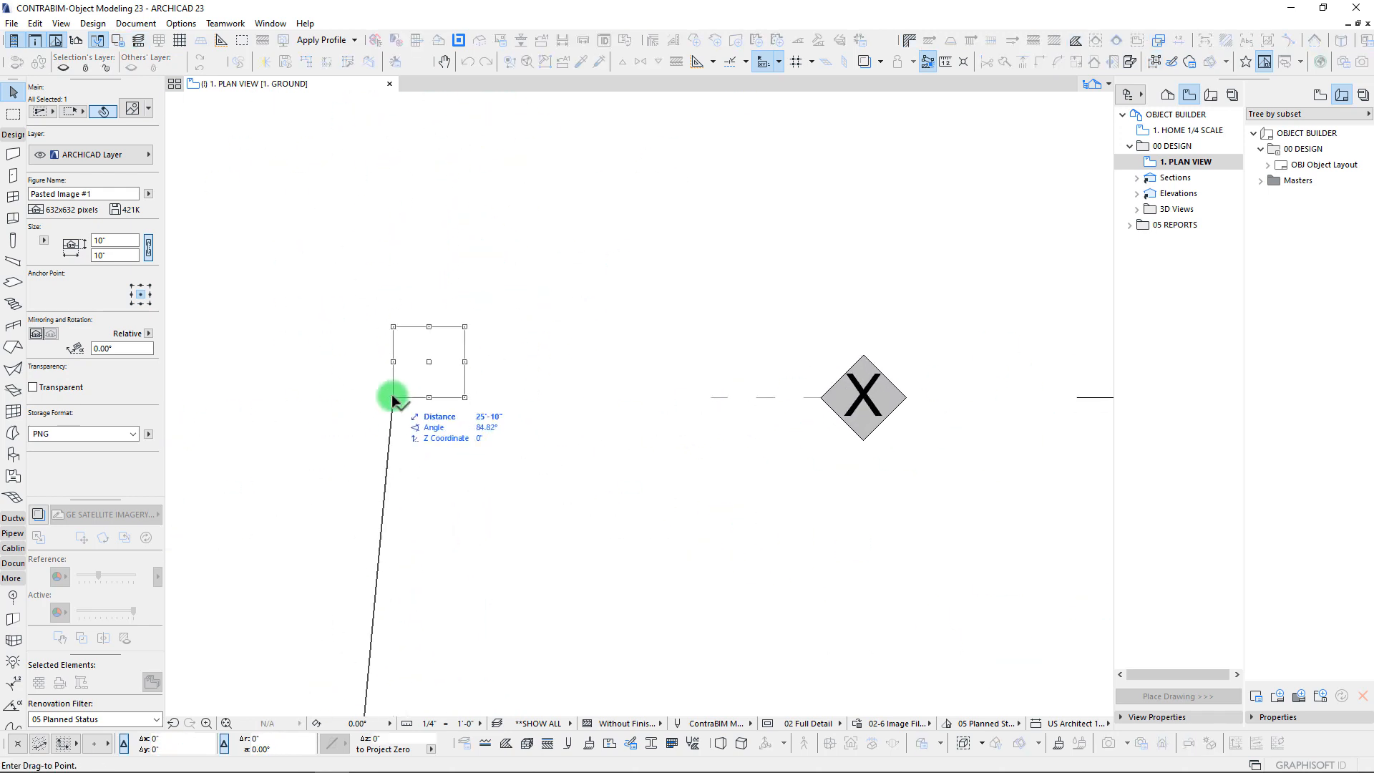
pyautogui.click(393, 401)
pyautogui.scroll(1, 401, 332)
pyautogui.scroll(8, 401, 331)
pyautogui.moveTo(395, 406); pyautogui.dragTo(465, 345, button='middle')
pyautogui.scroll(-3, 465, 351)
pyautogui.press('Escape')
pyautogui.scroll(2, 536, 327)
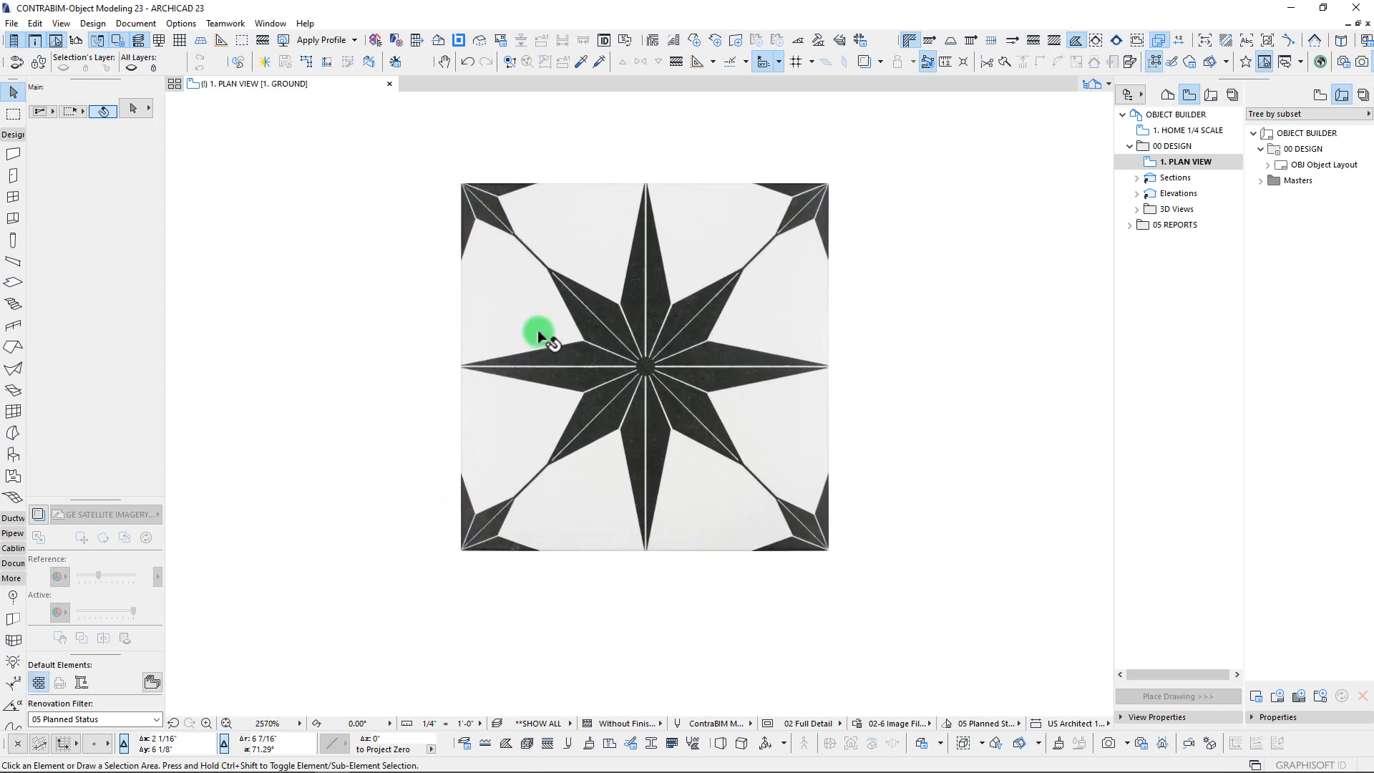
pyautogui.scroll(-4, 487, 367)
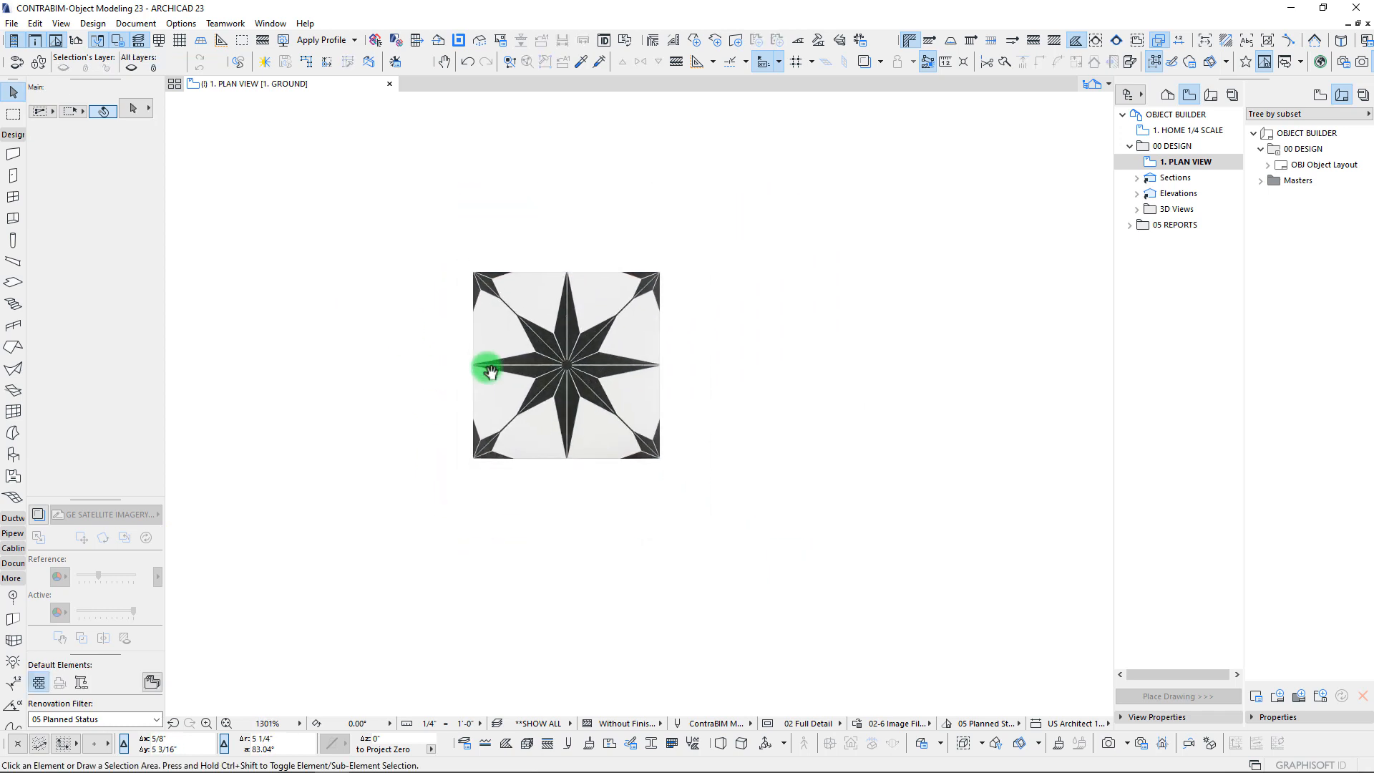
pyautogui.moveTo(433, 384); pyautogui.dragTo(508, 392, button='middle')
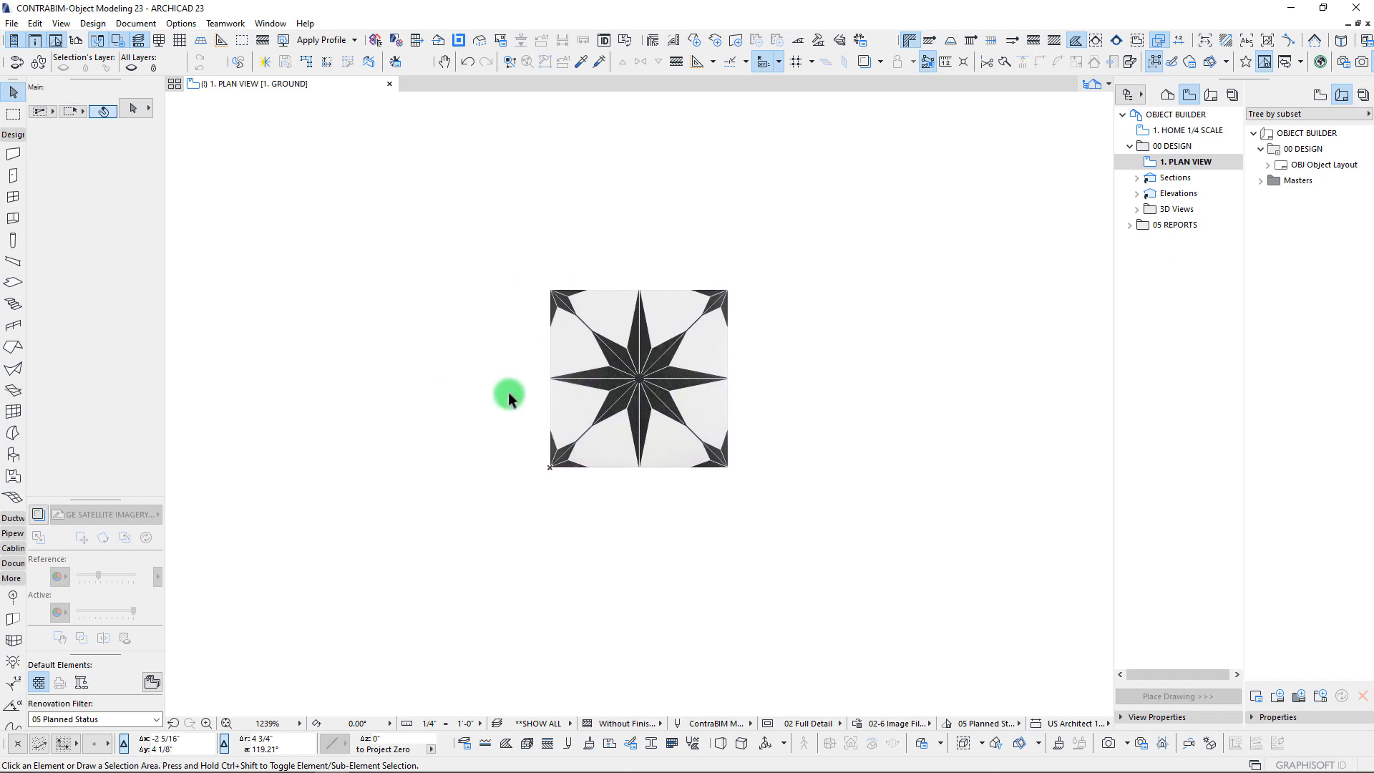
# Step: Link the desktop folder Blog - Custom Tile Material & Fill as a project library in the Library Manager and reload the libraries
pyautogui.click(589, 744)
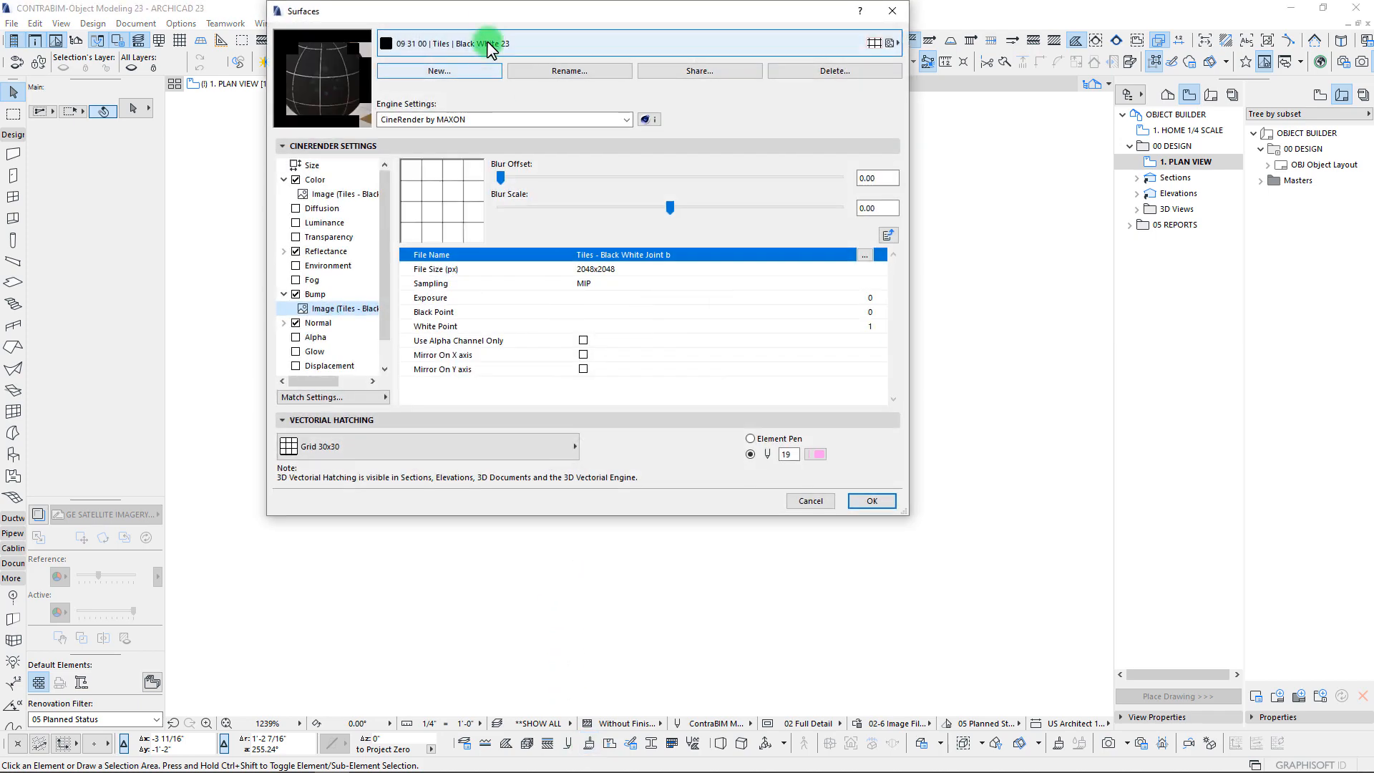
pyautogui.click(981, 108)
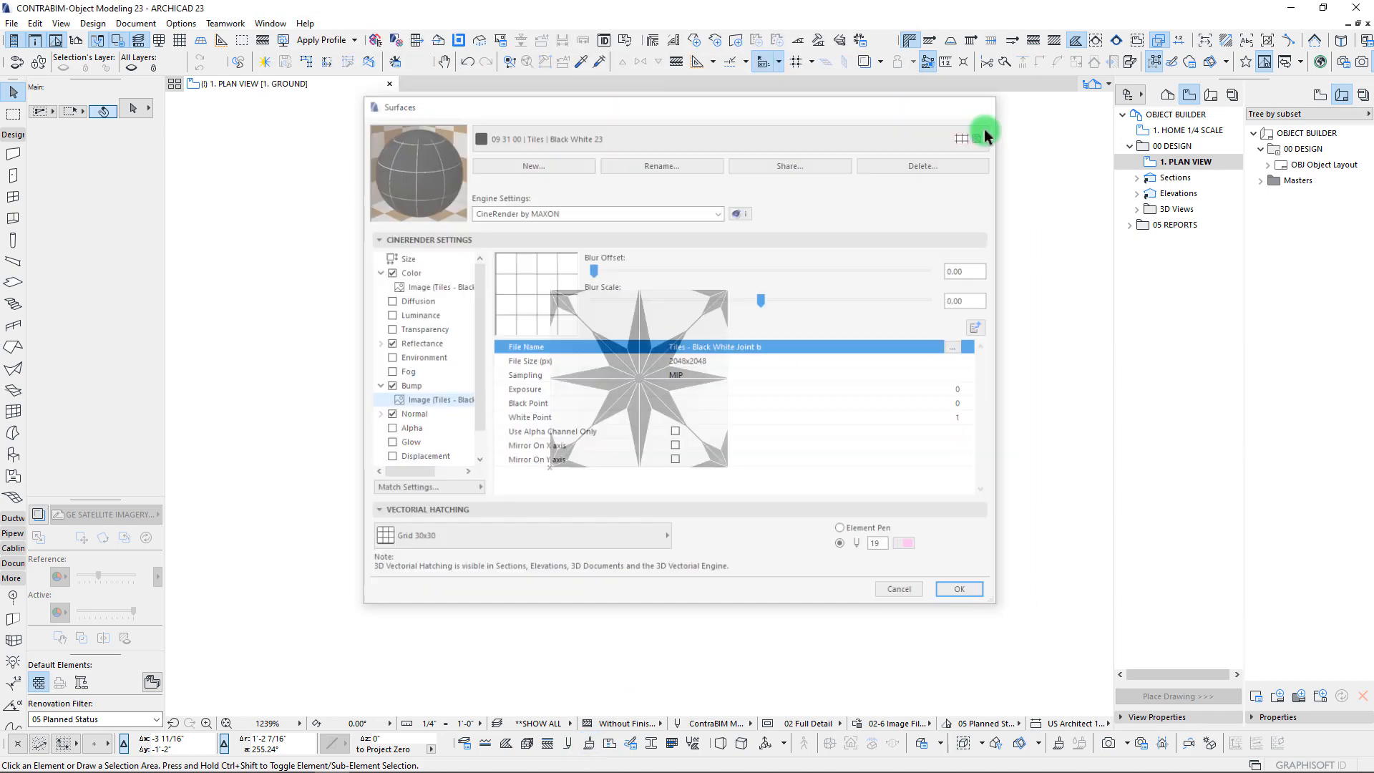
pyautogui.click(13, 23)
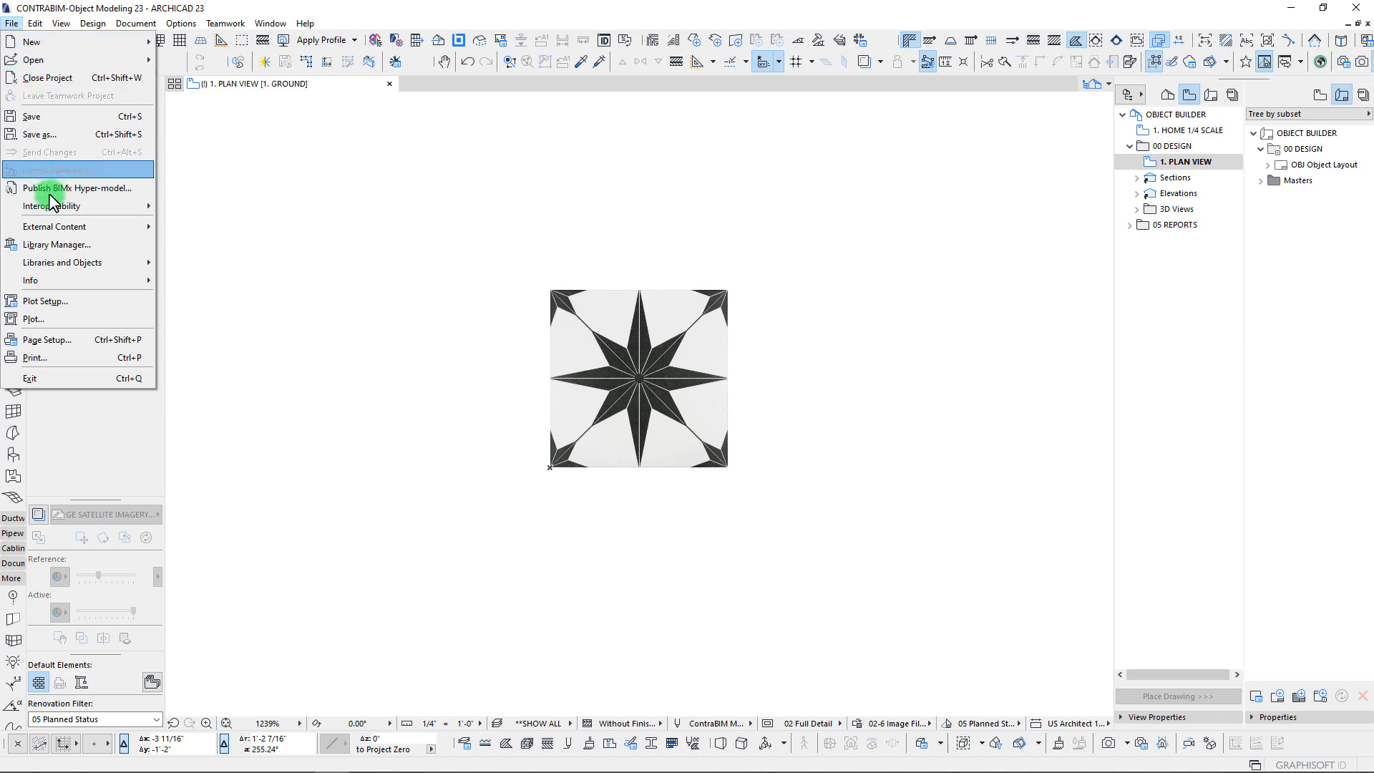
pyautogui.click(58, 243)
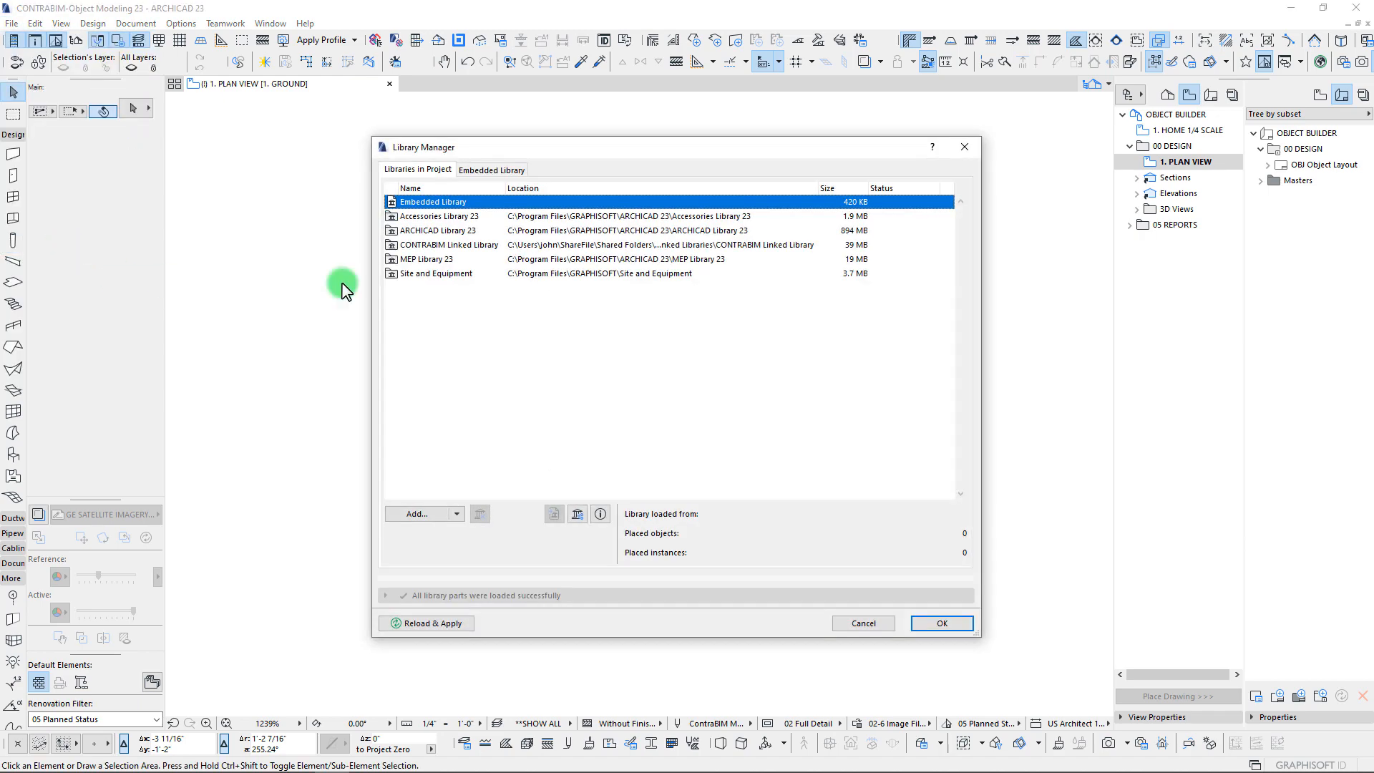
pyautogui.moveTo(512, 147); pyautogui.dragTo(411, 142)
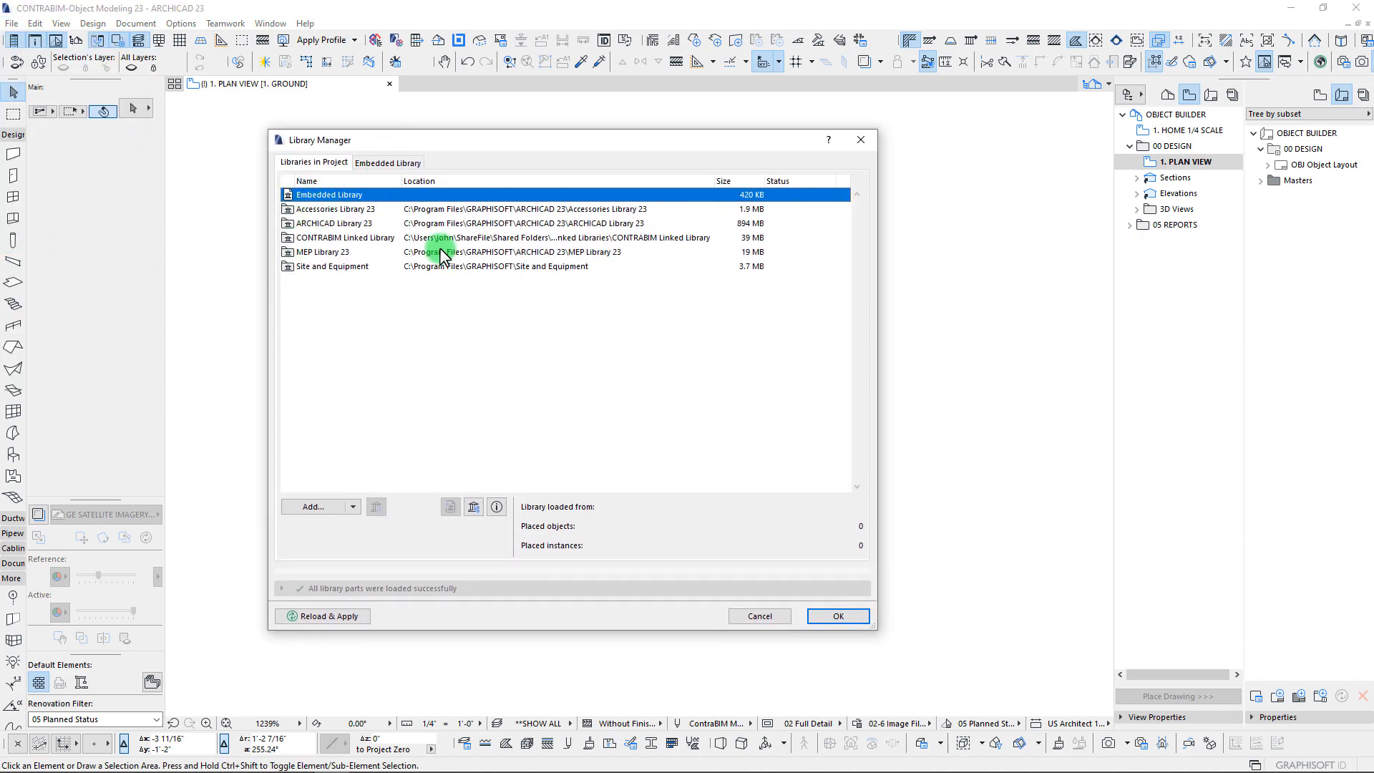
pyautogui.click(315, 507)
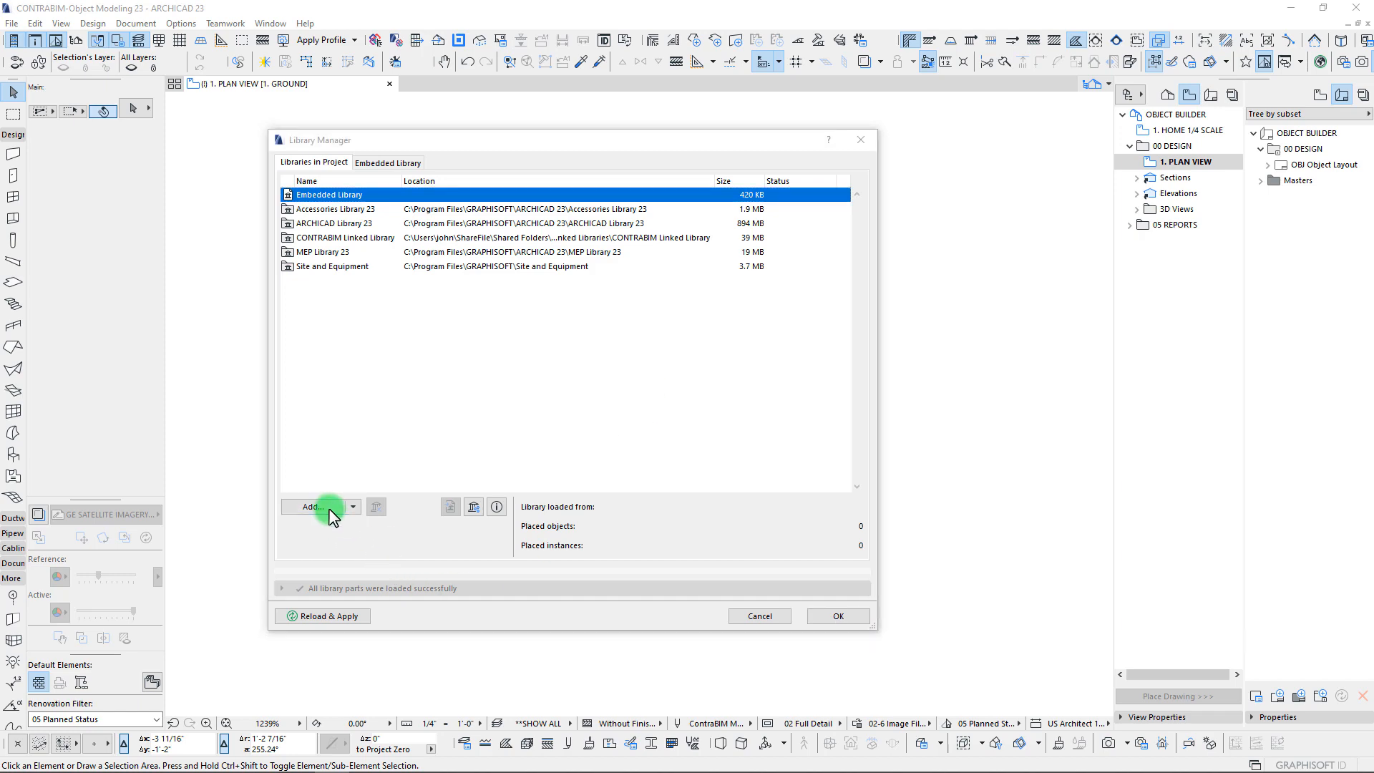
pyautogui.click(271, 300)
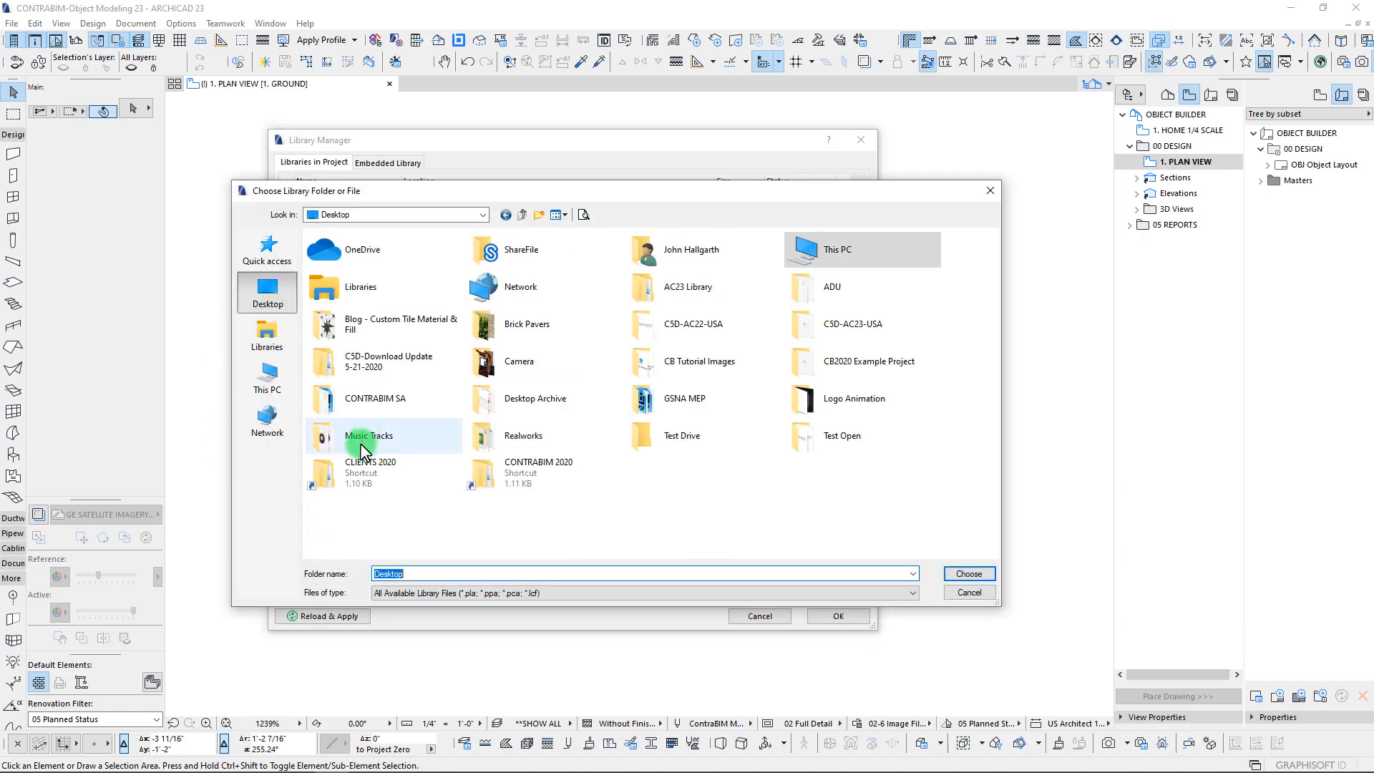
pyautogui.click(323, 326)
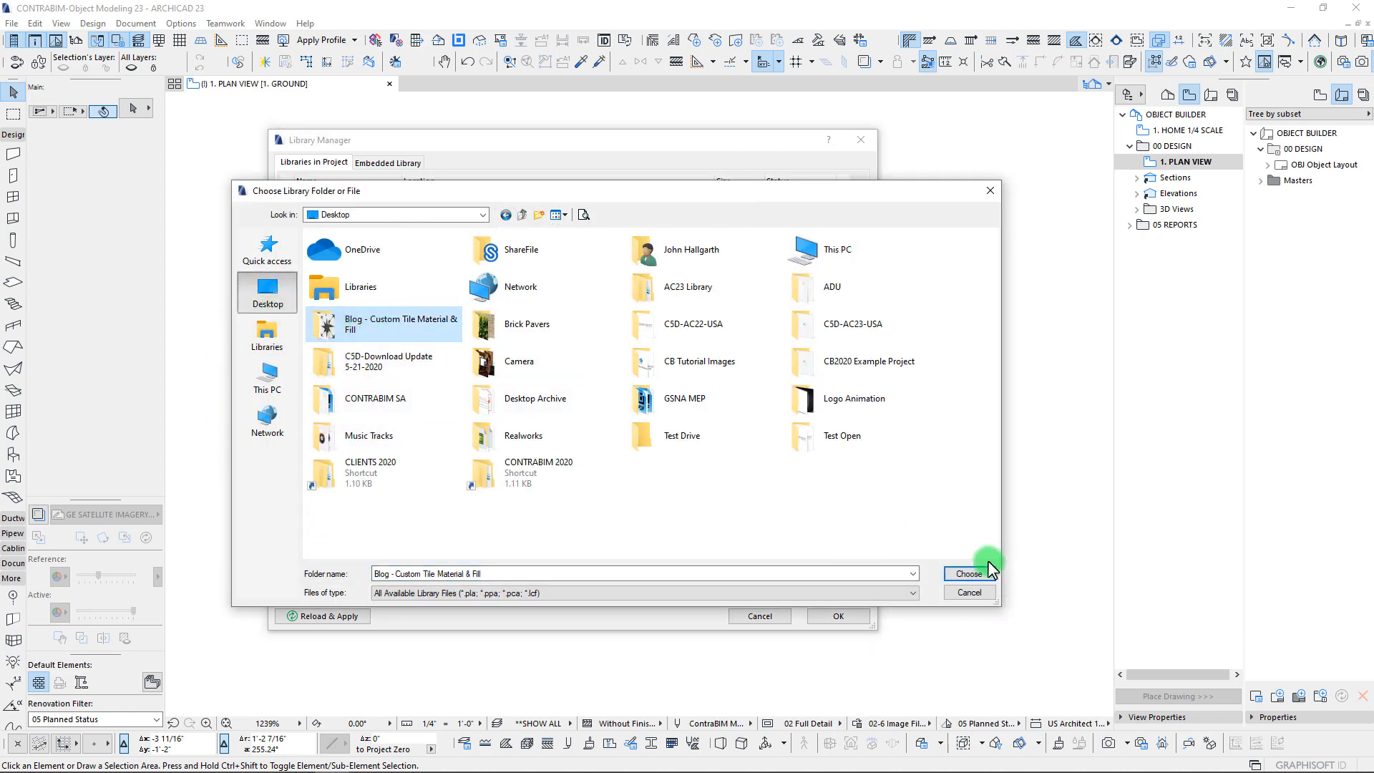
pyautogui.click(969, 574)
pyautogui.click(554, 299)
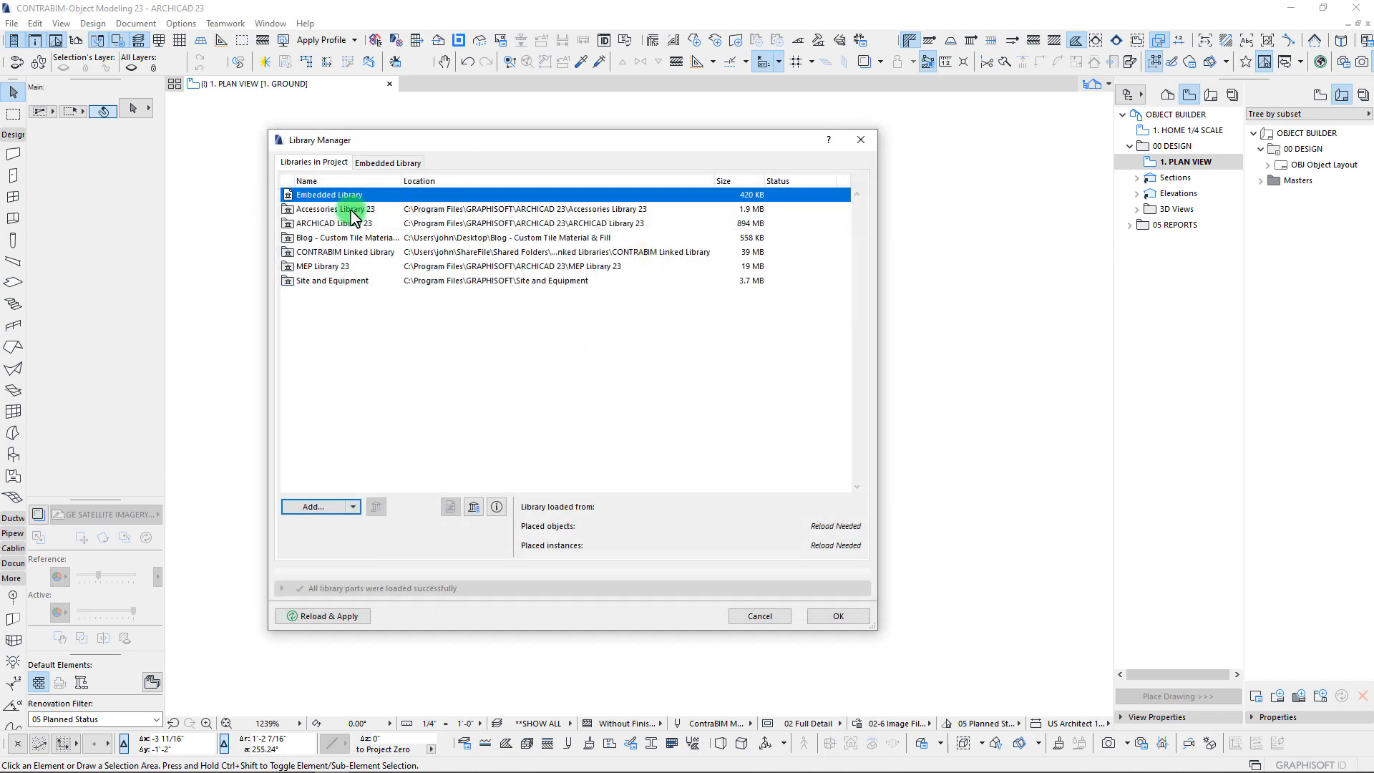
pyautogui.click(318, 237)
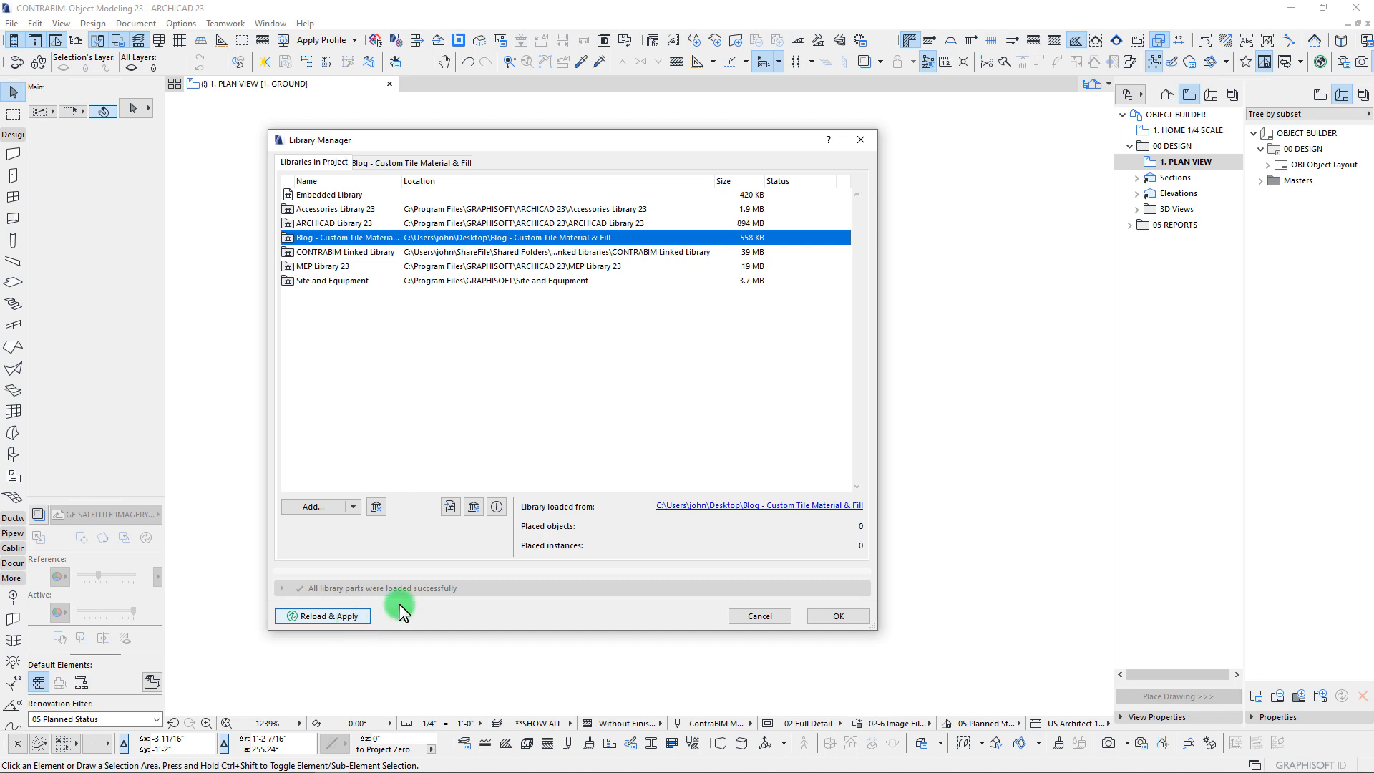
# Step: Examine the contents of the linked Blog - Custom Tile Material & Fill library, including the Tile-Star-1.png image, and the project's library list
pyautogui.click(400, 165)
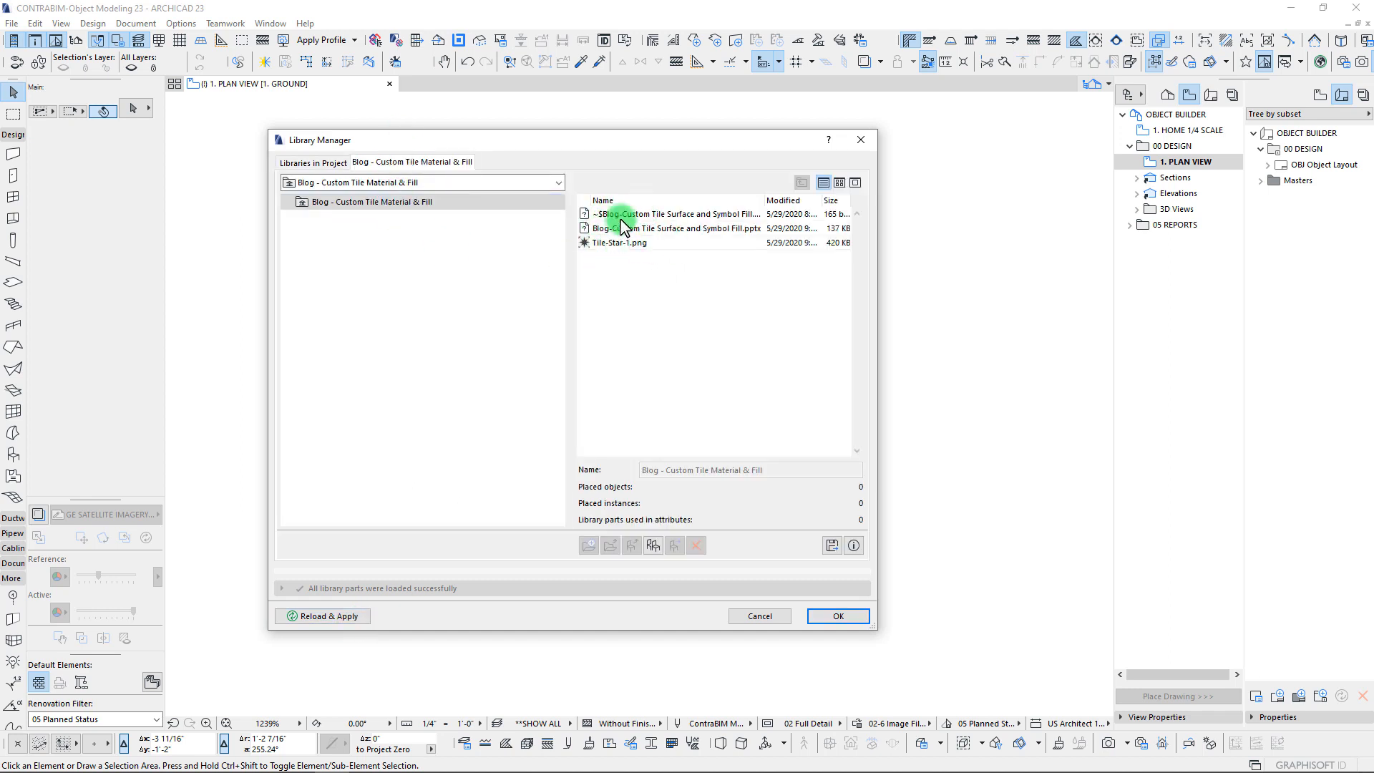
pyautogui.moveTo(878, 286); pyautogui.dragTo(992, 298)
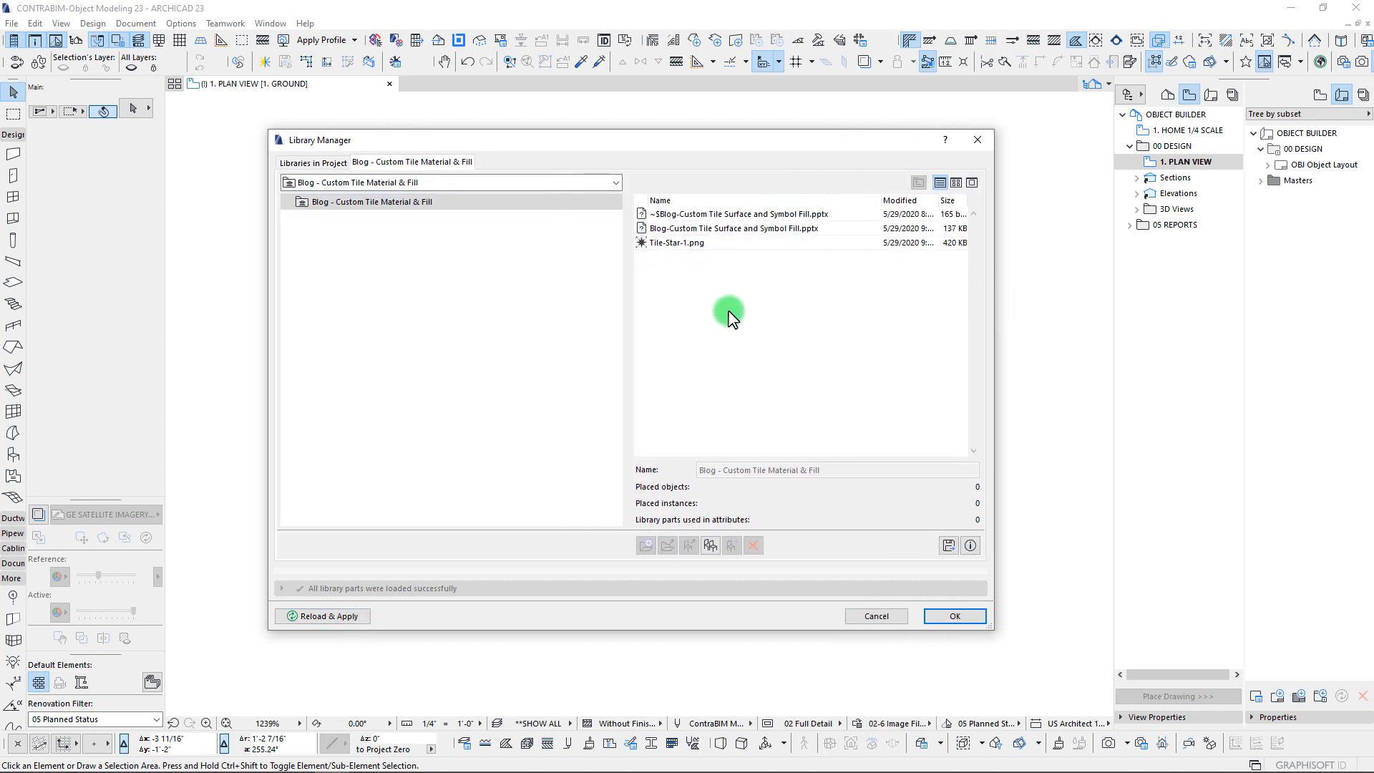
pyautogui.moveTo(632, 319); pyautogui.dragTo(513, 337)
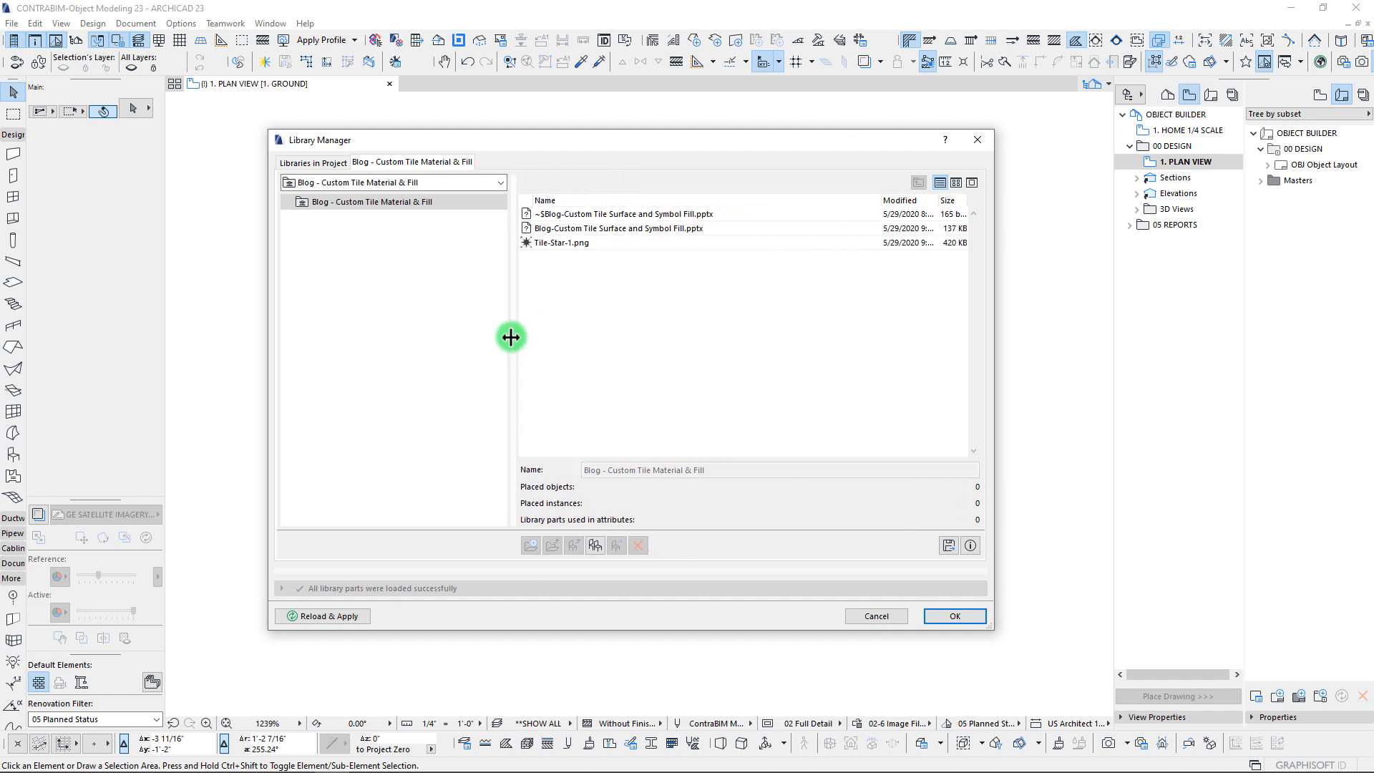
pyautogui.click(613, 214)
pyautogui.click(614, 229)
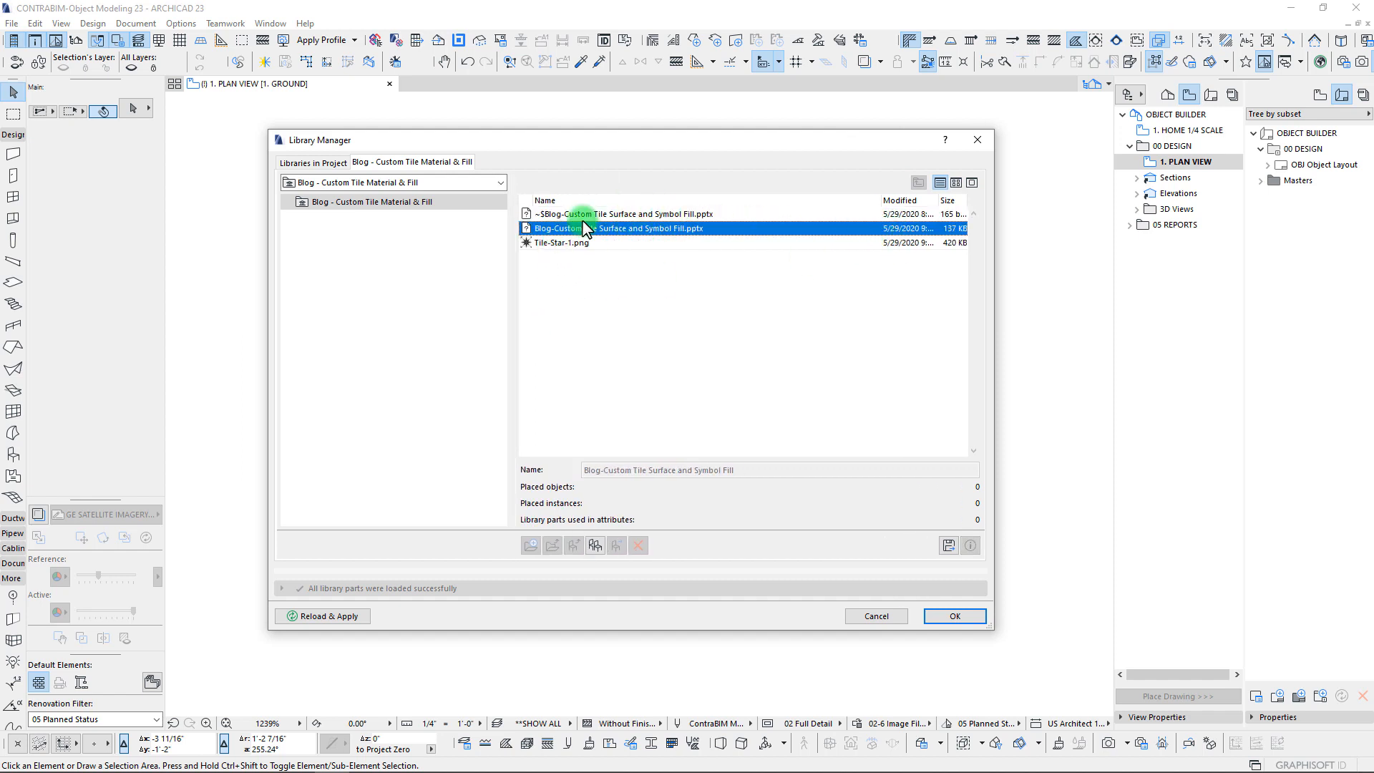
pyautogui.click(561, 246)
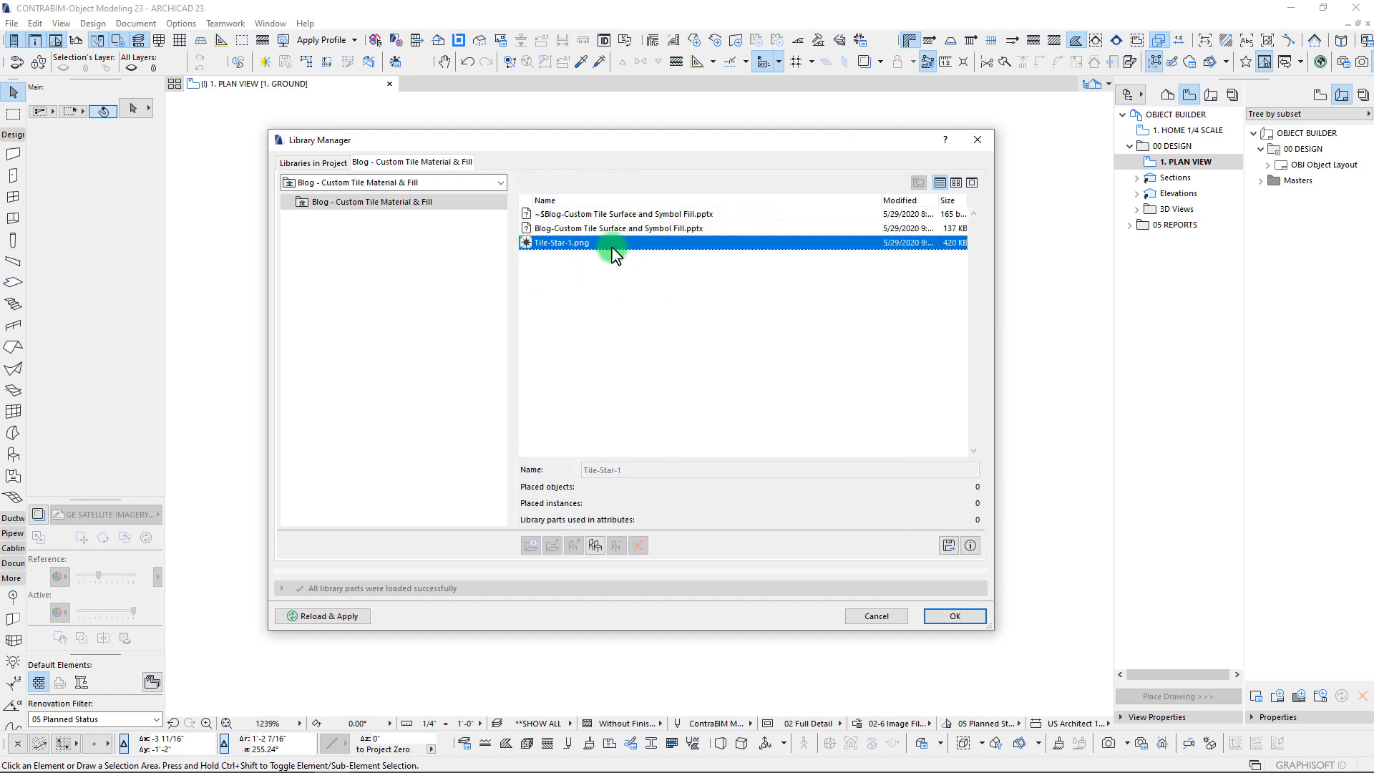
pyautogui.click(589, 228)
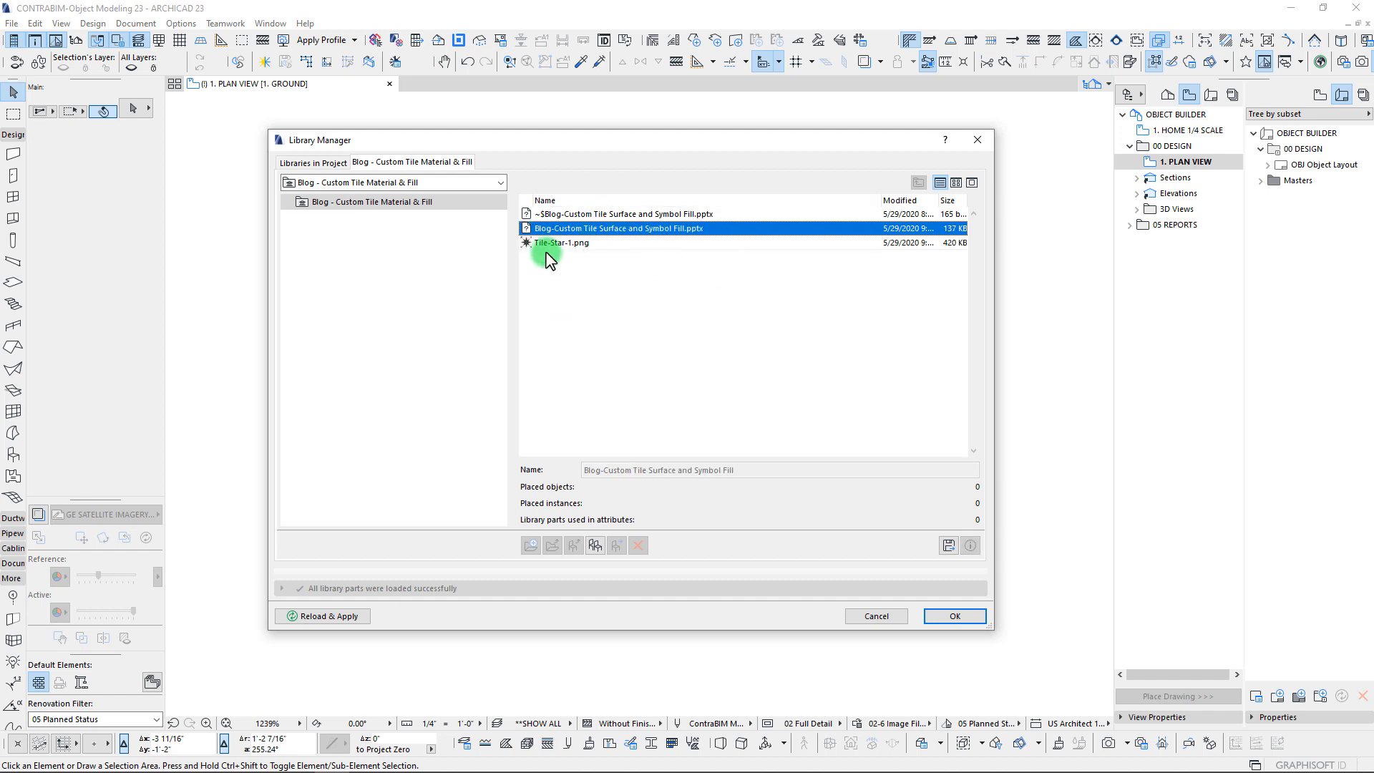
pyautogui.click(592, 246)
pyautogui.click(555, 259)
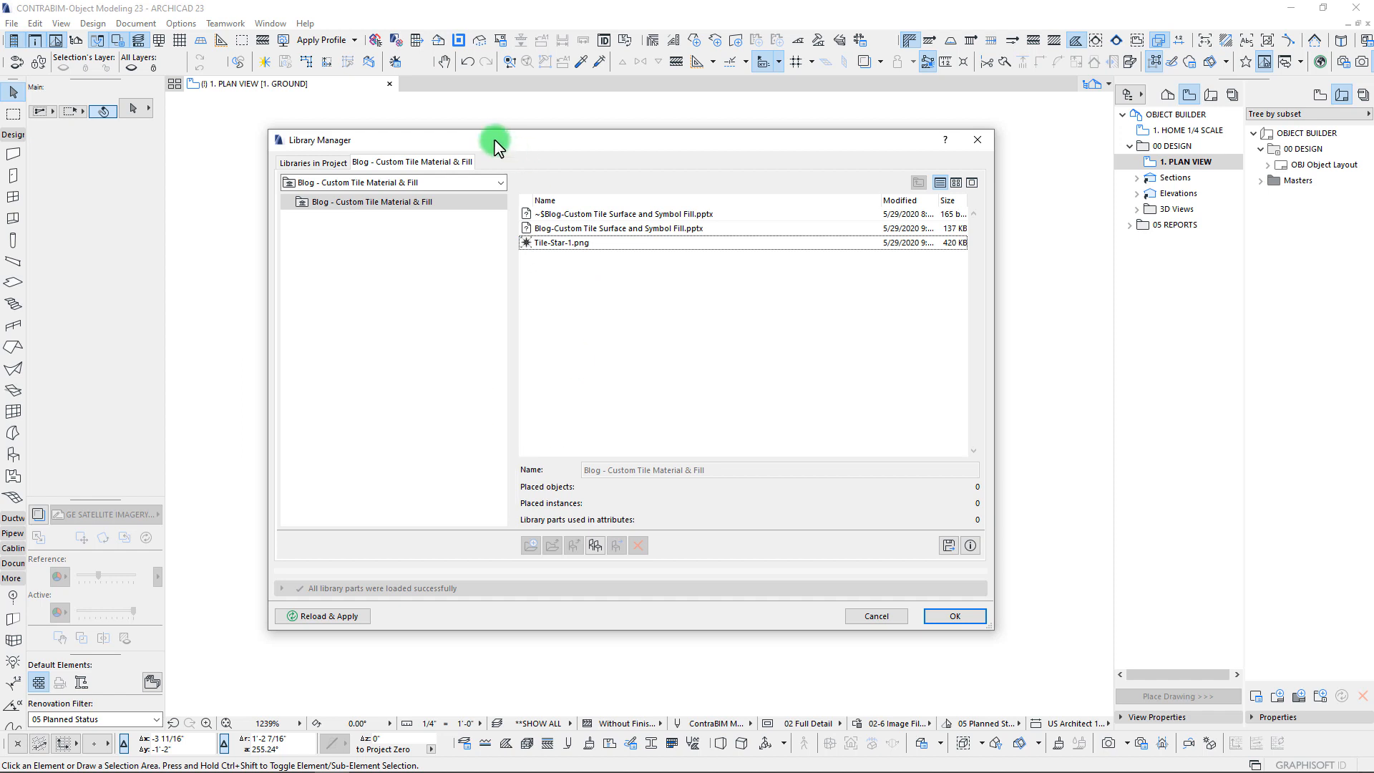
pyautogui.moveTo(509, 137); pyautogui.dragTo(506, 149)
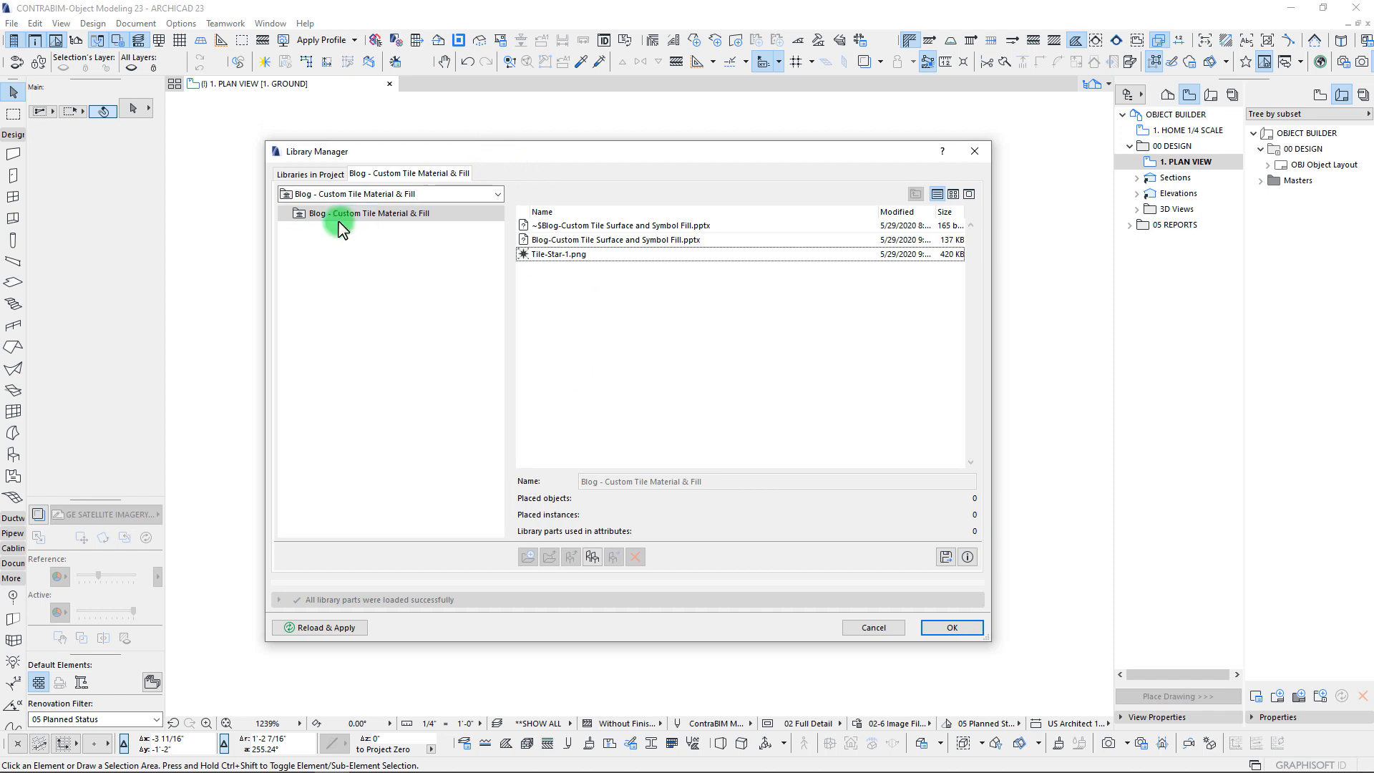
pyautogui.click(321, 174)
pyautogui.moveTo(440, 150); pyautogui.dragTo(454, 142)
pyautogui.click(458, 164)
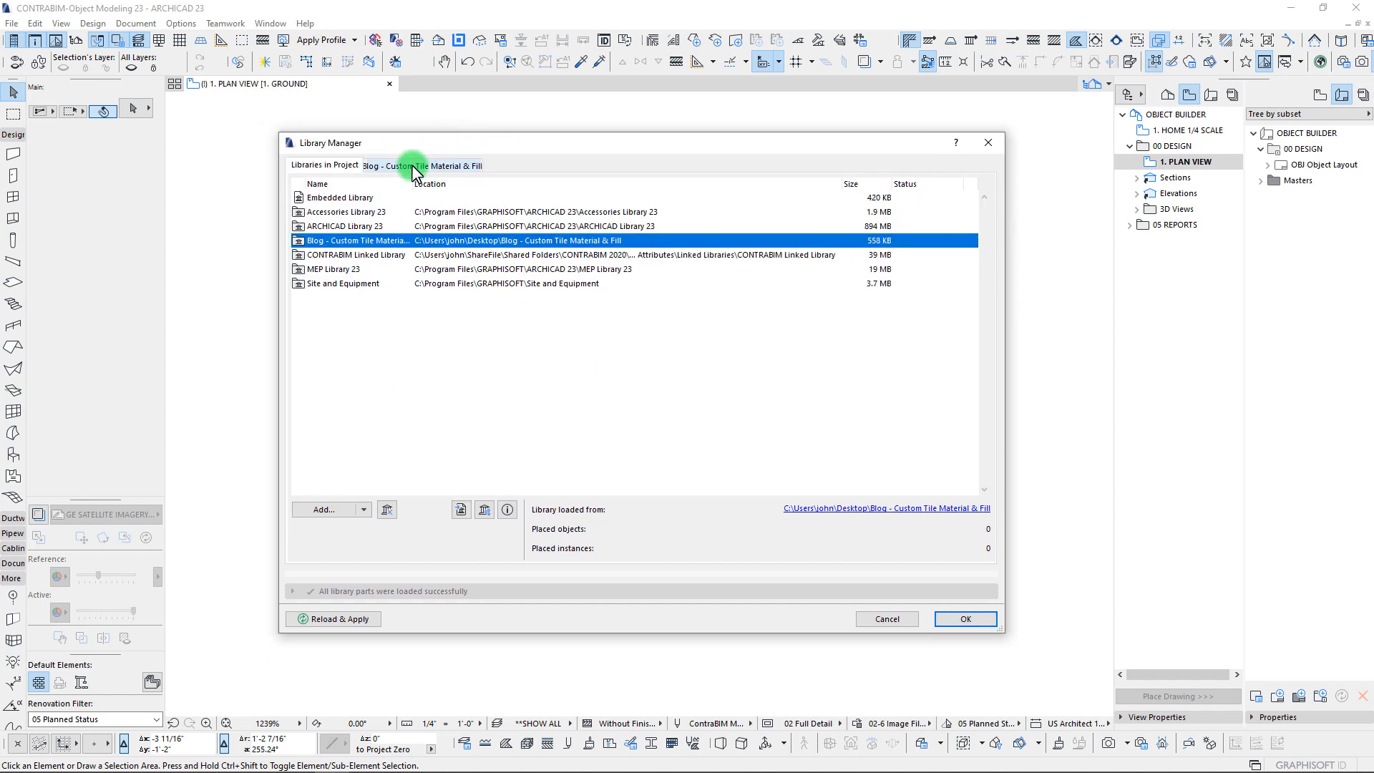
# Step: Check Tile-Star-1.png in the linked library, then accept the Library Manager settings to return to the plan
pyautogui.click(571, 246)
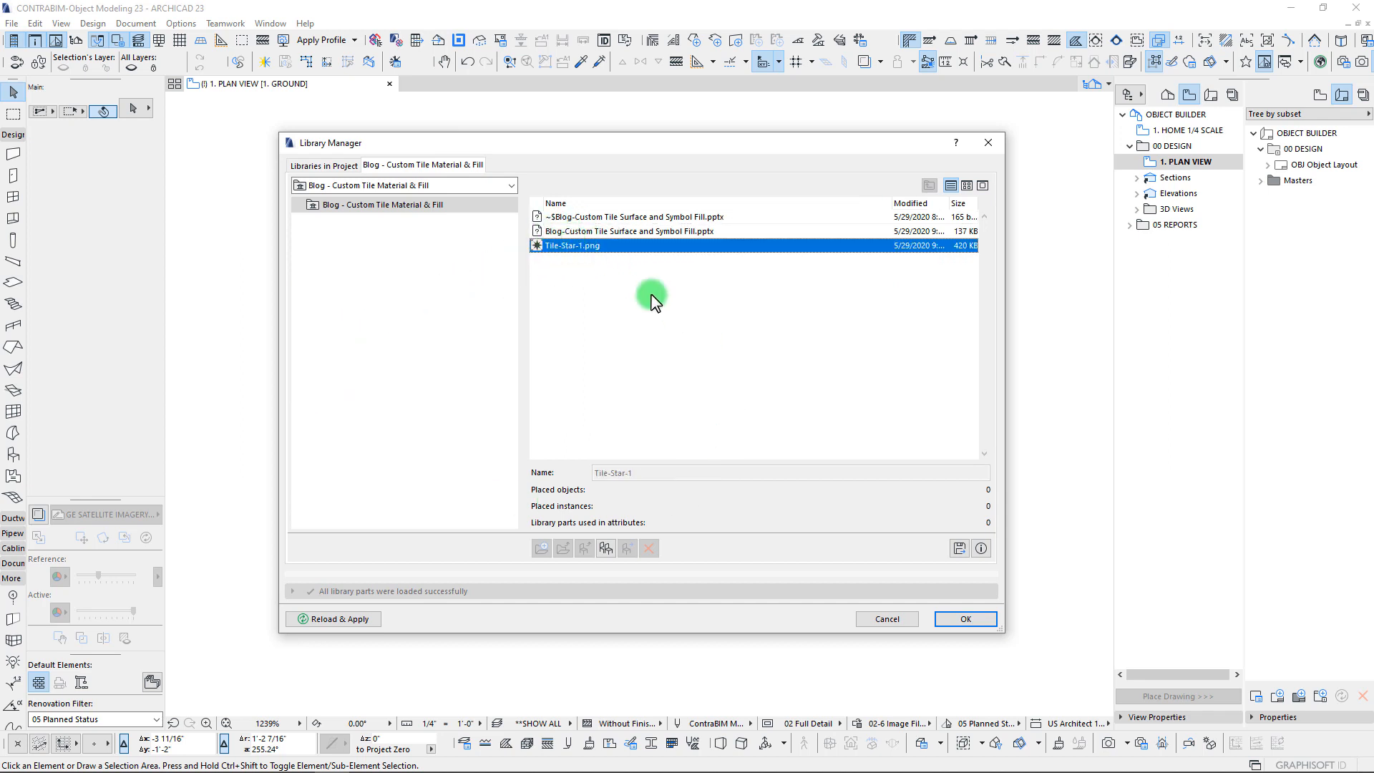
pyautogui.moveTo(547, 144); pyautogui.dragTo(548, 150)
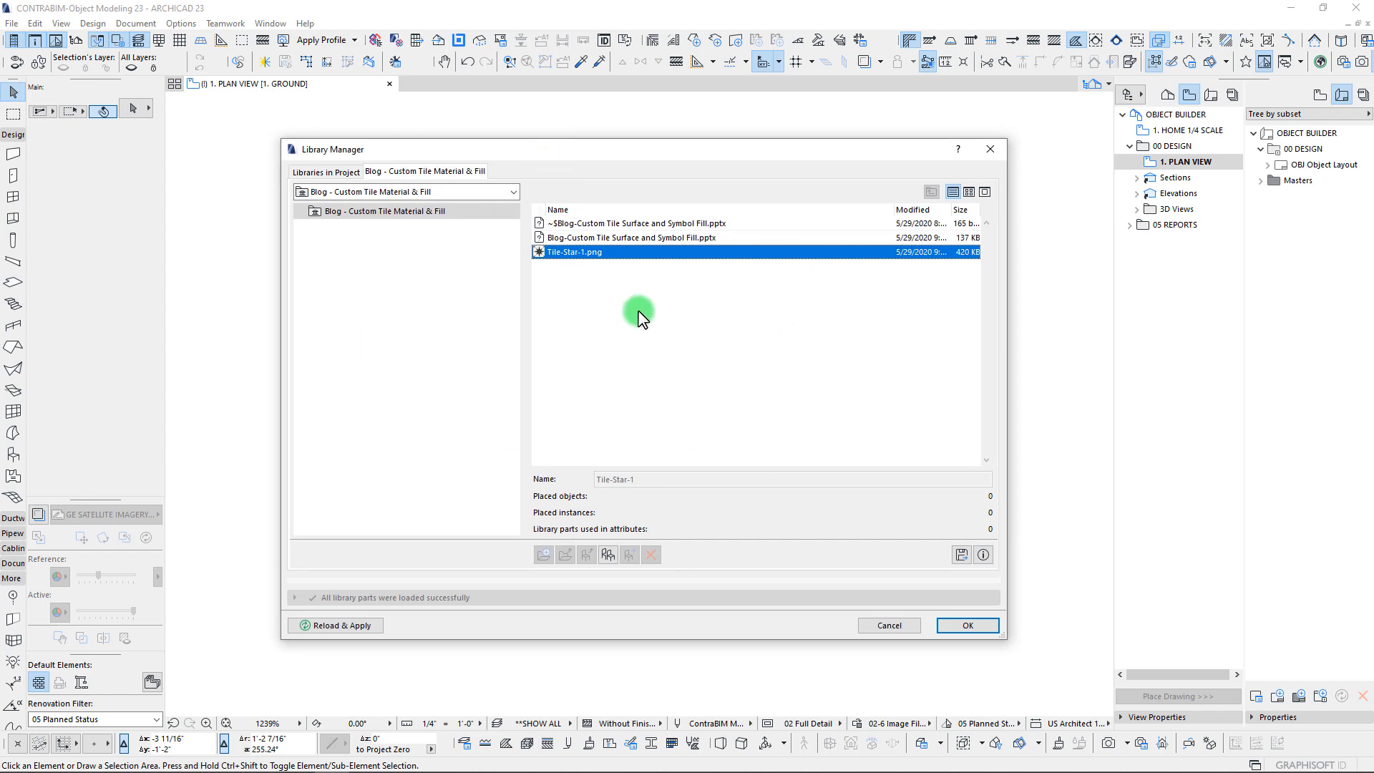
pyautogui.click(976, 626)
pyautogui.moveTo(625, 322)
pyautogui.mouseDown(button='middle')
pyautogui.moveTo(615, 344)
pyautogui.moveTo(446, 365)
pyautogui.moveTo(643, 328)
pyautogui.mouseUp(button='middle')
pyautogui.scroll(-3, 615, 344)
pyautogui.scroll(1, 487, 369)
pyautogui.scroll(1, 643, 333)
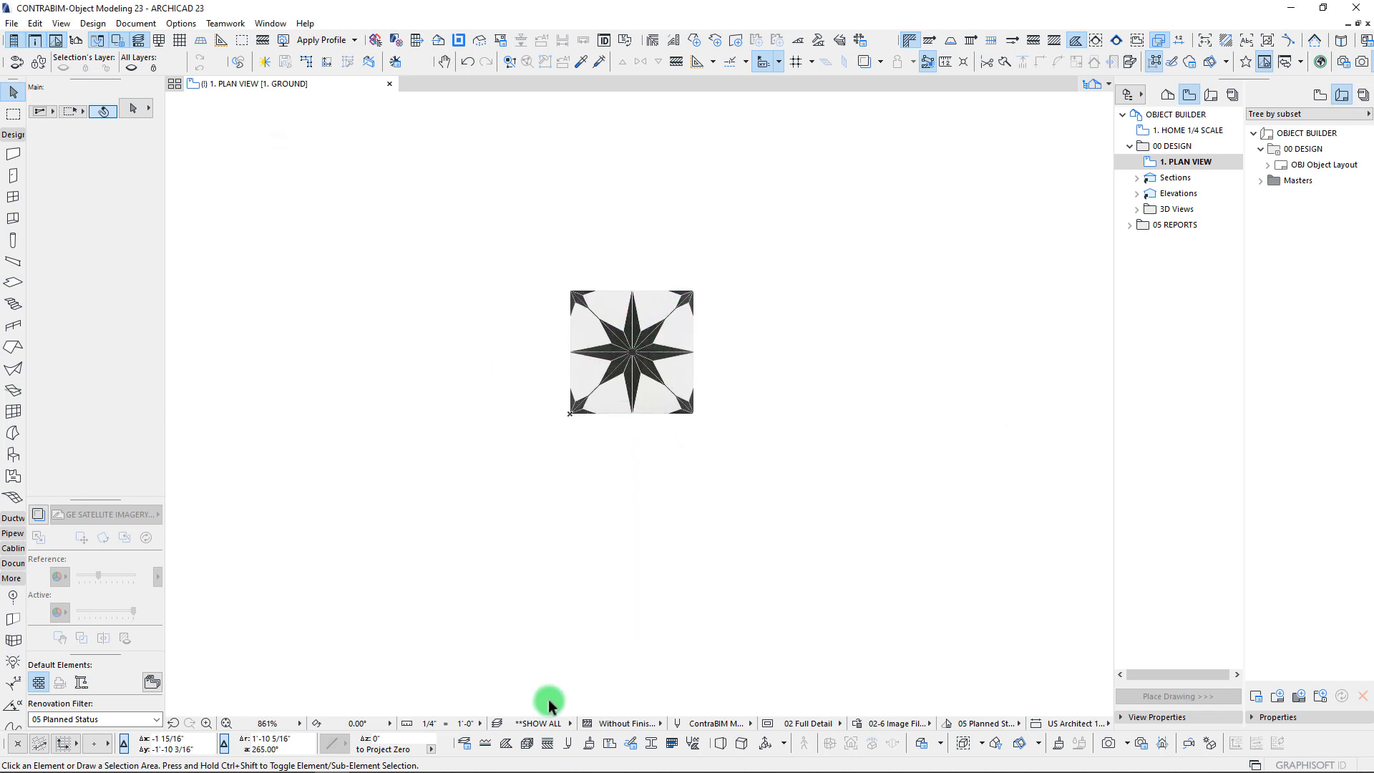
# Step: Switch the surface settings to Basic Engine and duplicate the Tiles | Black White 23 surface as 09 31 00 | Tiles | Star Tile
pyautogui.click(589, 743)
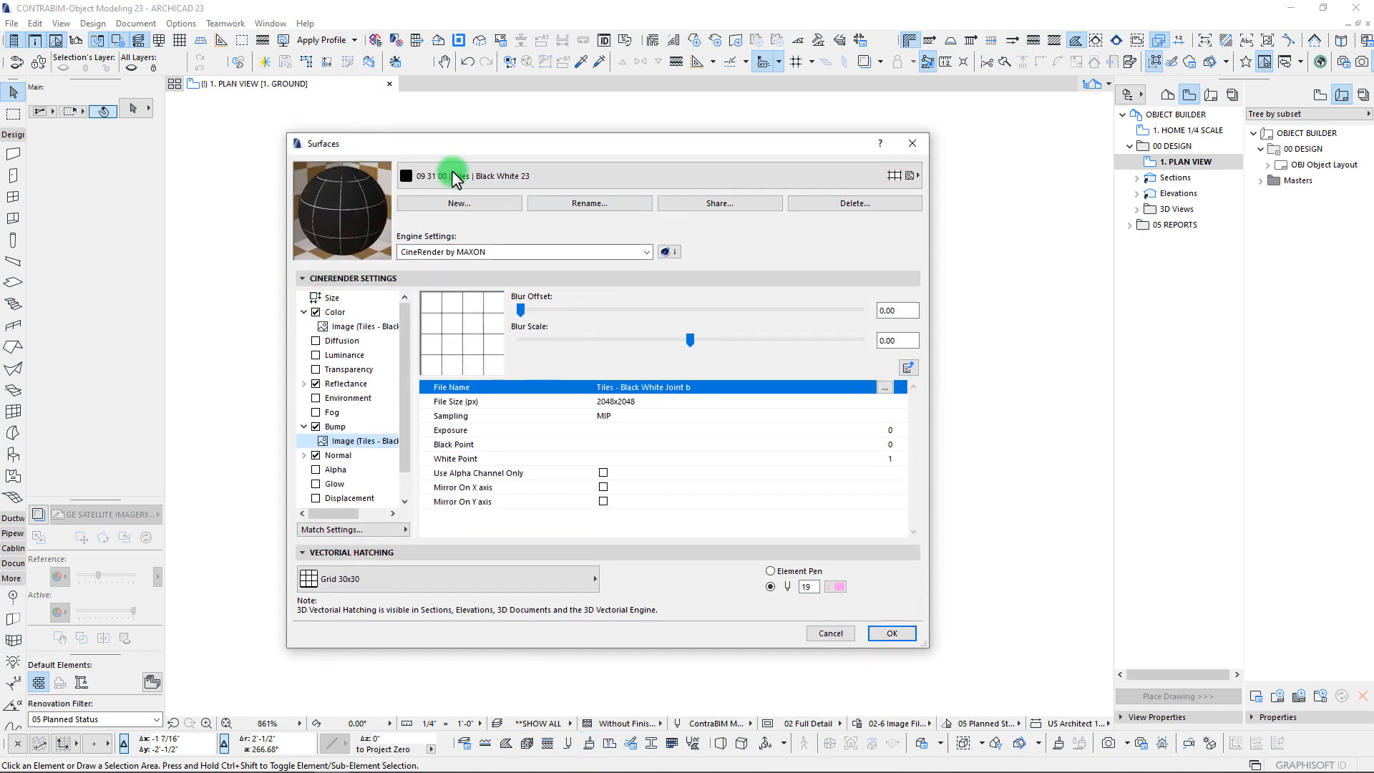
pyautogui.click(458, 253)
pyautogui.click(455, 267)
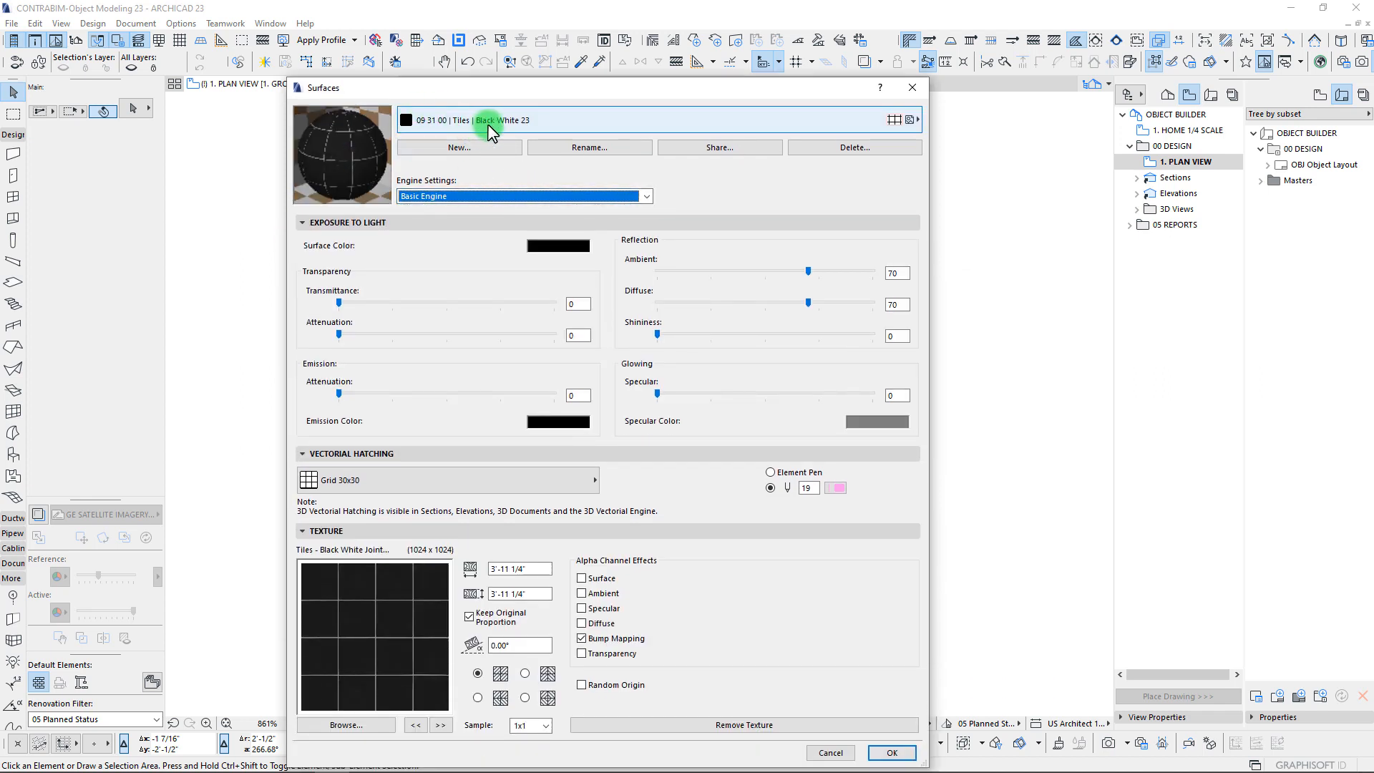
pyautogui.click(468, 149)
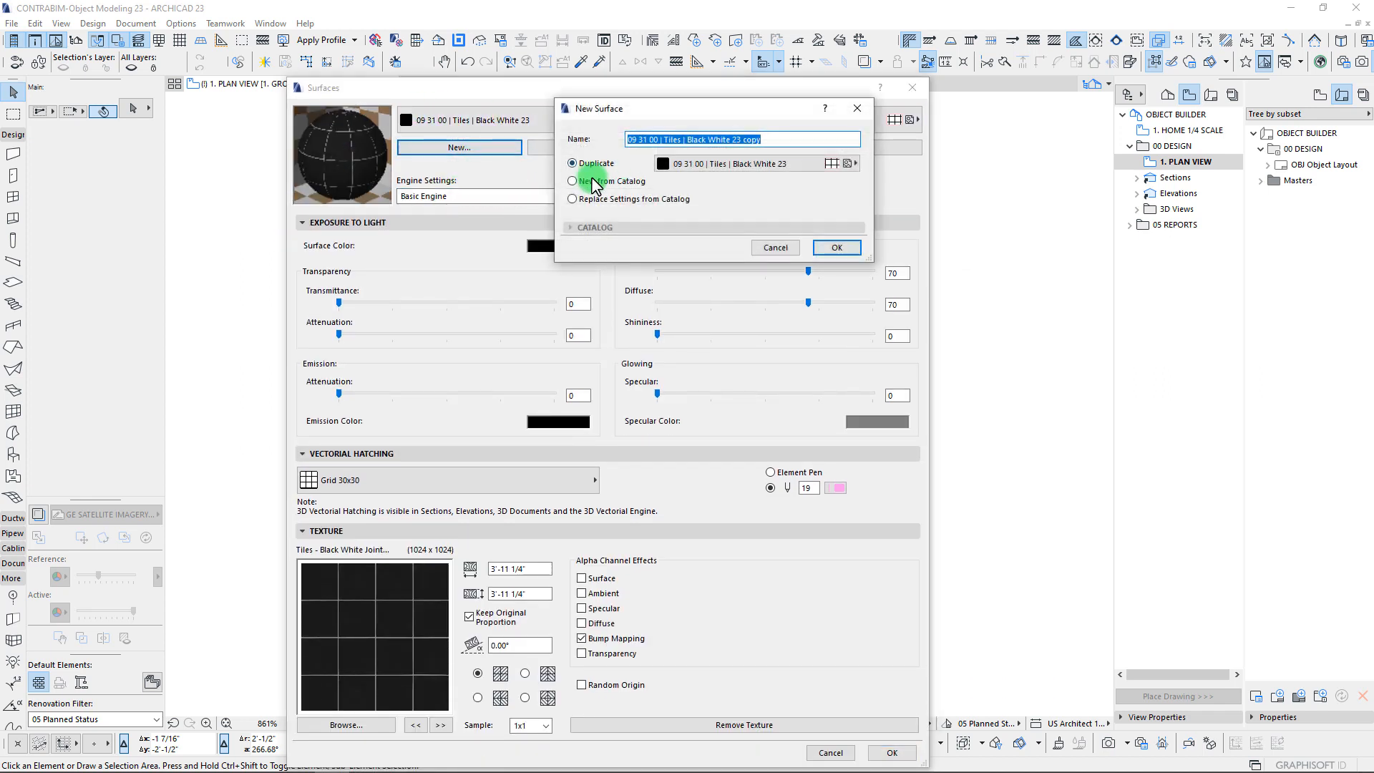
pyautogui.moveTo(785, 139); pyautogui.dragTo(691, 166)
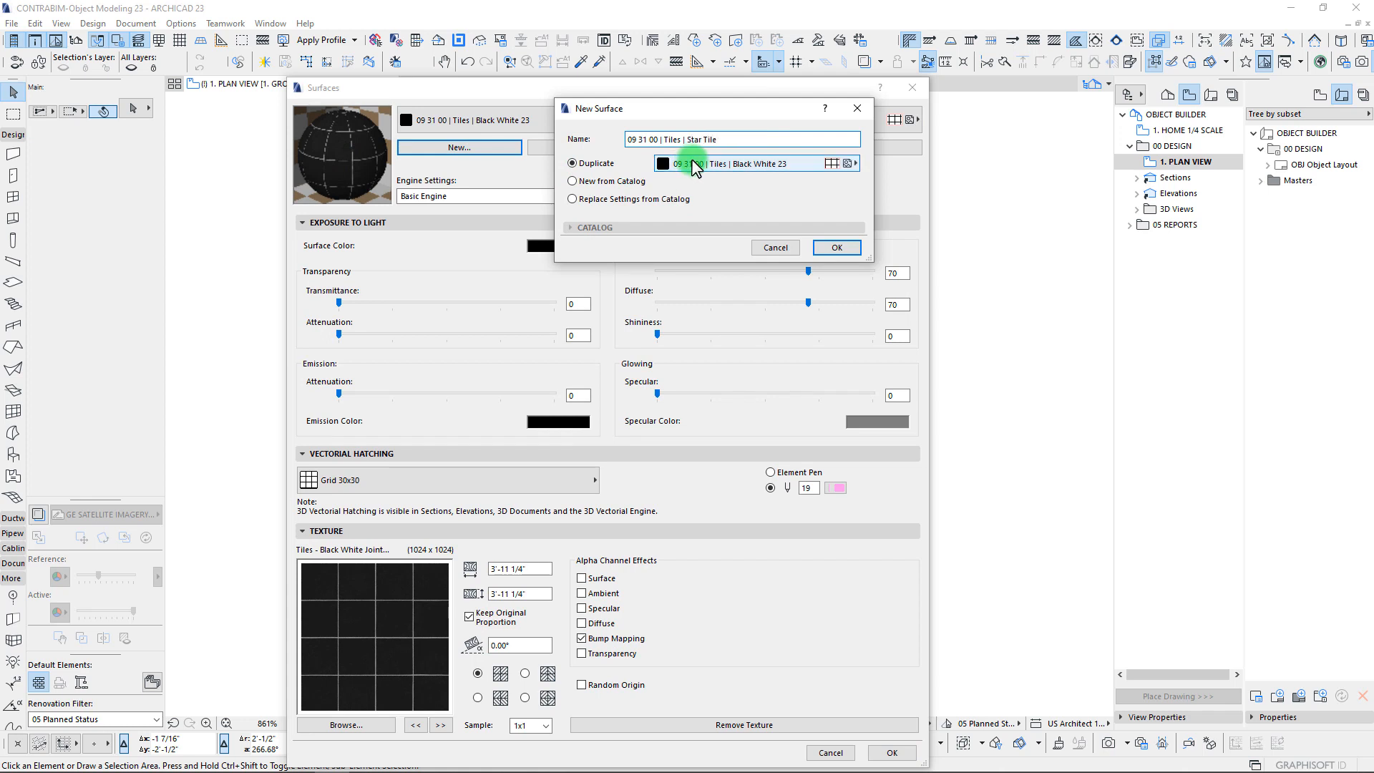
pyautogui.click(827, 254)
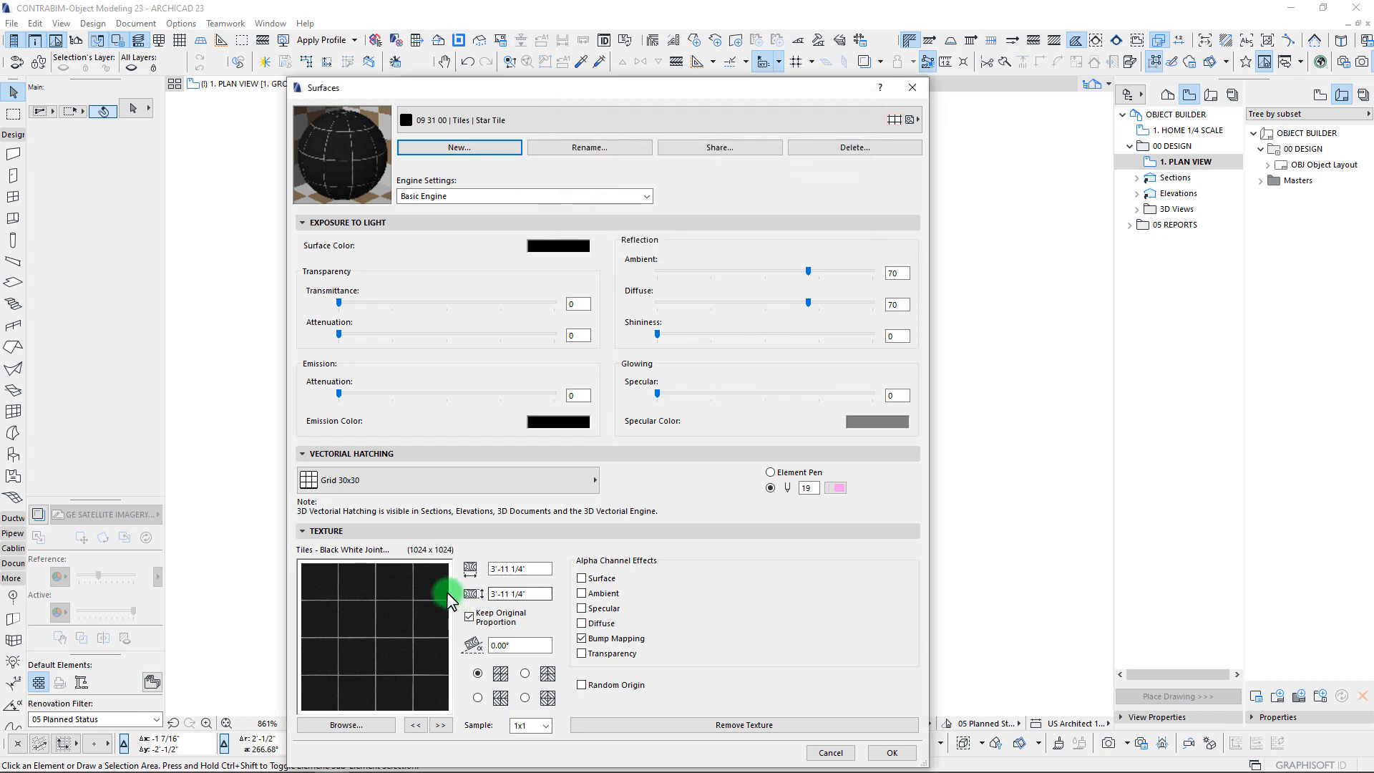
# Step: Load Tile-Star-1.png from the Blog - Custom Tile Material & Fill library as the Star Tile surface's texture
pyautogui.click(353, 727)
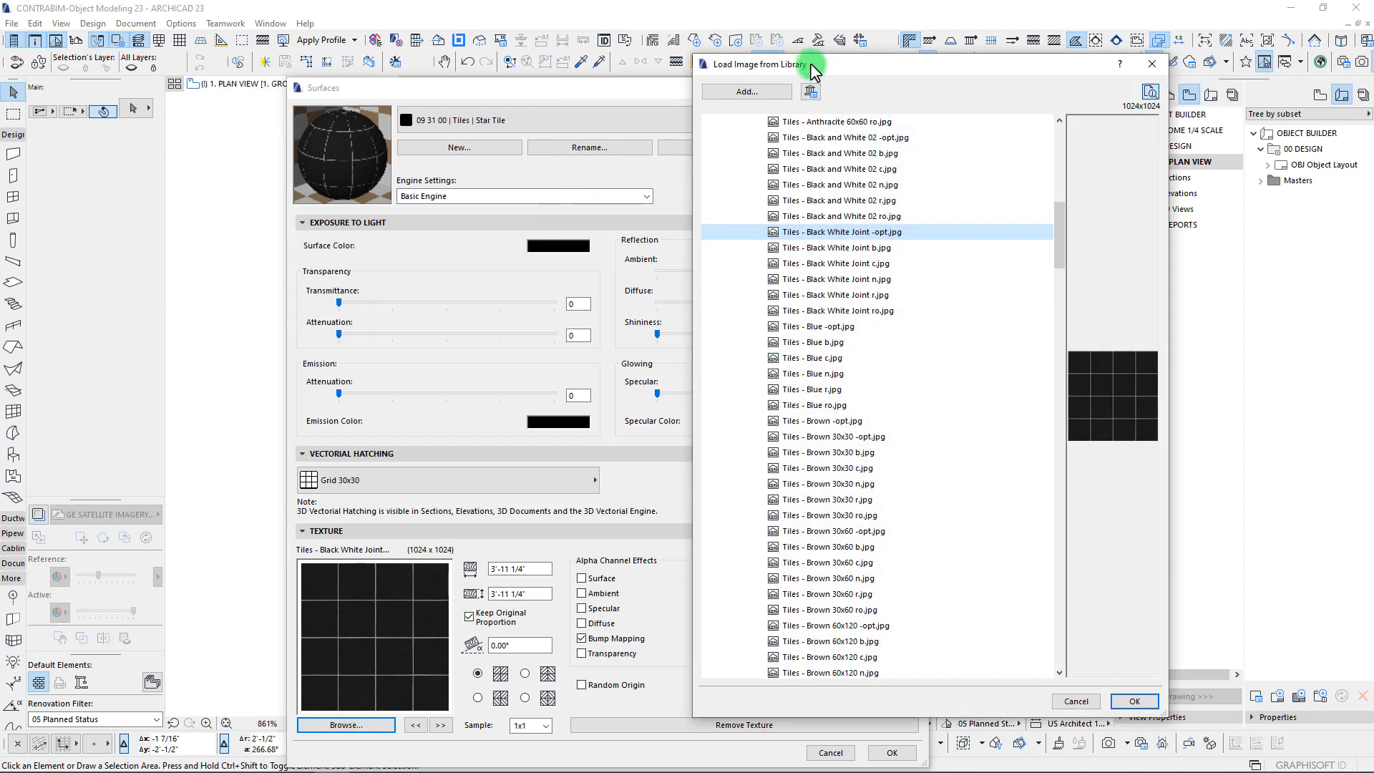
pyautogui.moveTo(823, 66); pyautogui.dragTo(637, 78)
pyautogui.moveTo(873, 229); pyautogui.dragTo(872, 154)
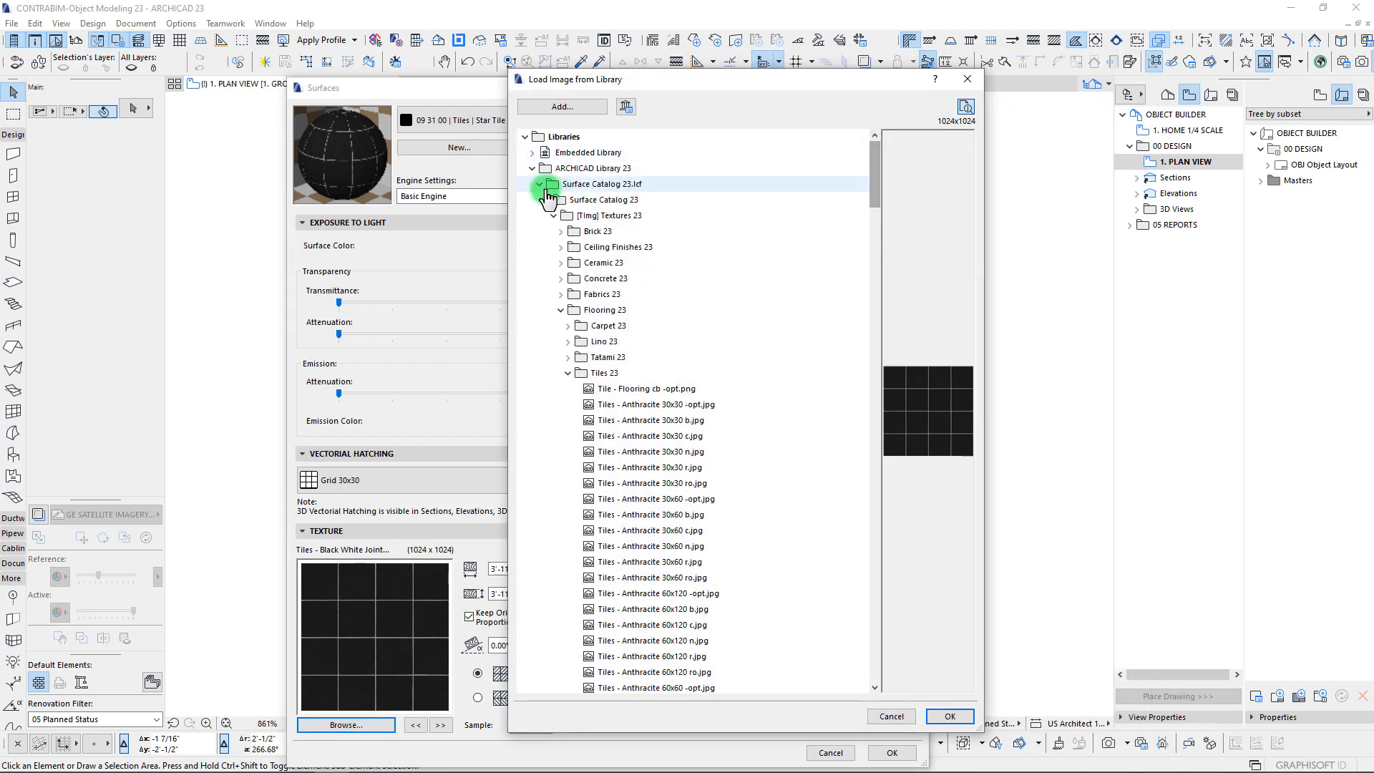
pyautogui.click(532, 168)
pyautogui.click(571, 201)
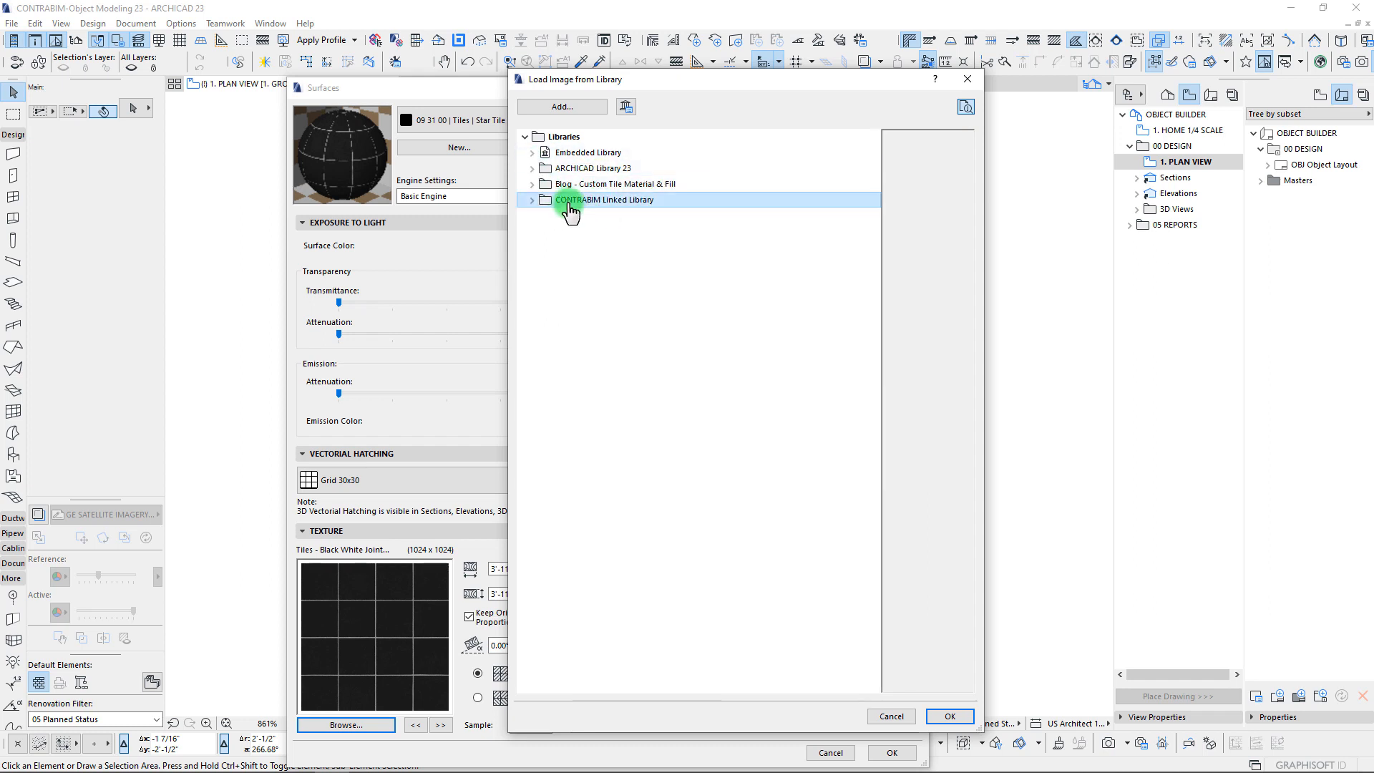
pyautogui.click(532, 200)
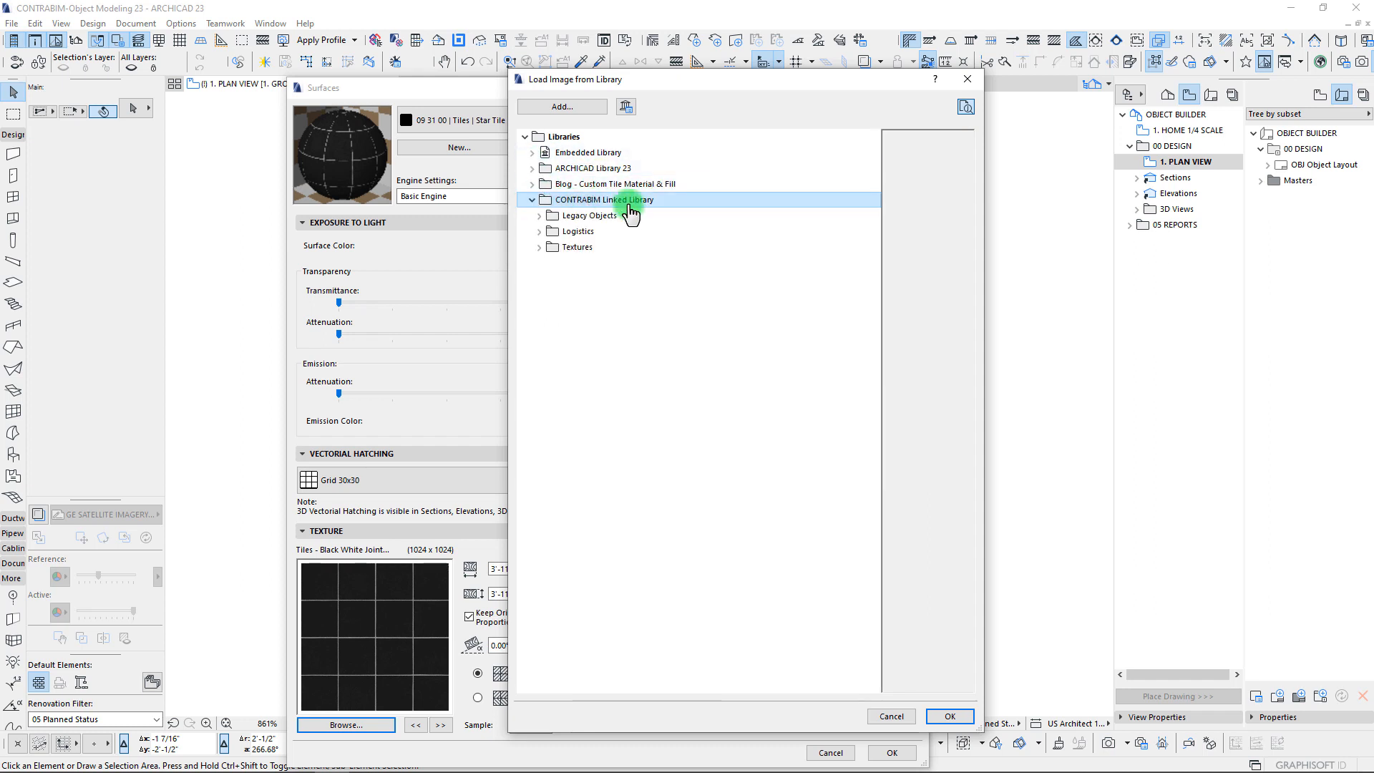
pyautogui.click(532, 200)
pyautogui.click(531, 184)
pyautogui.click(540, 202)
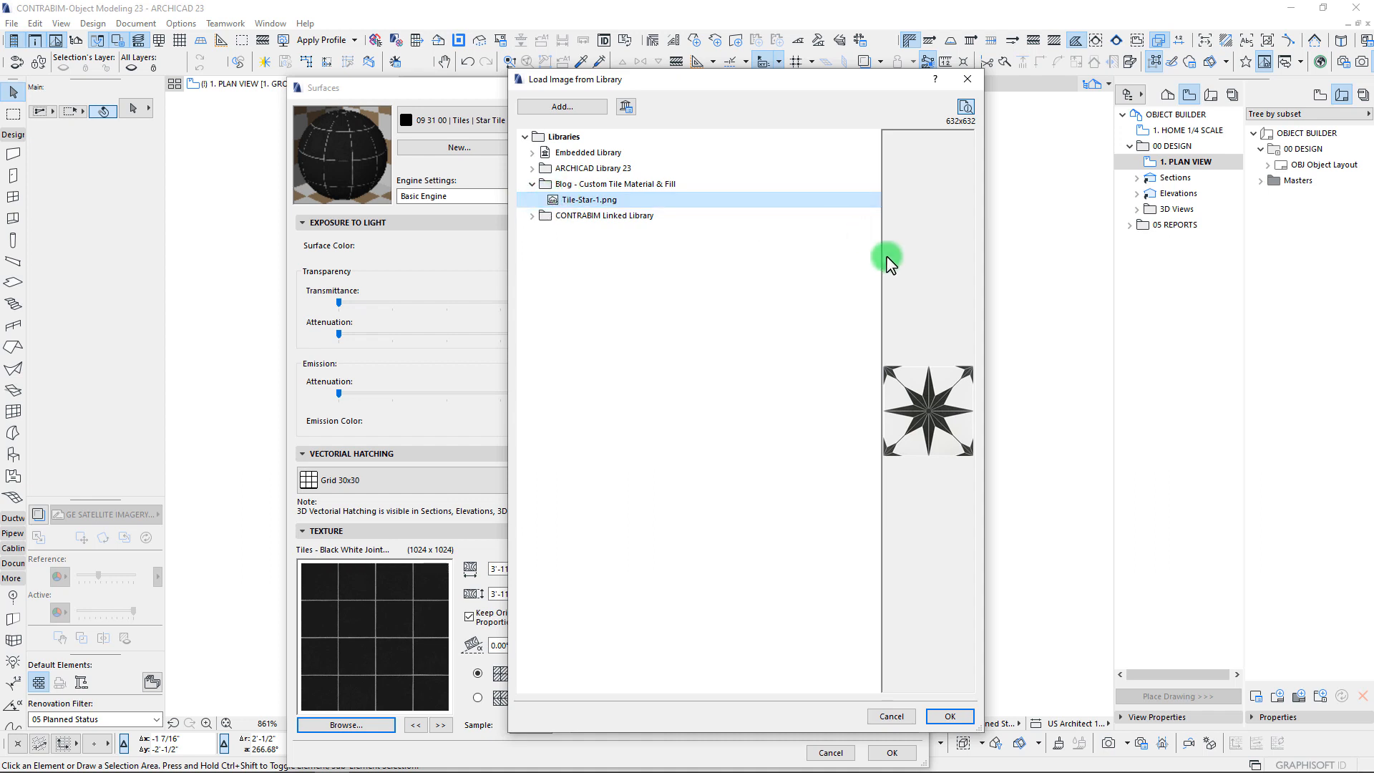
pyautogui.click(950, 716)
# Step: Set the star texture's size to 10" with original proportions kept, check the available vectorial hatching fills, and save the surface
pyautogui.click(540, 569)
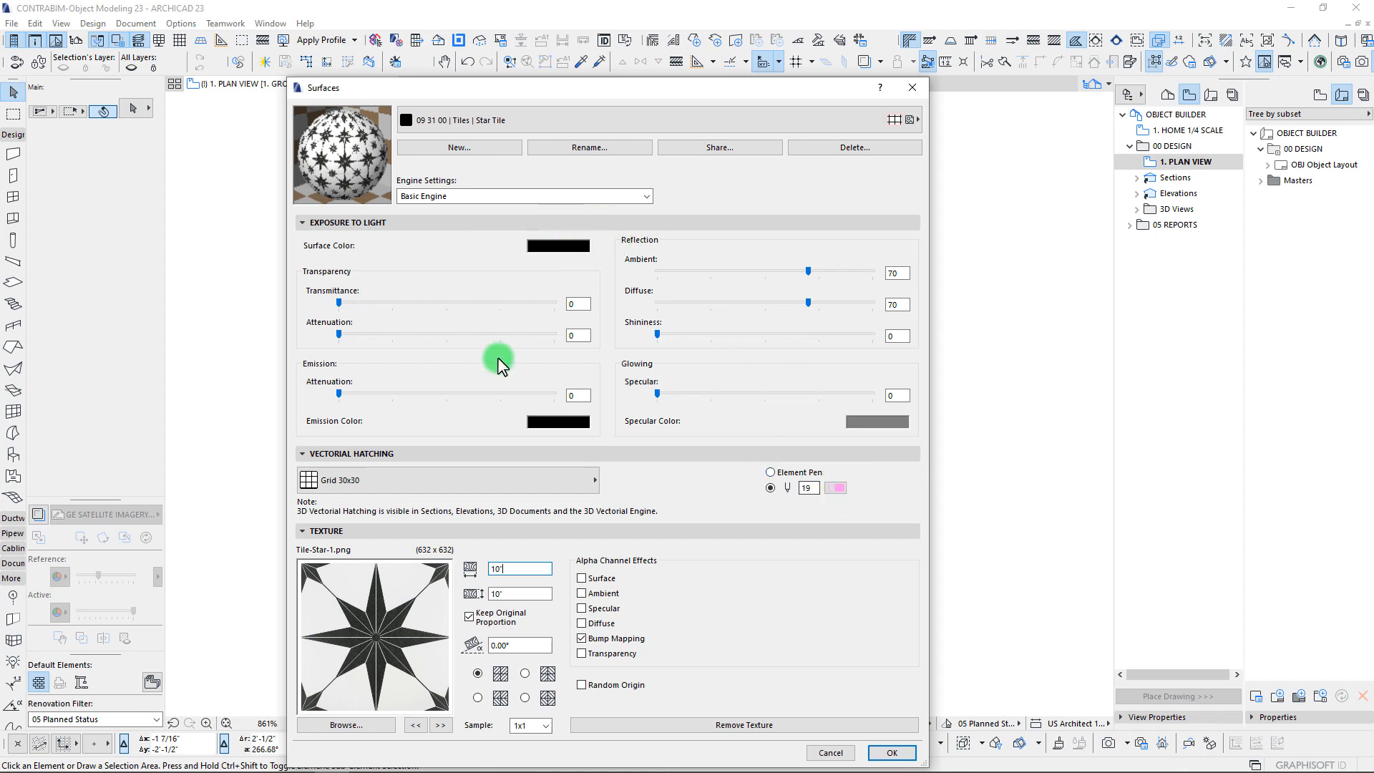
pyautogui.click(311, 477)
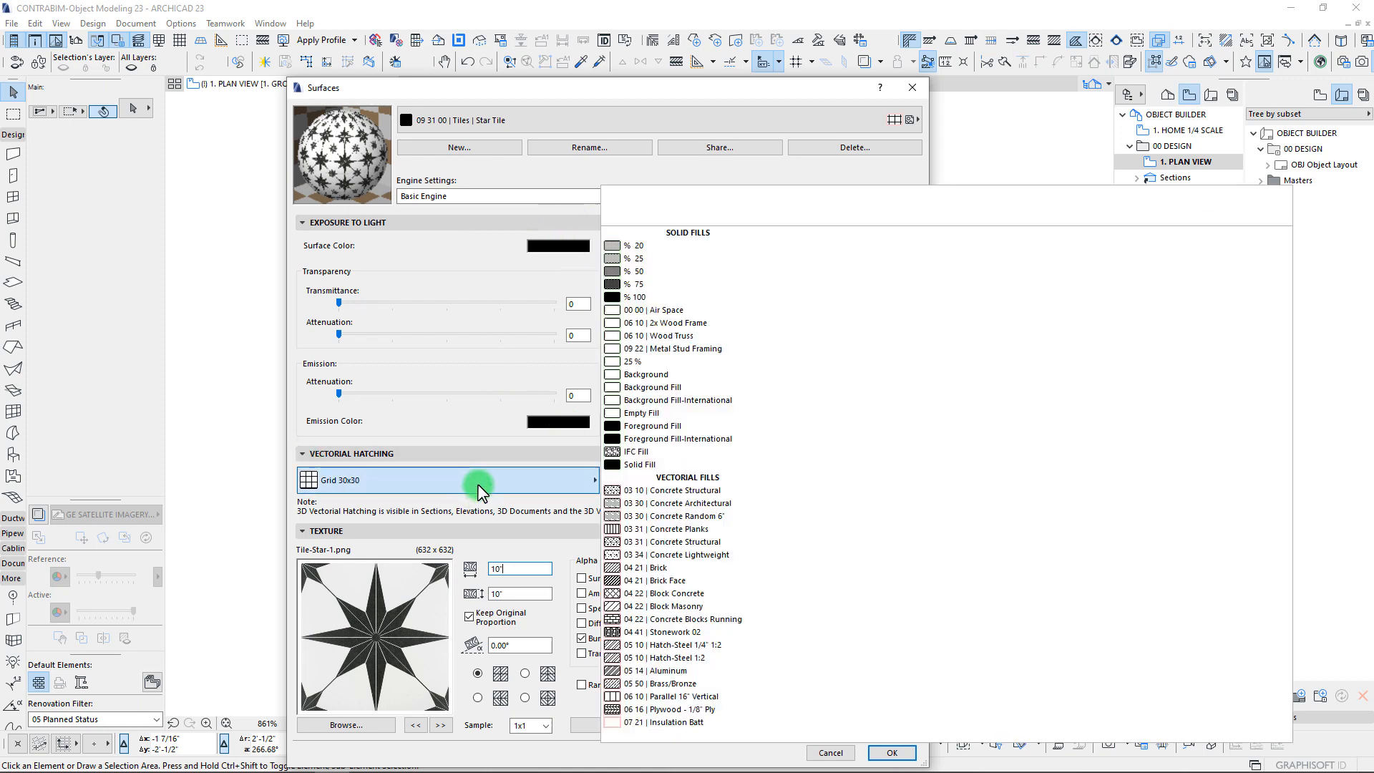
pyautogui.click(486, 492)
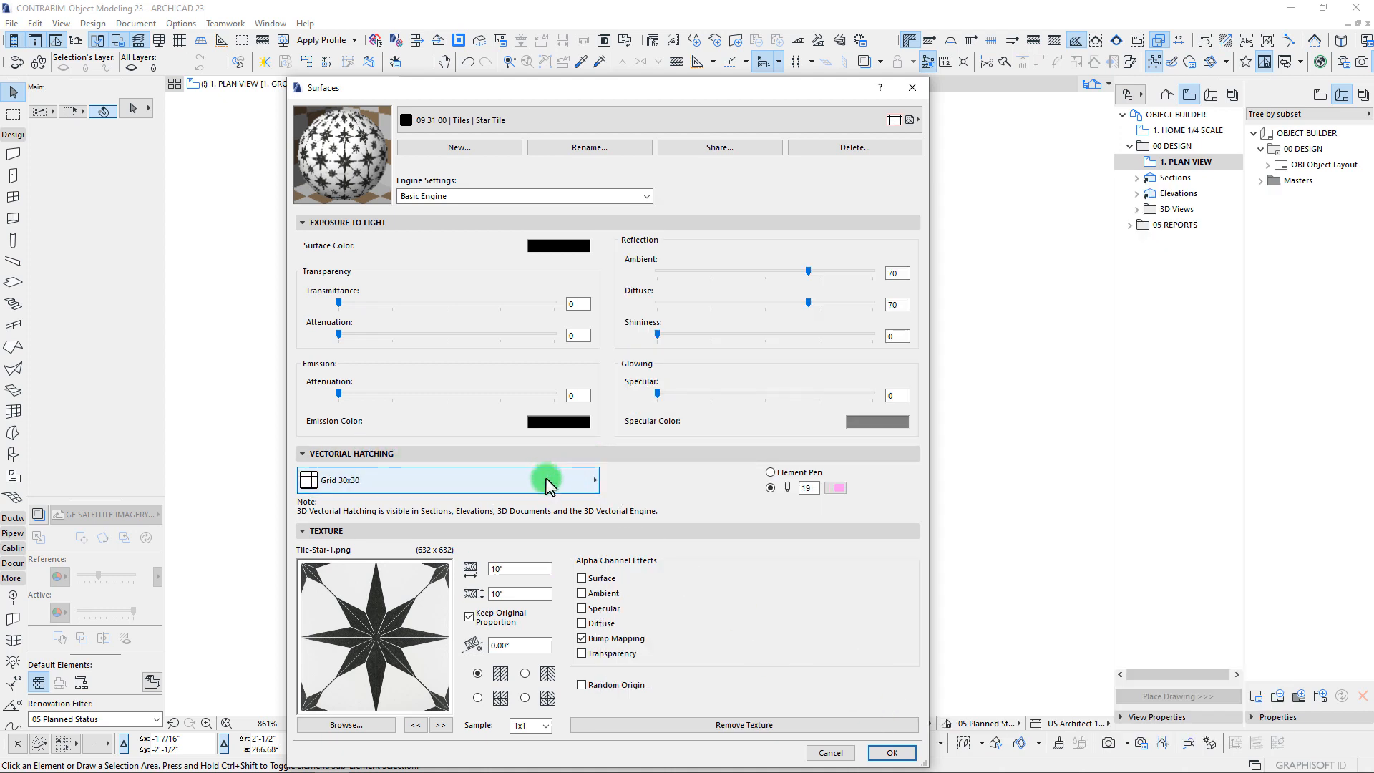
pyautogui.click(864, 755)
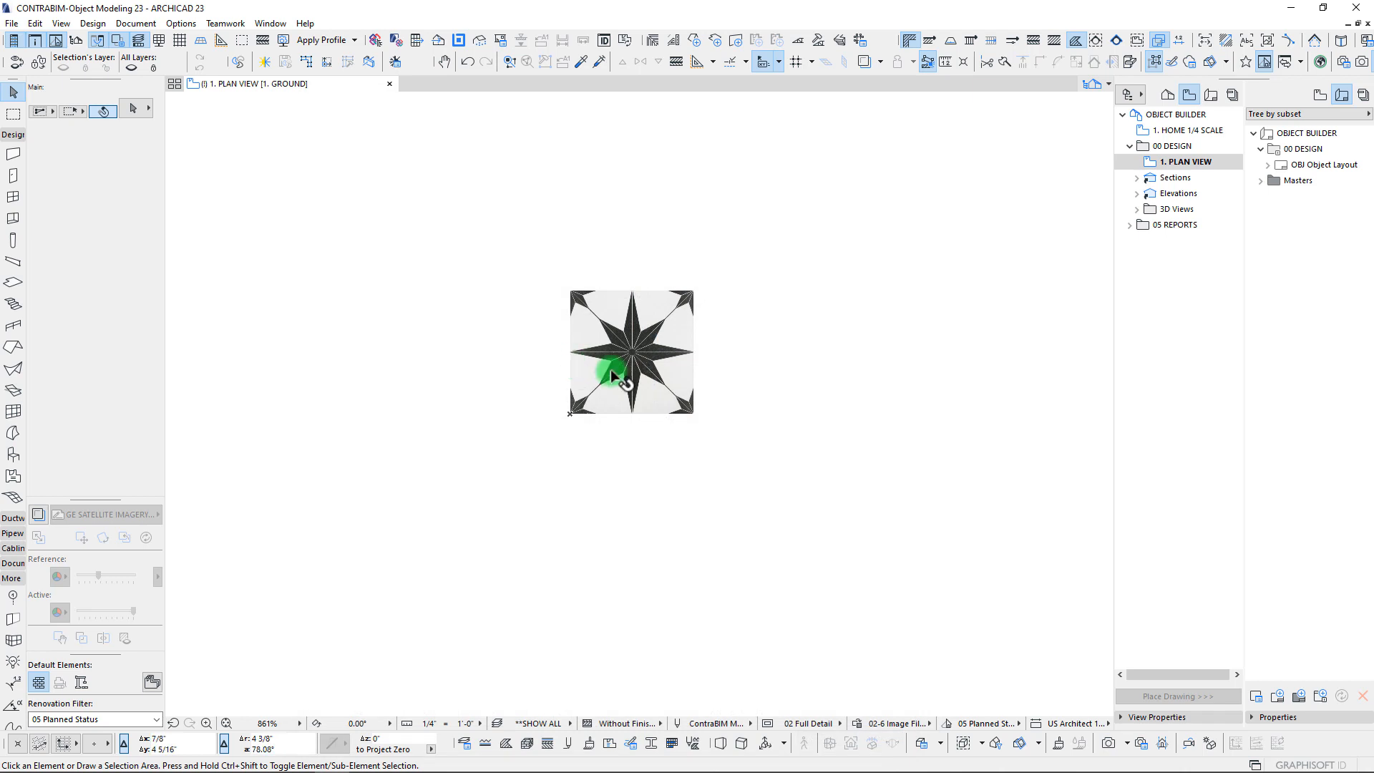
# Step: Set the Slab tool's defaults to a basic structure of Tile | Flooring with the ID TILE FINISH
pyautogui.moveTo(611, 369); pyautogui.dragTo(546, 415, button='middle')
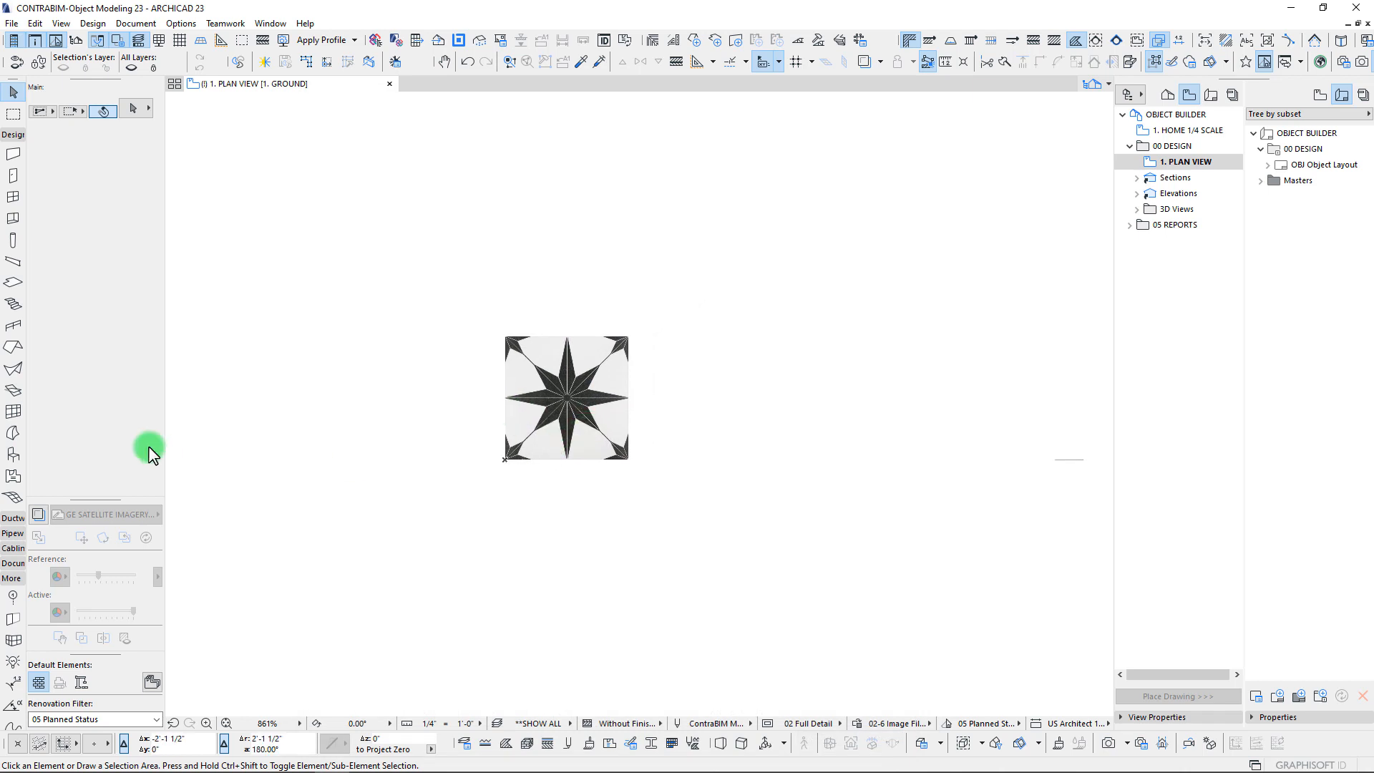
pyautogui.click(13, 282)
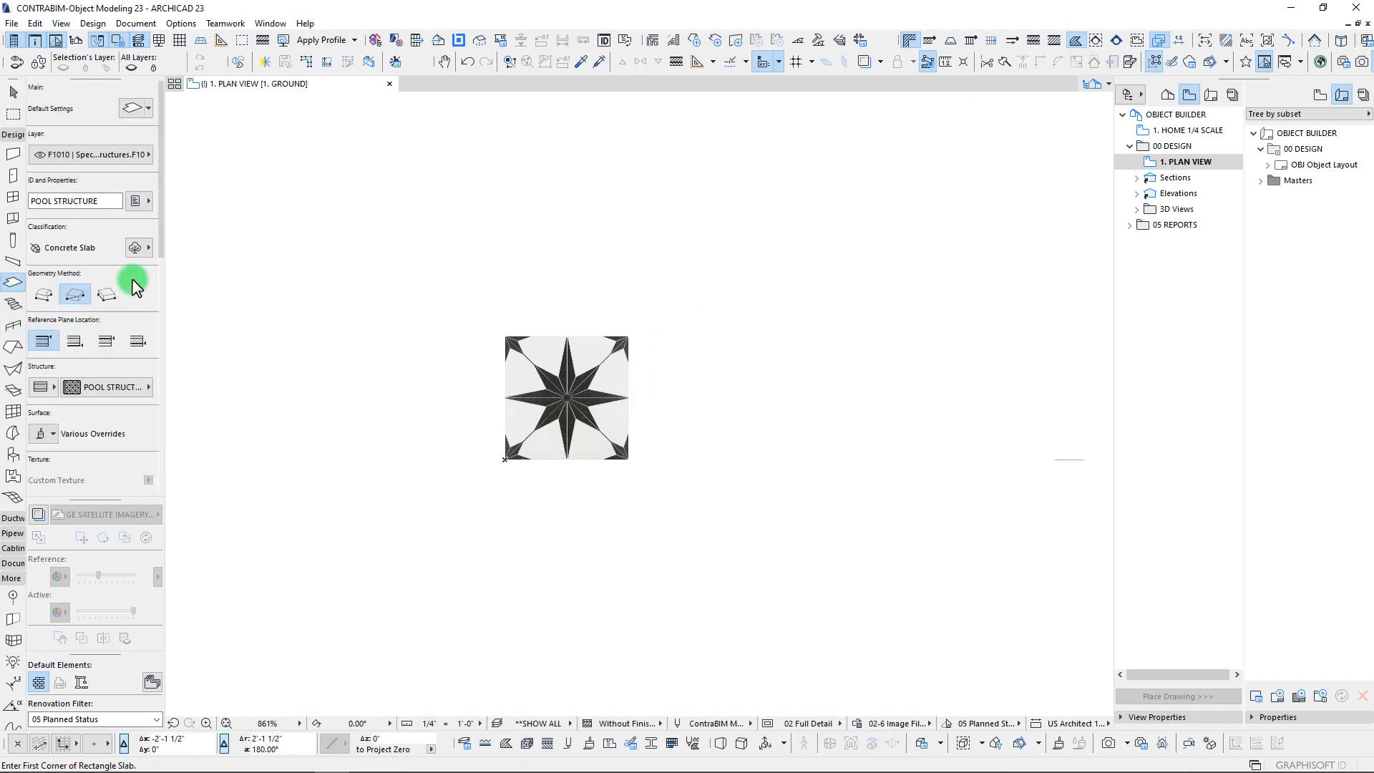
pyautogui.moveTo(469, 370); pyautogui.dragTo(418, 447, button='middle')
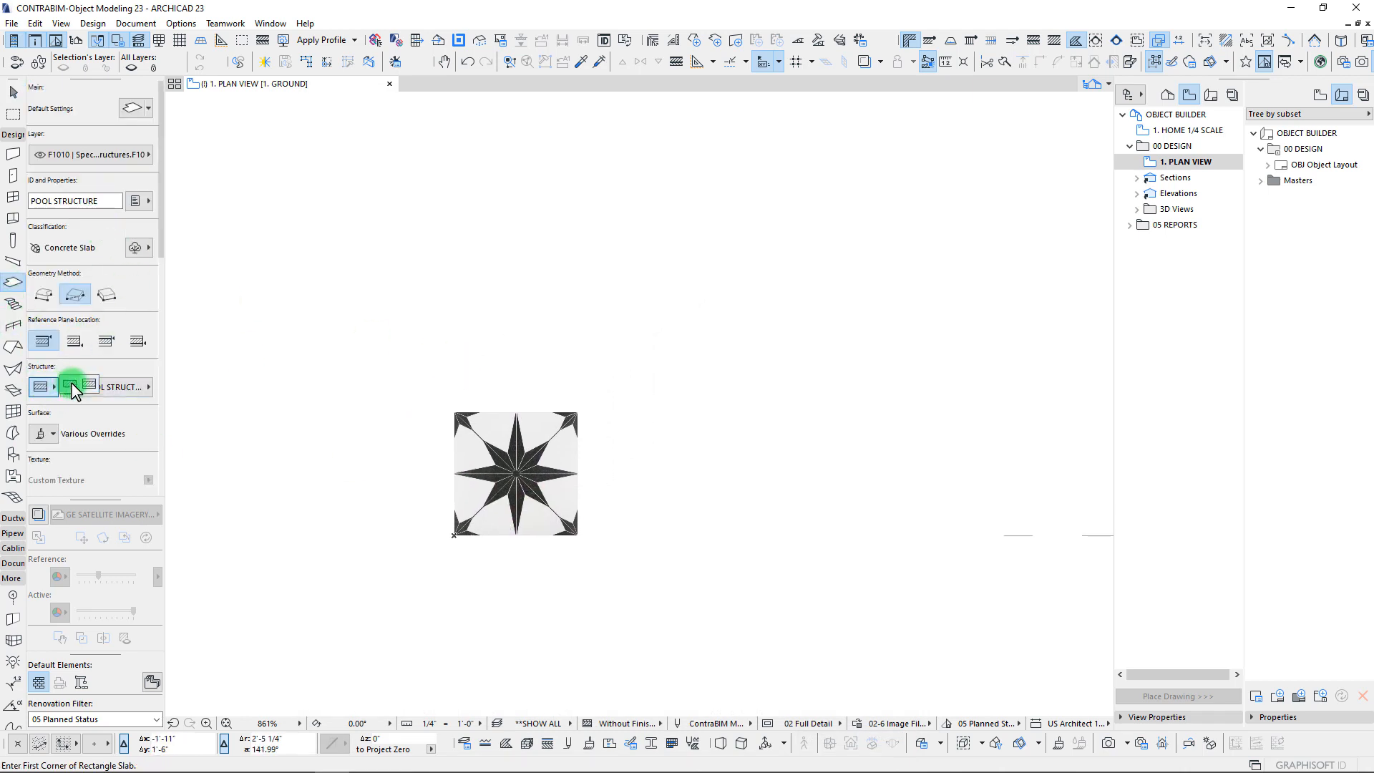
pyautogui.click(100, 393)
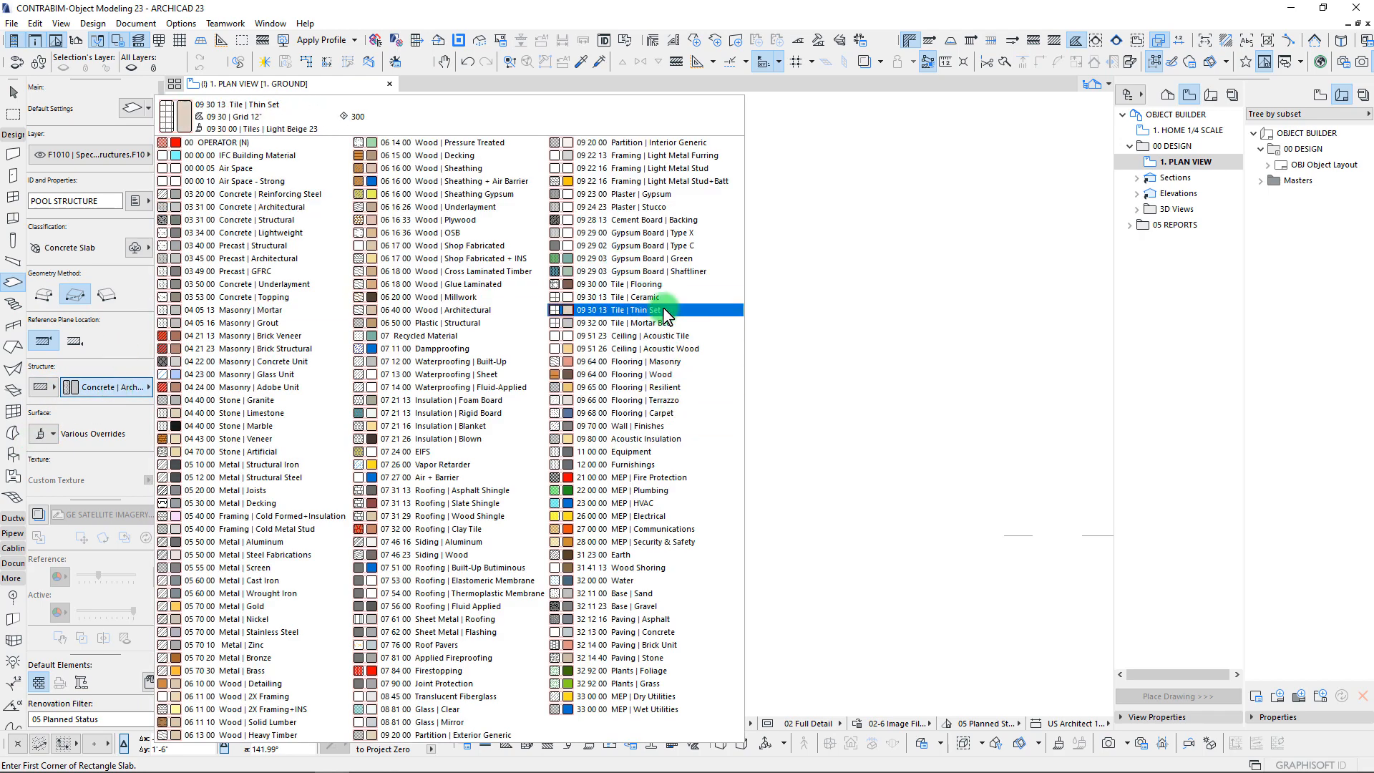
pyautogui.click(633, 286)
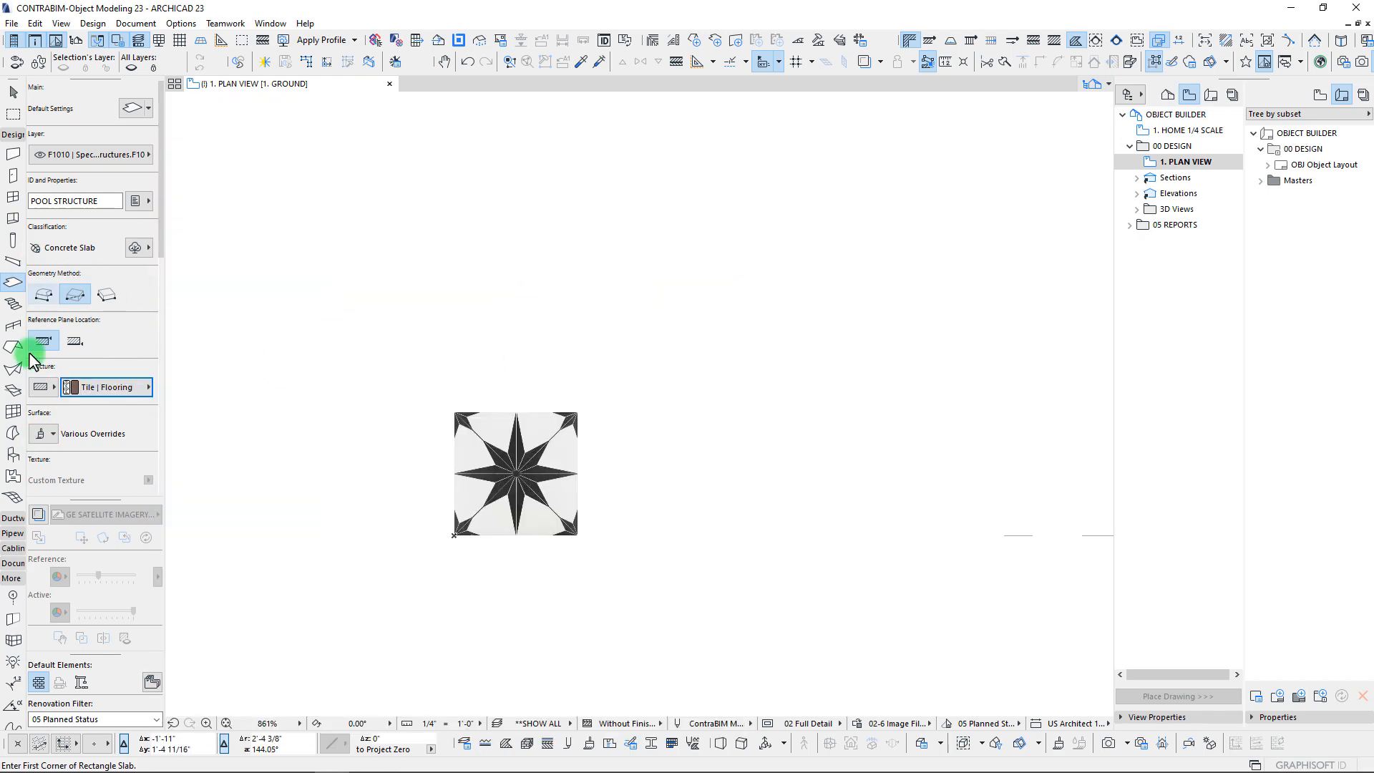
pyautogui.click(93, 199)
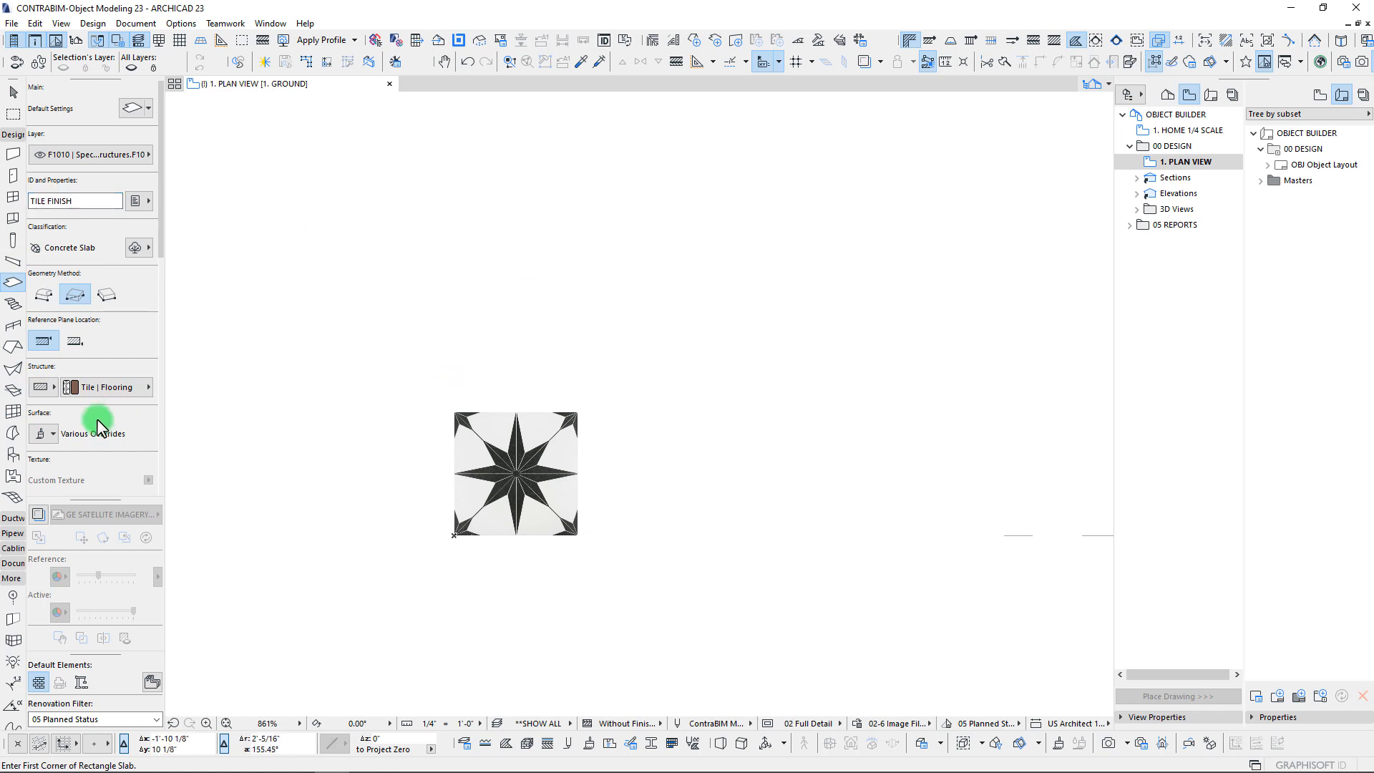
# Step: Set the default slab's top elevation to 3/8" and bottom to 0", giving a 3/8" thickness
pyautogui.scroll(-4, 97, 422)
pyautogui.moveTo(80, 342); pyautogui.dragTo(21, 336)
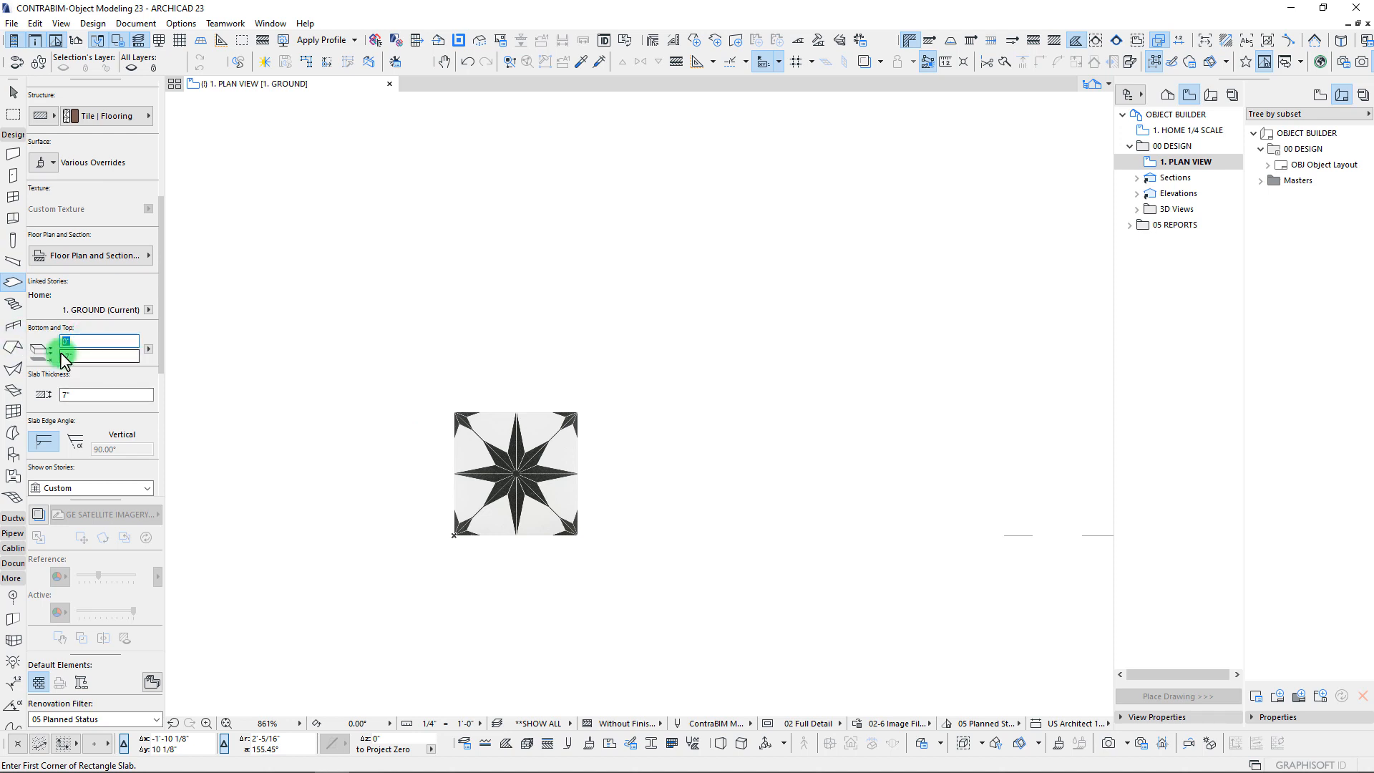
pyautogui.click(102, 356)
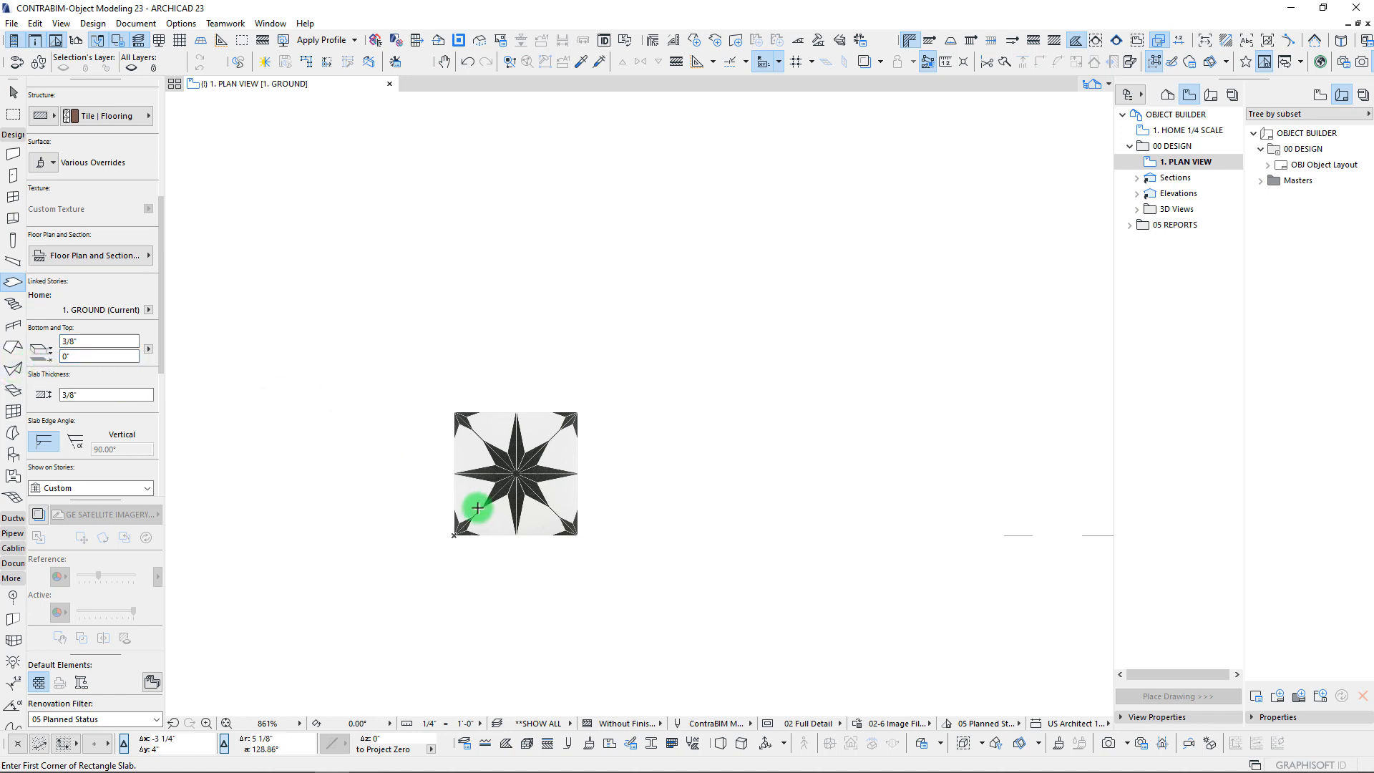
# Step: Draw a 40" by 40" rectangular slab starting from the tile image's lower-left corner at the project origin
pyautogui.moveTo(475, 509); pyautogui.dragTo(363, 491, button='middle')
pyautogui.click(319, 538)
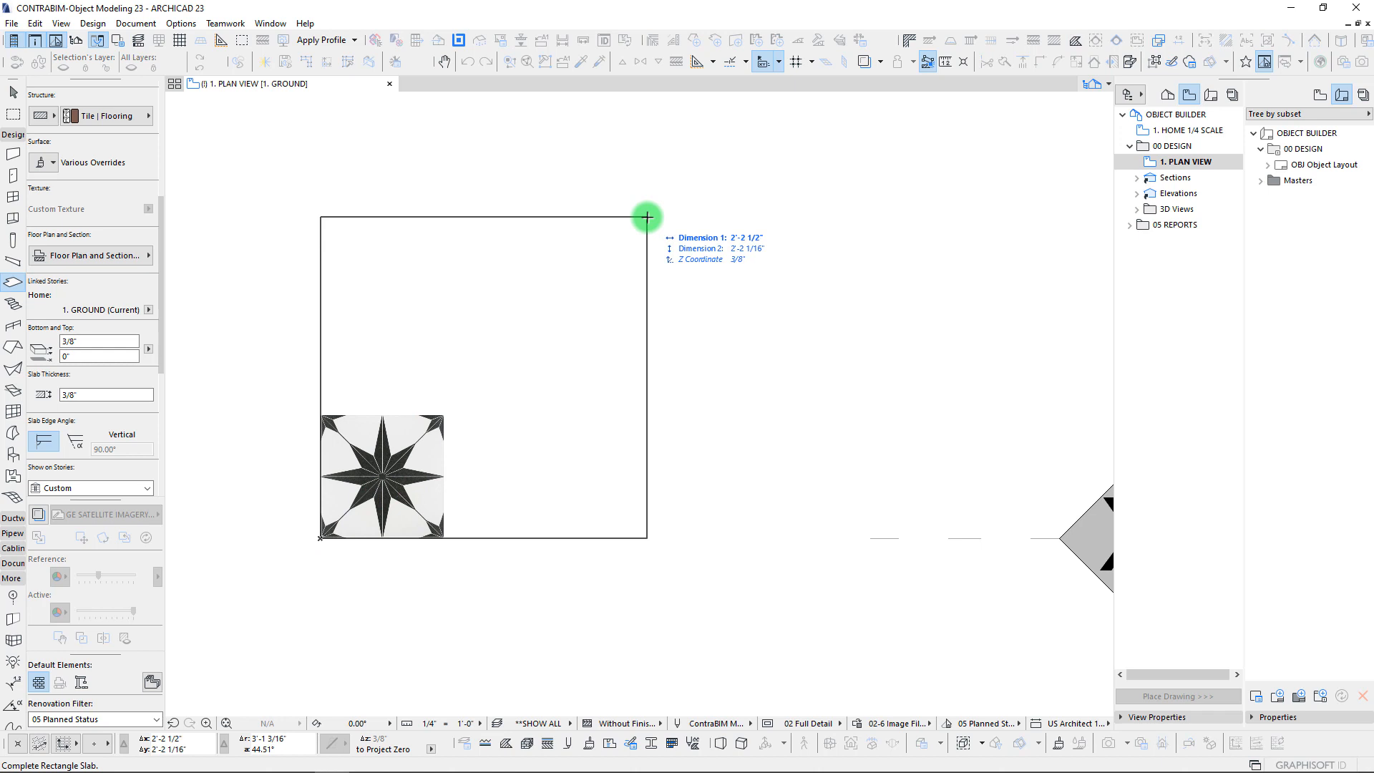
pyautogui.press('x')
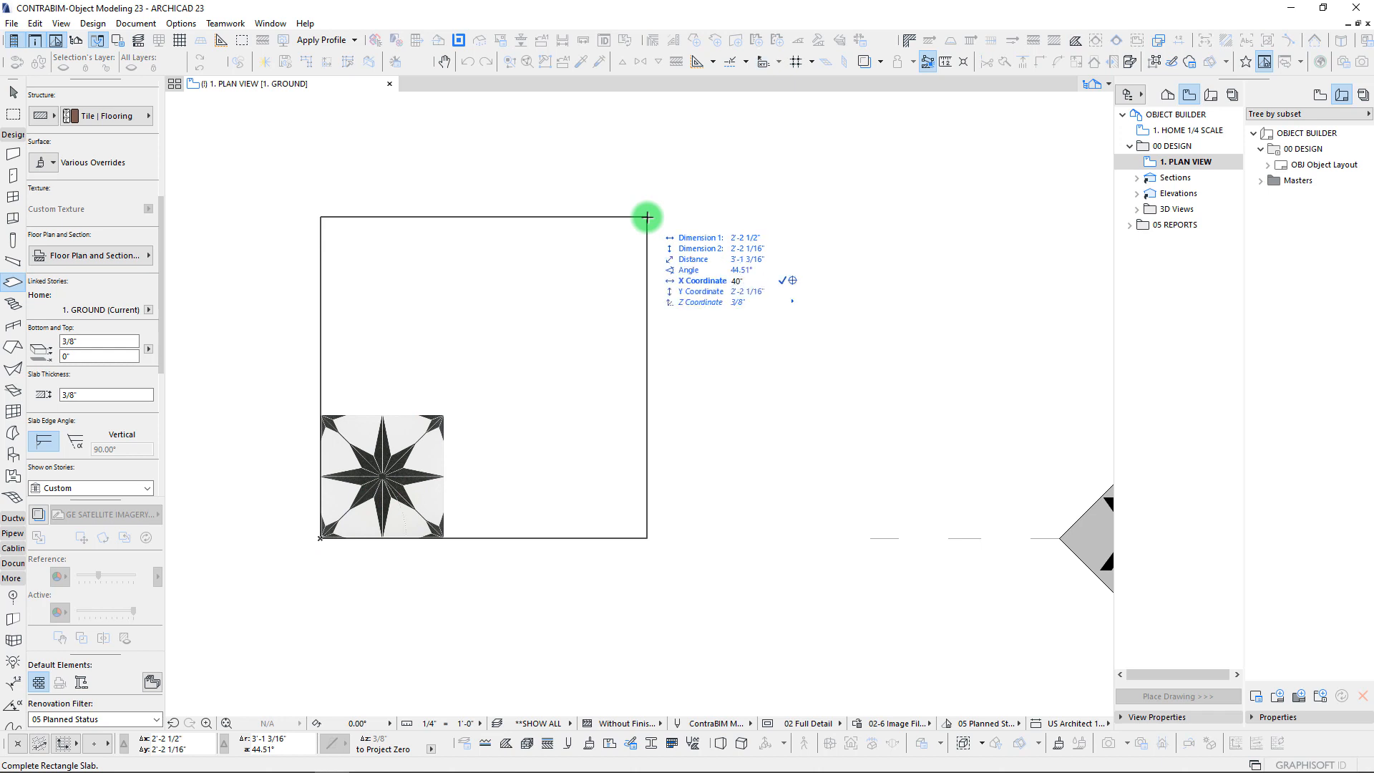
pyautogui.press('Tab')
pyautogui.write('40"')
pyautogui.press('Return')
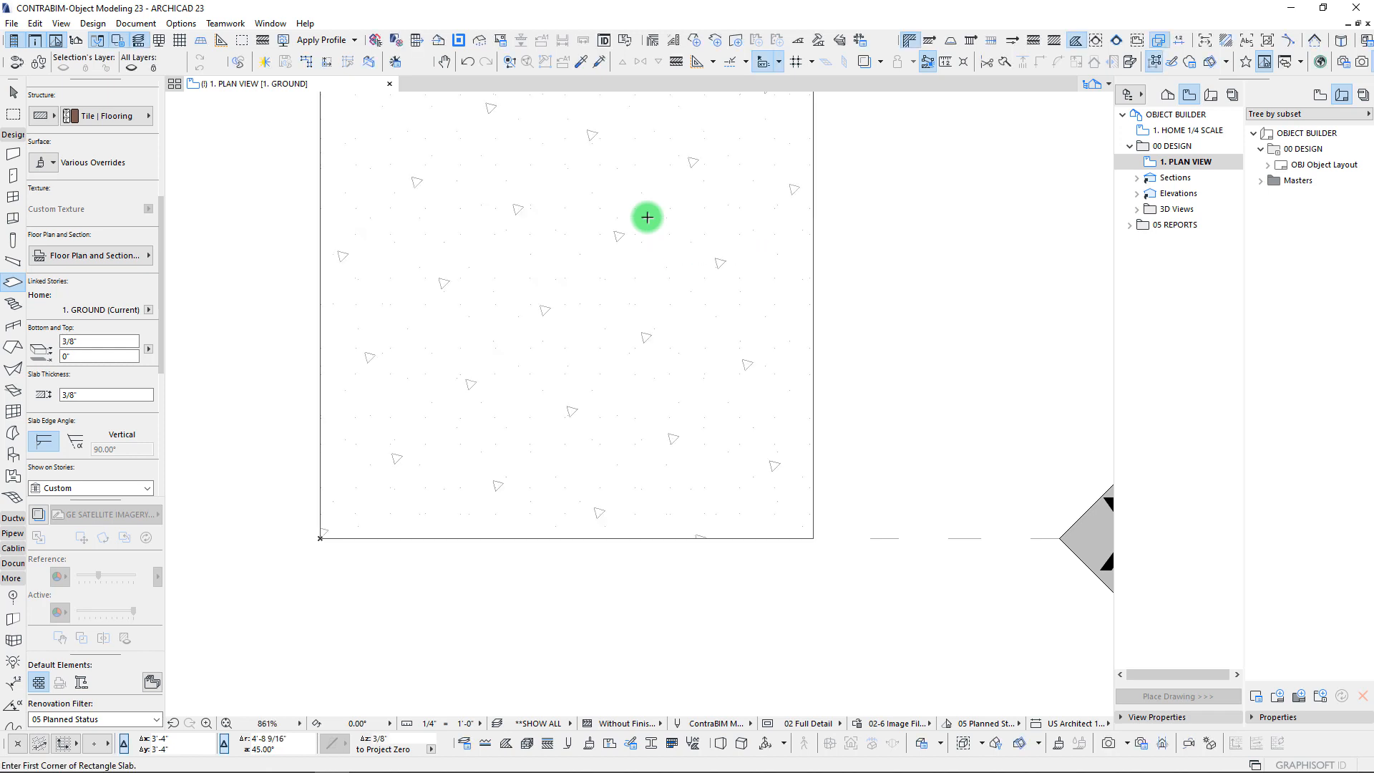
# Step: Select the new tile slab and turn on Use Fill from Surface for its cover fill
pyautogui.scroll(-5, 655, 343)
pyautogui.keyDown('shift'); pyautogui.click(641, 325); pyautogui.keyUp('shift')
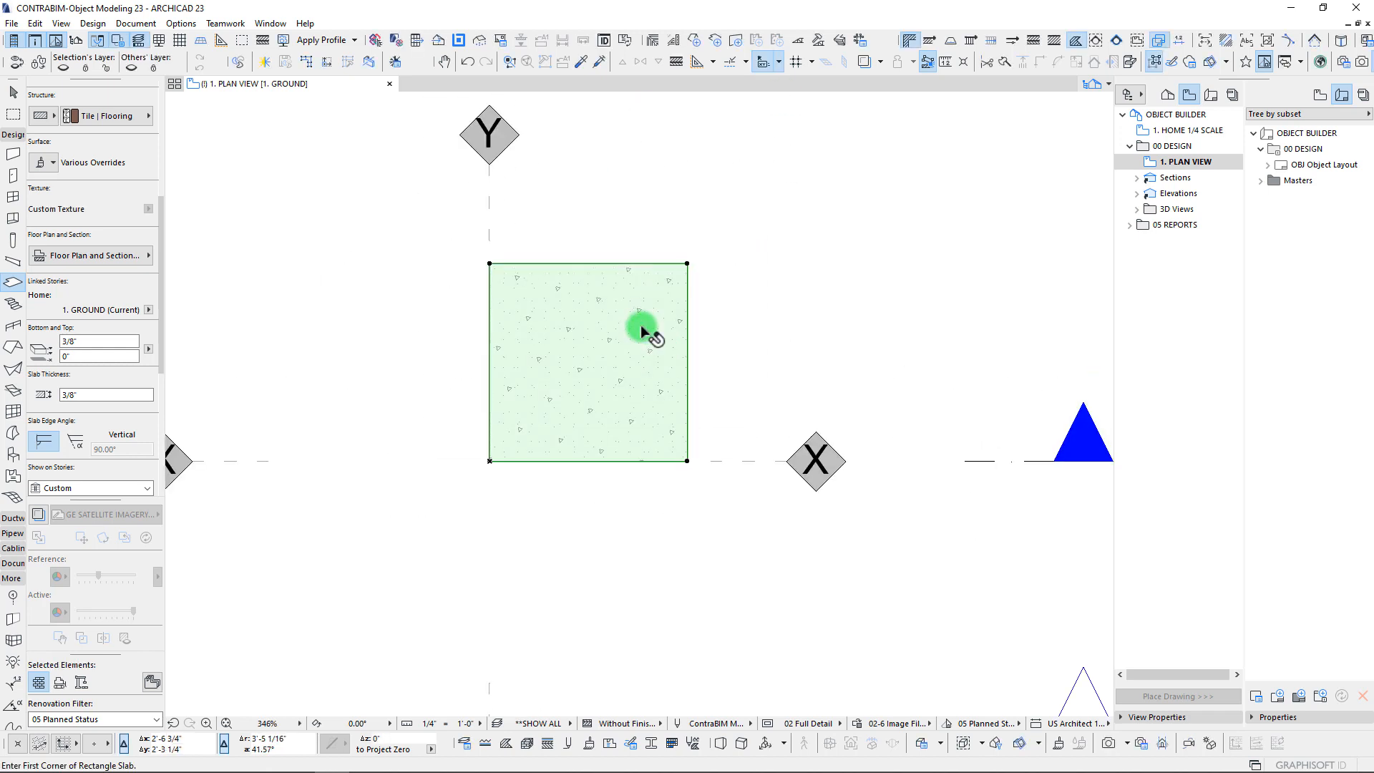
pyautogui.click(119, 262)
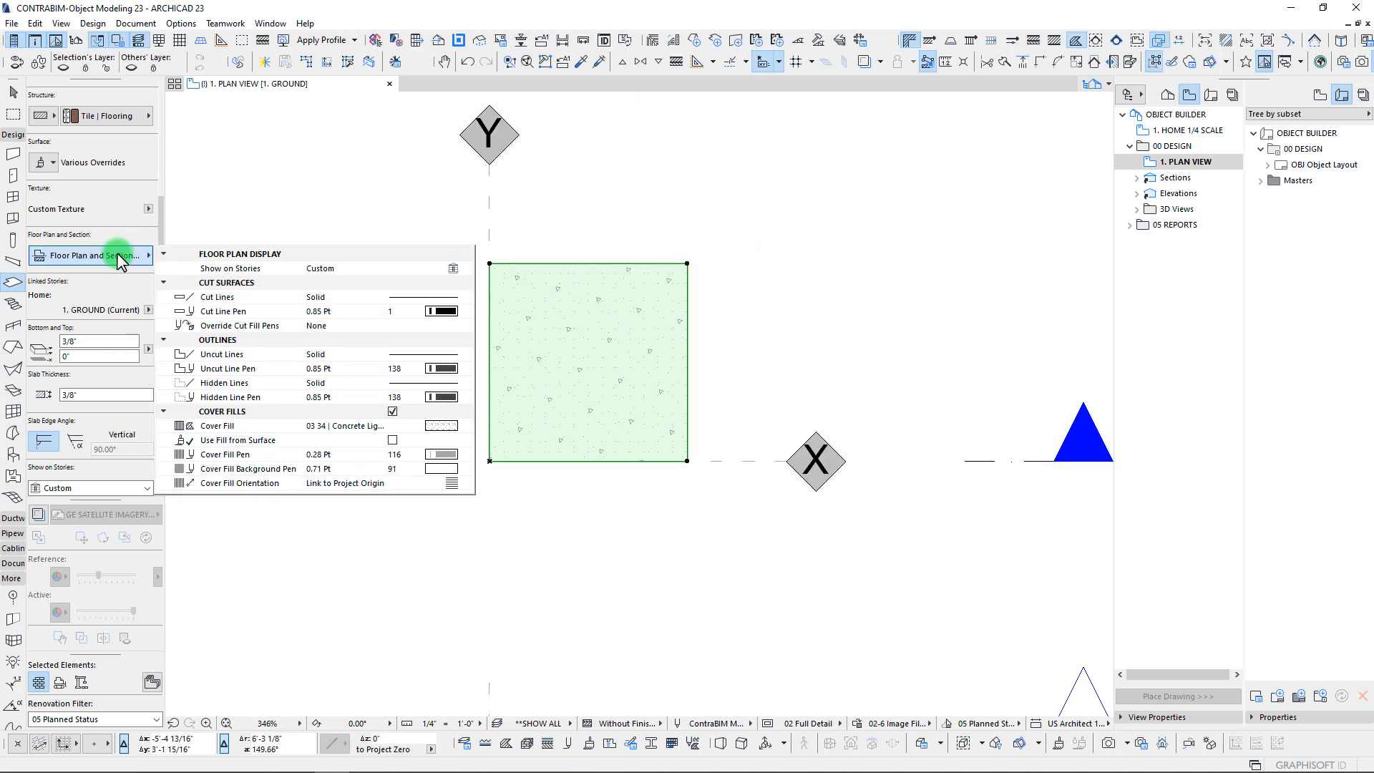
pyautogui.click(392, 440)
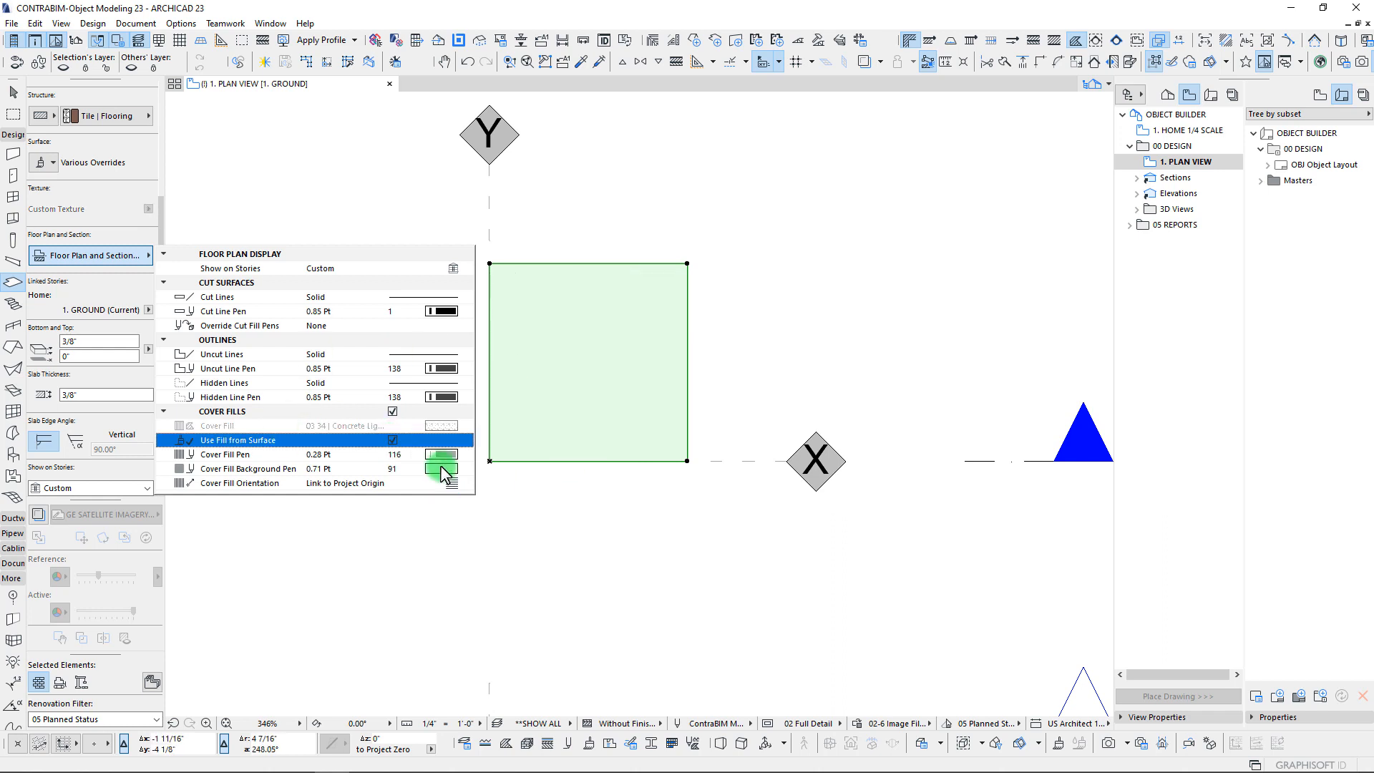
pyautogui.scroll(-7, 108, 343)
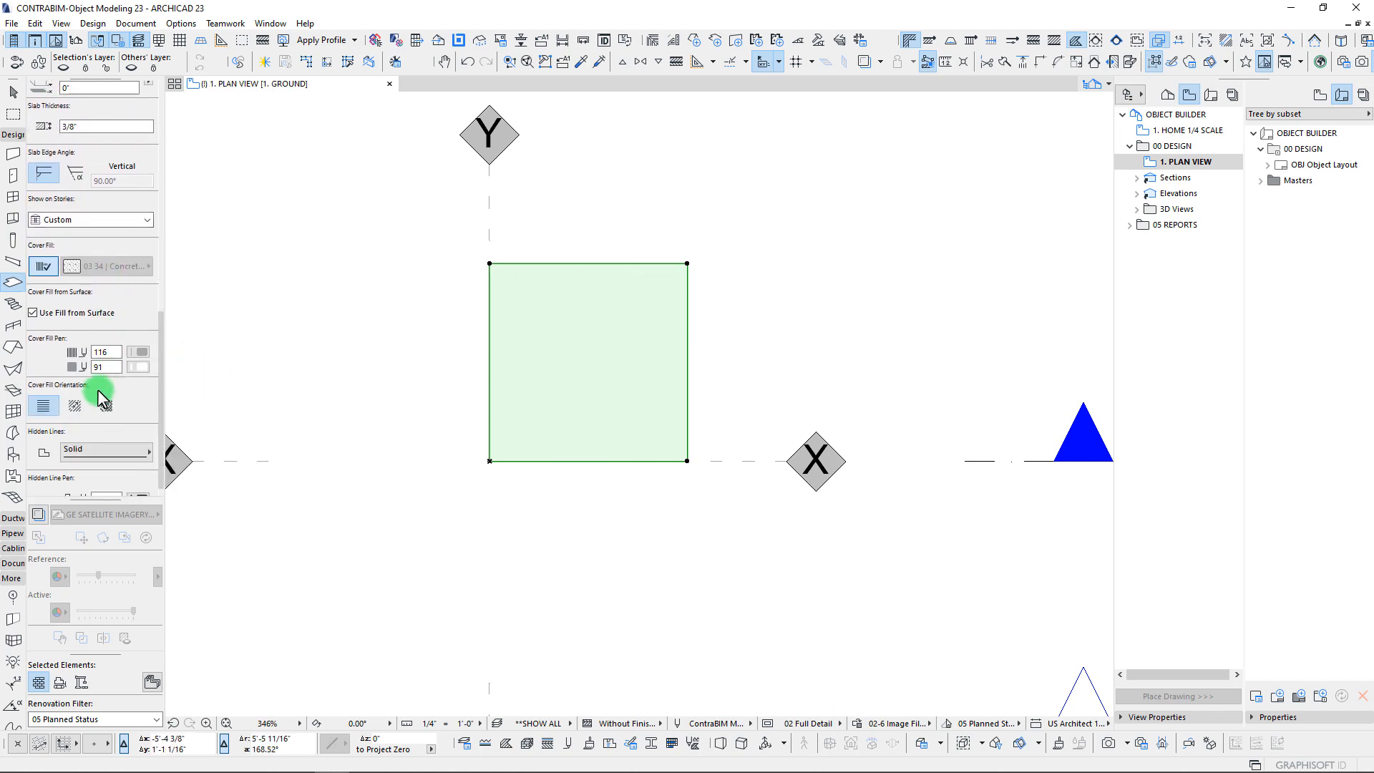
pyautogui.scroll(-1, 58, 372)
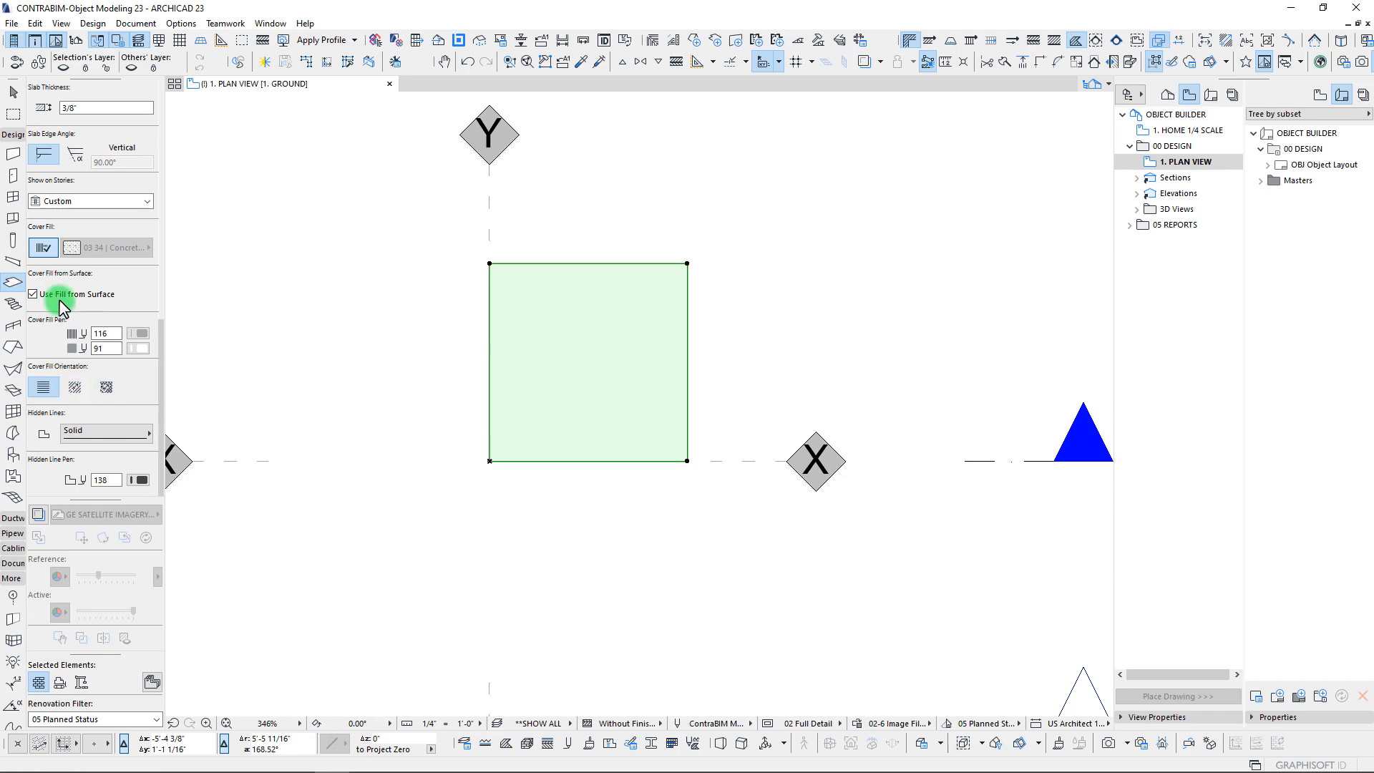
# Step: Override the tile slab's top surface with 09 31 00 | Tiles | Star Tile
pyautogui.scroll(2, 68, 304)
pyautogui.scroll(6, 80, 311)
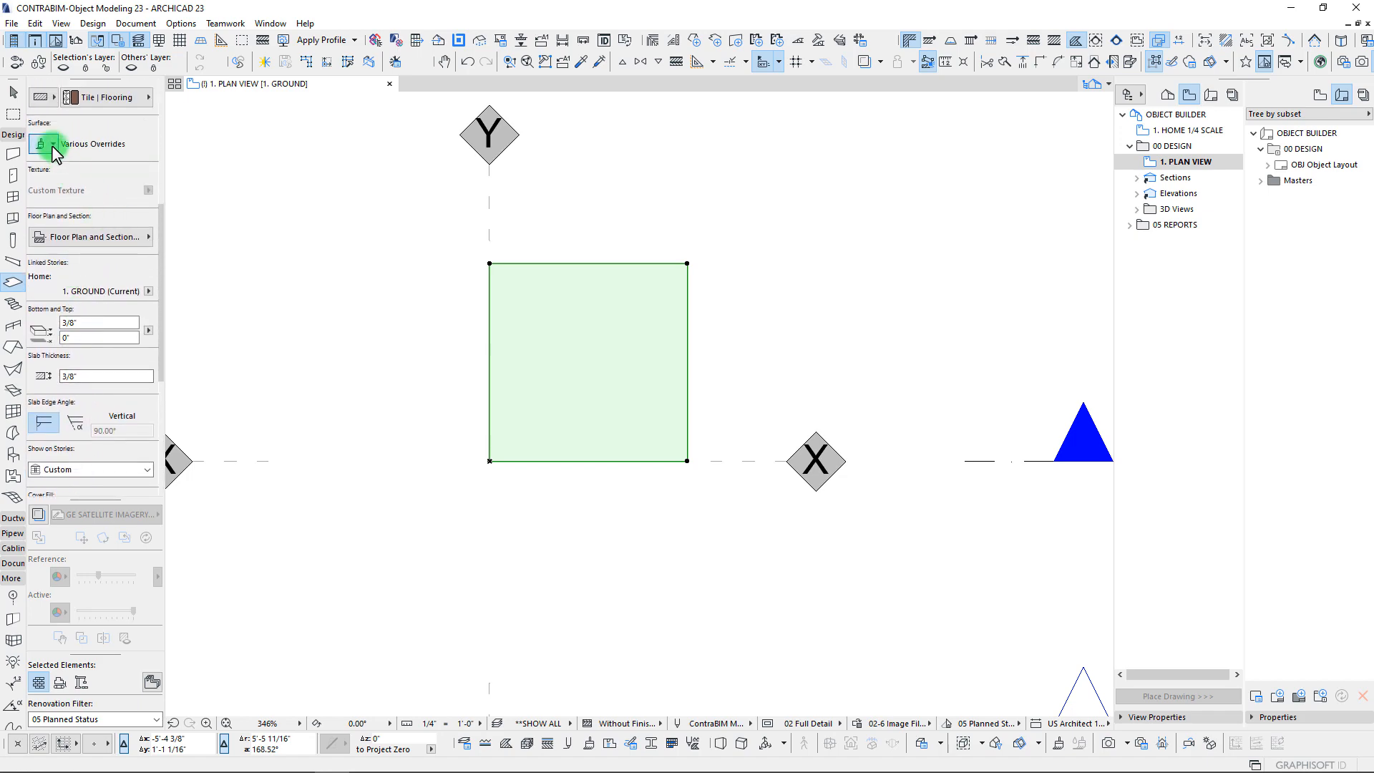
pyautogui.click(52, 145)
pyautogui.click(144, 185)
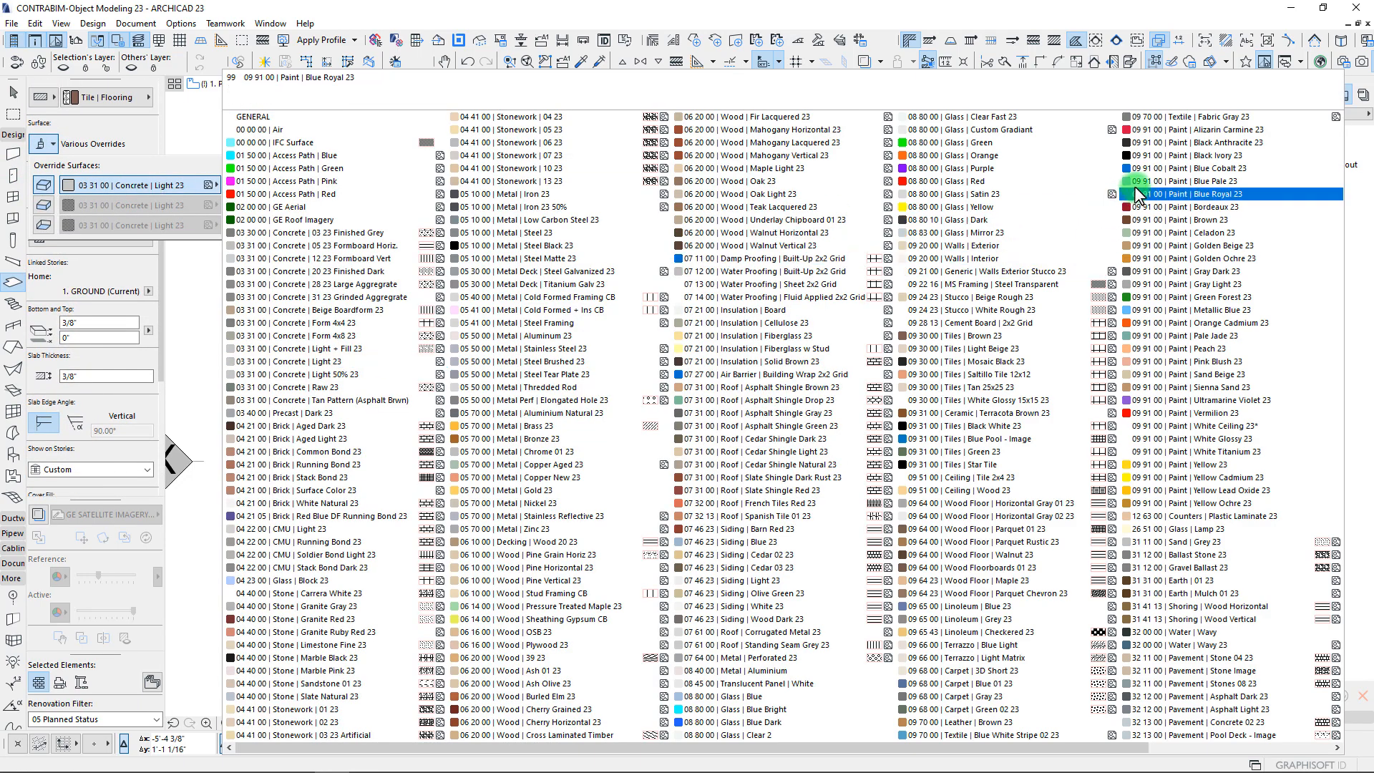
pyautogui.scroll(-2, 1135, 379)
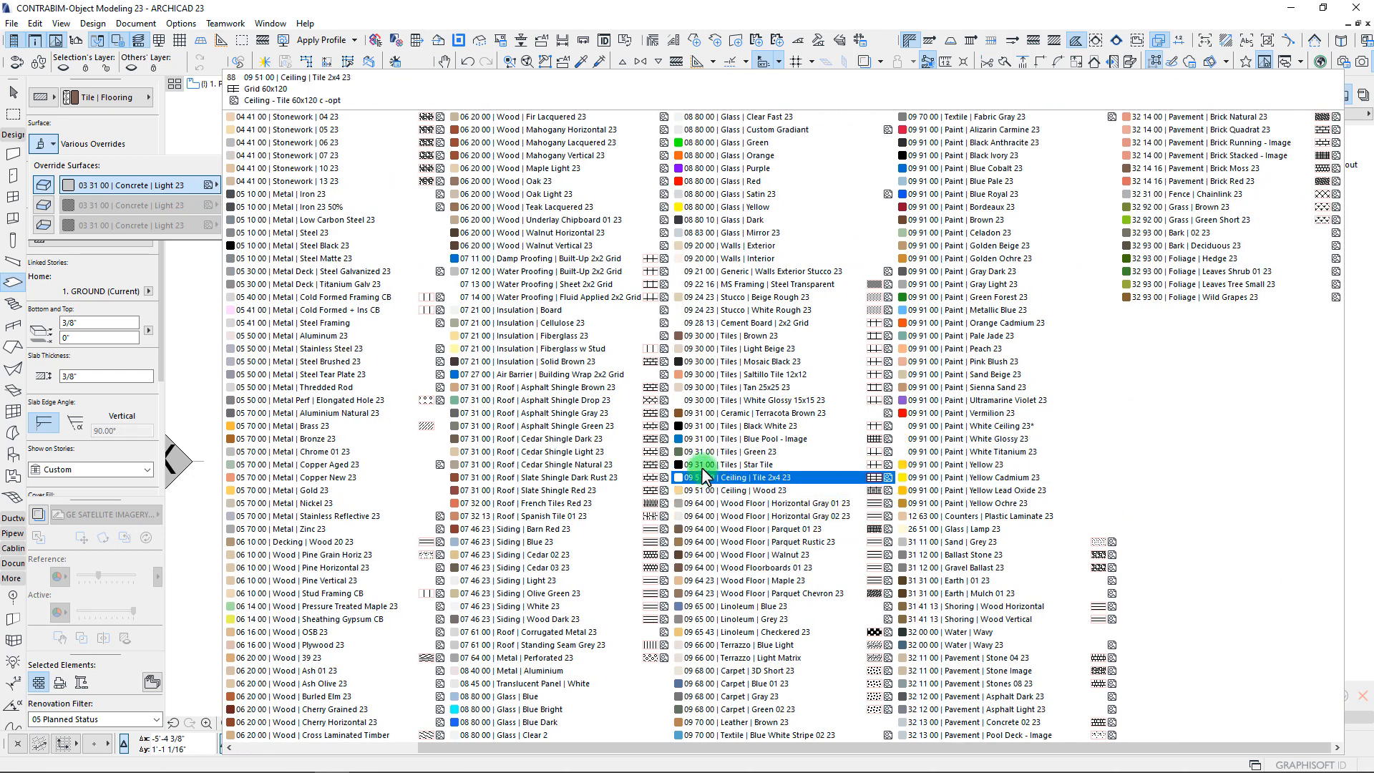
pyautogui.click(683, 464)
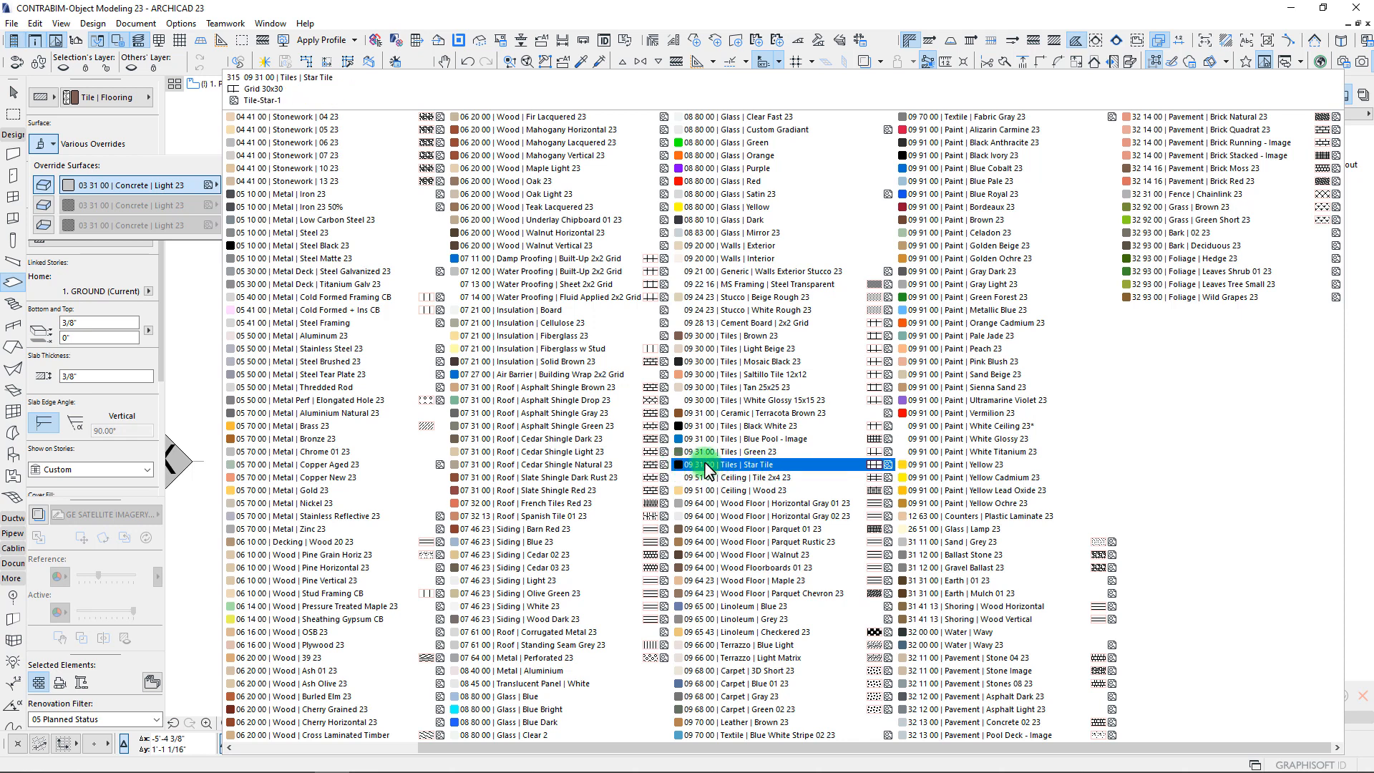
pyautogui.click(748, 466)
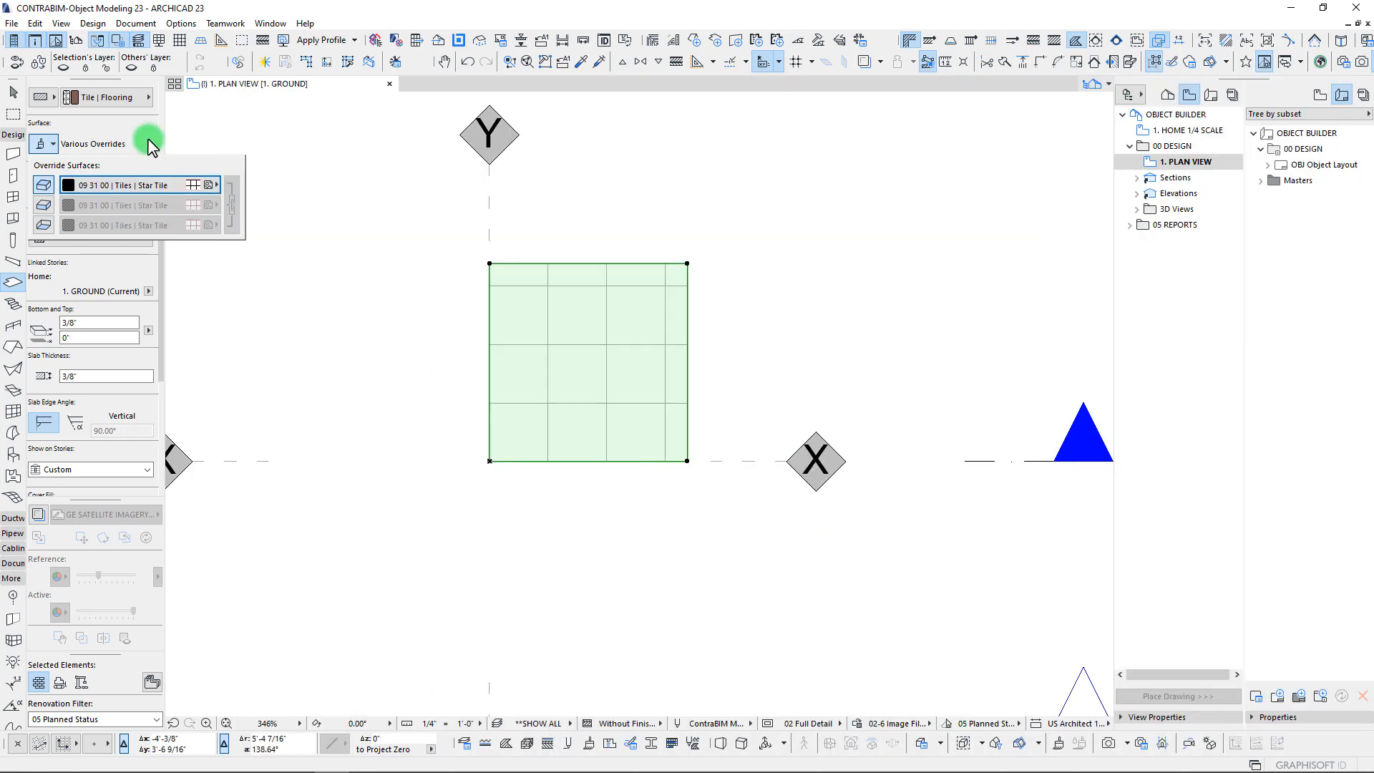
pyautogui.click(45, 211)
# Step: Measure the width of one fill grid square from the slab's lower-left corner
pyautogui.scroll(1, 580, 372)
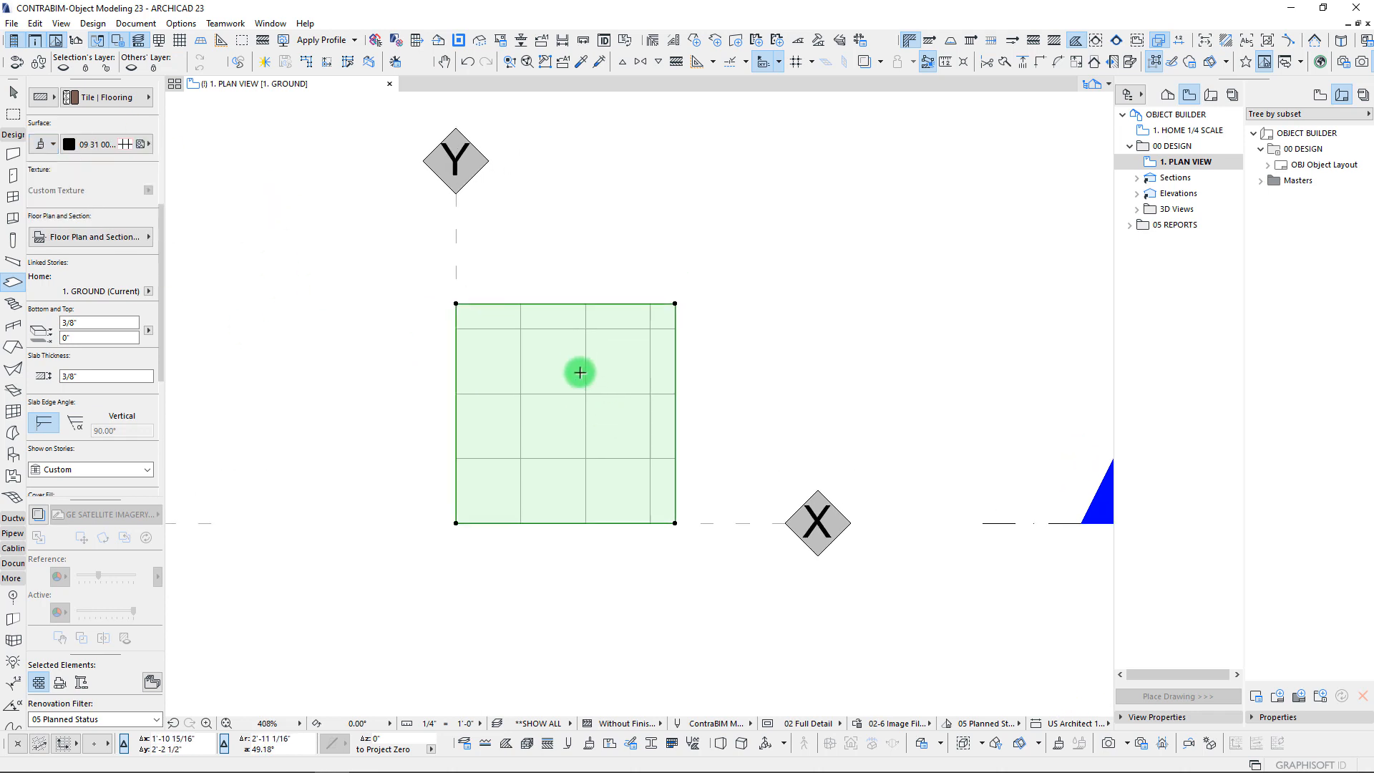
pyautogui.scroll(3, 580, 372)
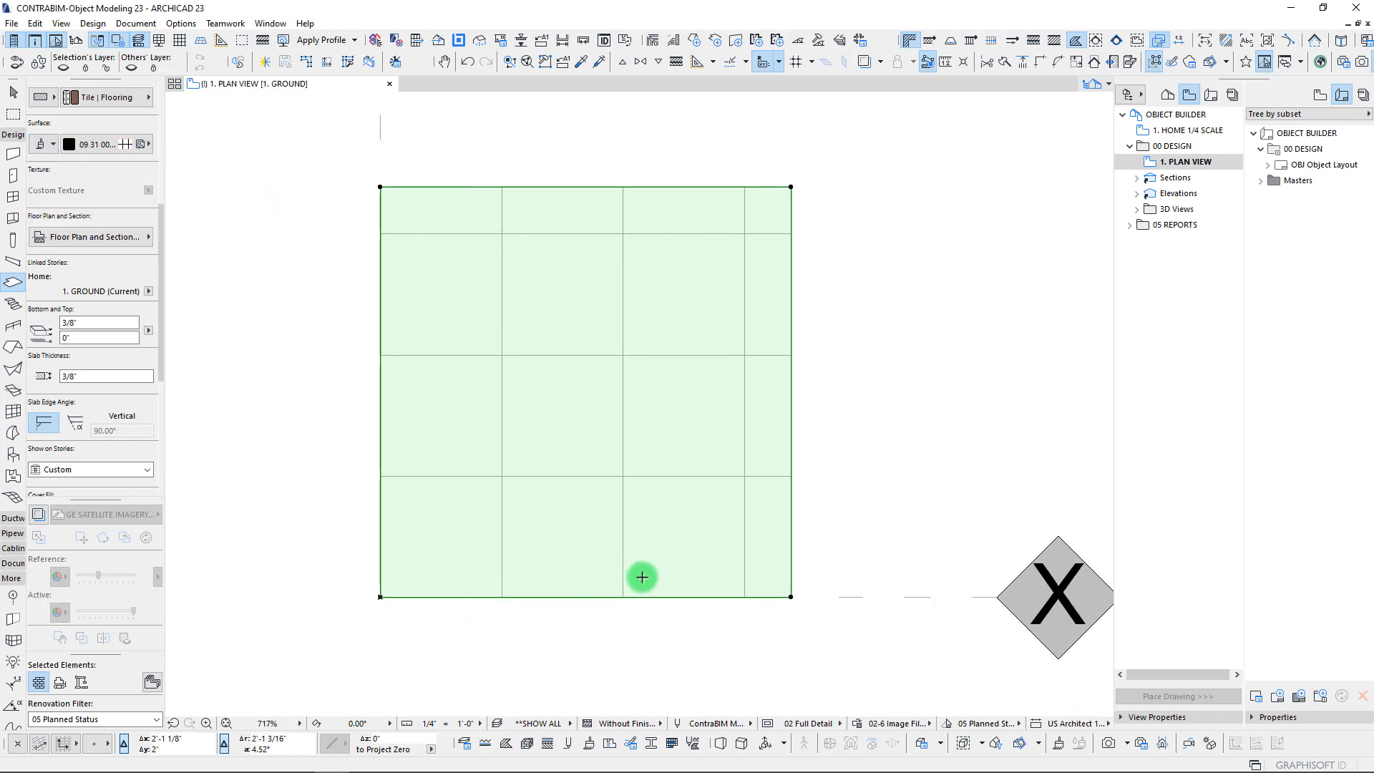
pyautogui.press('m')
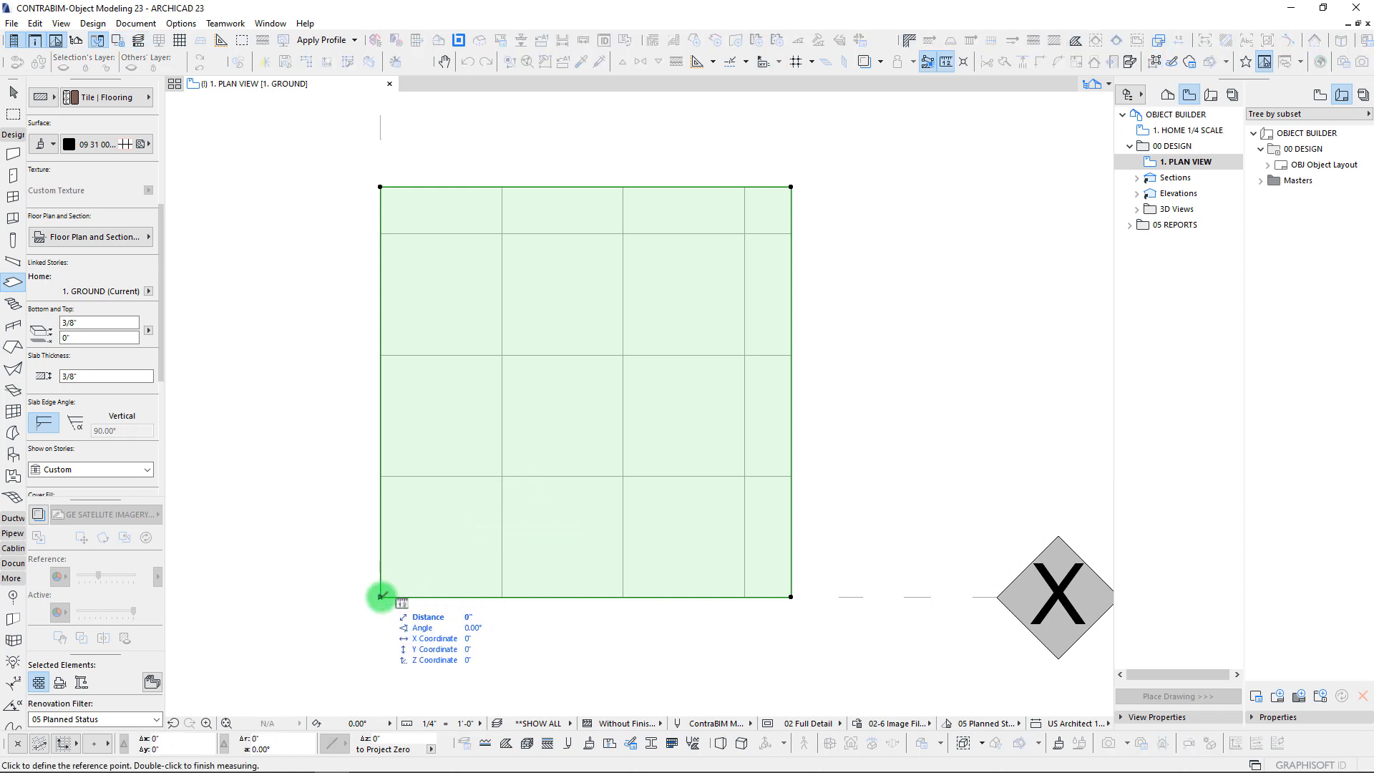
pyautogui.click(380, 597)
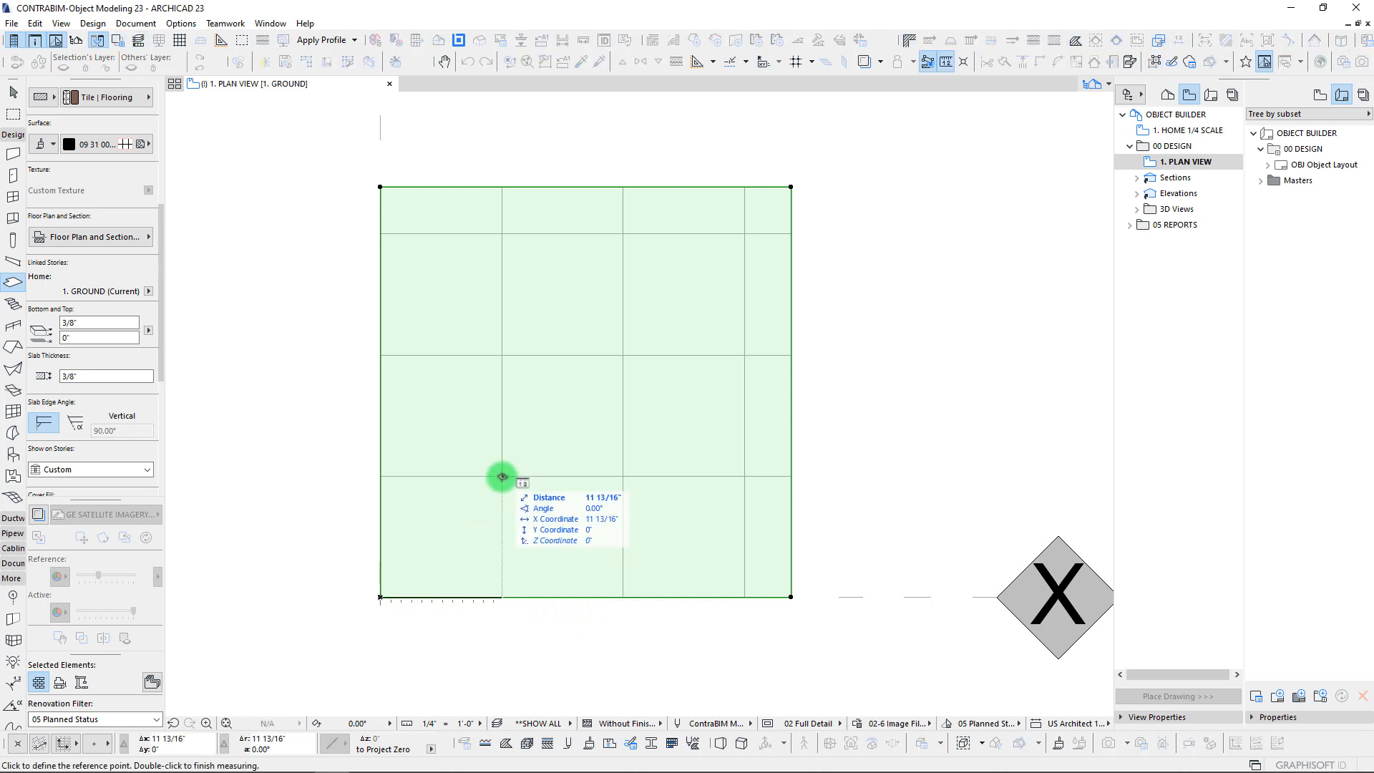
pyautogui.press('Escape')
pyautogui.press('Escape')
pyautogui.press('Escape')
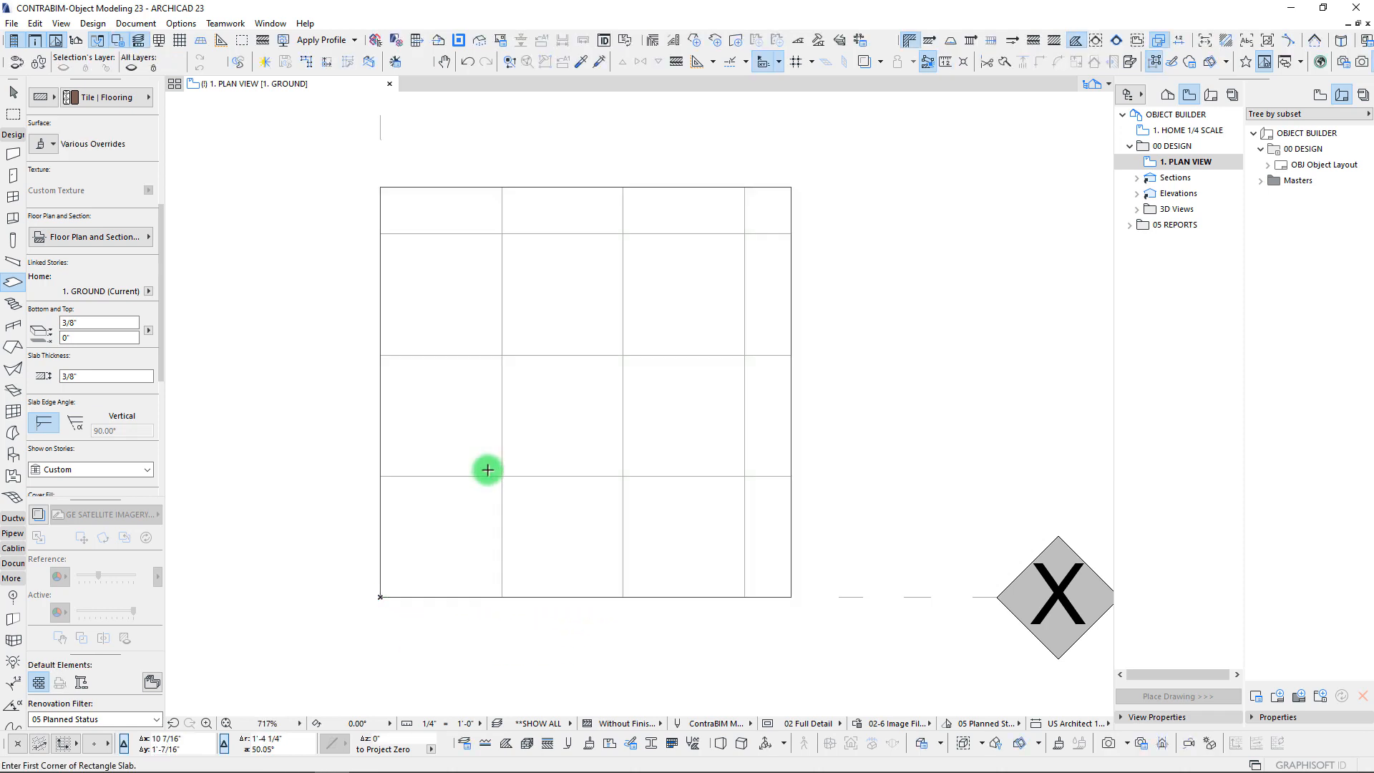
# Step: Show only the tile slab in 3D and examine how the star texture repeats and aligns at the slab's edges
pyautogui.scroll(-3, 487, 469)
pyautogui.moveTo(489, 466); pyautogui.dragTo(584, 405, button='middle')
pyautogui.click(601, 371)
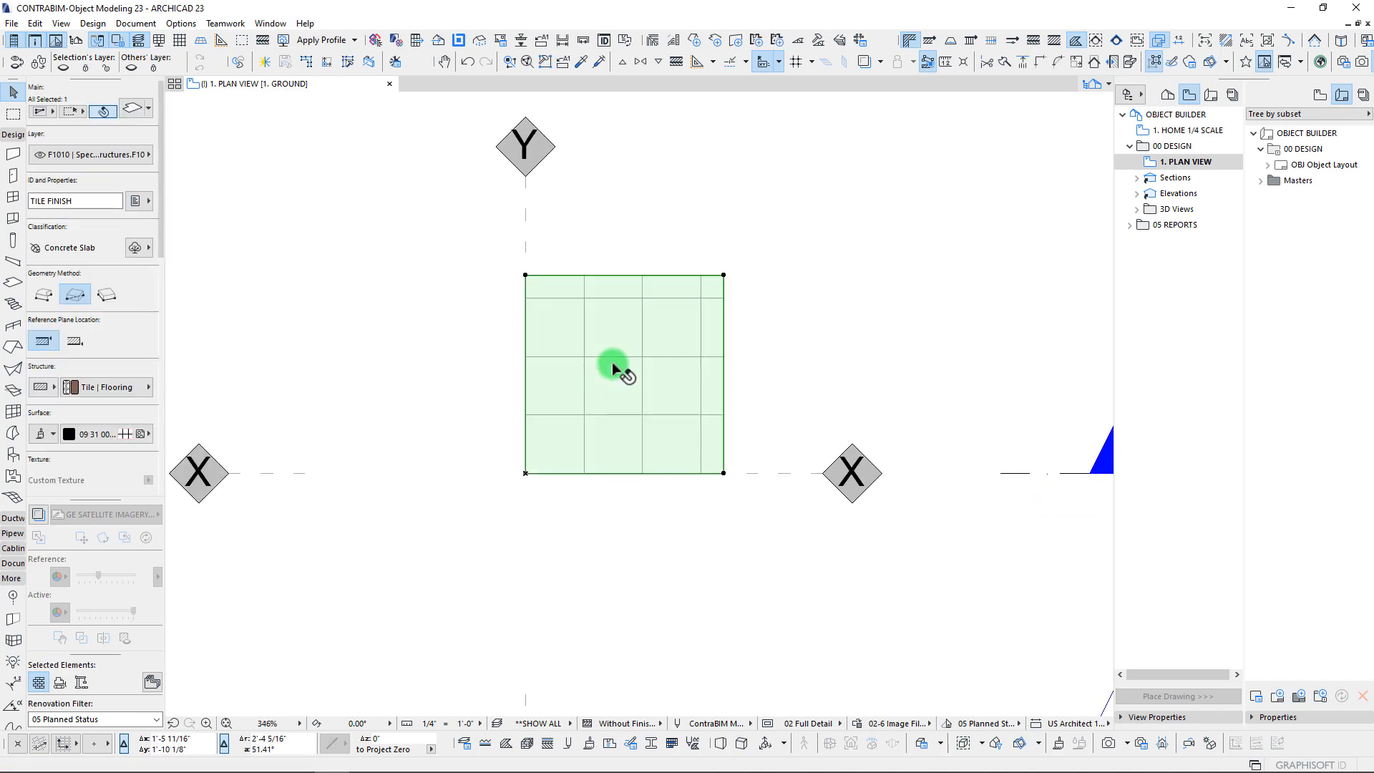
pyautogui.press('F5')
pyautogui.keyDown('shift'); pyautogui.moveTo(609, 387); pyautogui.dragTo(665, 506, button='middle'); pyautogui.keyUp('shift')
pyautogui.scroll(3, 780, 545)
pyautogui.scroll(3, 551, 644)
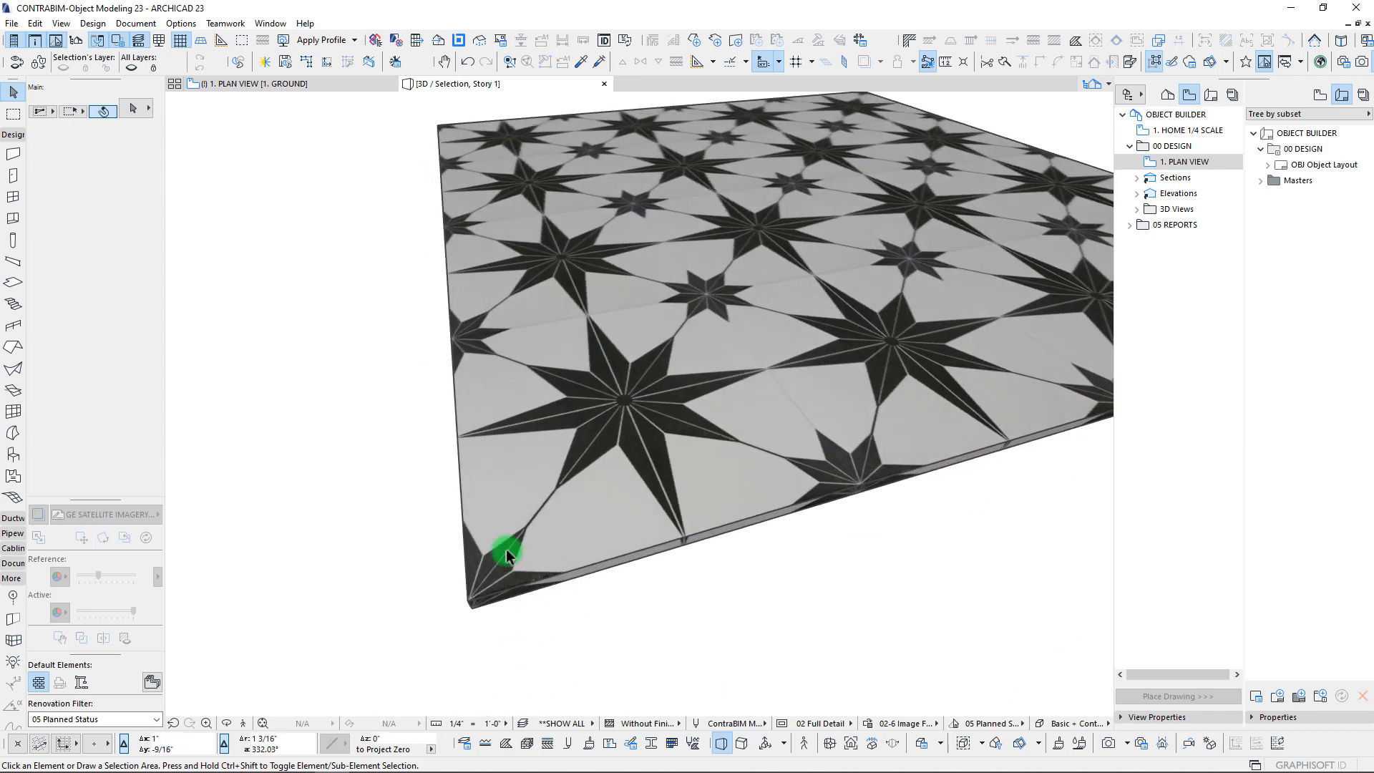
pyautogui.keyDown('shift'); pyautogui.moveTo(505, 549); pyautogui.dragTo(509, 508, button='middle'); pyautogui.keyUp('shift')
pyautogui.keyDown('shift'); pyautogui.moveTo(511, 571); pyautogui.dragTo(702, 560, button='middle'); pyautogui.keyUp('shift')
pyautogui.scroll(-2, 703, 561)
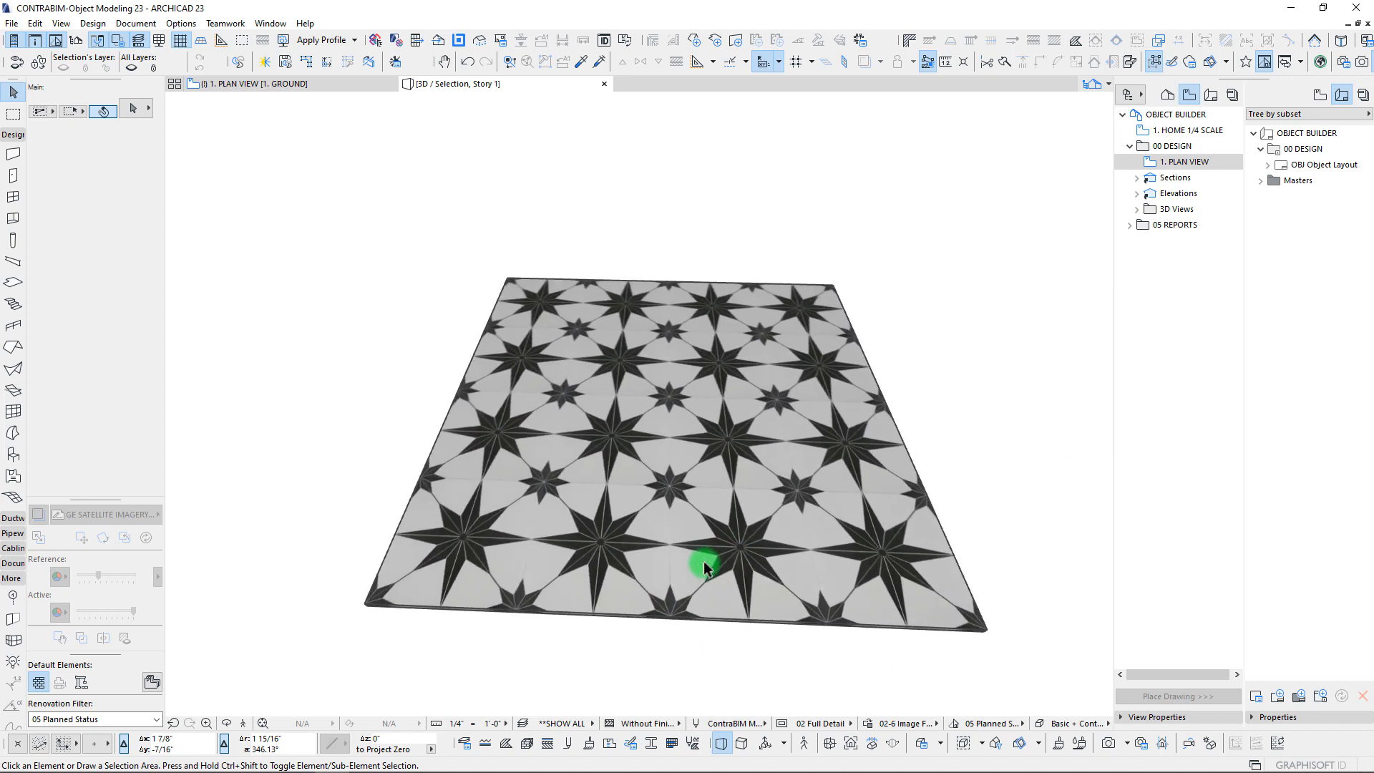
# Step: Return to the floor plan and move the tile slab about 1'-10 1/8" horizontally to the right, off the tile image
pyautogui.press('F2')
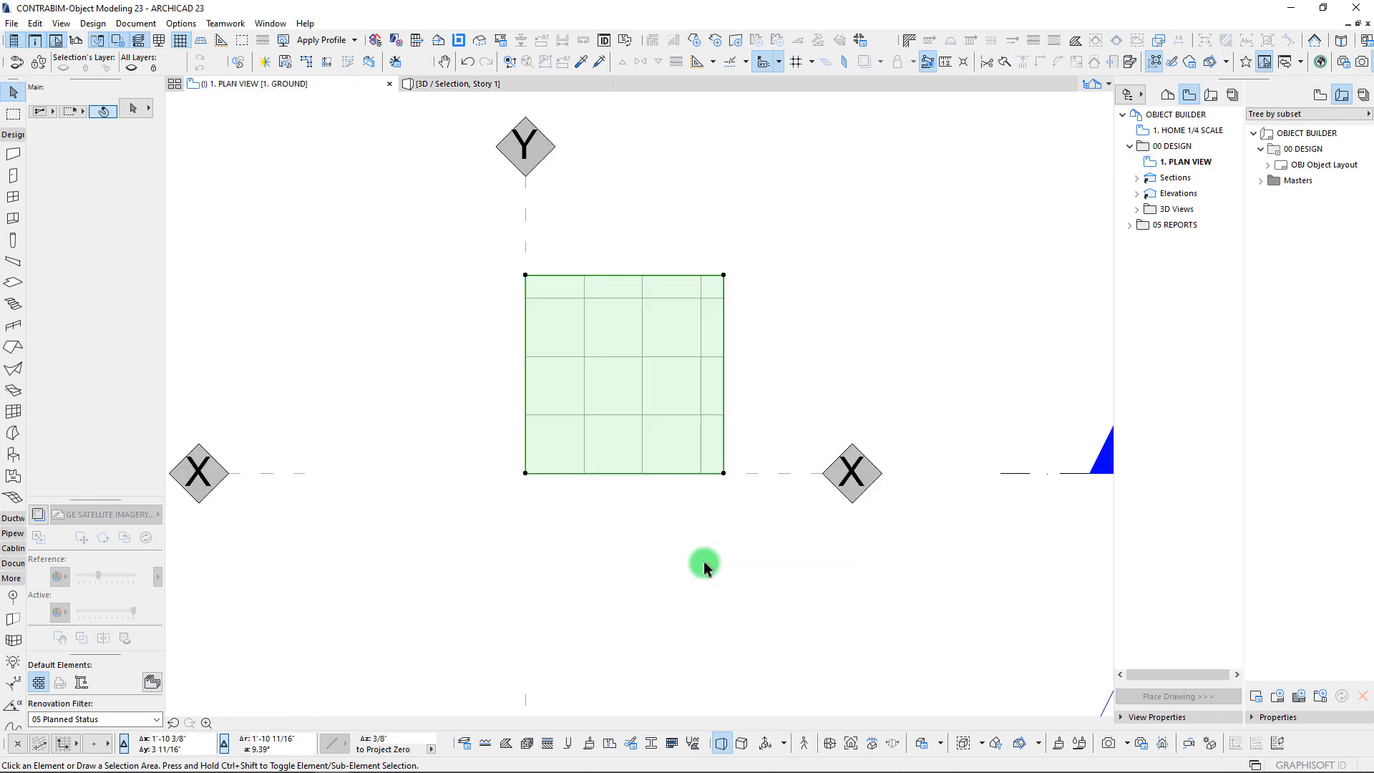
pyautogui.click(568, 393)
pyautogui.press('Escape')
pyautogui.click(556, 476)
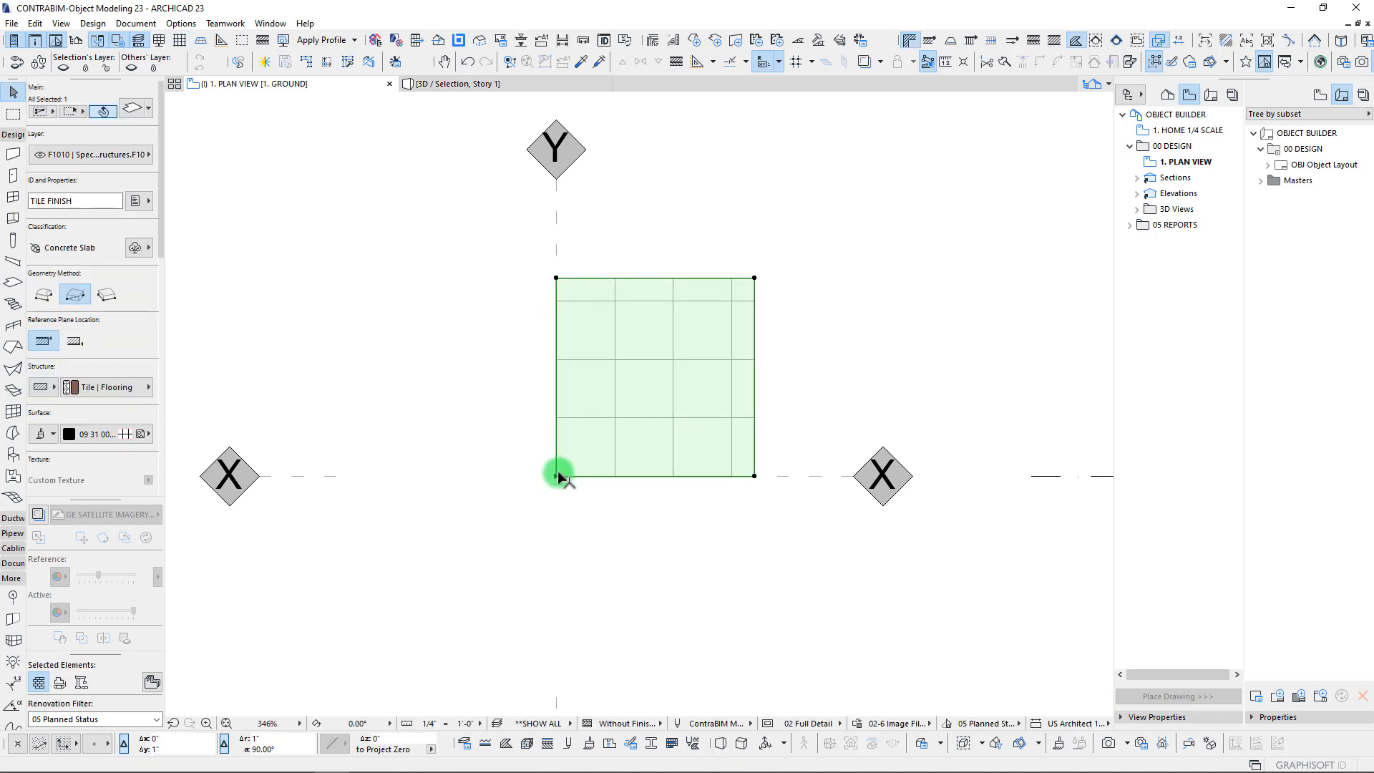
pyautogui.hotkey('ctrl', 'd')
pyautogui.click(556, 476)
pyautogui.click(665, 476)
pyautogui.scroll(4, 598, 458)
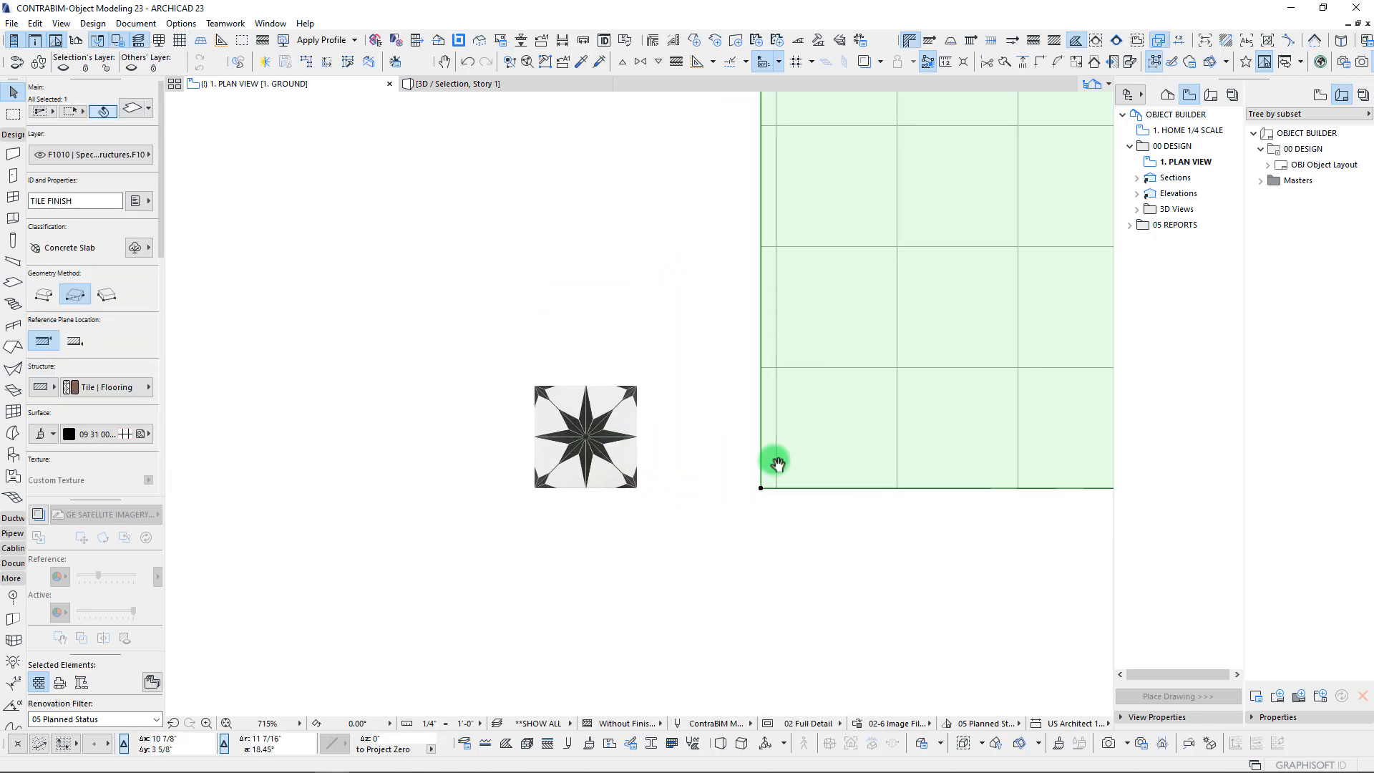
pyautogui.click(761, 487)
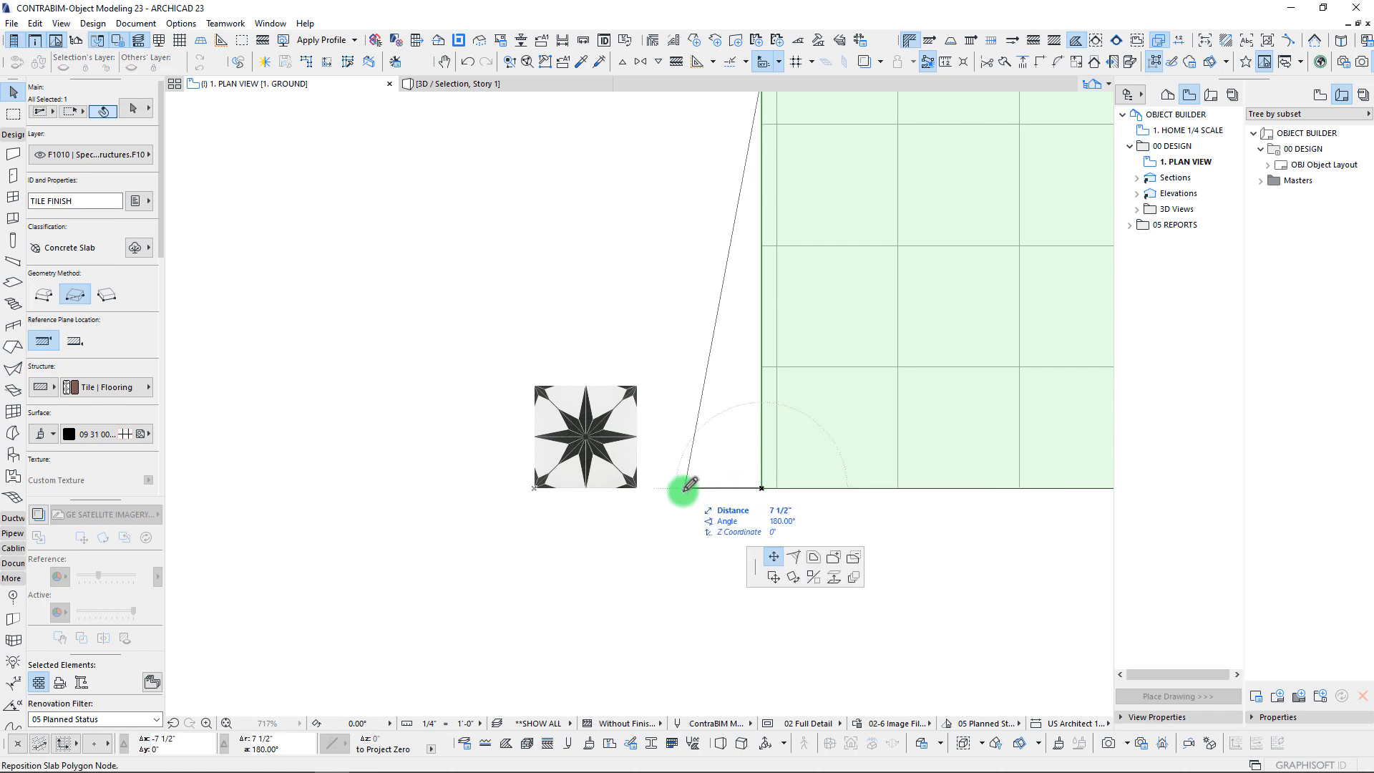
pyautogui.press('Escape')
pyautogui.press('Escape')
pyautogui.click(761, 486)
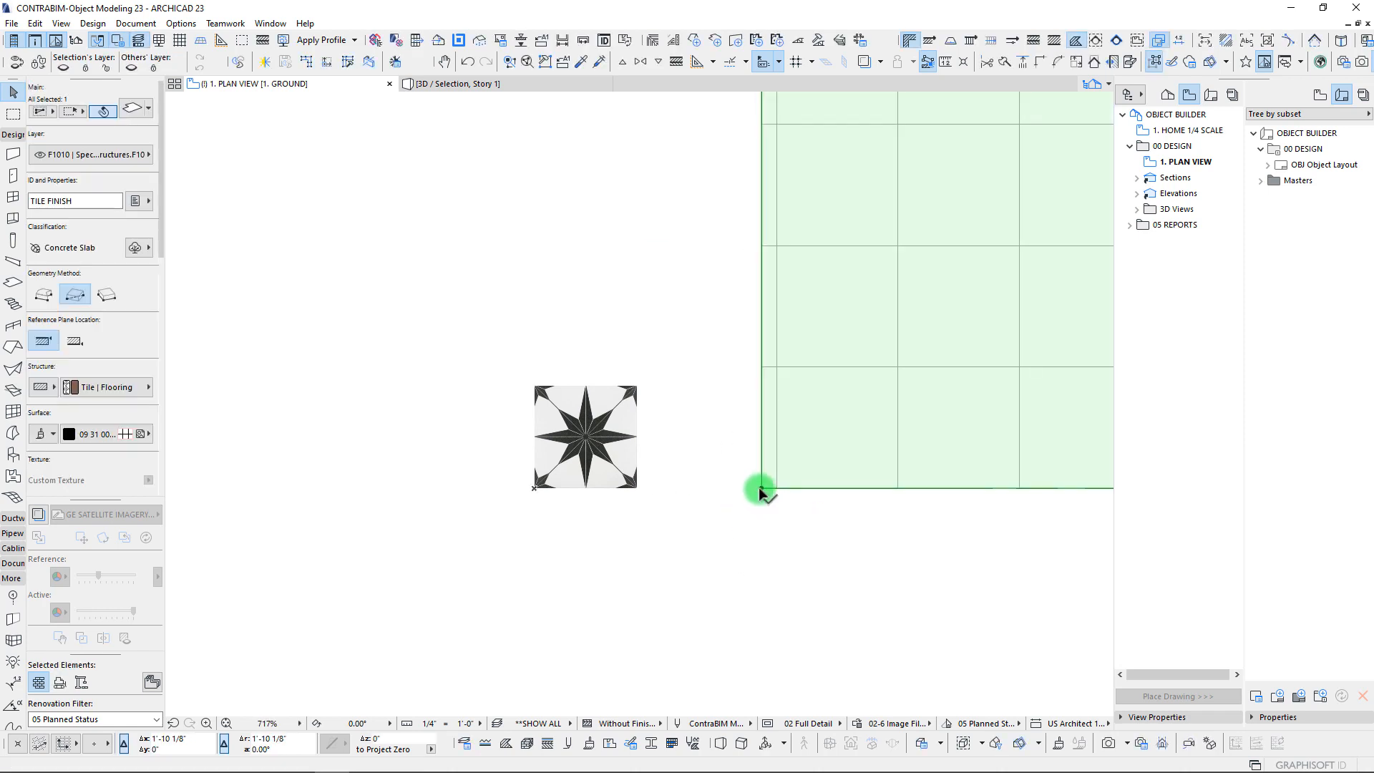
pyautogui.scroll(3, 574, 465)
pyautogui.press('Escape')
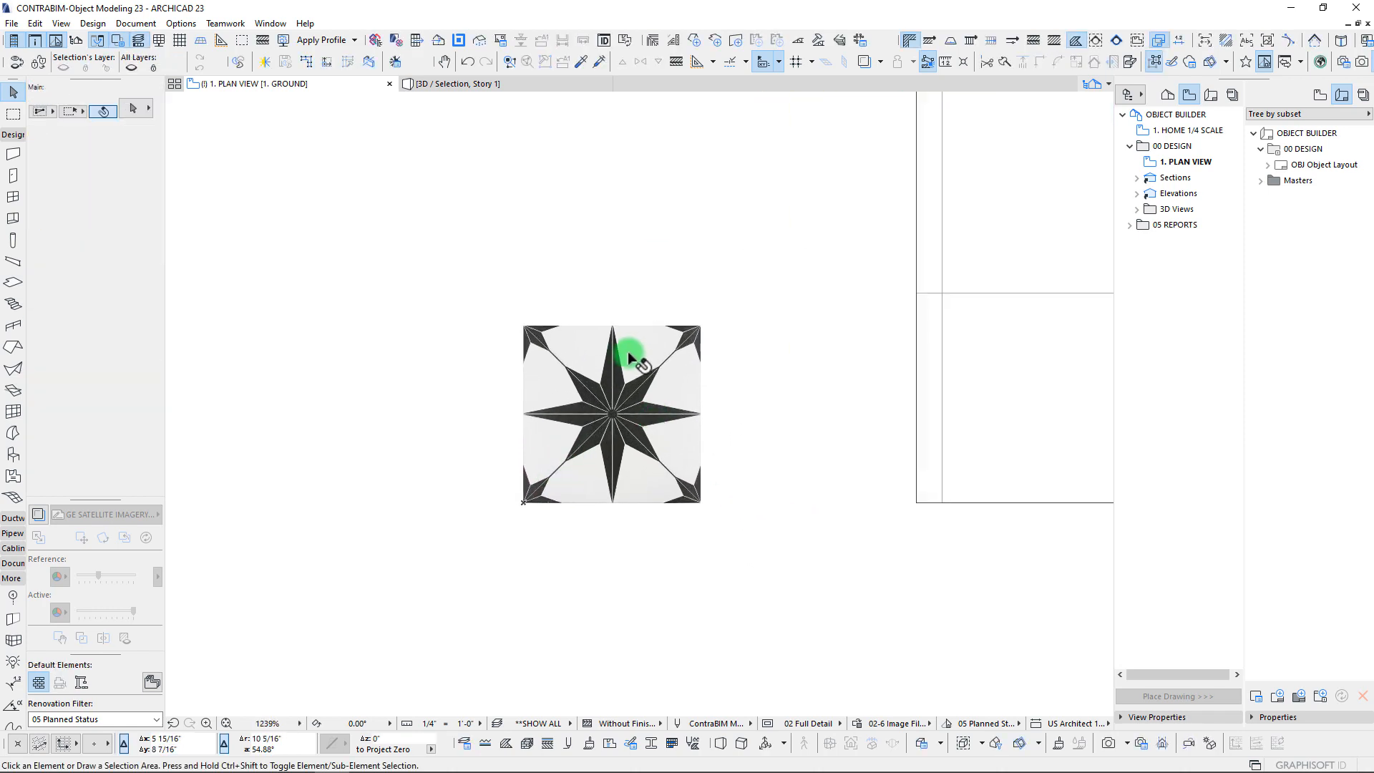
# Step: Select the tile image and examine how its center and top midpoint line up with the star's center and upper tip
pyautogui.click(627, 350)
pyautogui.scroll(5, 586, 401)
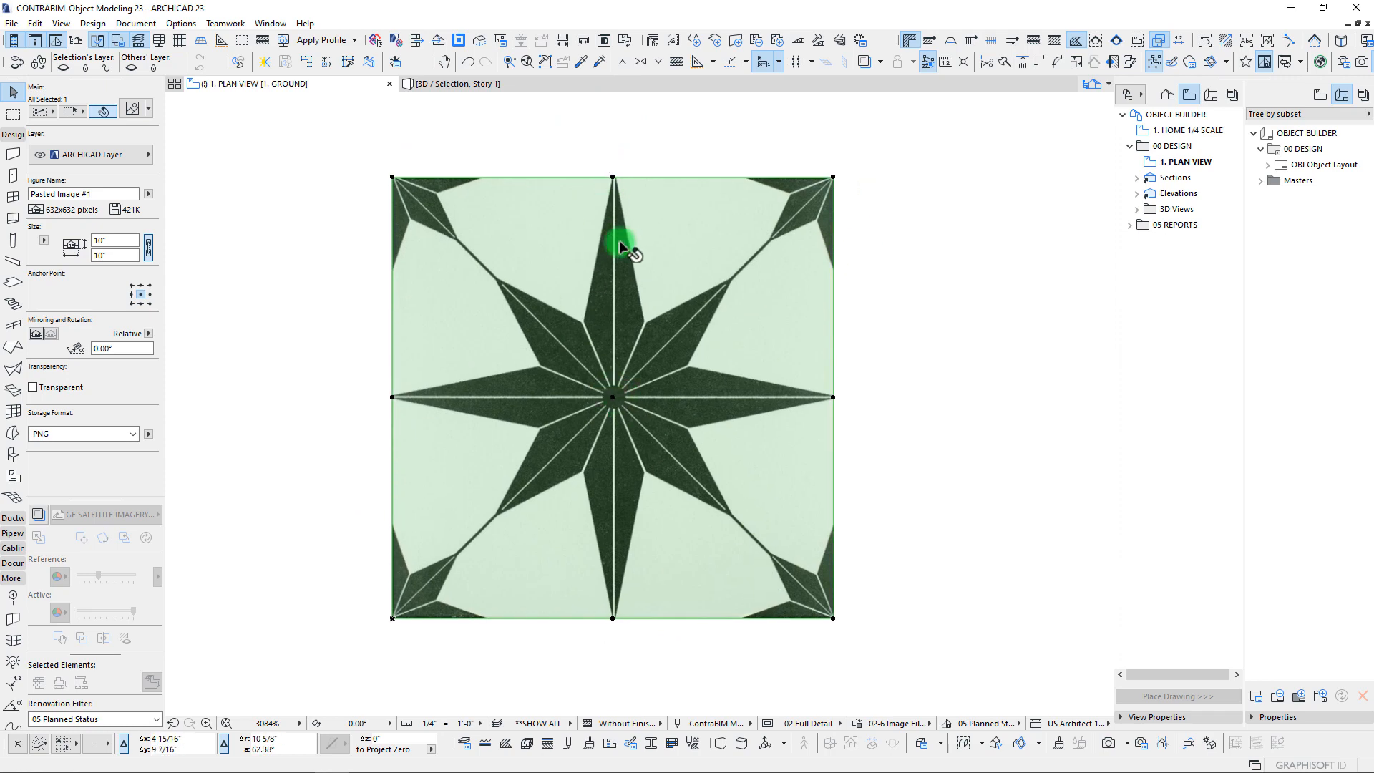
pyautogui.scroll(12, 626, 379)
pyautogui.moveTo(689, 394); pyautogui.dragTo(585, 368, button='middle')
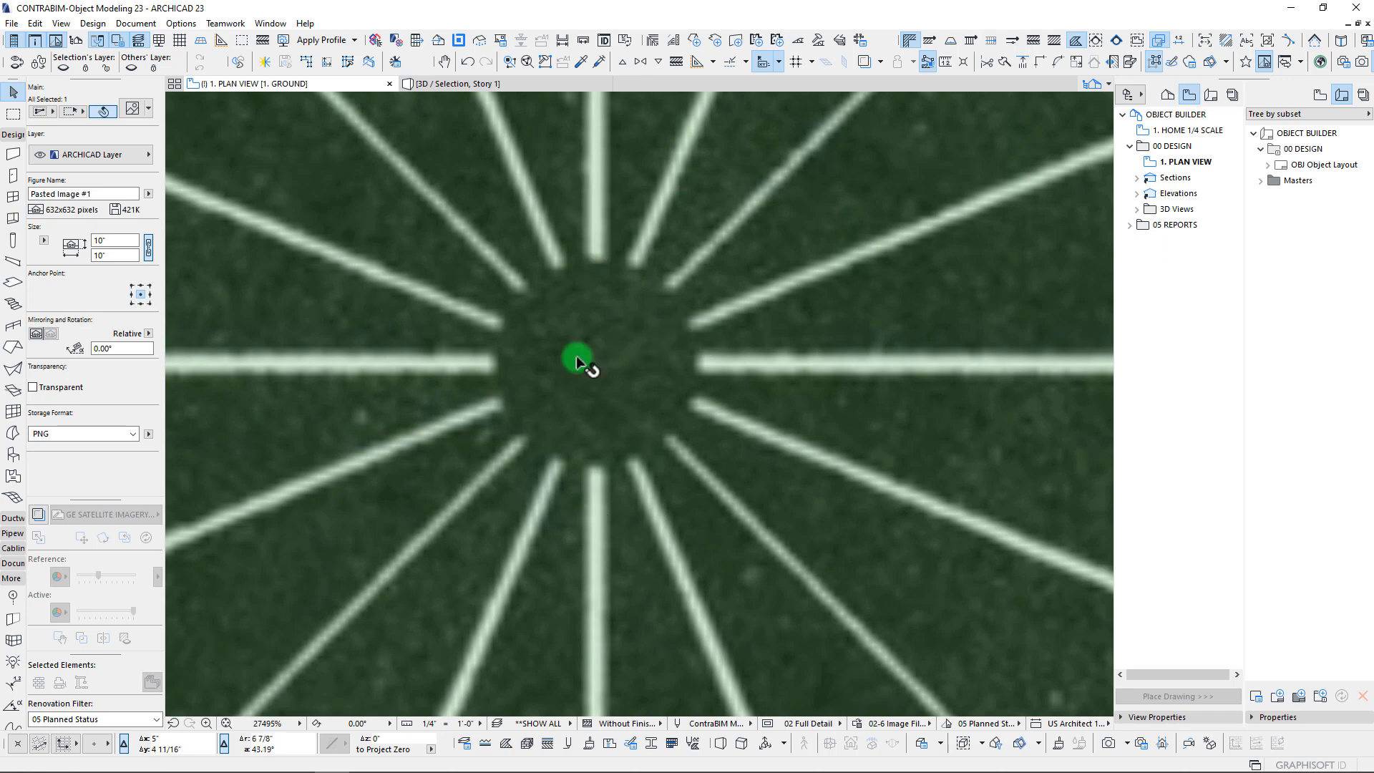
pyautogui.scroll(-10, 579, 356)
pyautogui.moveTo(565, 423); pyautogui.dragTo(538, 566, button='middle')
pyautogui.scroll(4, 522, 315)
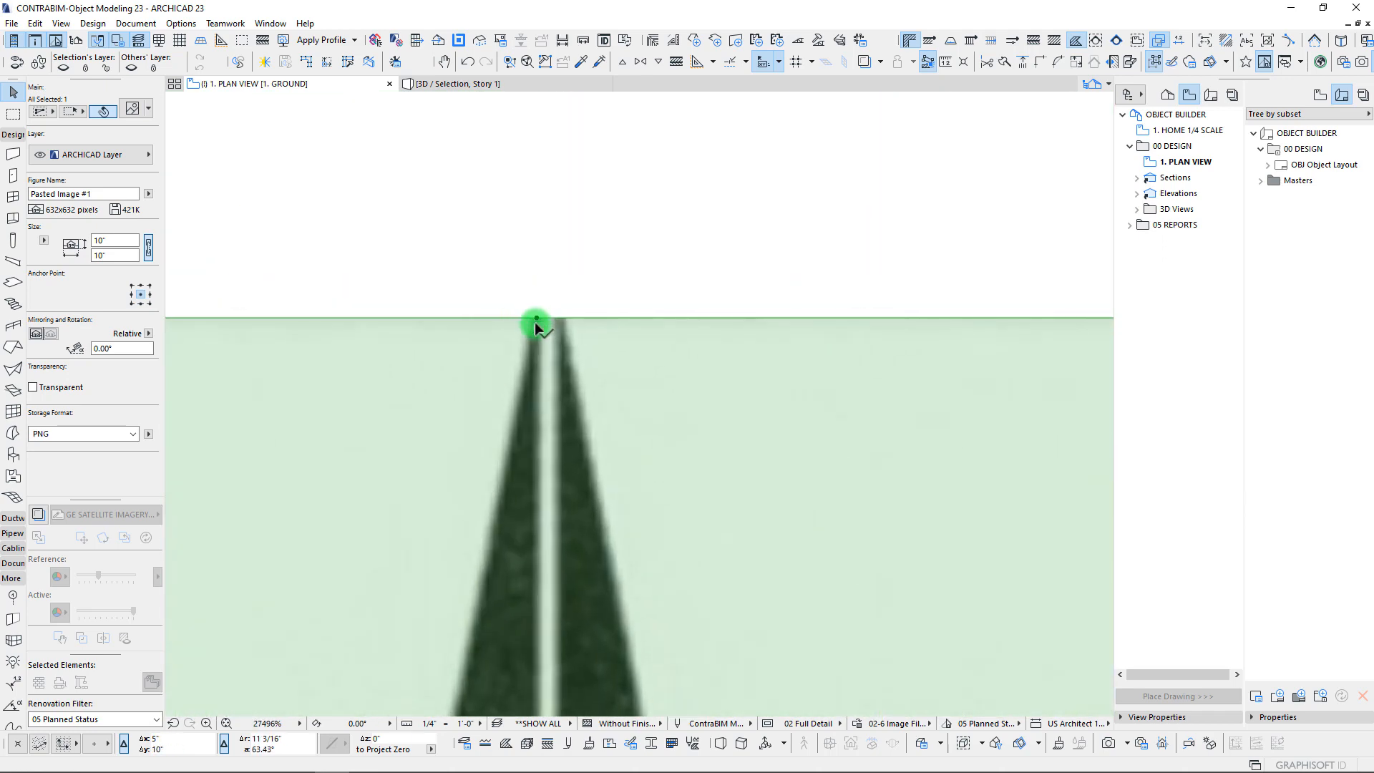
pyautogui.moveTo(621, 332); pyautogui.dragTo(390, 366, button='middle')
pyautogui.scroll(-5, 791, 260)
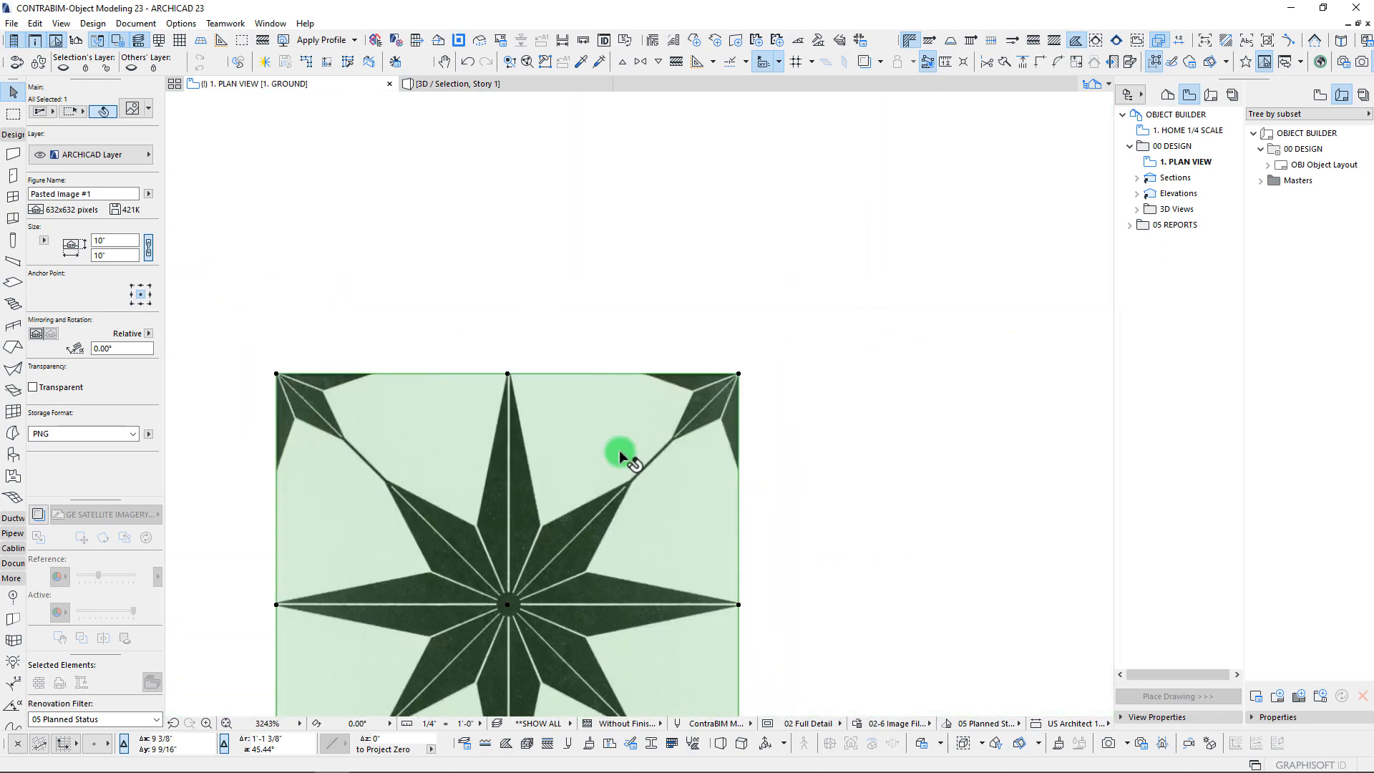
pyautogui.scroll(-2, 737, 254)
pyautogui.moveTo(543, 501); pyautogui.dragTo(594, 437, button='middle')
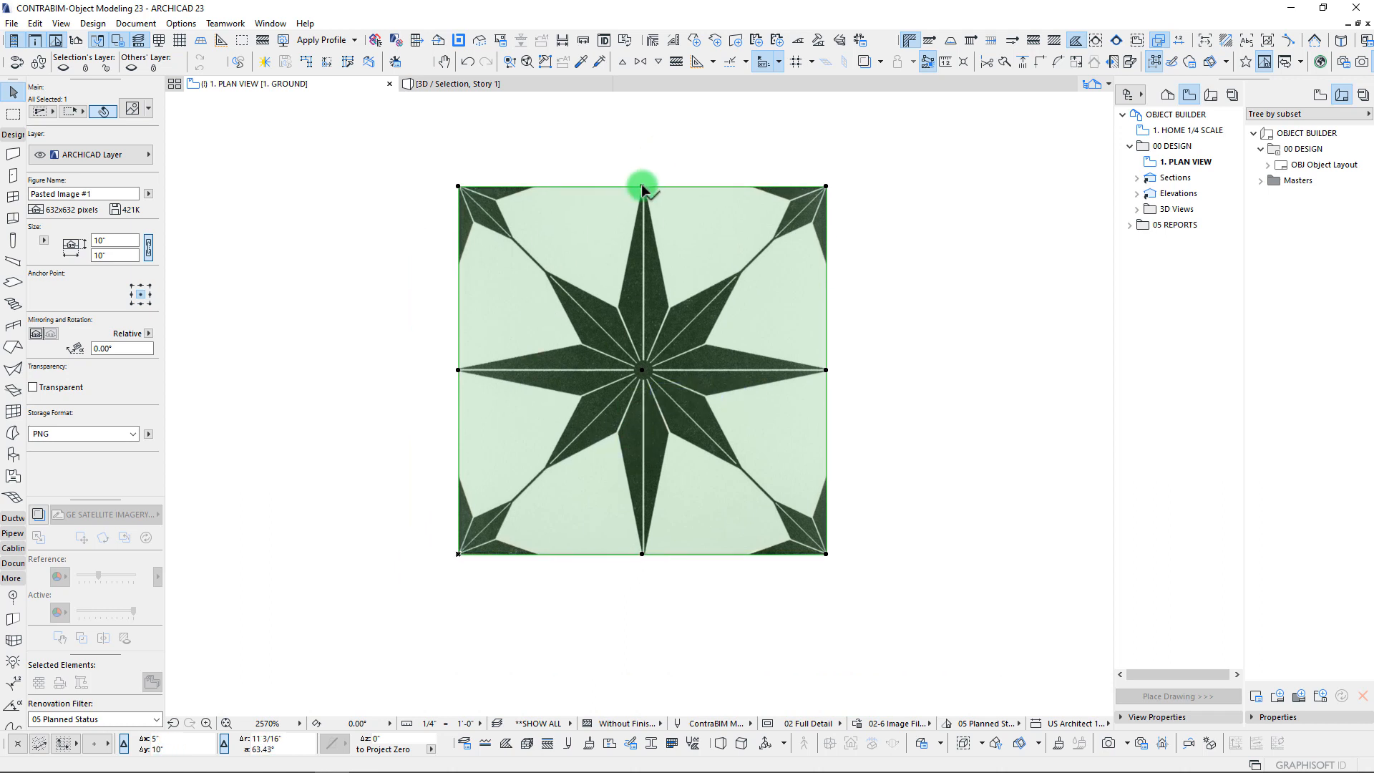
# Step: Move the tile image by its center point so that the star's center sits on the project origin
pyautogui.moveTo(643, 371); pyautogui.dragTo(459, 553)
pyautogui.scroll(5, 460, 563)
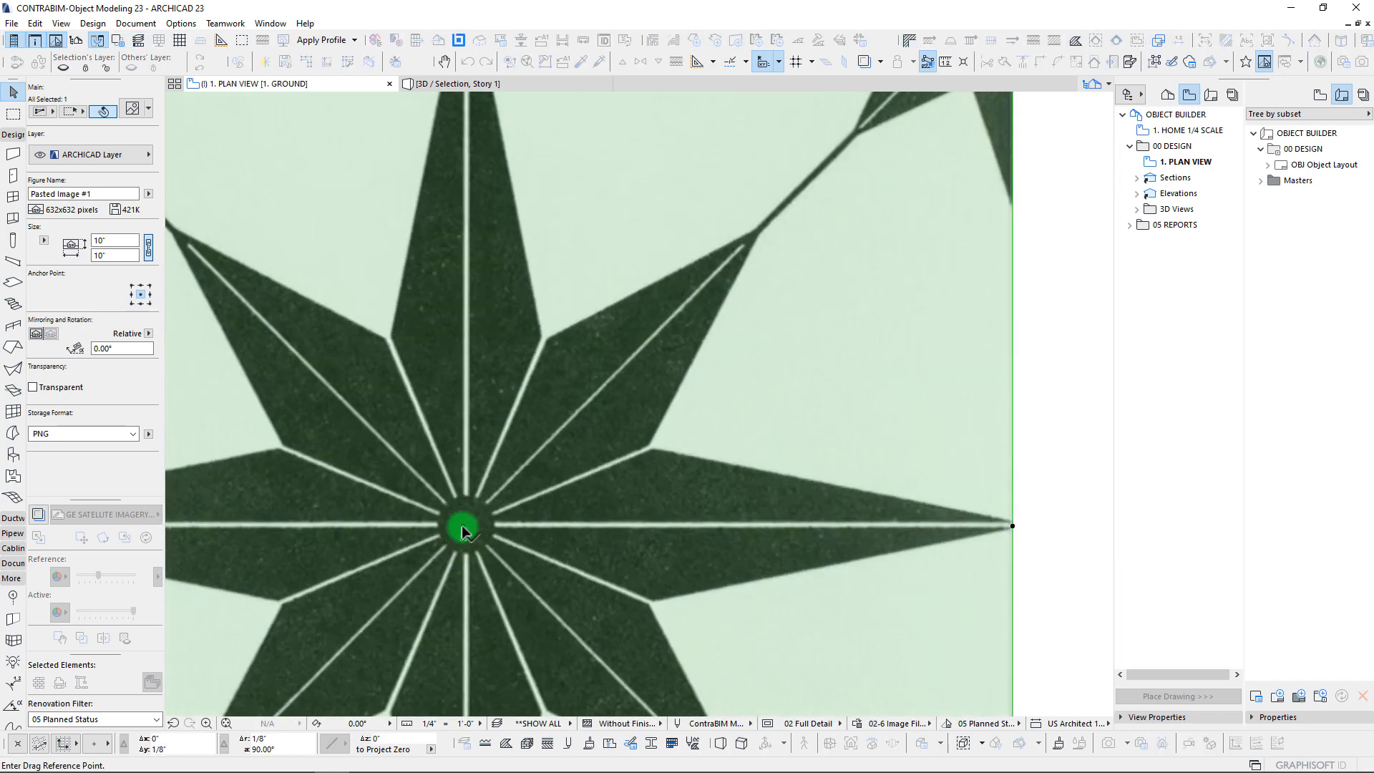
pyautogui.scroll(-5, 462, 535)
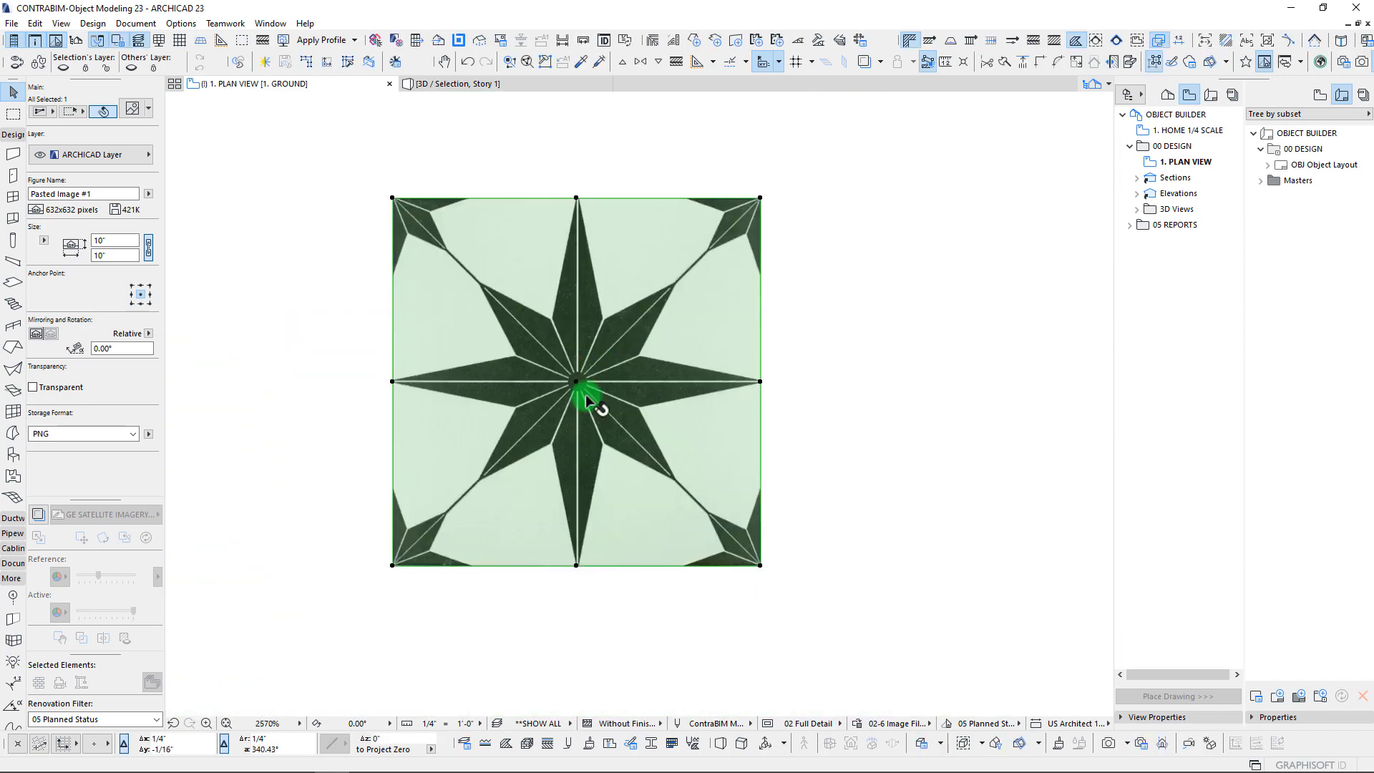
pyautogui.scroll(1, 571, 427)
pyautogui.moveTo(585, 394)
pyautogui.mouseDown(button='middle')
pyautogui.moveTo(579, 428)
pyautogui.moveTo(572, 411)
pyautogui.mouseUp(button='middle')
pyautogui.press('Escape')
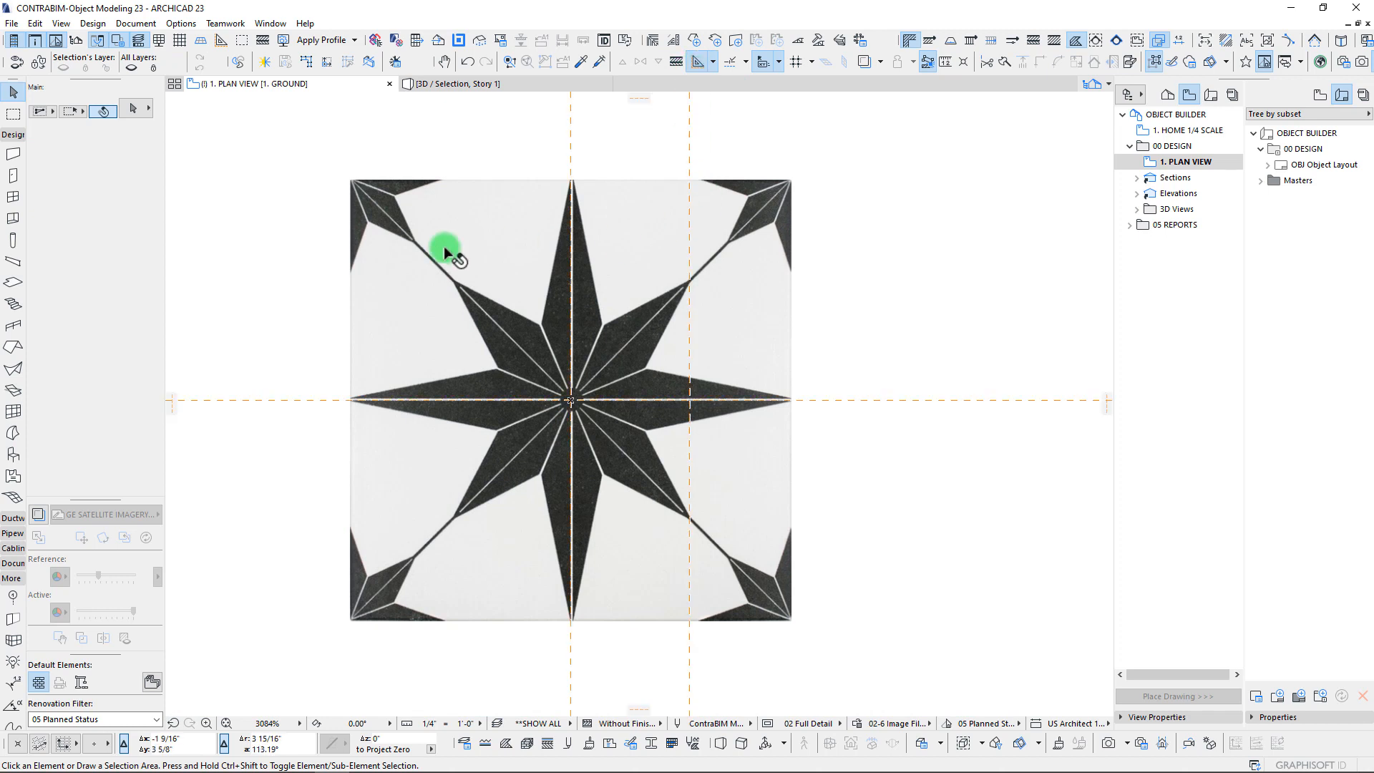
# Step: Erase the extra vertical guide line in the tile's right half, keeping the two that cross at the star's center
pyautogui.click(712, 61)
pyautogui.click(734, 120)
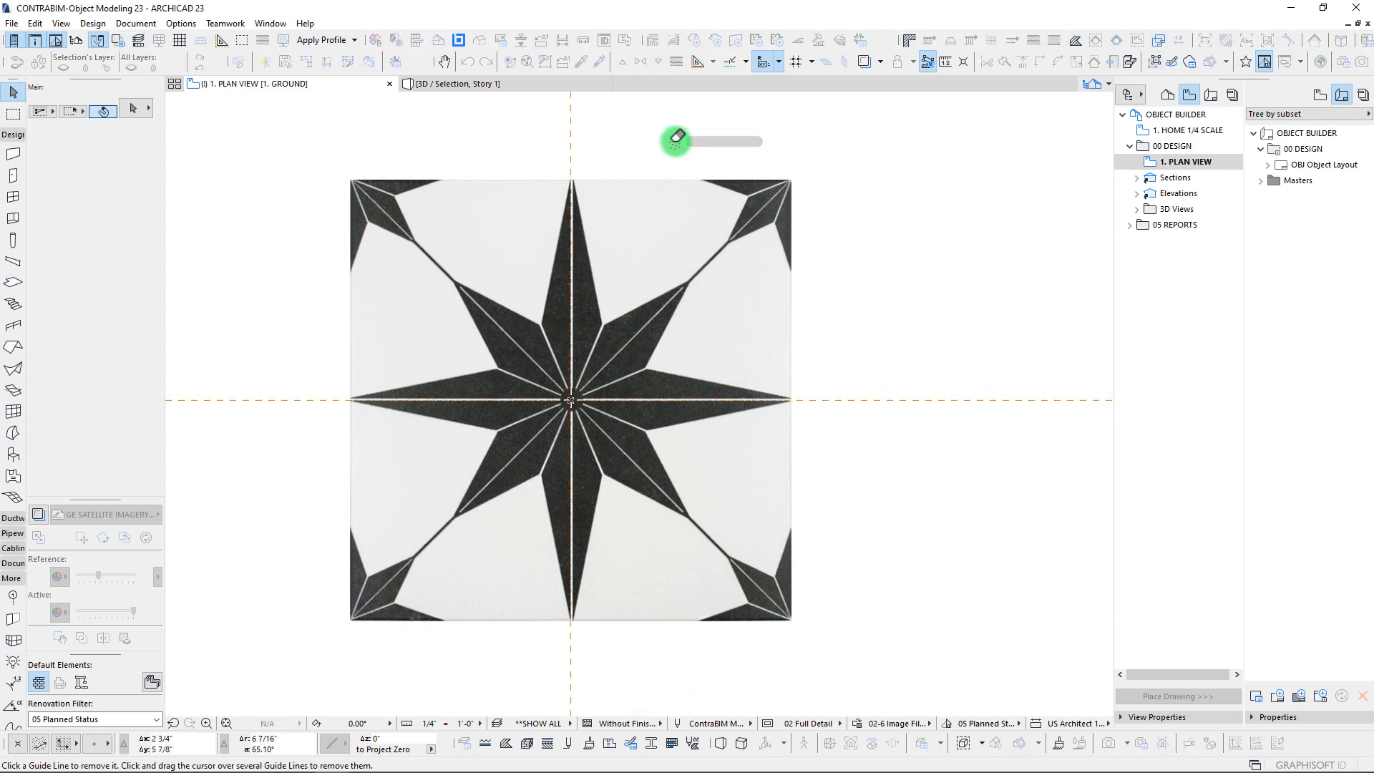
pyautogui.click(688, 375)
pyautogui.moveTo(658, 349); pyautogui.dragTo(648, 362, button='middle')
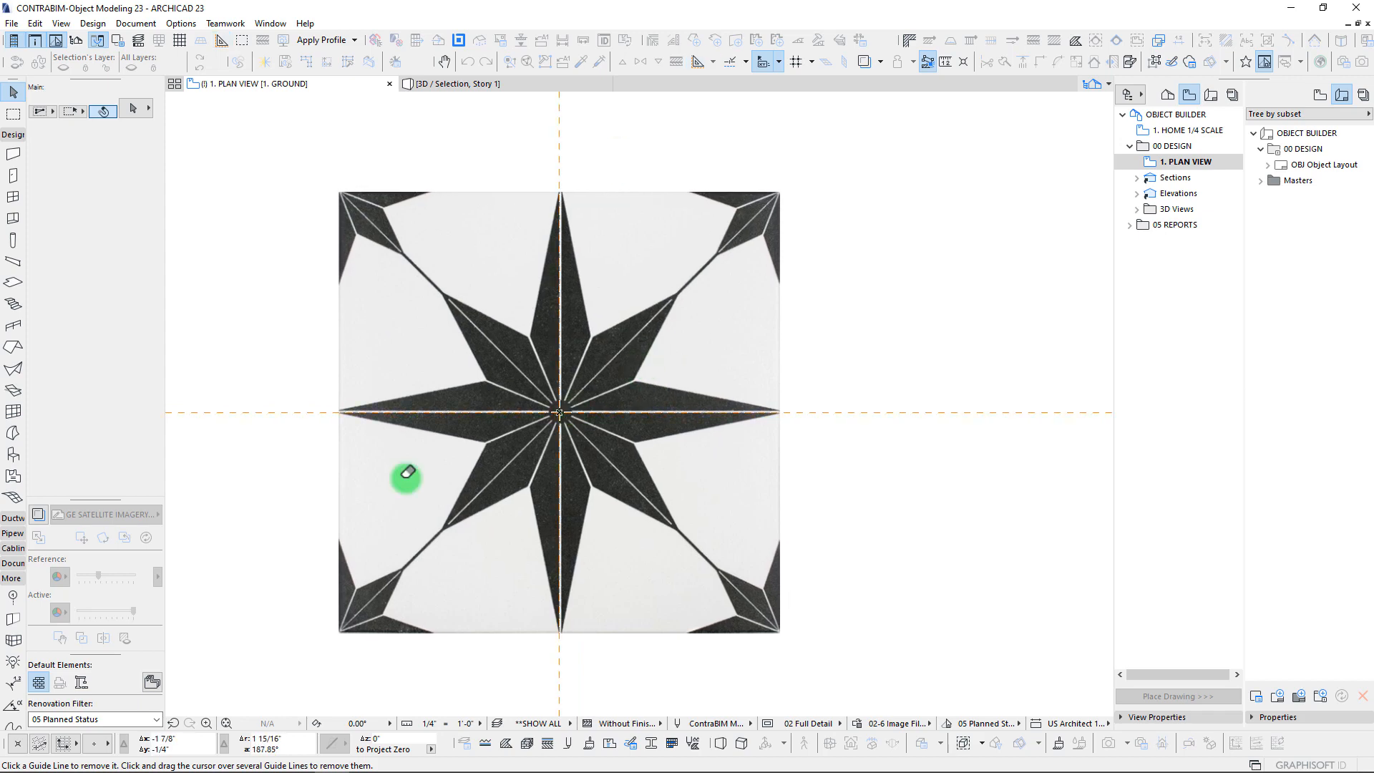
pyautogui.press('Escape')
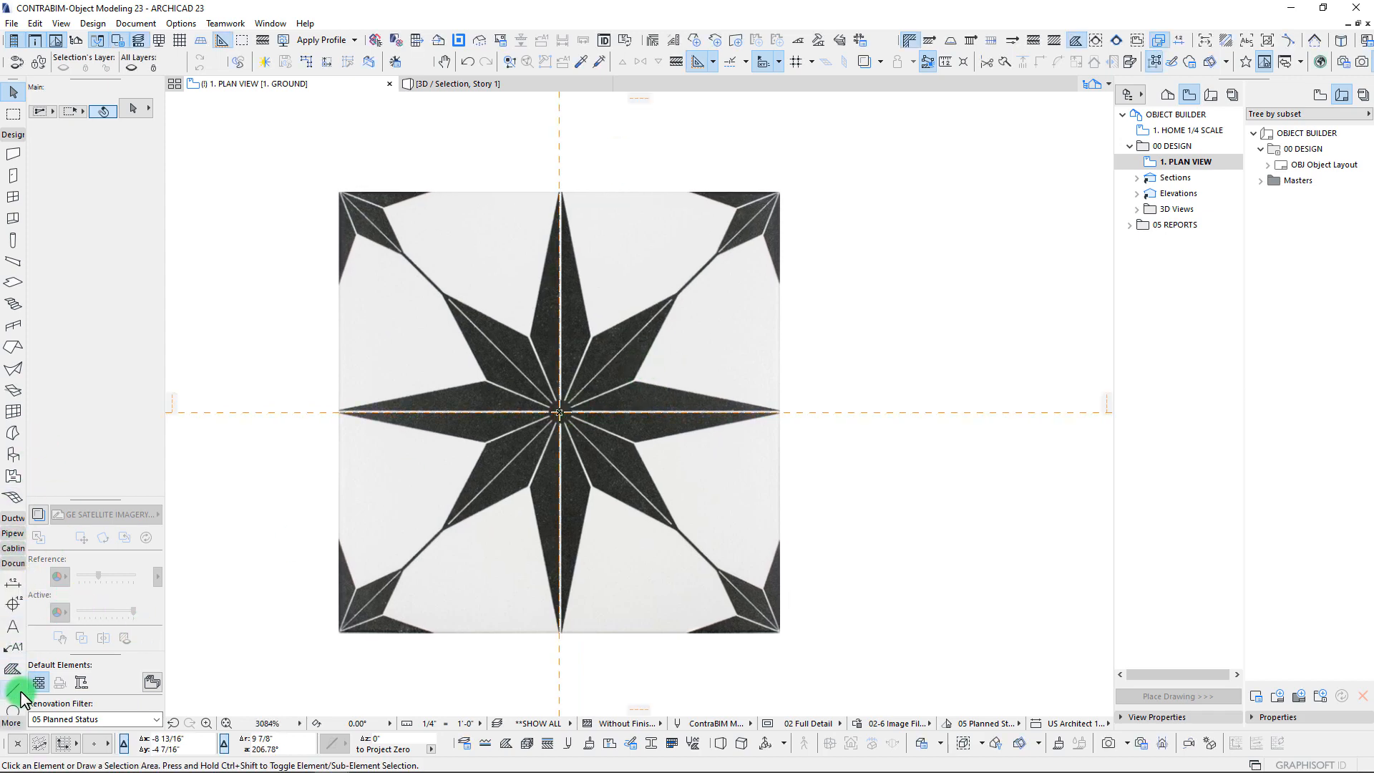
# Step: Draw a line about 7 1/16" long at 45° from the star's center to the tile image's upper-right corner
pyautogui.click(14, 690)
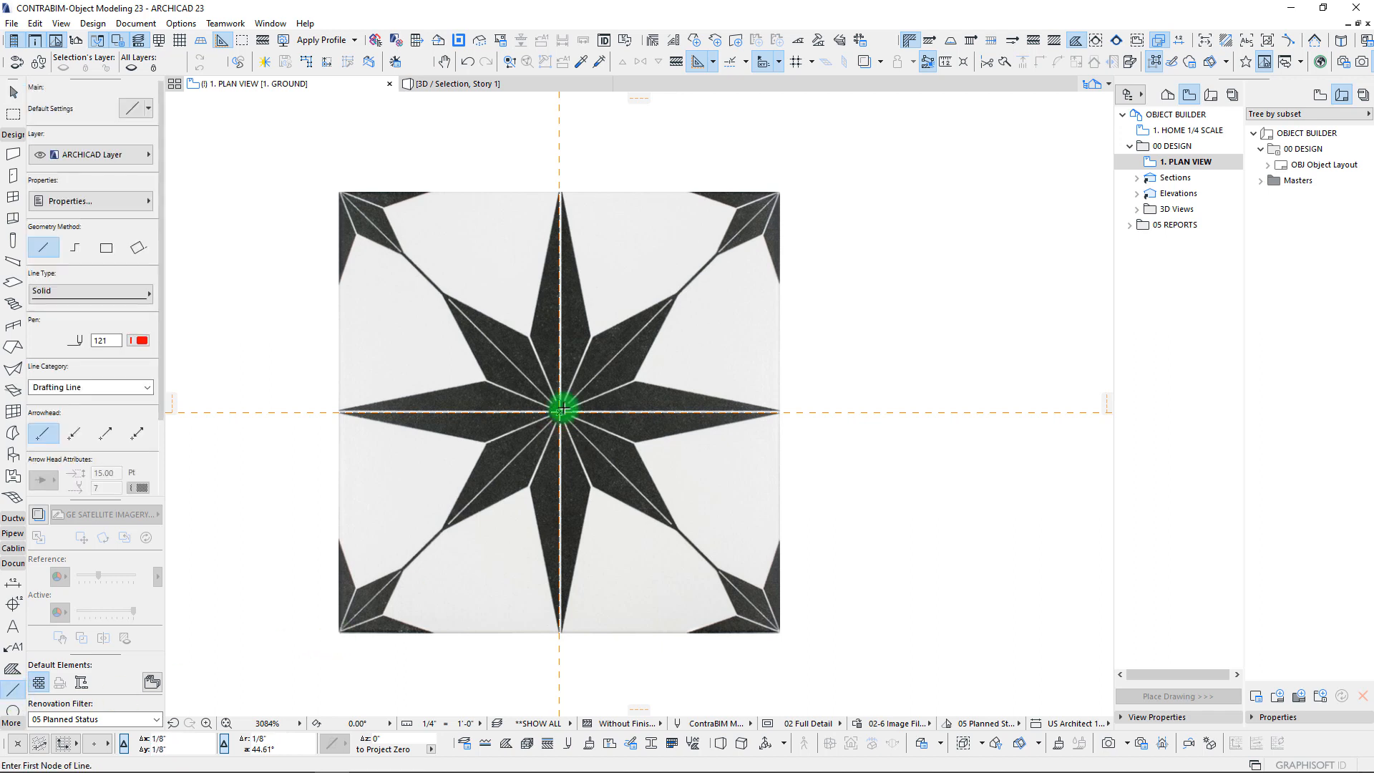
pyautogui.click(559, 411)
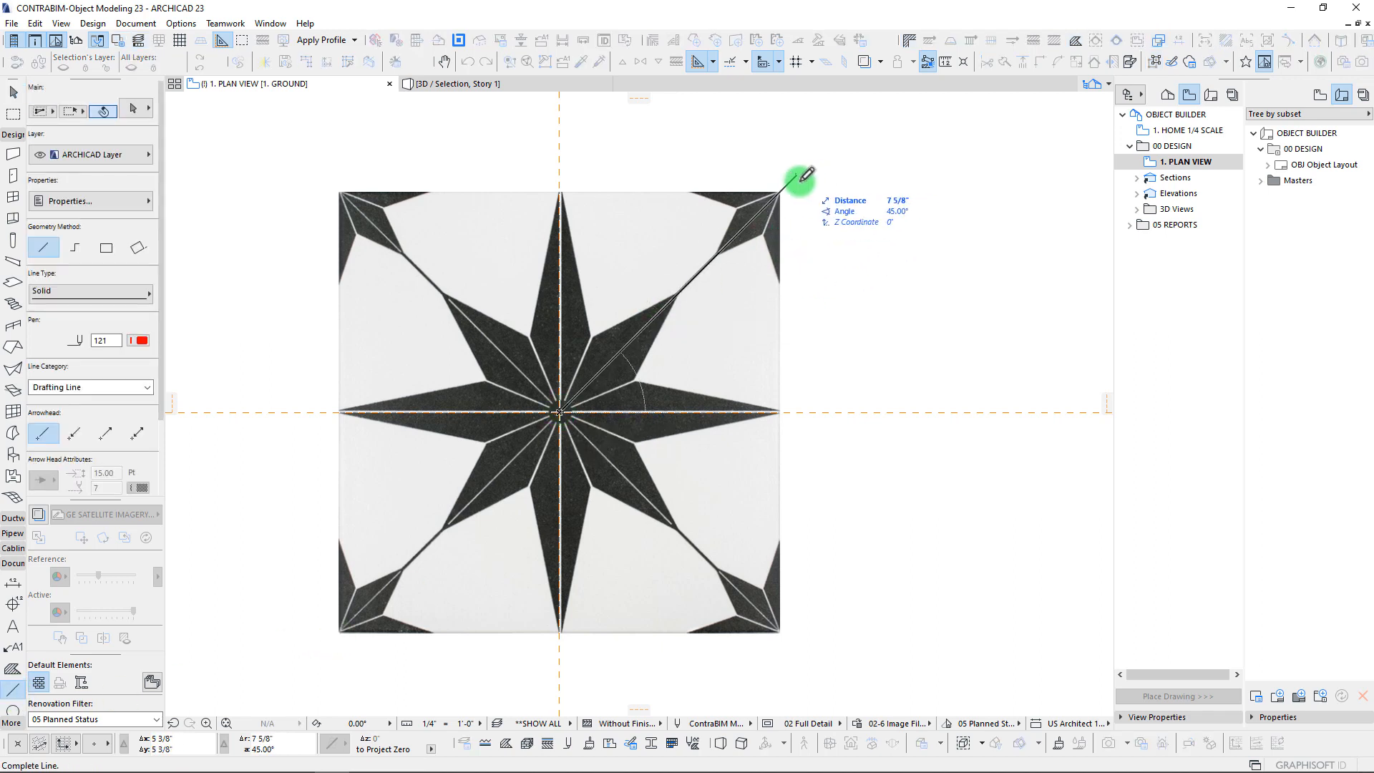
pyautogui.click(779, 191)
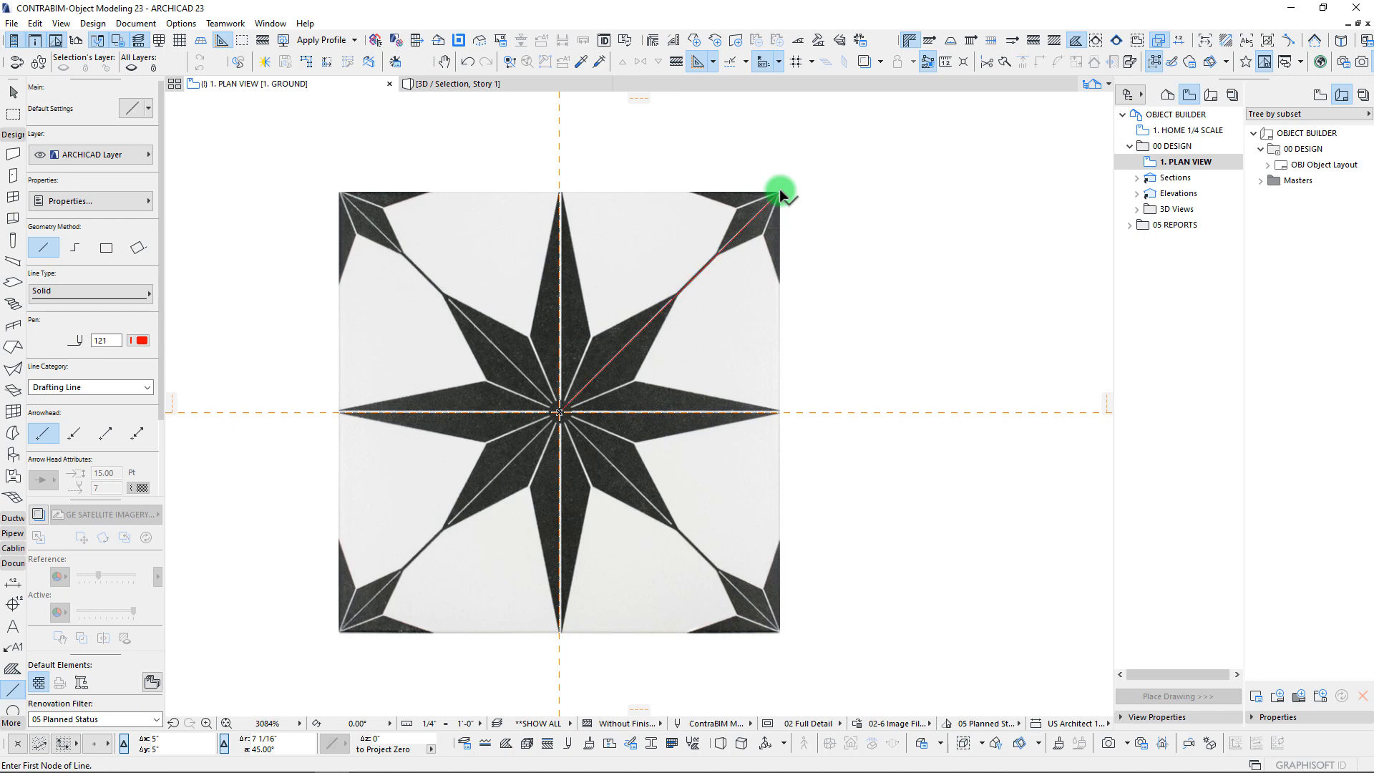
# Step: Stretch the diagonal line's outer end beyond the tile's upper-right corner, keeping its 45° direction
pyautogui.scroll(5, 676, 209)
pyautogui.keyDown('shift'); pyautogui.click(905, 136); pyautogui.keyUp('shift')
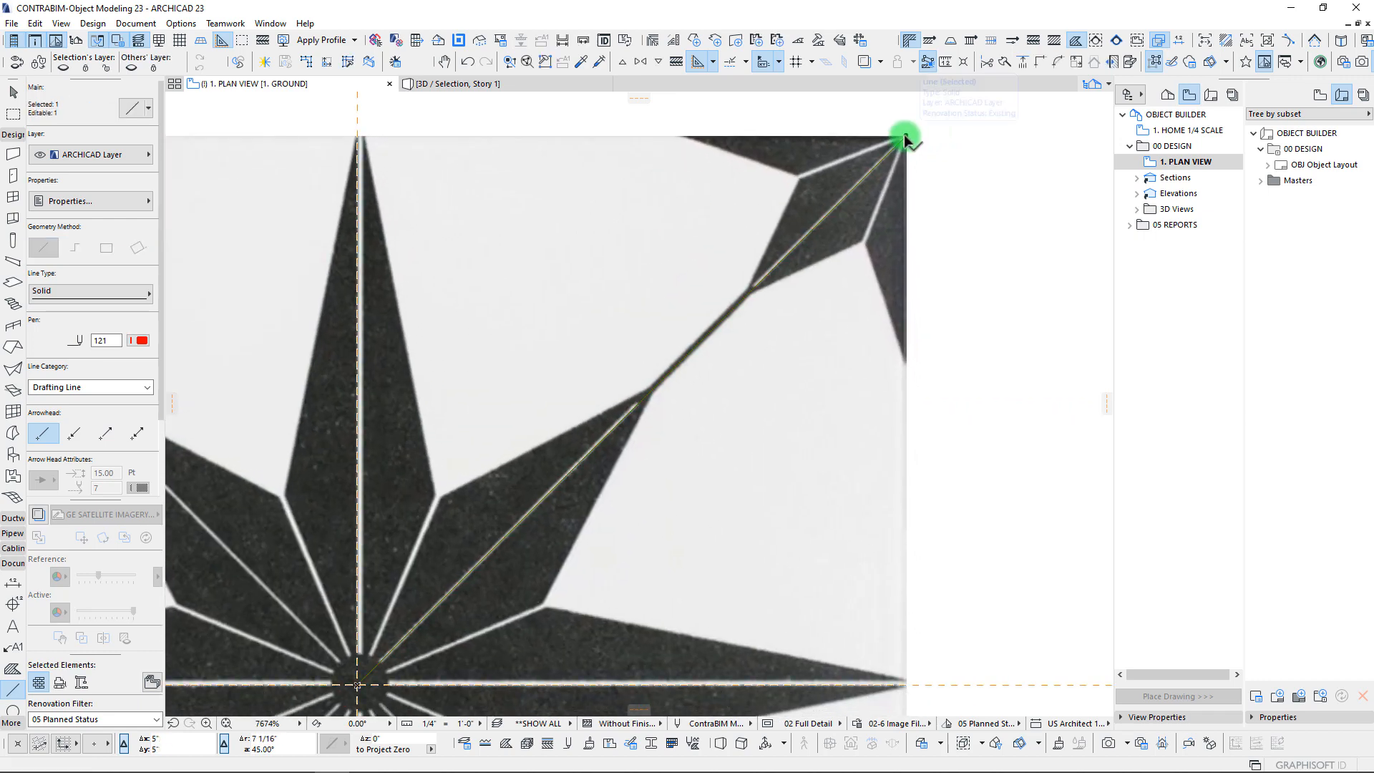
pyautogui.click(905, 136)
pyautogui.moveTo(933, 114); pyautogui.dragTo(720, 330, button='middle')
pyautogui.click(844, 231)
pyautogui.scroll(-5, 558, 402)
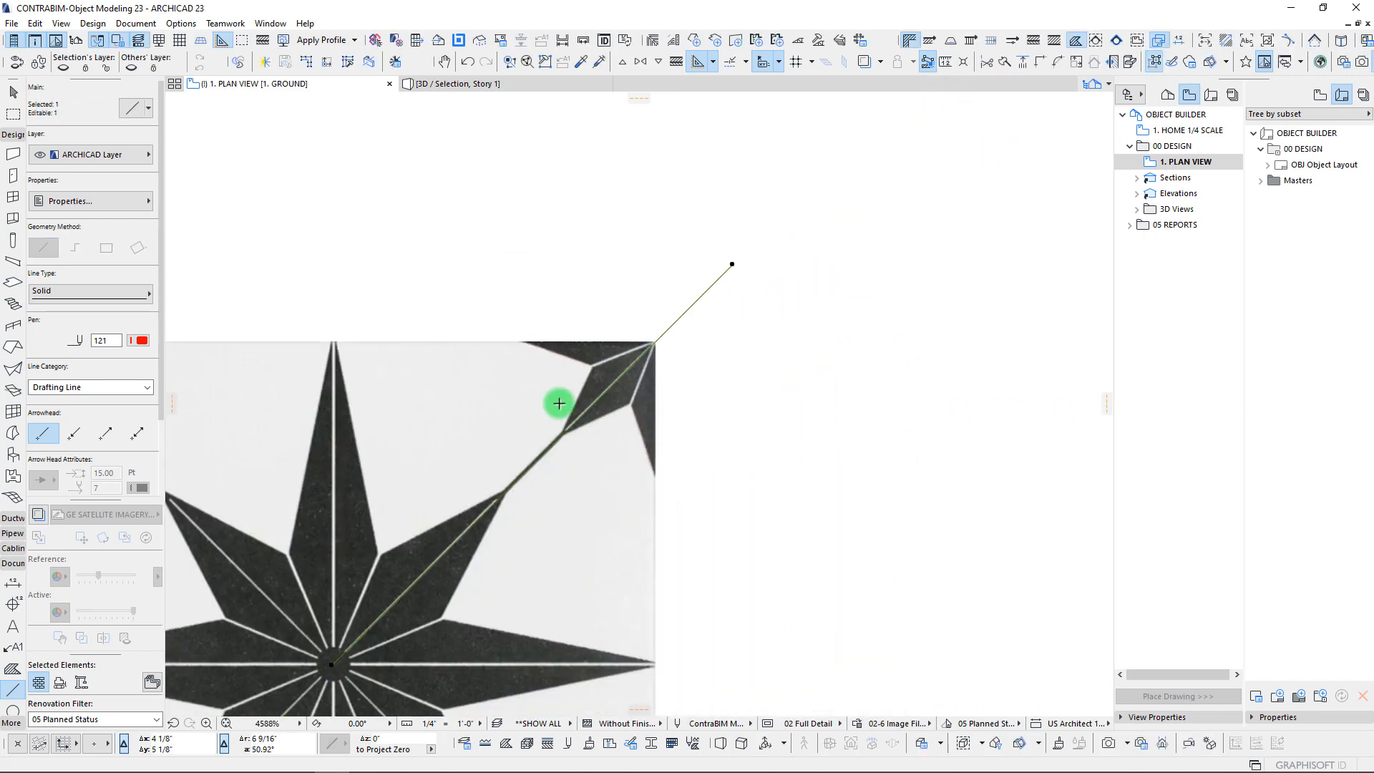
# Step: Outline the tile image with a rectangle line drawn from its upper-left corner to its lower-right corner
pyautogui.scroll(4, 585, 415)
pyautogui.press('Escape')
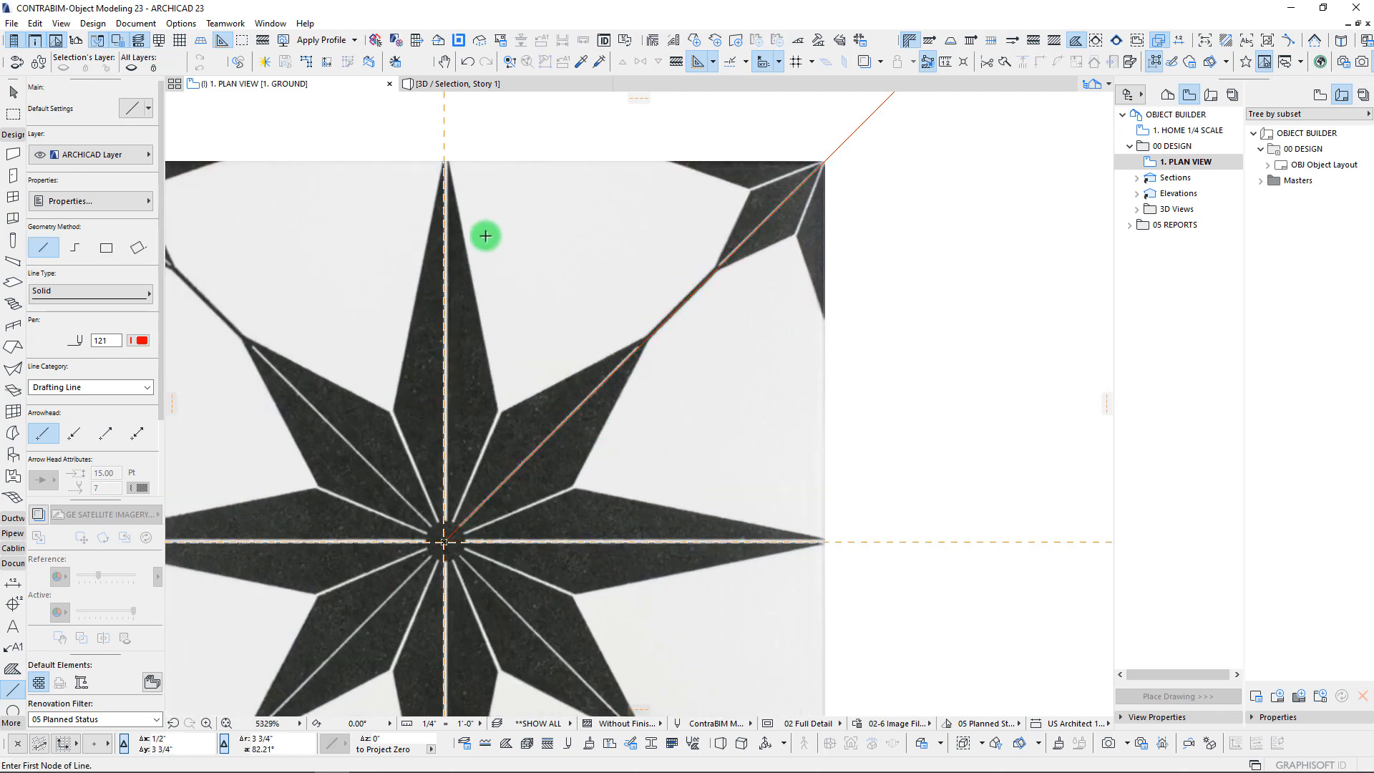
pyautogui.scroll(-3, 481, 307)
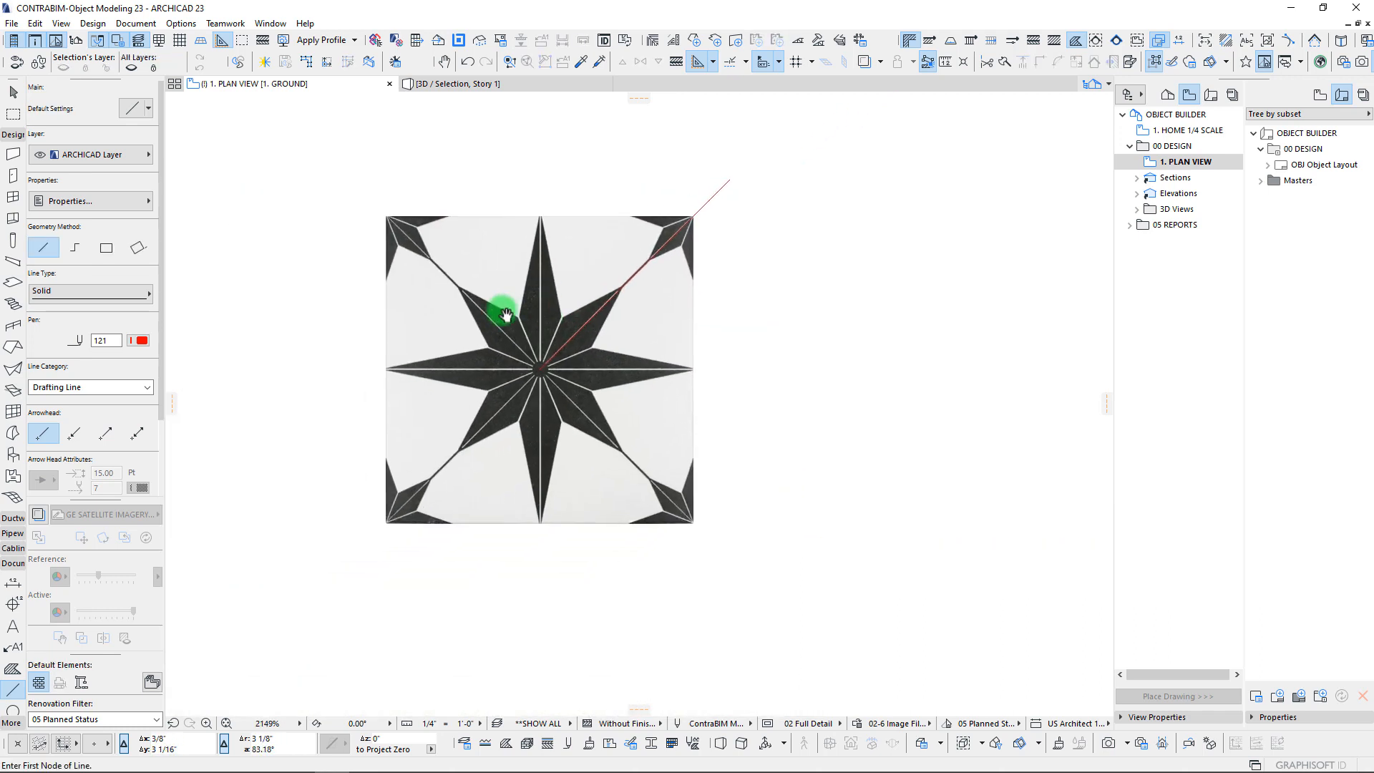
pyautogui.click(107, 250)
pyautogui.moveTo(387, 215); pyautogui.dragTo(692, 521)
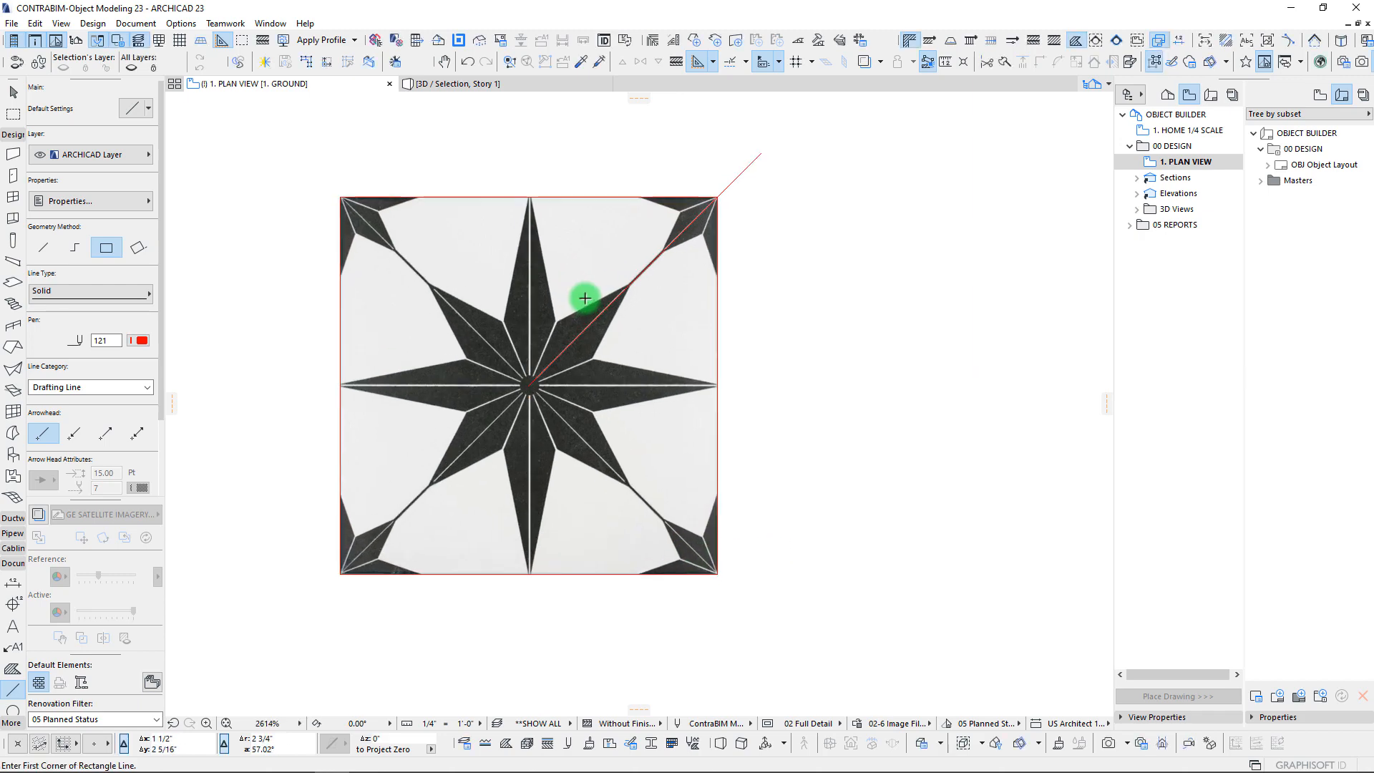
# Step: Examine how the diagonal line follows the star's arm from its center to the tile's upper-right corner
pyautogui.scroll(2, 584, 298)
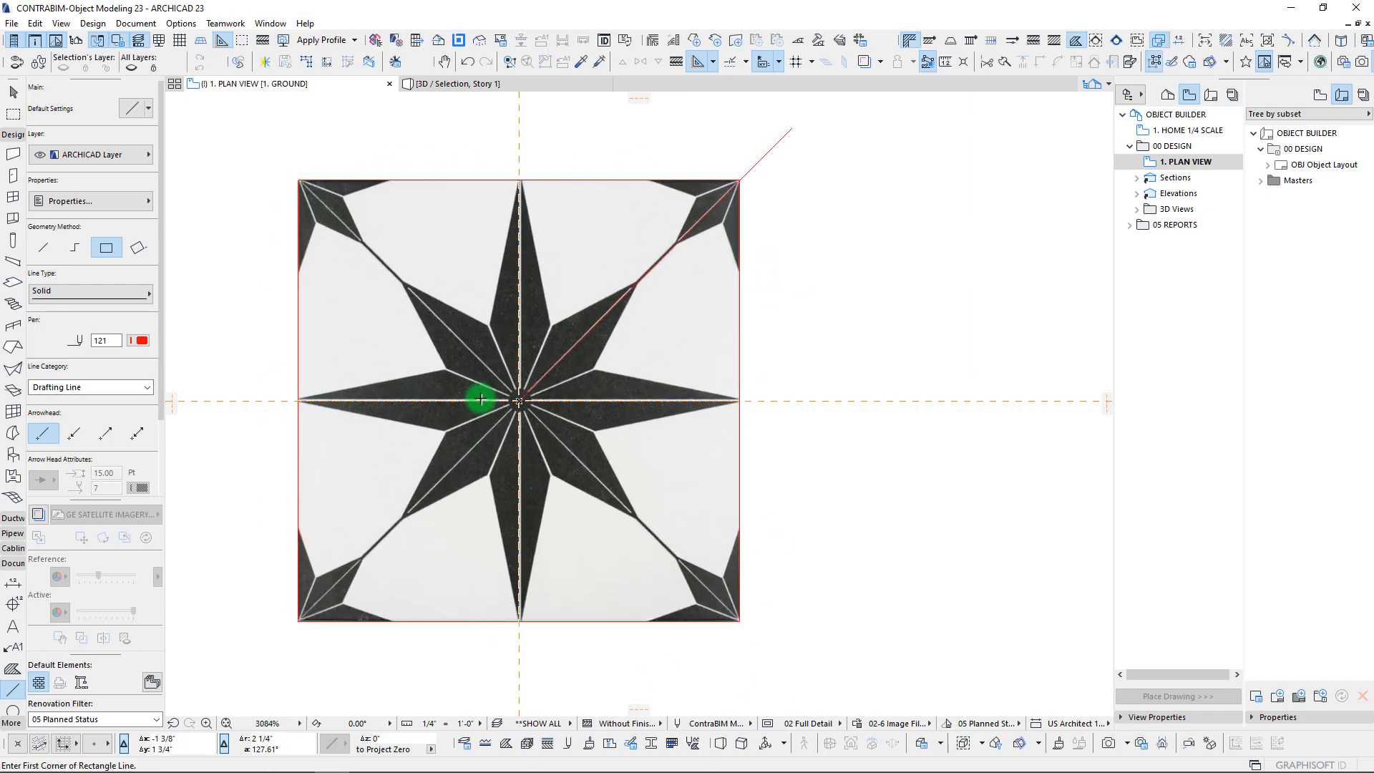
pyautogui.scroll(5, 519, 402)
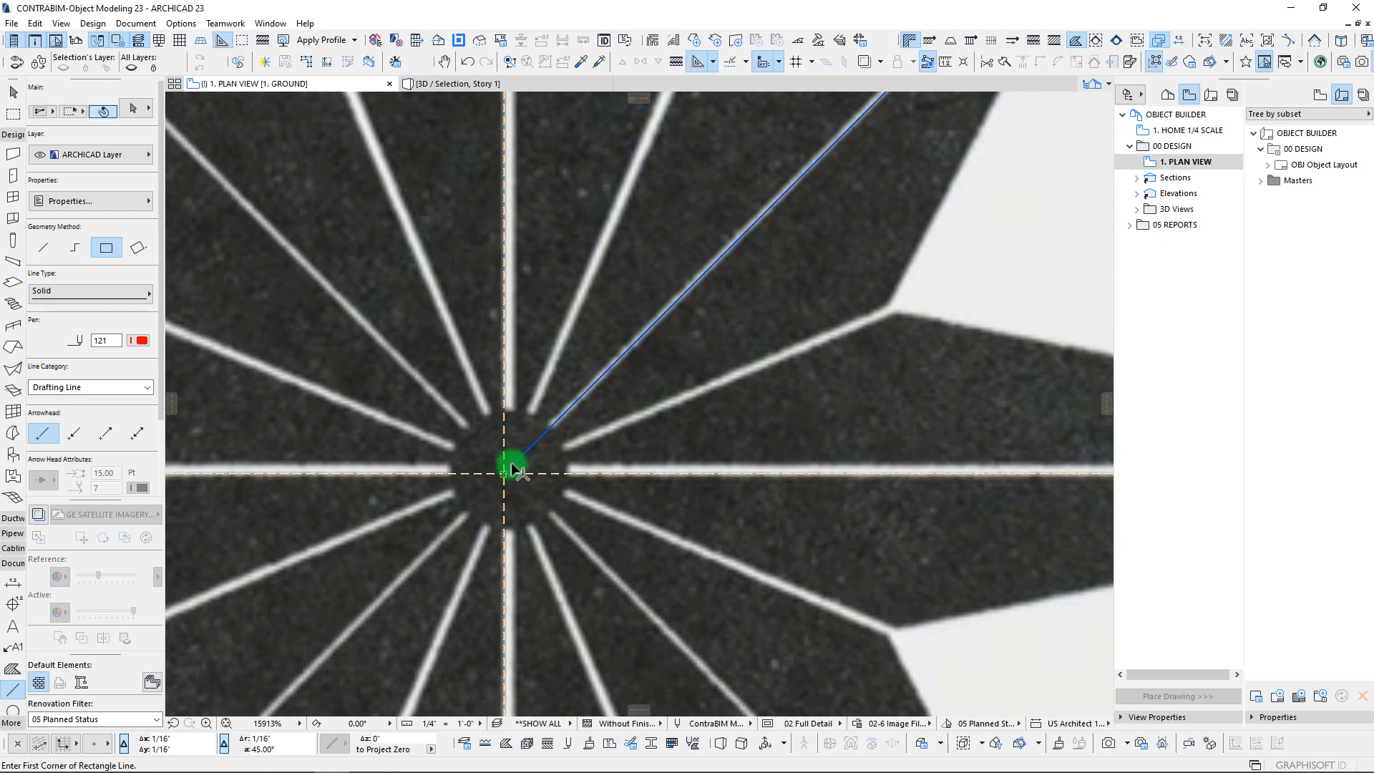
pyautogui.keyDown('shift'); pyautogui.click(512, 469); pyautogui.keyUp('shift')
pyautogui.scroll(-5, 535, 438)
pyautogui.moveTo(564, 390); pyautogui.dragTo(505, 477, button='middle')
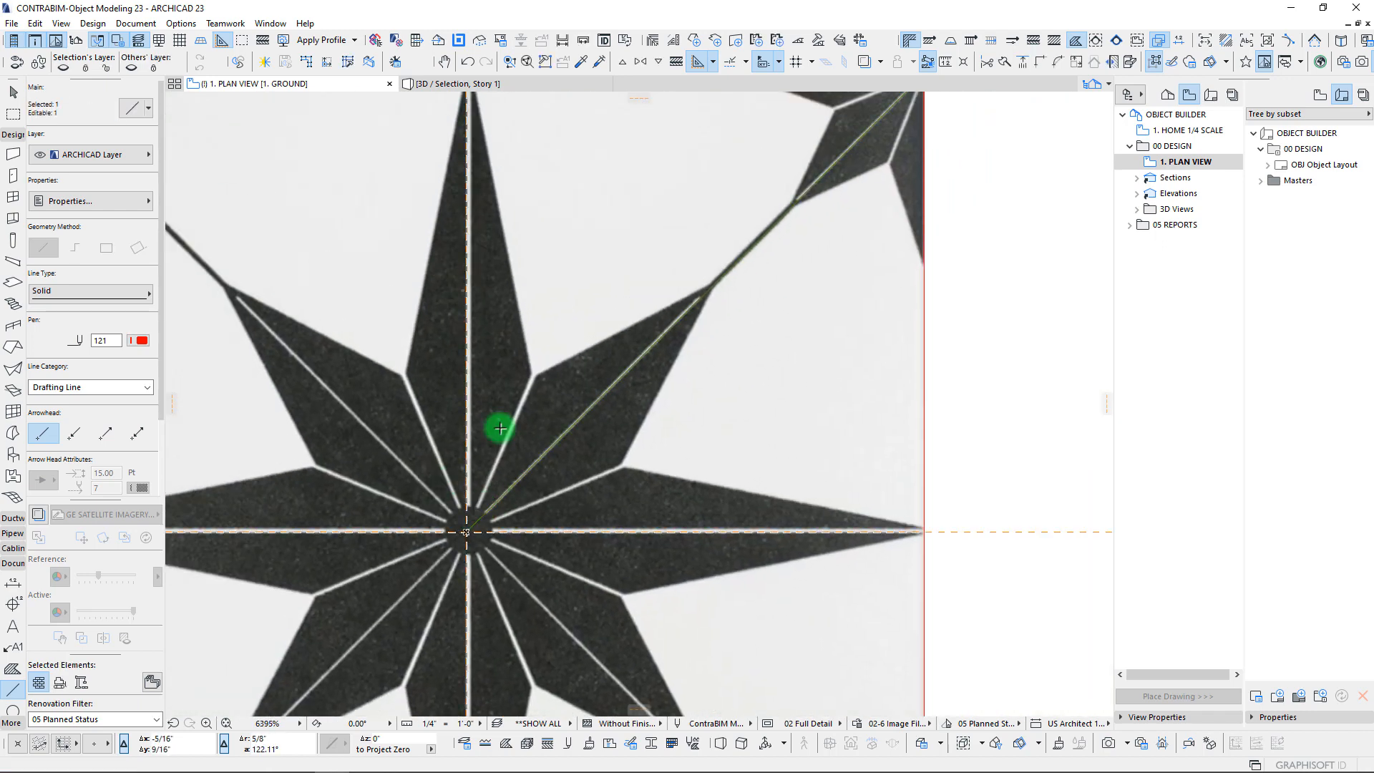
pyautogui.moveTo(853, 168); pyautogui.dragTo(777, 272, button='middle')
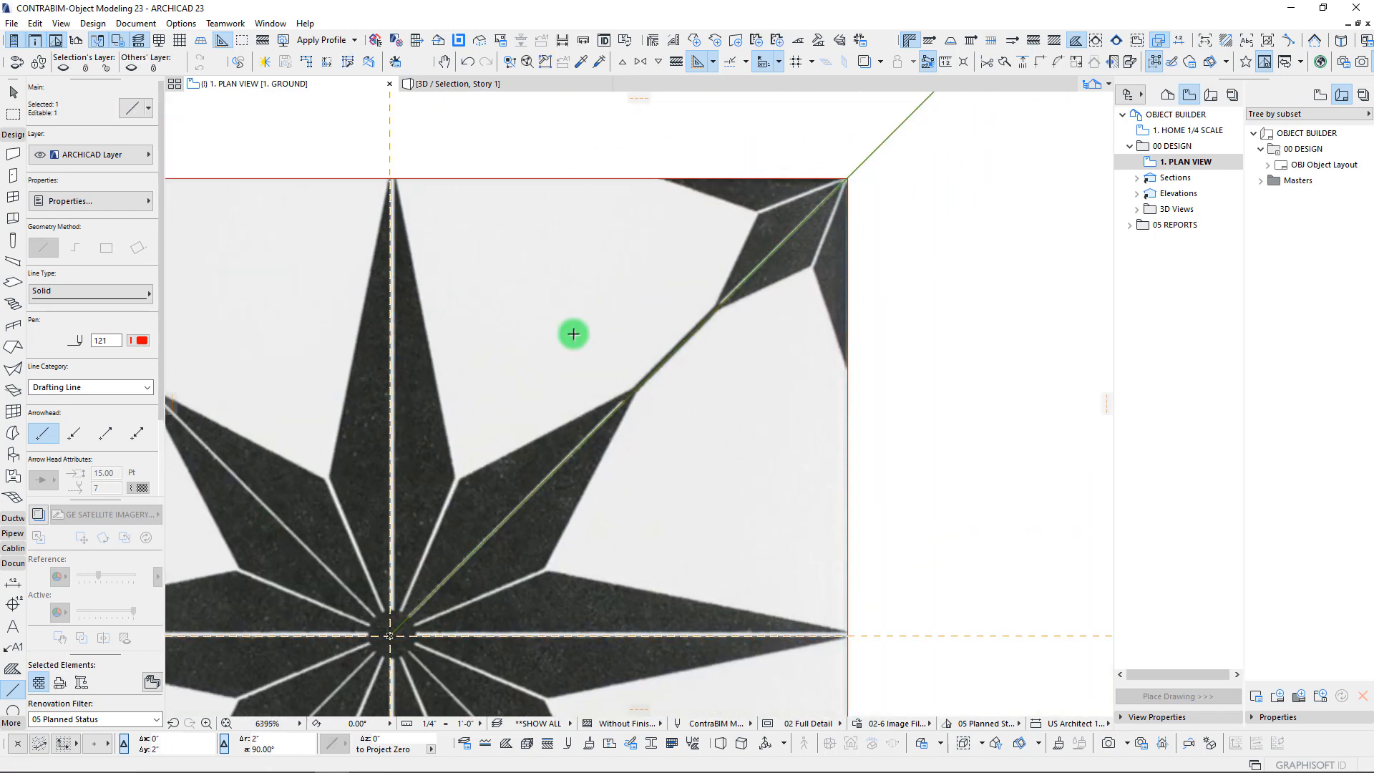
pyautogui.moveTo(530, 290); pyautogui.dragTo(609, 251, button='middle')
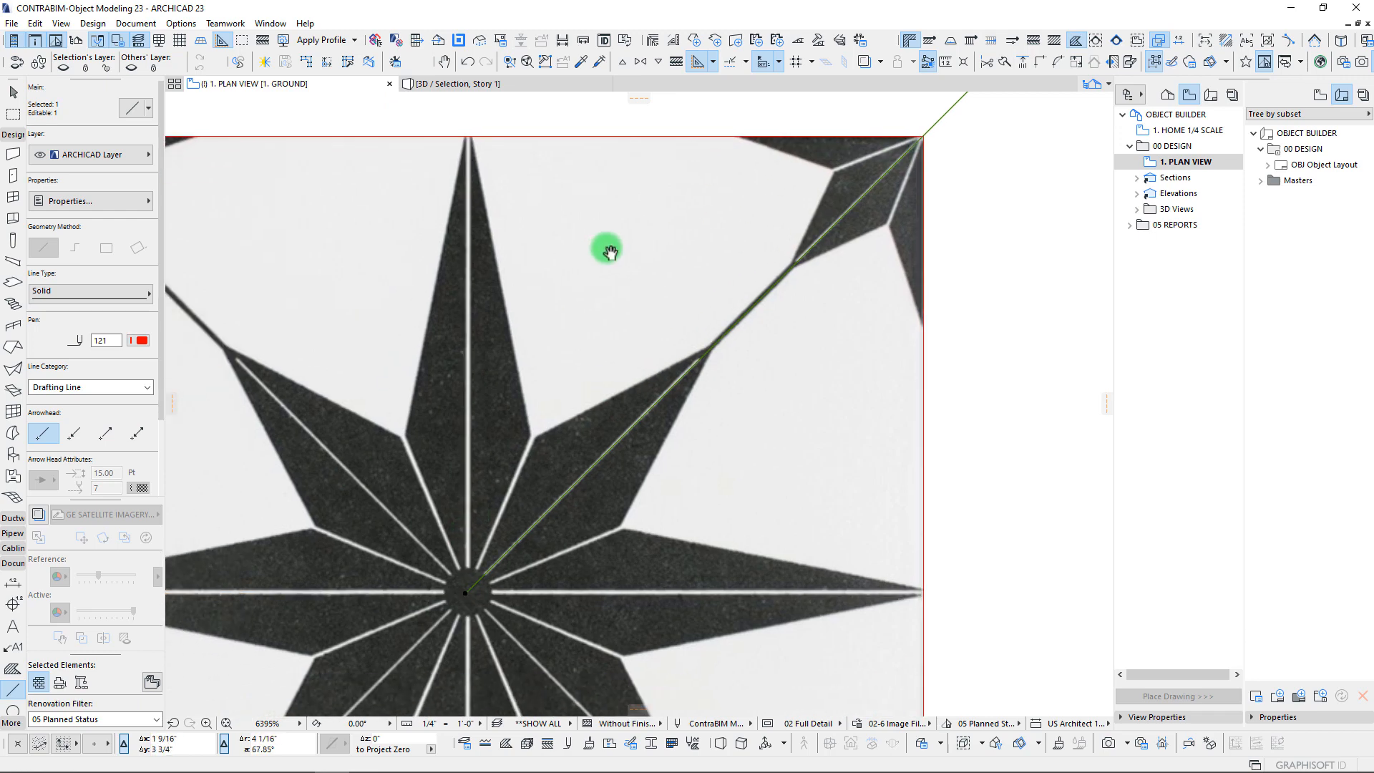
pyautogui.moveTo(496, 291); pyautogui.dragTo(532, 245, button='middle')
pyautogui.press('Escape')
pyautogui.press('Escape')
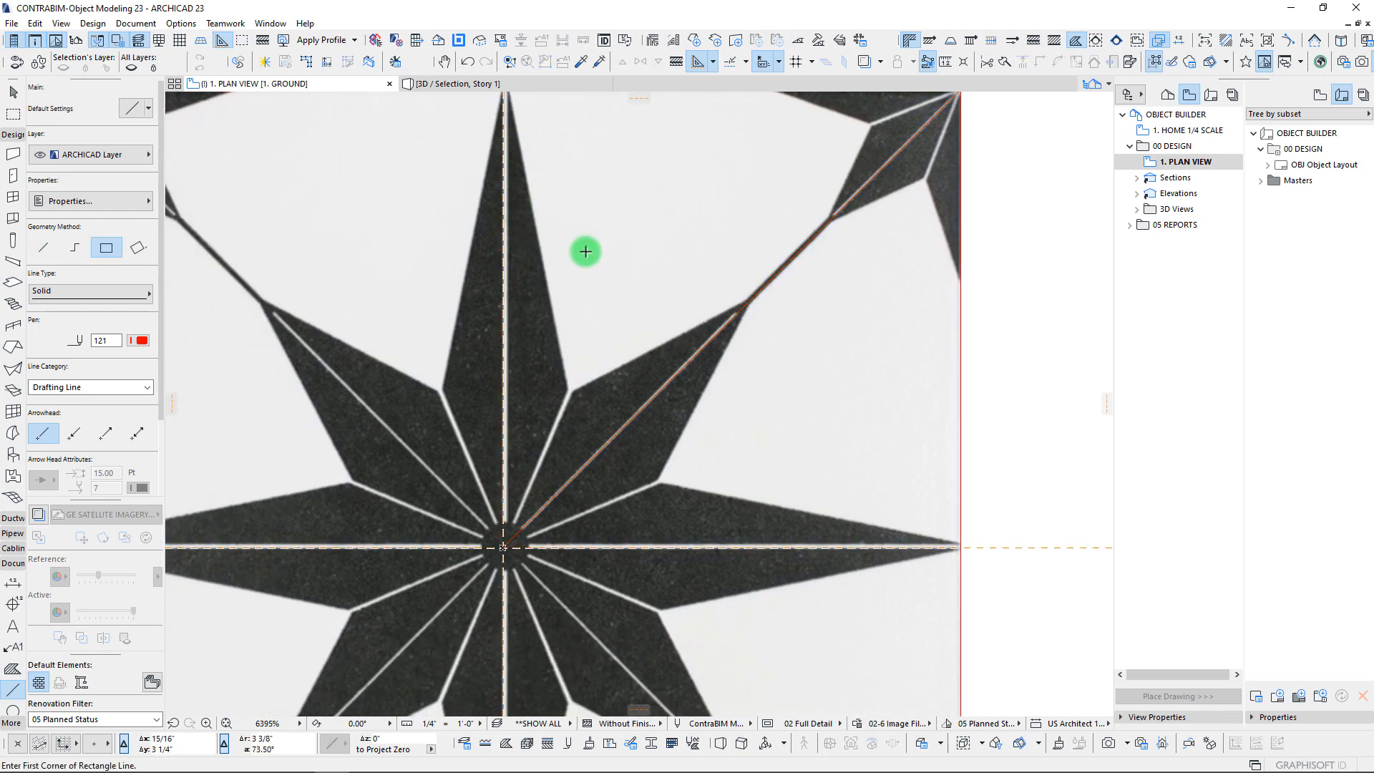
# Step: Nudge the tile image horizontally so the white line at the star's upper tip sits on the vertical guide
pyautogui.click(582, 250)
pyautogui.moveTo(556, 332); pyautogui.dragTo(550, 364, button='middle')
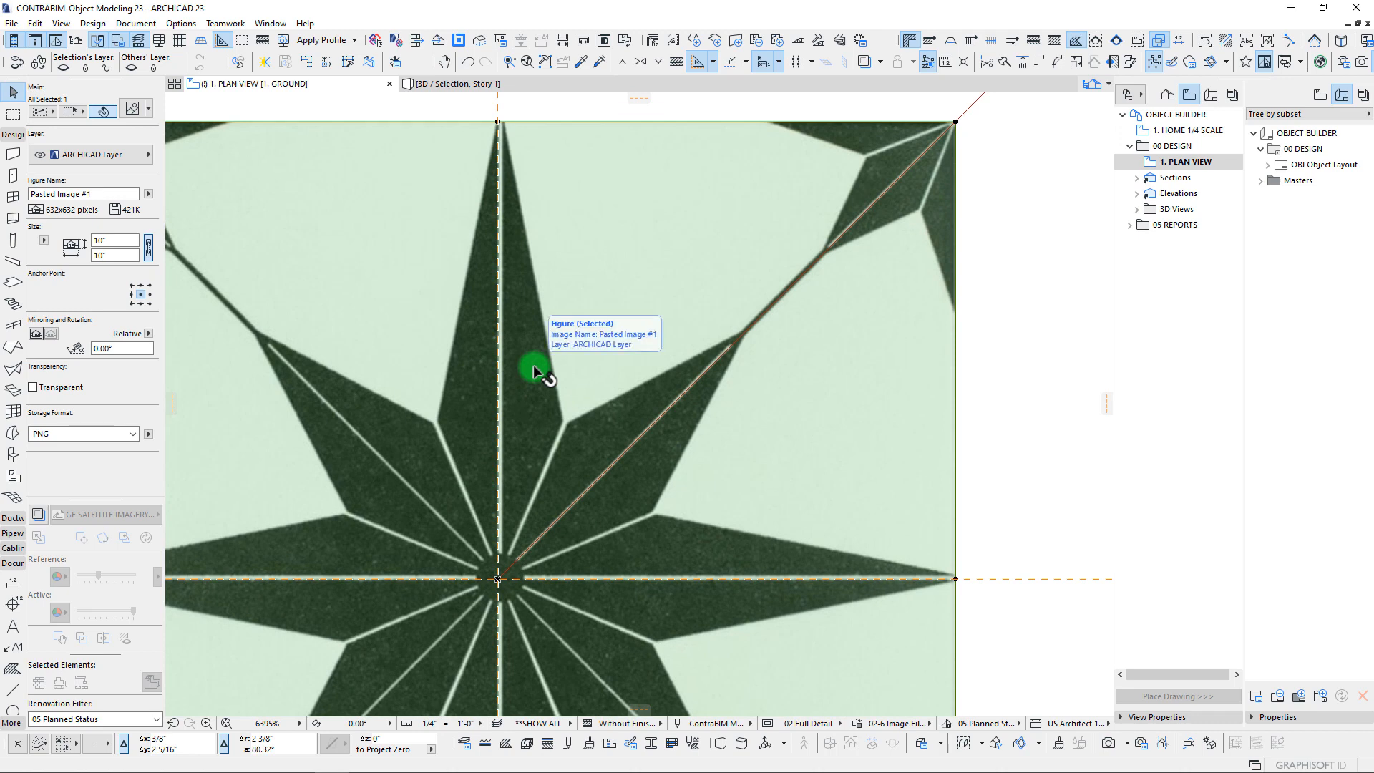
pyautogui.moveTo(510, 447); pyautogui.dragTo(552, 354, button='middle')
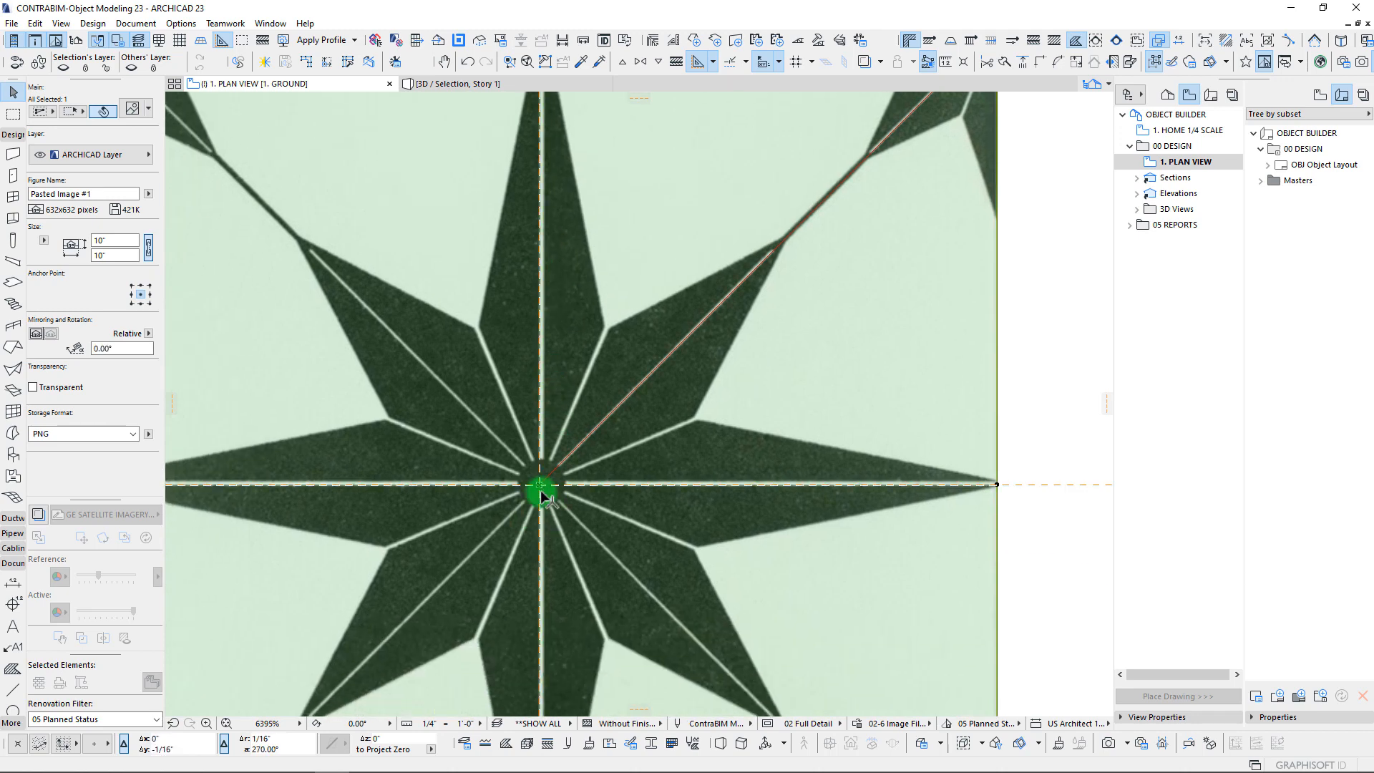
pyautogui.scroll(-5, 603, 239)
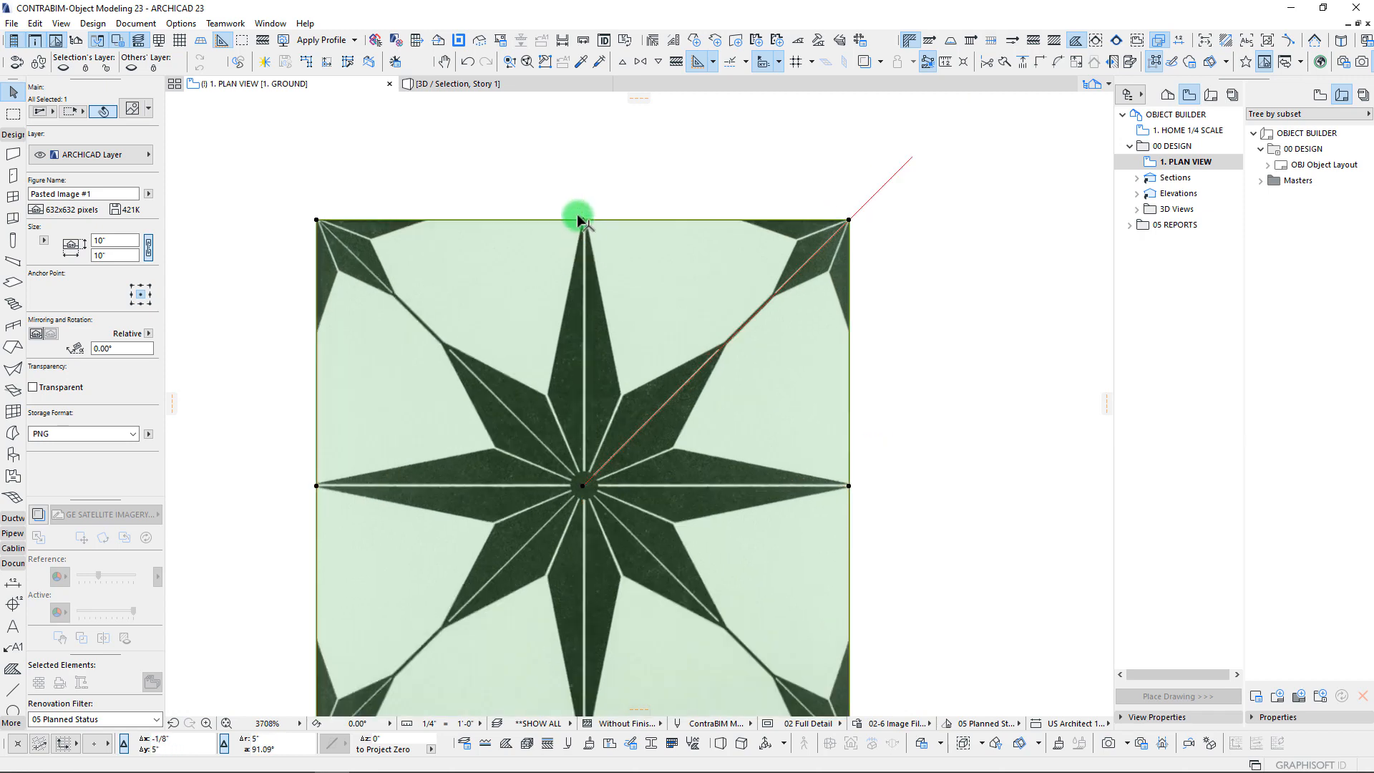
pyautogui.scroll(10, 630, 236)
pyautogui.scroll(4, 635, 237)
pyautogui.click(601, 261)
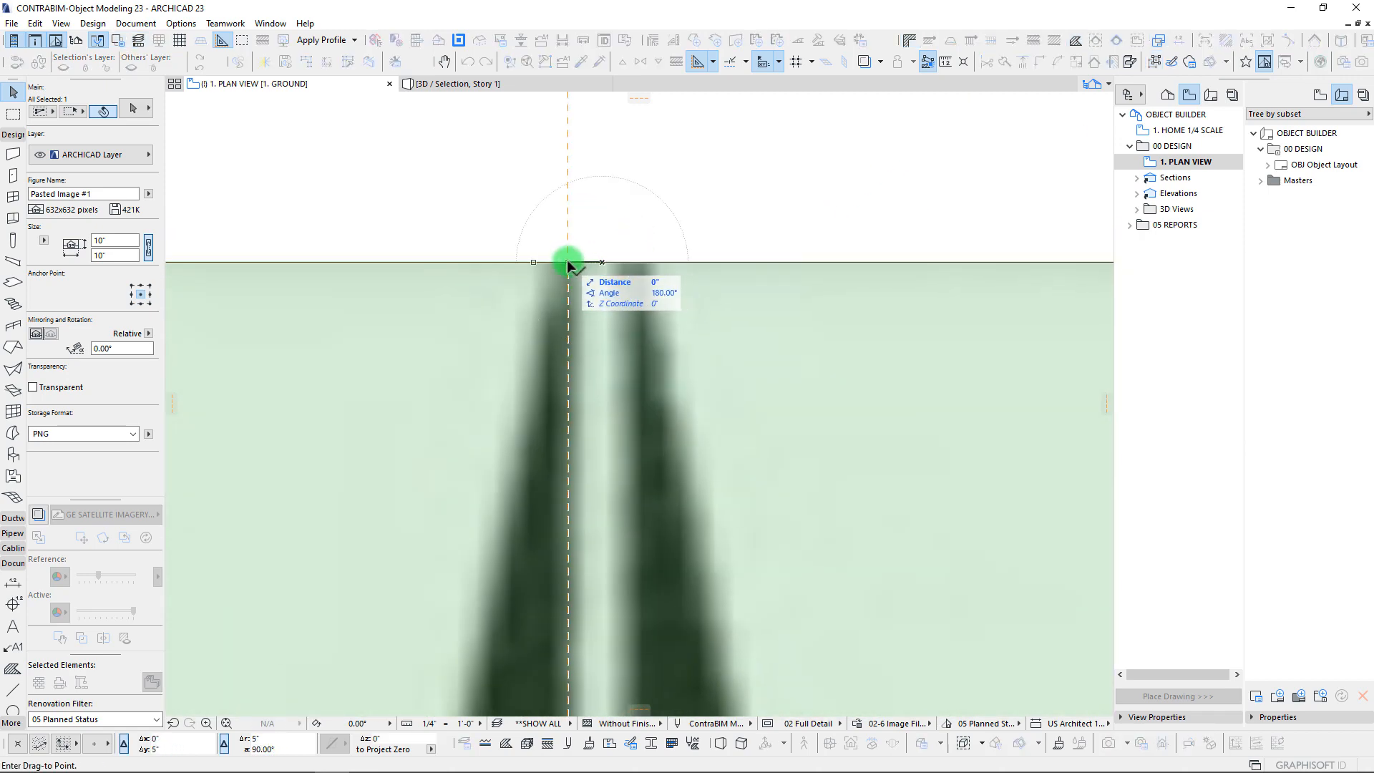
pyautogui.click(567, 260)
# Step: Draw a circle with a 1/4" radius centered on the project origin at the middle of the star
pyautogui.scroll(-8, 602, 278)
pyautogui.moveTo(617, 486); pyautogui.dragTo(618, 197, button='middle')
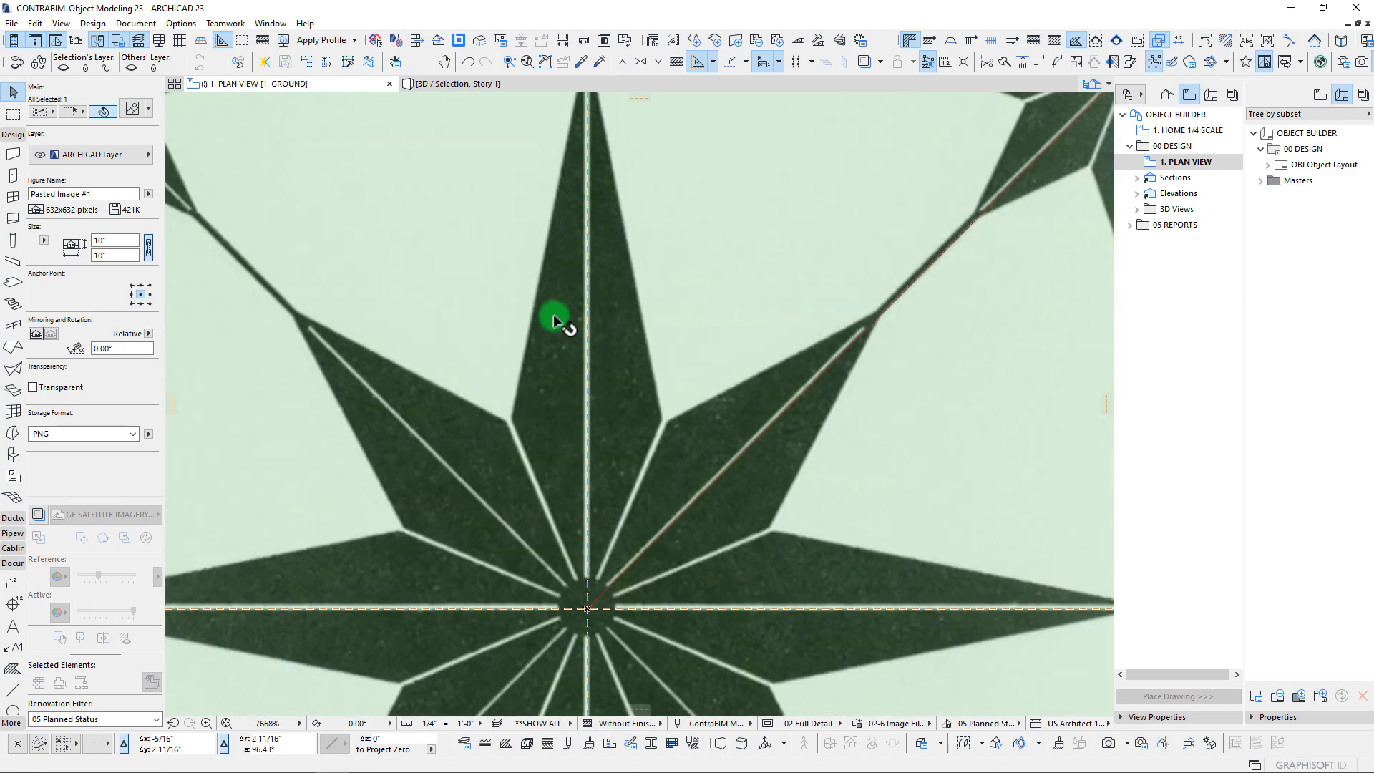
pyautogui.moveTo(612, 550); pyautogui.dragTo(612, 389, button='middle')
pyautogui.scroll(8, 605, 429)
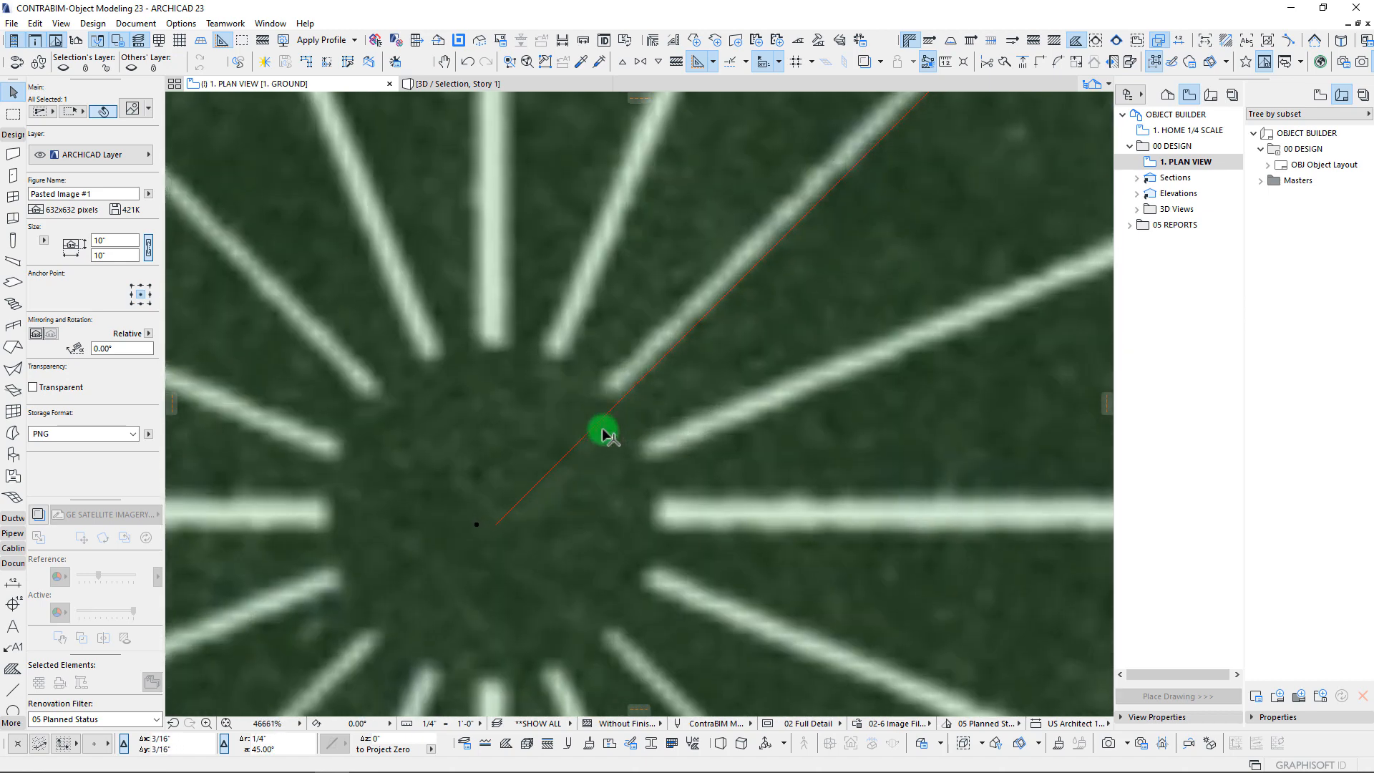
pyautogui.scroll(-4, 482, 487)
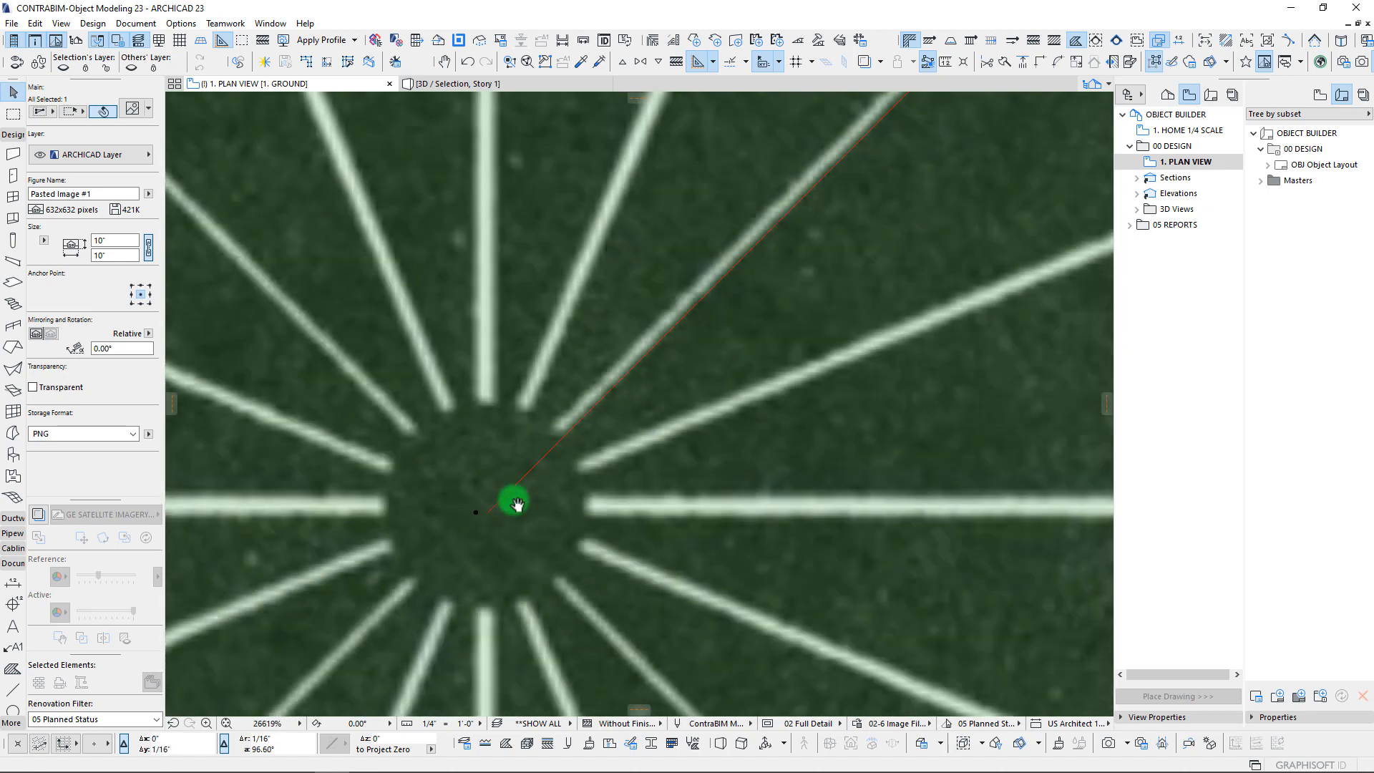
pyautogui.moveTo(516, 503); pyautogui.dragTo(577, 417, button='middle')
pyautogui.click(13, 714)
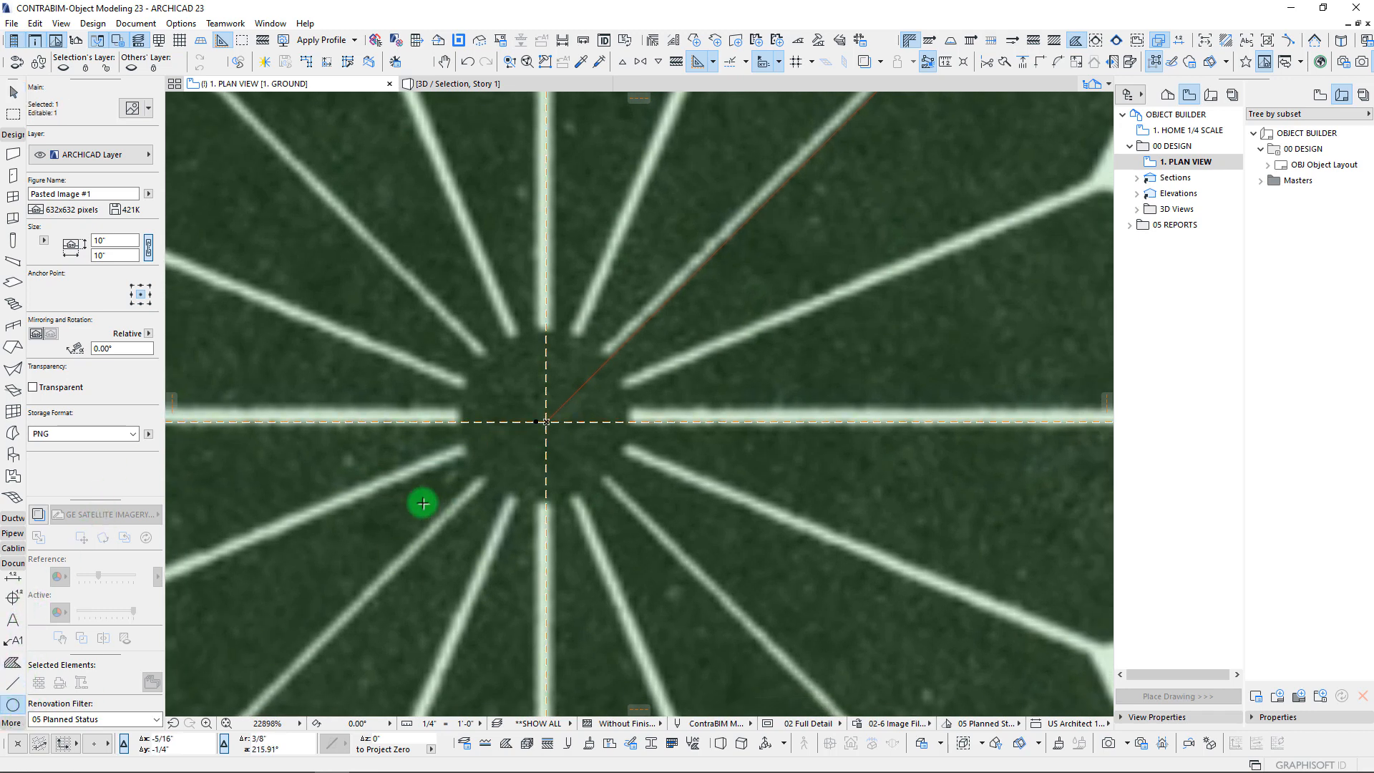
pyautogui.scroll(5, 542, 435)
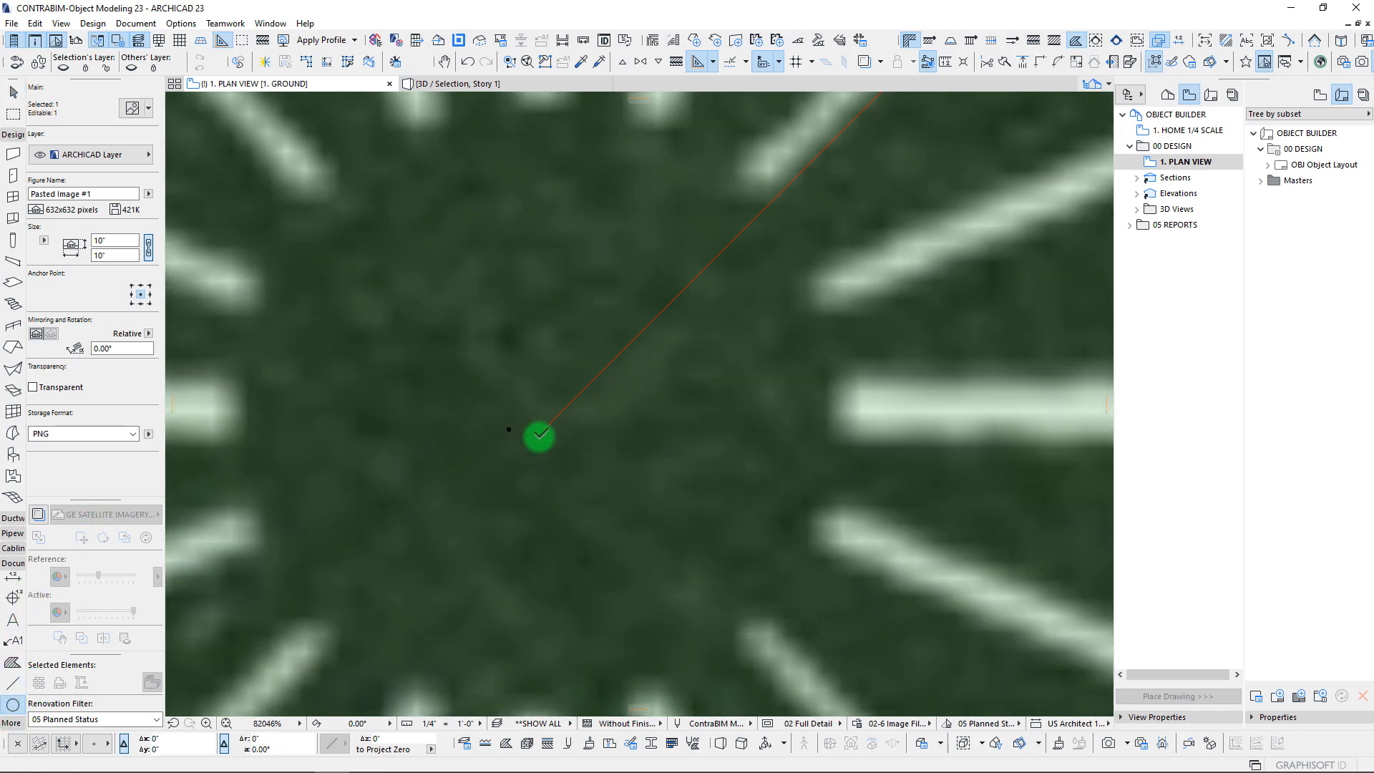
pyautogui.press('Escape')
pyautogui.click(542, 429)
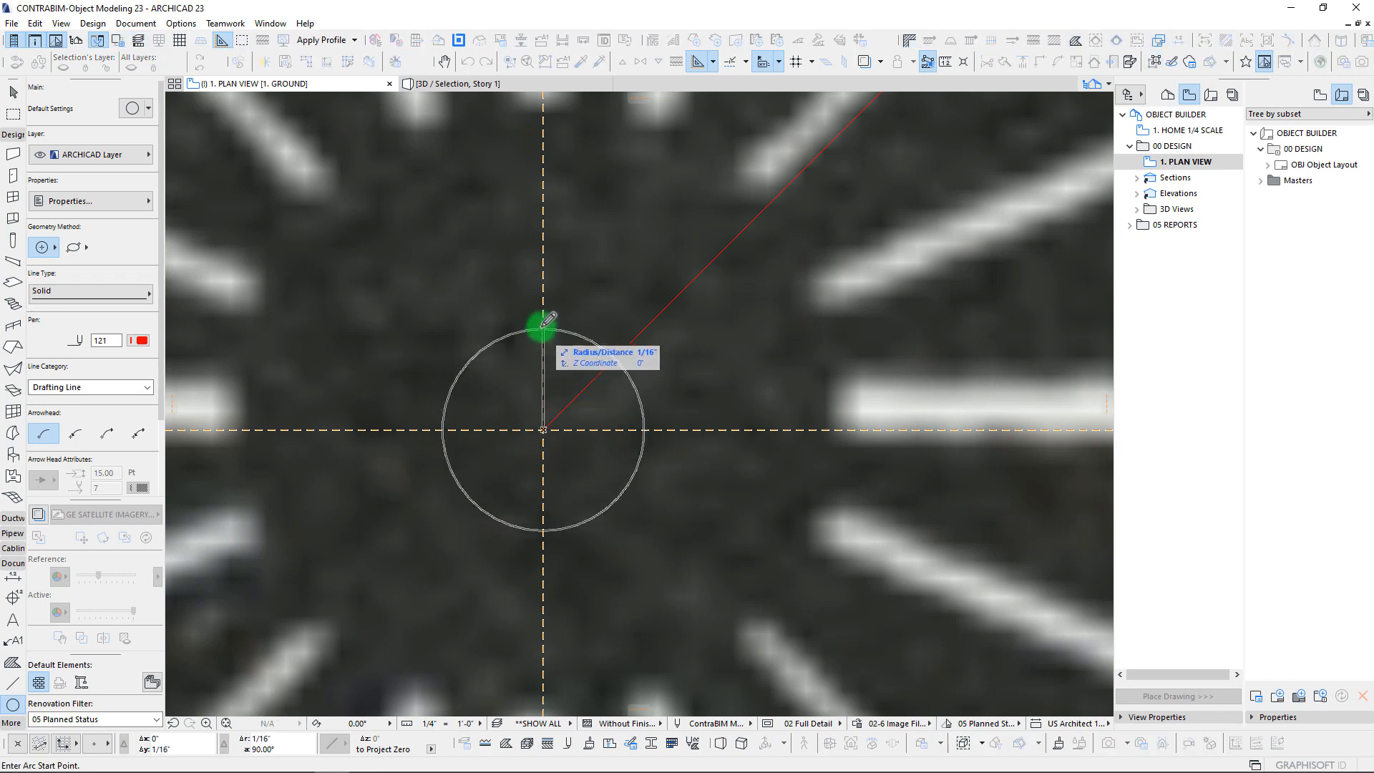
pyautogui.scroll(-4, 534, 396)
pyautogui.moveTo(533, 396); pyautogui.dragTo(528, 426, button='middle')
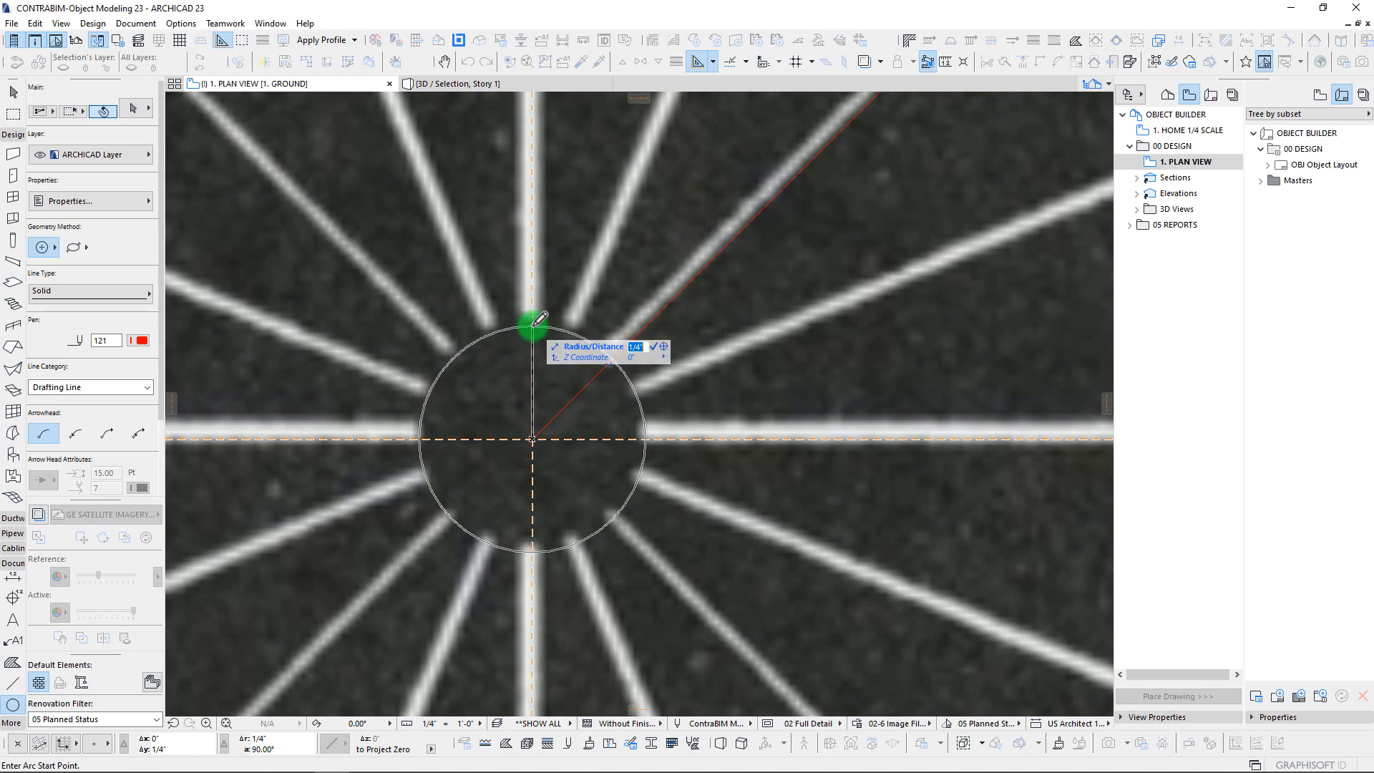
pyautogui.click(534, 324)
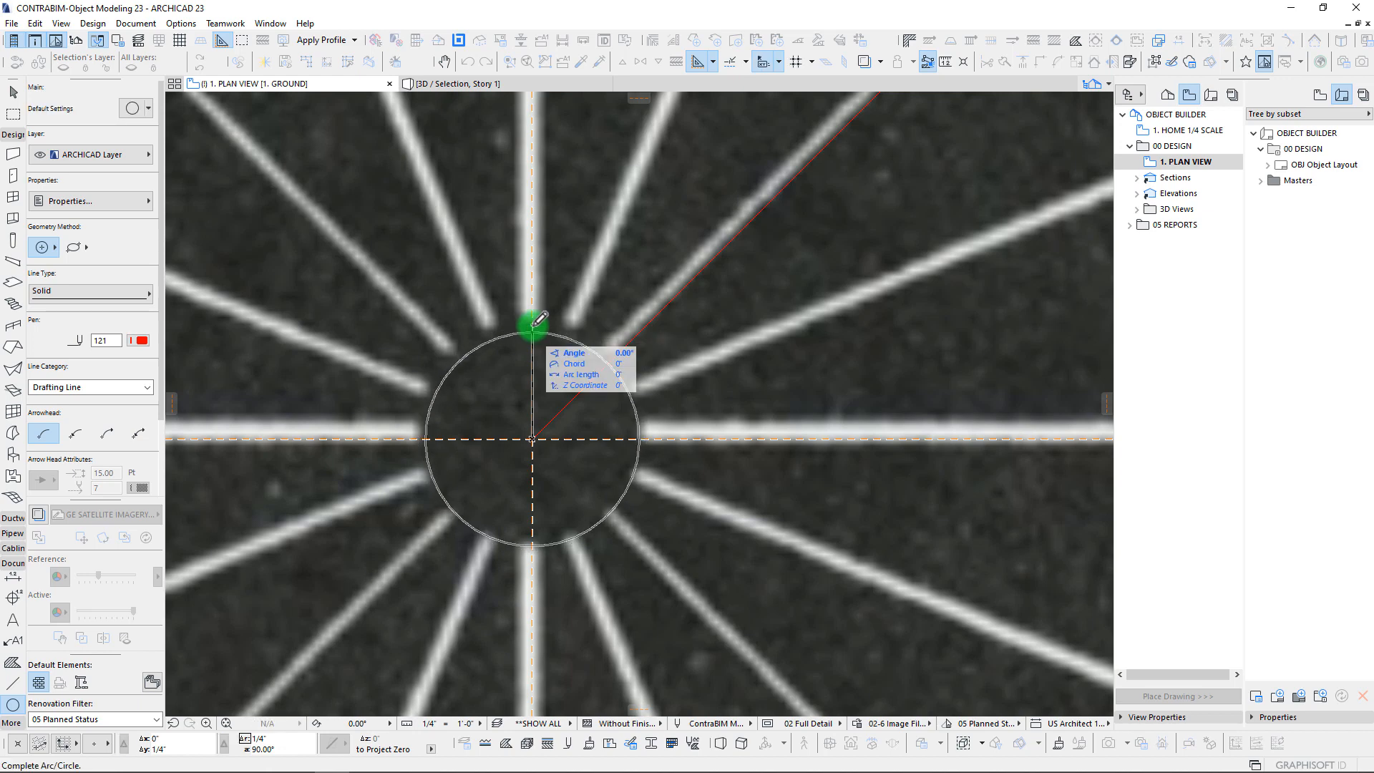
pyautogui.click(534, 328)
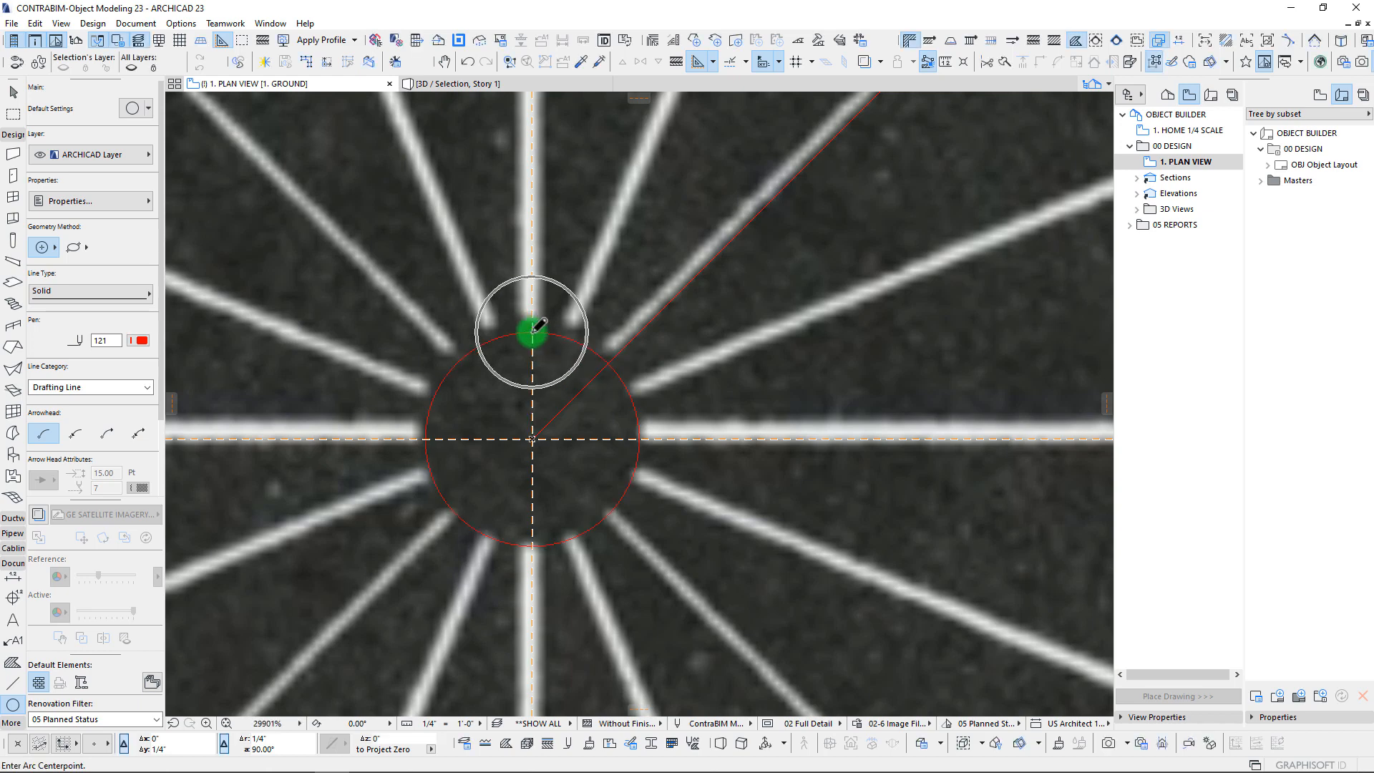
# Step: Nudge the tile image down so the star's horizontal white line sits on the horizontal guide
pyautogui.keyDown('shift'); pyautogui.click(574, 264); pyautogui.keyUp('shift')
pyautogui.scroll(5, 675, 427)
pyautogui.moveTo(676, 425); pyautogui.dragTo(677, 393, button='middle')
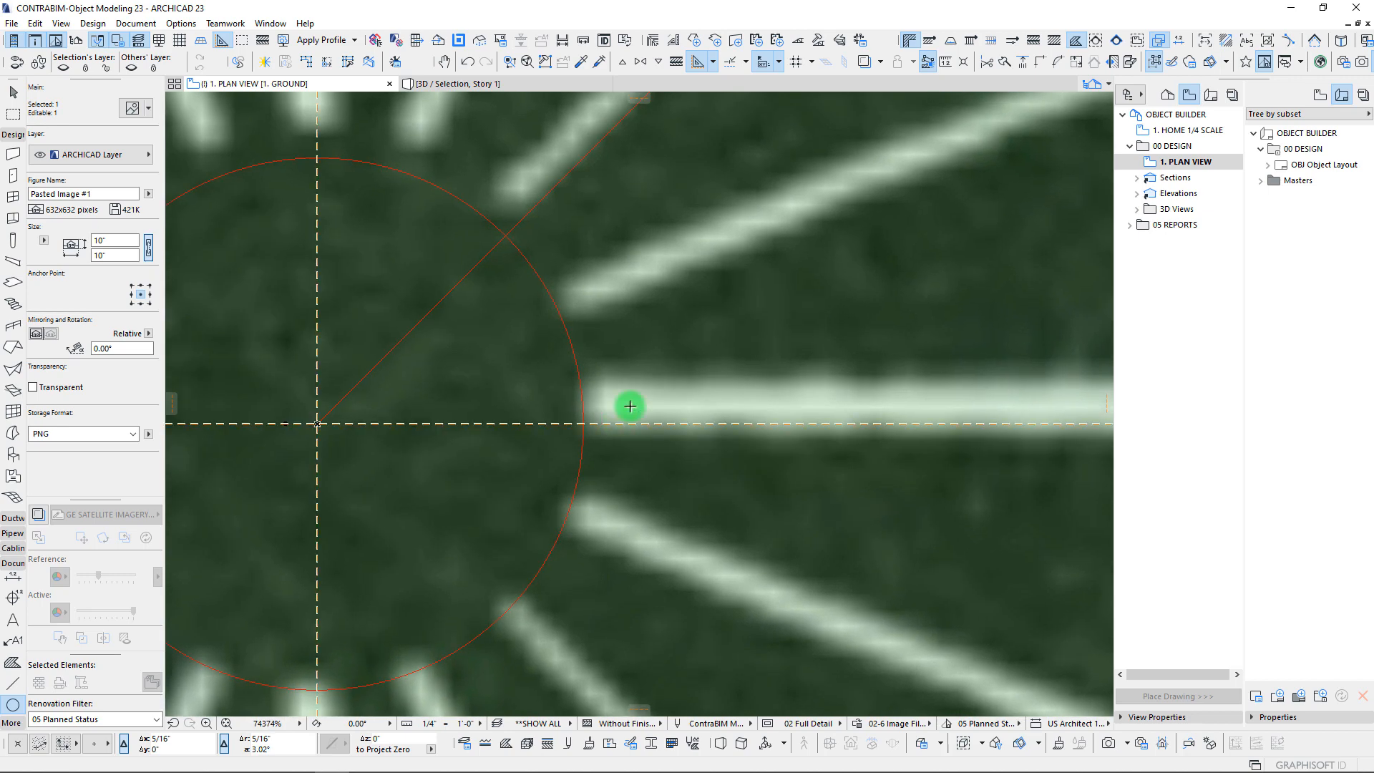
pyautogui.hotkey('ctrl', 'd')
pyautogui.click(631, 409)
pyautogui.scroll(-3, 628, 420)
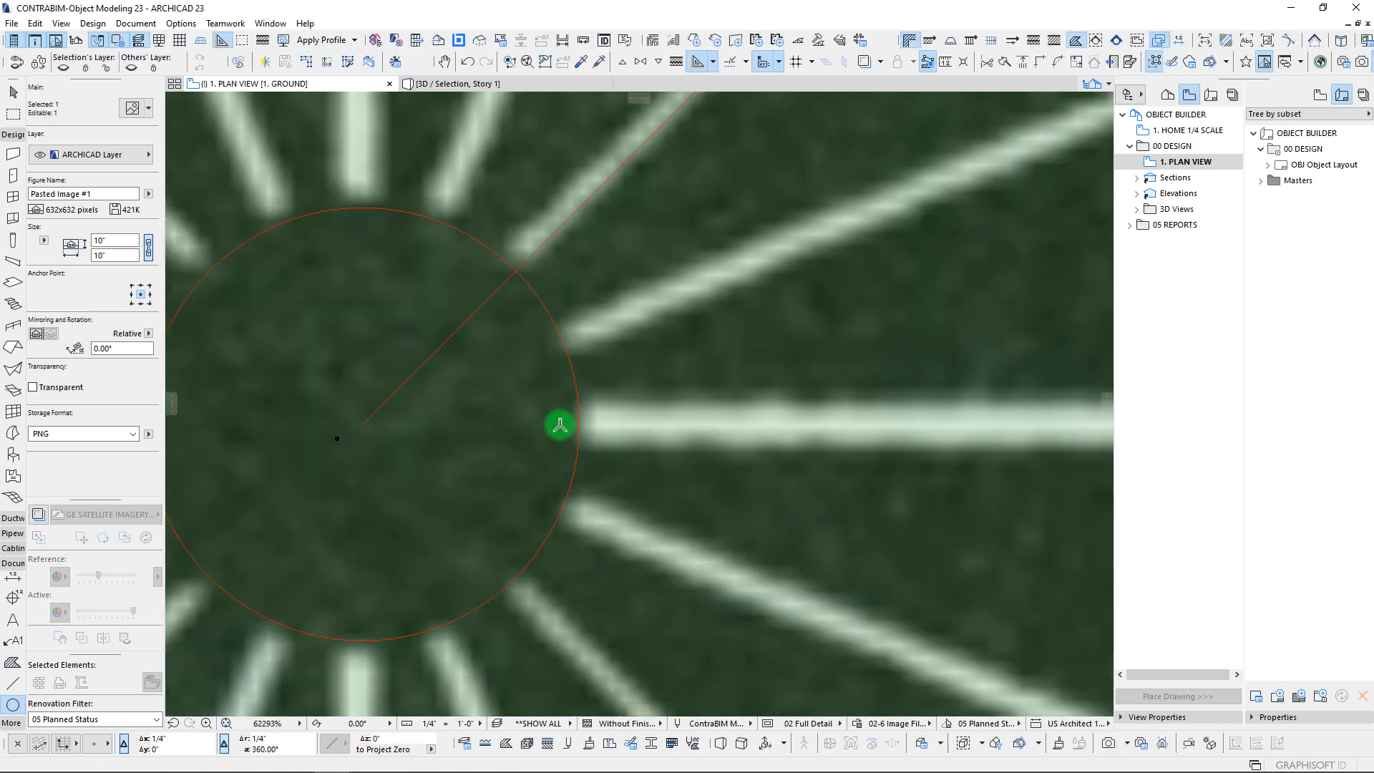
pyautogui.click(569, 425)
# Step: Check the moved tile image's alignment with the guides, the diagonal line, the outline and the center circle
pyautogui.scroll(-4, 822, 464)
pyautogui.moveTo(790, 458); pyautogui.dragTo(303, 451, button='middle')
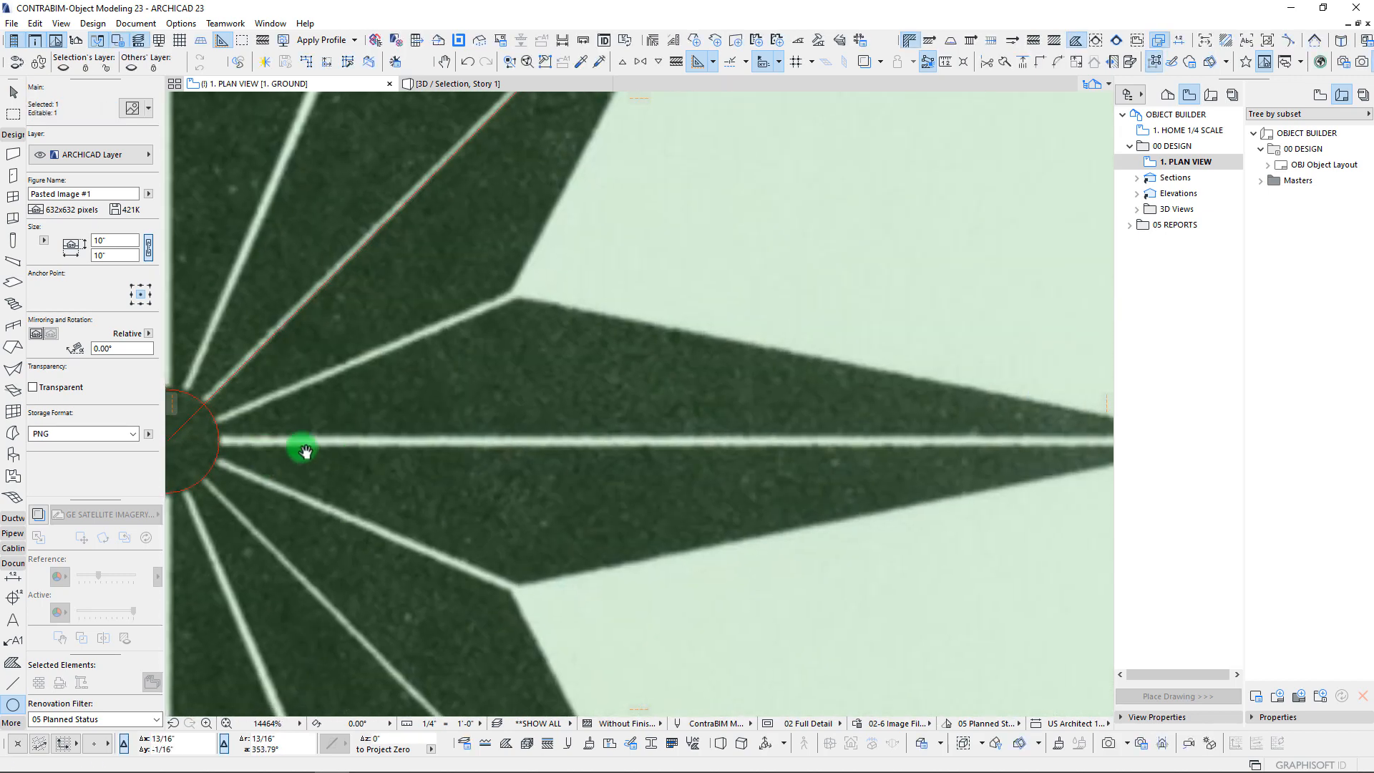
pyautogui.scroll(-4, 550, 440)
pyautogui.moveTo(648, 463); pyautogui.dragTo(755, 567, button='middle')
pyautogui.moveTo(530, 316); pyautogui.dragTo(525, 457, button='middle')
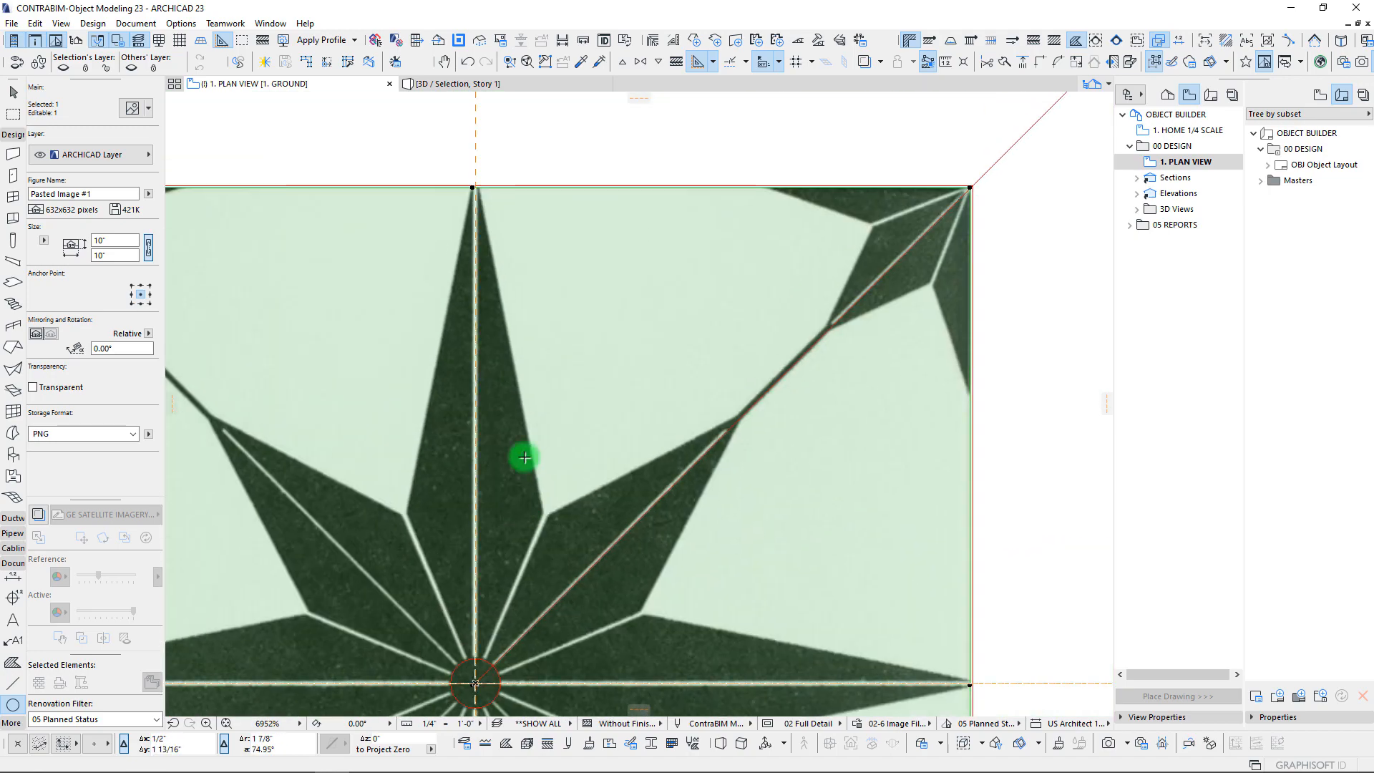
pyautogui.scroll(6, 484, 153)
pyautogui.scroll(-5, 439, 542)
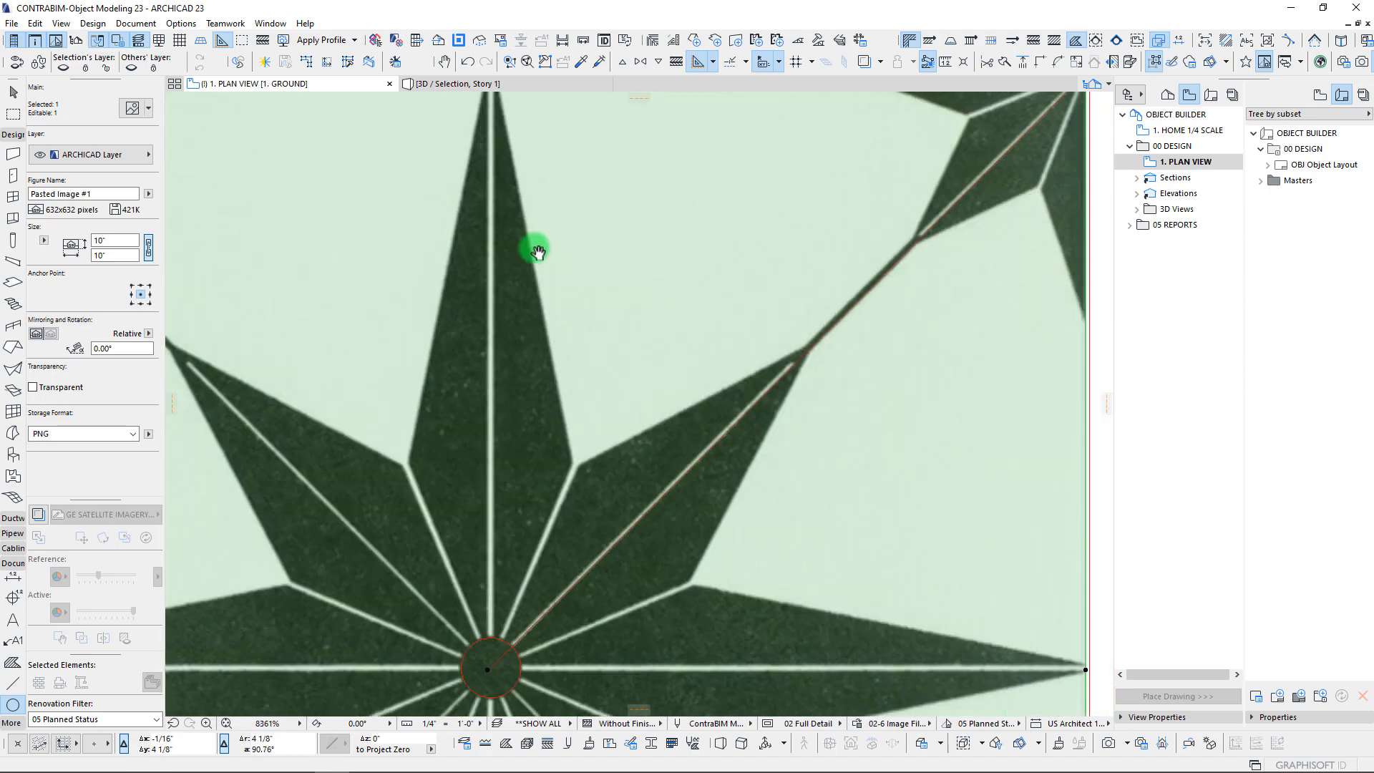
pyautogui.scroll(9, 528, 408)
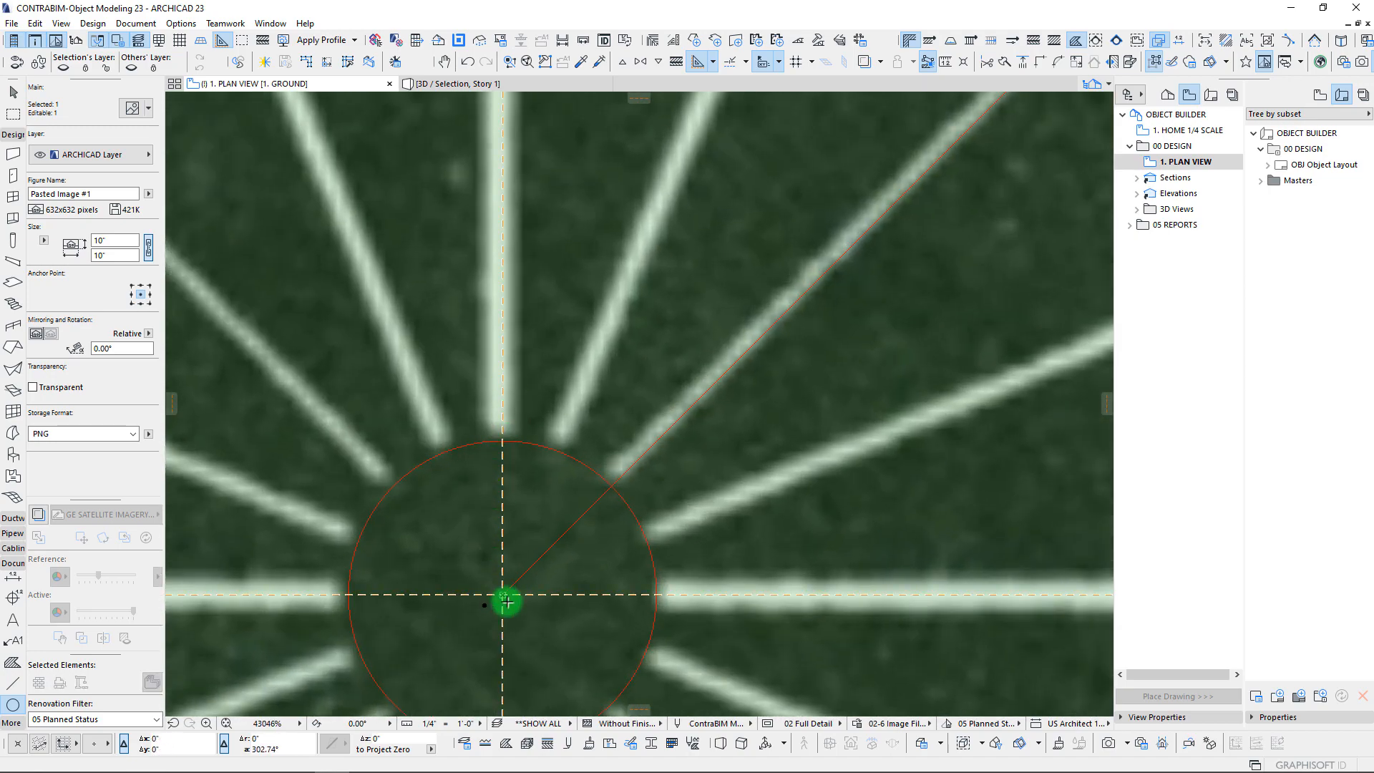
# Step: Draw a single vertical line 5" long from the star's center up to the outline's upper edge
pyautogui.click(503, 594)
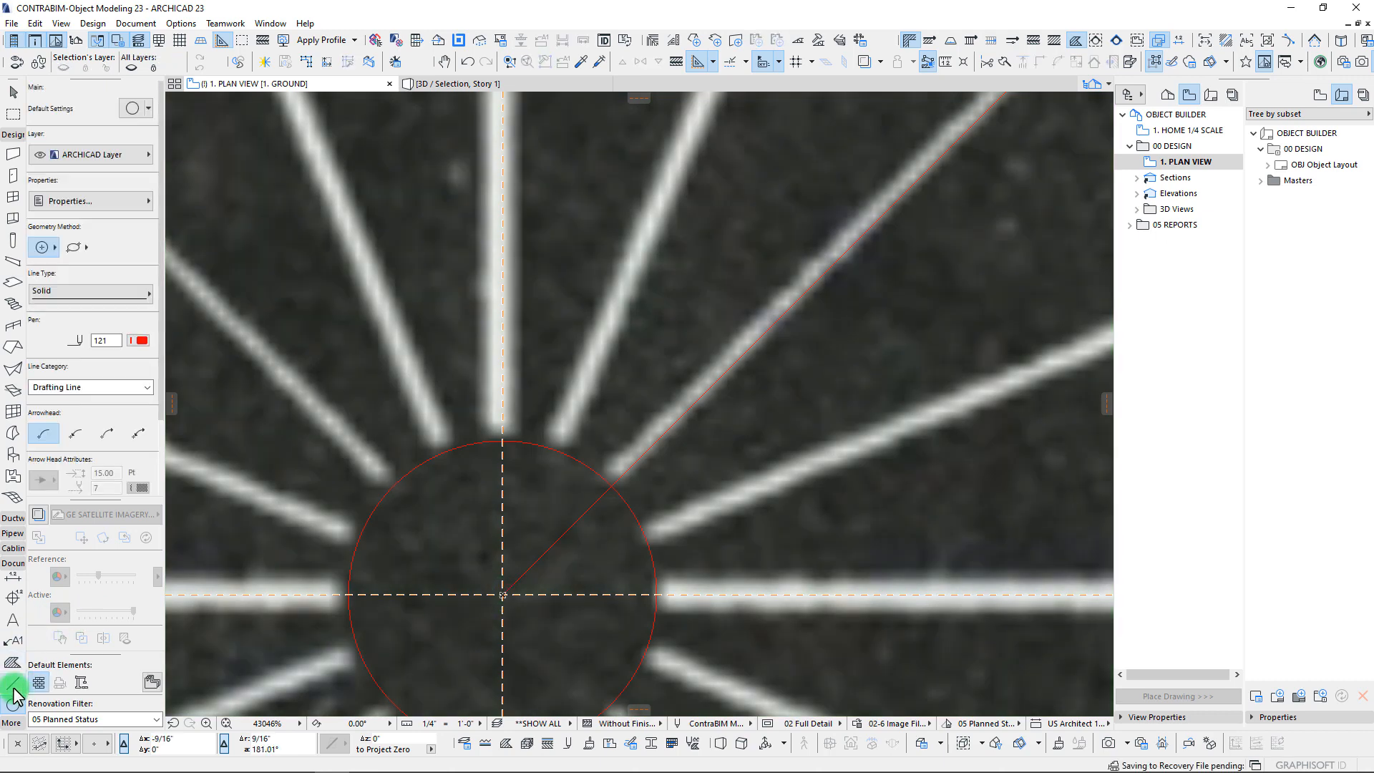
pyautogui.click(13, 687)
pyautogui.scroll(-4, 437, 265)
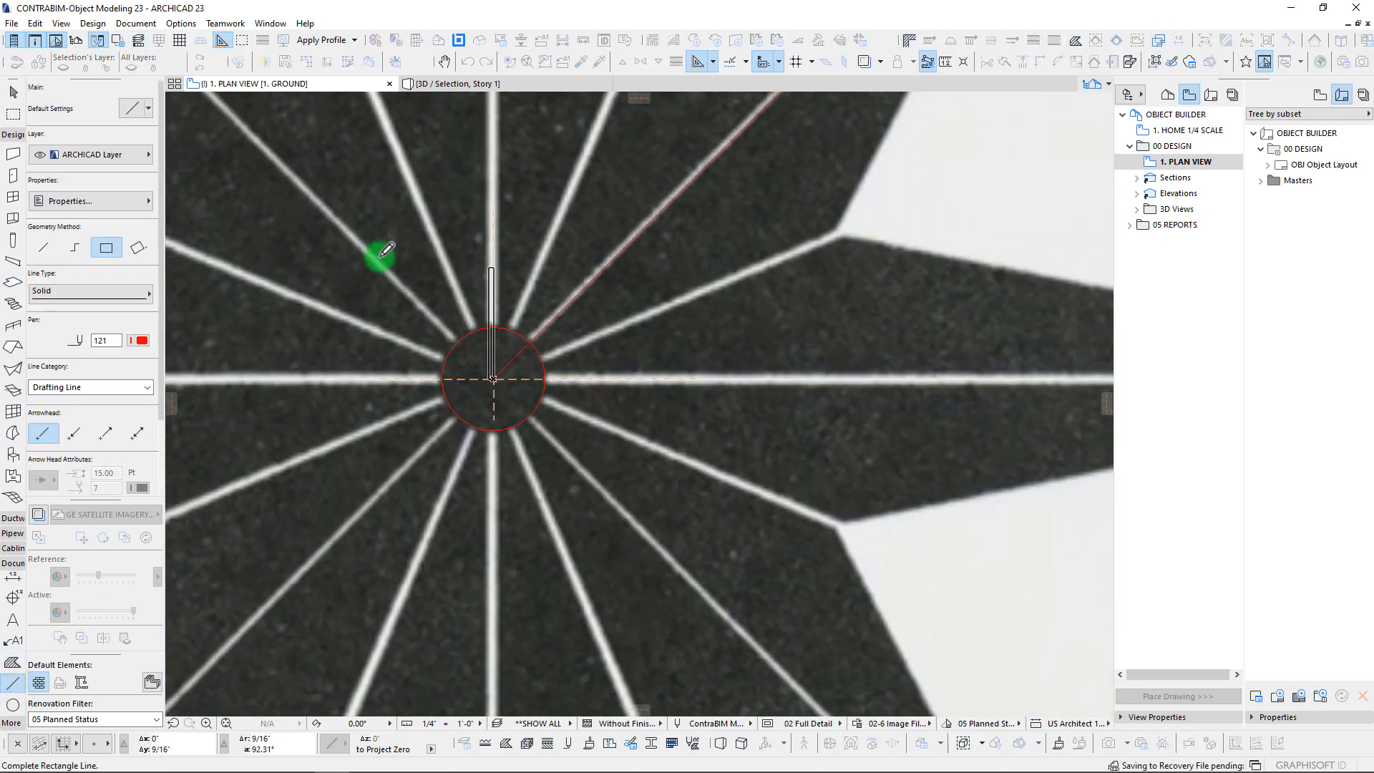
pyautogui.click(43, 247)
pyautogui.scroll(-5, 458, 330)
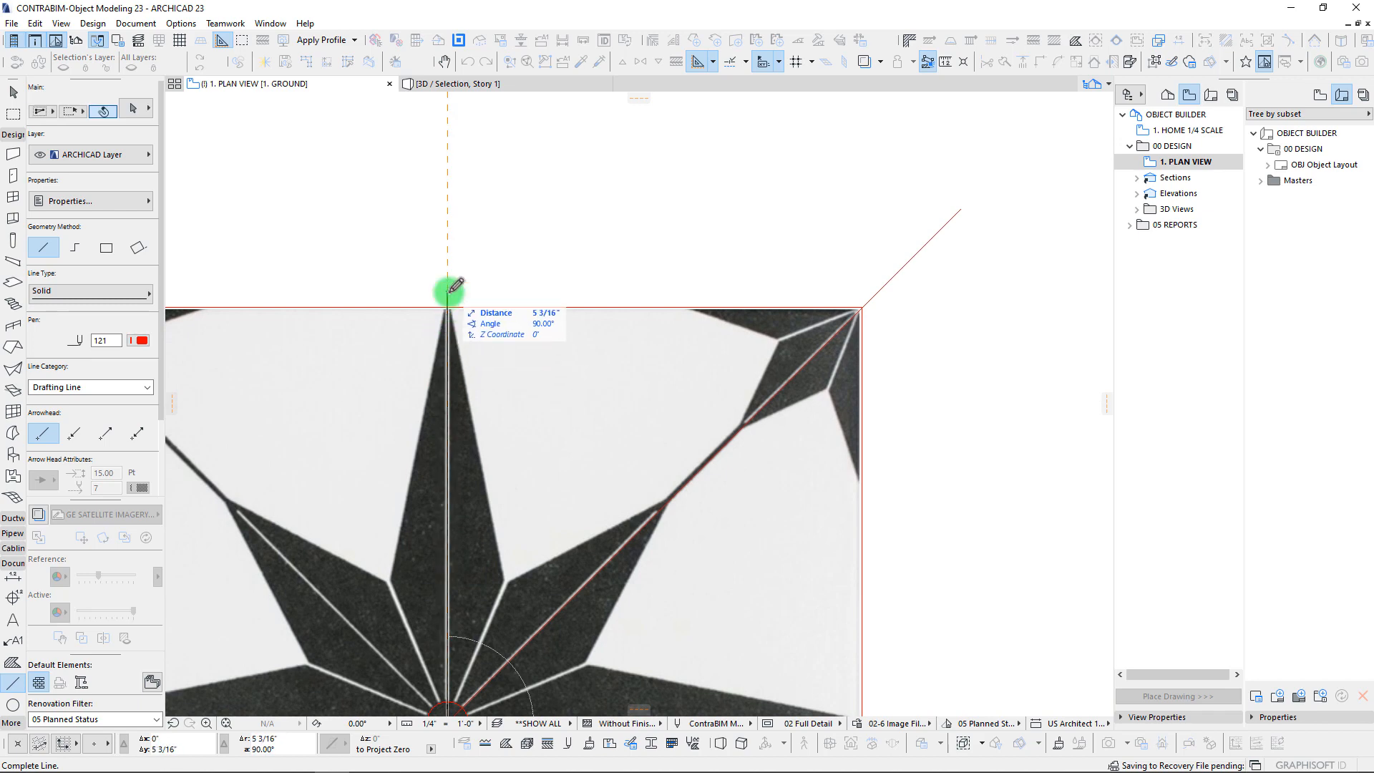
pyautogui.scroll(8, 448, 300)
pyautogui.click(460, 341)
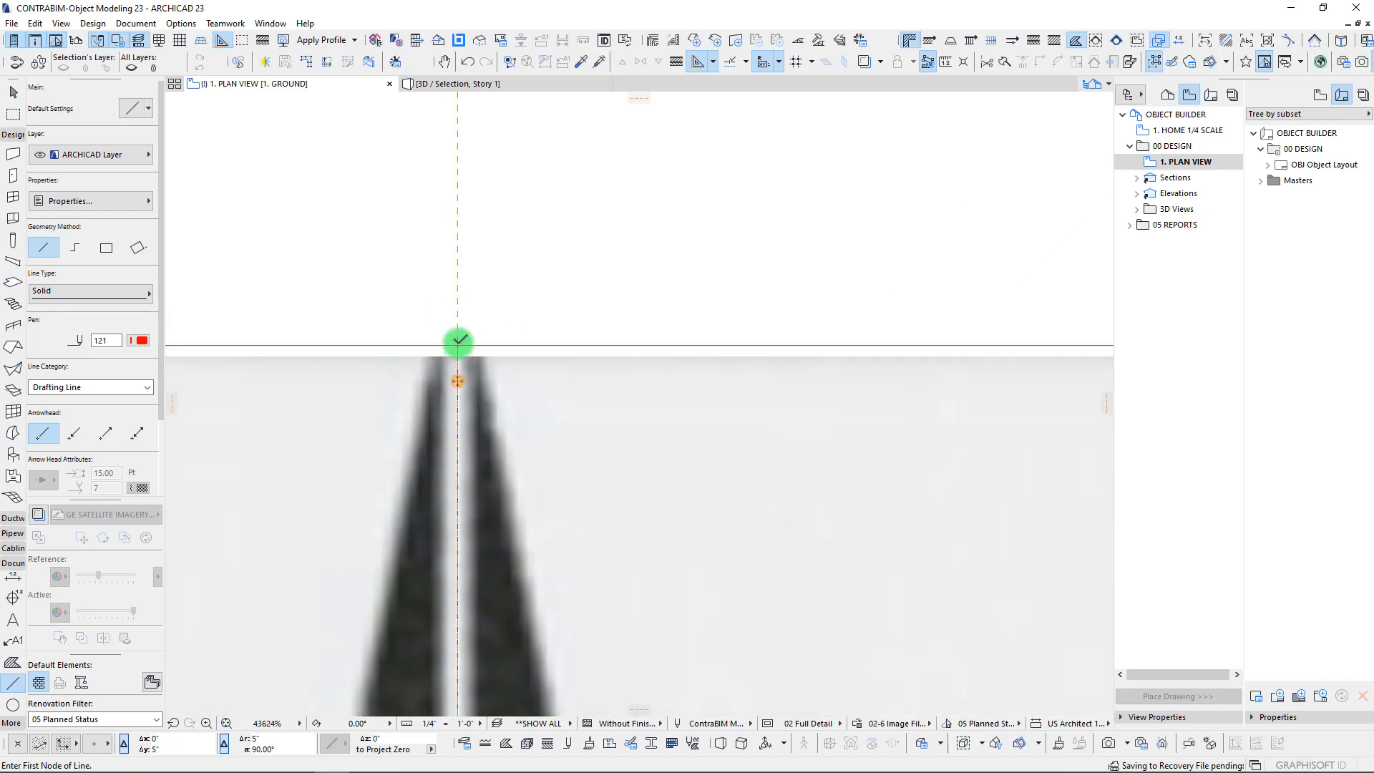
# Step: Try to draw a line about 1 7/8" long from the star's center to the notch between the upper and upper-right arms
pyautogui.scroll(-5, 485, 501)
pyautogui.scroll(6, 496, 430)
pyautogui.scroll(2, 496, 430)
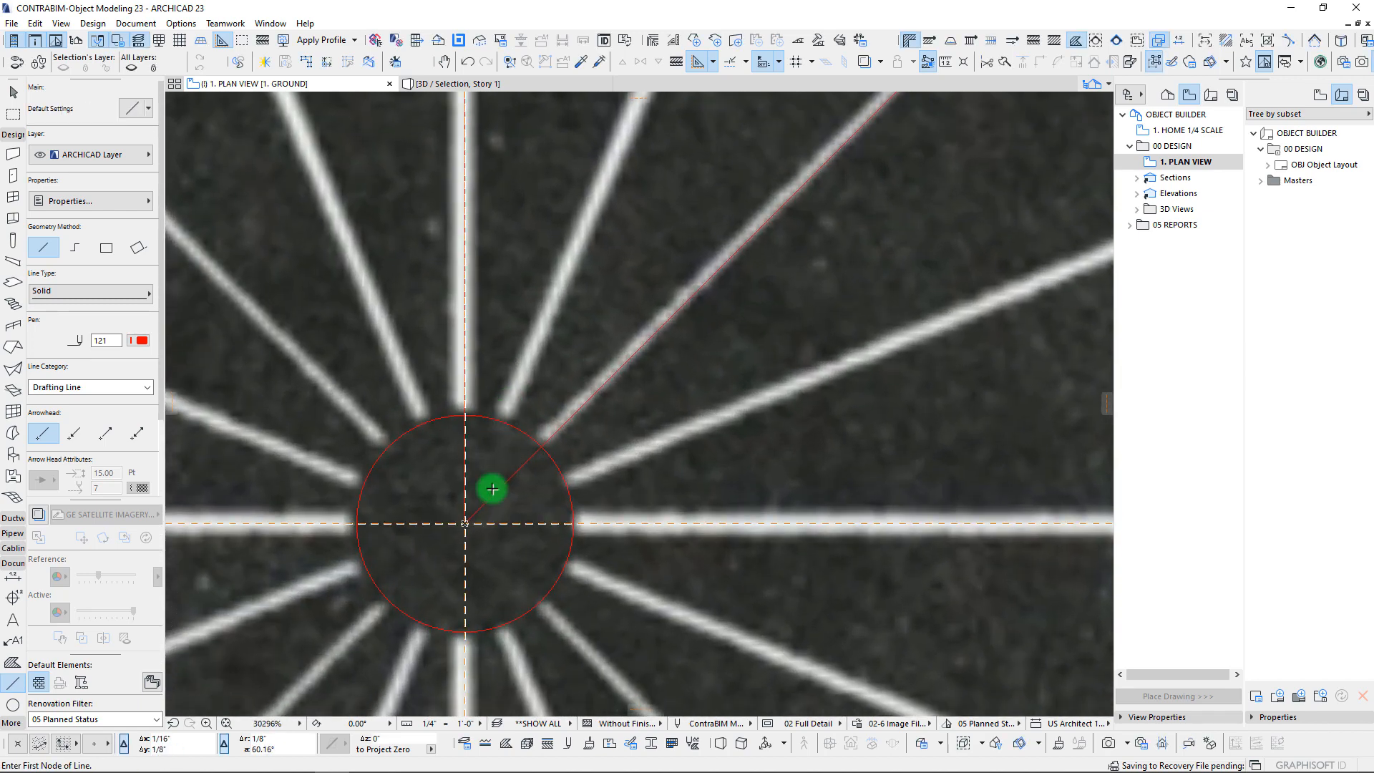
pyautogui.click(465, 523)
pyautogui.scroll(-3, 586, 191)
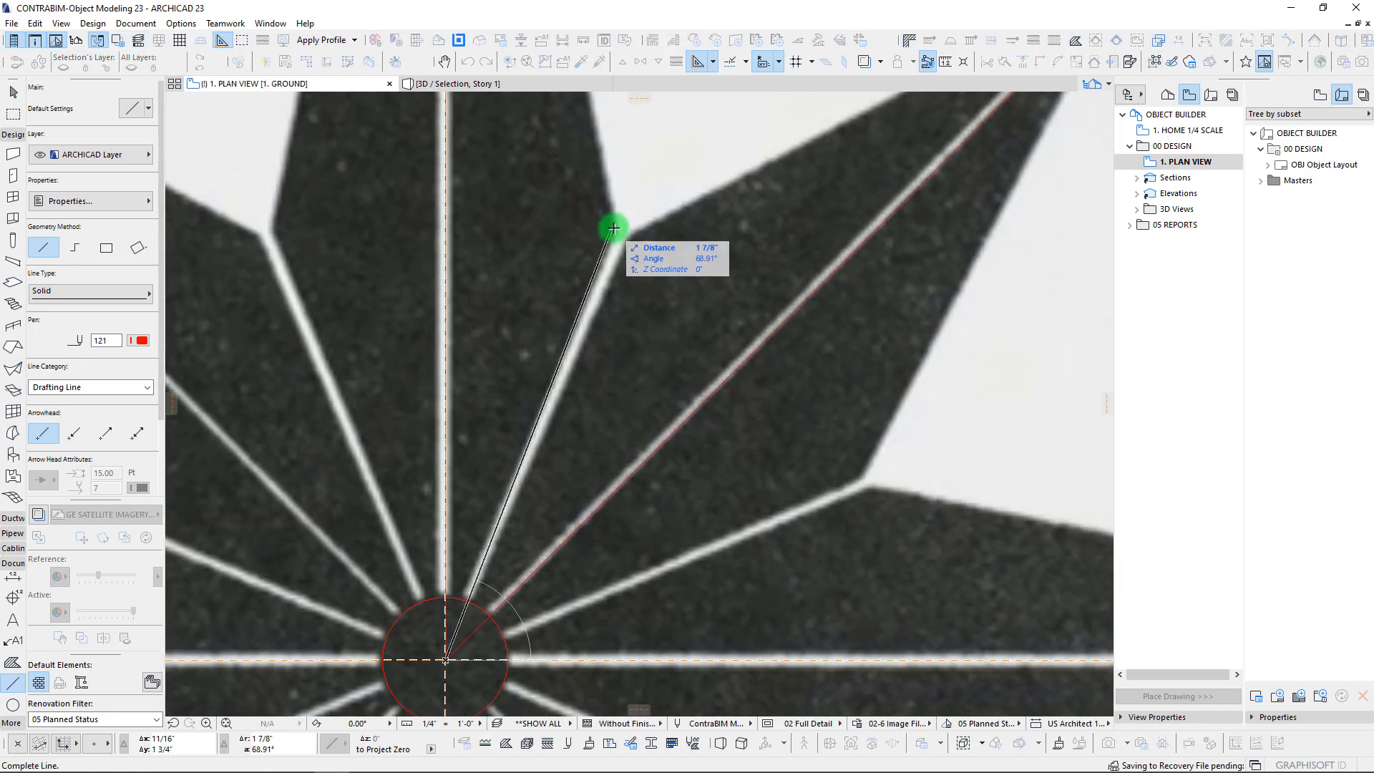
pyautogui.click(612, 244)
# Step: Try to draw a line about 1 7/16" long from the center circle to the notch between the upper and upper-right arms
pyautogui.scroll(2, 445, 572)
pyautogui.scroll(3, 445, 572)
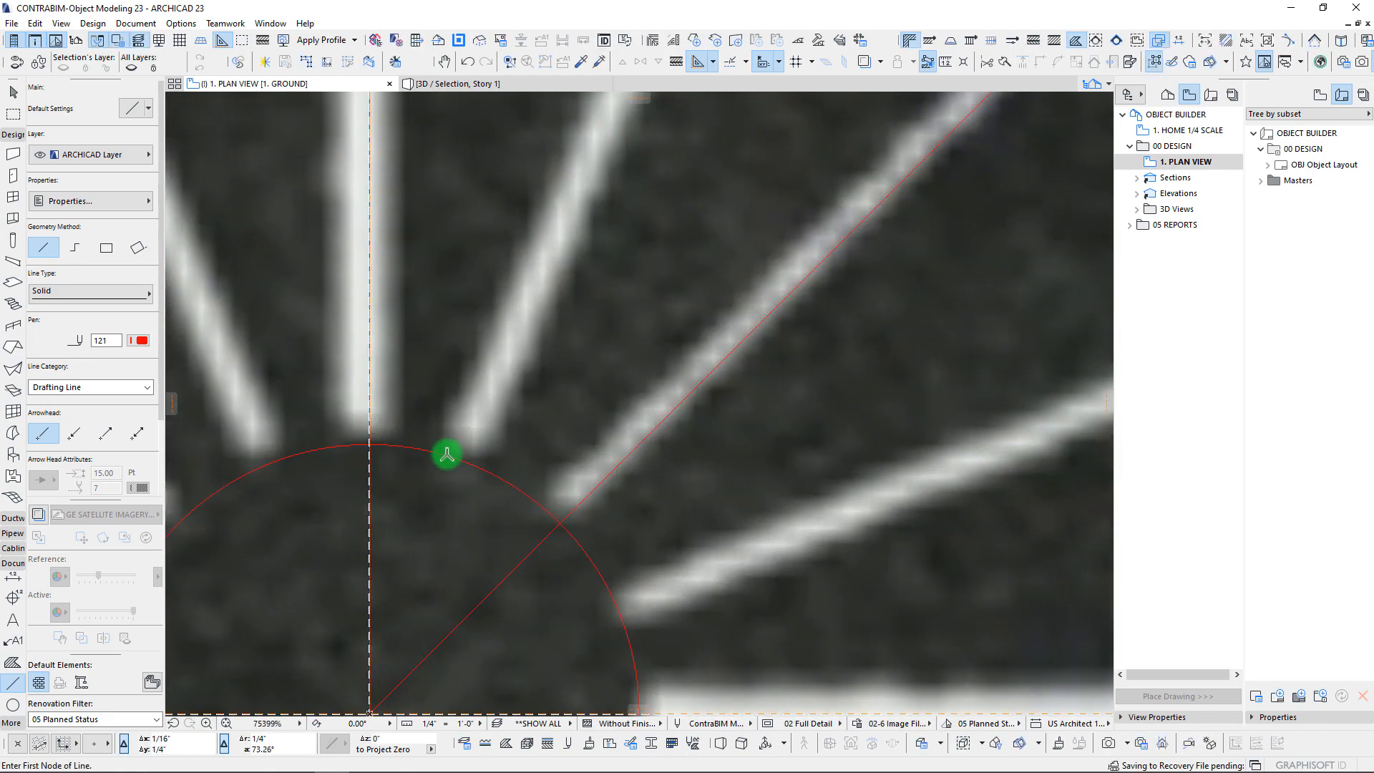
pyautogui.click(444, 456)
pyautogui.scroll(-3, 536, 346)
pyautogui.scroll(3, 473, 386)
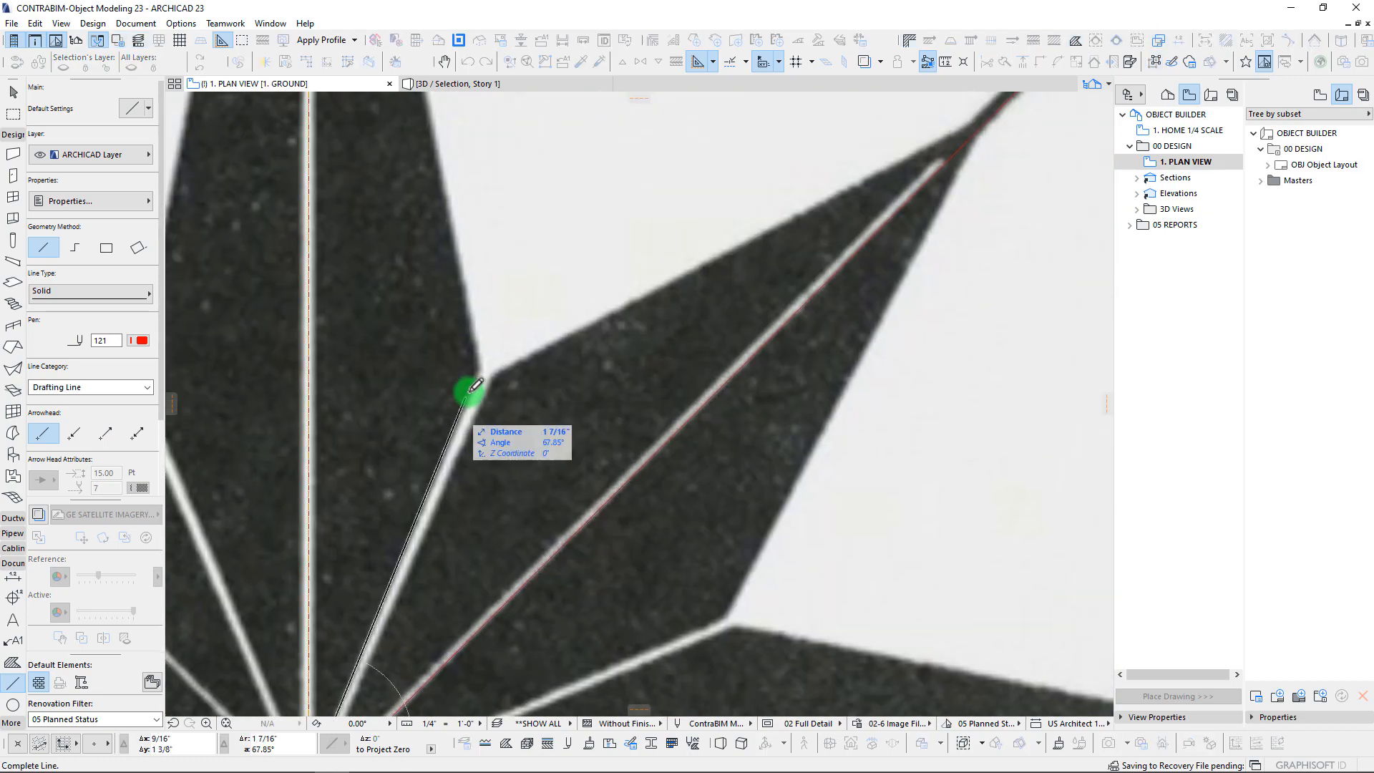
pyautogui.click(469, 391)
# Step: Draw a vertical line about 4 3/4" long from the center circle to the outline's upper edge, along the white line's right side
pyautogui.scroll(-3, 488, 320)
pyautogui.scroll(5, 507, 338)
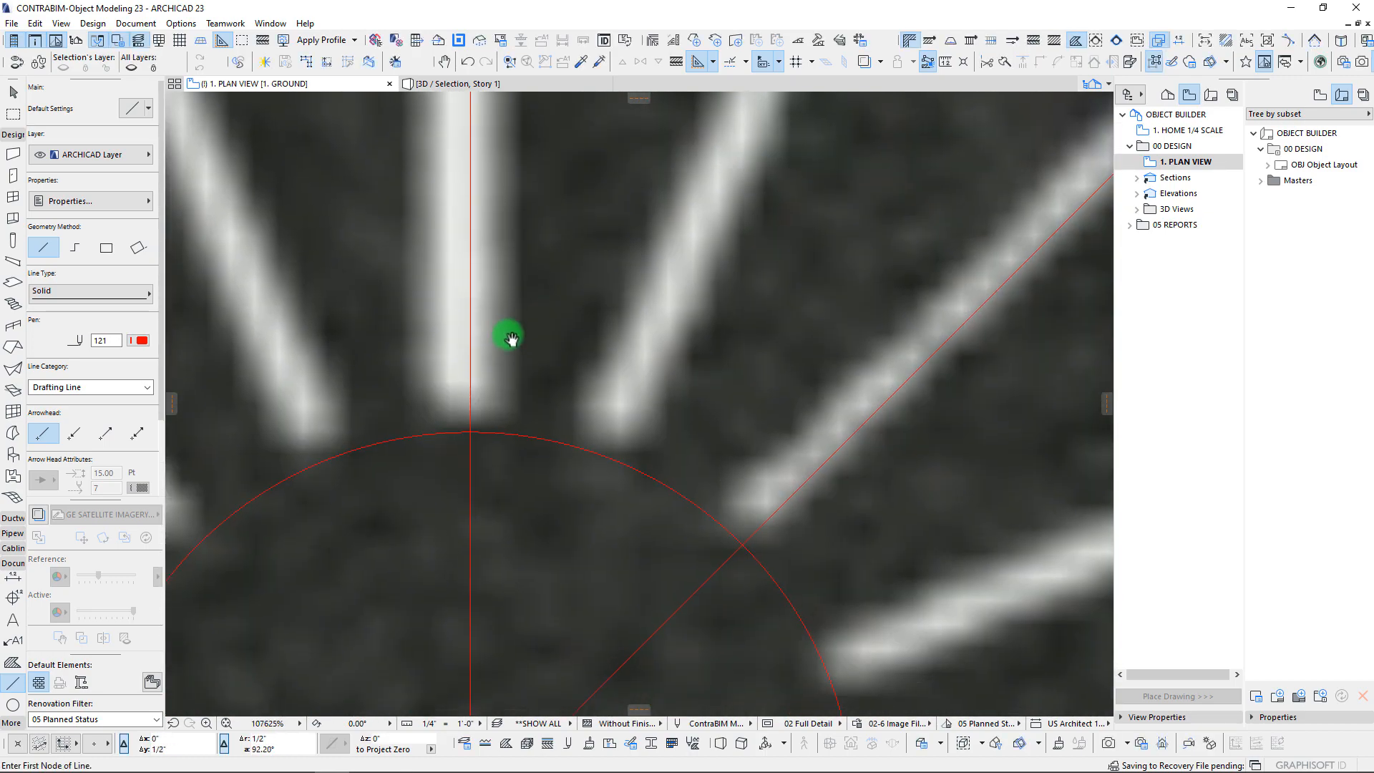
pyautogui.click(470, 433)
pyautogui.scroll(-3, 559, 190)
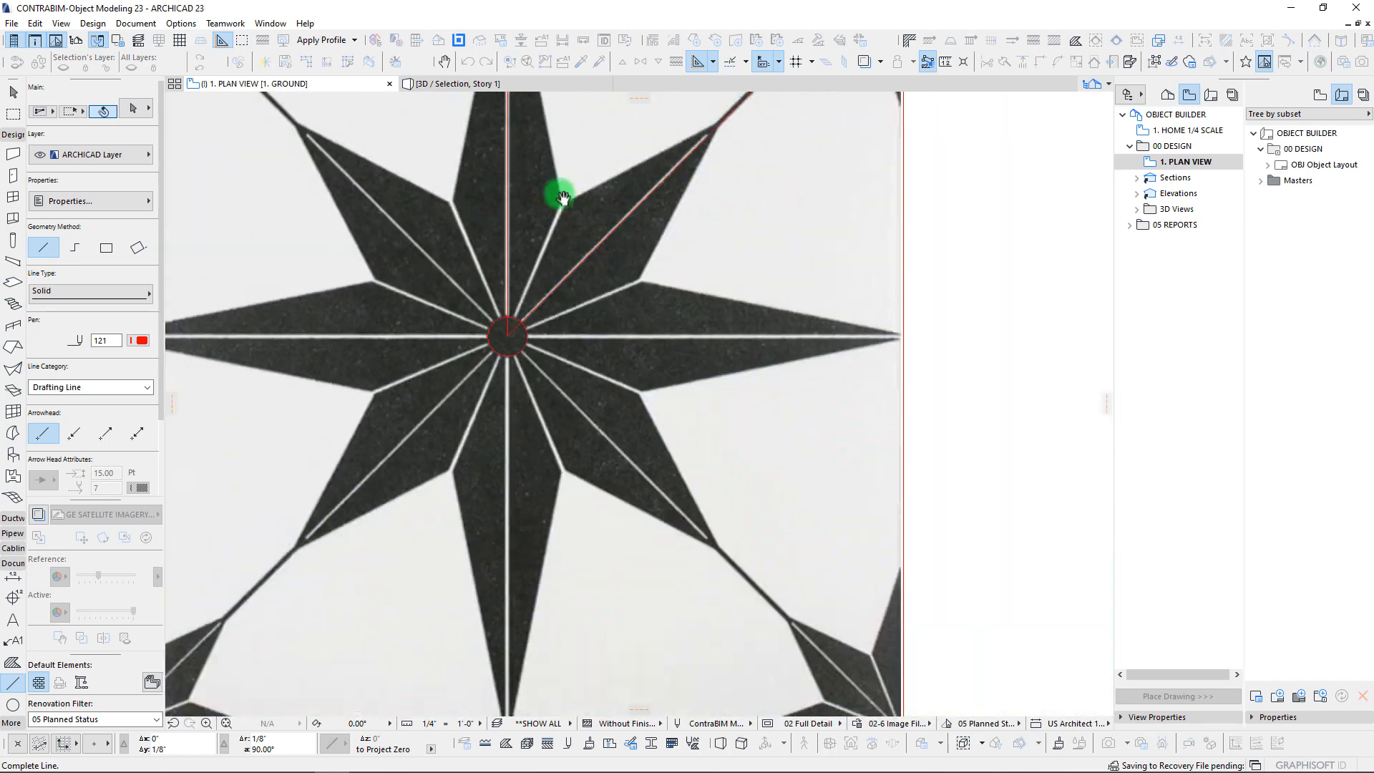
pyautogui.scroll(5, 466, 269)
pyautogui.scroll(2, 453, 301)
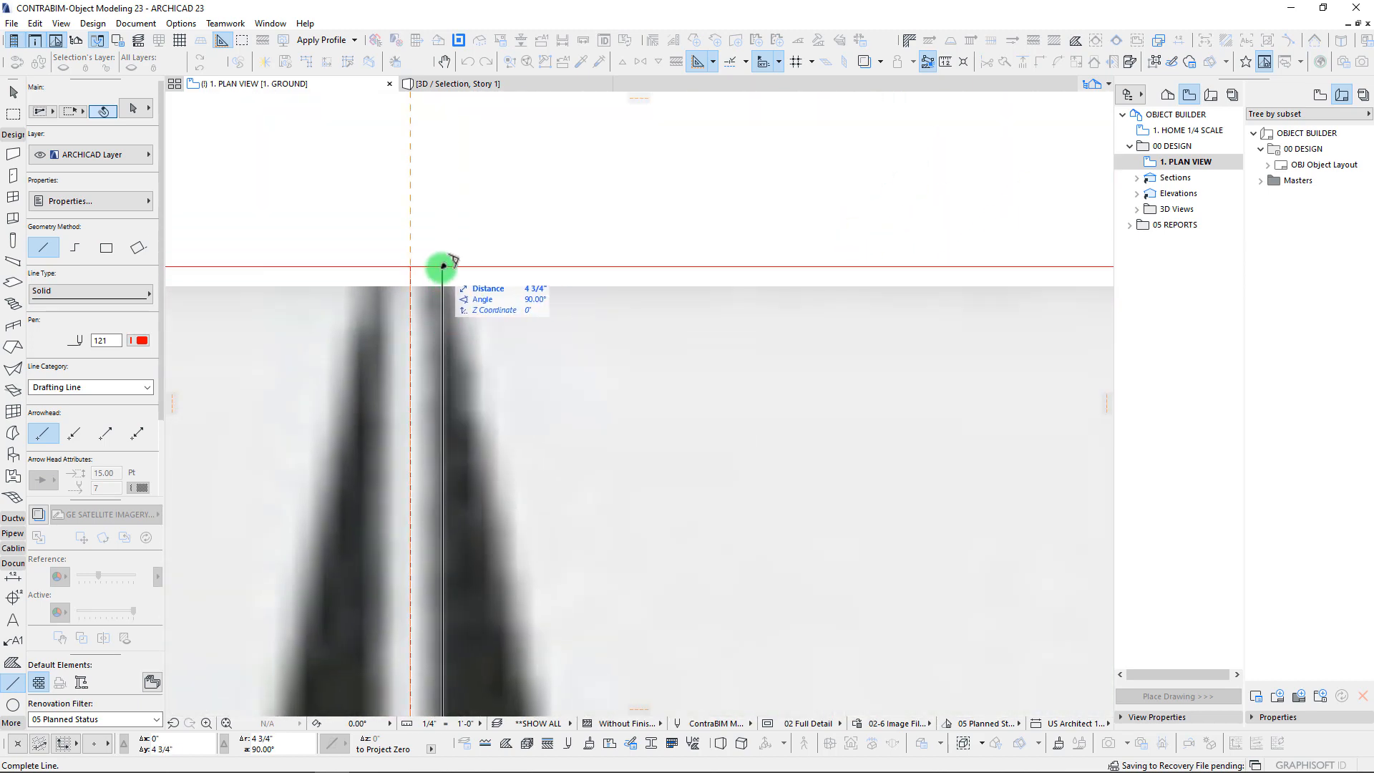
pyautogui.click(446, 265)
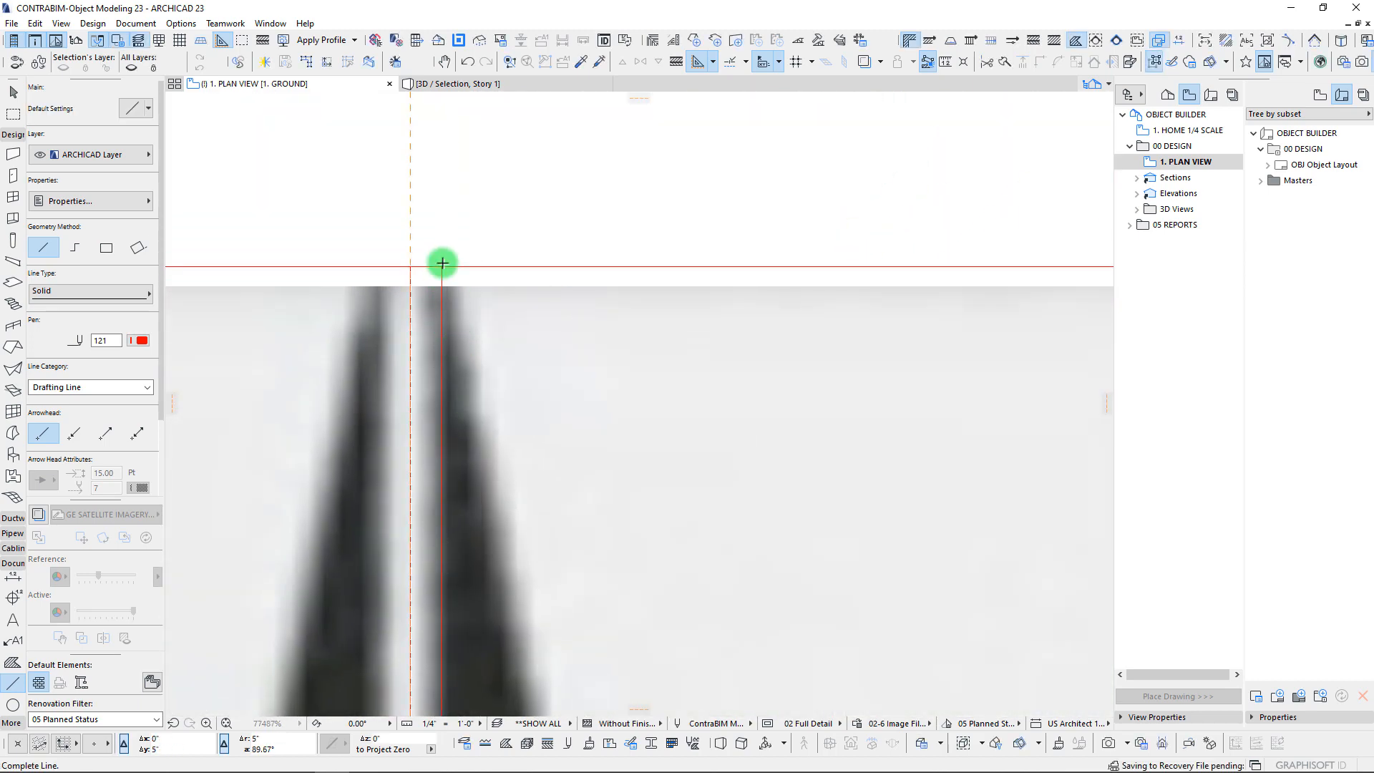
pyautogui.click(442, 263)
pyautogui.press('Escape')
# Step: Draw the upper arm's right edge about 3 3/8" long from the outline's upper edge down to the notch
pyautogui.click(442, 267)
pyautogui.scroll(-5, 475, 495)
pyautogui.moveTo(530, 659); pyautogui.dragTo(482, 135, button='middle')
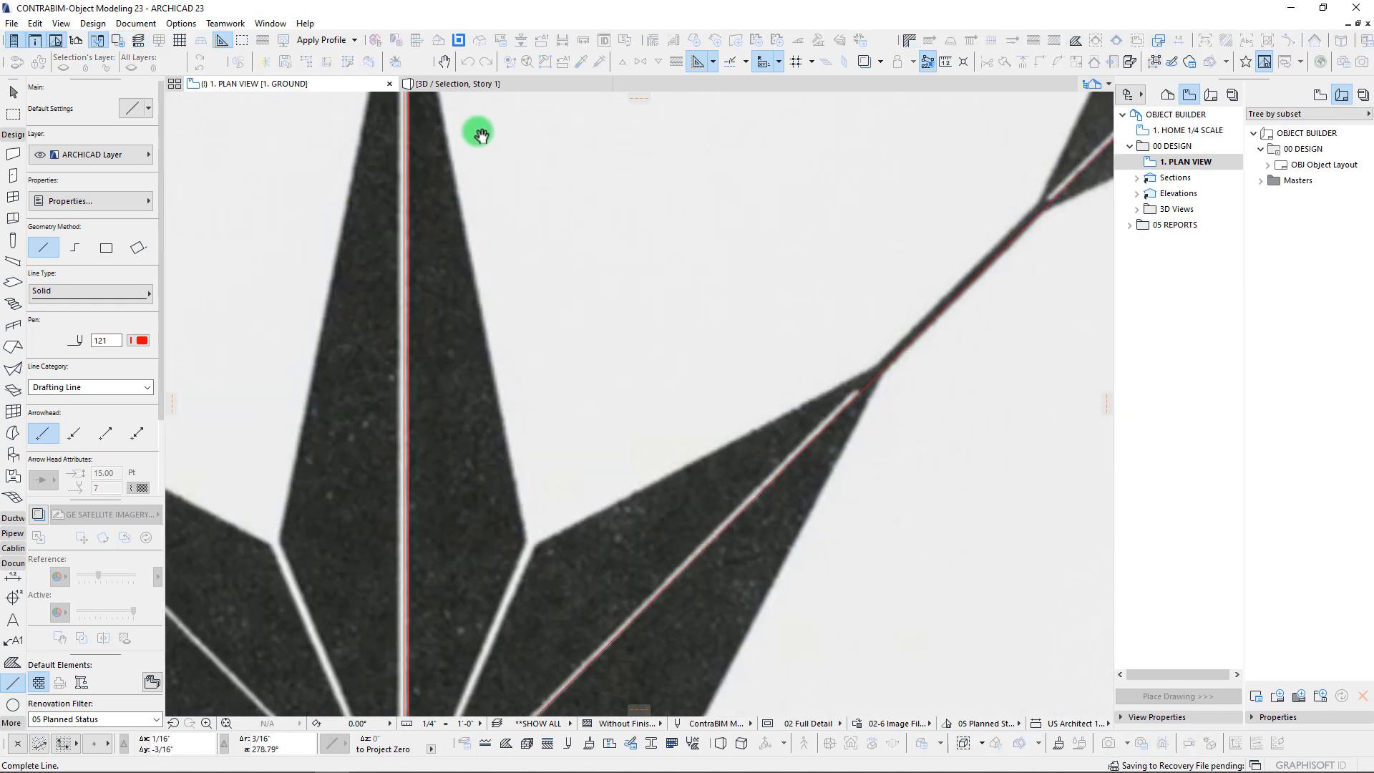
pyautogui.scroll(4, 506, 528)
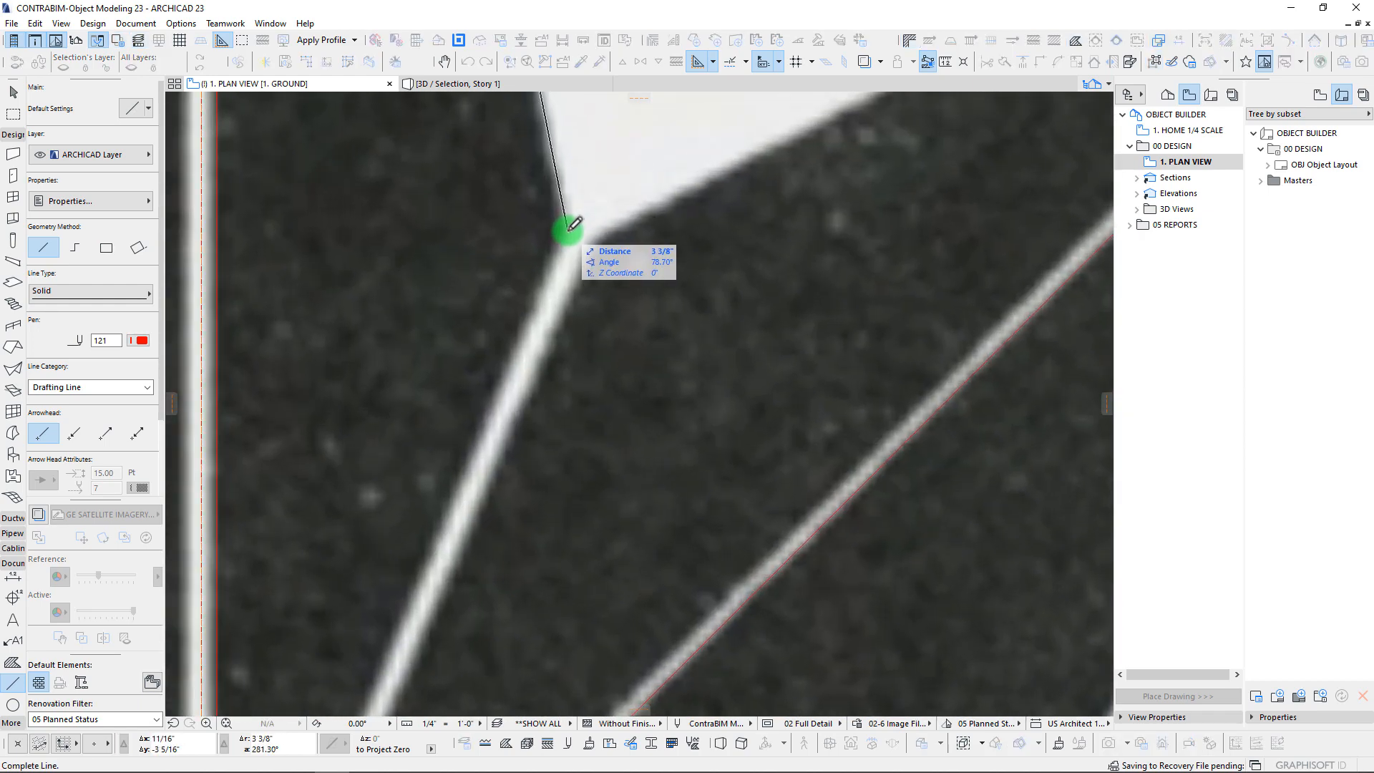
pyautogui.click(567, 230)
# Step: Draw a line about 1 5/8" long from the notch to the center circle, along the inclined white line's left side
pyautogui.click(567, 230)
pyautogui.scroll(-4, 440, 537)
pyautogui.moveTo(440, 537); pyautogui.dragTo(519, 172, button='middle')
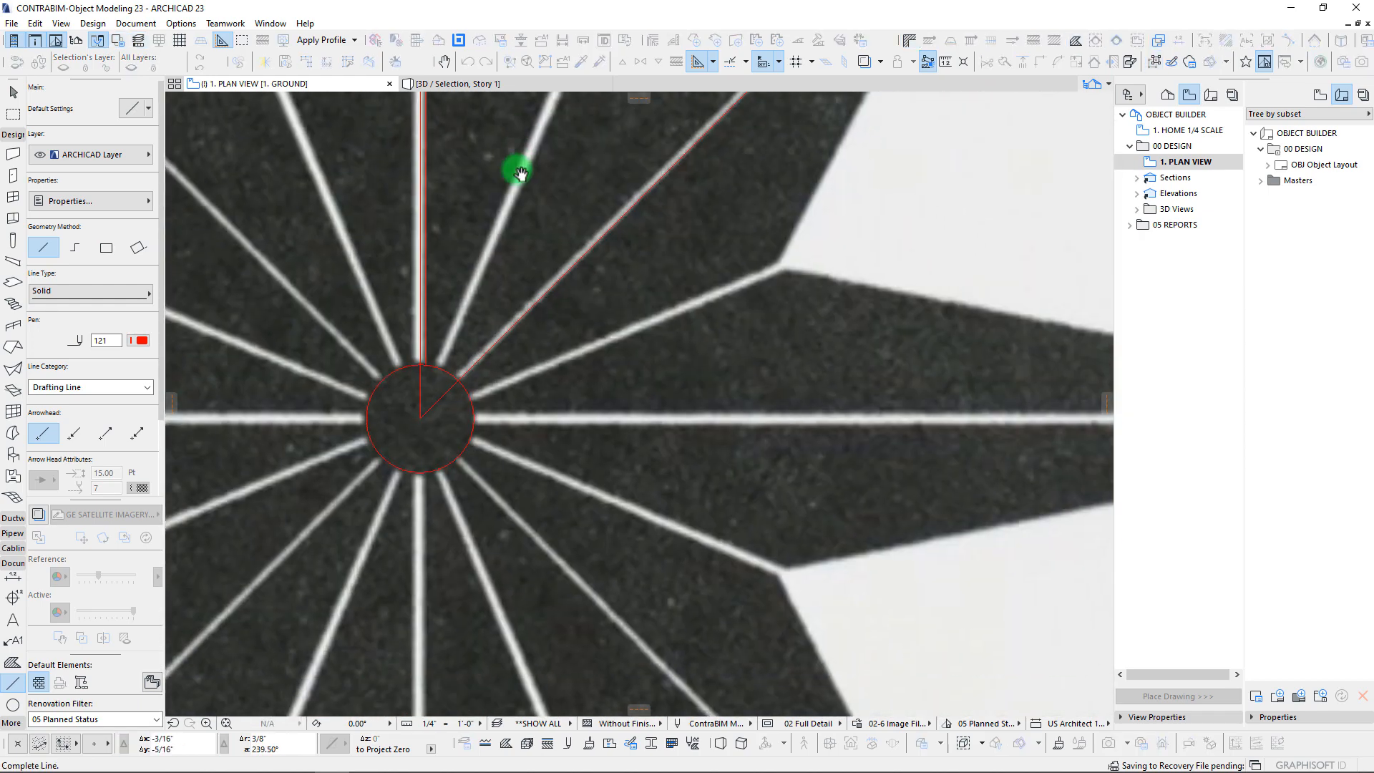
pyautogui.scroll(1, 421, 372)
pyautogui.scroll(4, 427, 366)
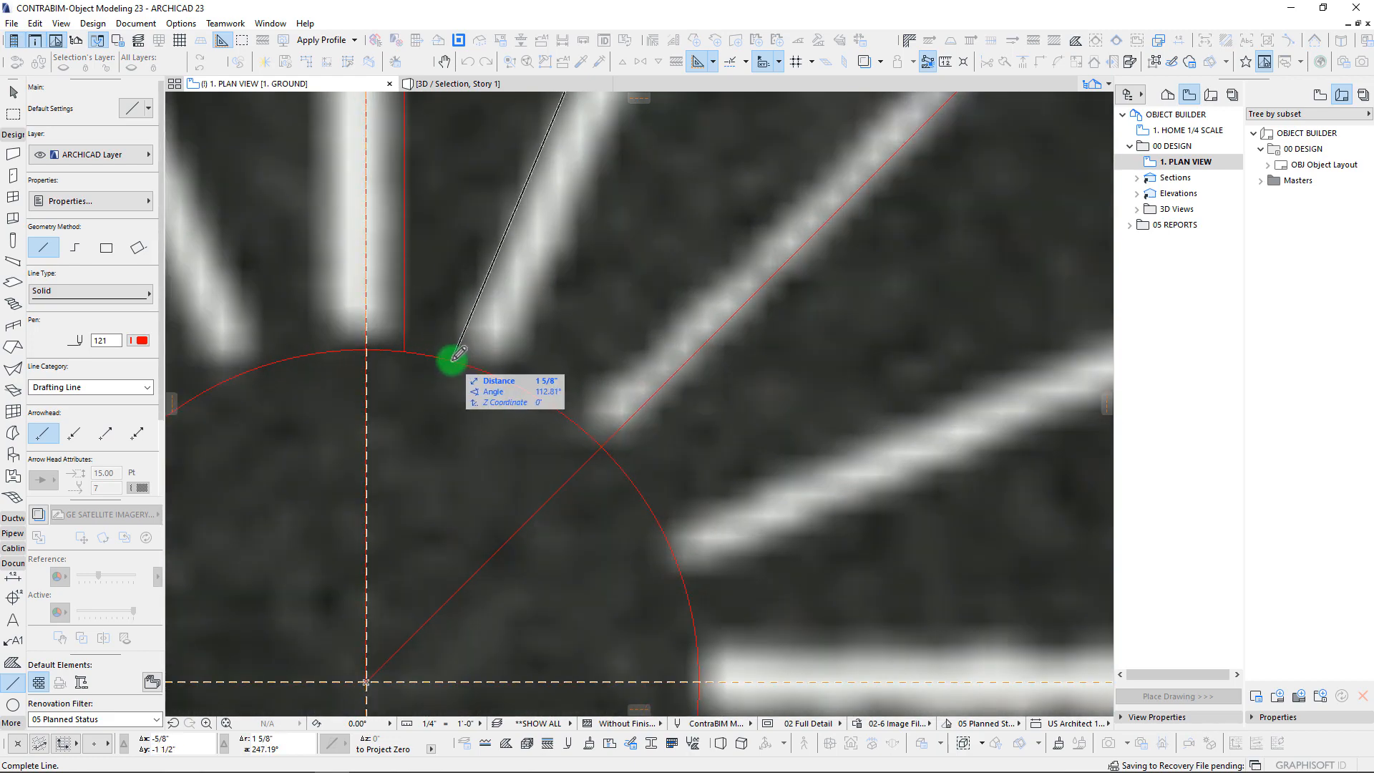
pyautogui.click(459, 353)
# Step: Select the inclined line and the adjoining upper arm edge and examine how they follow the tile image
pyautogui.scroll(-5, 448, 375)
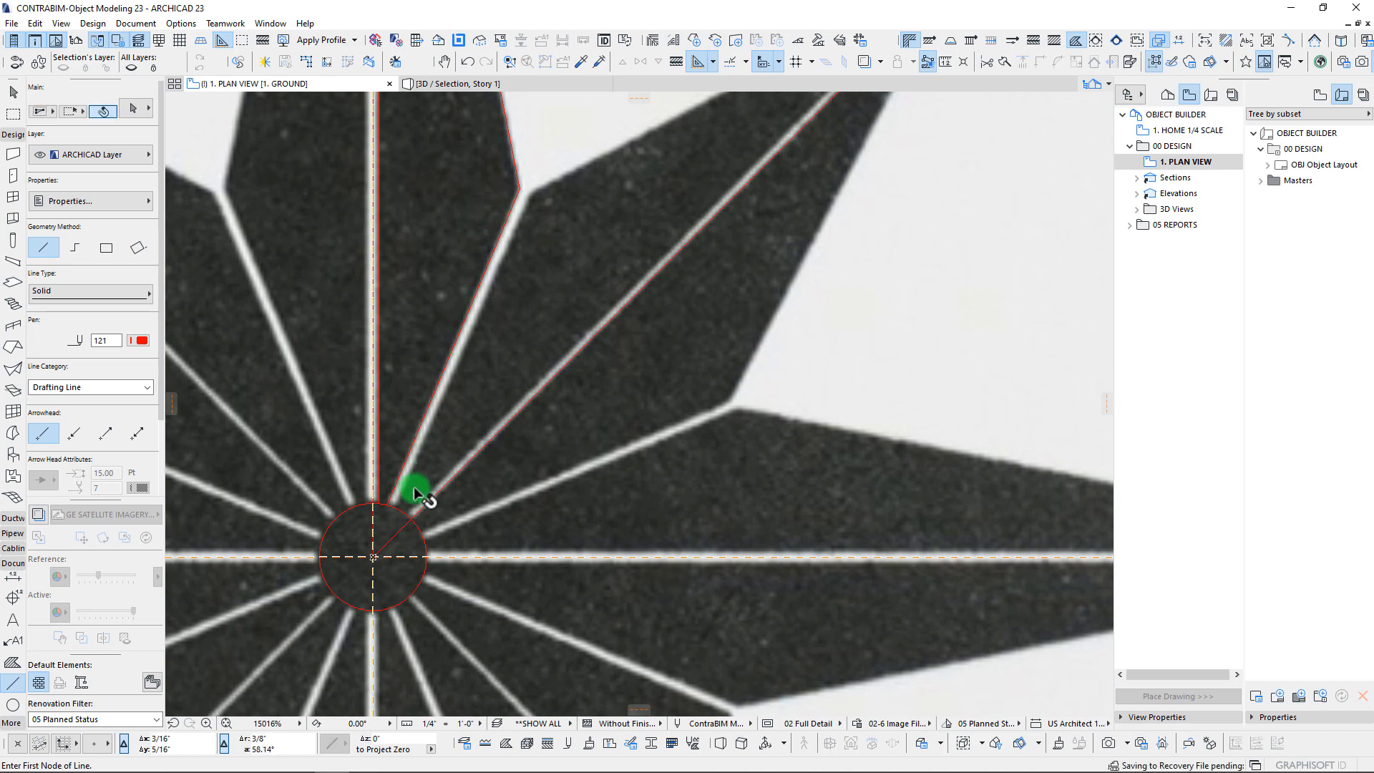
pyautogui.scroll(-3, 371, 572)
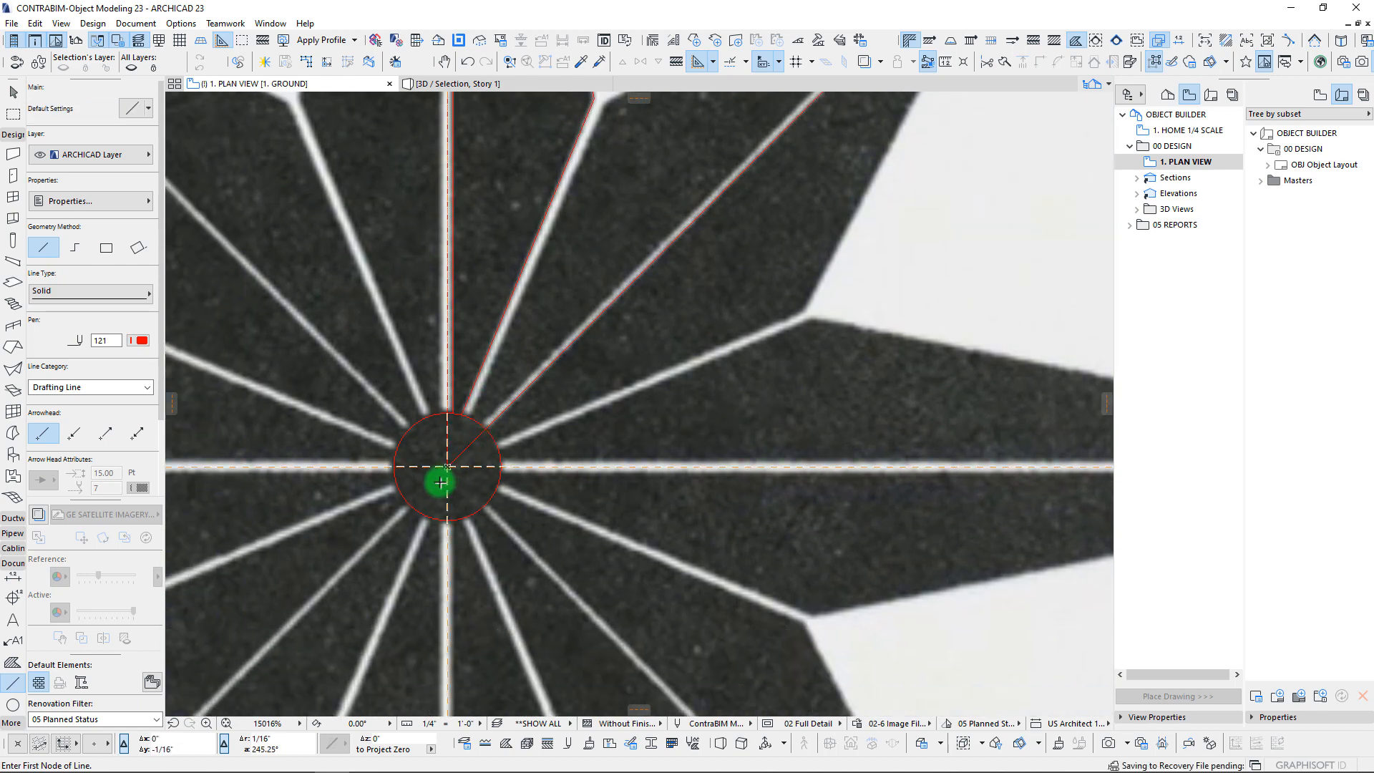
pyautogui.moveTo(523, 328); pyautogui.dragTo(525, 454, button='middle')
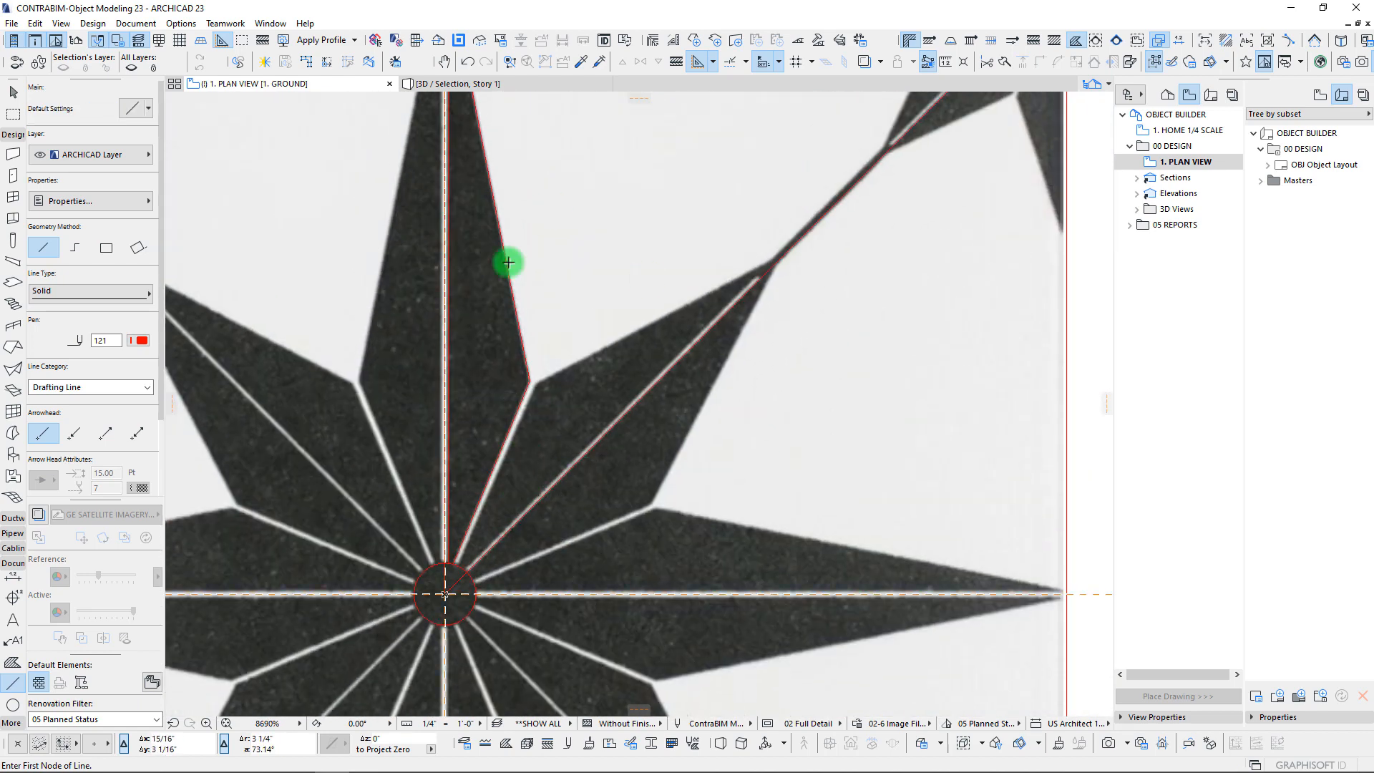
pyautogui.scroll(3, 501, 422)
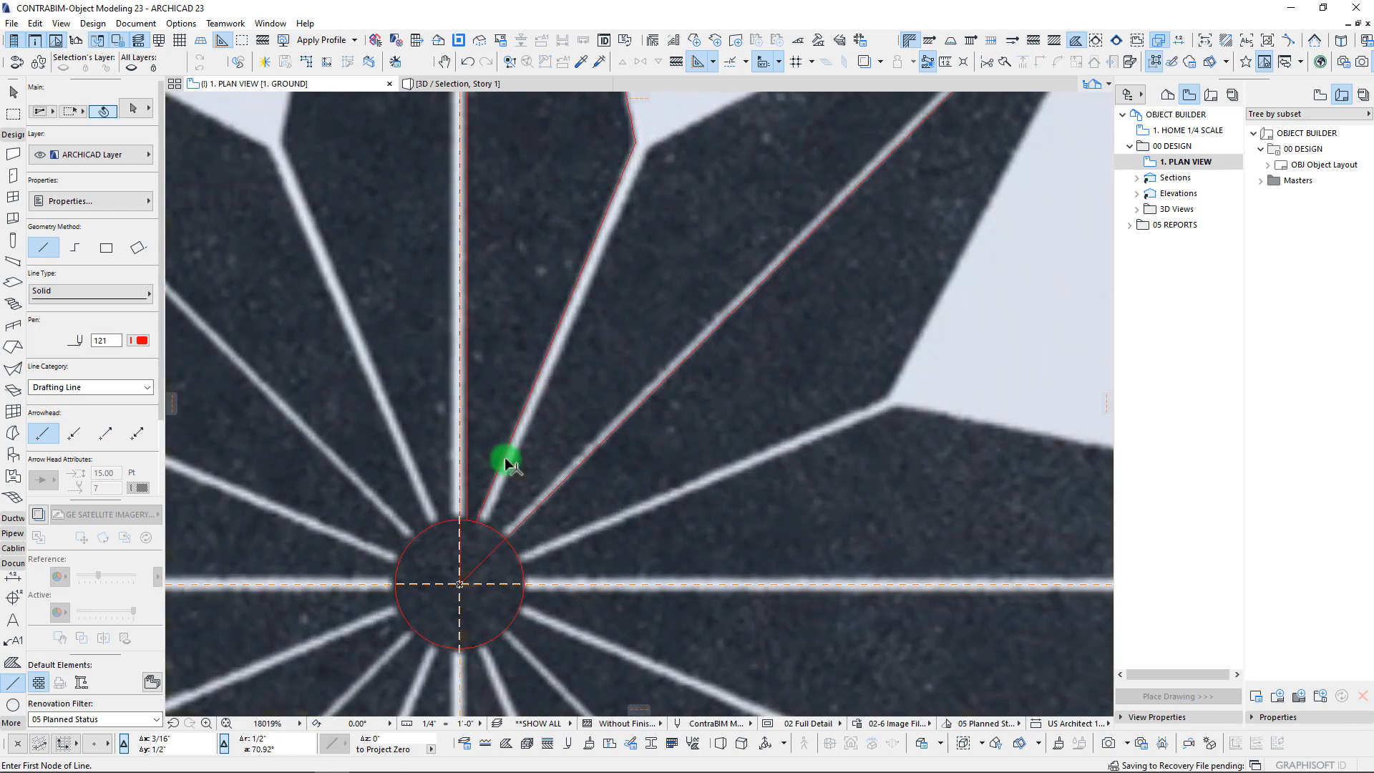
pyautogui.keyDown('shift'); pyautogui.click(505, 458); pyautogui.keyUp('shift')
pyautogui.scroll(-4, 524, 434)
pyautogui.moveTo(547, 398); pyautogui.dragTo(525, 490, button='middle')
pyautogui.moveTo(559, 446); pyautogui.dragTo(564, 355, button='middle')
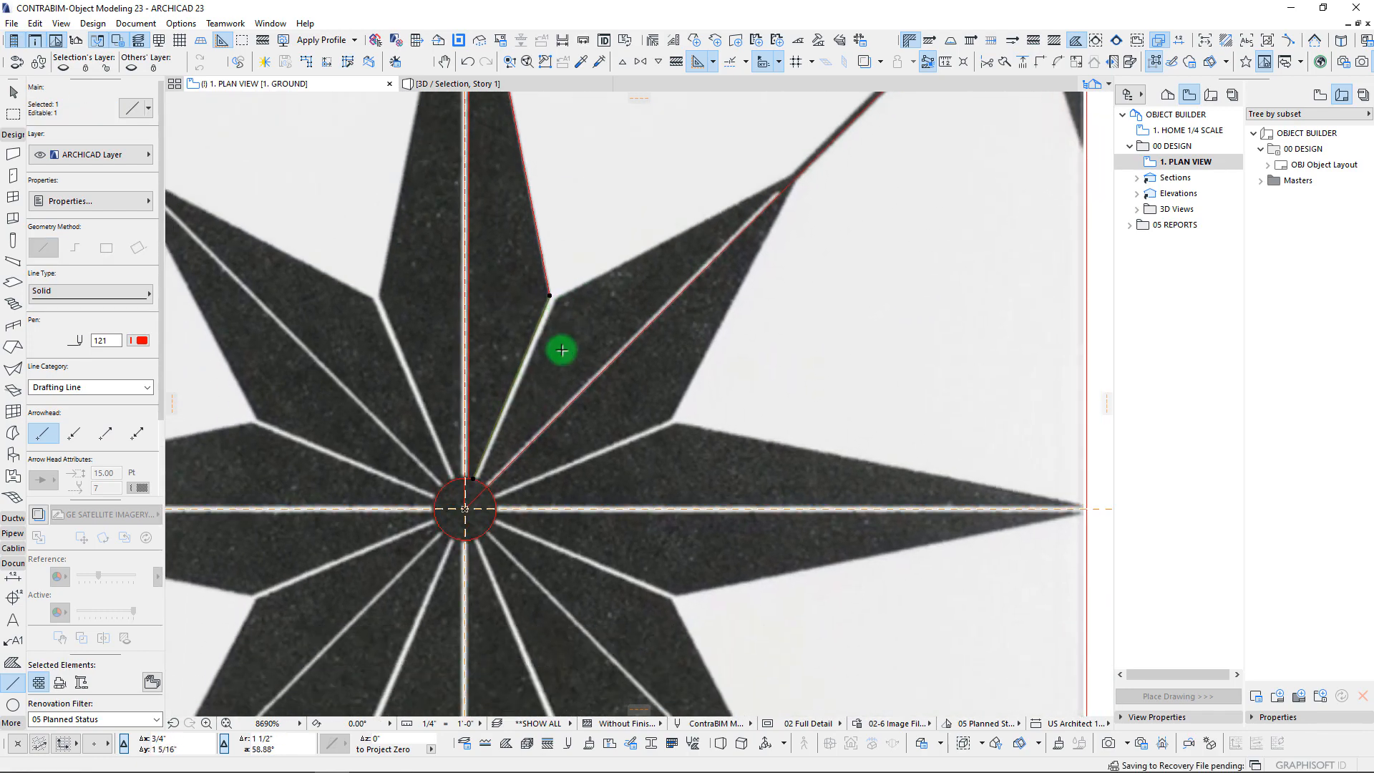
pyautogui.scroll(3, 523, 387)
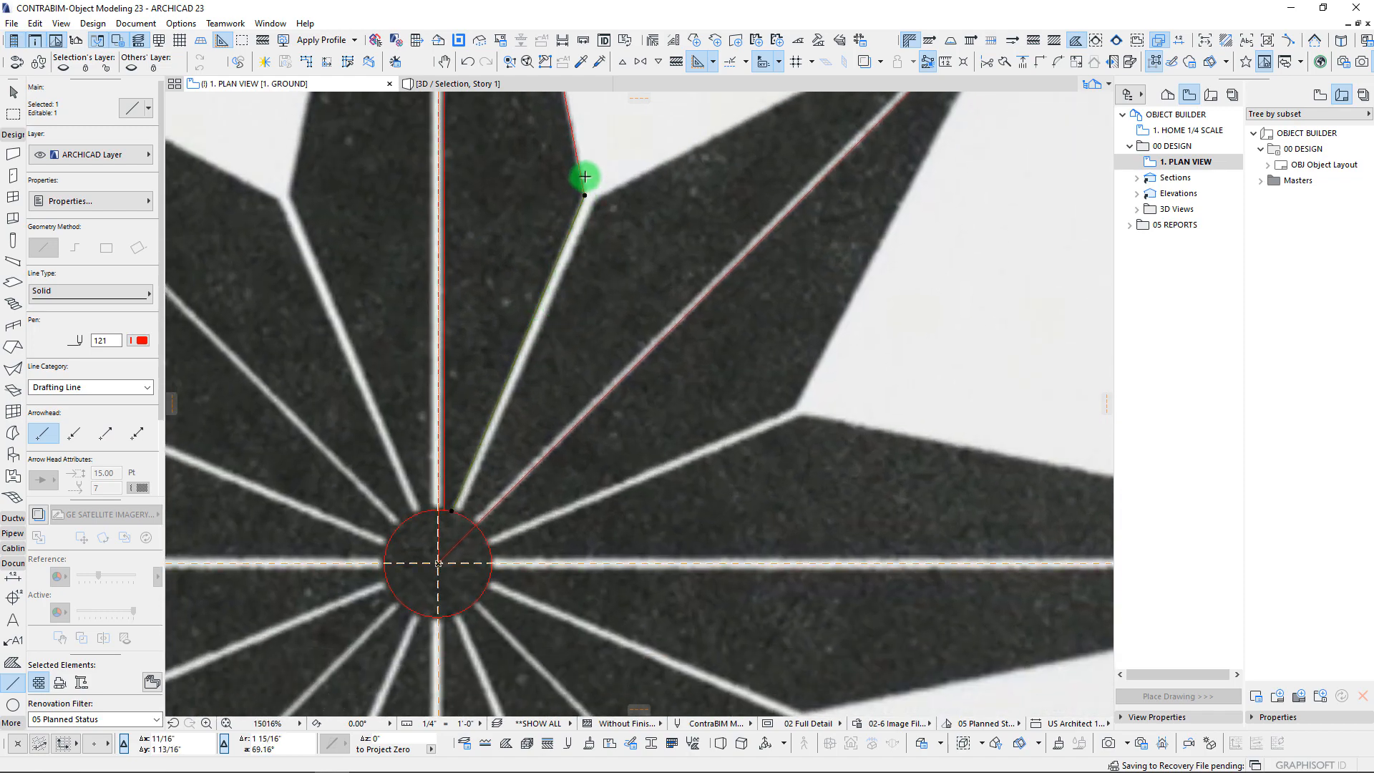
pyautogui.scroll(-5, 567, 301)
pyautogui.scroll(5, 527, 341)
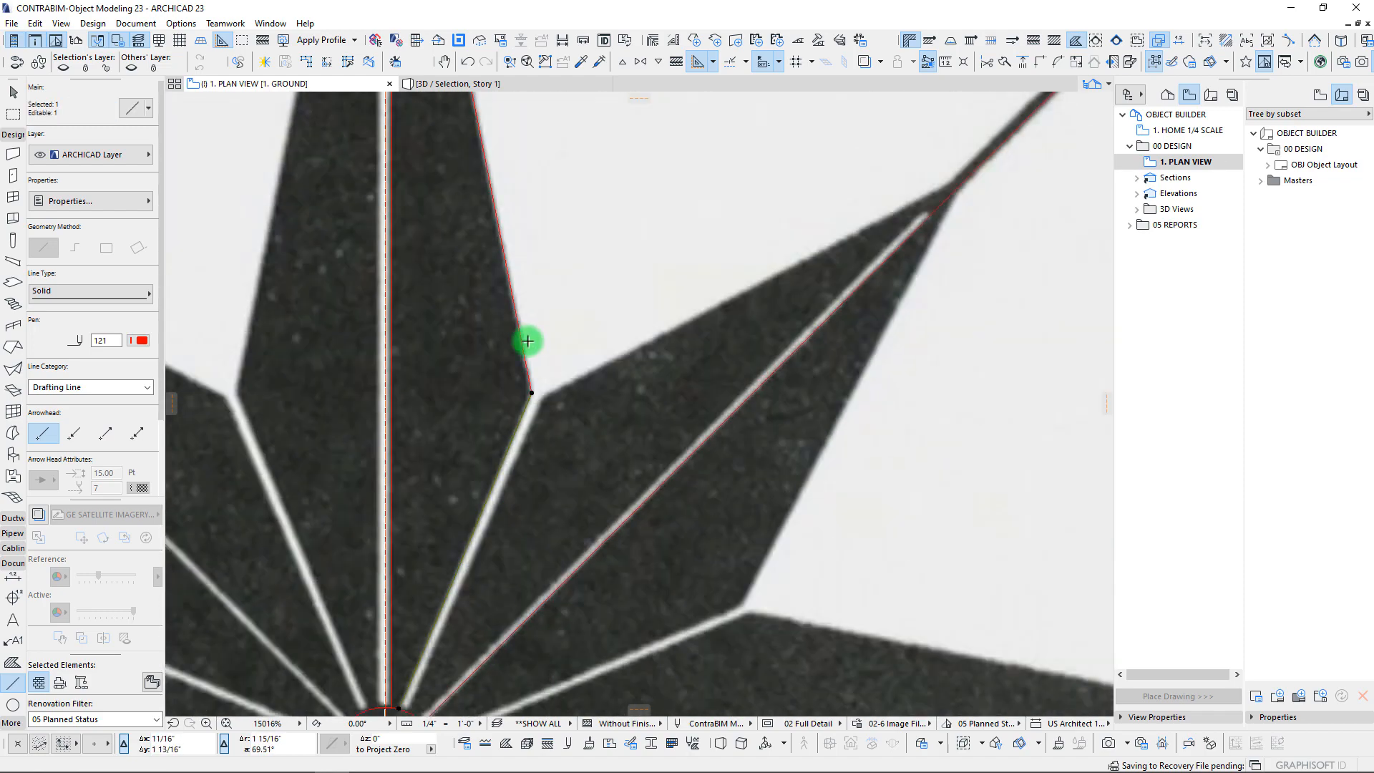
pyautogui.keyDown('shift'); pyautogui.click(522, 341); pyautogui.keyUp('shift')
pyautogui.moveTo(581, 492); pyautogui.dragTo(591, 301, button='middle')
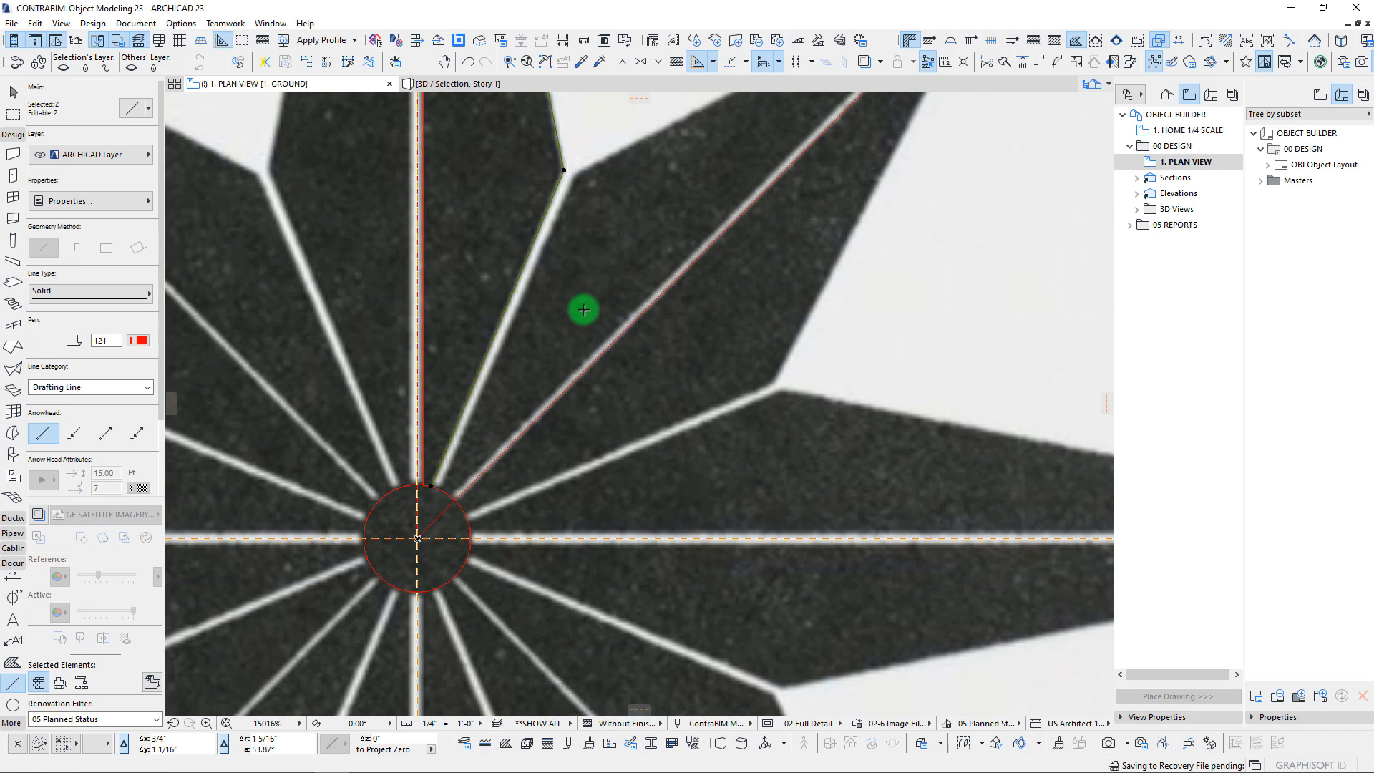
pyautogui.scroll(4, 472, 415)
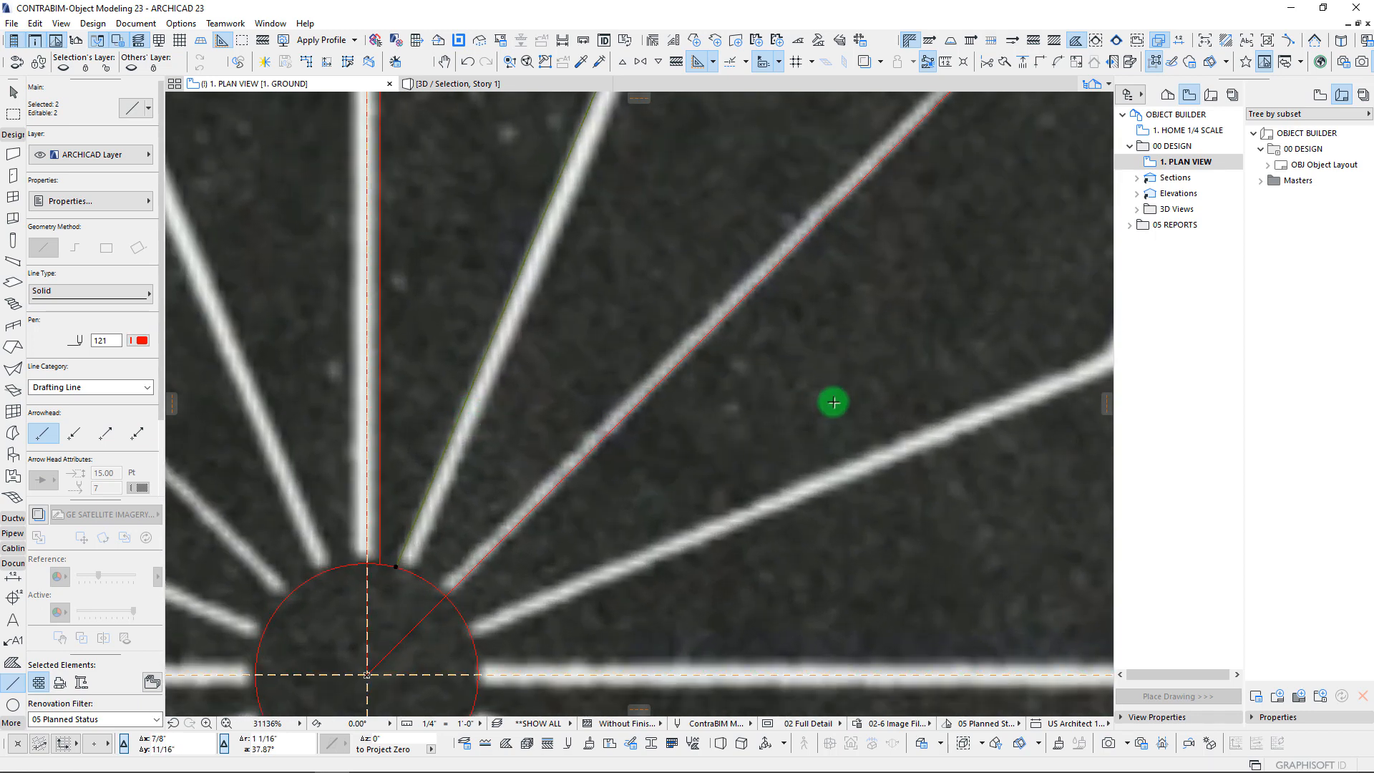
# Step: Place a guide line on the traced inclined line and offset it about 1/16" so it passes through the star's center
pyautogui.moveTo(1107, 403); pyautogui.dragTo(427, 366)
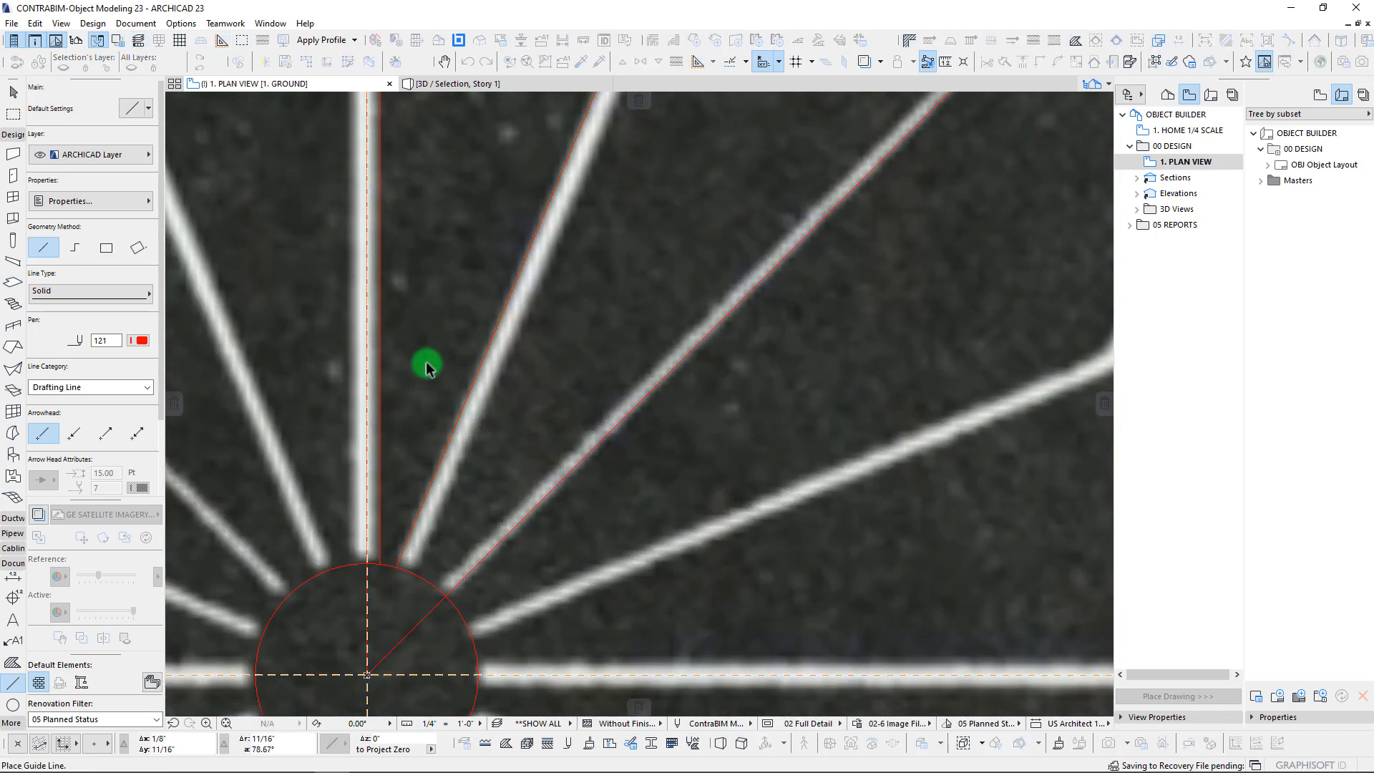
pyautogui.click(483, 354)
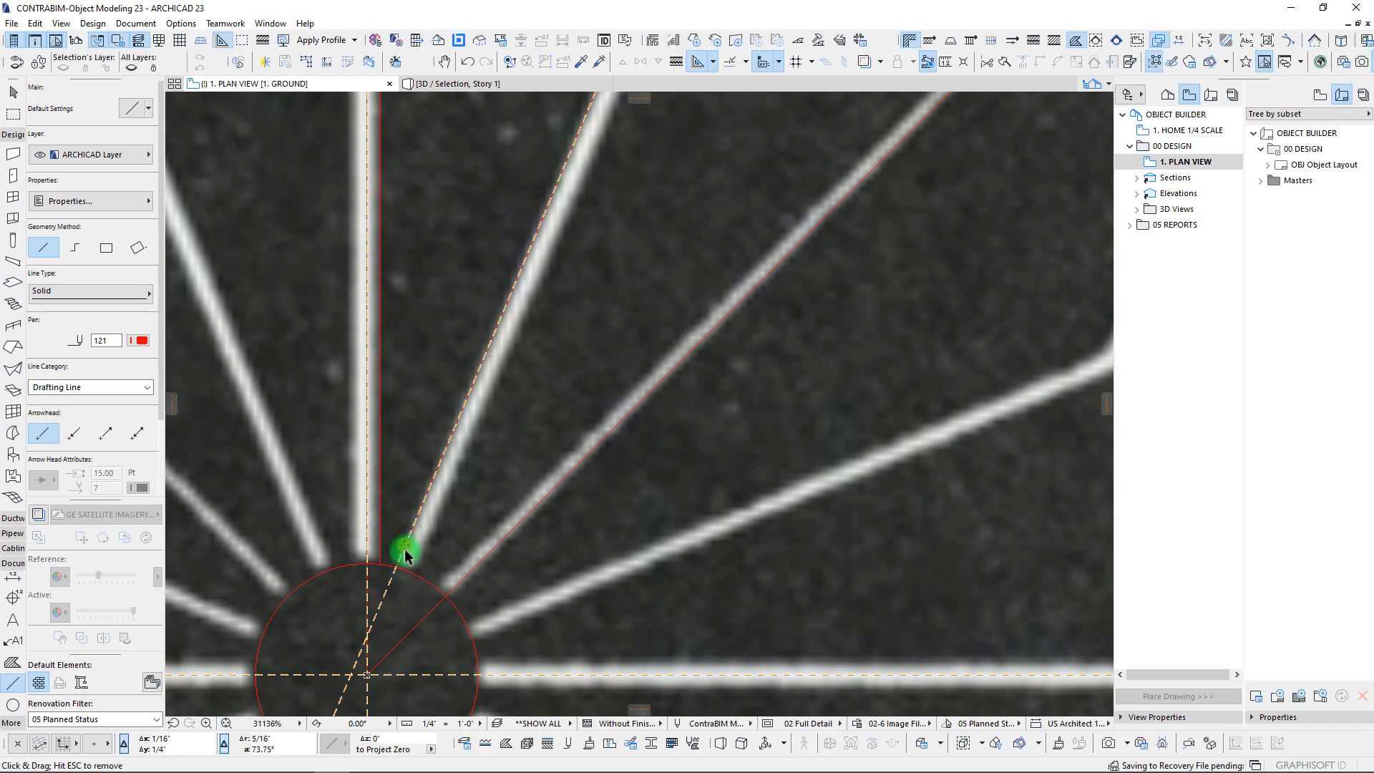
pyautogui.moveTo(415, 552); pyautogui.dragTo(426, 549)
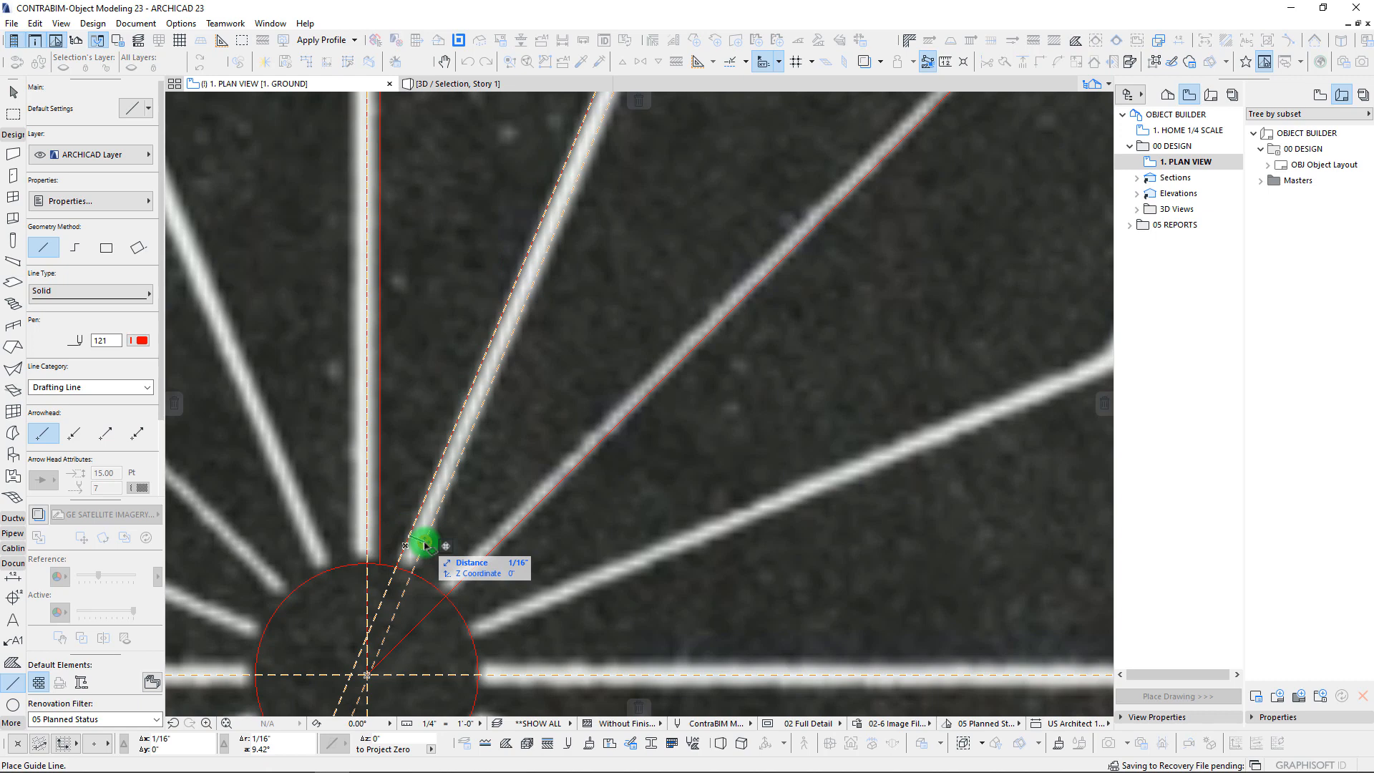
pyautogui.click(426, 547)
# Step: Draw a line about 1 9/16" long along the inclined guide from the center circle to the upper-right arm's corner at the notch
pyautogui.scroll(-3, 420, 551)
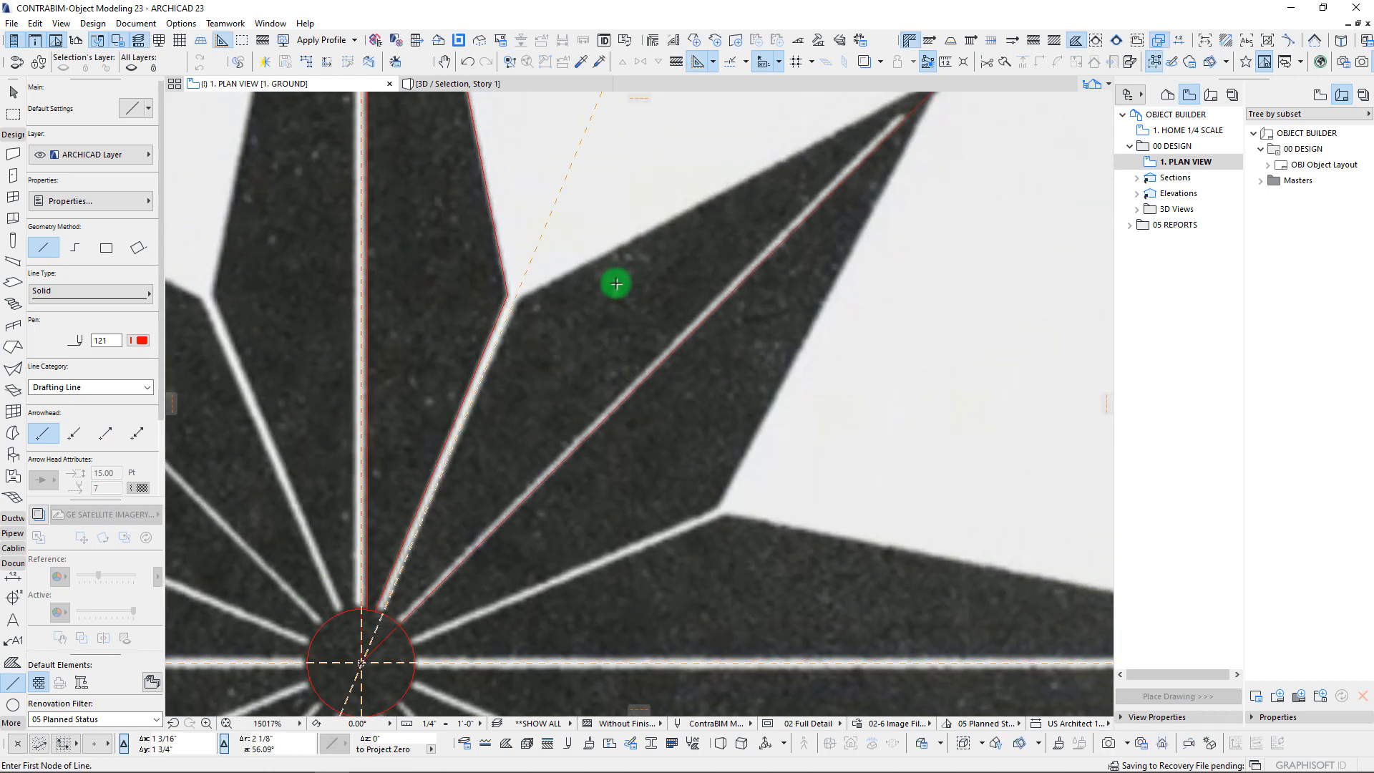
pyautogui.moveTo(616, 284)
pyautogui.mouseDown(button='middle')
pyautogui.moveTo(502, 453)
pyautogui.moveTo(614, 290)
pyautogui.mouseUp(button='middle')
pyautogui.scroll(3, 419, 584)
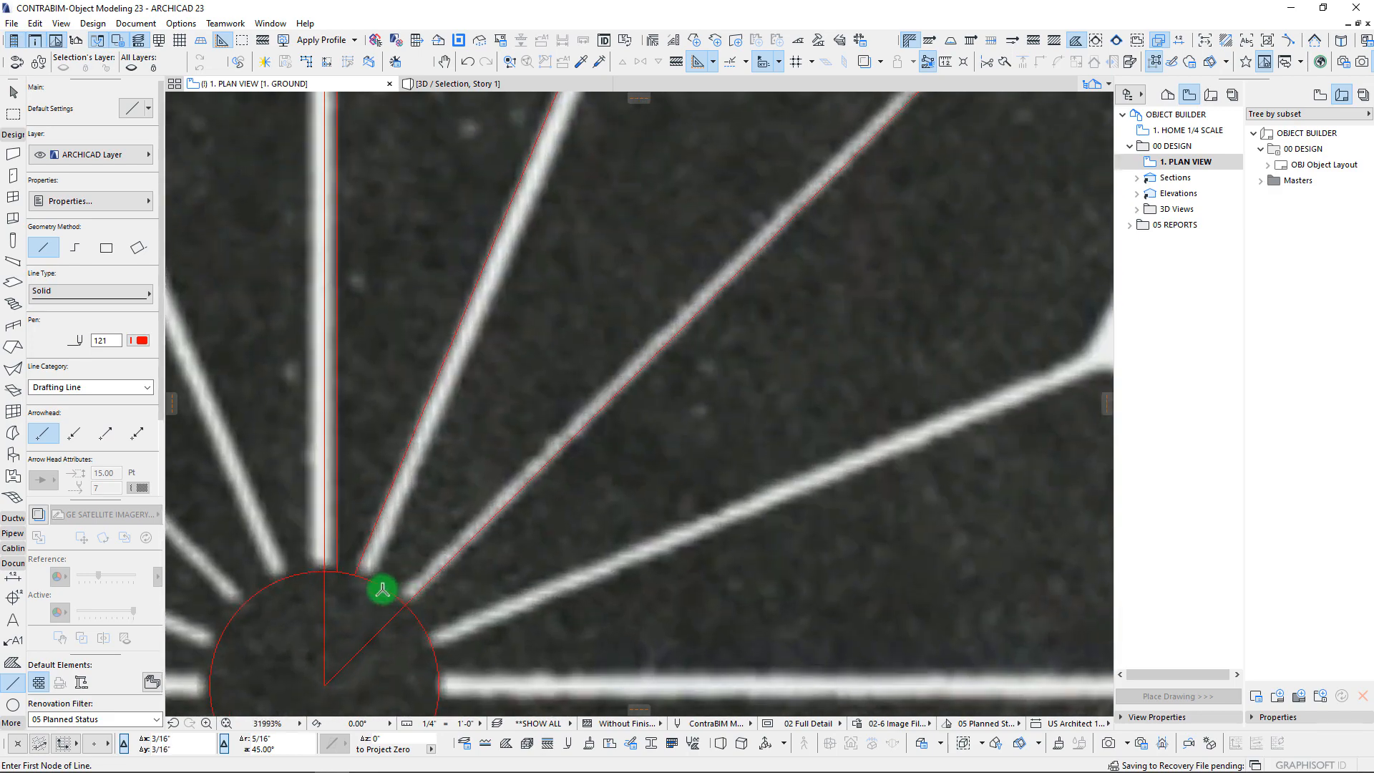
pyautogui.scroll(1, 383, 589)
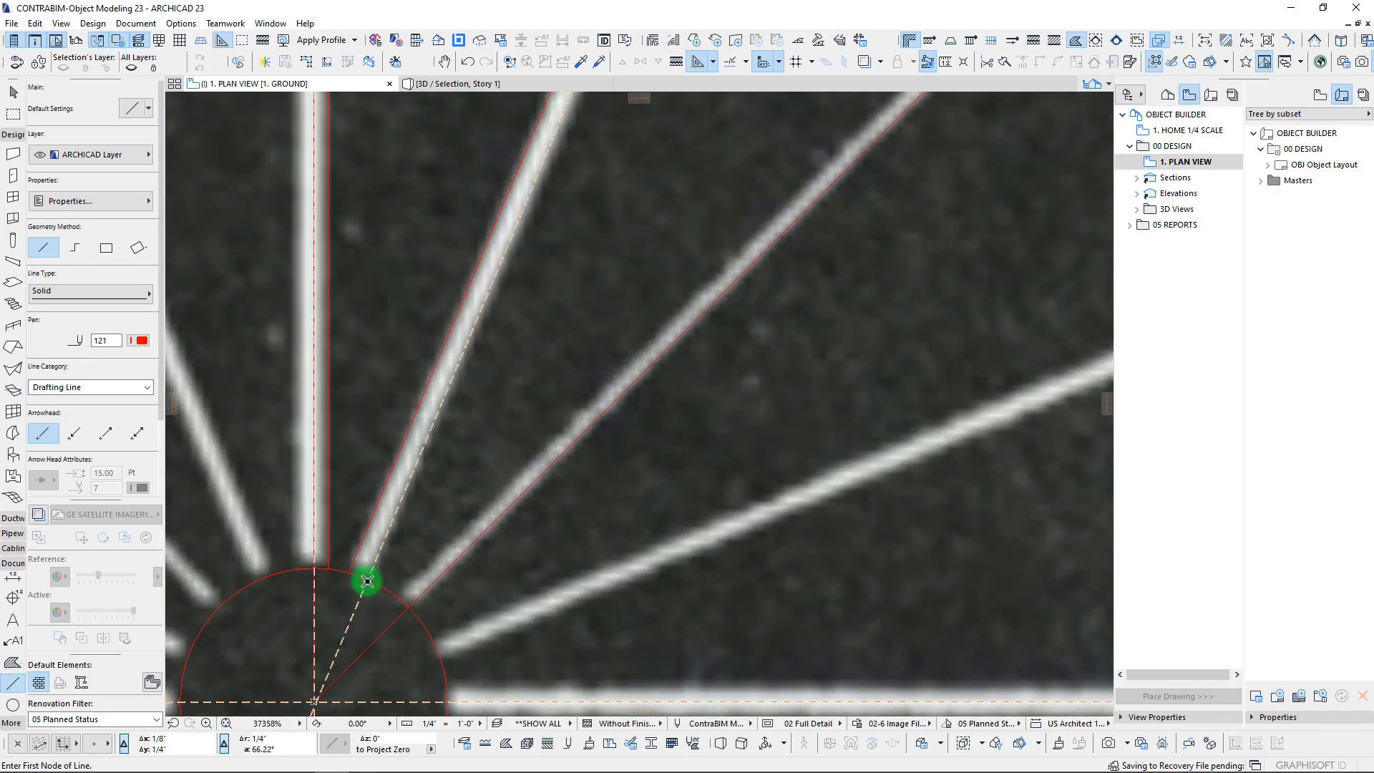
pyautogui.click(367, 581)
pyautogui.scroll(-2, 500, 322)
pyautogui.scroll(4, 414, 430)
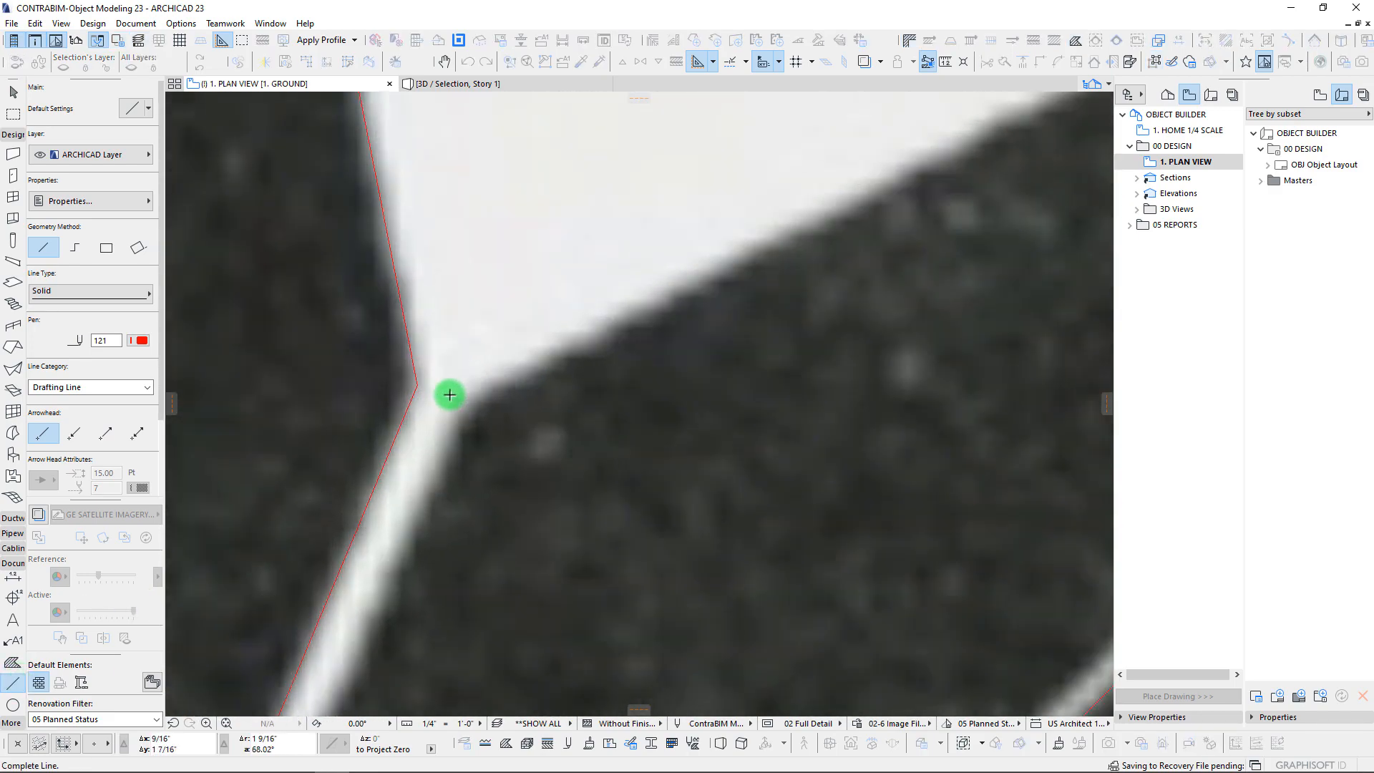
pyautogui.scroll(-3, 454, 398)
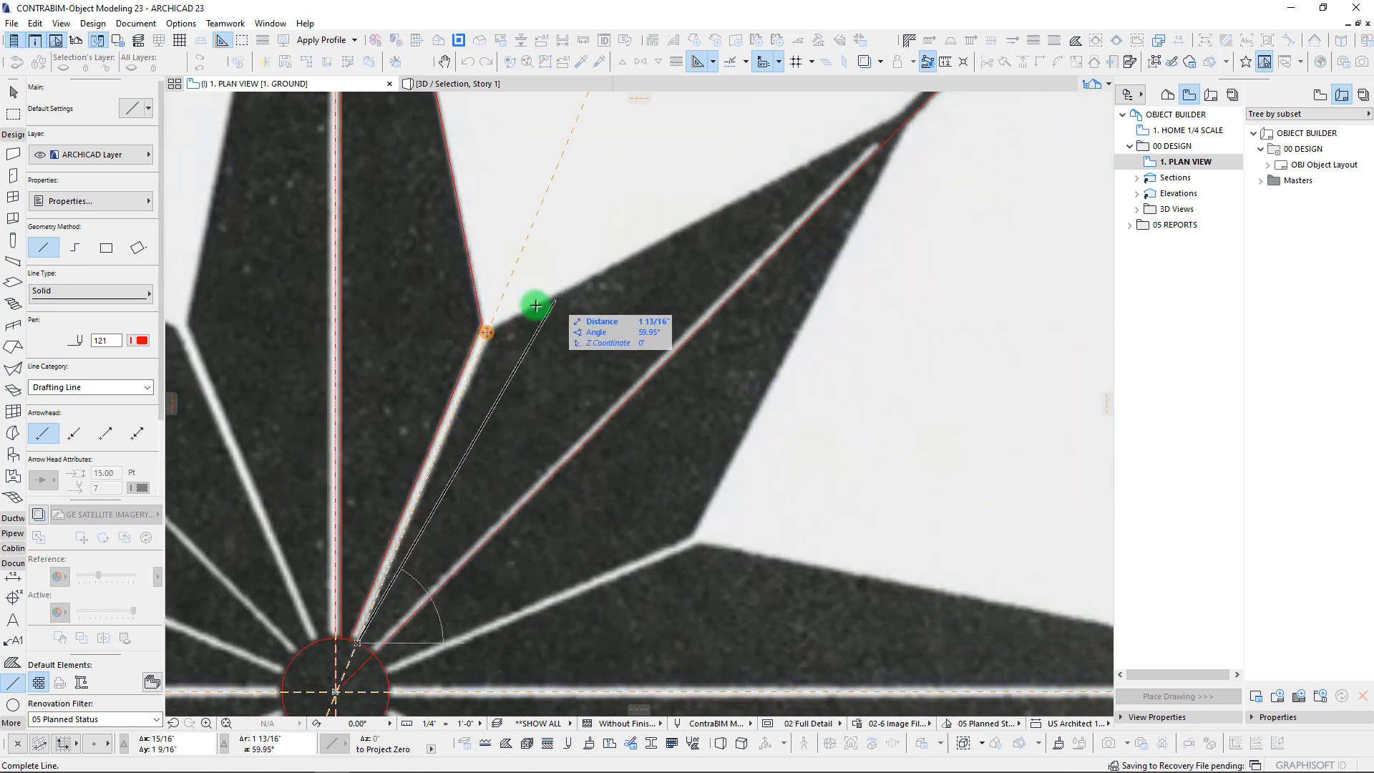
pyautogui.scroll(4, 484, 331)
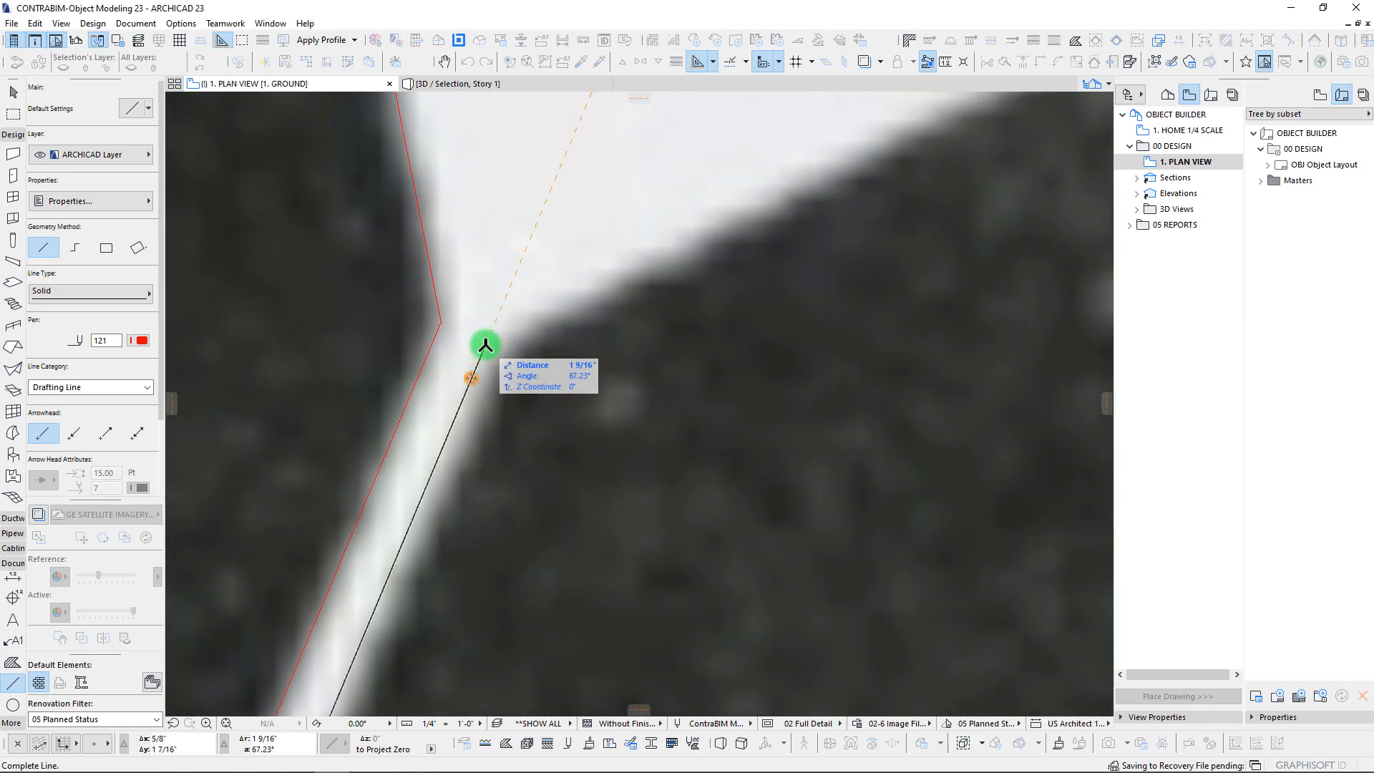
pyautogui.click(487, 346)
# Step: Draw the upper-right arm's upper edge about 2 3/16" long from the notch to the thin diagonal connector
pyautogui.scroll(-3, 549, 313)
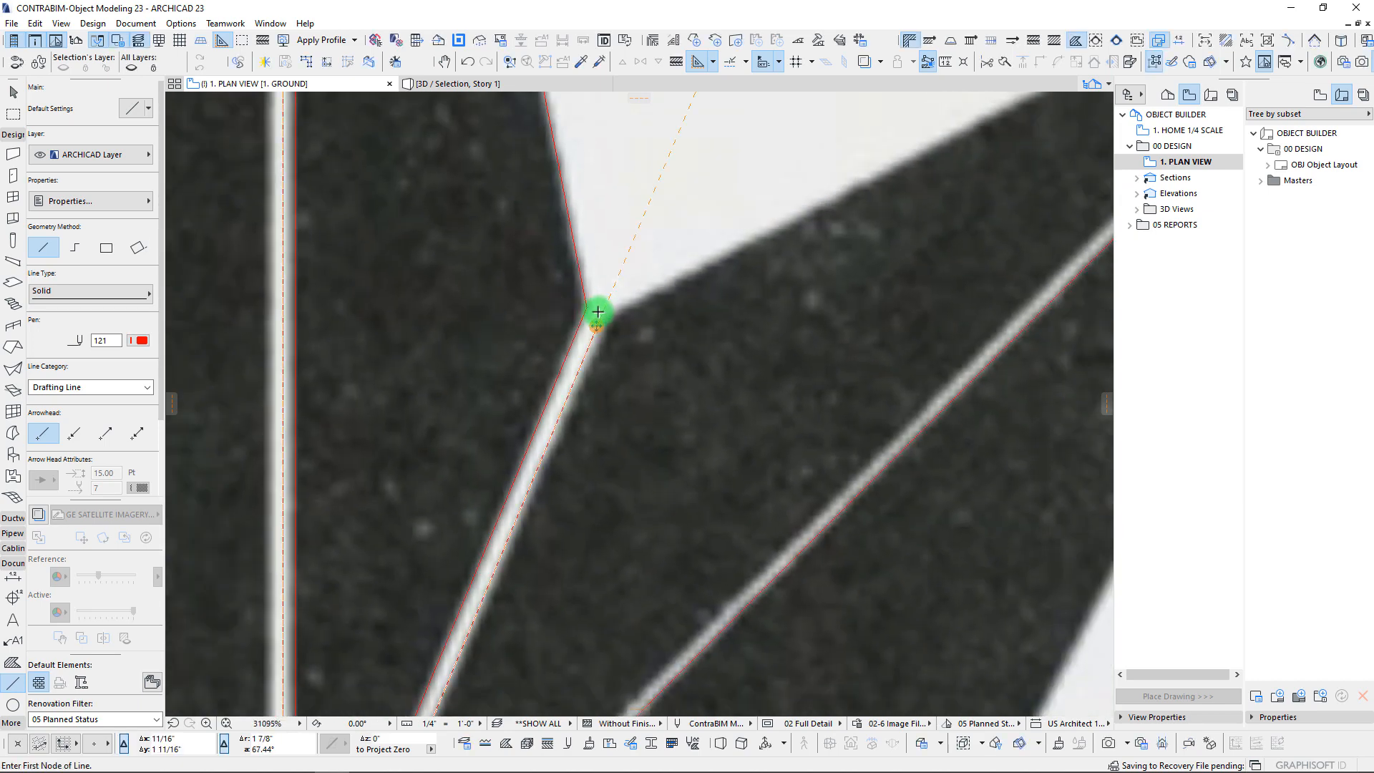
pyautogui.scroll(-5, 598, 322)
pyautogui.scroll(5, 497, 316)
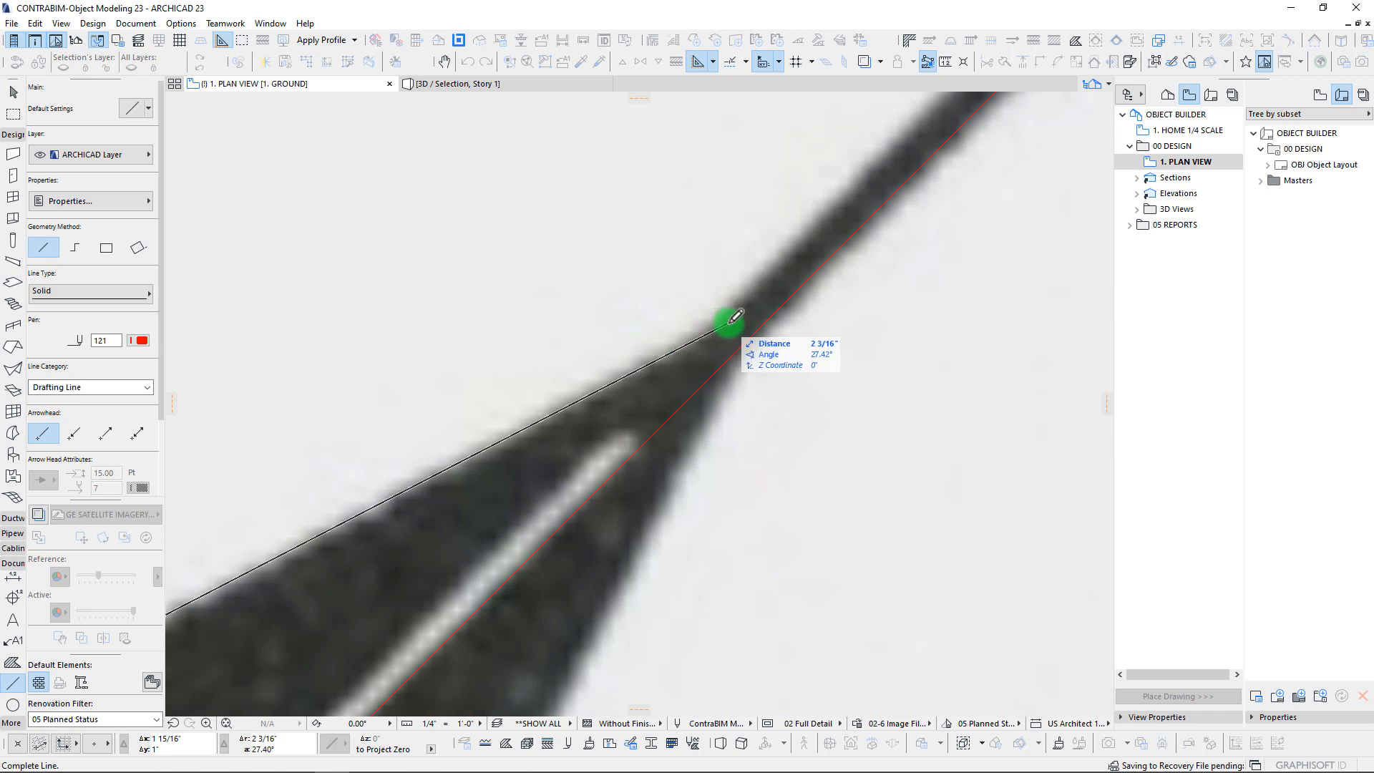
pyautogui.click(752, 306)
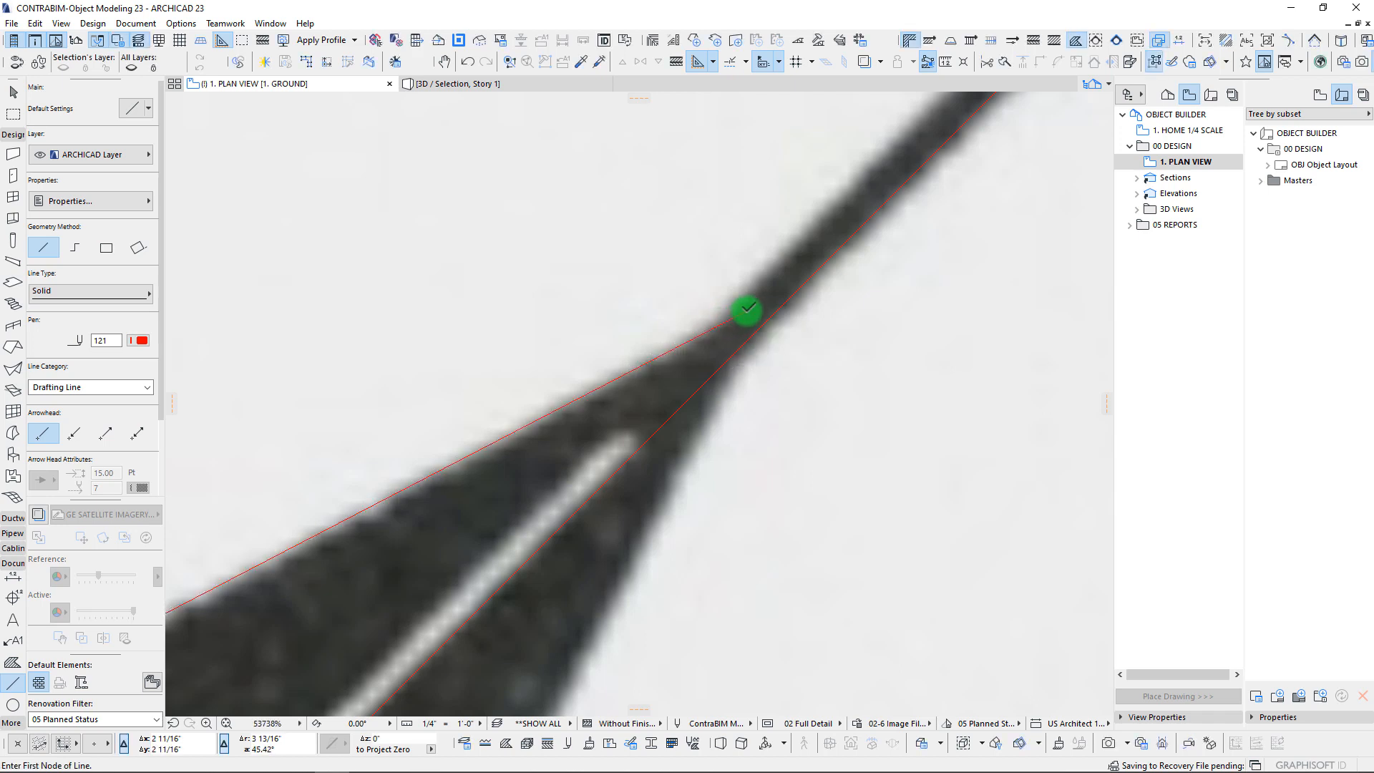
# Step: Offset a guide line parallel to the inclined line through the upper-right arm's tip and draw a line about 3 9/16" long along it to the center circle
pyautogui.moveTo(1113, 407); pyautogui.dragTo(666, 428)
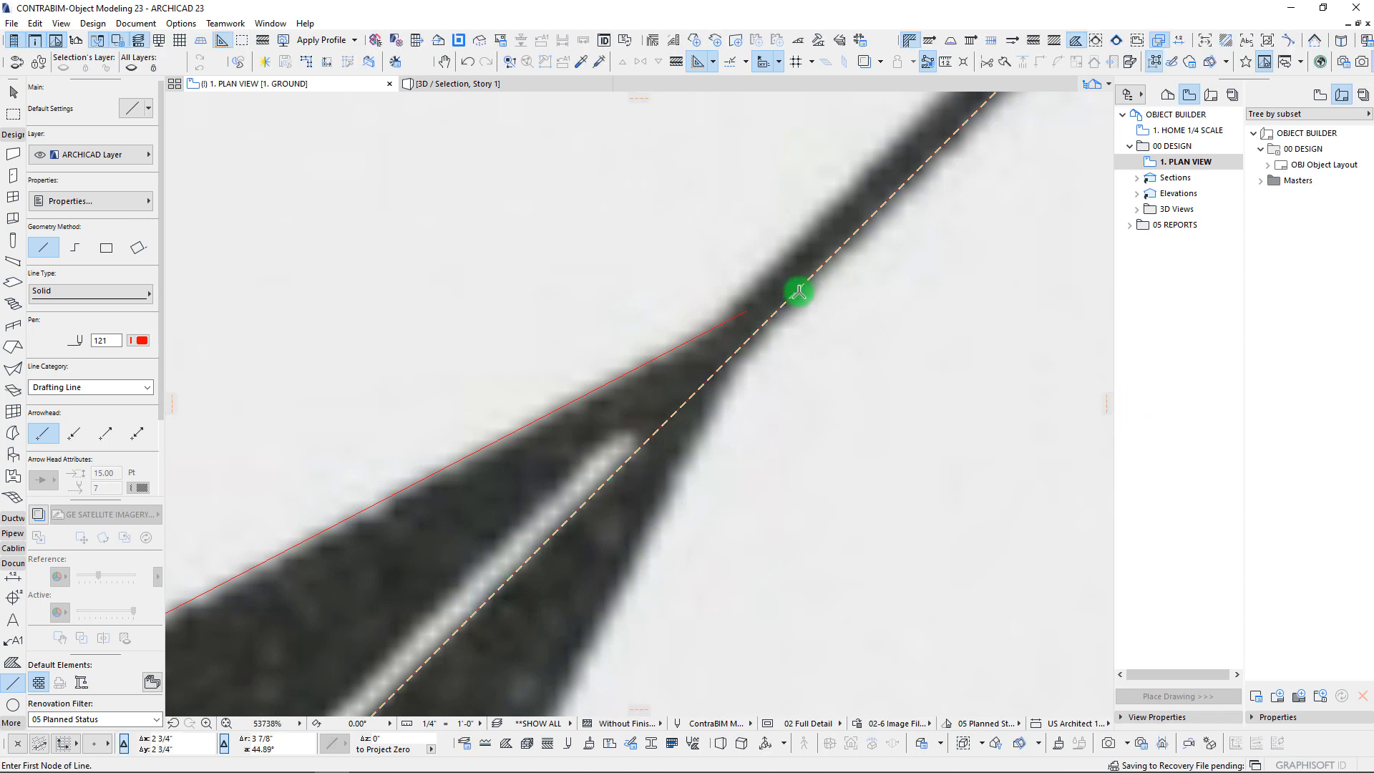
pyautogui.moveTo(772, 322); pyautogui.dragTo(751, 313)
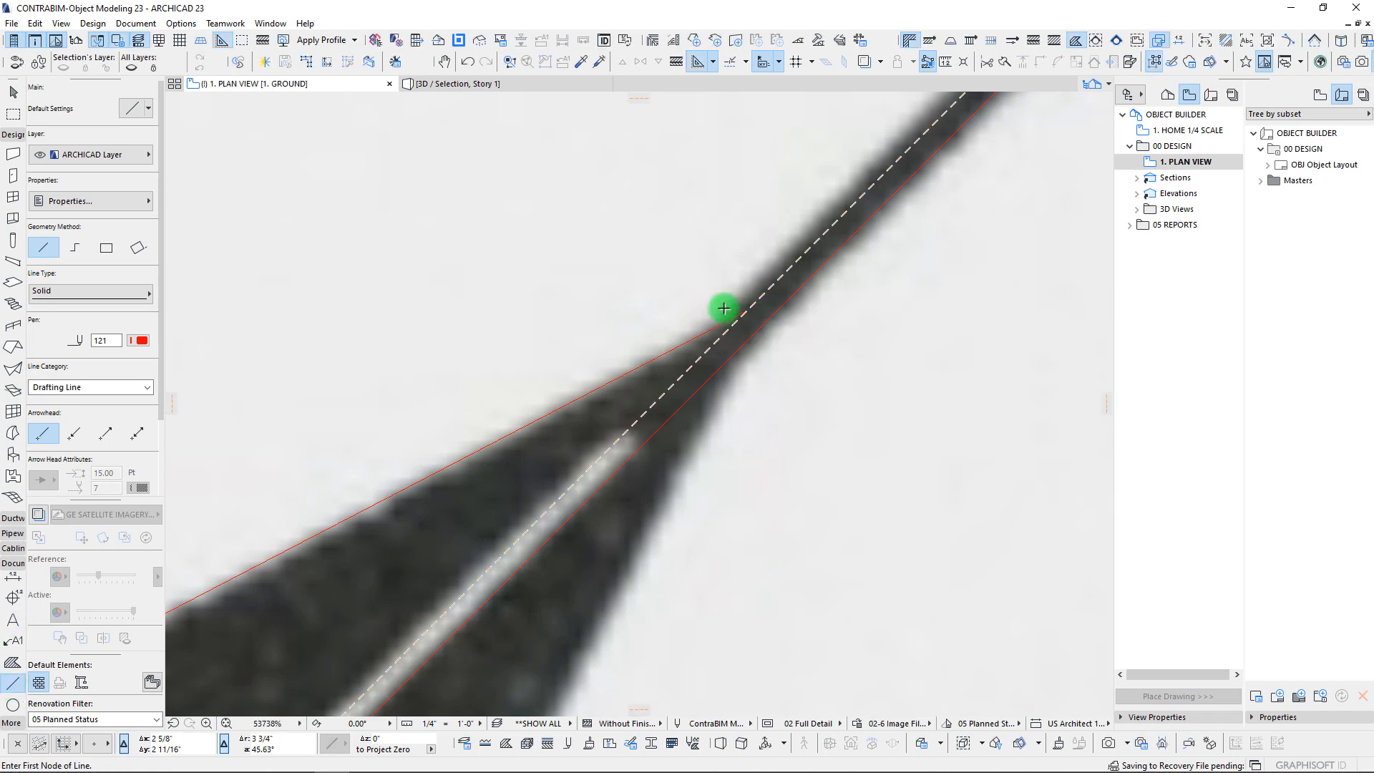
pyautogui.click(744, 309)
pyautogui.scroll(-8, 460, 522)
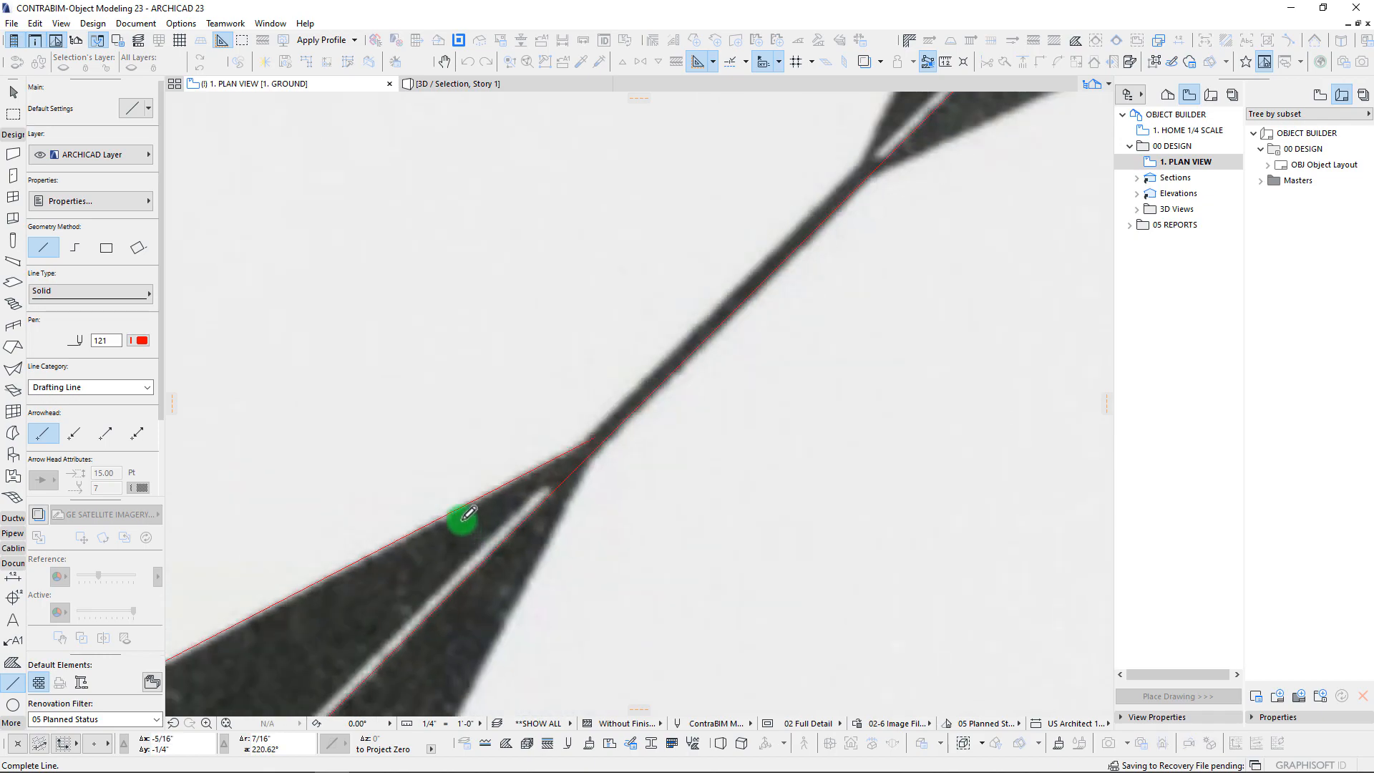
pyautogui.scroll(6, 487, 474)
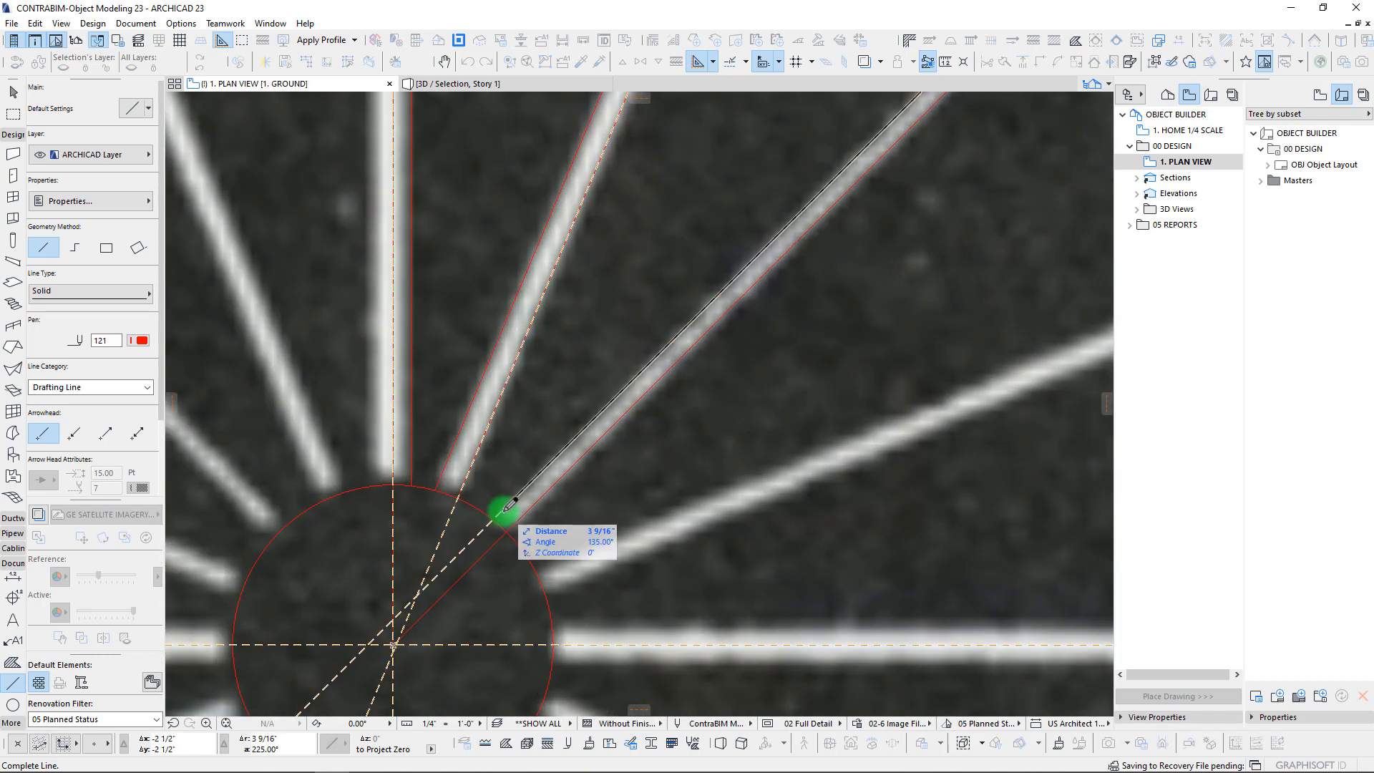
pyautogui.click(492, 517)
pyautogui.scroll(-6, 583, 513)
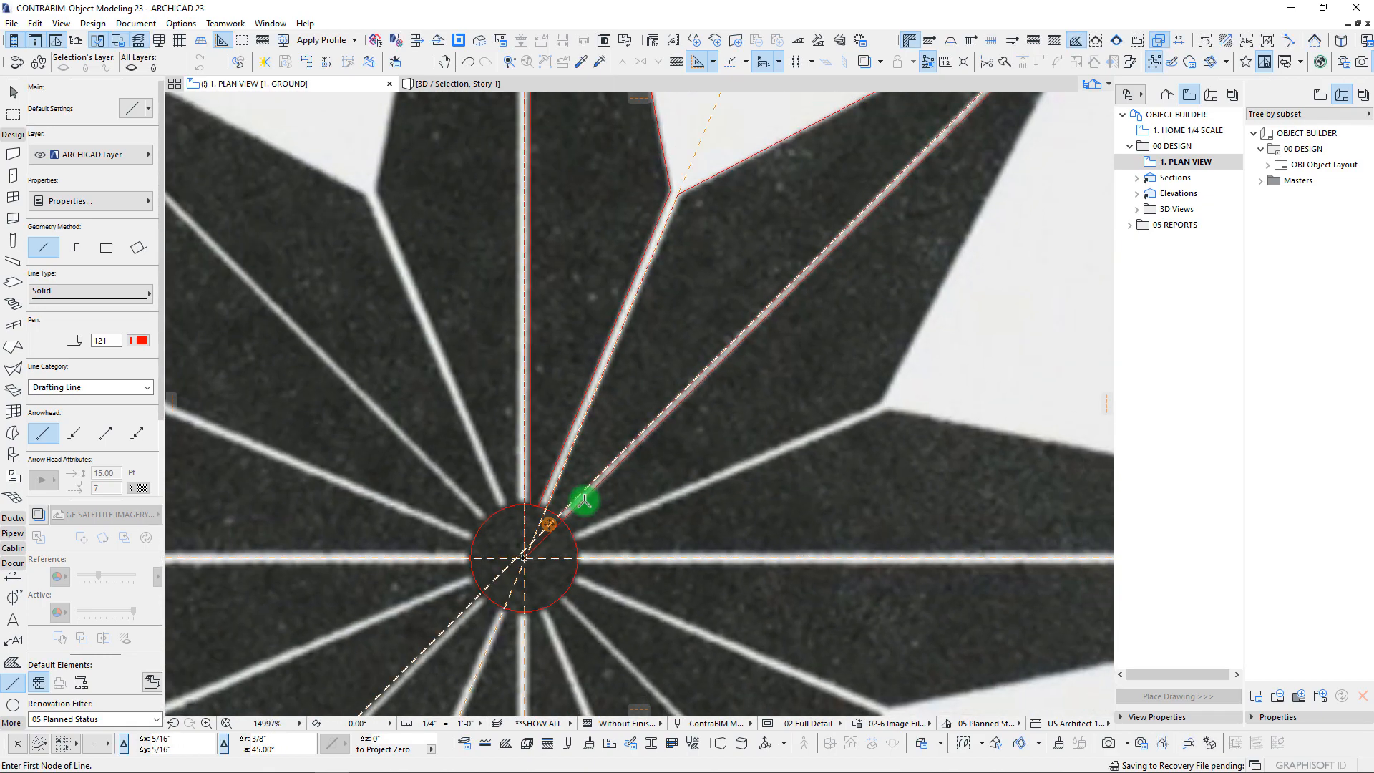
# Step: Draw the corner diamond's upper-left edge about 1 1/8" long from the diagonal connector's end to the diamond's side corner
pyautogui.scroll(8, 576, 521)
pyautogui.scroll(-8, 595, 499)
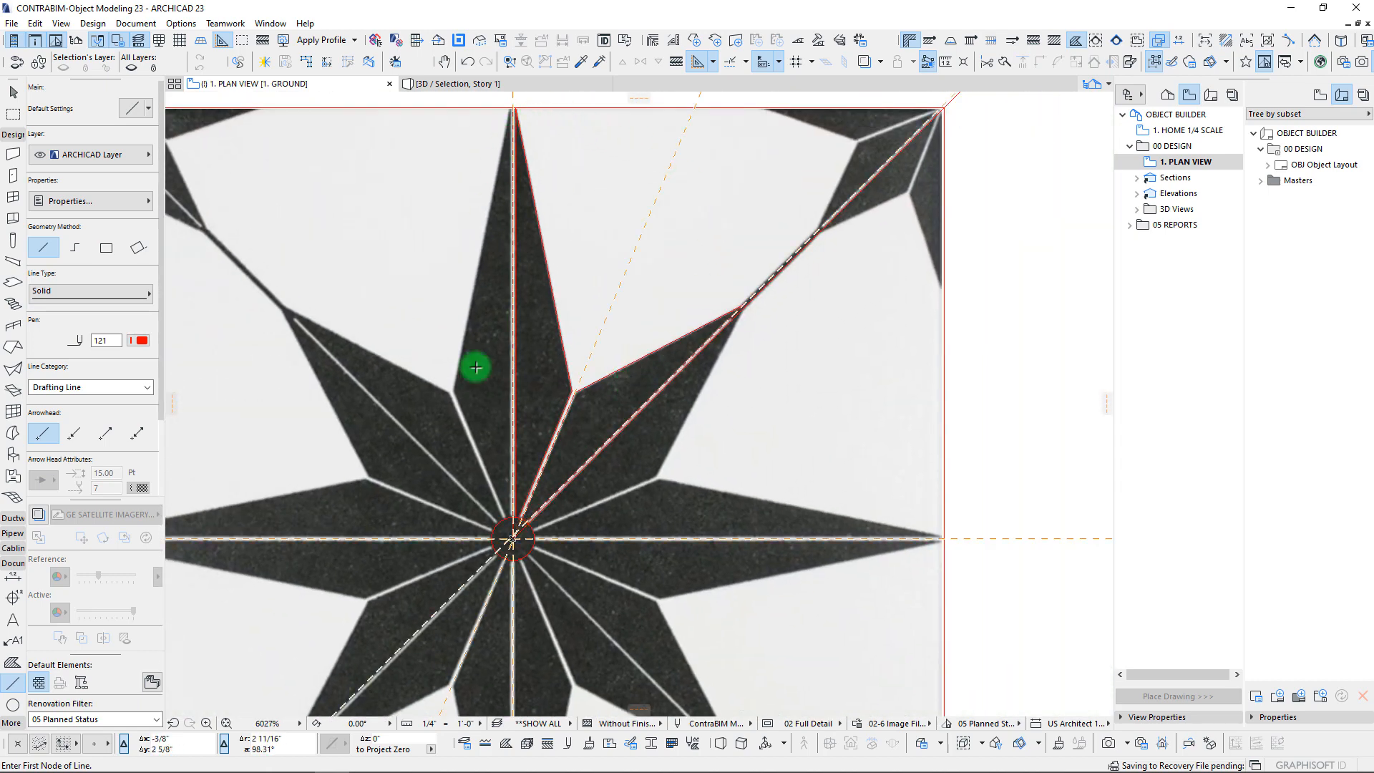
pyautogui.moveTo(827, 333); pyautogui.dragTo(769, 378, button='middle')
pyautogui.scroll(6, 783, 233)
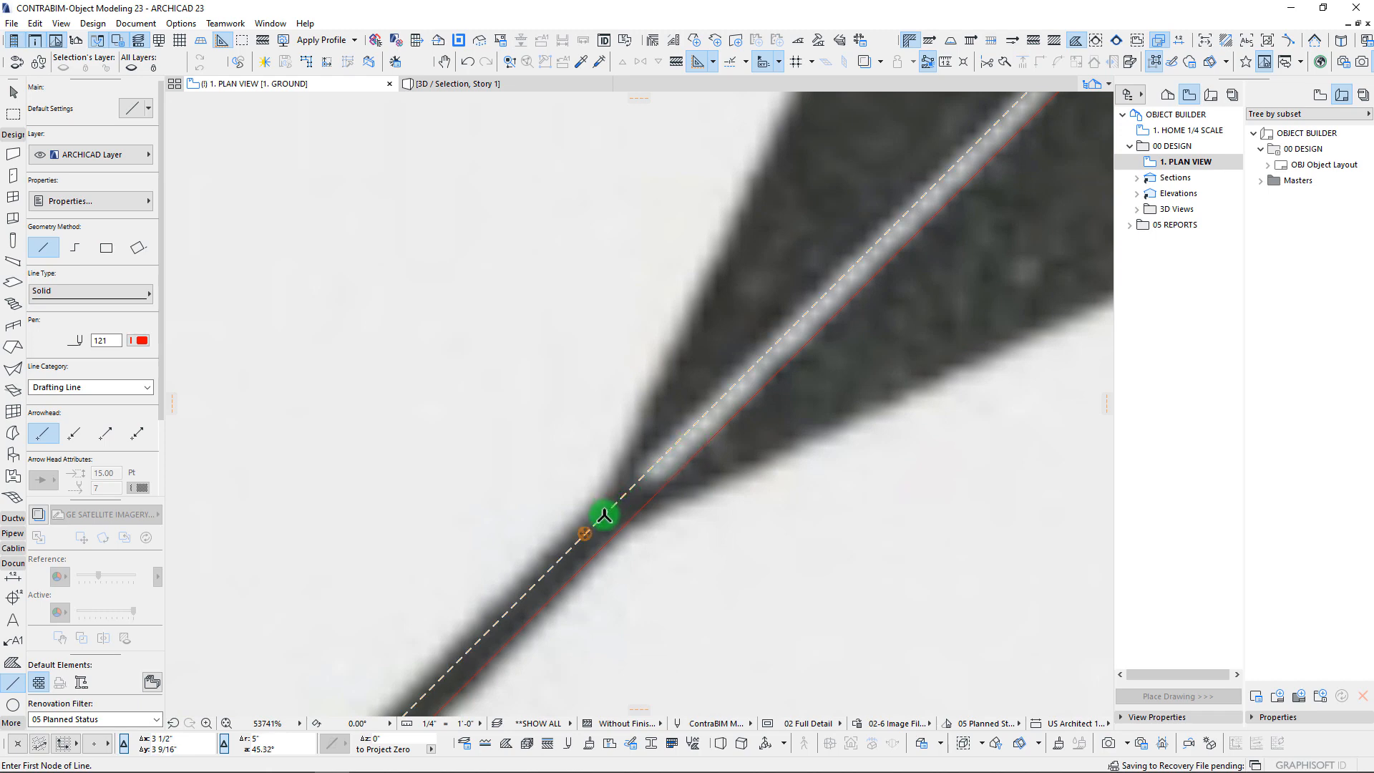
pyautogui.scroll(-5, 601, 494)
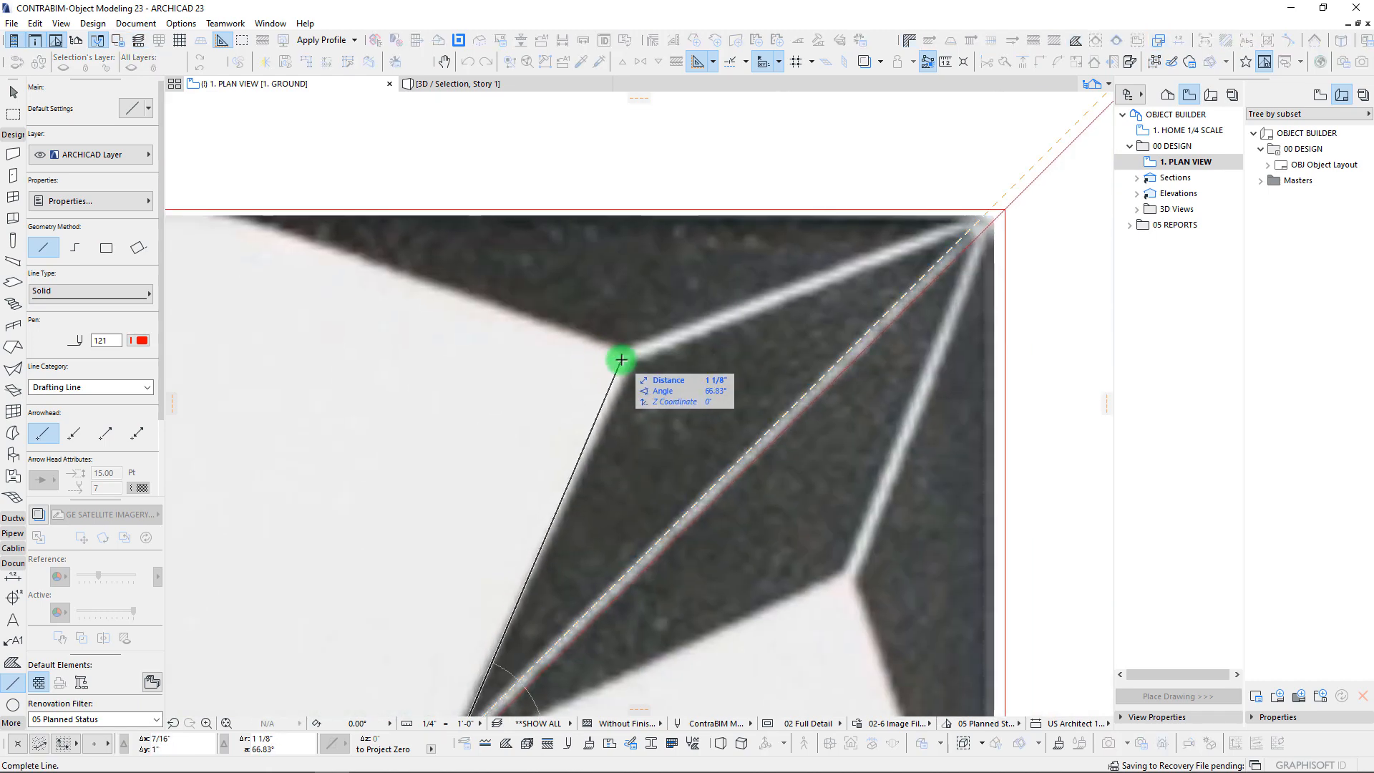
pyautogui.scroll(5, 656, 371)
pyautogui.click(657, 370)
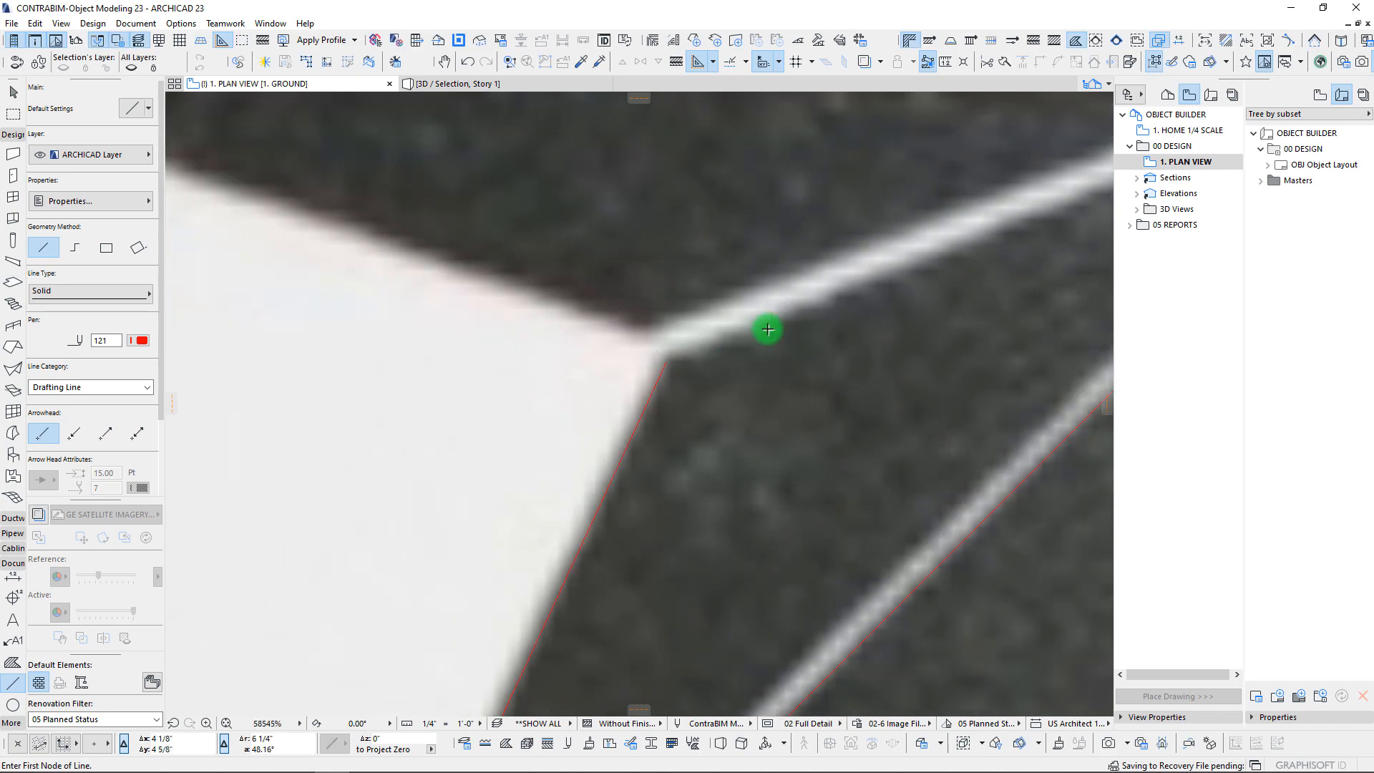
# Step: Draw a line about 1" long from the diamond's side corner to the tile's corner, and one back along the diagonal guide to the connector
pyautogui.click(704, 344)
pyautogui.scroll(4, 715, 270)
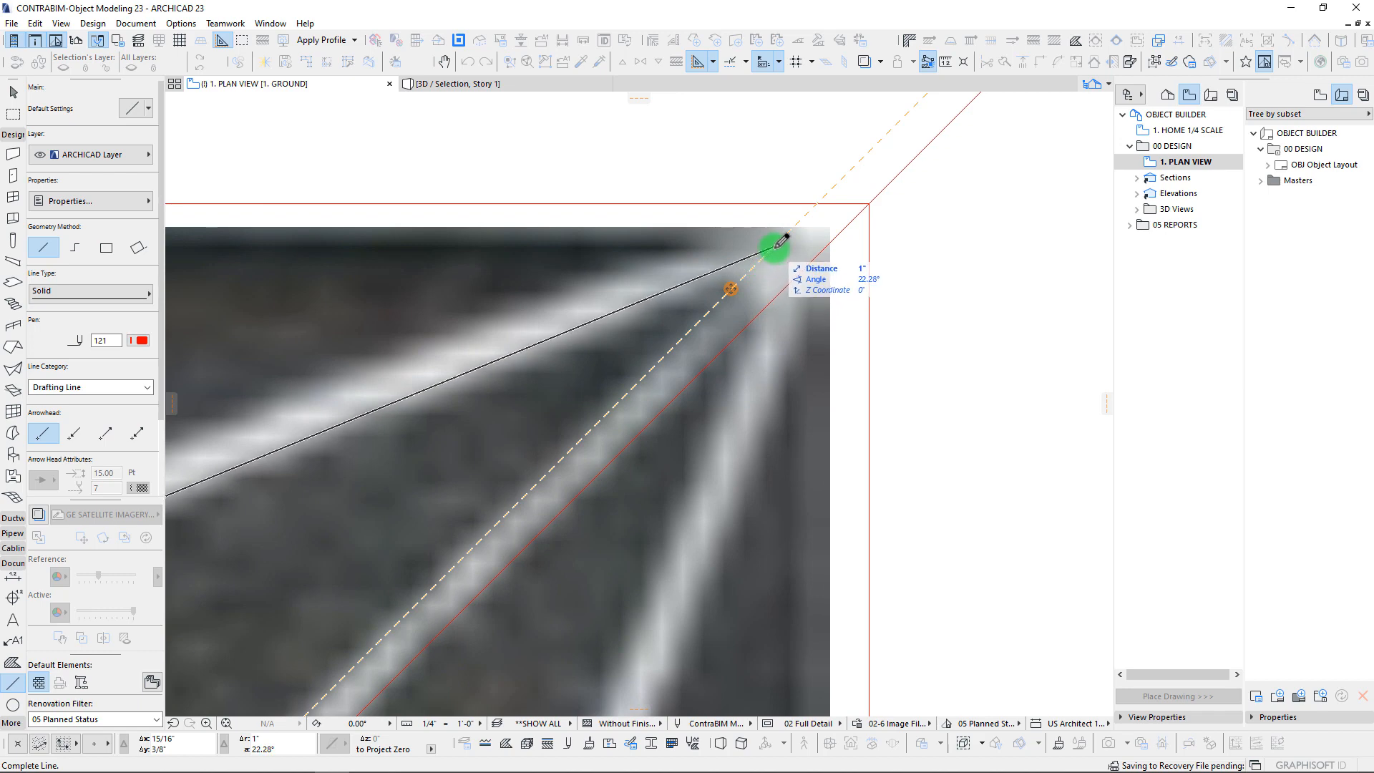
pyautogui.click(782, 241)
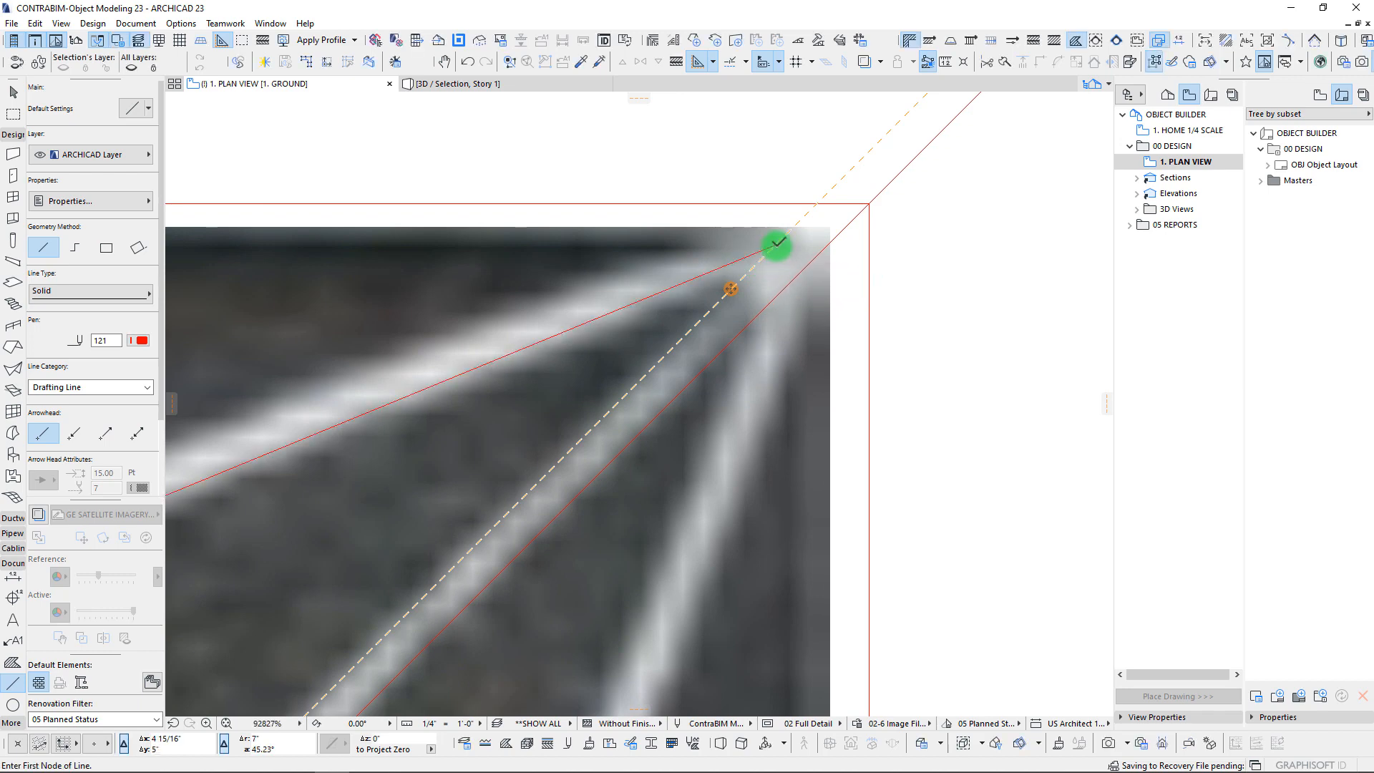
pyautogui.scroll(-3, 623, 426)
pyautogui.scroll(-3, 430, 592)
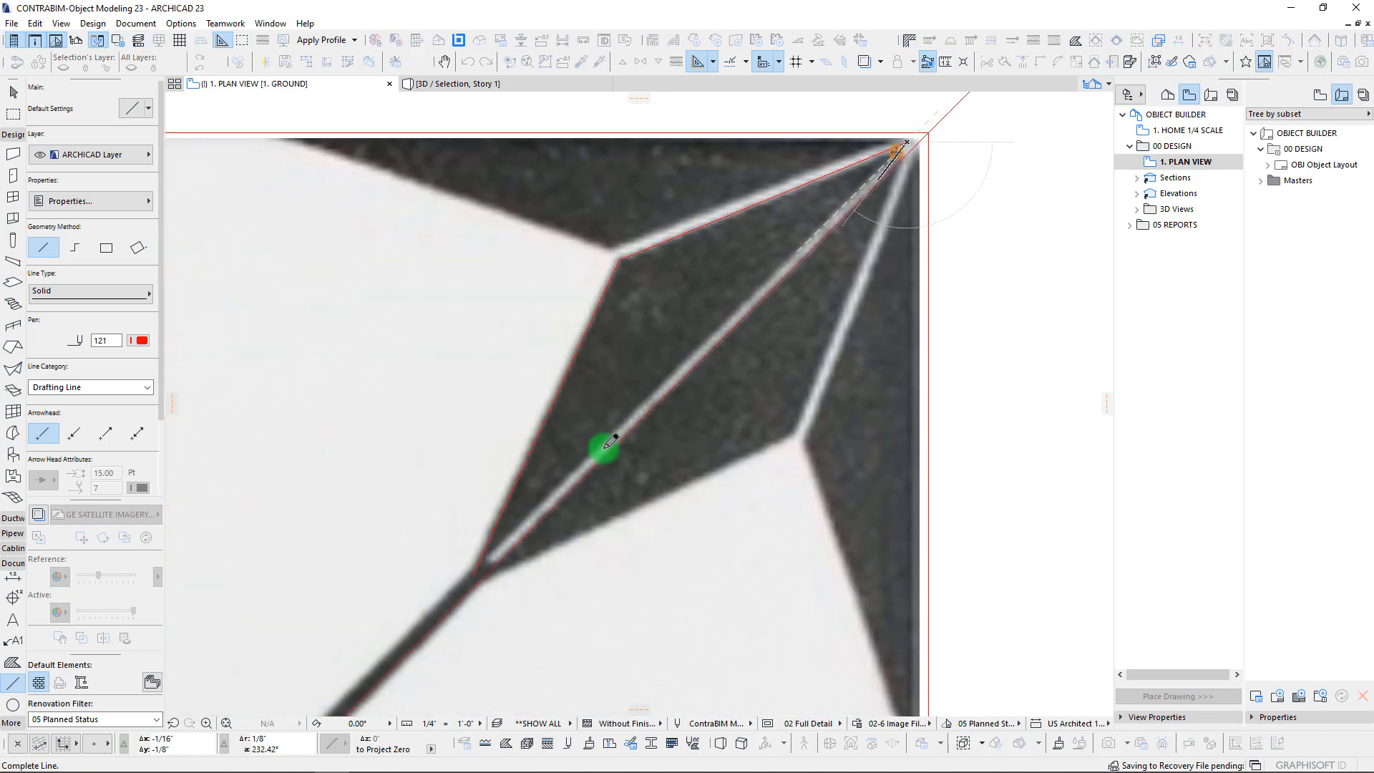
pyautogui.click(478, 570)
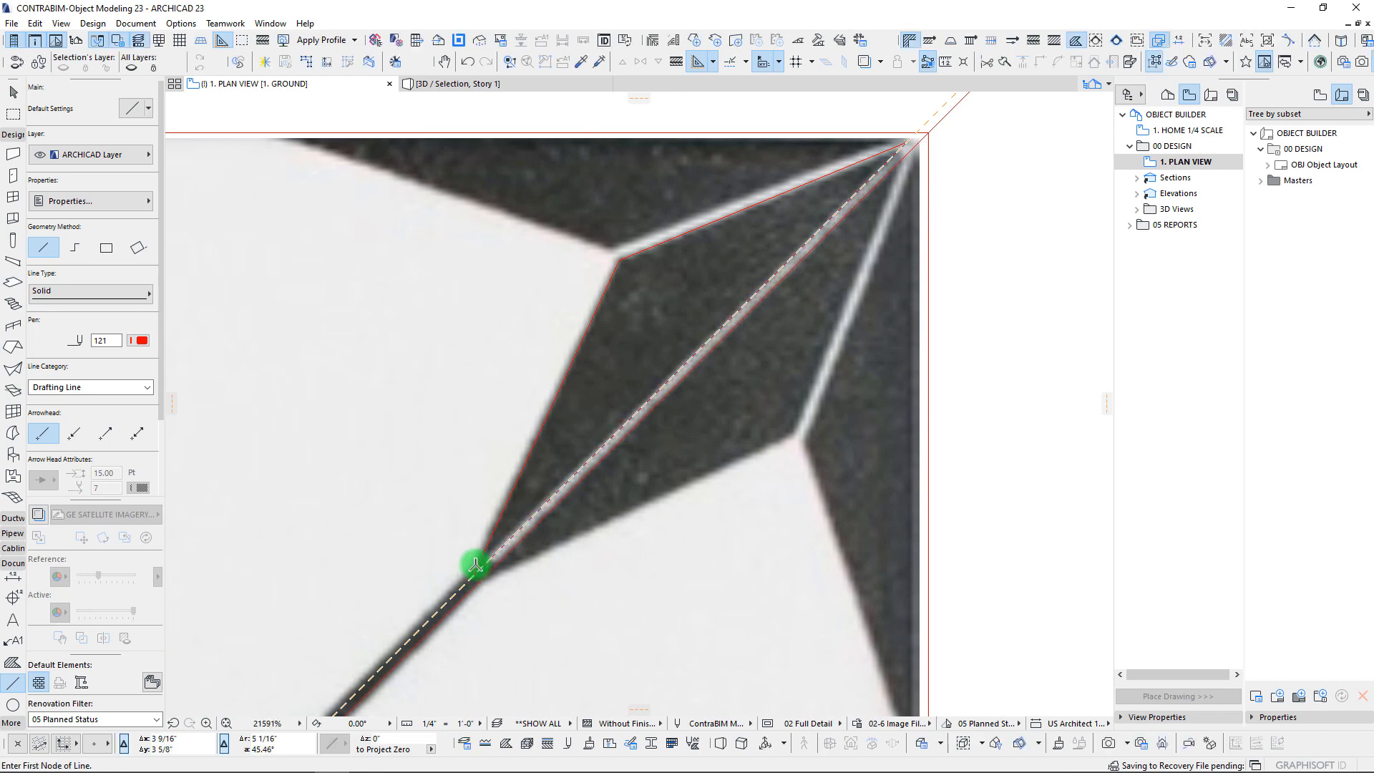
# Step: Draw the dark corner triangle's lower-left edge about 1 1/4" long from the tile's top boundary to the notch beside the diamond
pyautogui.scroll(-5, 476, 565)
pyautogui.scroll(11, 580, 435)
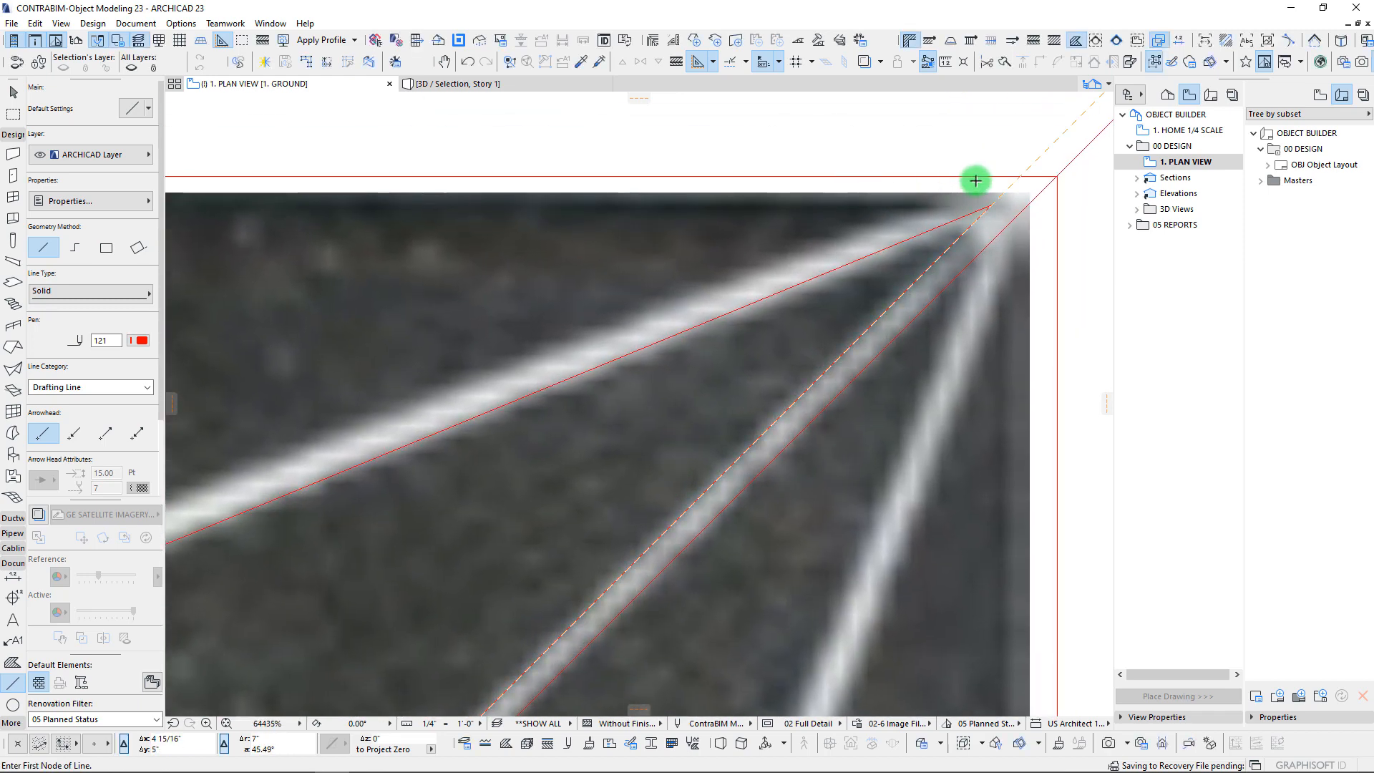
pyautogui.scroll(-5, 960, 239)
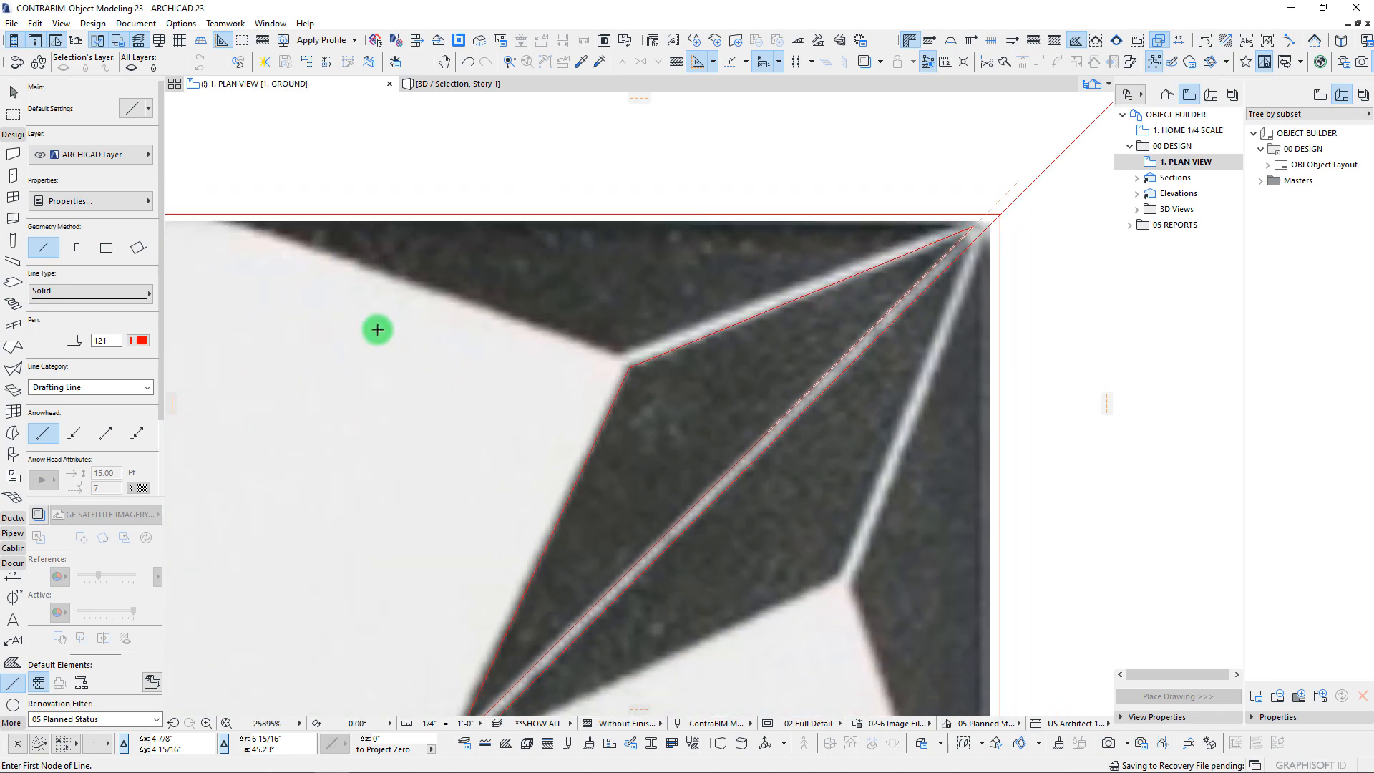
pyautogui.moveTo(214, 211); pyautogui.dragTo(346, 199, button='middle')
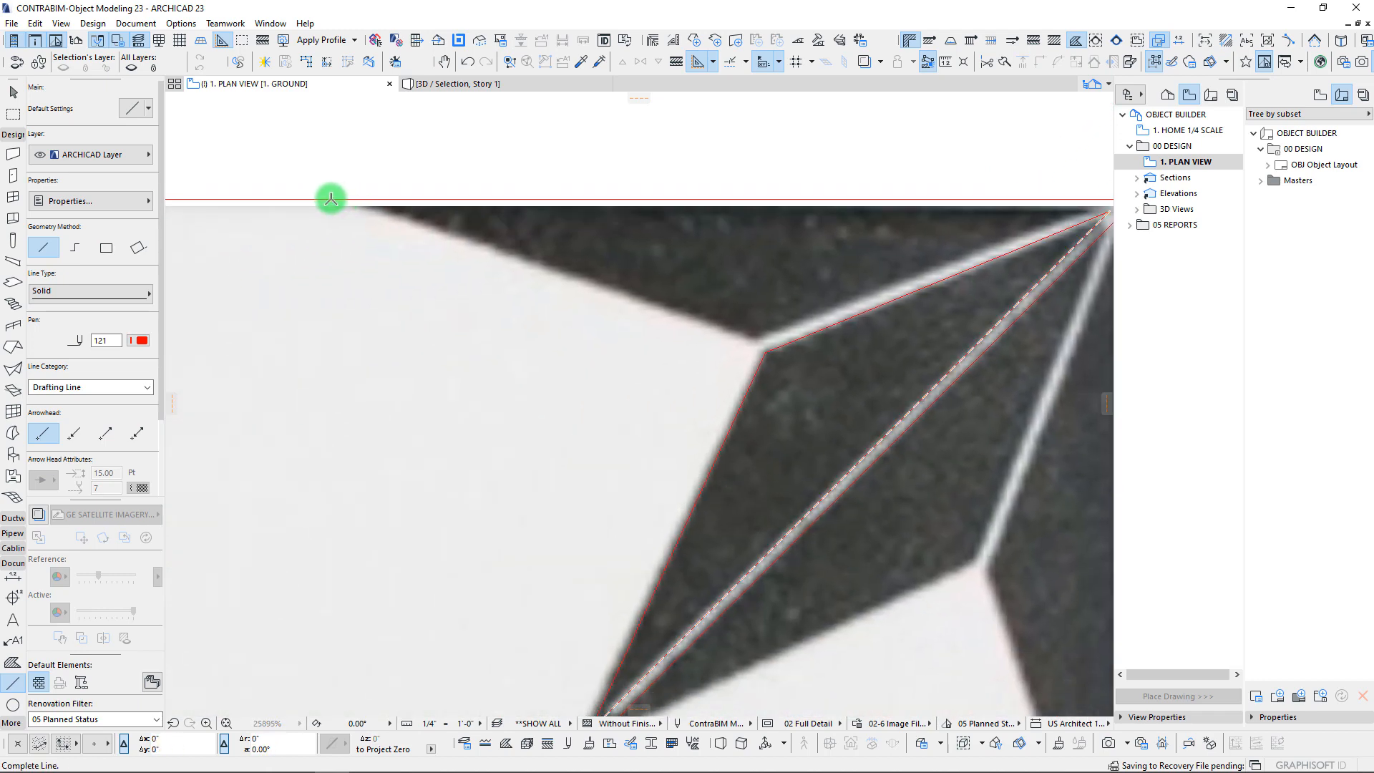
pyautogui.click(331, 199)
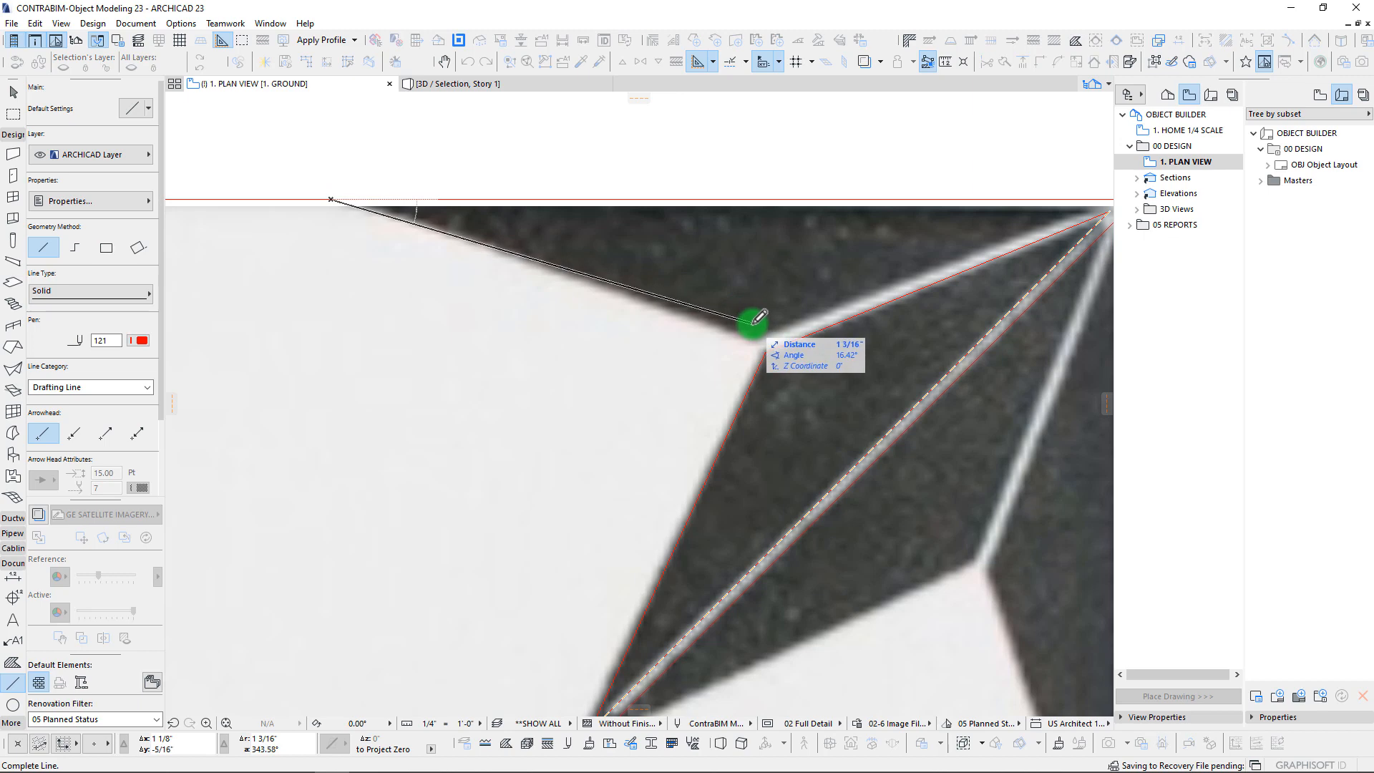
pyautogui.scroll(5, 743, 319)
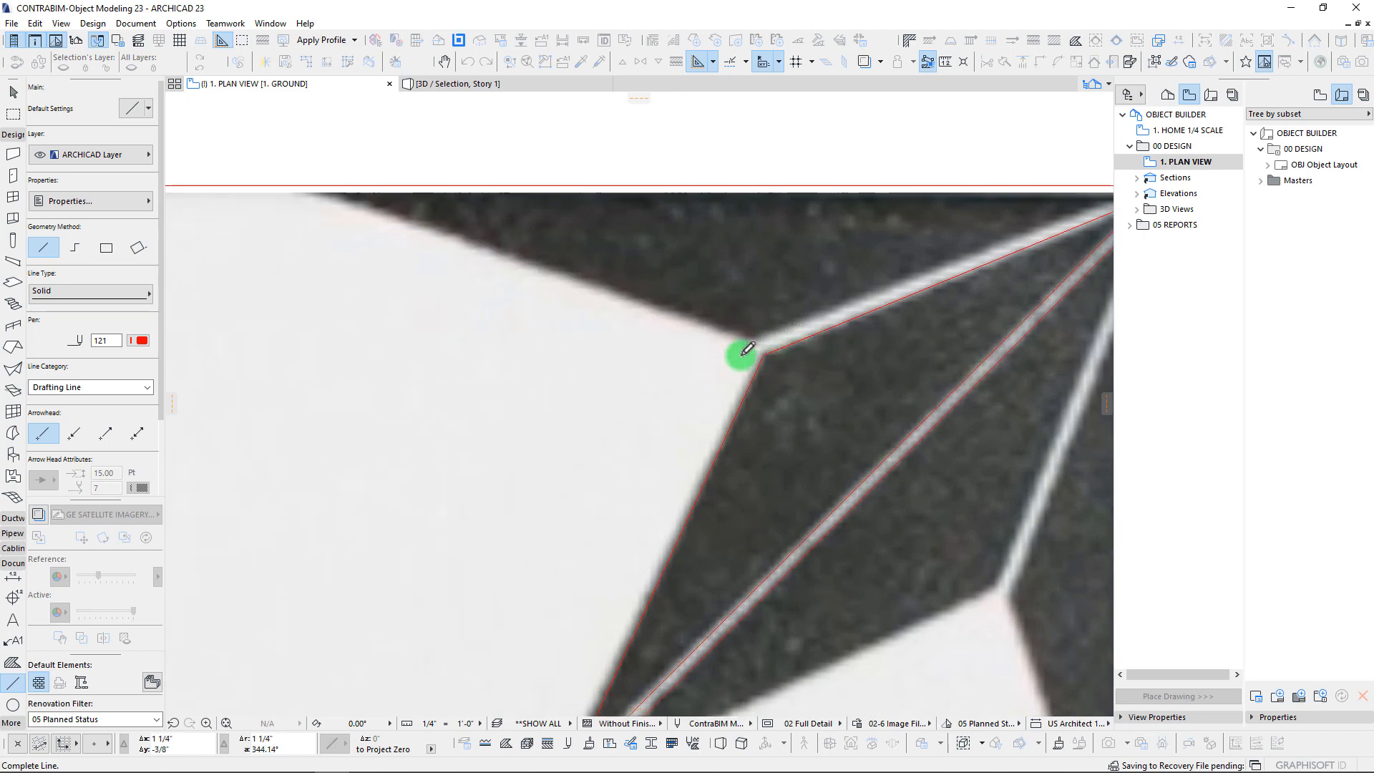
pyautogui.click(617, 345)
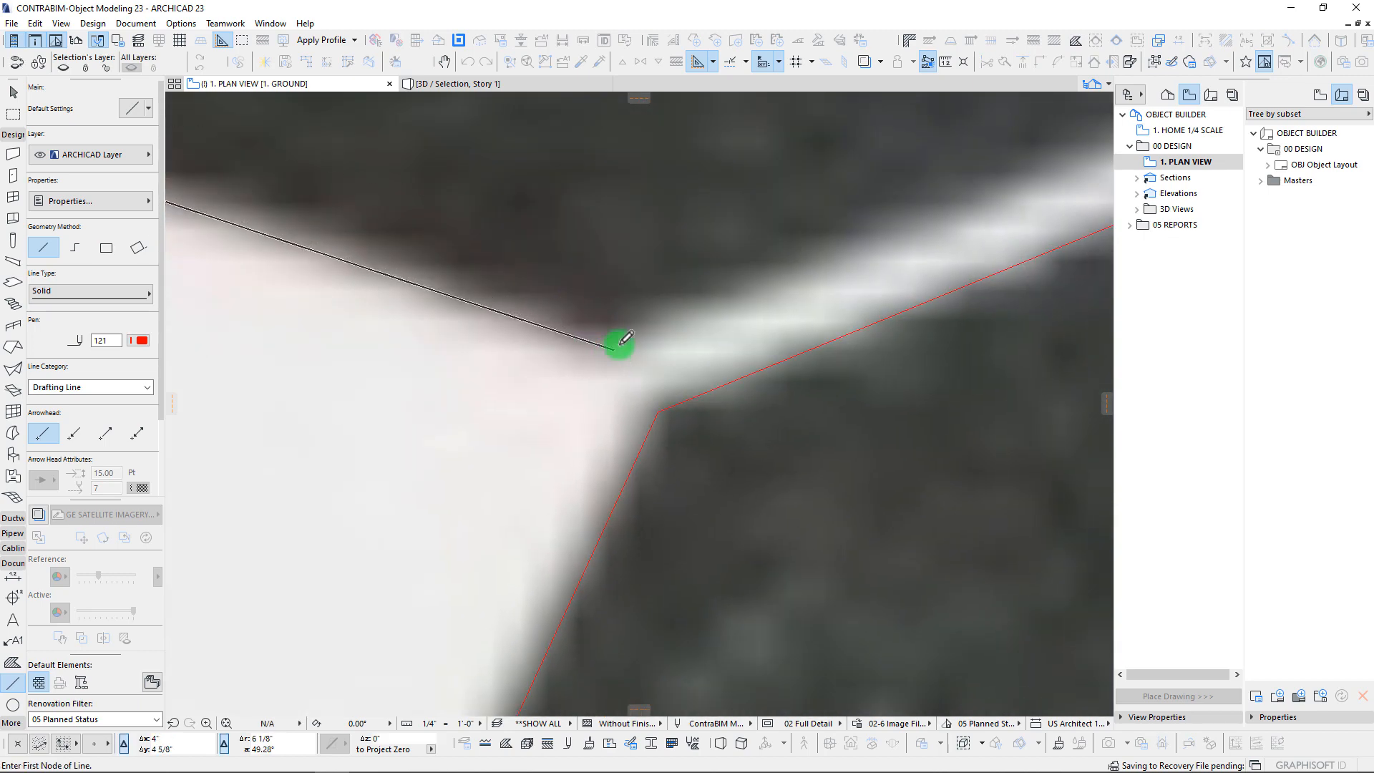
# Step: Draw the triangle's inner edge from the notch to the tile's top boundary near the corner and close the triangle along that boundary
pyautogui.click(615, 351)
pyautogui.scroll(-7, 719, 303)
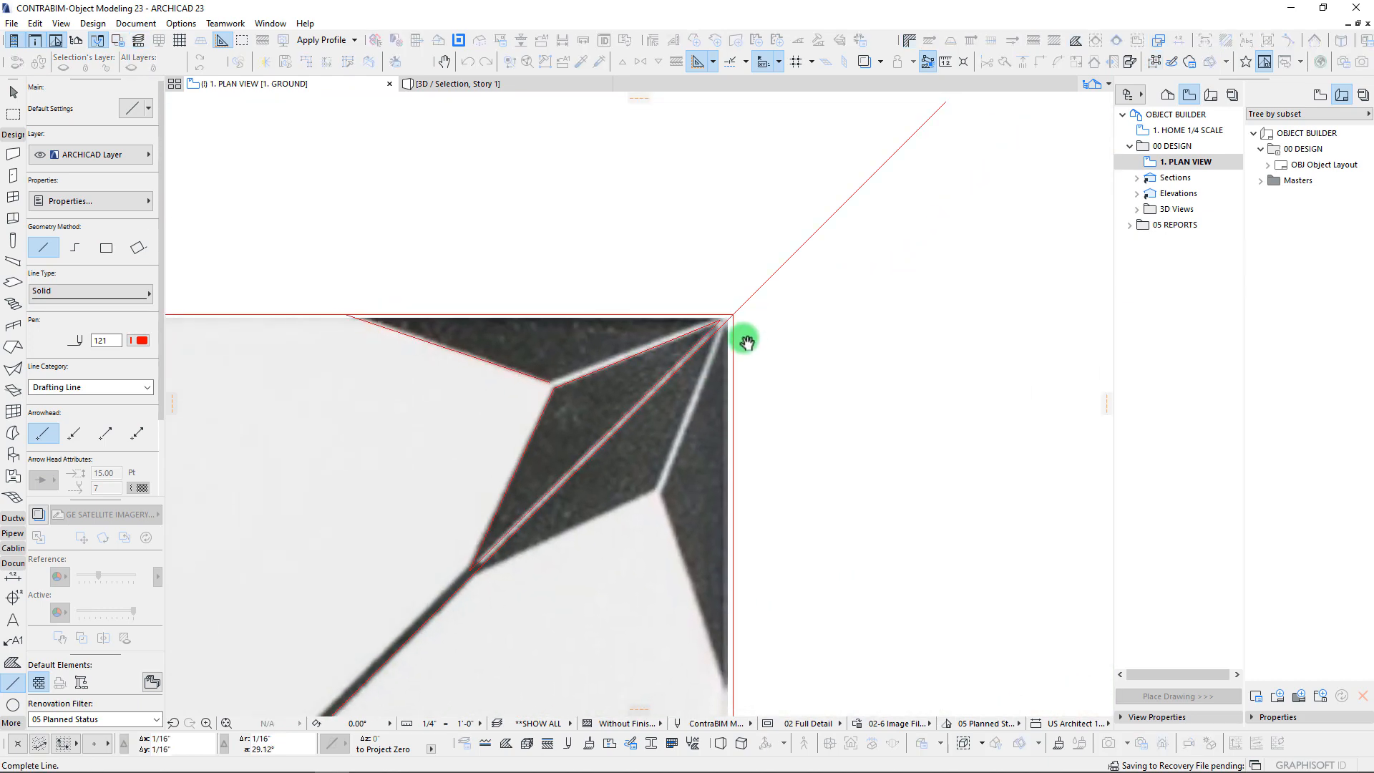
pyautogui.scroll(4, 718, 326)
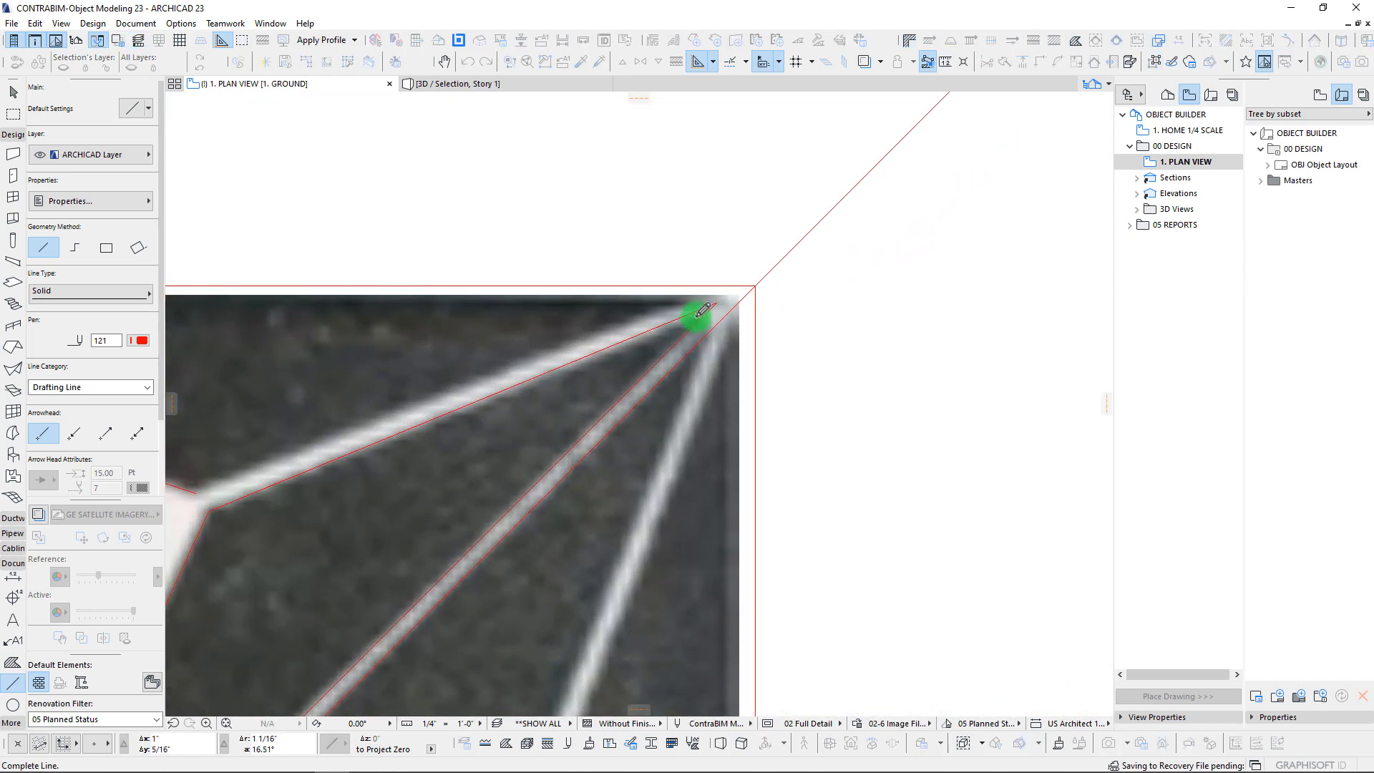
pyautogui.click(748, 274)
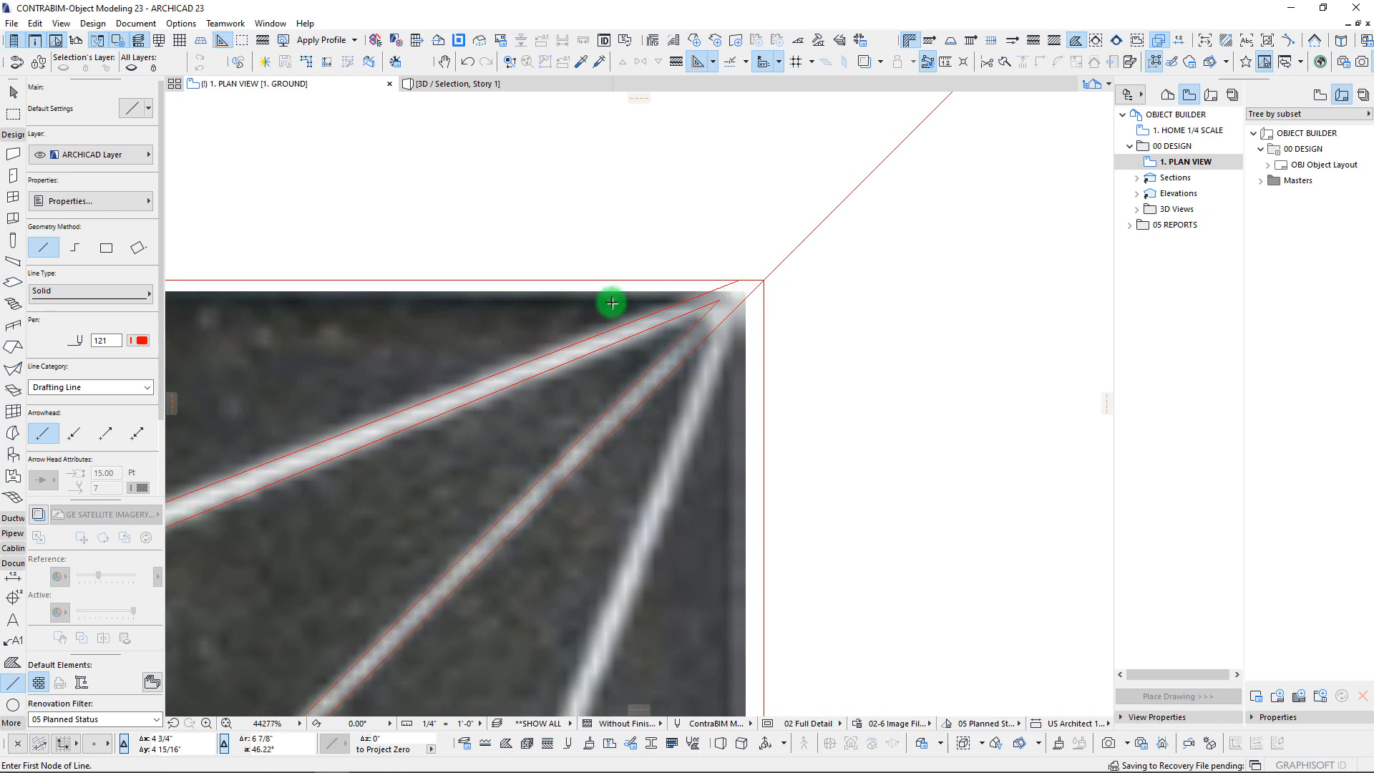
pyautogui.scroll(-2, 836, 323)
pyautogui.click(869, 315)
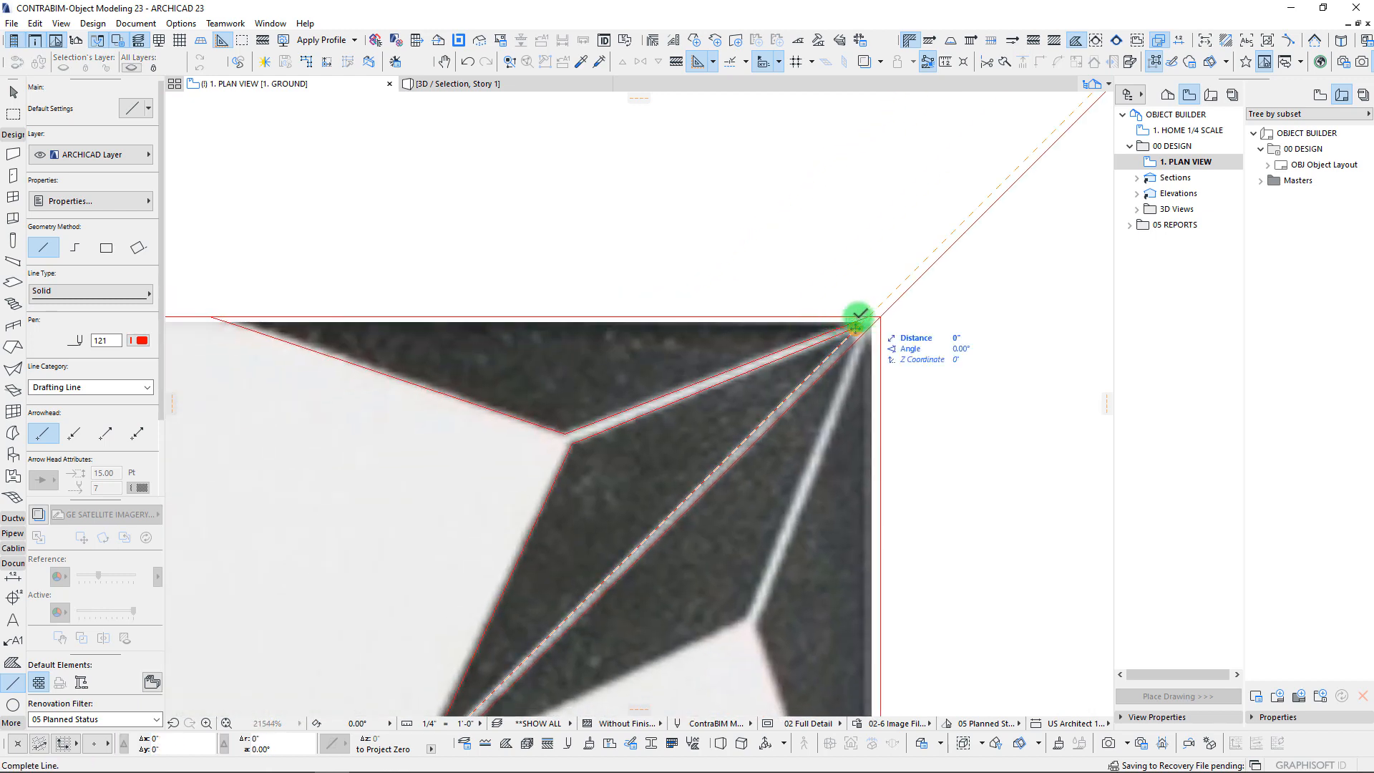
pyautogui.click(212, 315)
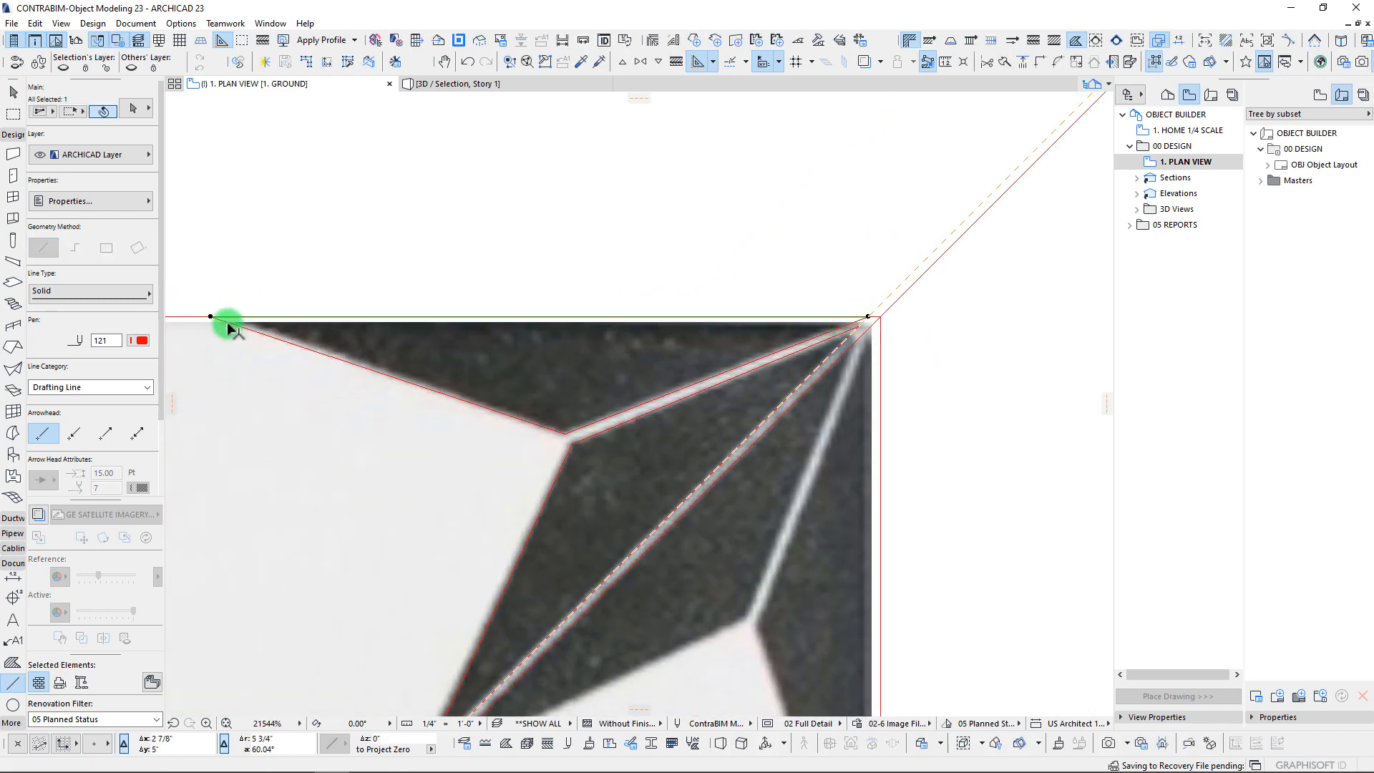
# Step: Select the triangle's three lines and offset its top edge inward by 1/16"
pyautogui.keyDown('shift'); pyautogui.click(608, 413); pyautogui.keyUp('shift')
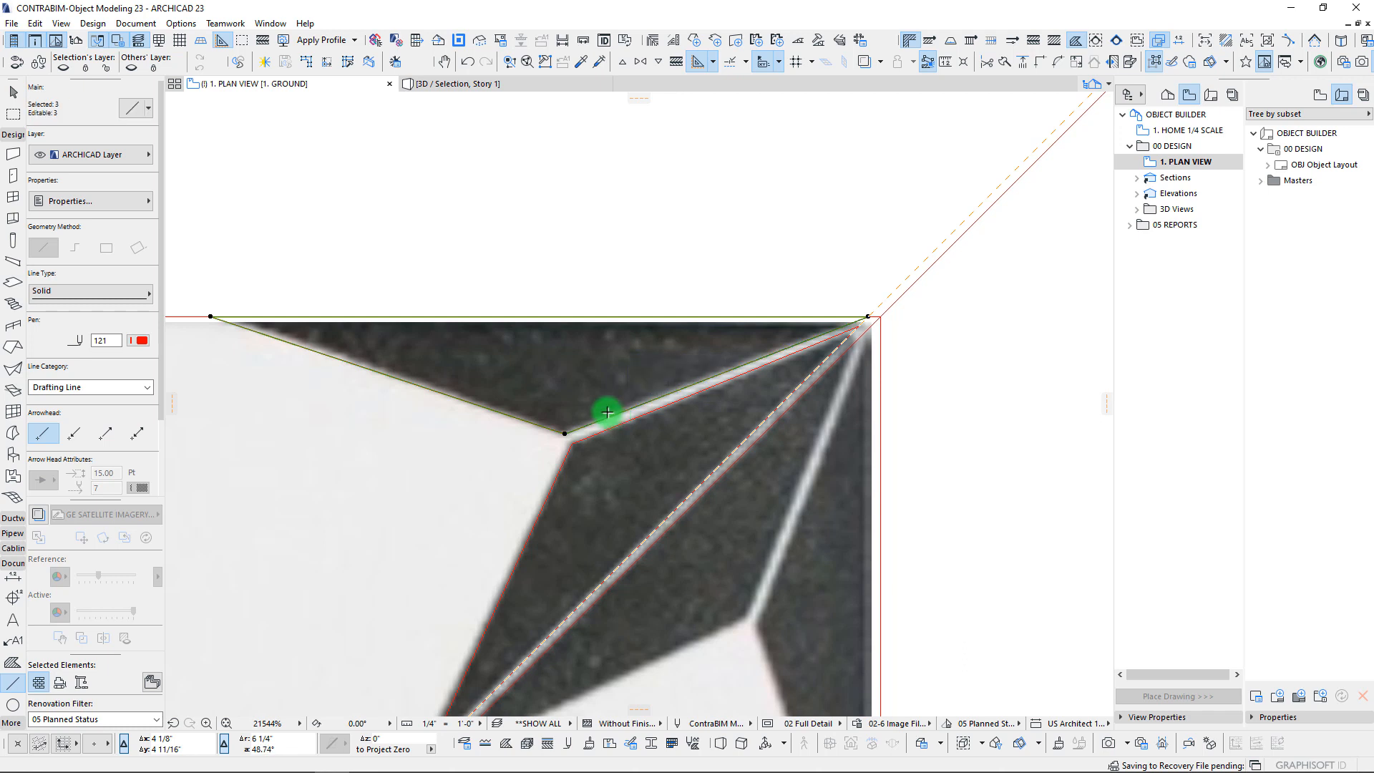
pyautogui.click(534, 317)
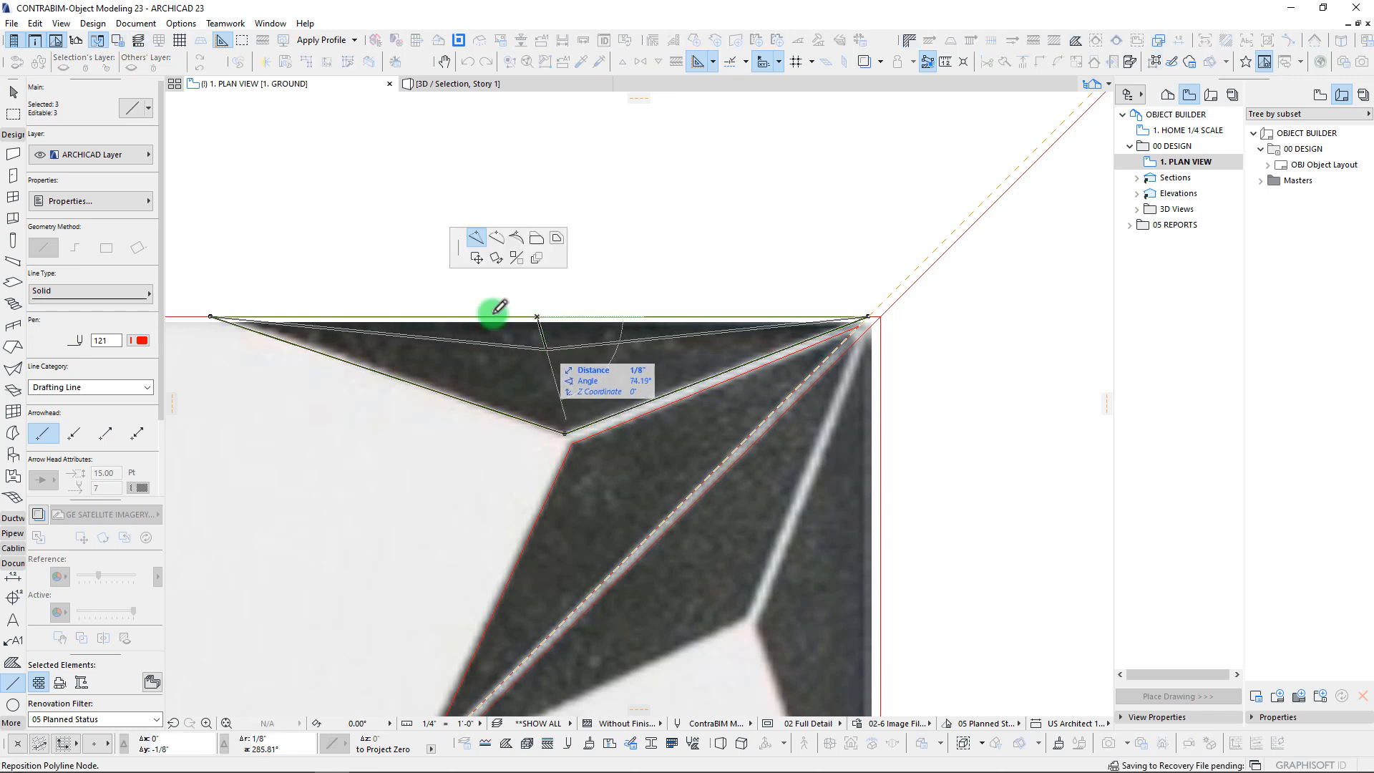
pyautogui.click(536, 237)
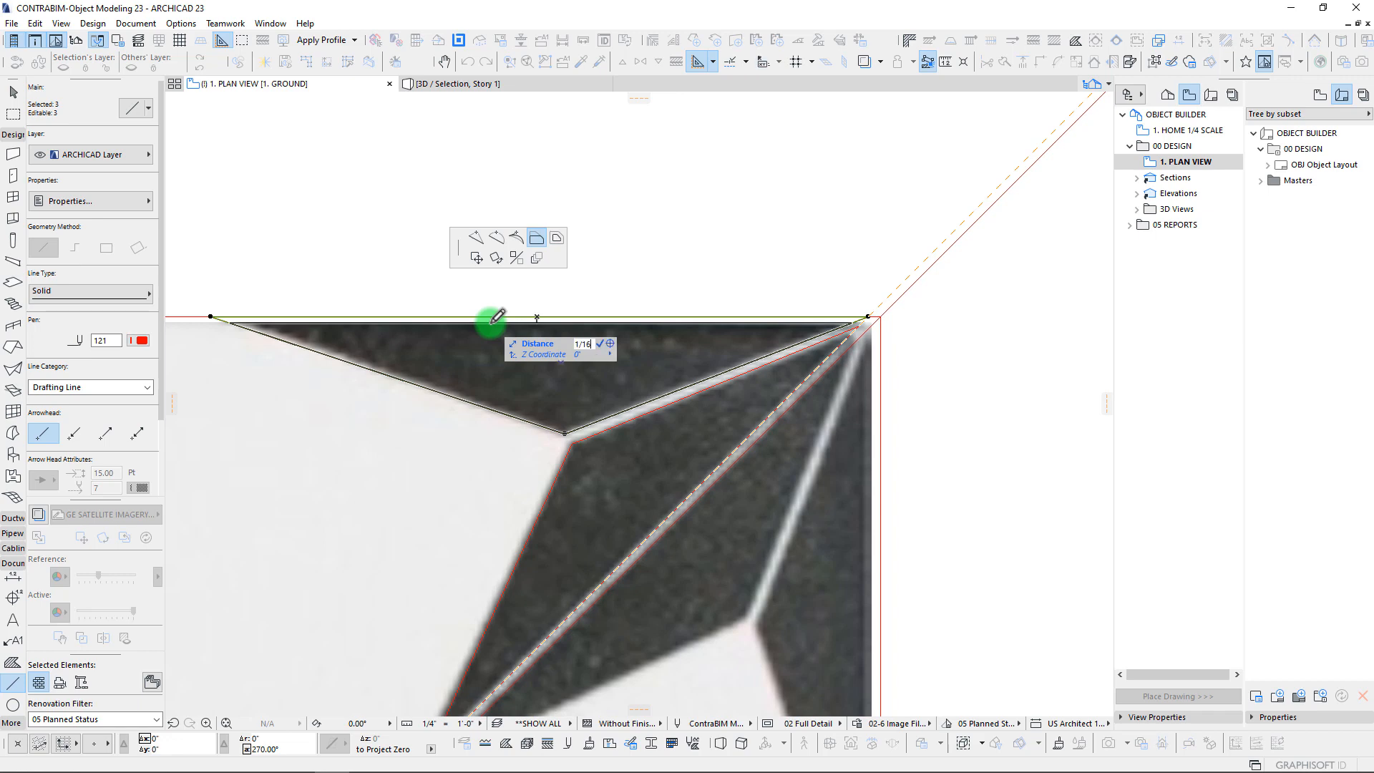
pyautogui.write('1/16')
pyautogui.press('Return')
# Step: Offset the triangle's top edge back outward about 1/16" onto the tile image's dark edge and clear the selection
pyautogui.scroll(4, 495, 318)
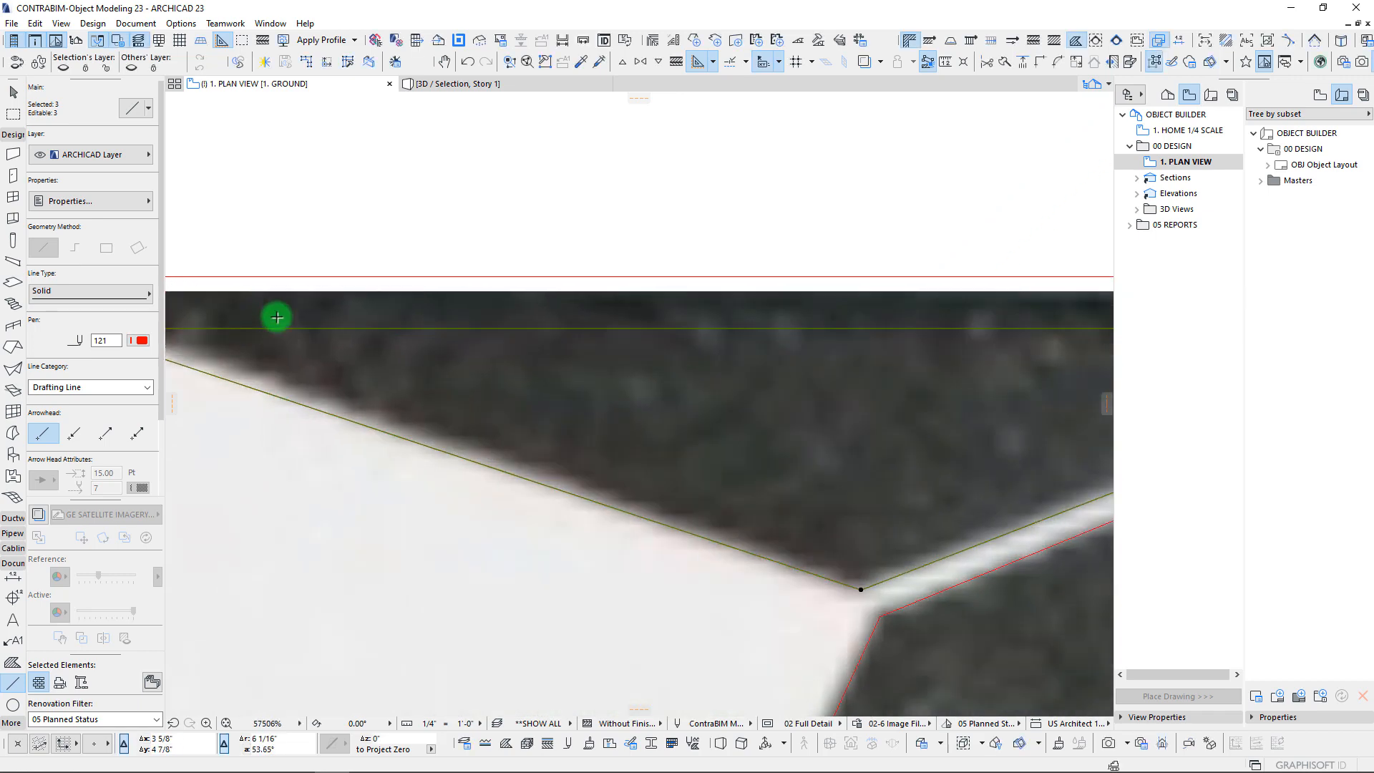
pyautogui.click(478, 371)
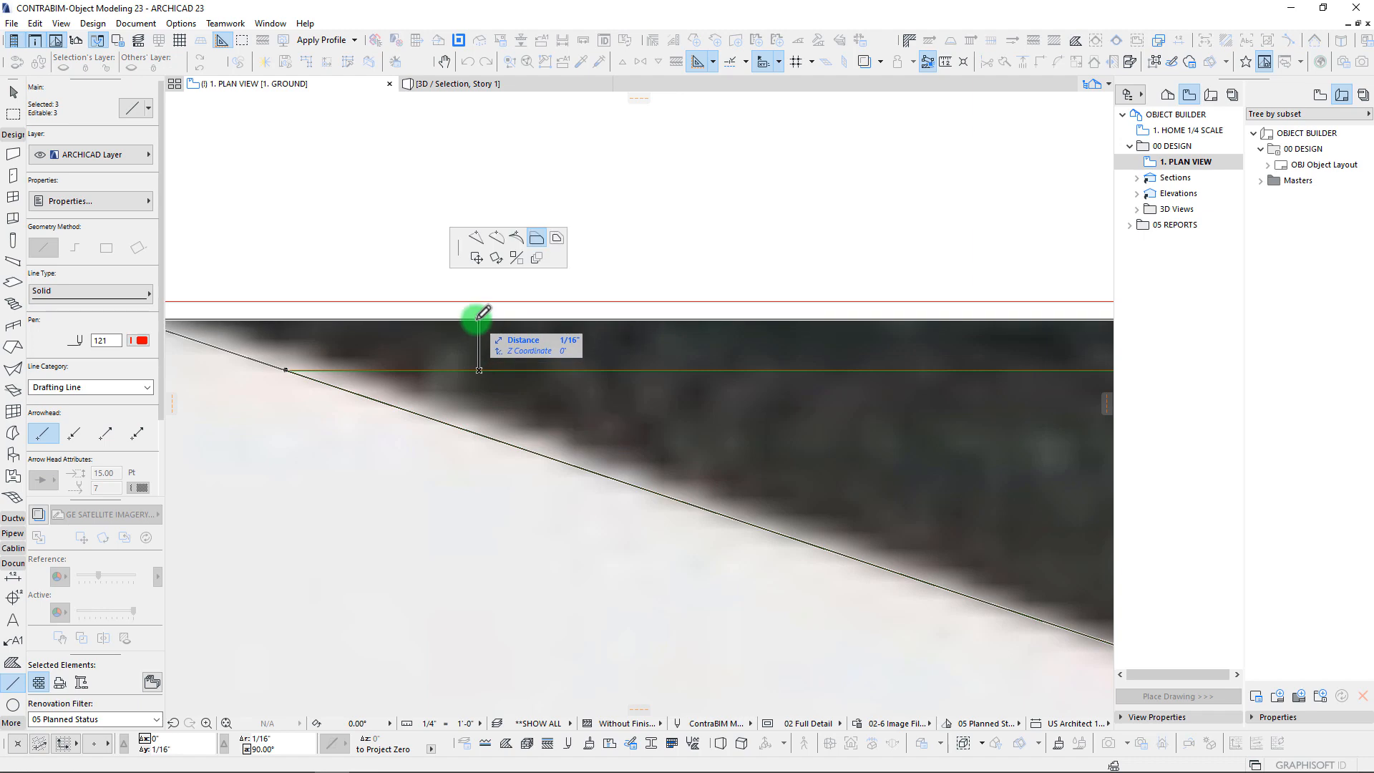
pyautogui.click(481, 312)
pyautogui.scroll(-4, 478, 344)
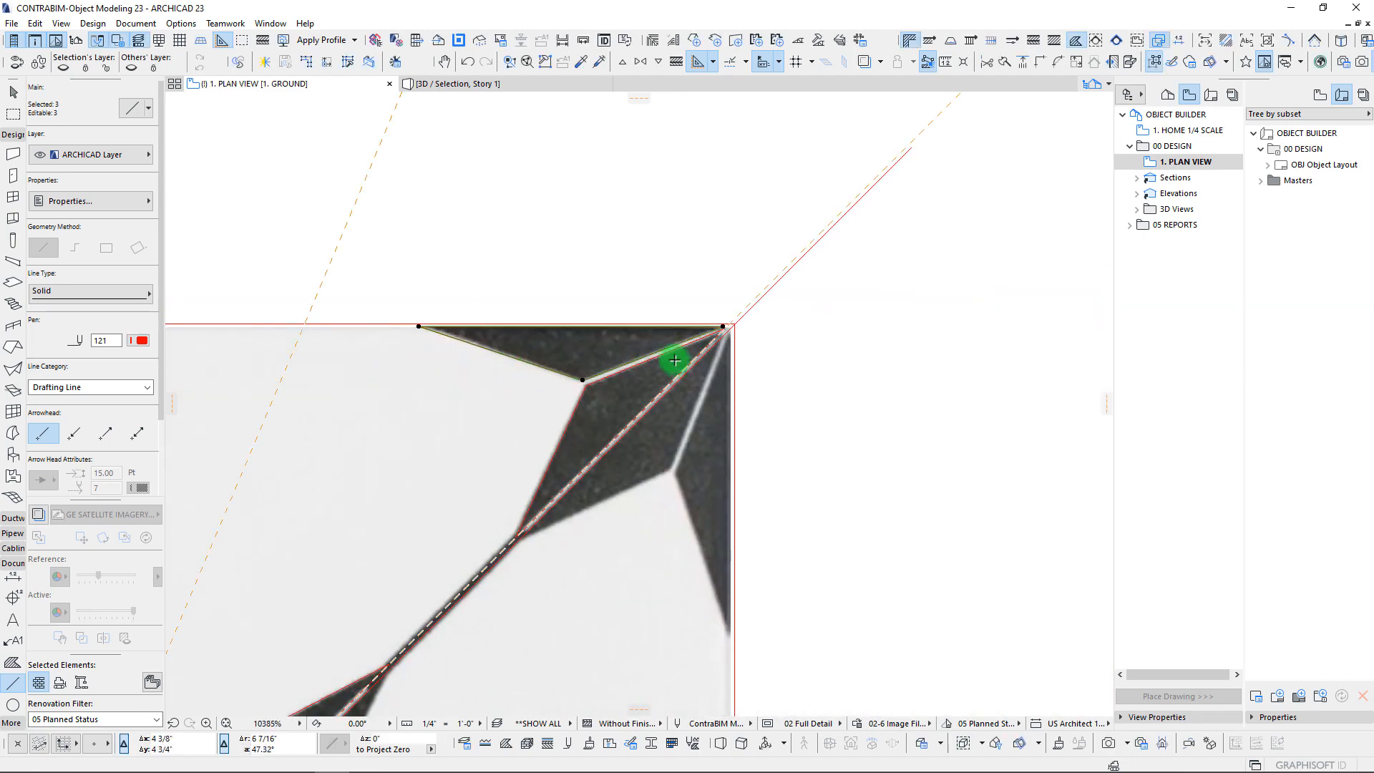
pyautogui.scroll(3, 780, 294)
pyautogui.scroll(-5, 721, 295)
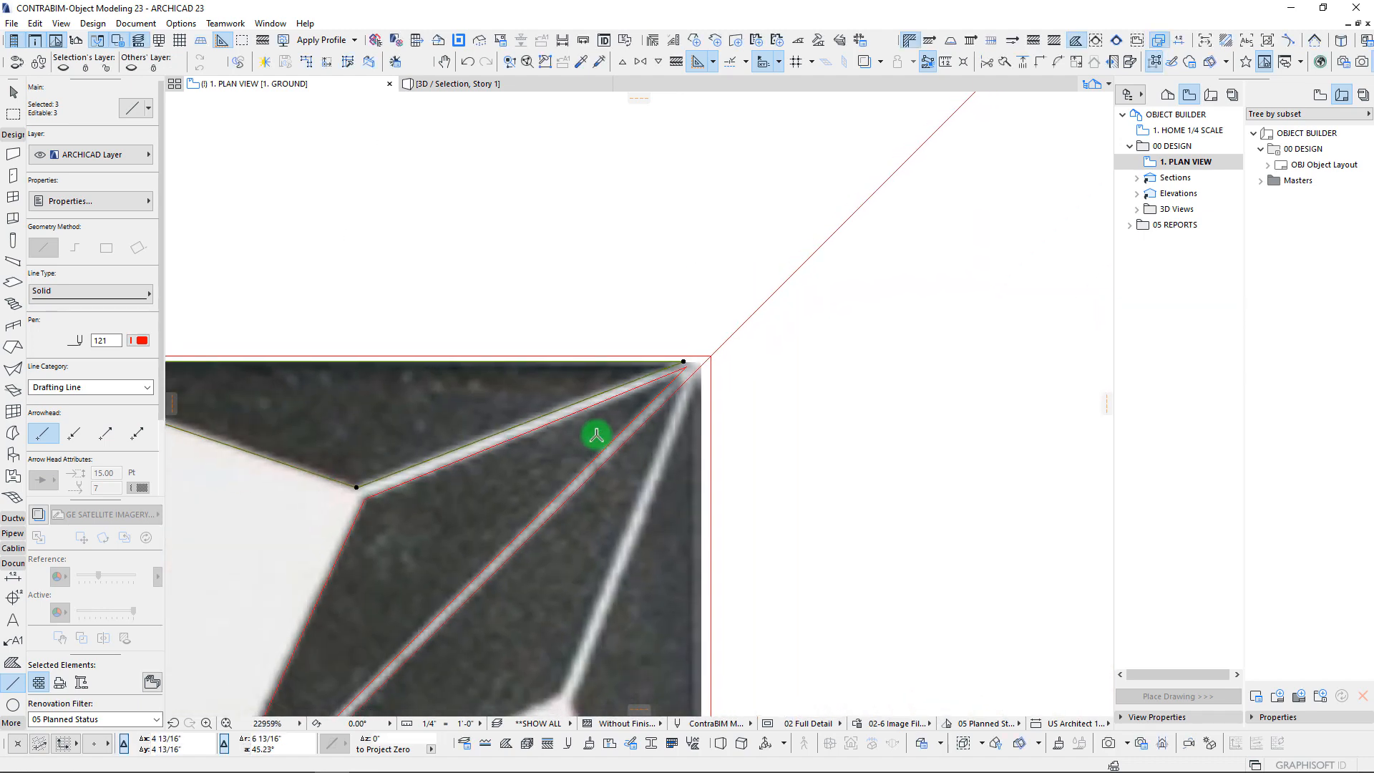
pyautogui.press('Escape')
pyautogui.press('Escape')
pyautogui.click(458, 223)
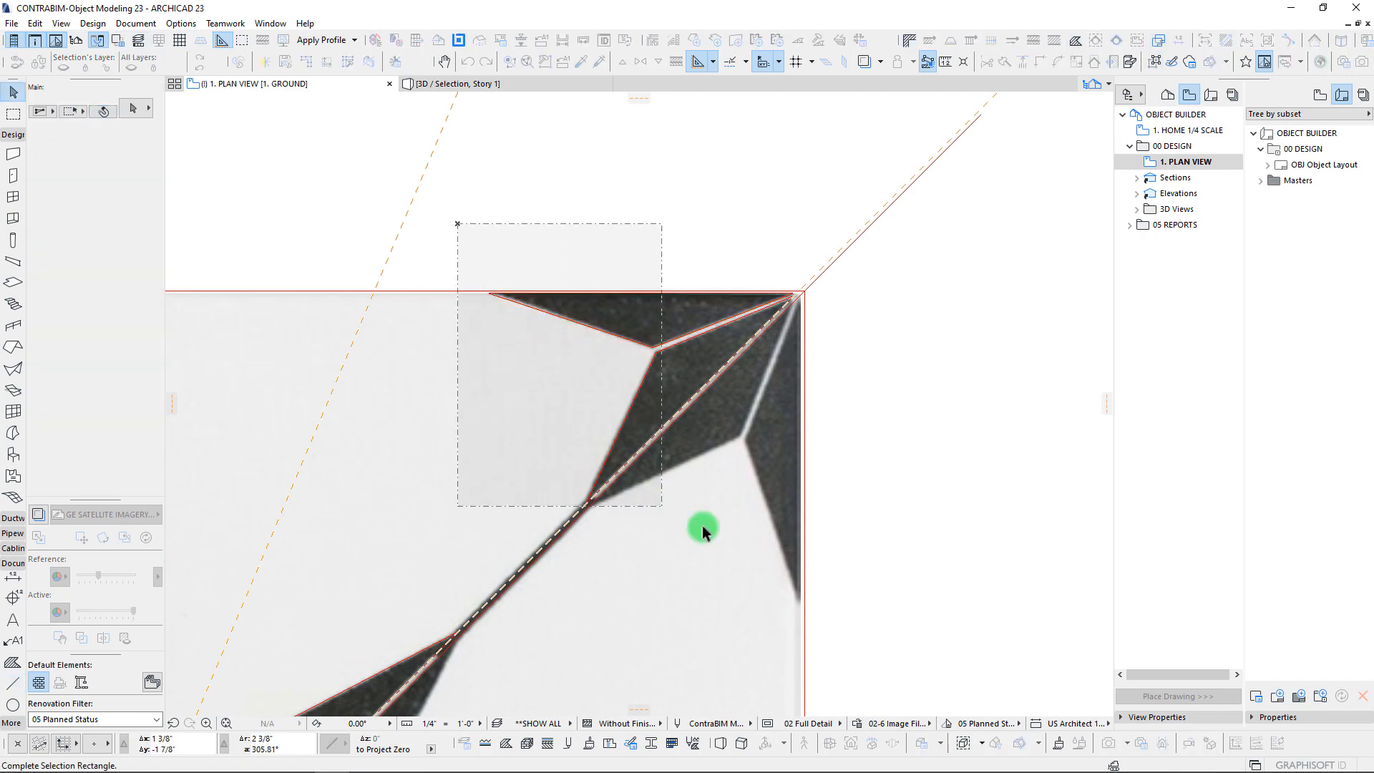
pyautogui.click(792, 550)
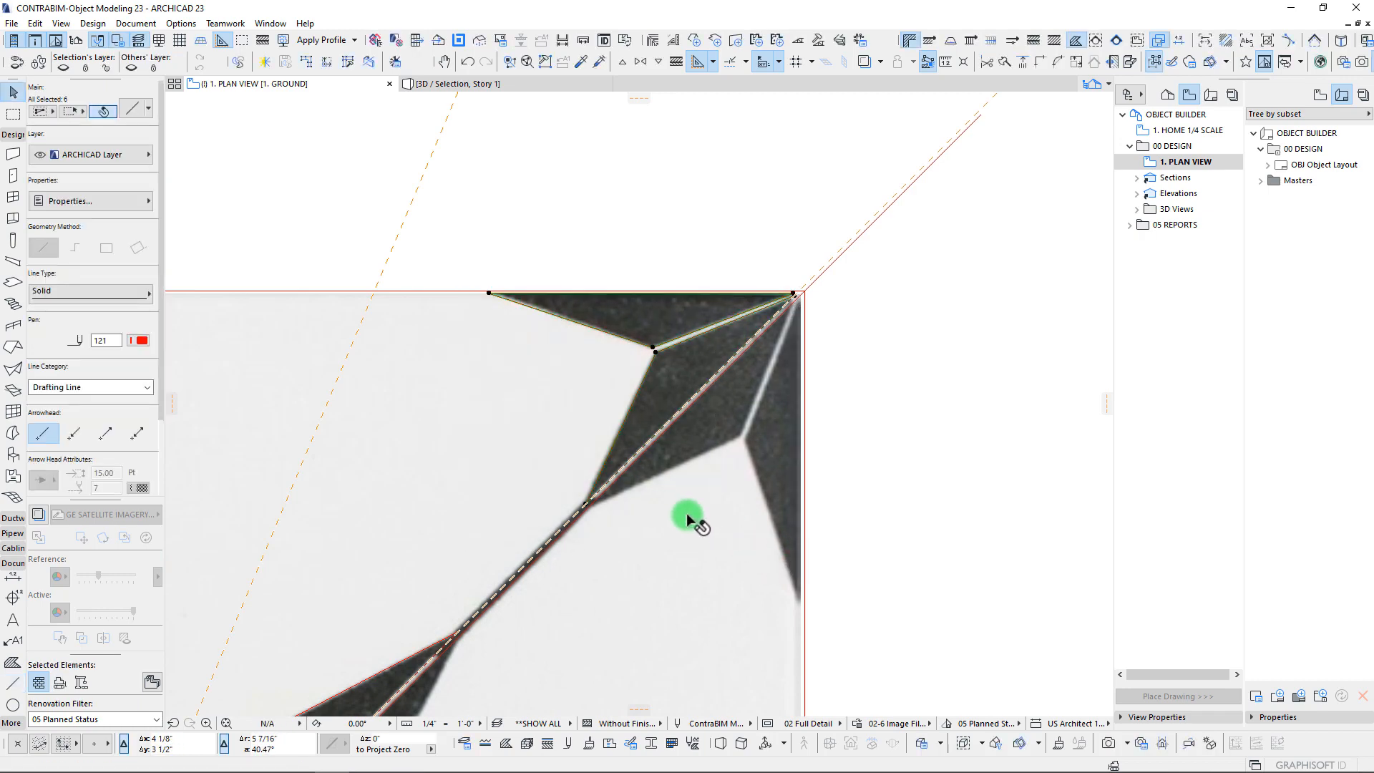
pyautogui.scroll(-5, 675, 454)
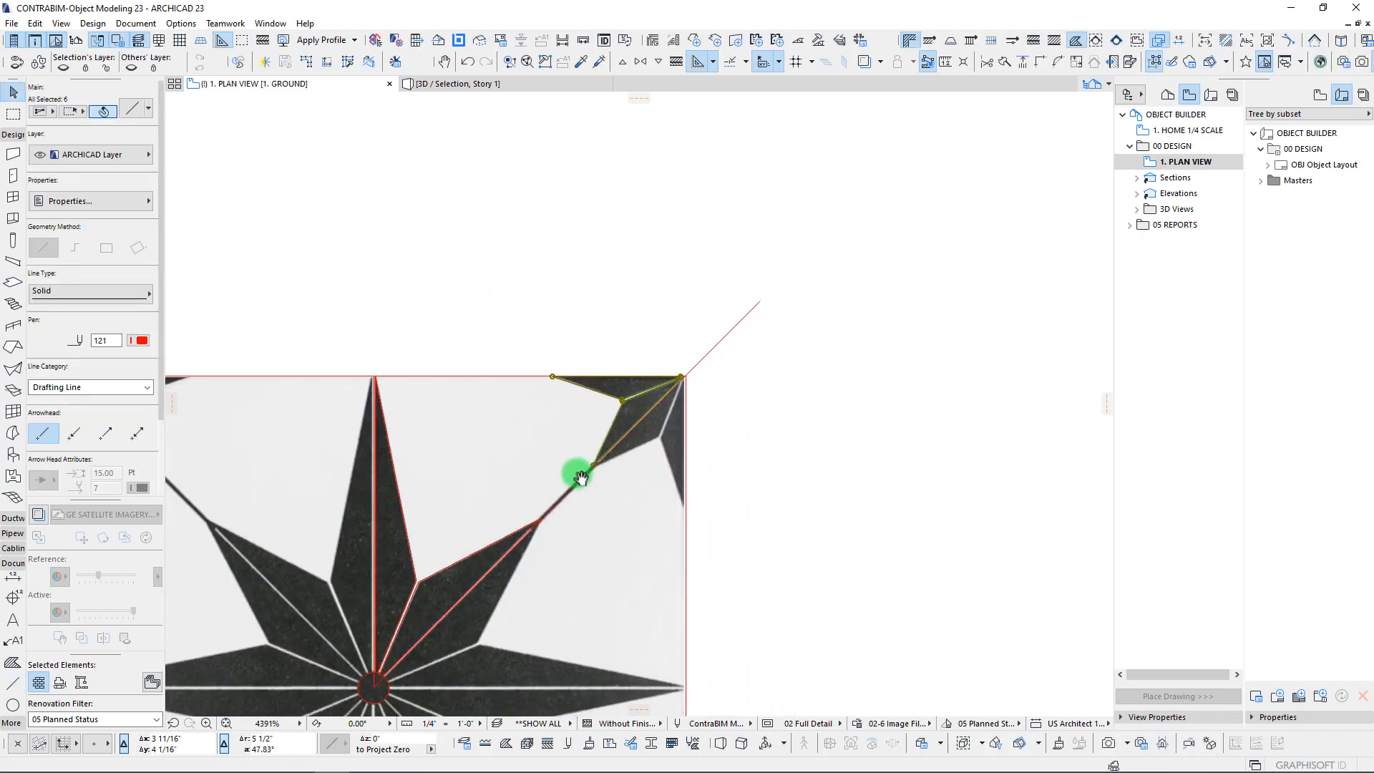
pyautogui.press('Escape')
pyautogui.click(482, 198)
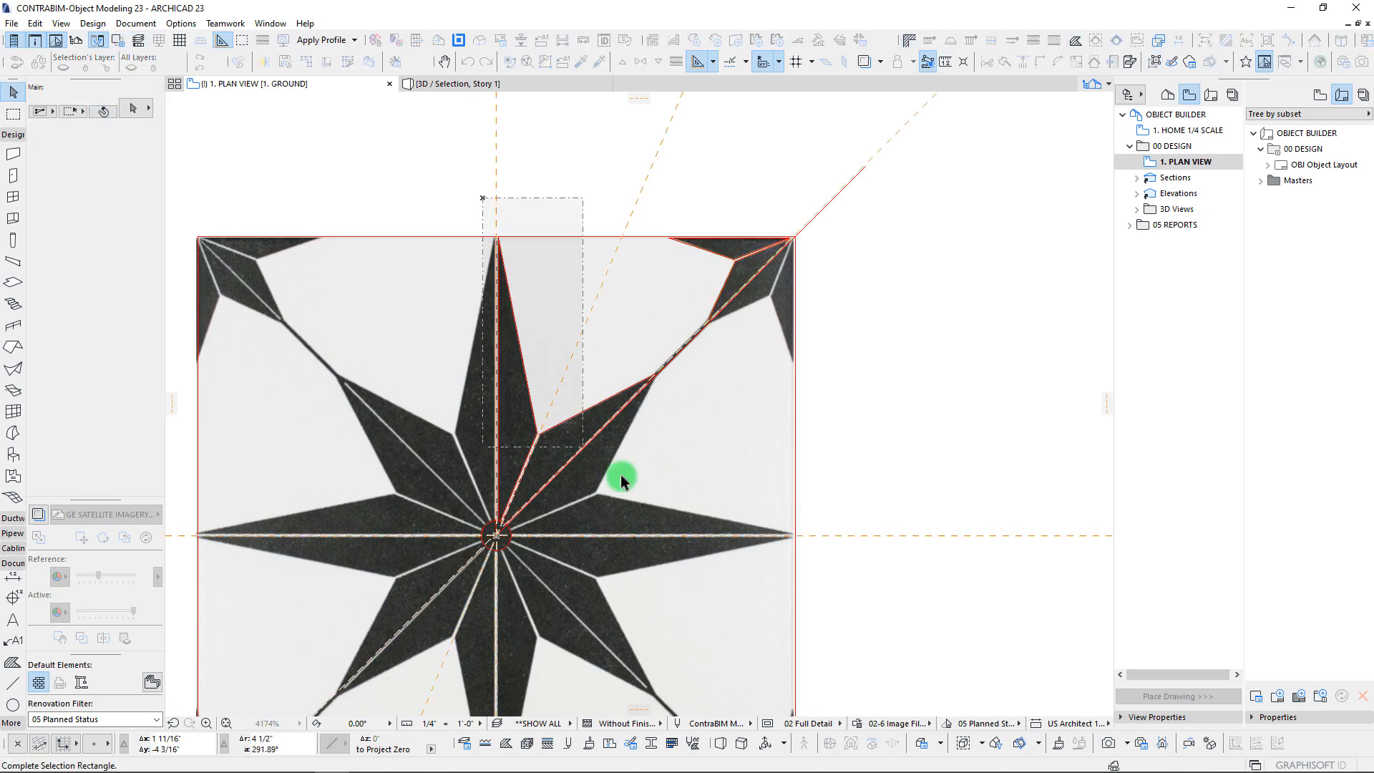
pyautogui.click(667, 547)
pyautogui.scroll(5, 526, 303)
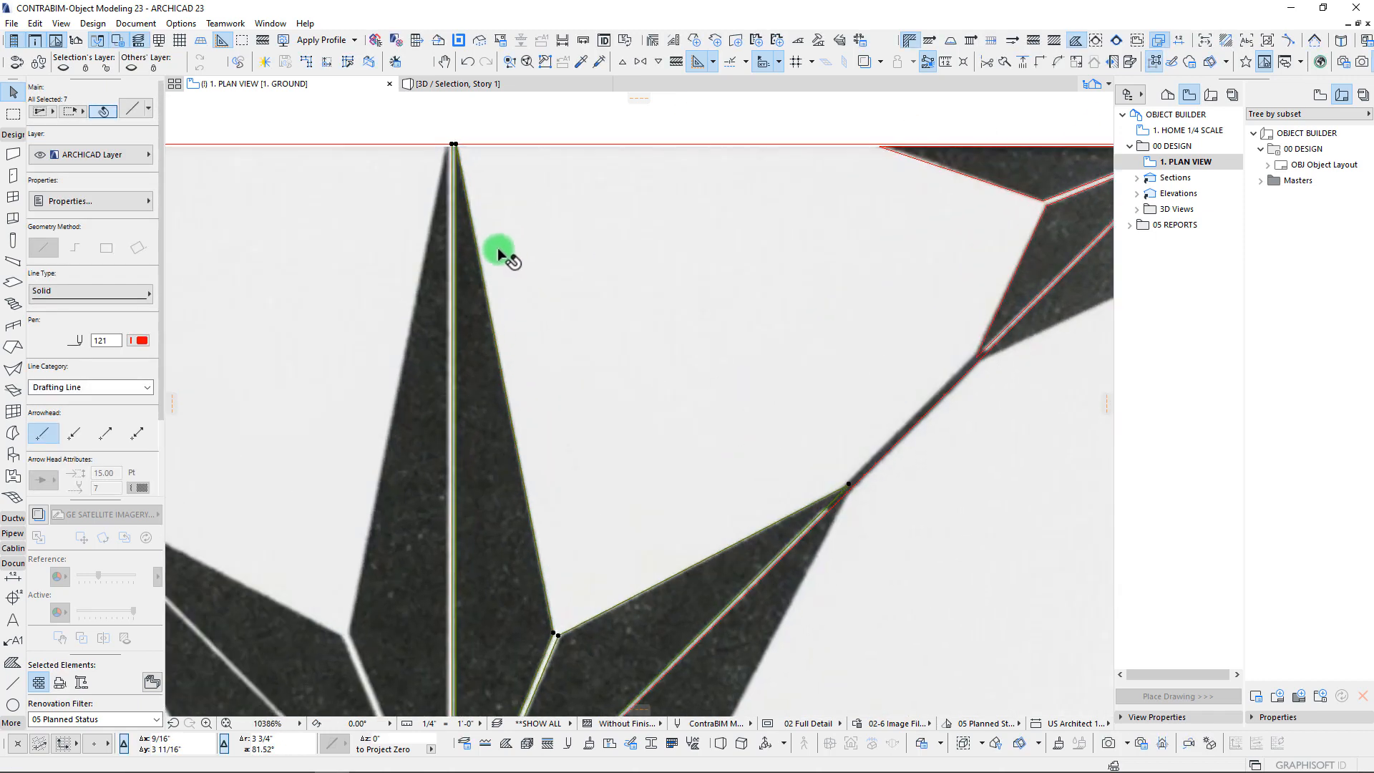
pyautogui.scroll(4, 458, 155)
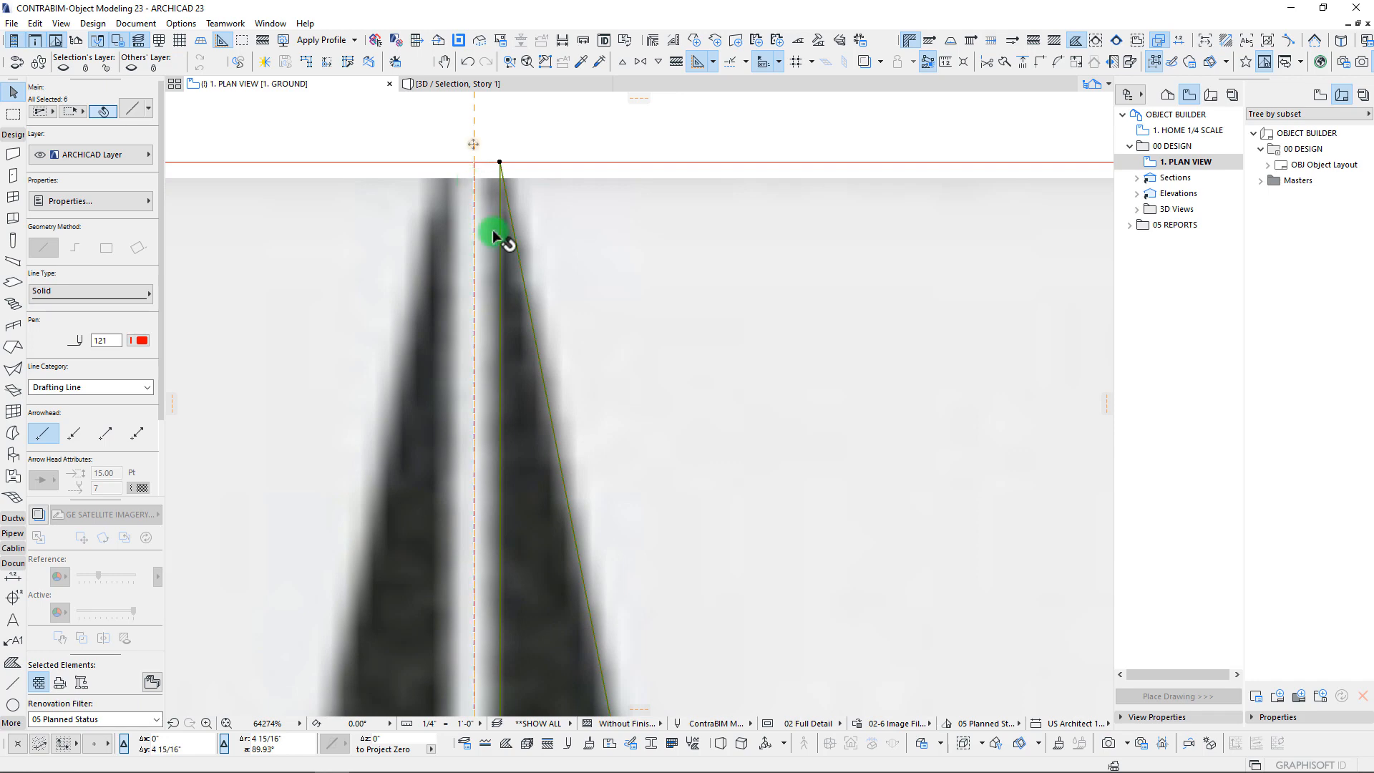
pyautogui.keyDown('shift'); pyautogui.click(506, 390); pyautogui.keyUp('shift')
pyautogui.scroll(-5, 506, 390)
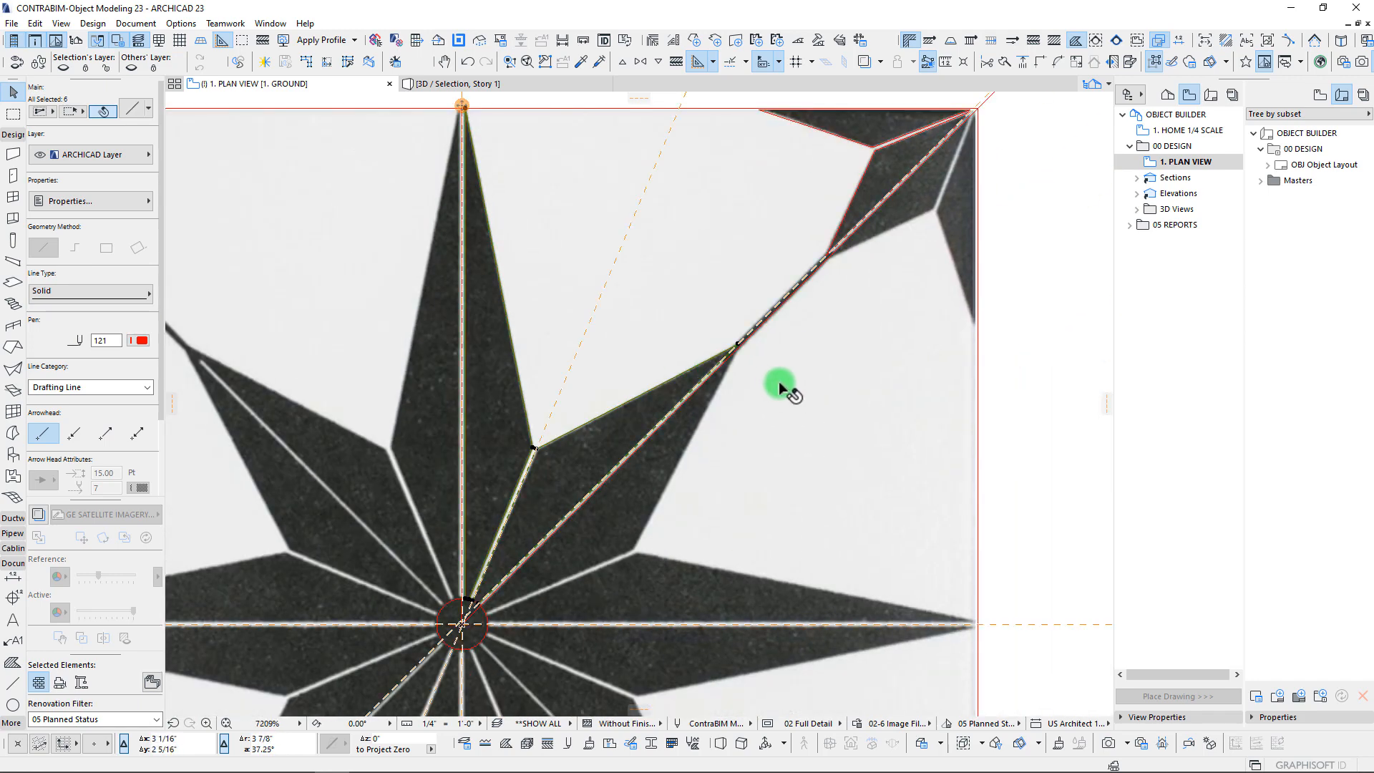
pyautogui.scroll(-3, 690, 371)
pyautogui.scroll(4, 701, 385)
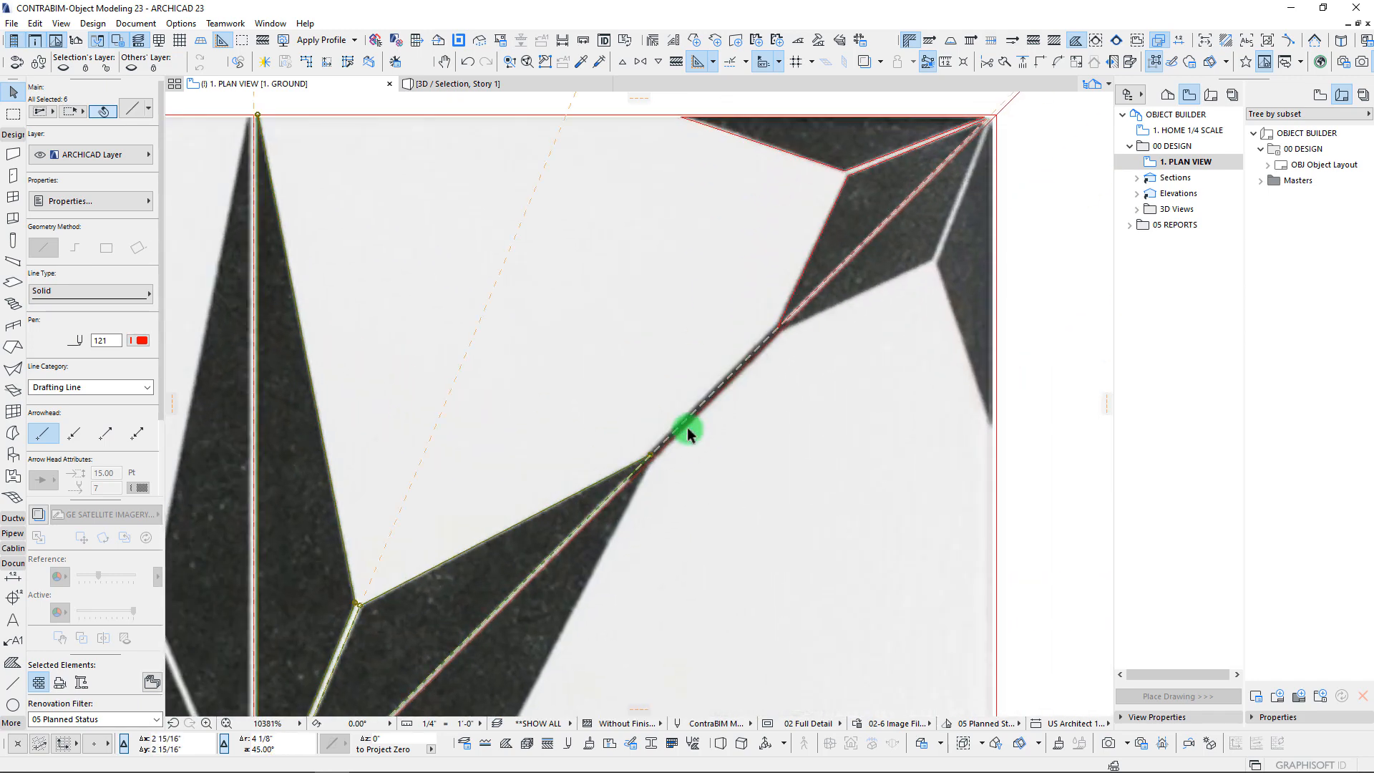
pyautogui.click(678, 430)
pyautogui.click(680, 434)
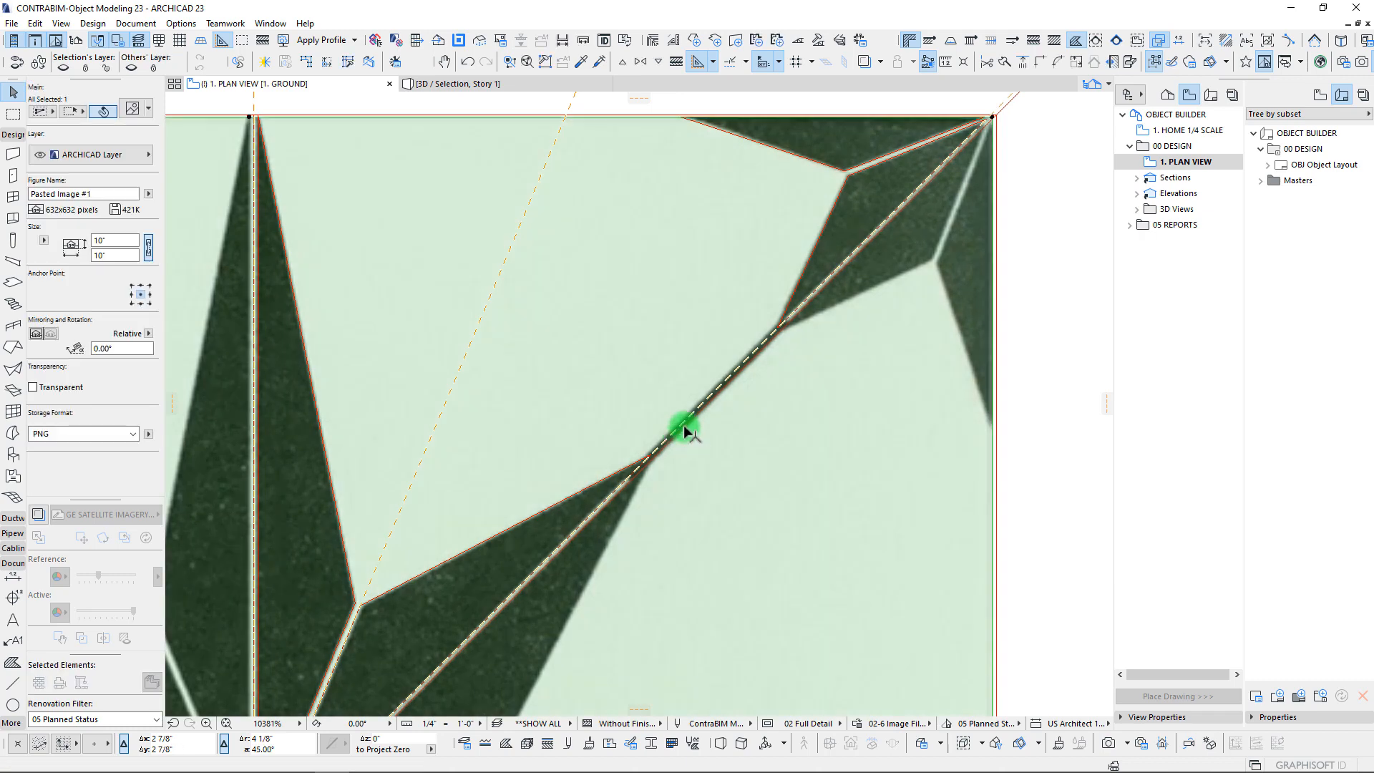
pyautogui.press('Escape')
# Step: Select the long diagonal line and shorten its outer end from beyond the tile corner to the corner diamond's inner tip
pyautogui.click(684, 424)
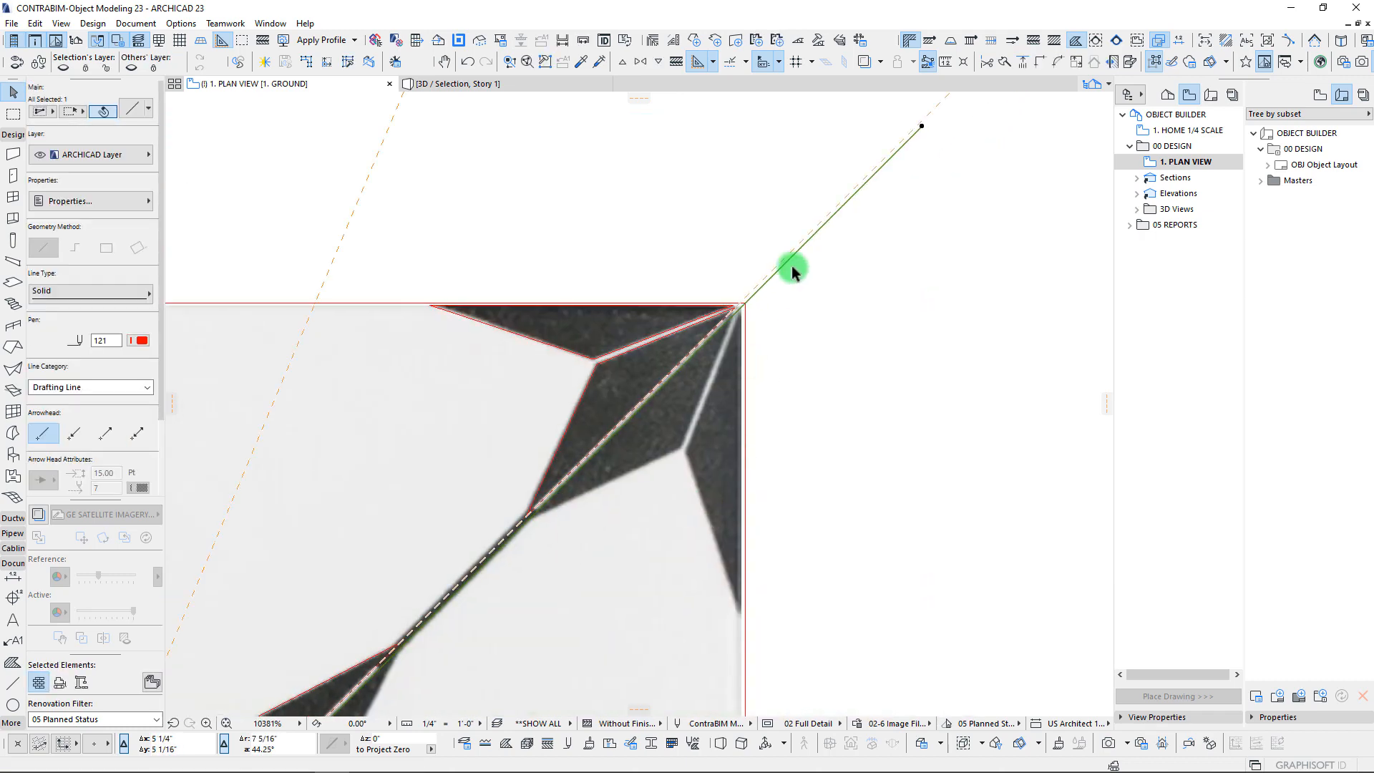
pyautogui.moveTo(923, 127); pyautogui.dragTo(552, 492)
pyautogui.scroll(3, 551, 493)
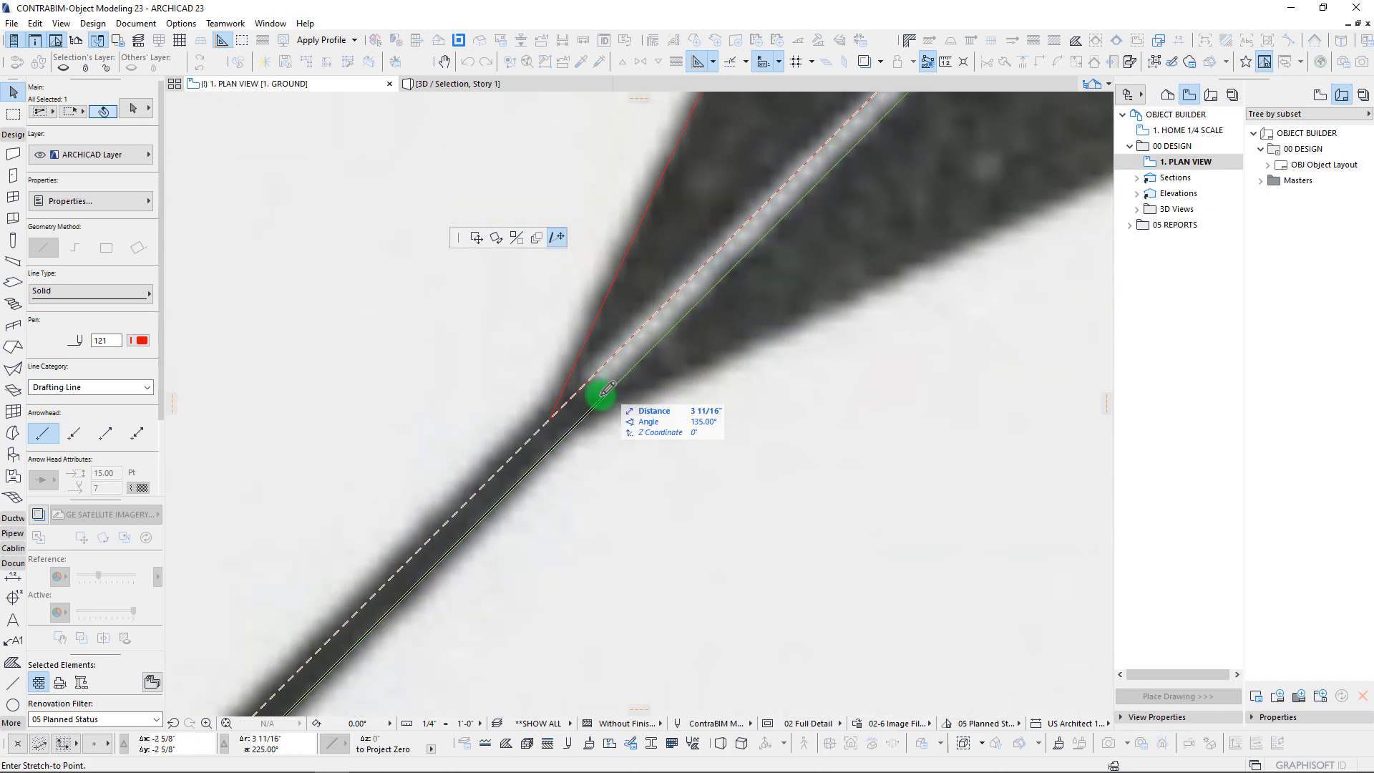
pyautogui.click(578, 370)
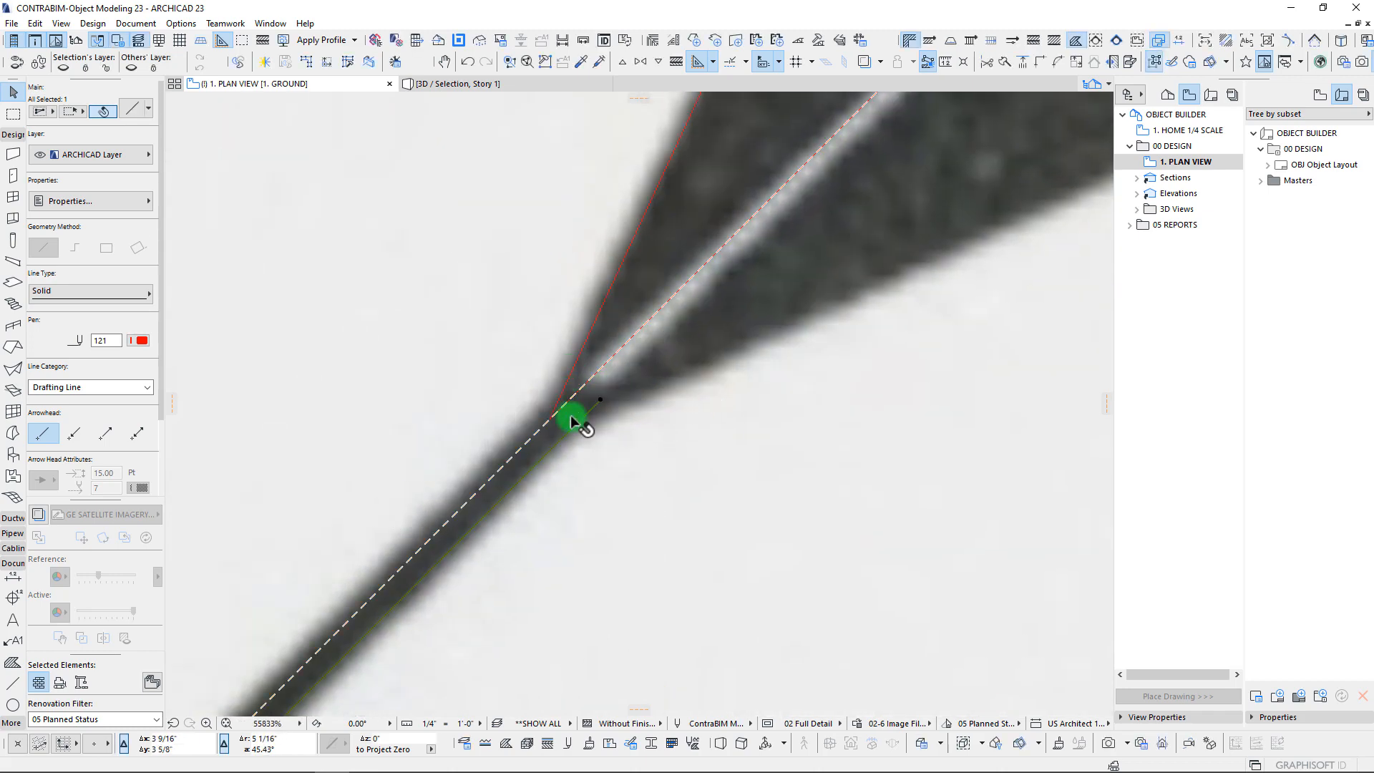
pyautogui.scroll(-3, 570, 420)
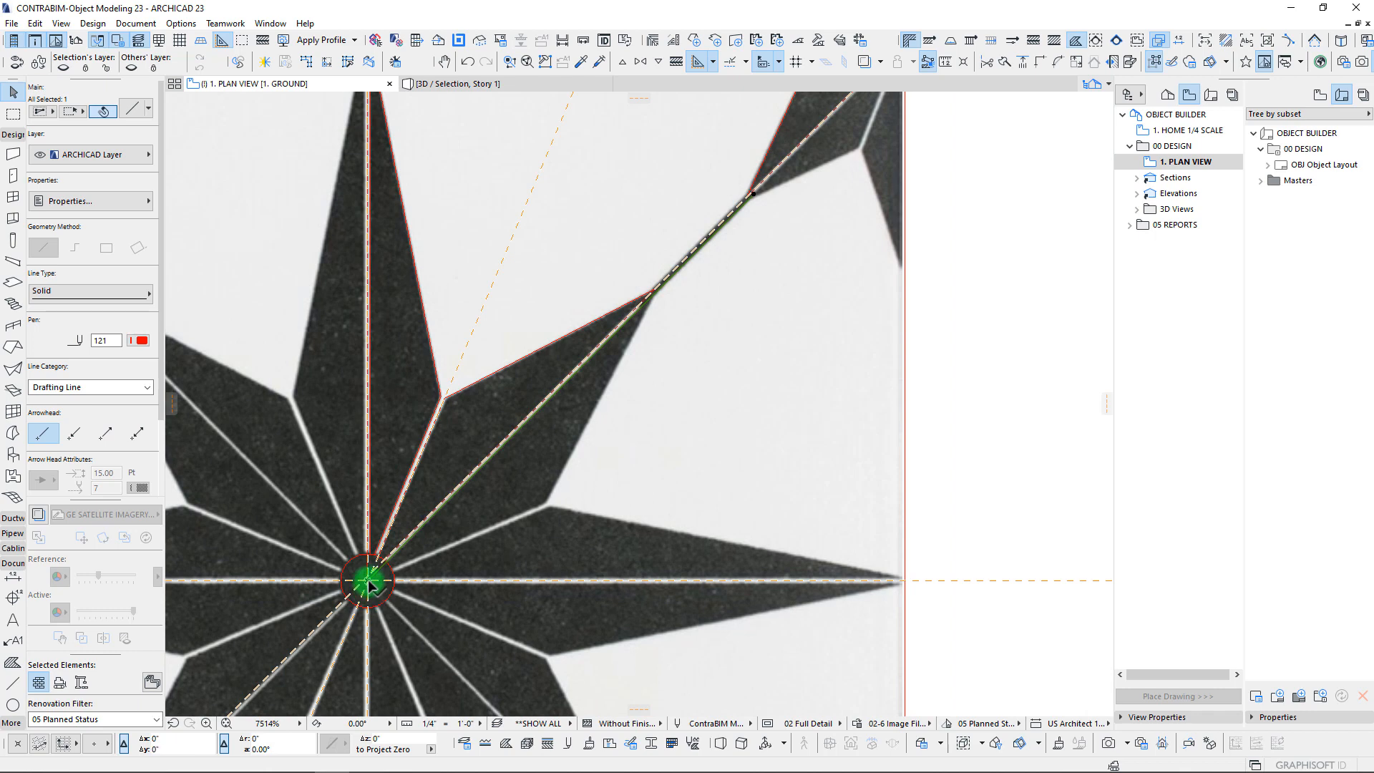
# Step: Stretch the diagonal line's inner end from the tile centre out to the tip of the traced diagonal star ray
pyautogui.click(368, 581)
pyautogui.scroll(3, 657, 268)
pyautogui.scroll(3, 700, 374)
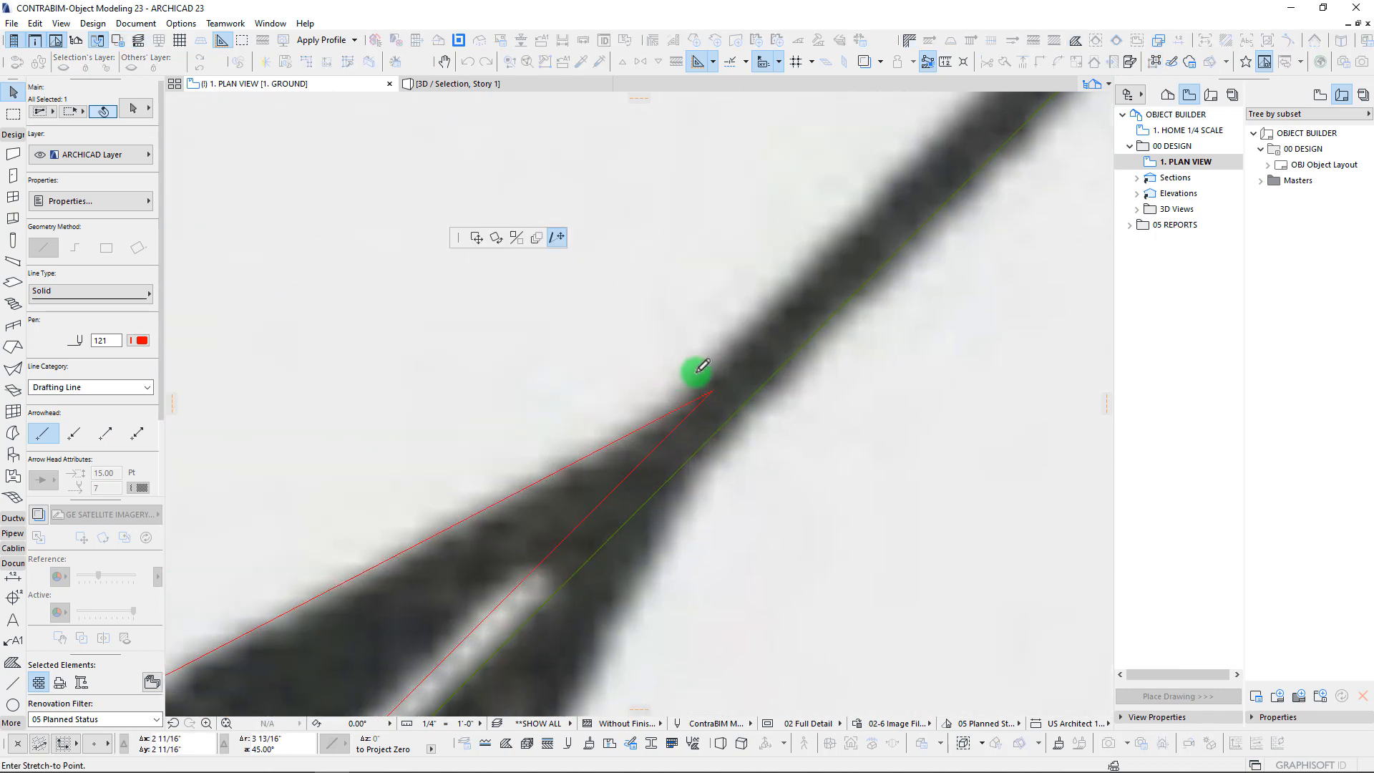
pyautogui.click(715, 388)
pyautogui.scroll(3, 723, 398)
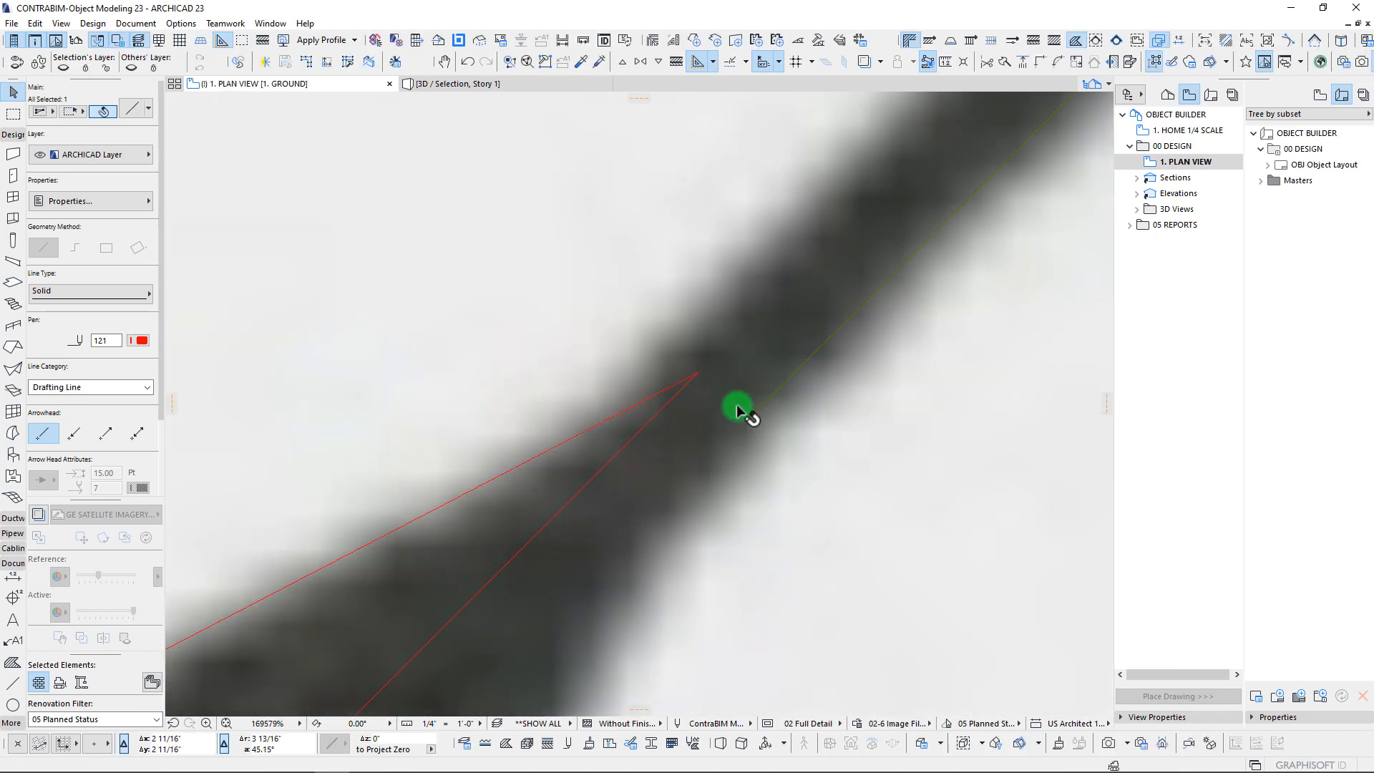
pyautogui.click(757, 415)
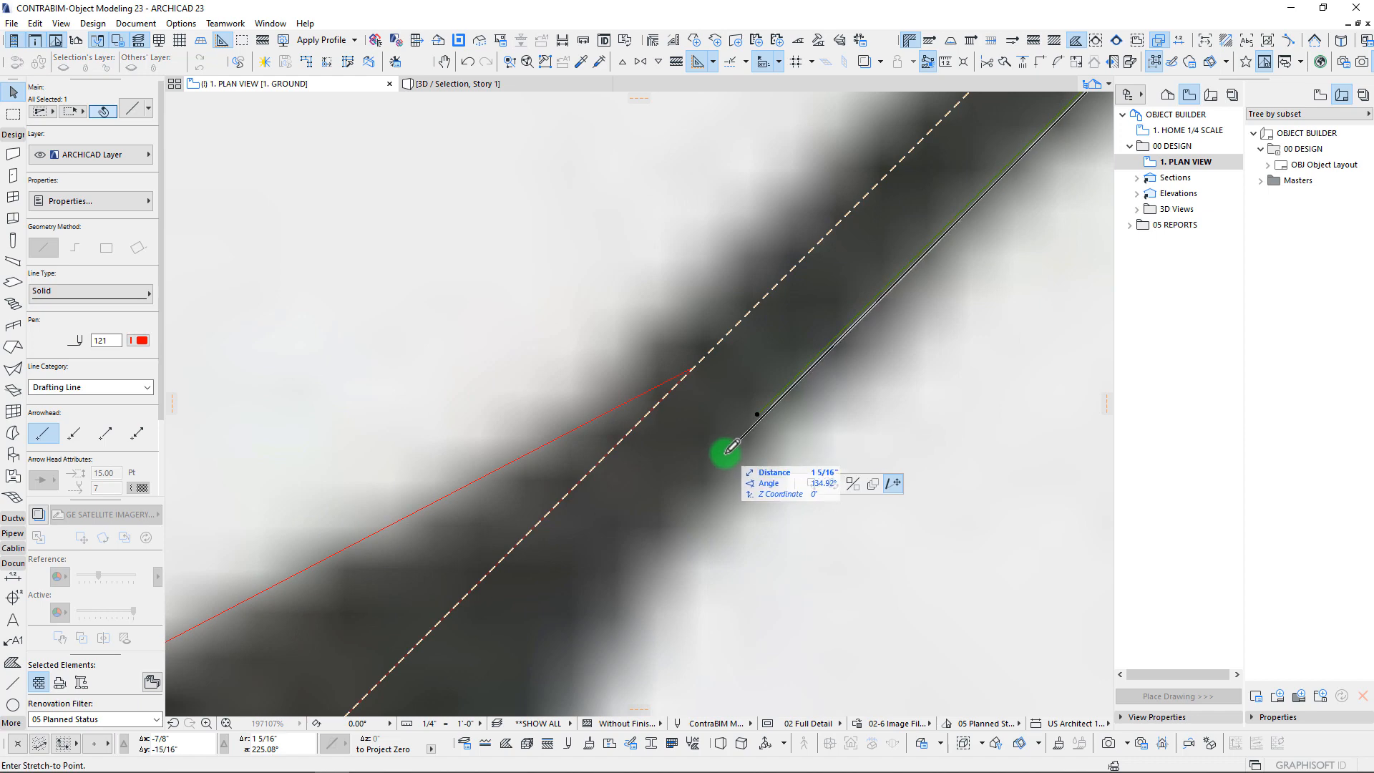
pyautogui.click(690, 368)
# Step: Adjust the short diagonal connector's outer end to meet the traced tip of the corner diamond
pyautogui.scroll(-5, 844, 353)
pyautogui.scroll(3, 659, 362)
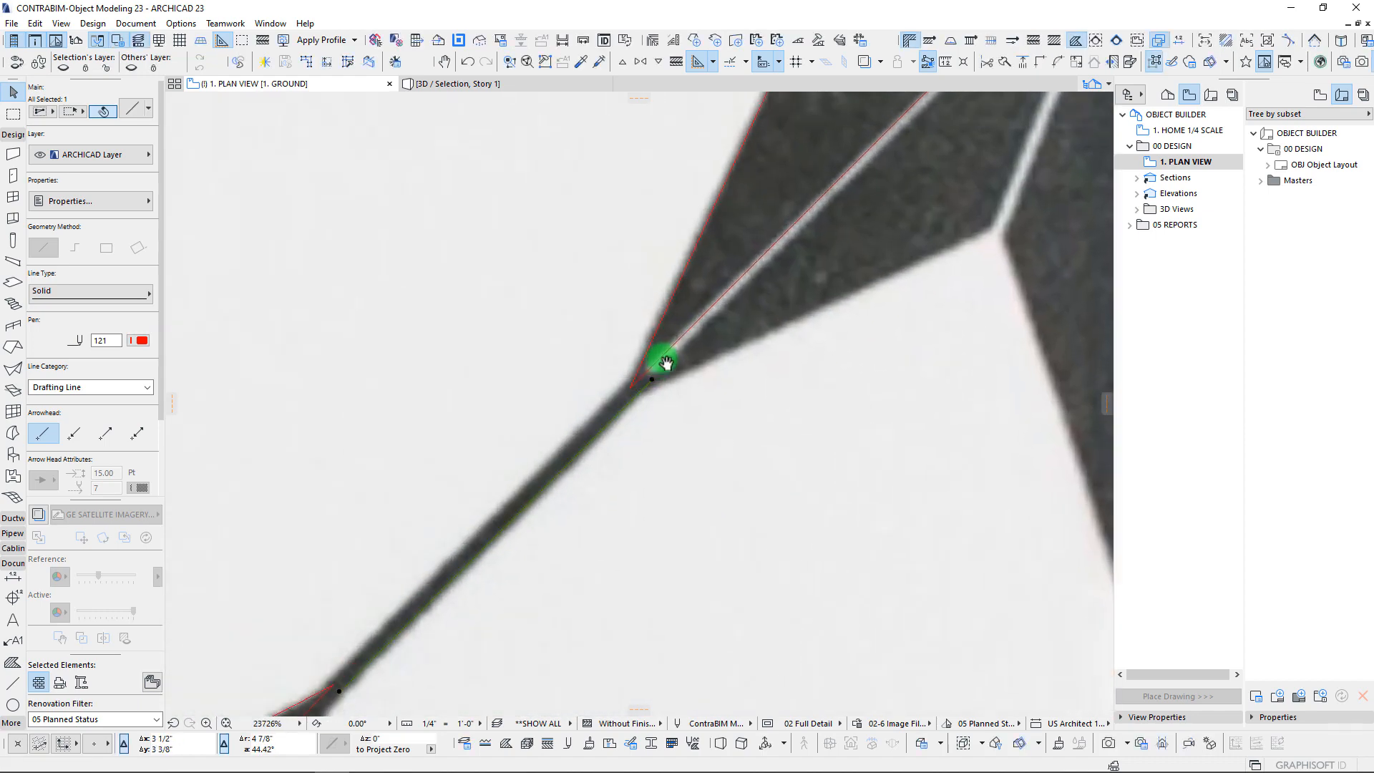
pyautogui.click(641, 399)
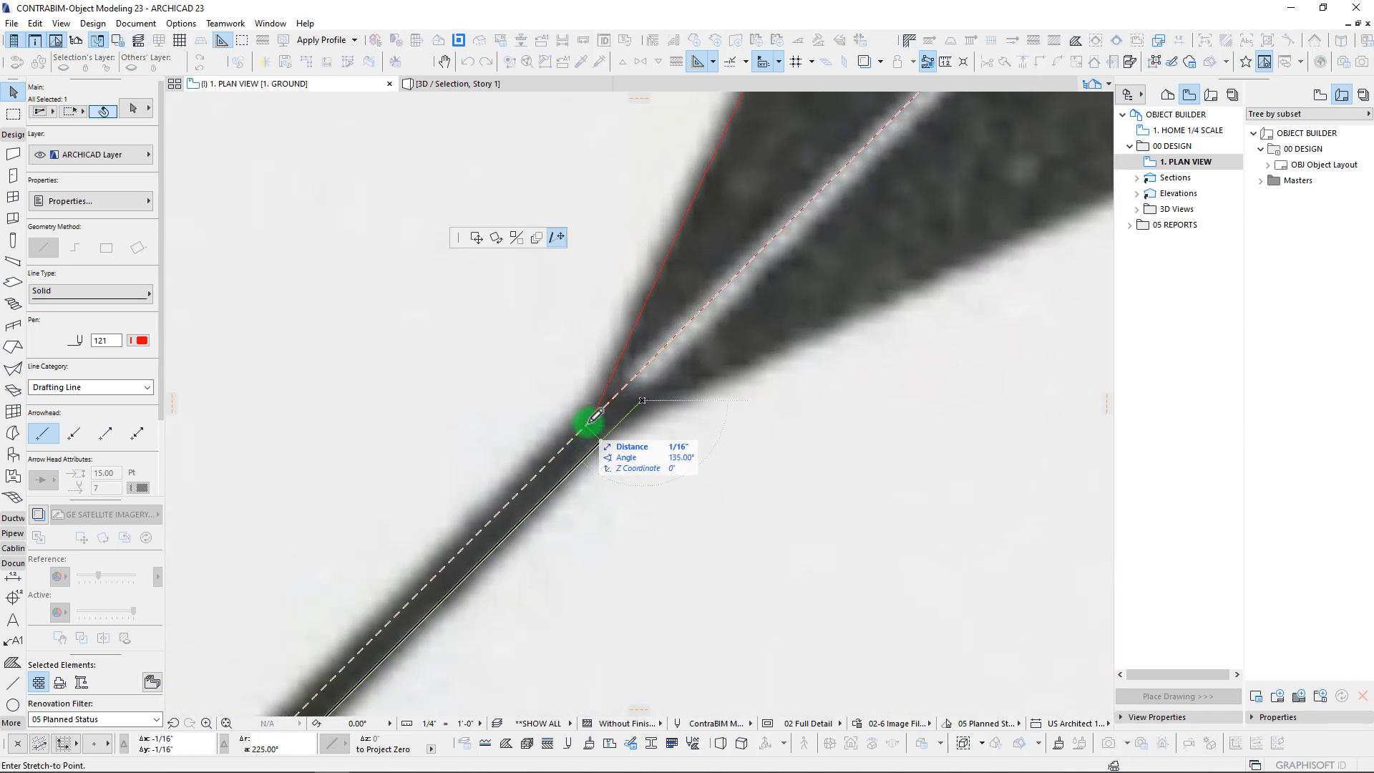
pyautogui.click(589, 420)
pyautogui.scroll(-7, 559, 398)
# Step: Select the 12 traced lines of the corner piece and star rays and mirror a copy of them across the 45° diagonal
pyautogui.scroll(-5, 554, 394)
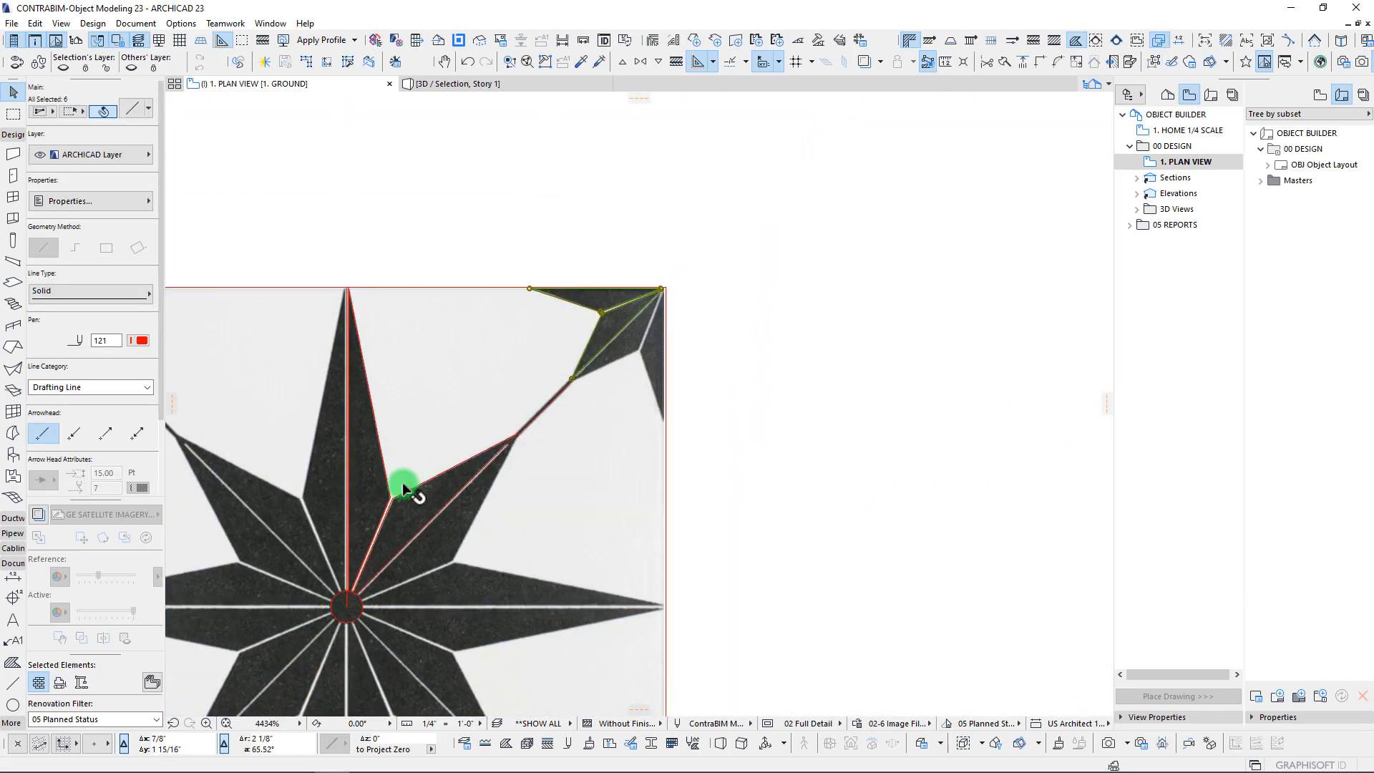
pyautogui.scroll(4, 402, 482)
pyautogui.scroll(-3, 467, 458)
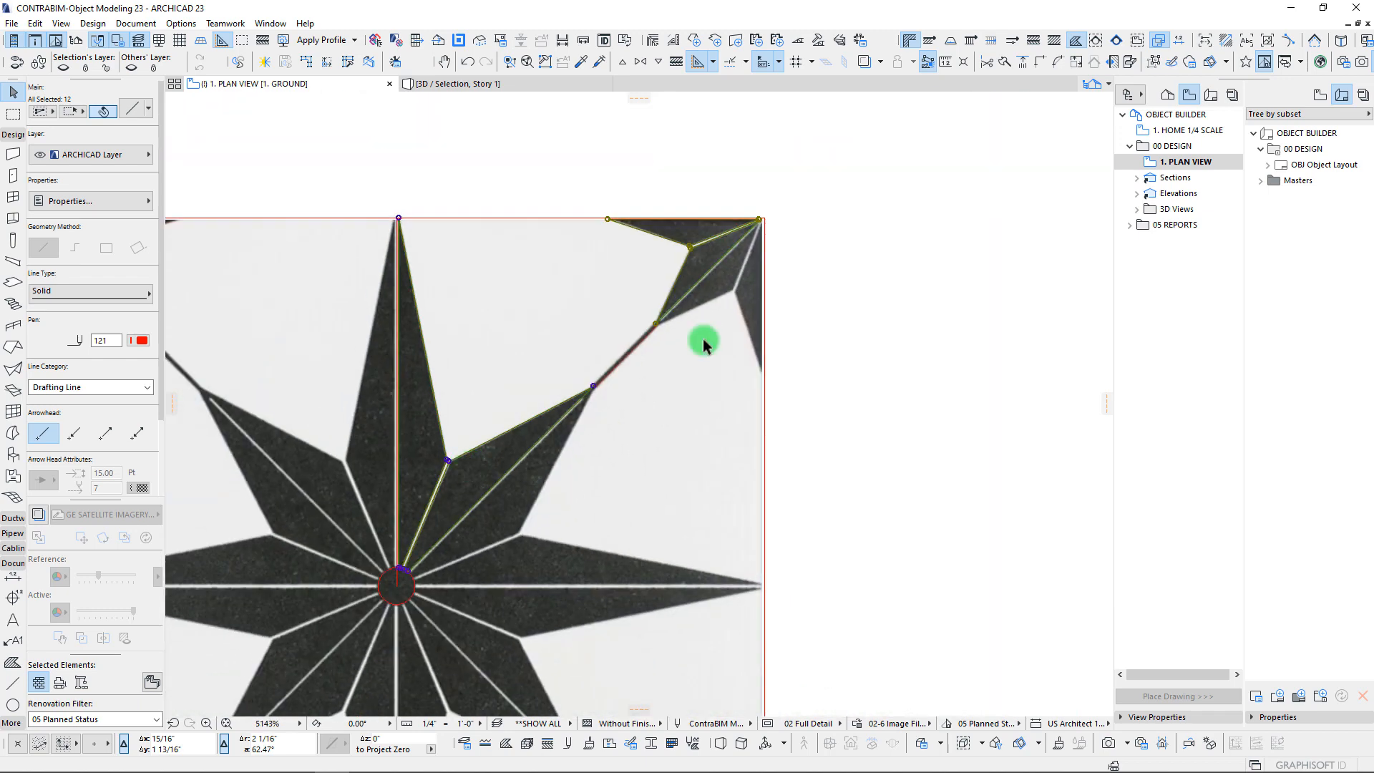
pyautogui.moveTo(523, 505); pyautogui.dragTo(525, 479, button='middle')
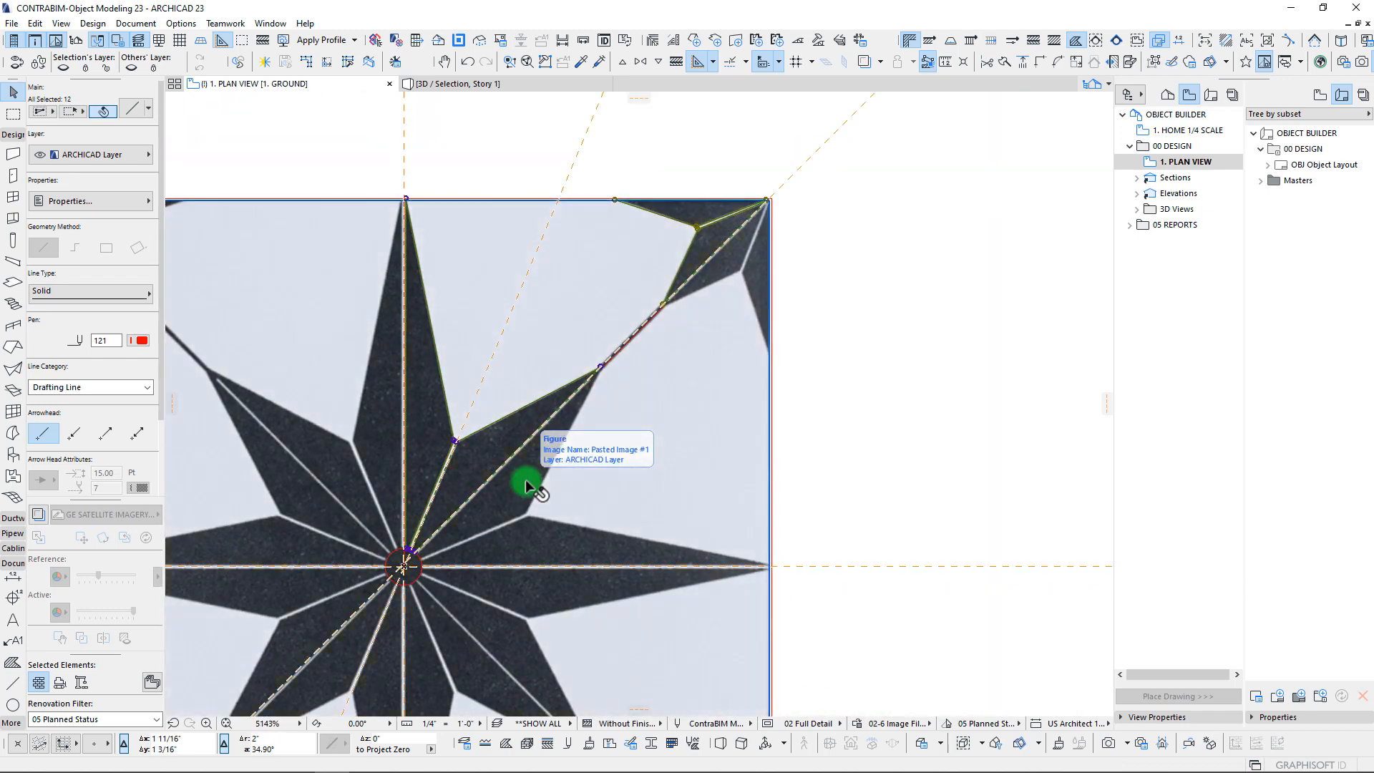
pyautogui.hotkey('ctrl', 'shift', 'm')
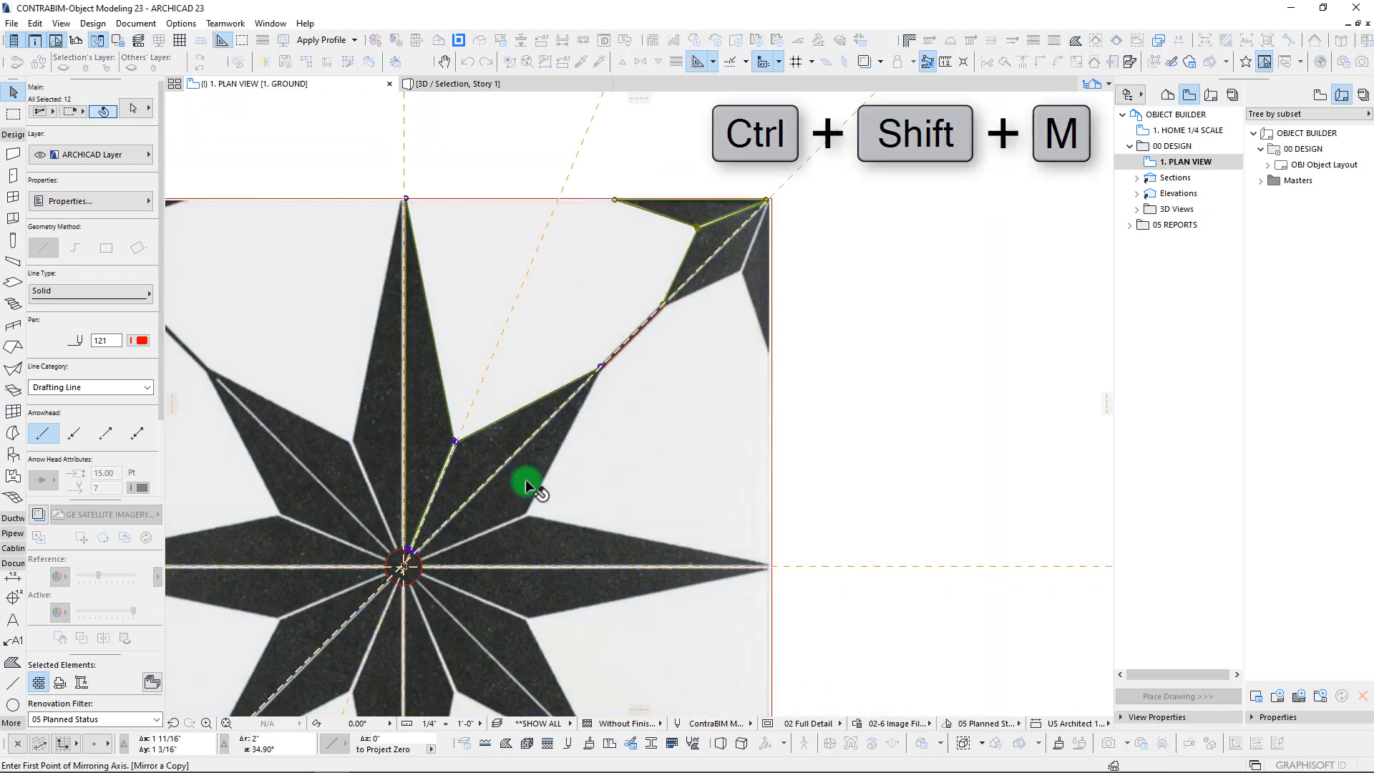
pyautogui.scroll(5, 551, 468)
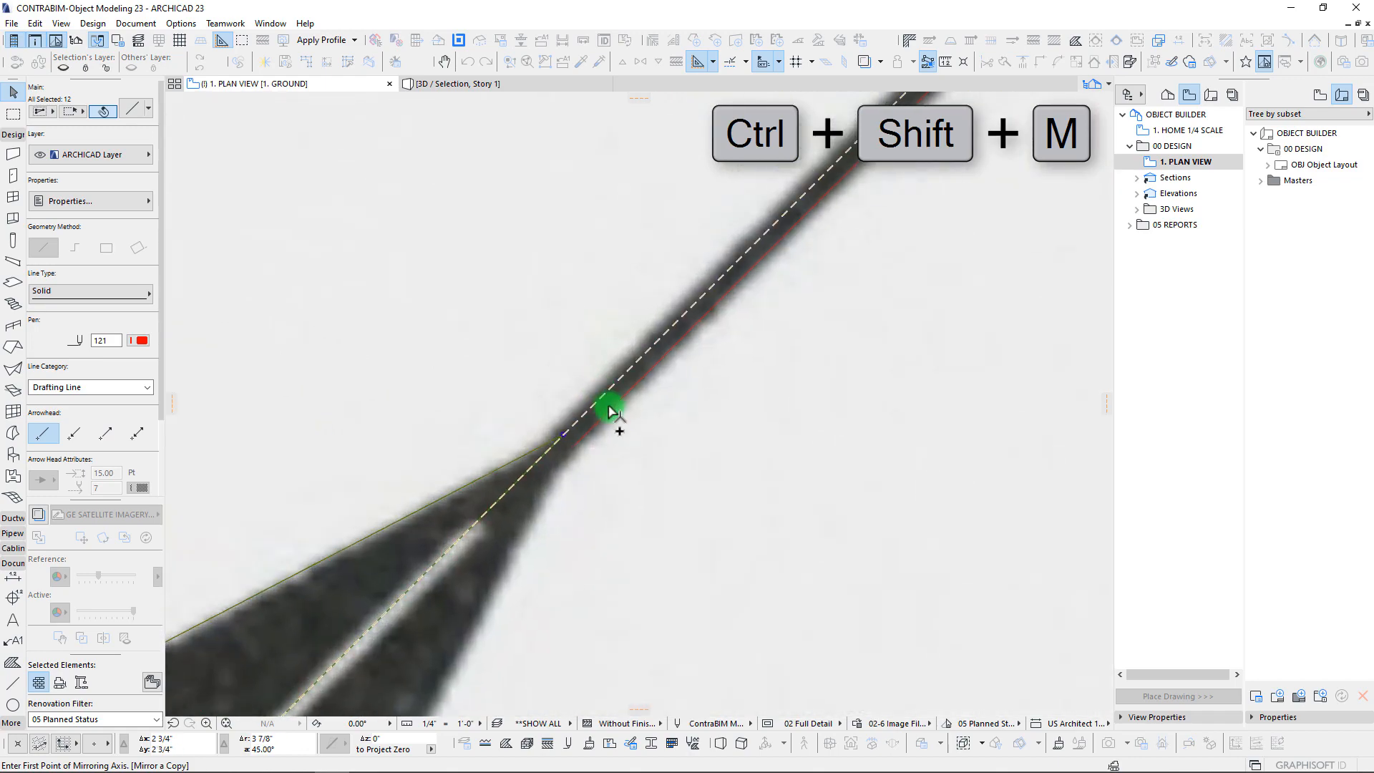
pyautogui.click(612, 412)
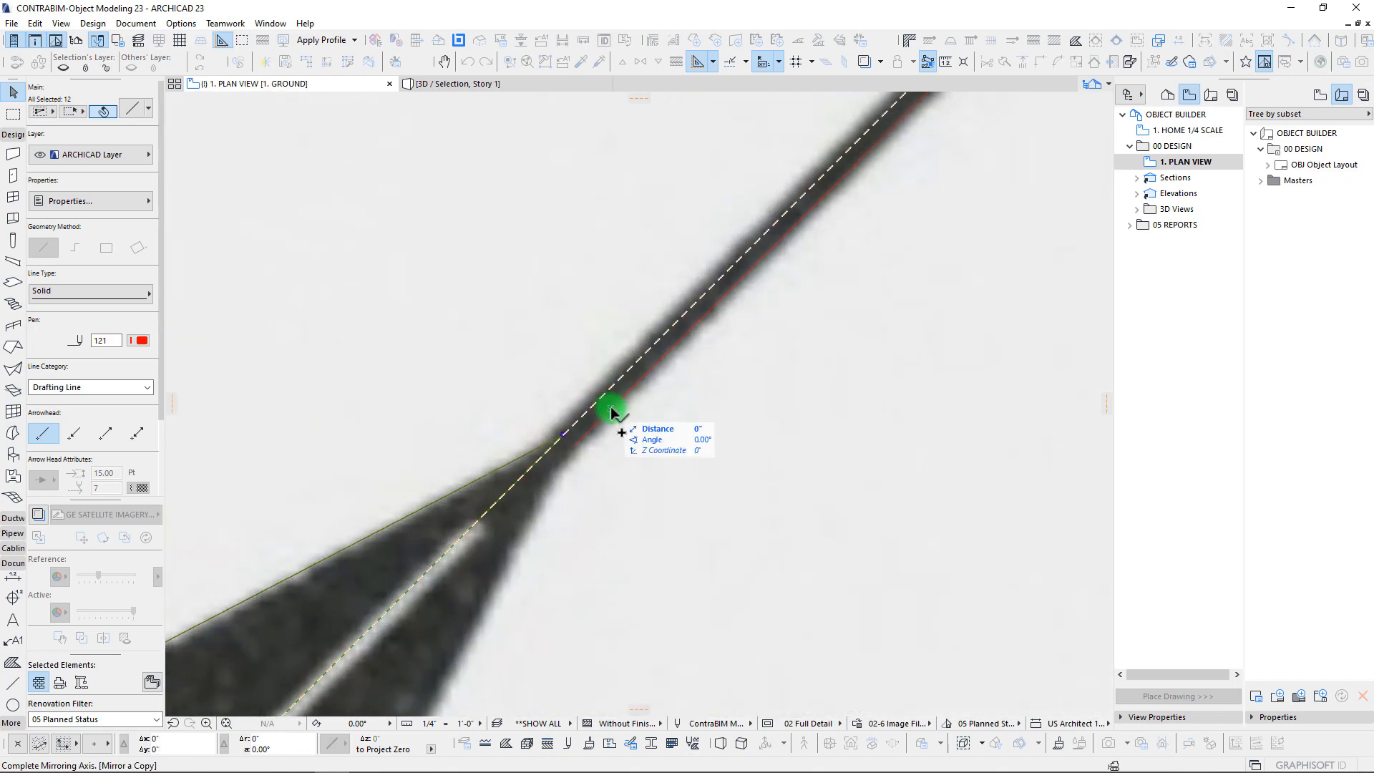
pyautogui.click(674, 353)
# Step: Examine how the mirrored lines fit the tile image around the star centre, the horizontal ray and the corner piece
pyautogui.scroll(-5, 672, 367)
pyautogui.scroll(4, 615, 422)
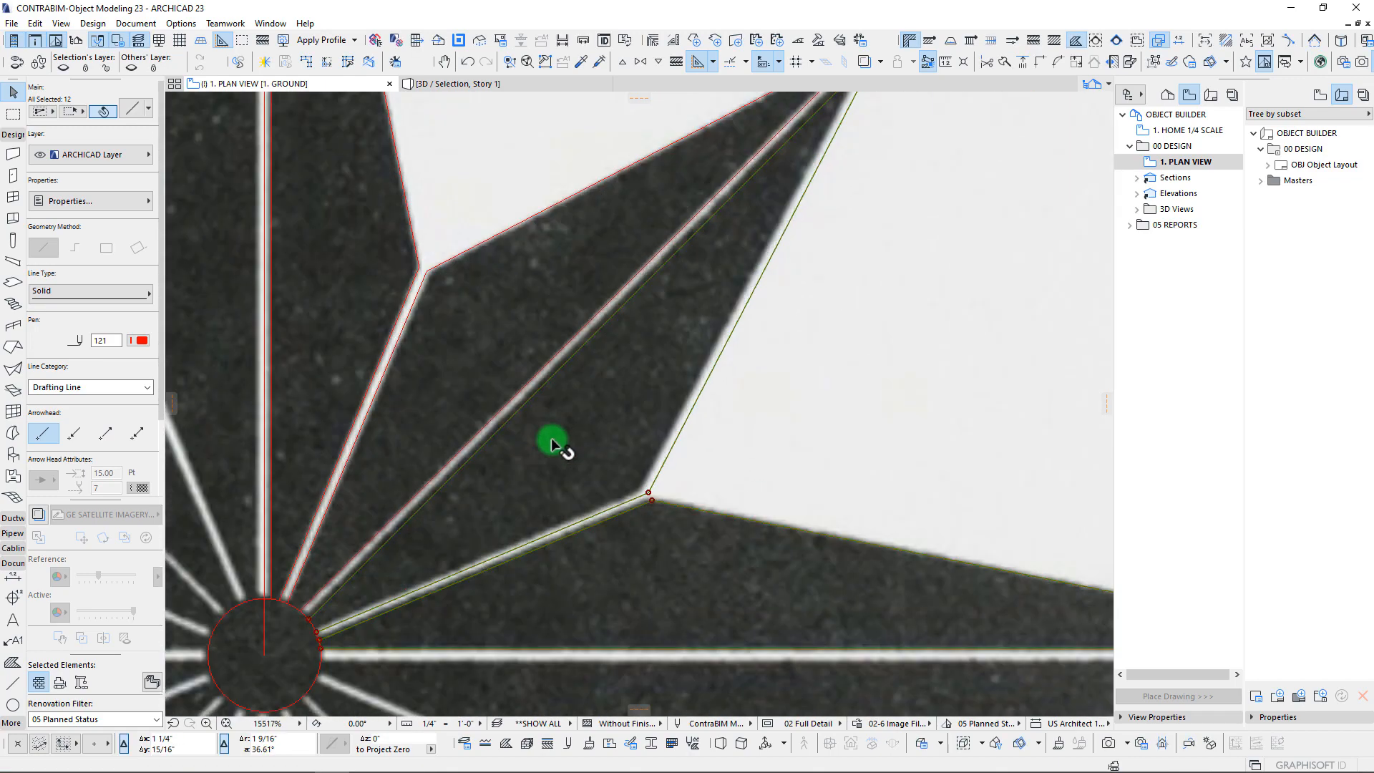
pyautogui.scroll(-5, 792, 455)
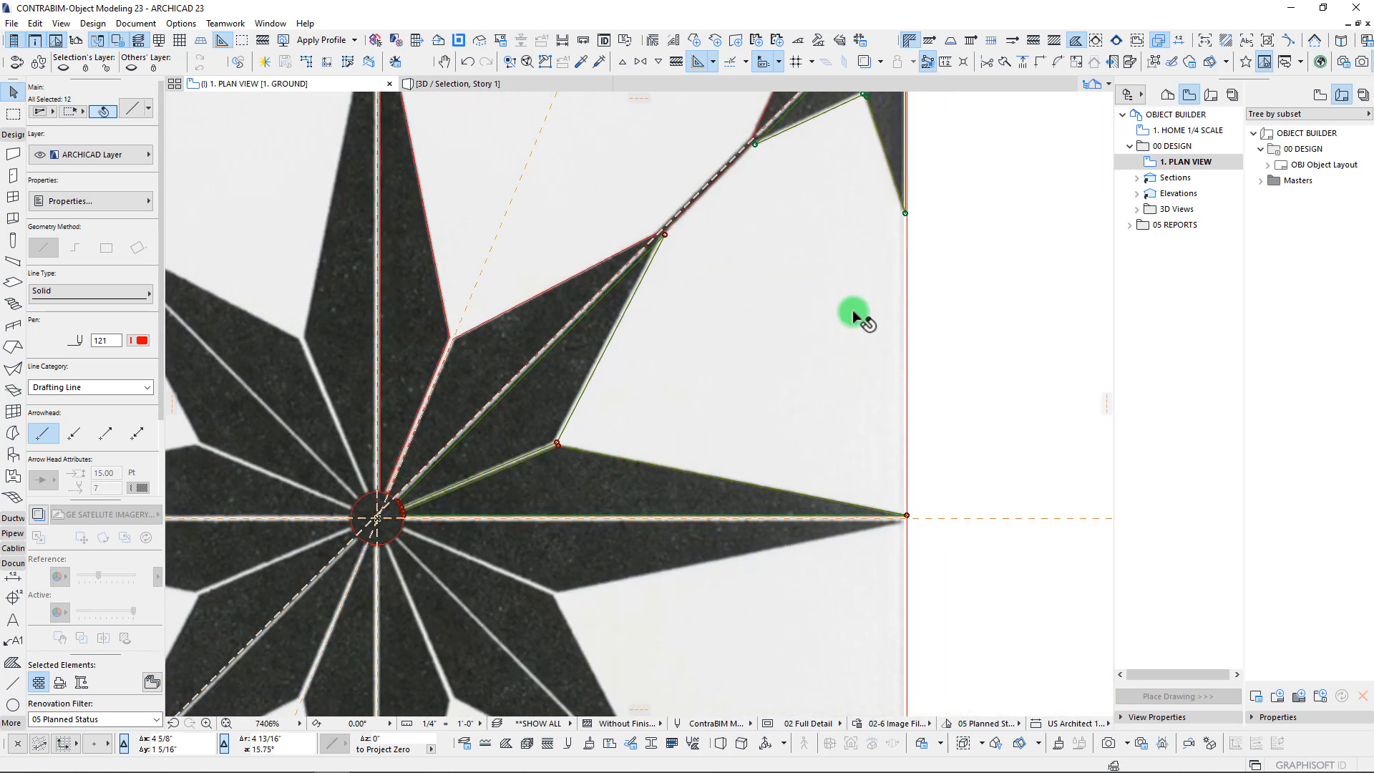
pyautogui.scroll(4, 813, 319)
pyautogui.scroll(4, 813, 118)
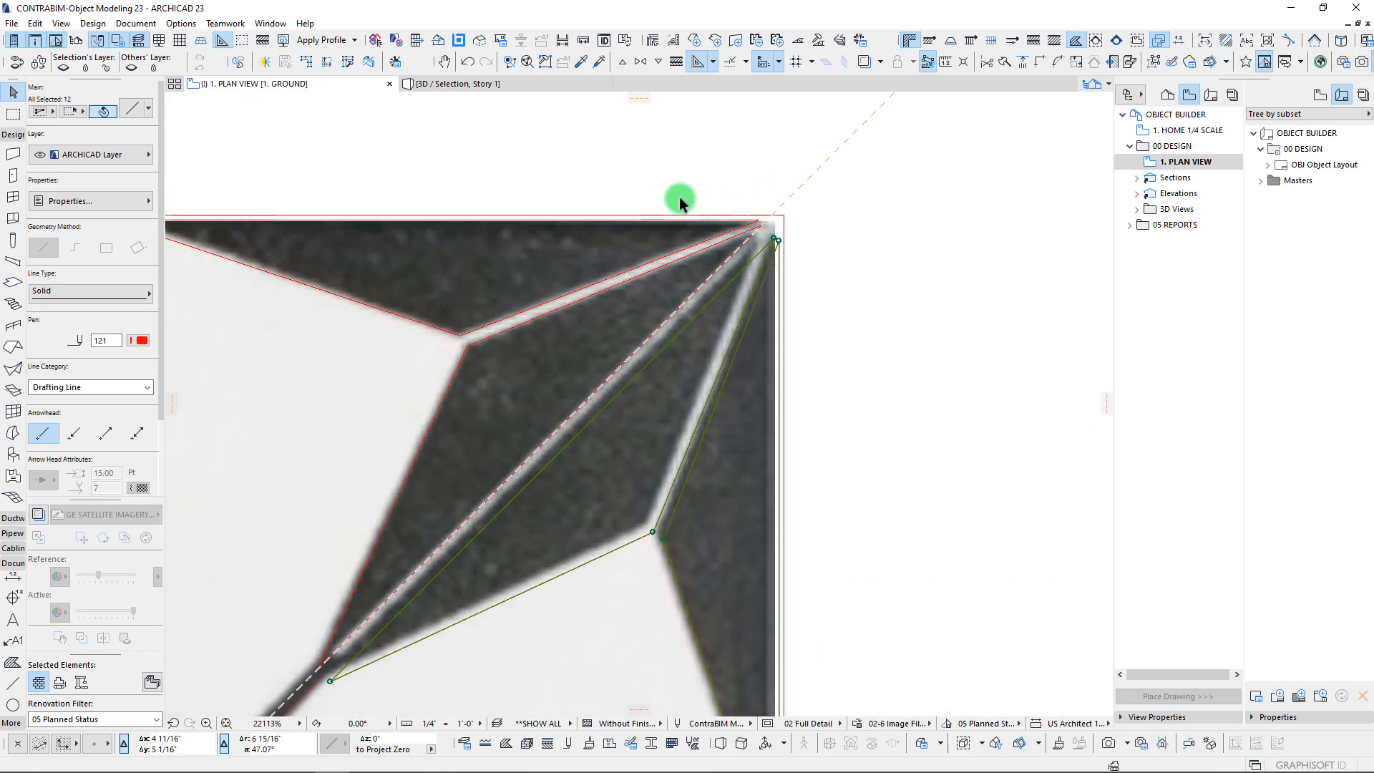
pyautogui.scroll(-5, 512, 383)
pyautogui.scroll(4, 699, 402)
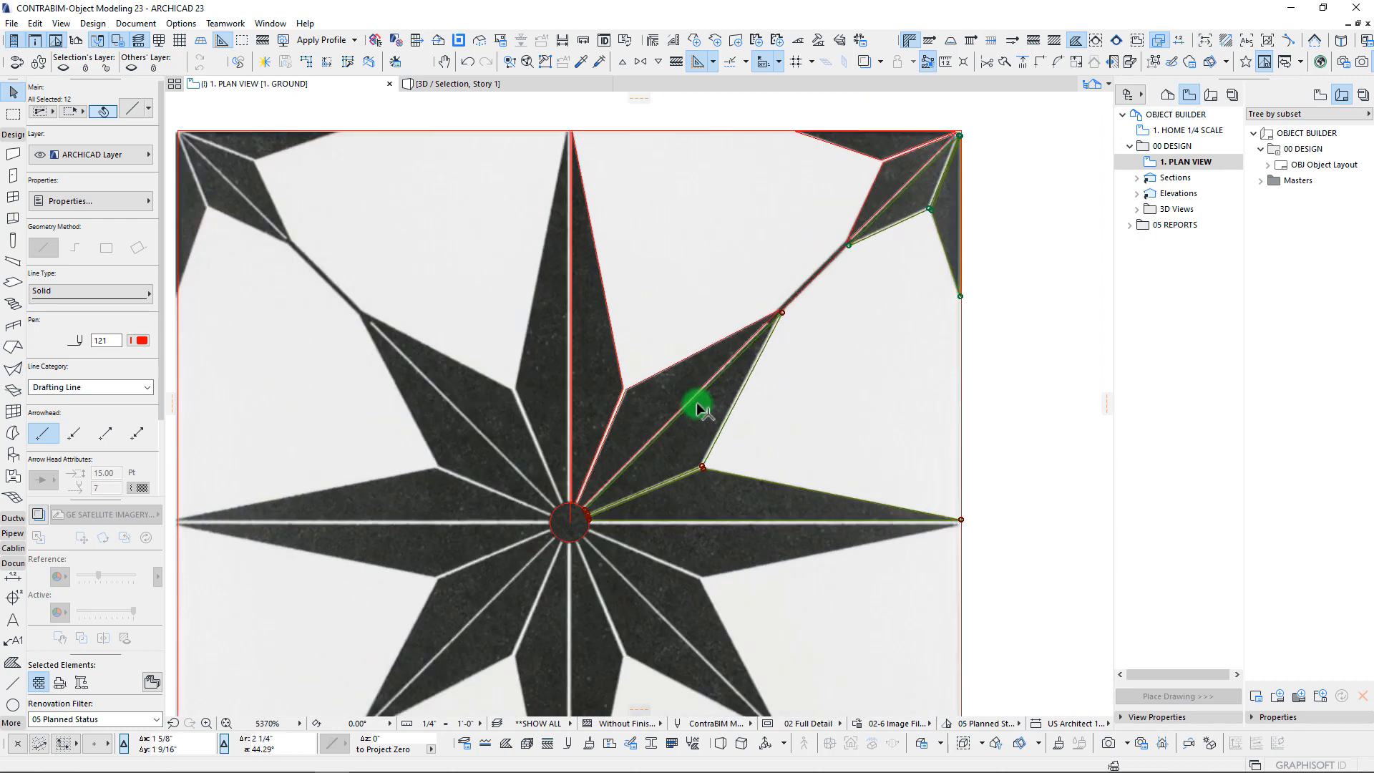
# Step: Select all 25 lines of the traced quadrant: the original and mirrored star rays and corner pieces plus the diagonal connector
pyautogui.scroll(-5, 823, 283)
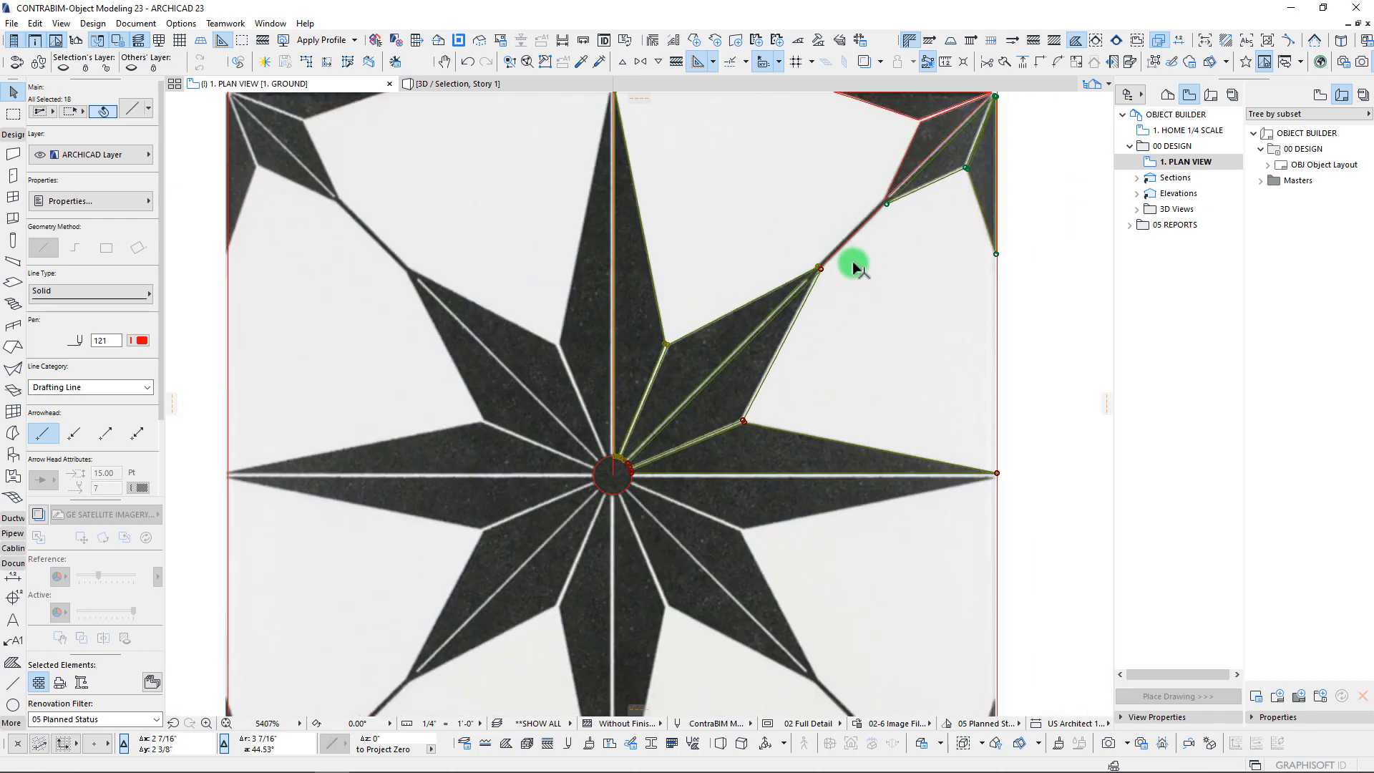
pyautogui.scroll(6, 852, 261)
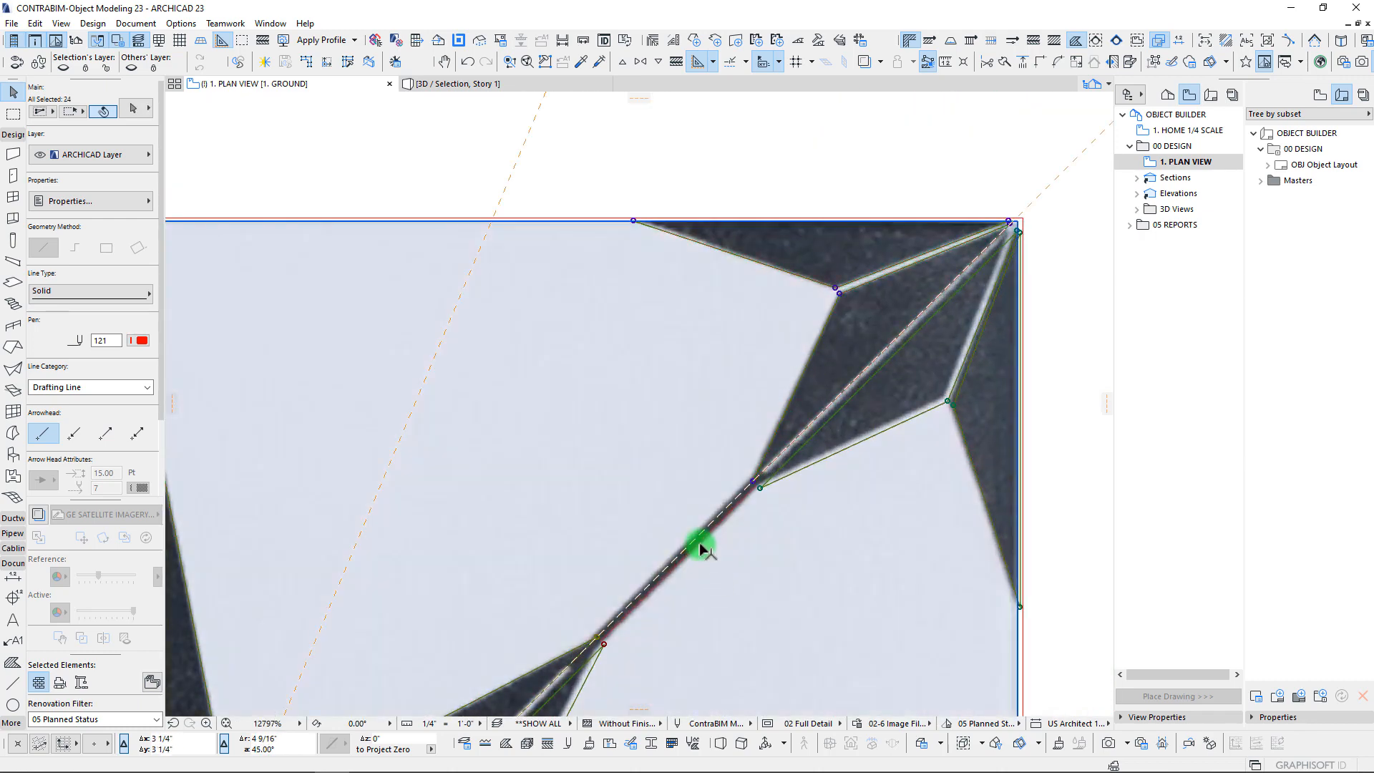
pyautogui.keyDown('shift'); pyautogui.click(697, 543); pyautogui.keyUp('shift')
pyautogui.scroll(-10, 496, 504)
pyautogui.moveTo(566, 507); pyautogui.dragTo(697, 476, button='middle')
pyautogui.moveTo(623, 590); pyautogui.dragTo(605, 470, button='middle')
pyautogui.scroll(3, 552, 469)
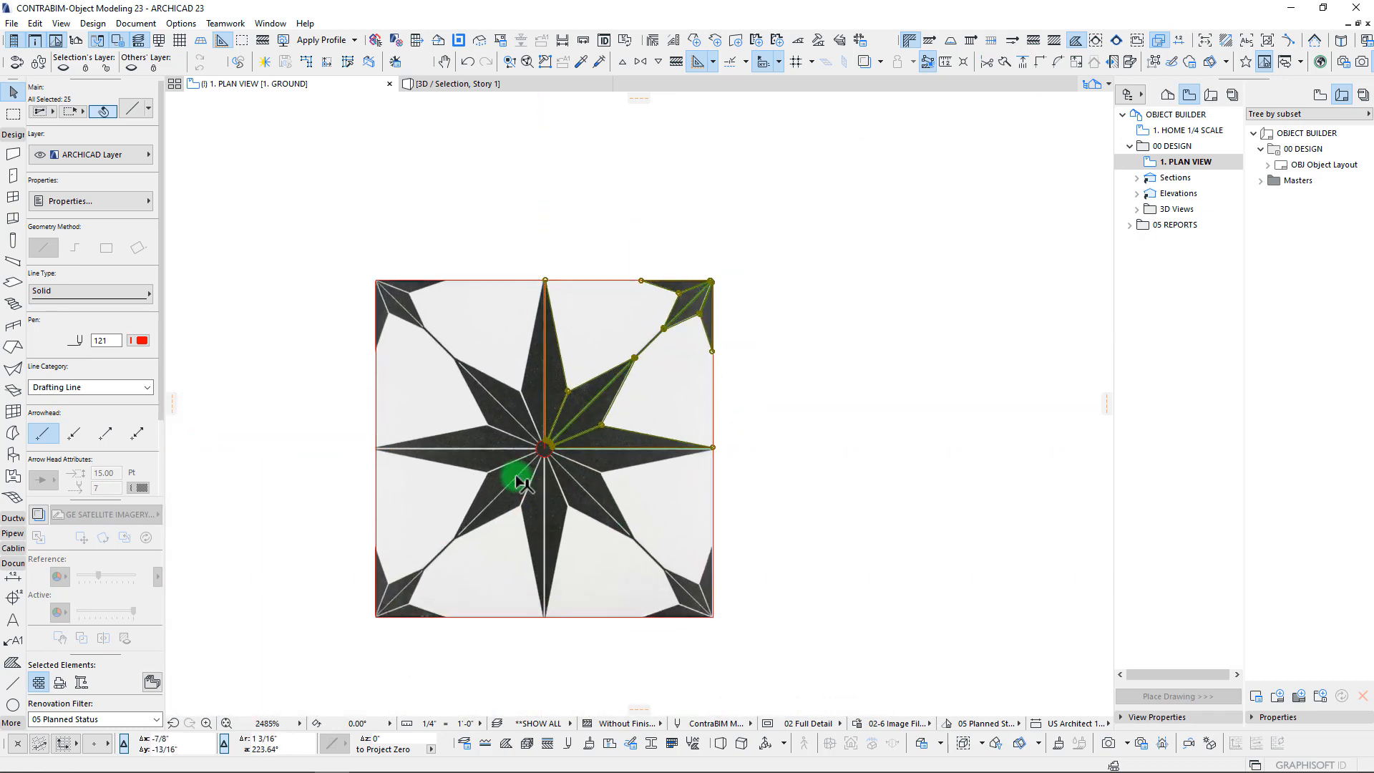
# Step: Set up a rotational Multiply of the selected lines using Distribute with -1, 3 copies and Rotate to Path
pyautogui.hotkey('ctrl', 'u')
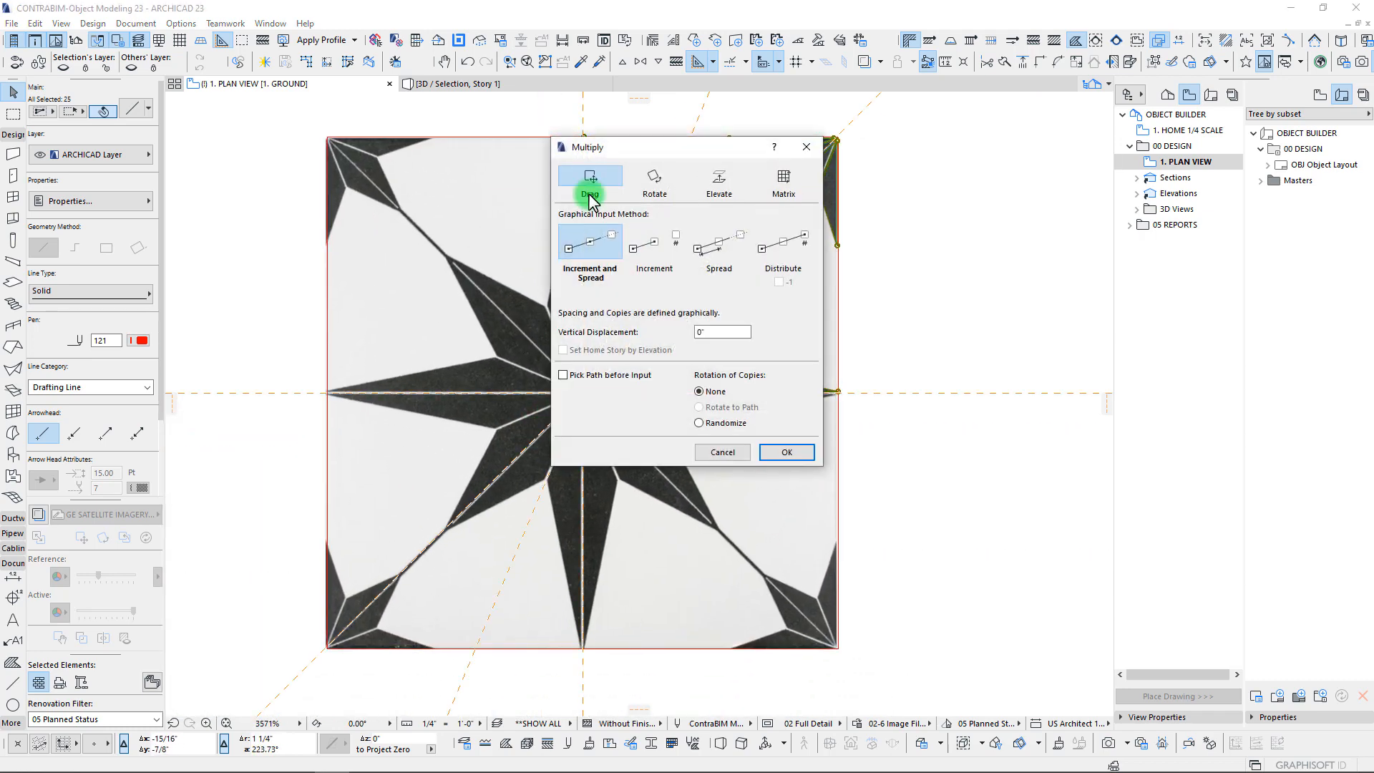
pyautogui.click(654, 179)
pyautogui.click(598, 231)
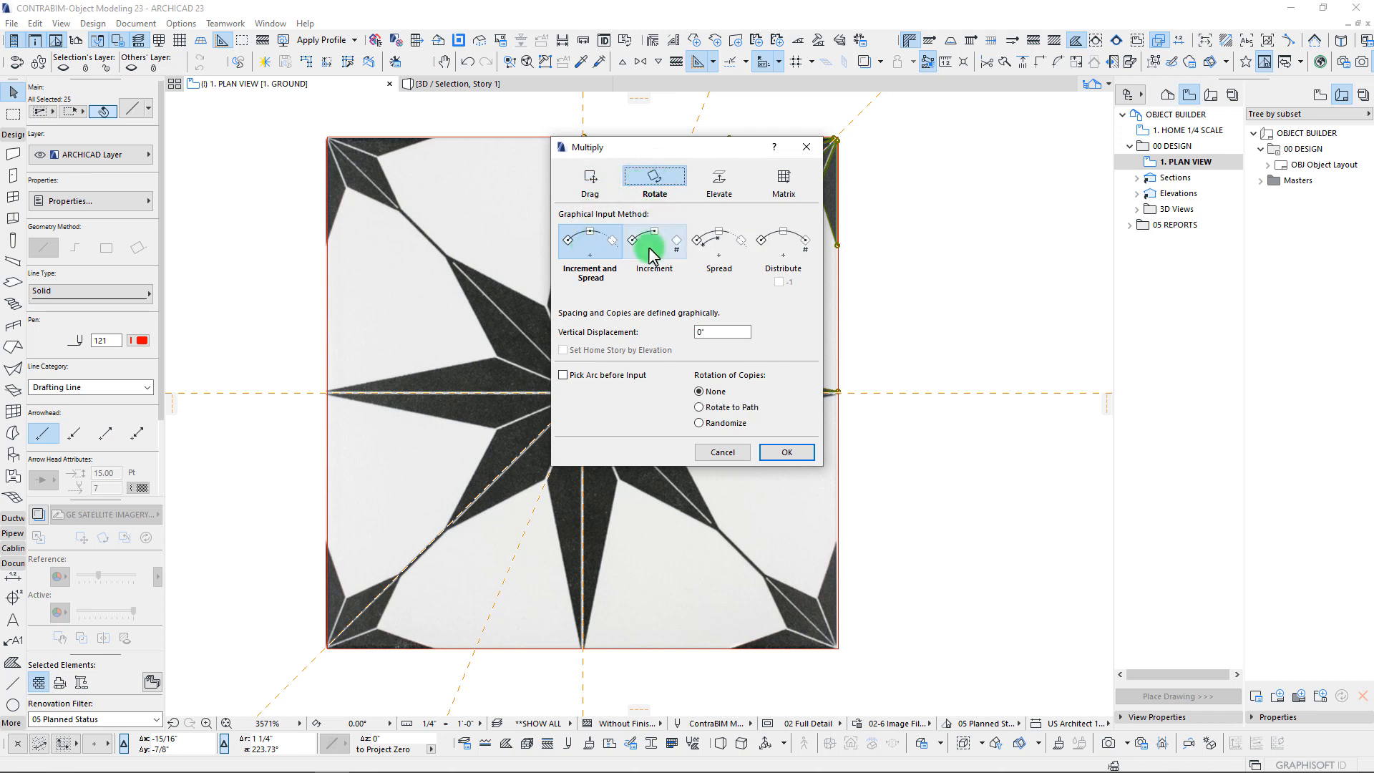
pyautogui.click(784, 243)
pyautogui.click(779, 282)
pyautogui.doubleClick(705, 312)
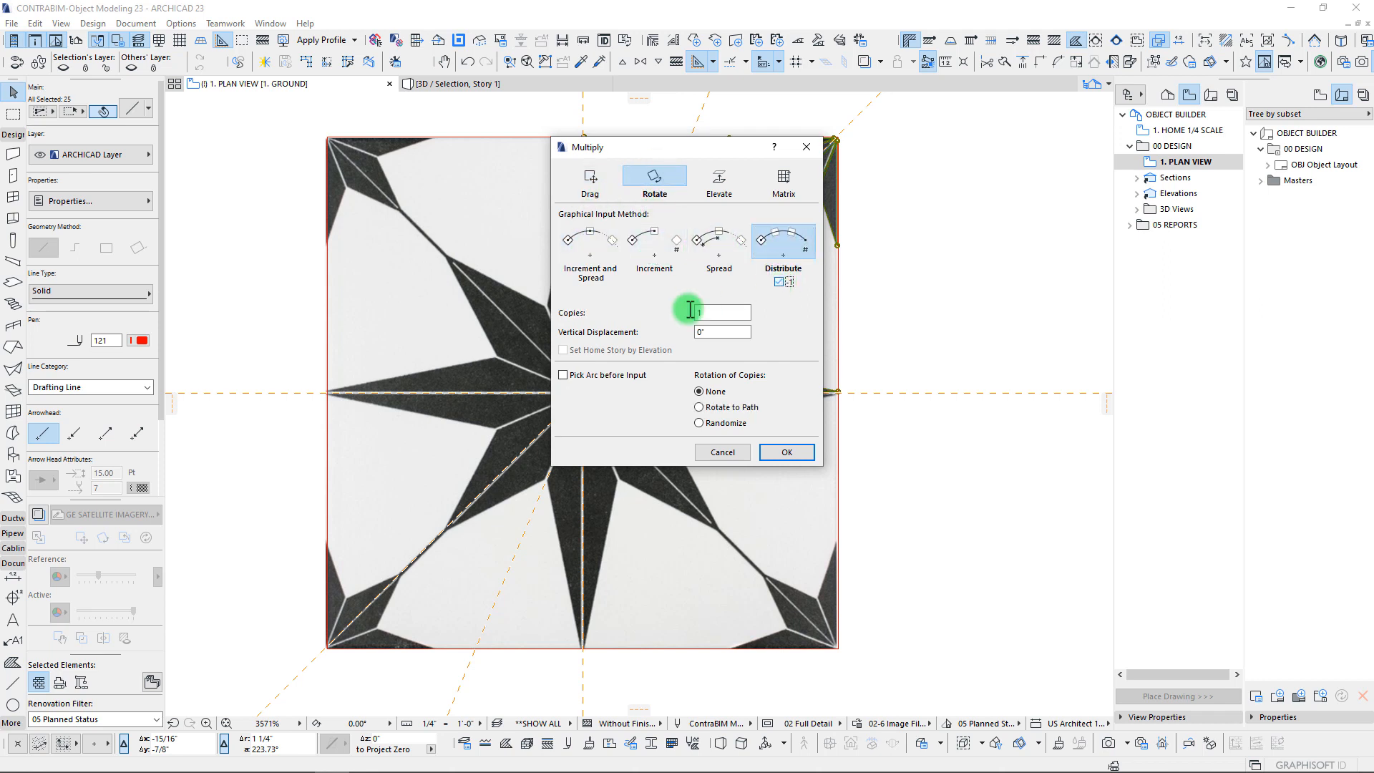
pyautogui.write('3')
pyautogui.click(714, 392)
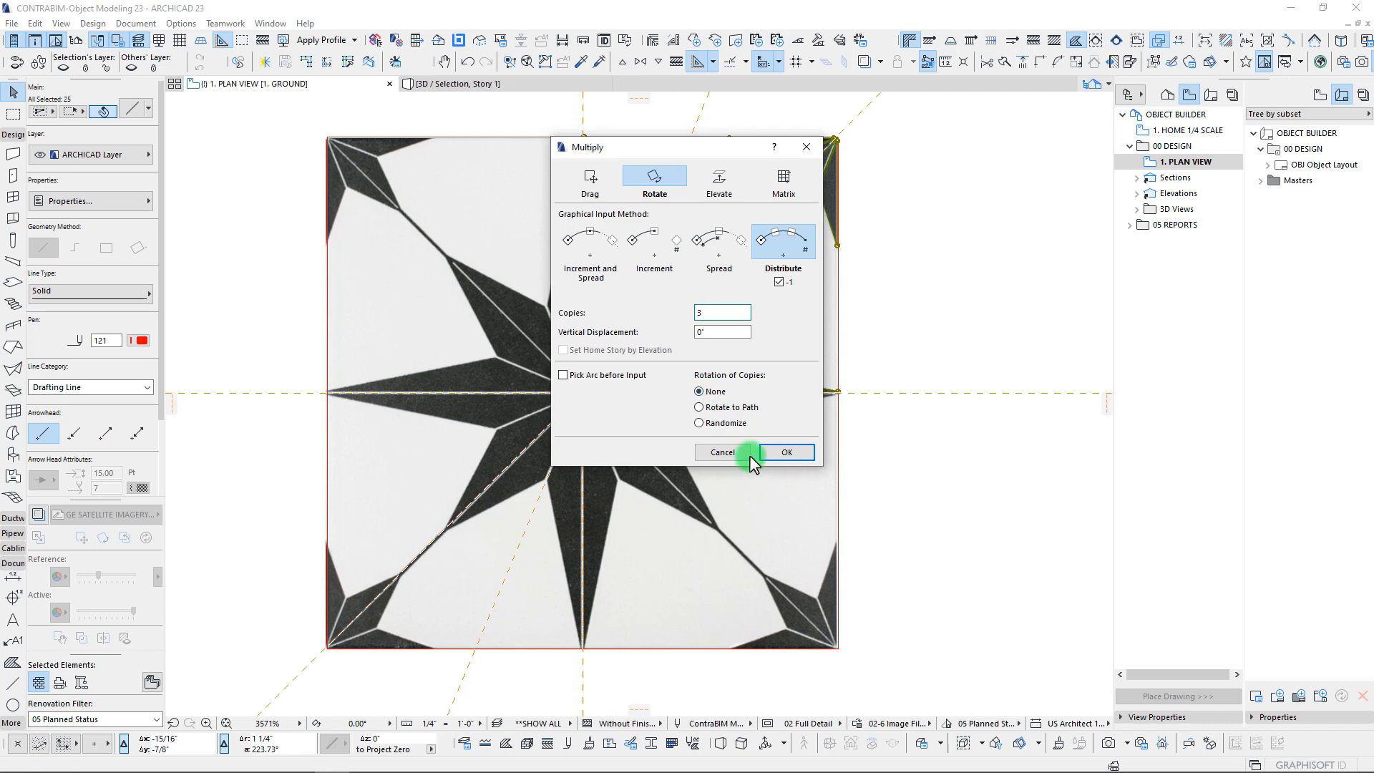
pyautogui.click(700, 408)
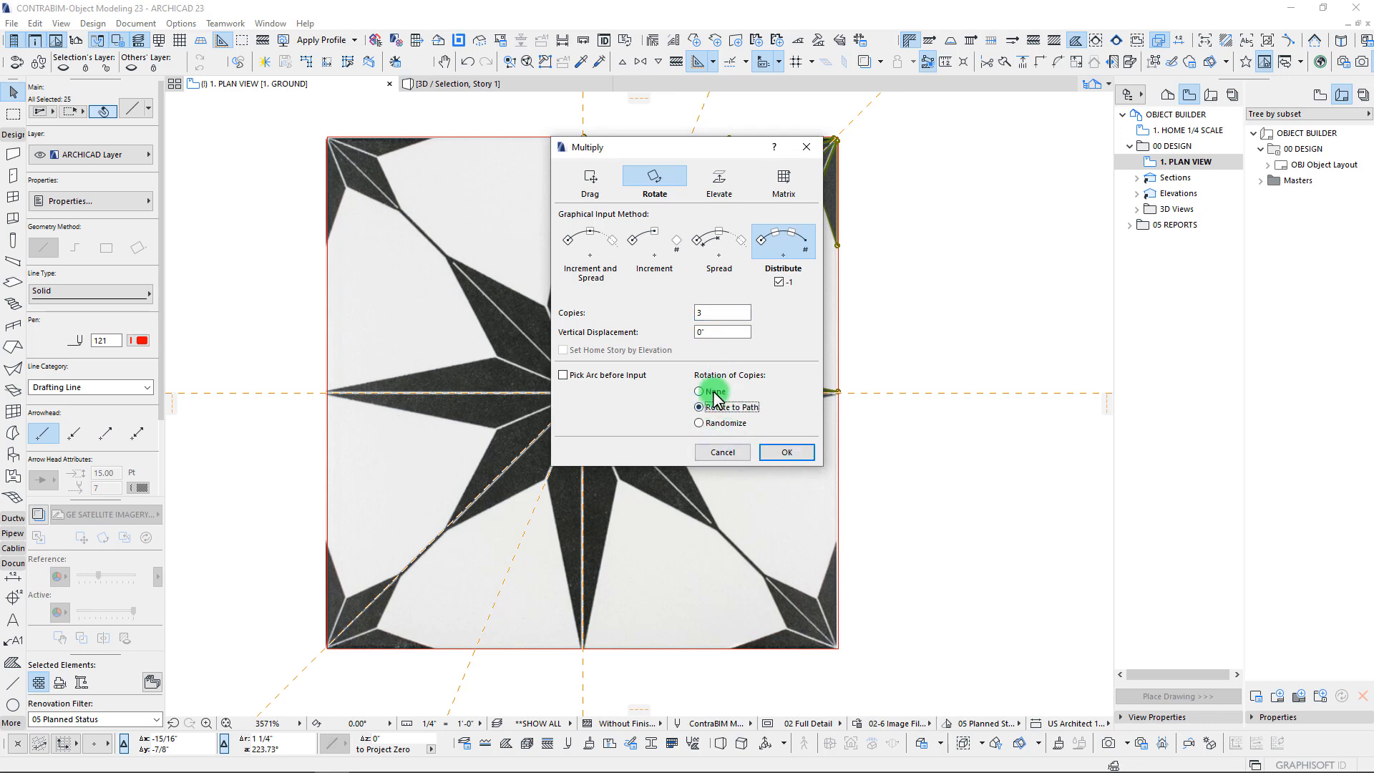
pyautogui.click(786, 451)
# Step: Rotate the three copies of the traced quadrant through a full circle about the star centre, starting from the vertical axis
pyautogui.scroll(6, 569, 386)
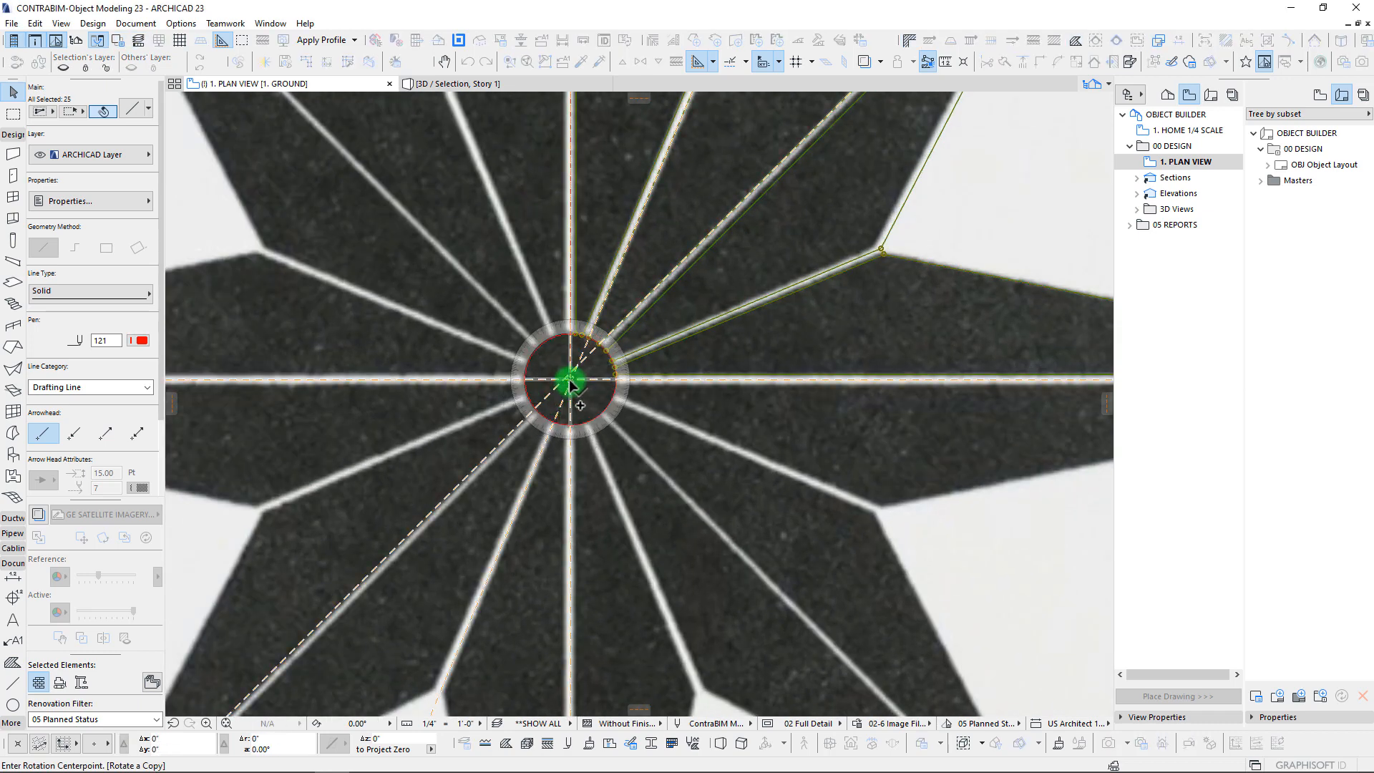
pyautogui.click(570, 381)
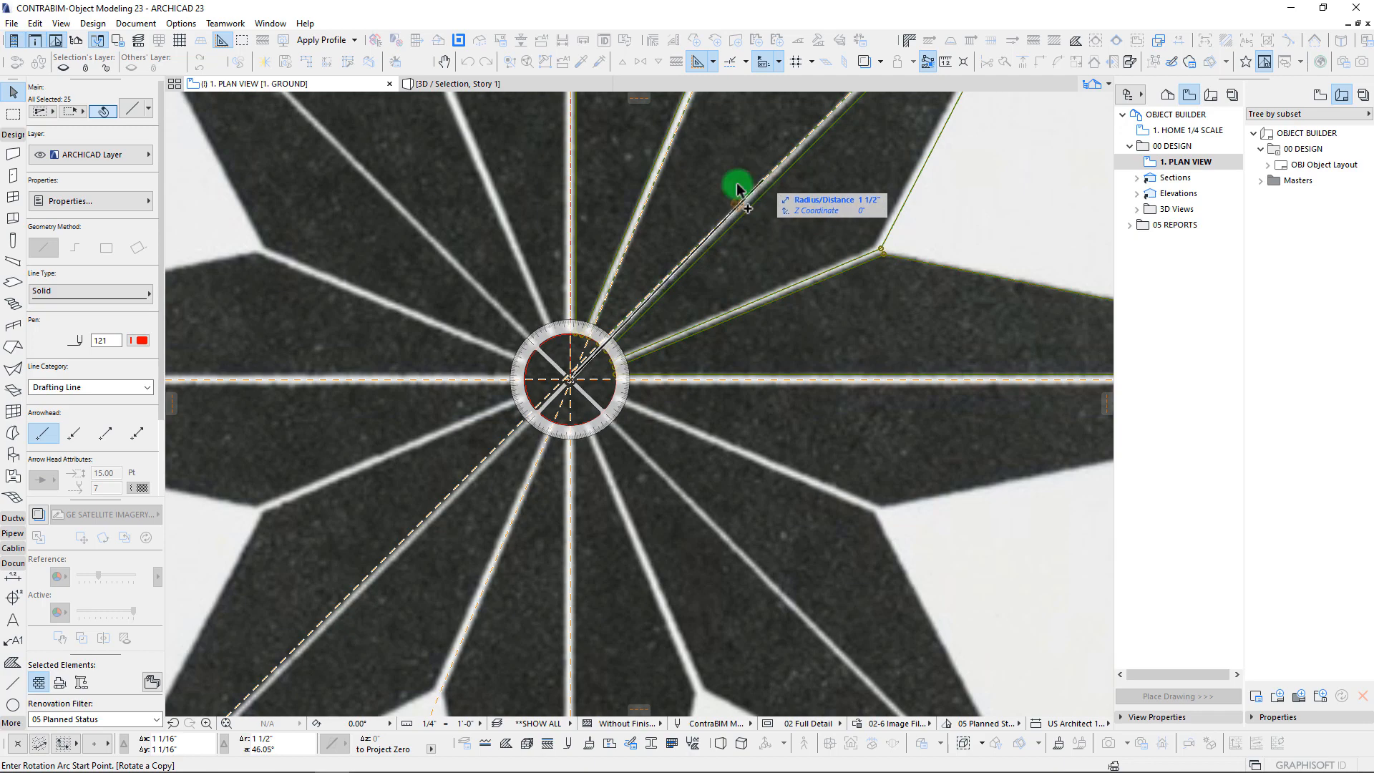
pyautogui.click(570, 161)
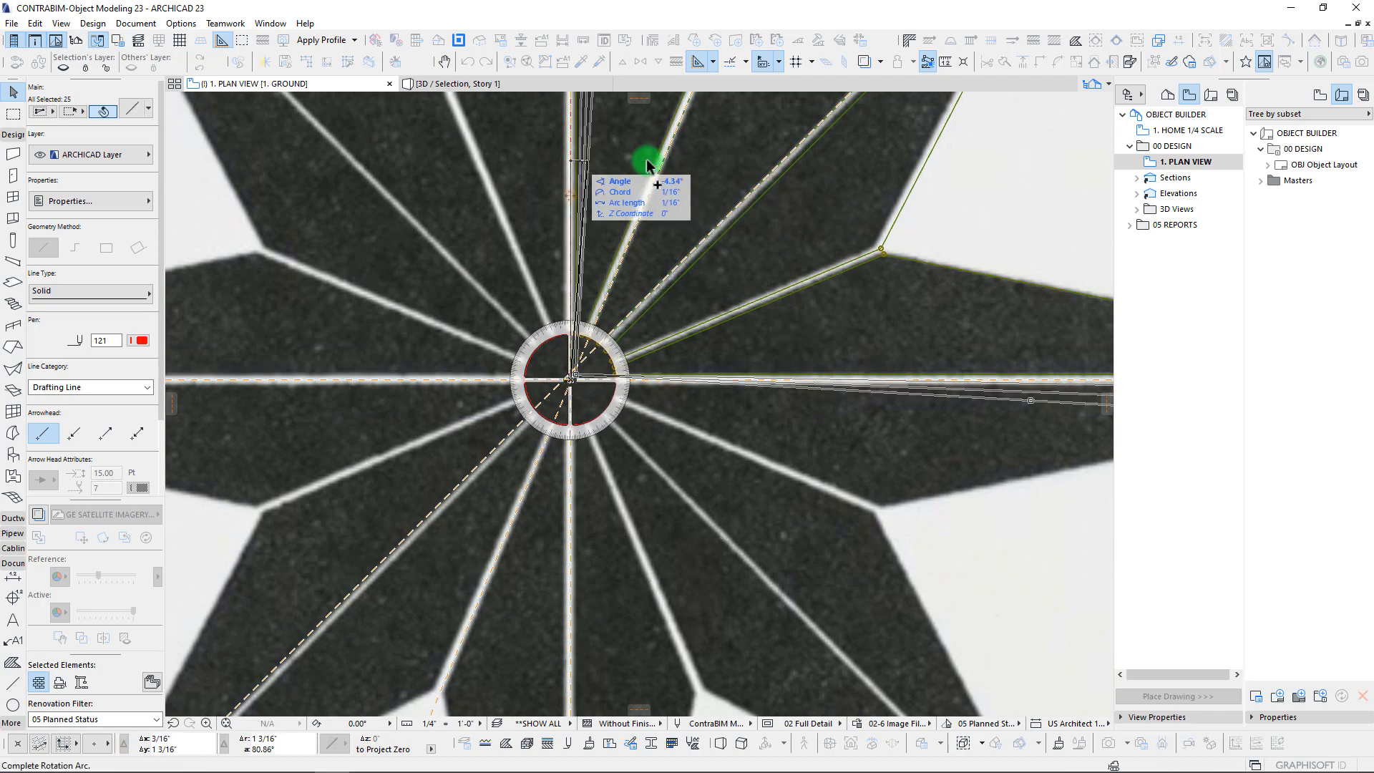
pyautogui.click(572, 172)
pyautogui.scroll(-5, 583, 297)
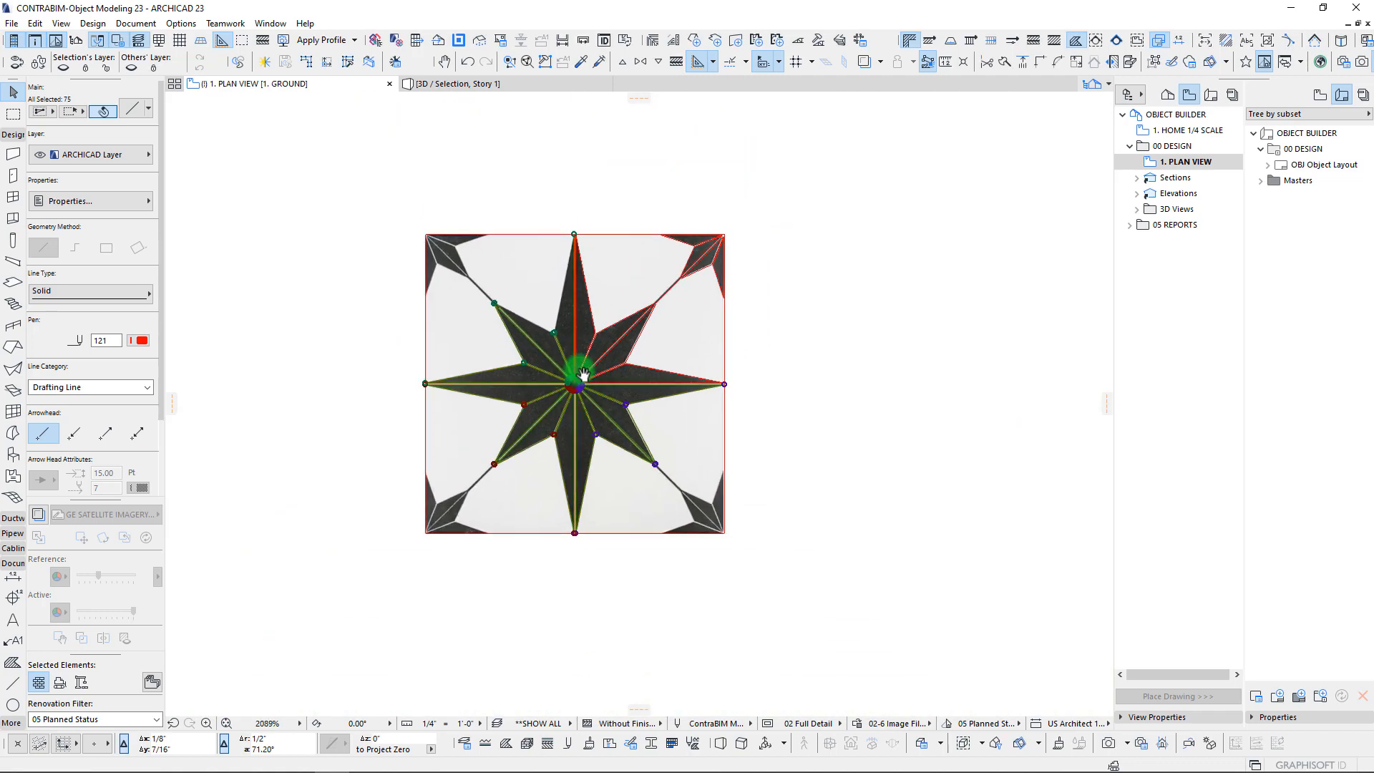
pyautogui.press('Escape')
# Step: Move the star tile image off to the side of the traced linework
pyautogui.click(531, 271)
pyautogui.hotkey('ctrl', 'd')
pyautogui.click(700, 306)
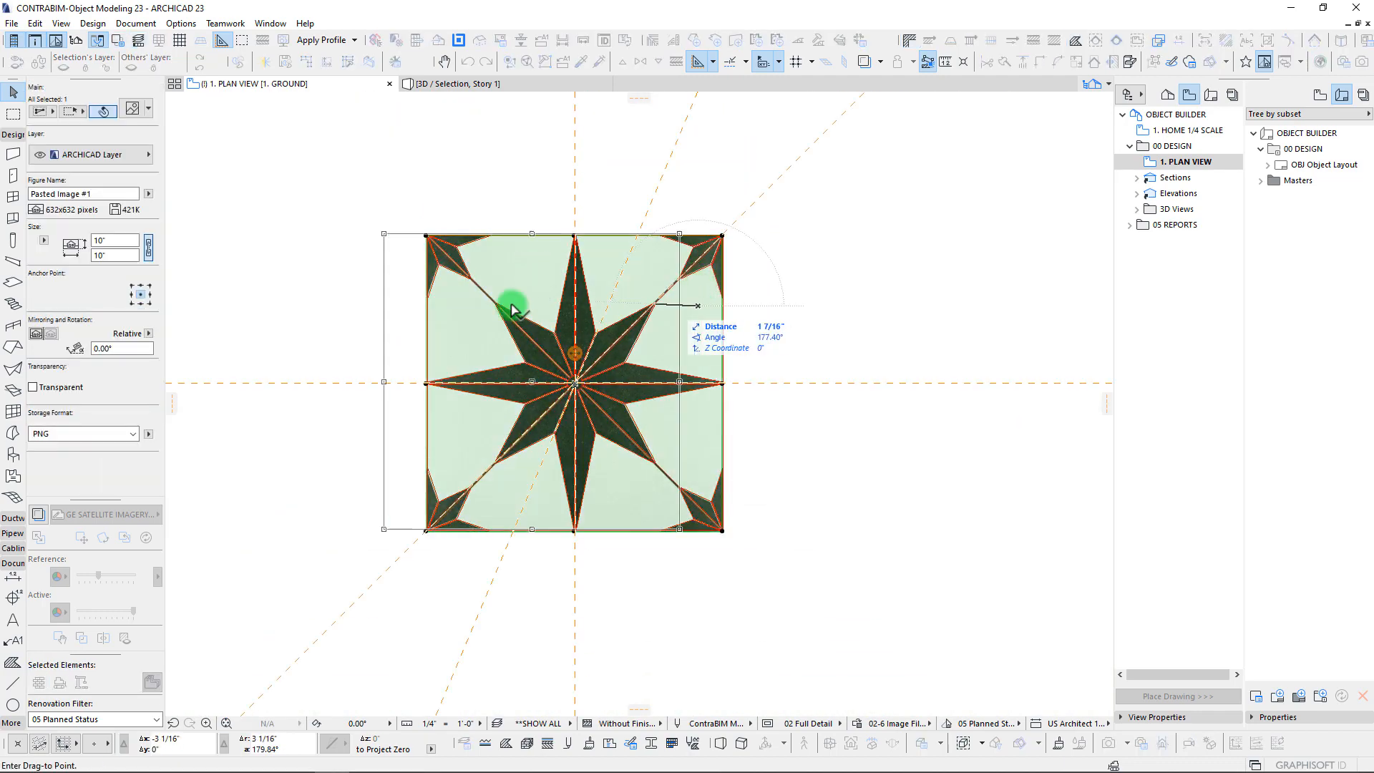
pyautogui.moveTo(410, 327); pyautogui.dragTo(674, 325, button='middle')
pyautogui.click(523, 324)
# Step: Turn off the guide lines and delete the leftover vertical line running through the small circle to the star centre
pyautogui.scroll(5, 920, 414)
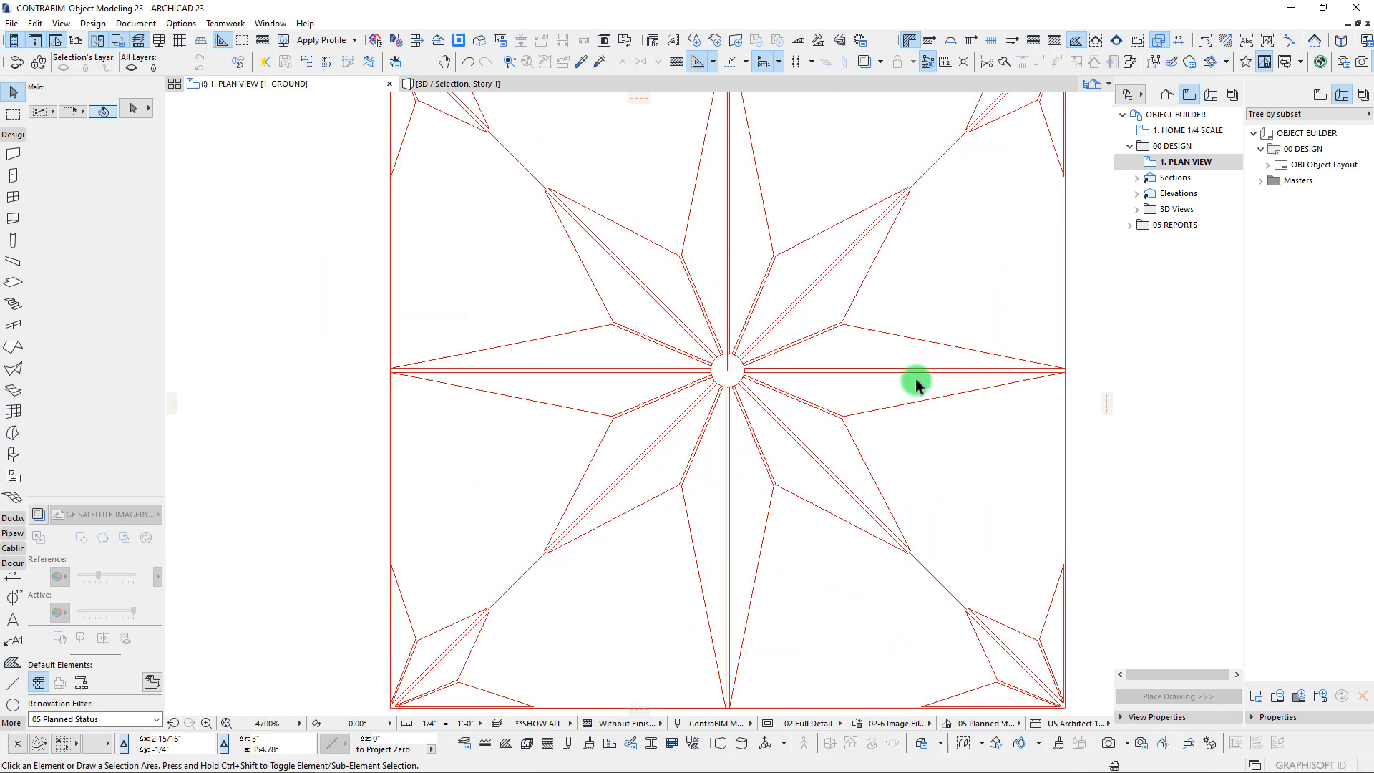
pyautogui.scroll(5, 708, 394)
pyautogui.click(537, 410)
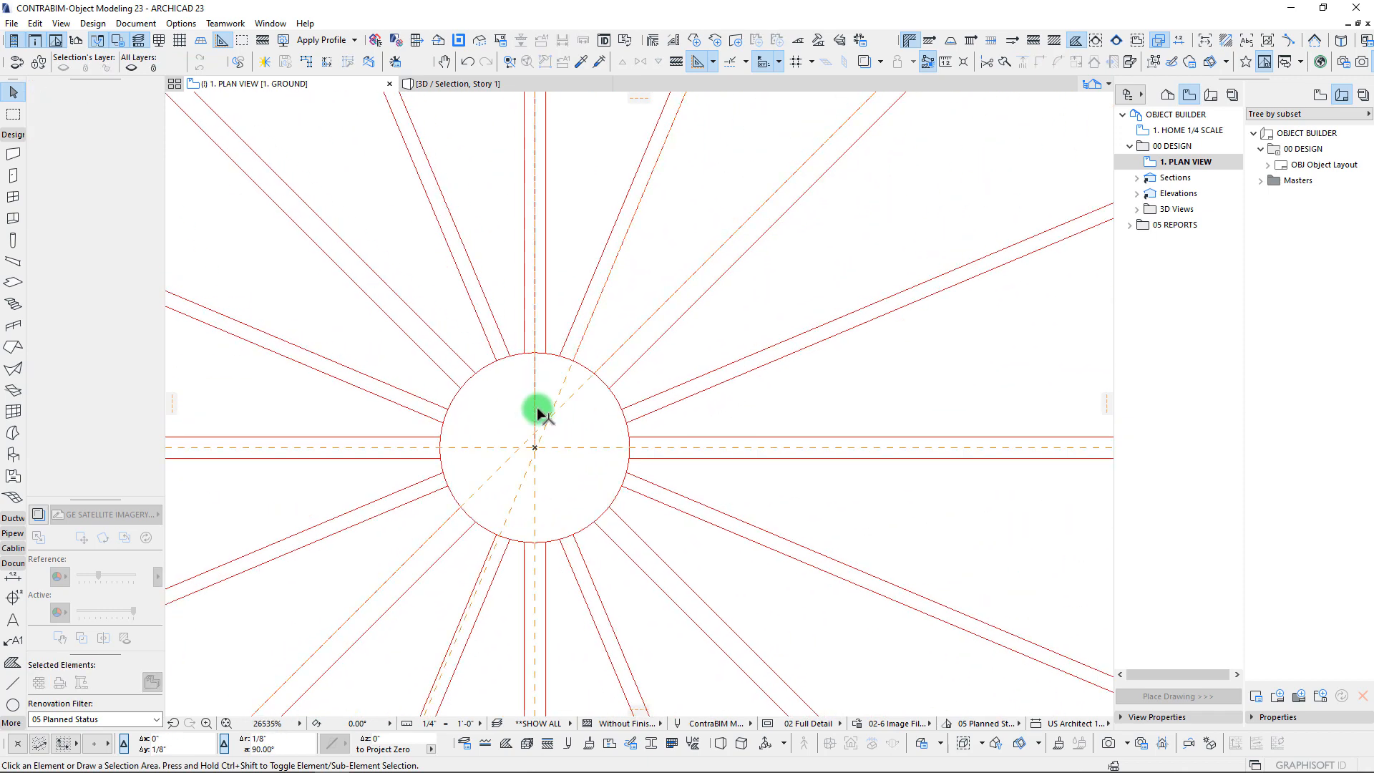
pyautogui.click(699, 62)
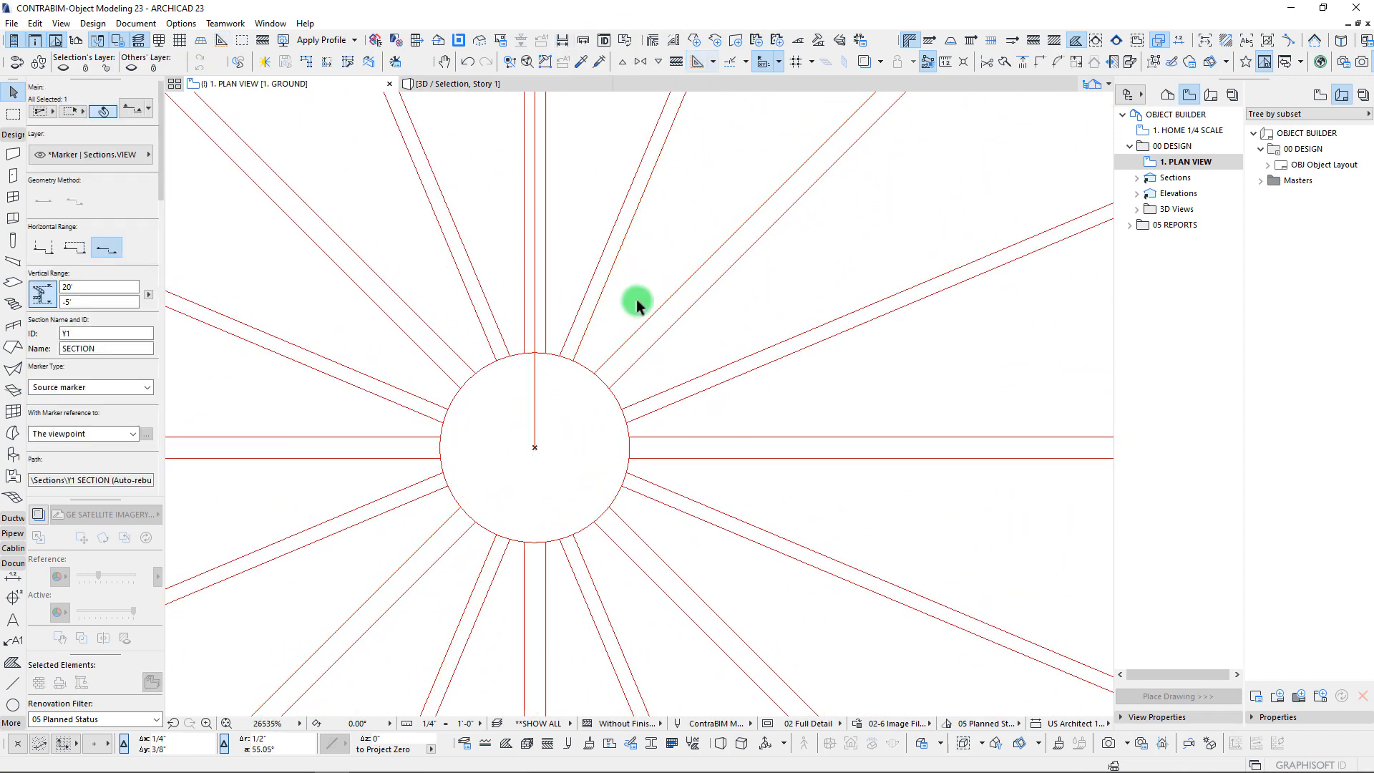
pyautogui.click(533, 376)
pyautogui.press('Escape')
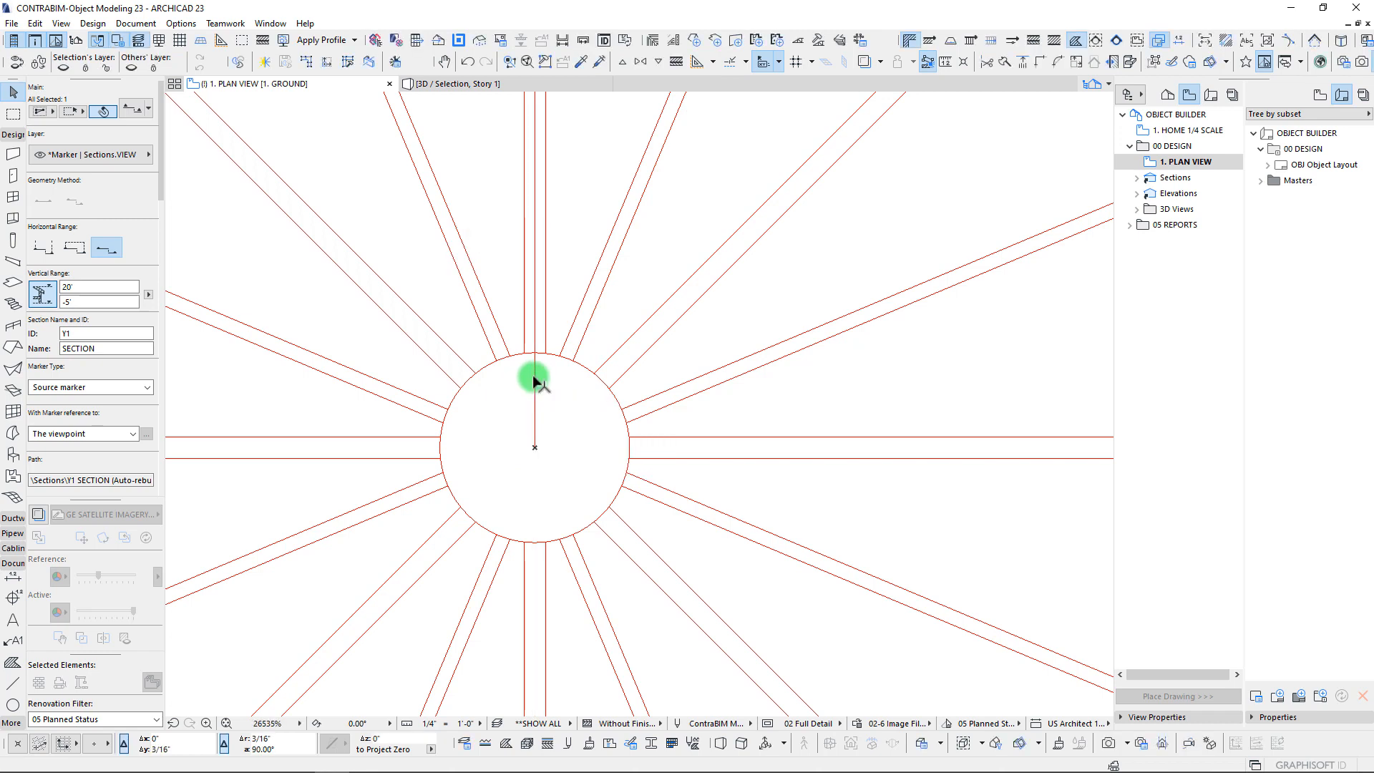
pyautogui.click(539, 378)
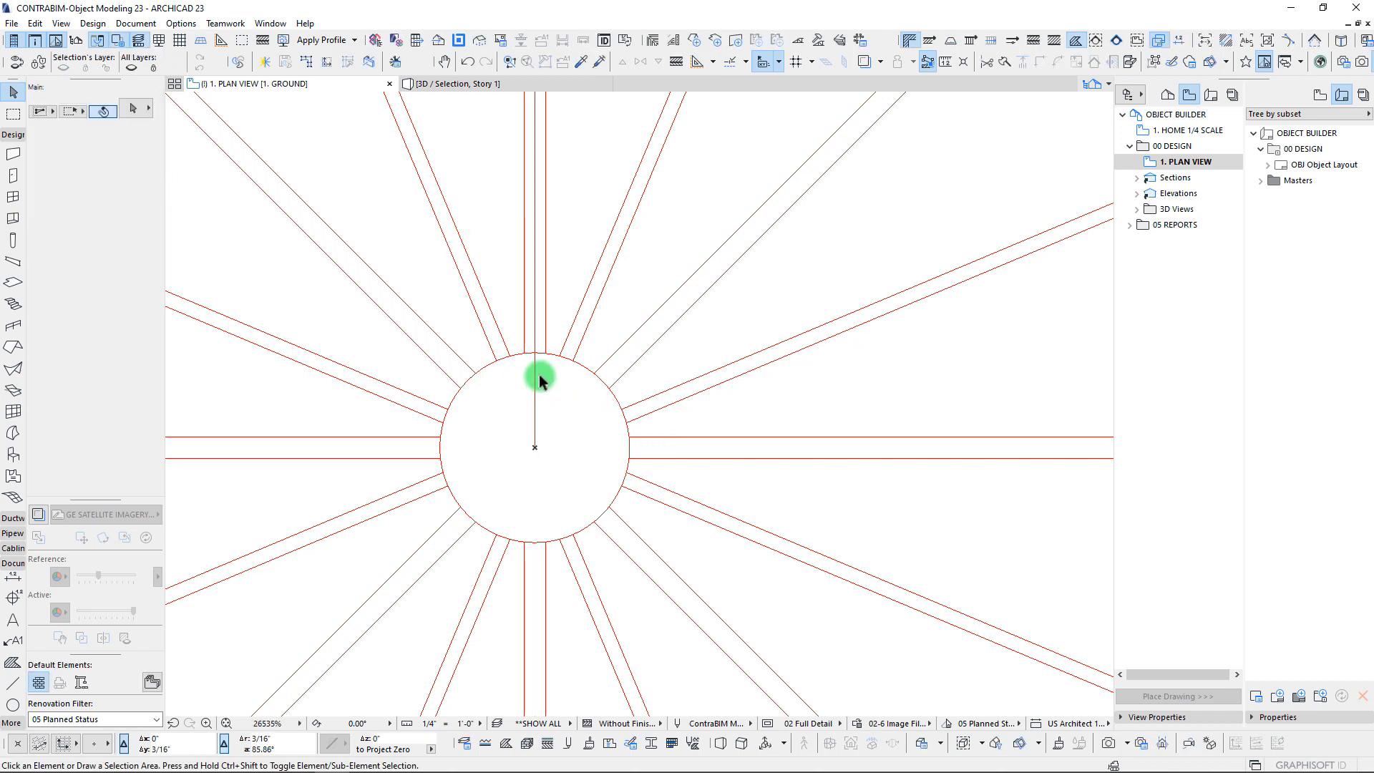
pyautogui.click(537, 450)
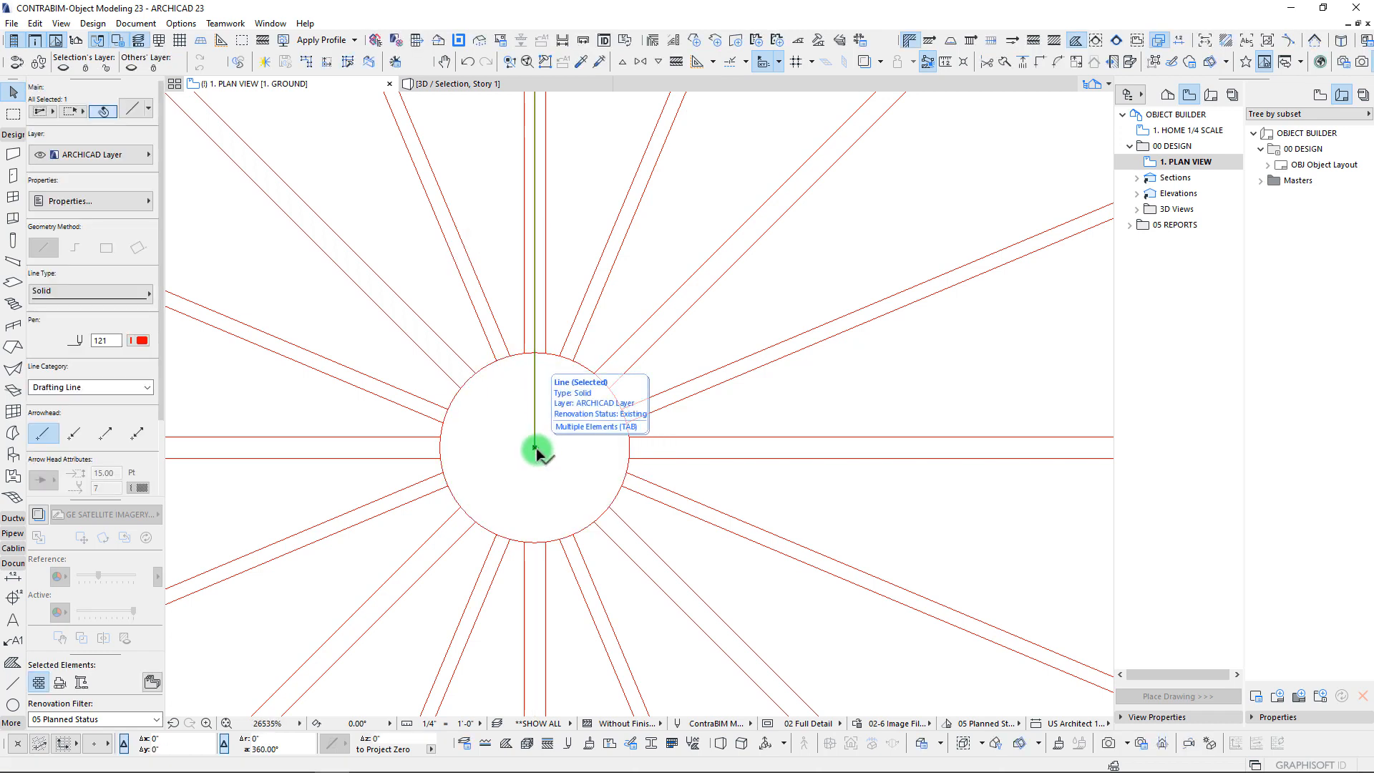
pyautogui.press('Escape')
# Step: Examine the rotated linework at the corner pieces and around the circle at the star centre
pyautogui.scroll(-8, 537, 450)
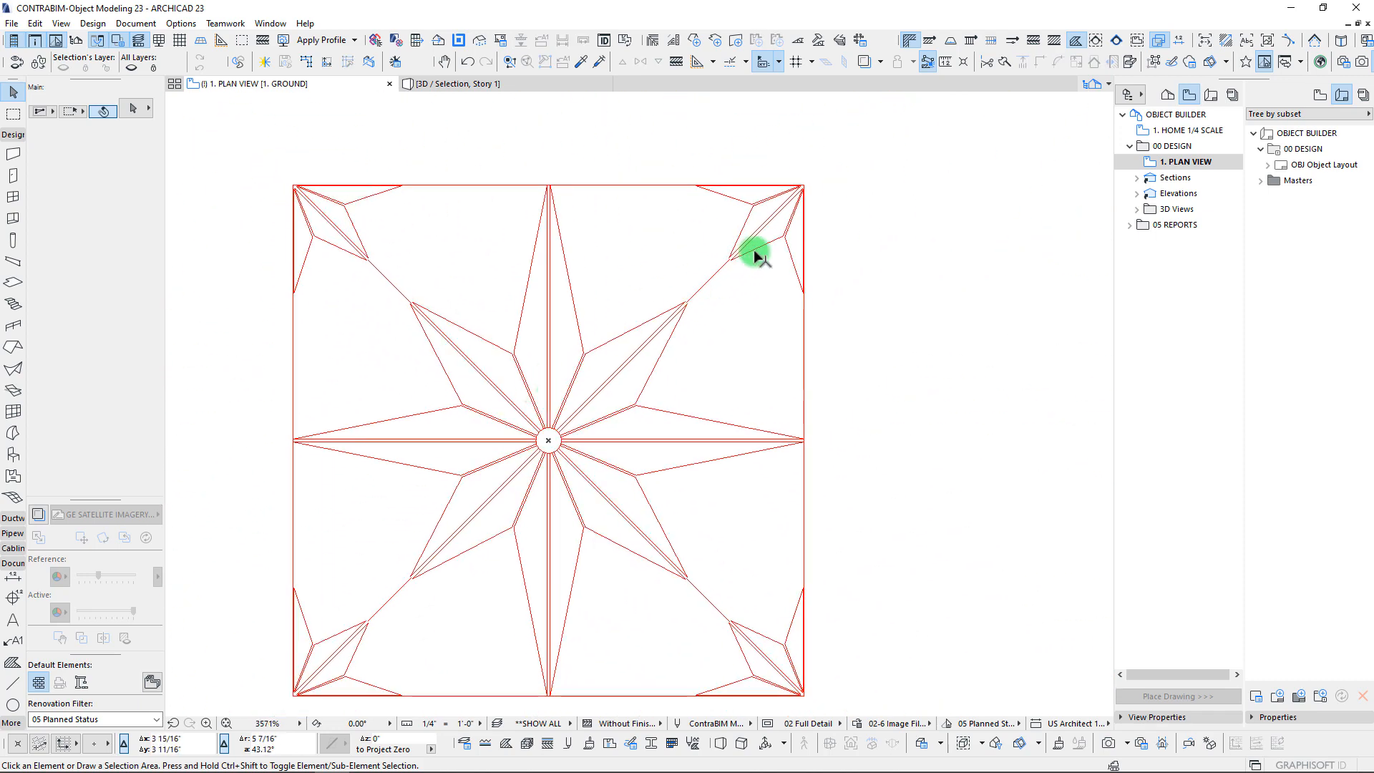
pyautogui.scroll(8, 301, 187)
pyautogui.scroll(1, 315, 203)
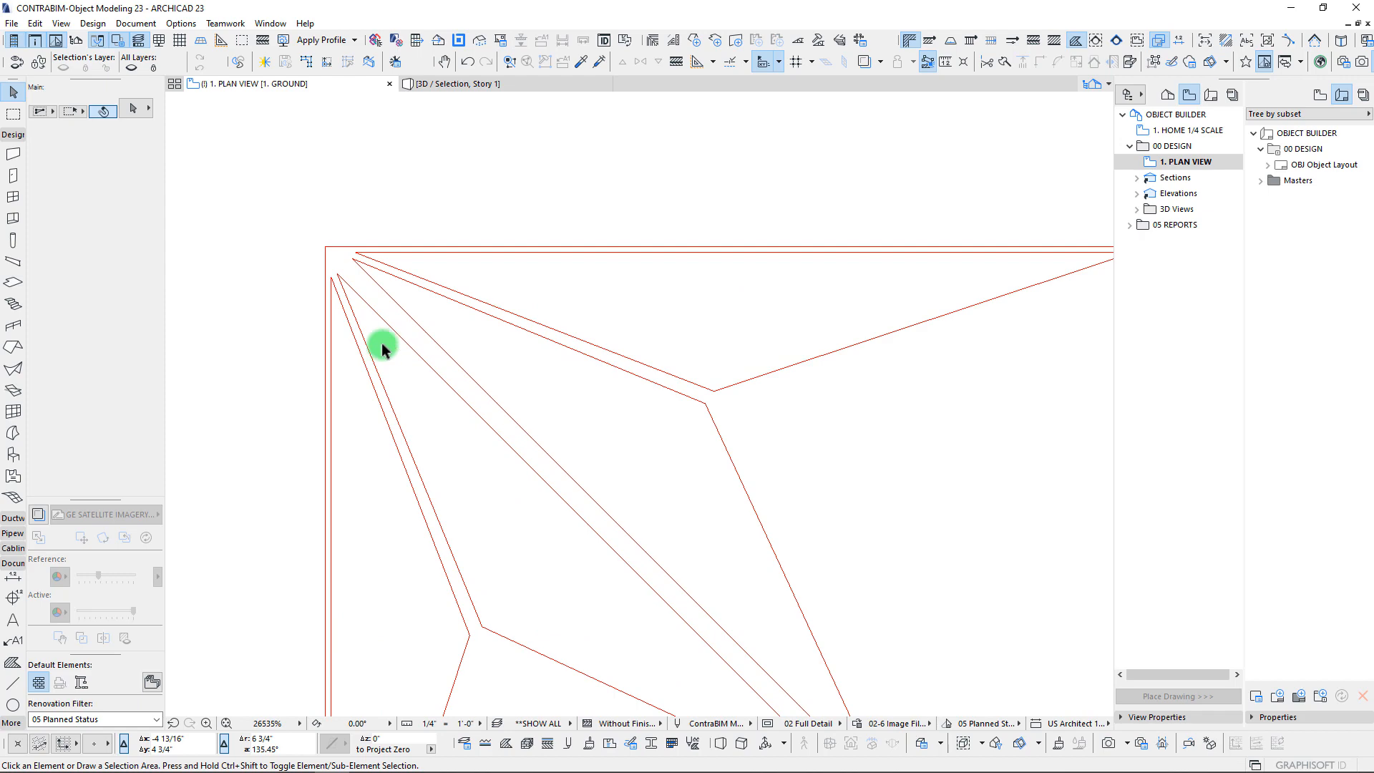
pyautogui.scroll(-9, 383, 348)
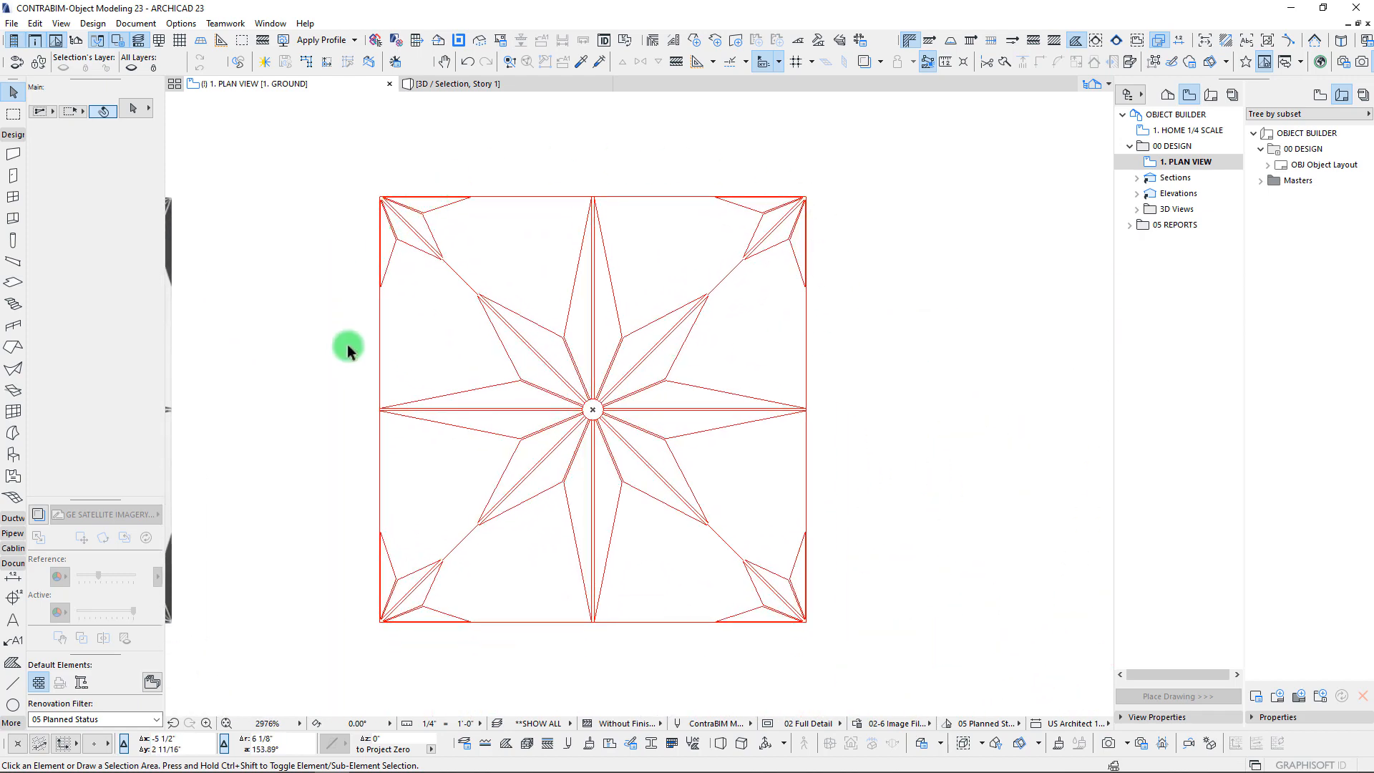
pyautogui.moveTo(705, 609); pyautogui.dragTo(694, 616, button='middle')
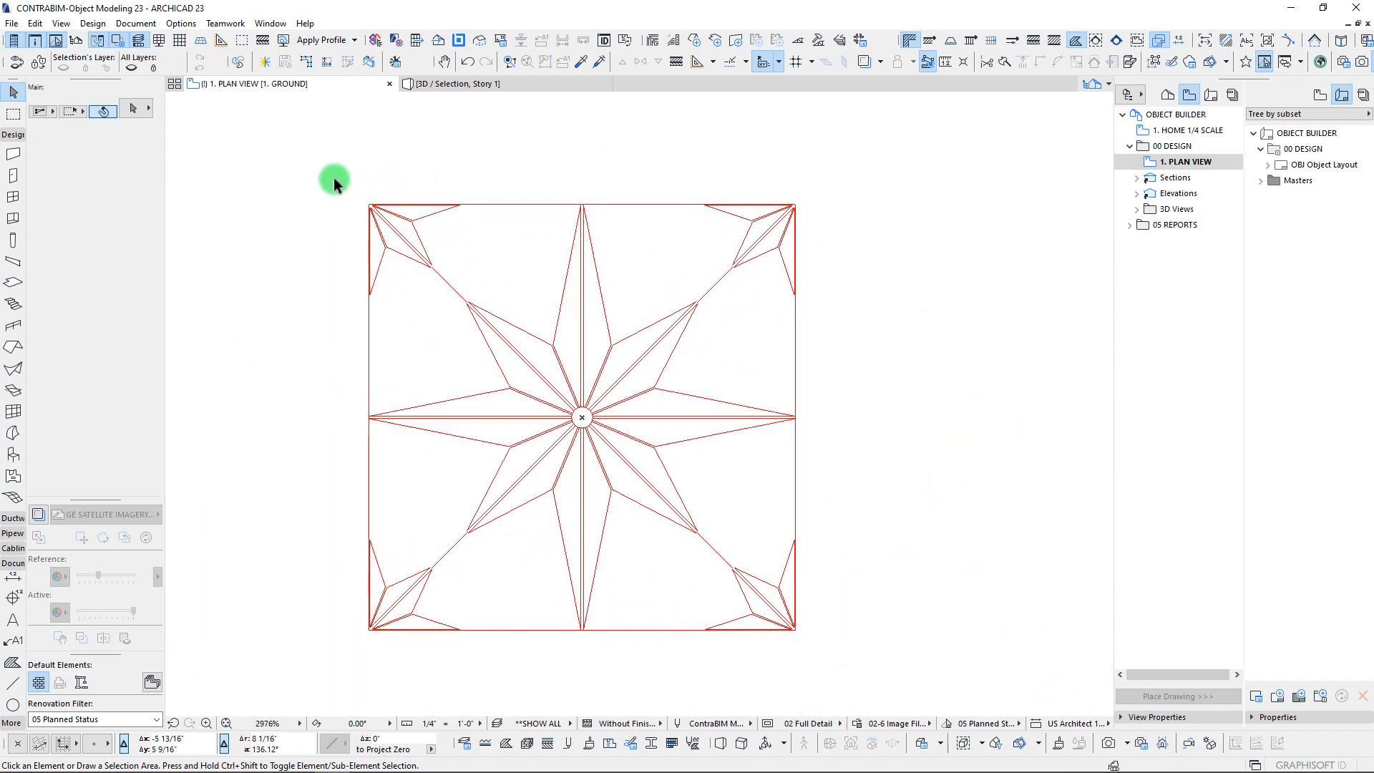
pyautogui.moveTo(332, 177)
pyautogui.mouseDown()
pyautogui.moveTo(687, 555)
pyautogui.moveTo(838, 665)
pyautogui.mouseUp()
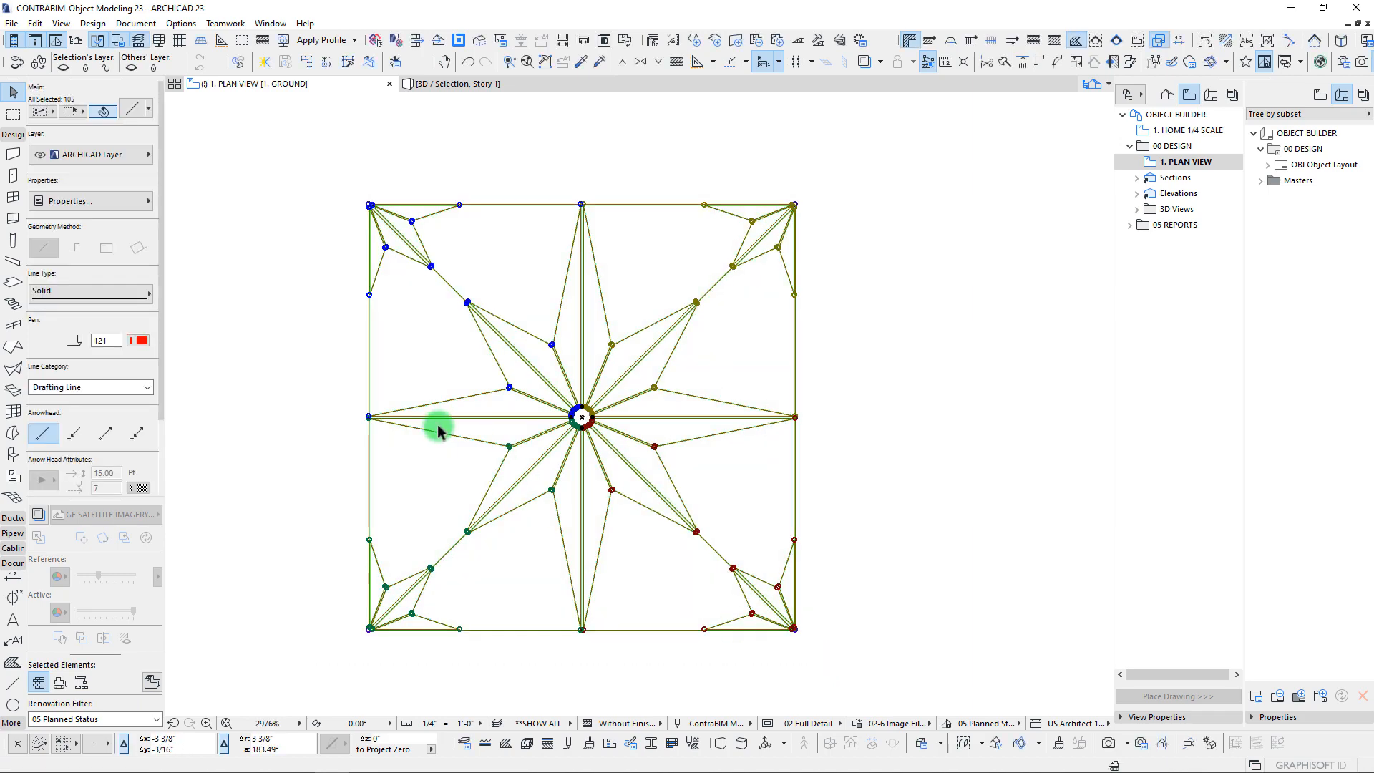
pyautogui.scroll(10, 438, 429)
pyautogui.press('Escape')
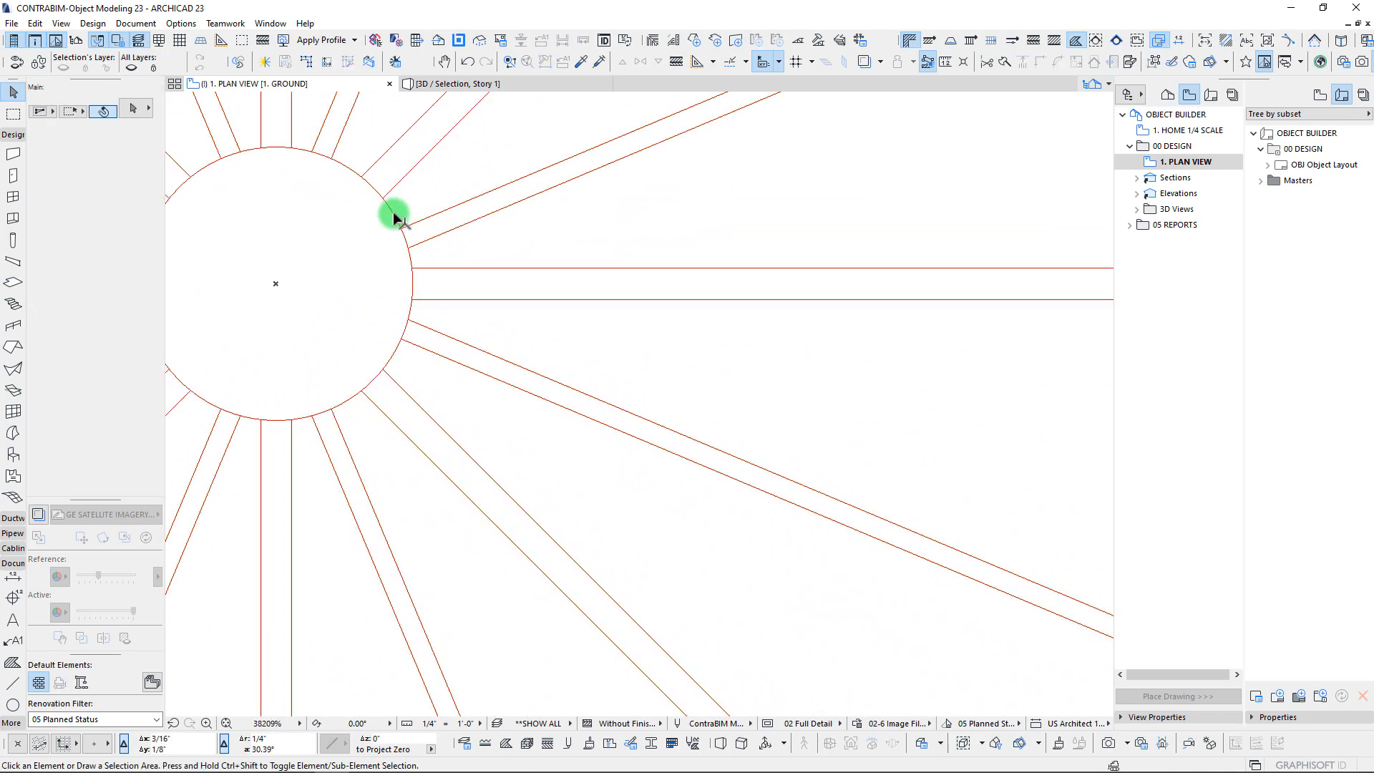
# Step: Try deleting the circle at the star centre and undo the deletion
pyautogui.click(394, 216)
pyautogui.press('Delete')
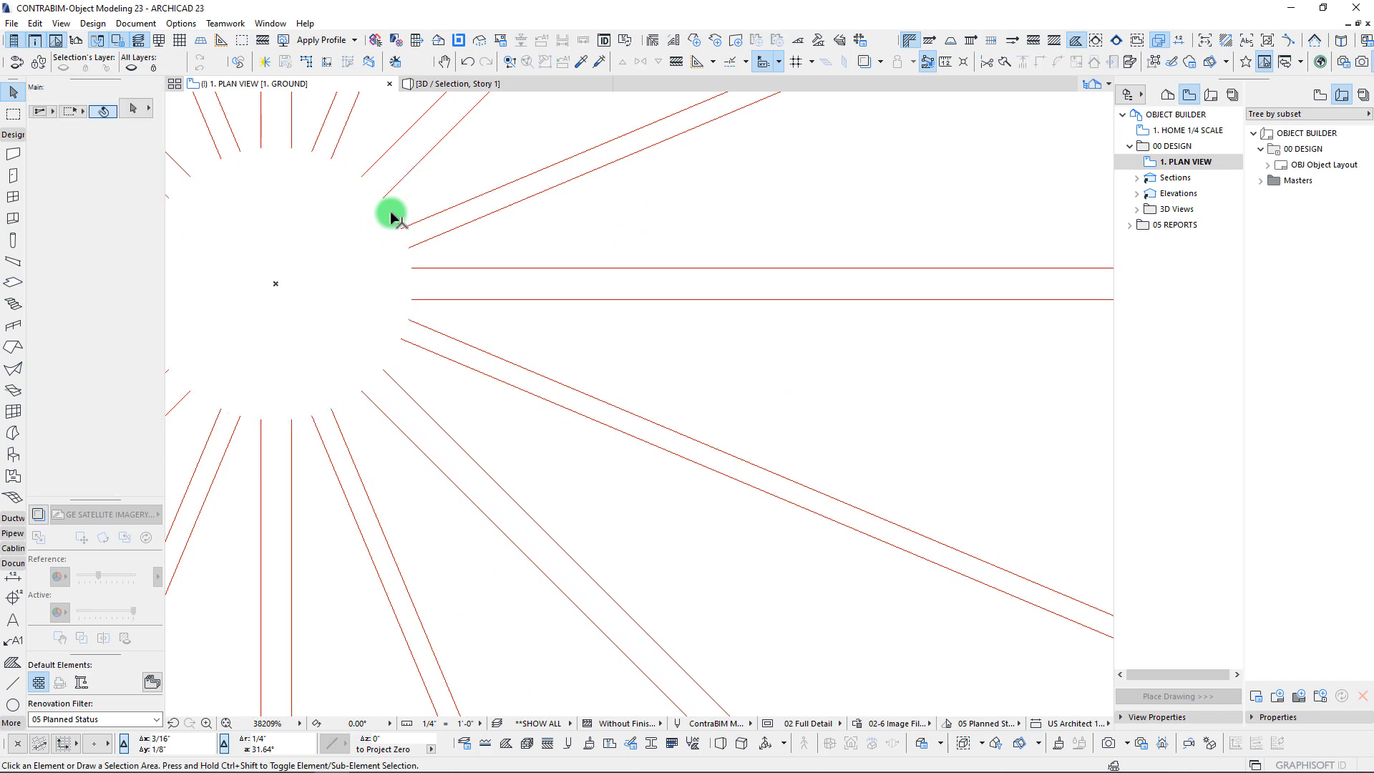
pyautogui.hotkey('ctrl', 'z')
# Step: Select the entire star tile linework, including the square outline and centre circle, and copy it
pyautogui.scroll(-11, 393, 297)
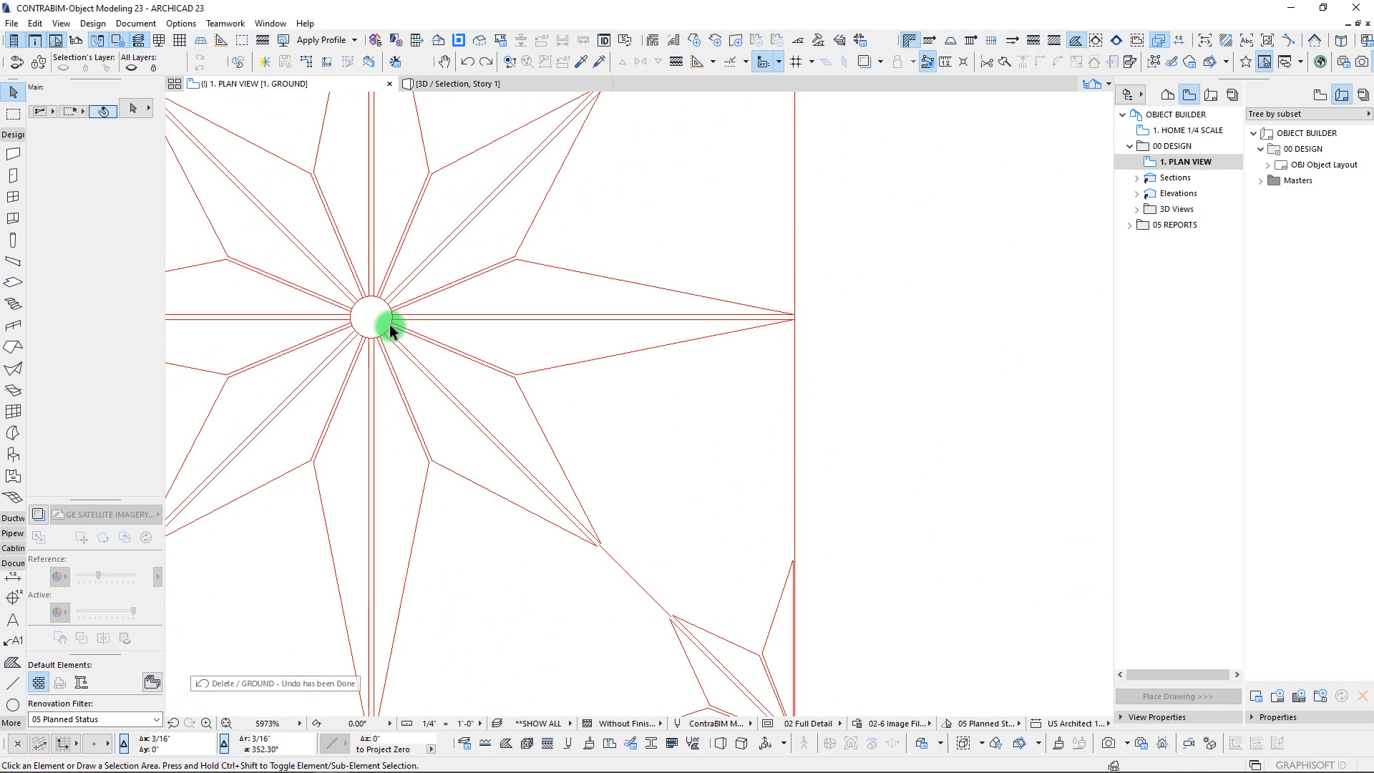
pyautogui.moveTo(369, 322); pyautogui.dragTo(585, 376, button='middle')
pyautogui.moveTo(362, 190); pyautogui.dragTo(767, 555)
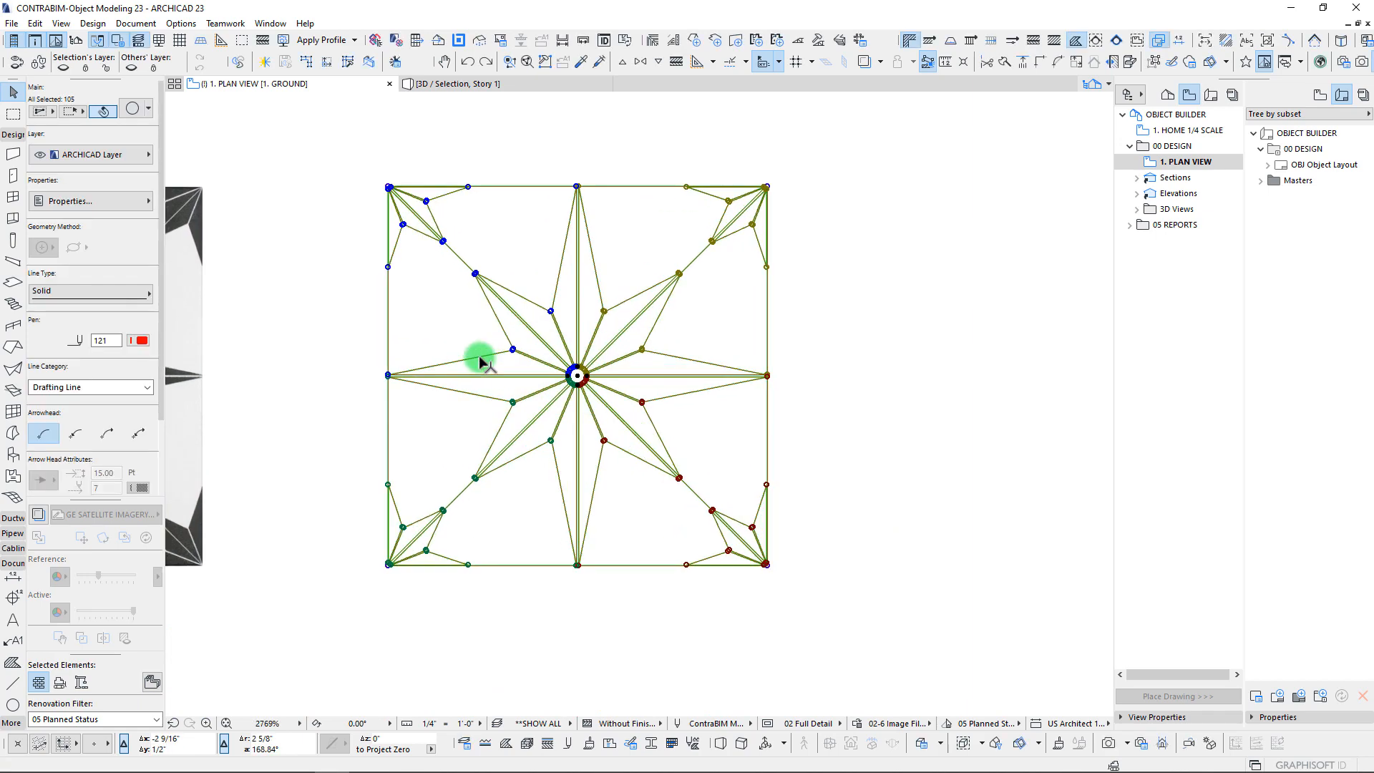
pyautogui.scroll(3, 483, 360)
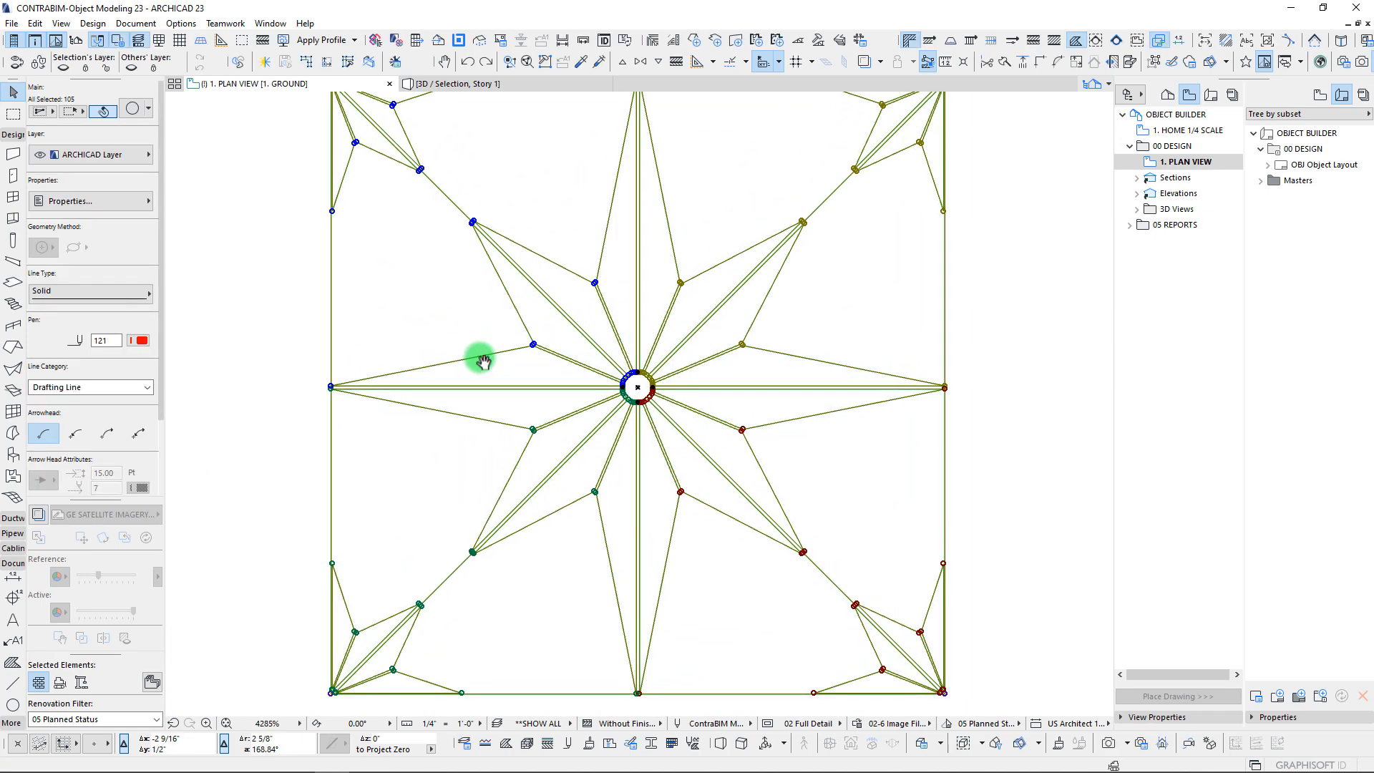
pyautogui.hotkey('ctrl', 'c')
pyautogui.scroll(-2, 458, 385)
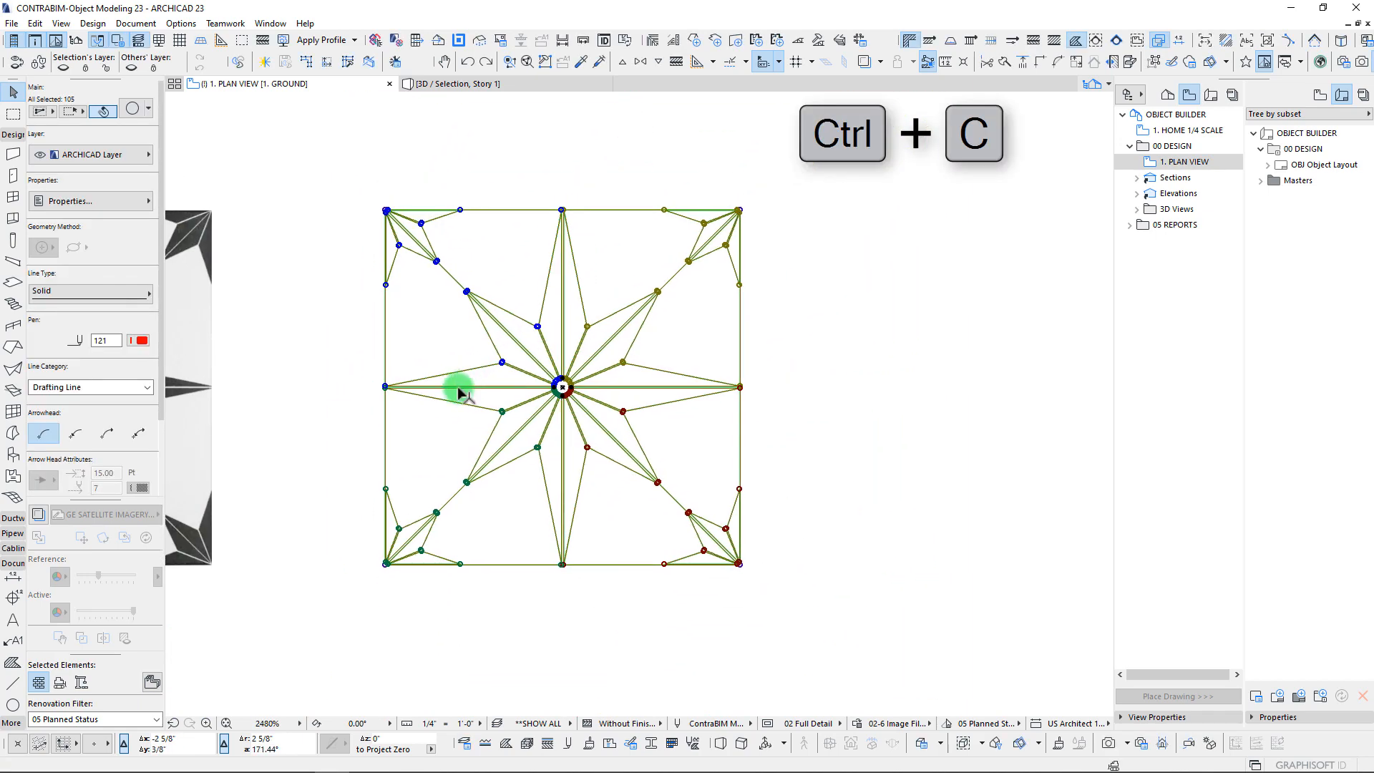
# Step: Create a new symbol fill named "09 31 | Star Tile"
pyautogui.click(506, 744)
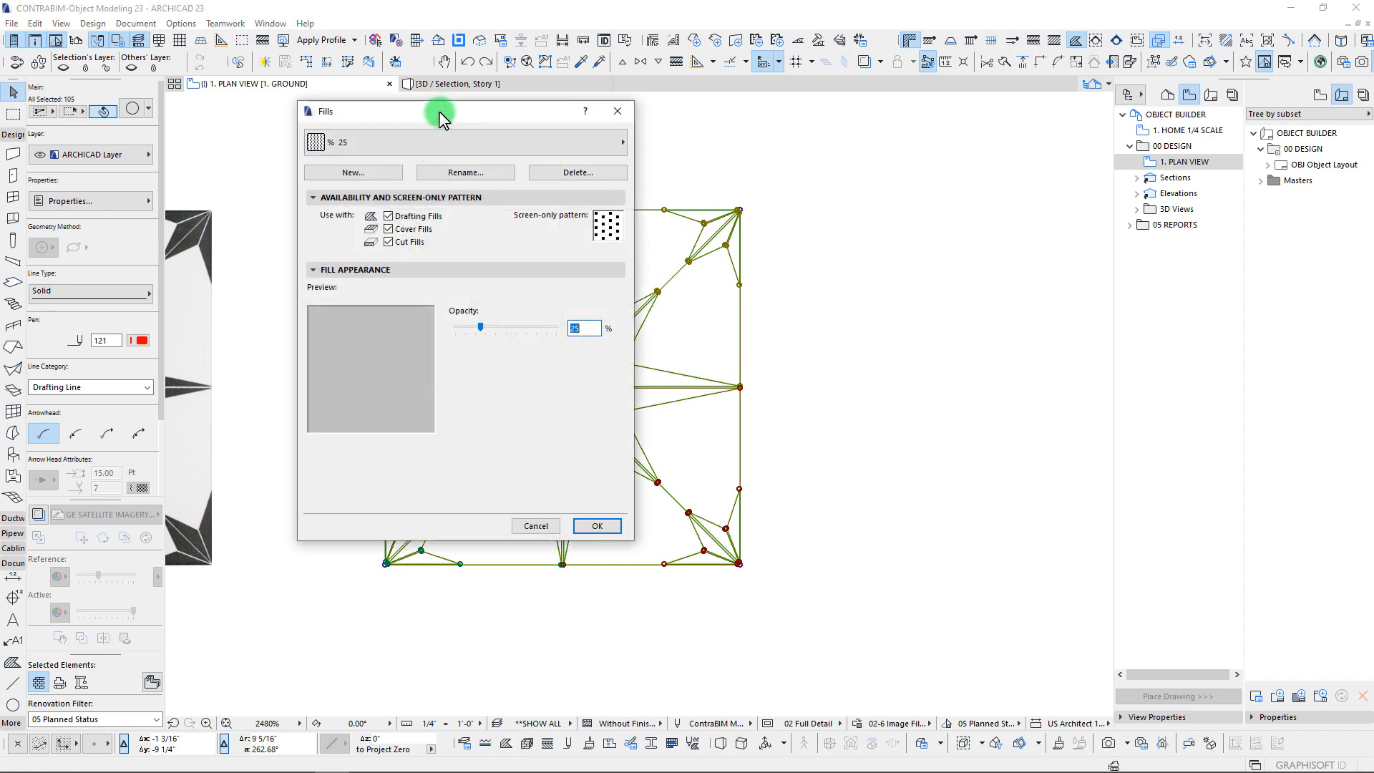
pyautogui.moveTo(438, 113); pyautogui.dragTo(959, 188)
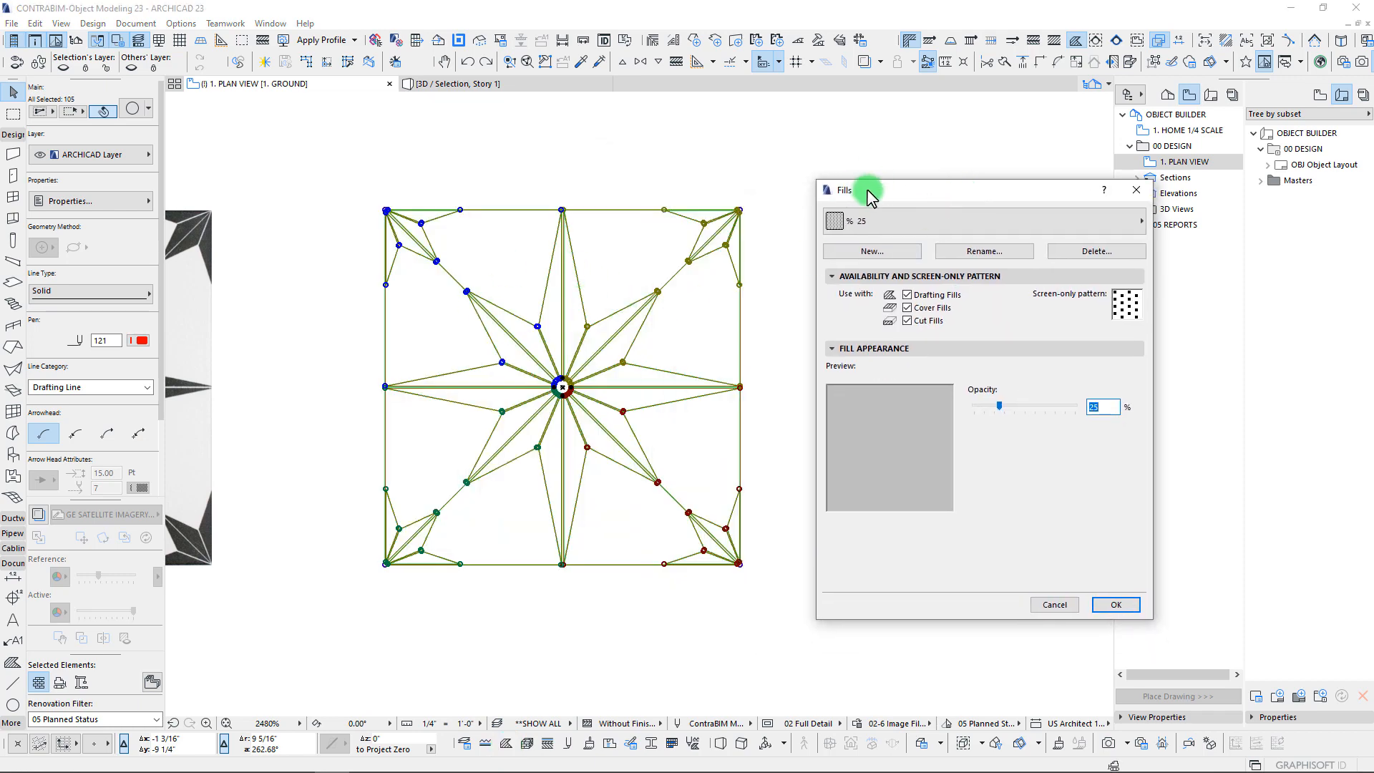
pyautogui.moveTo(869, 189); pyautogui.dragTo(848, 194)
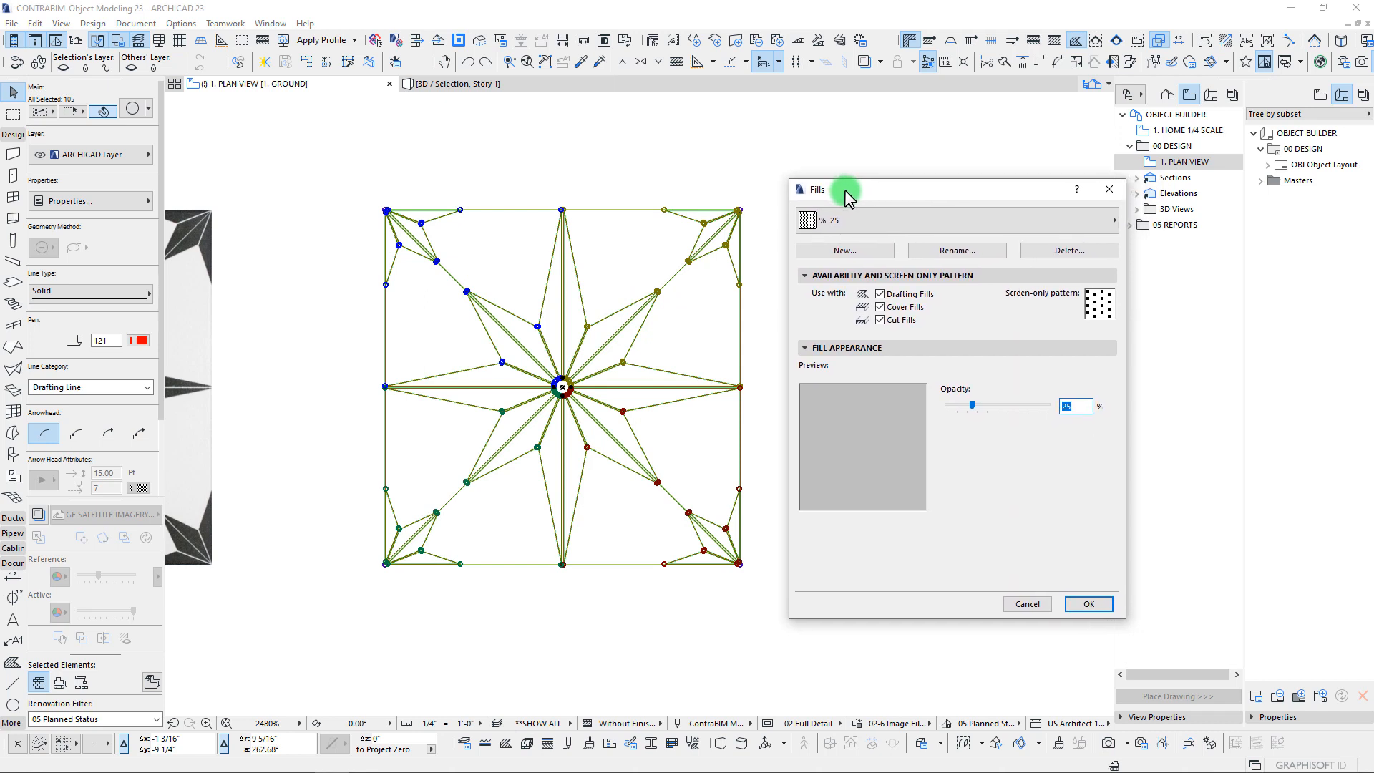
pyautogui.click(843, 250)
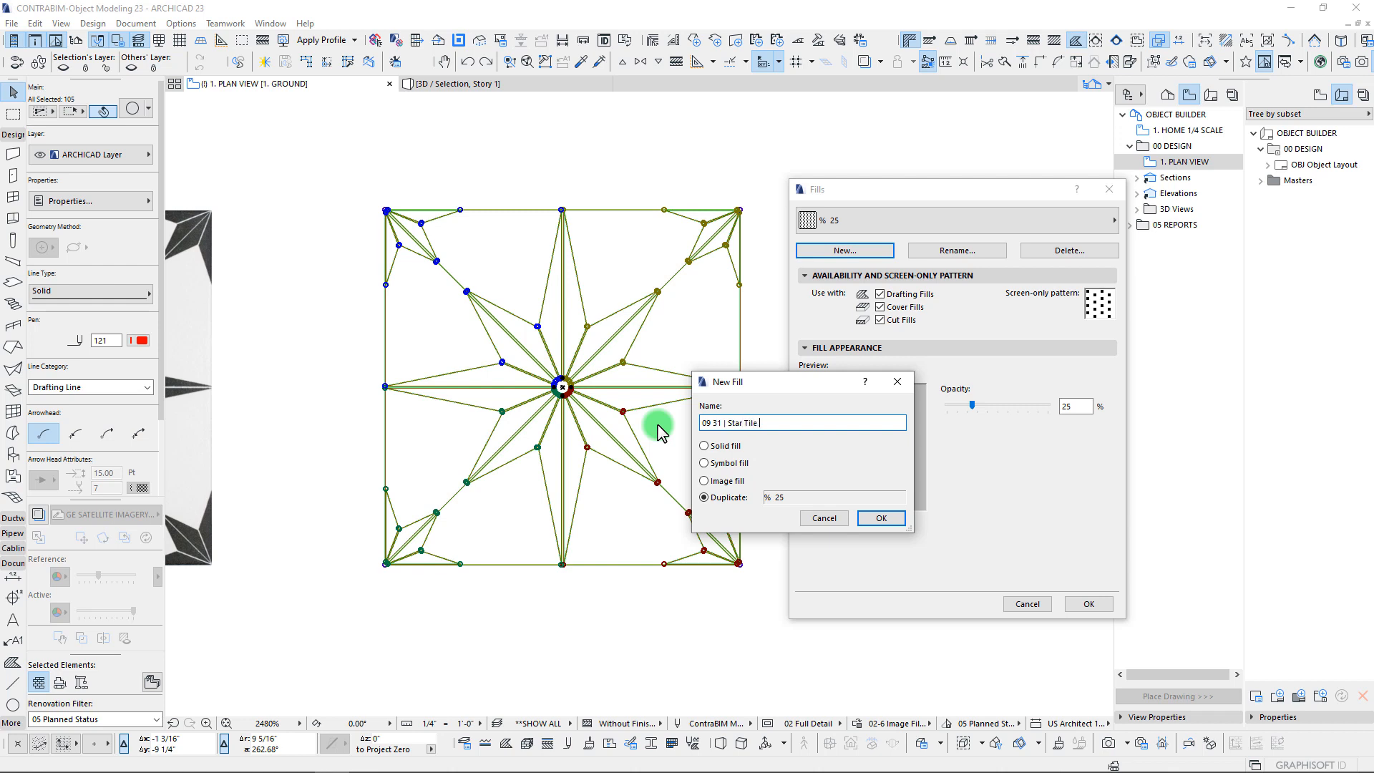
pyautogui.click(719, 473)
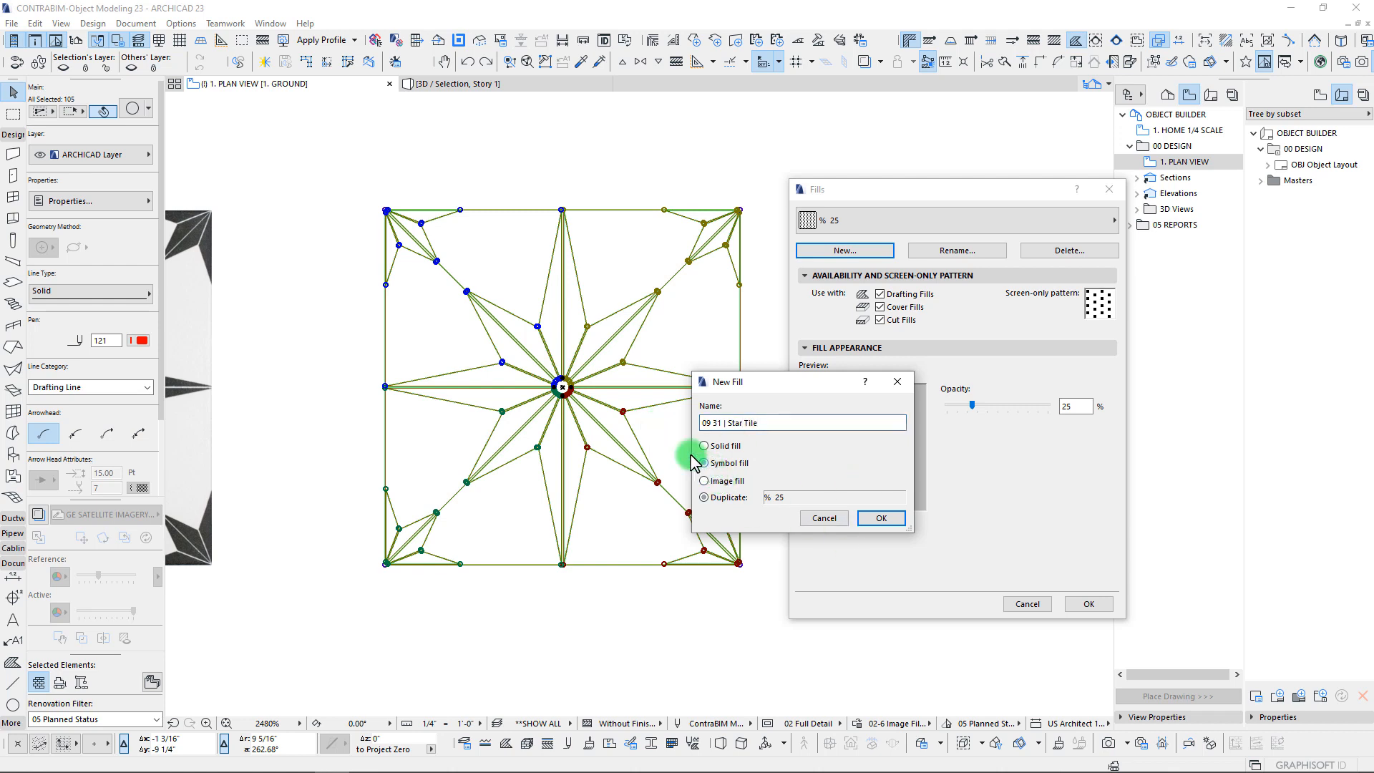
pyautogui.moveTo(705, 381); pyautogui.dragTo(656, 389)
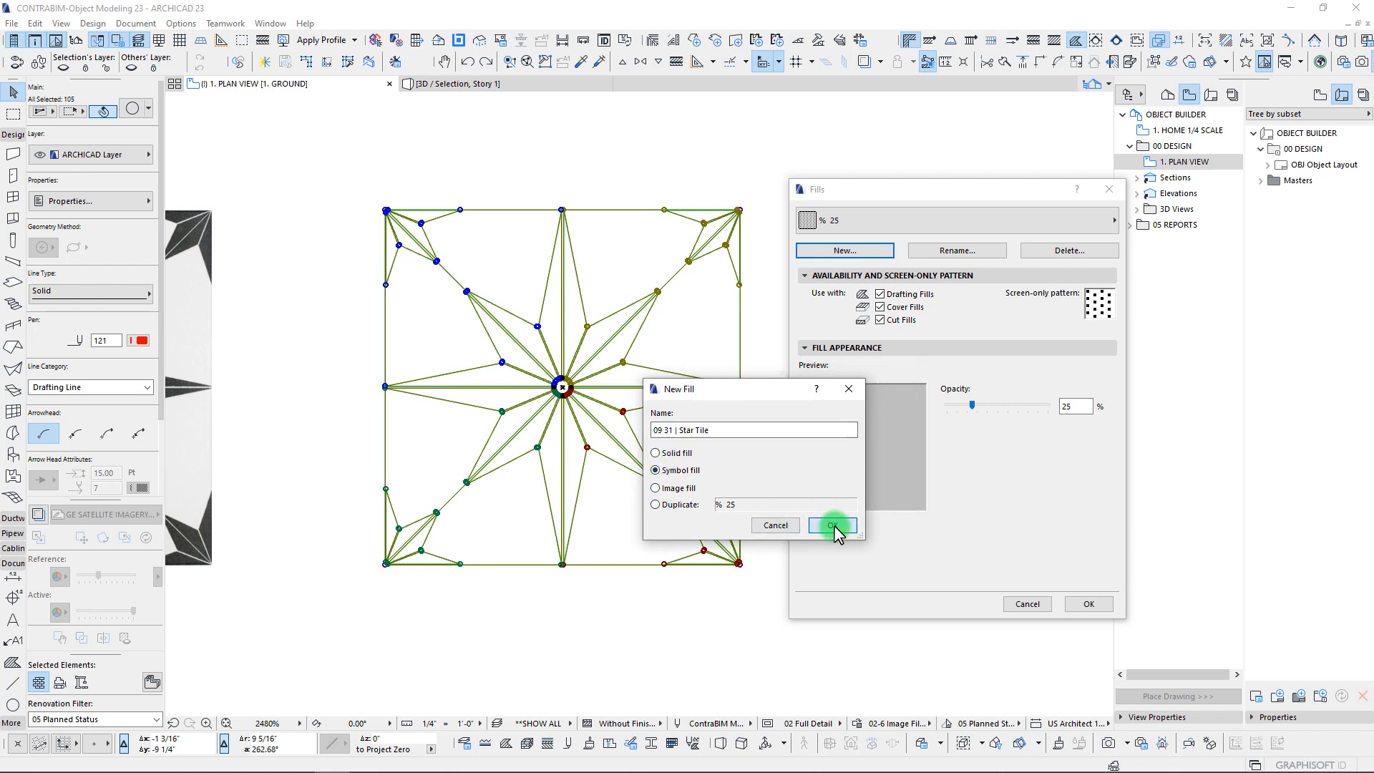
pyautogui.click(830, 521)
# Step: Paste the copied star linework as the fill's symbol pattern and check its repeat in the preview and its strokes
pyautogui.click(879, 279)
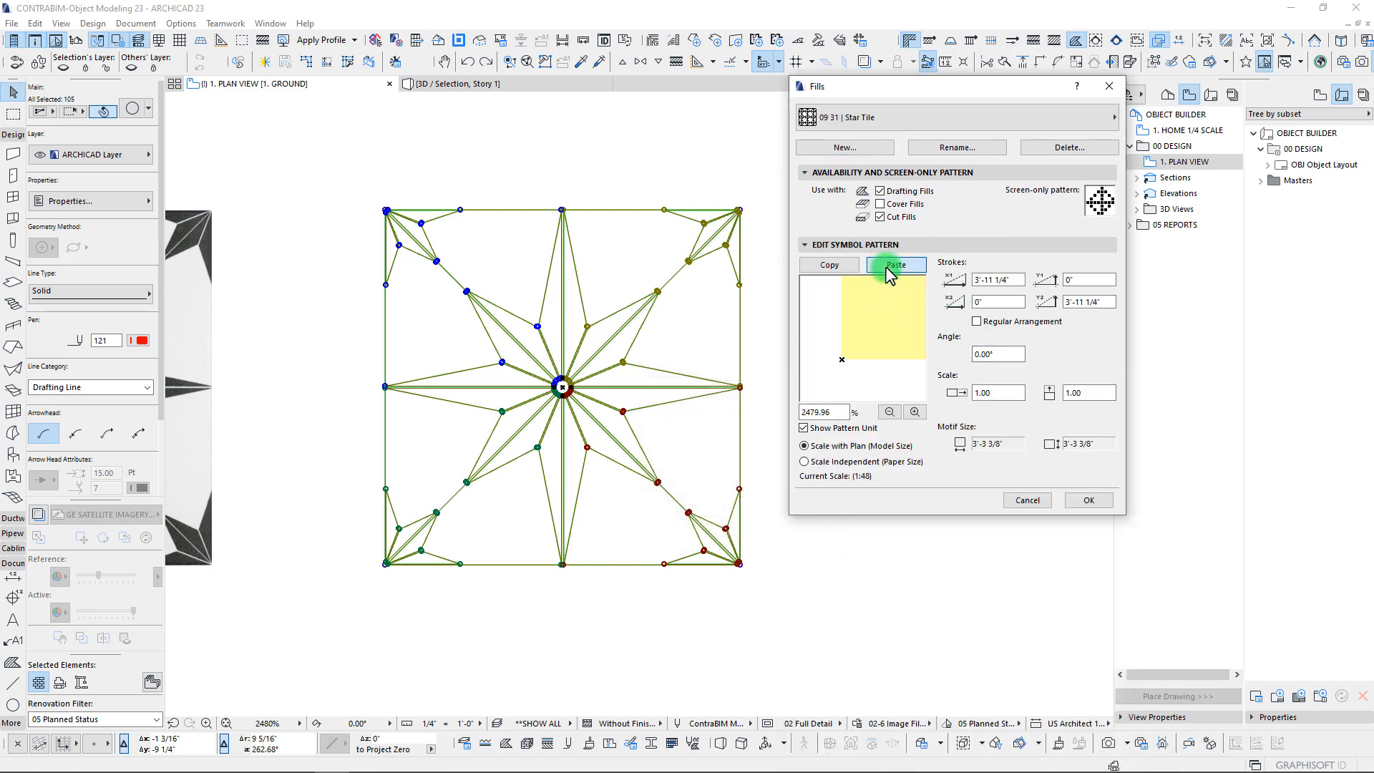
pyautogui.click(889, 413)
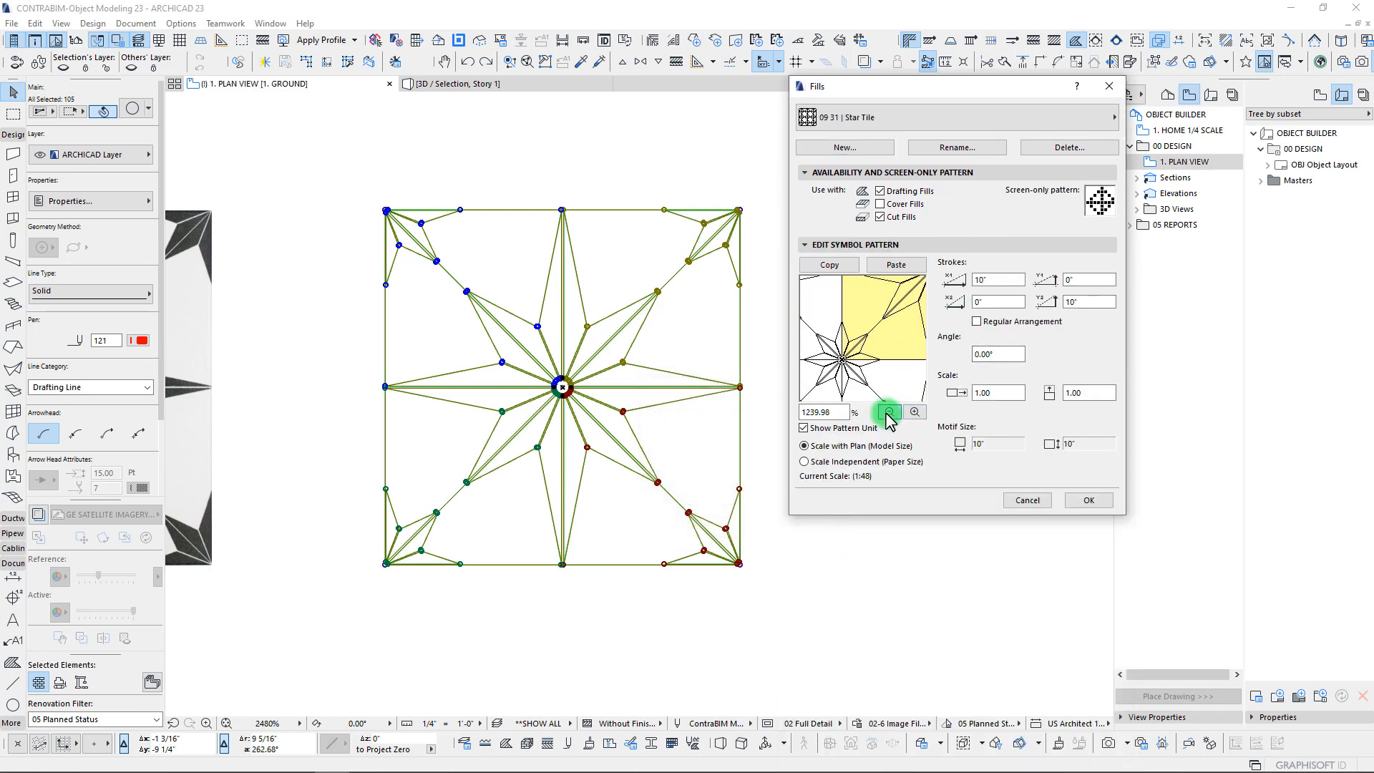
pyautogui.click(889, 412)
pyautogui.click(889, 412)
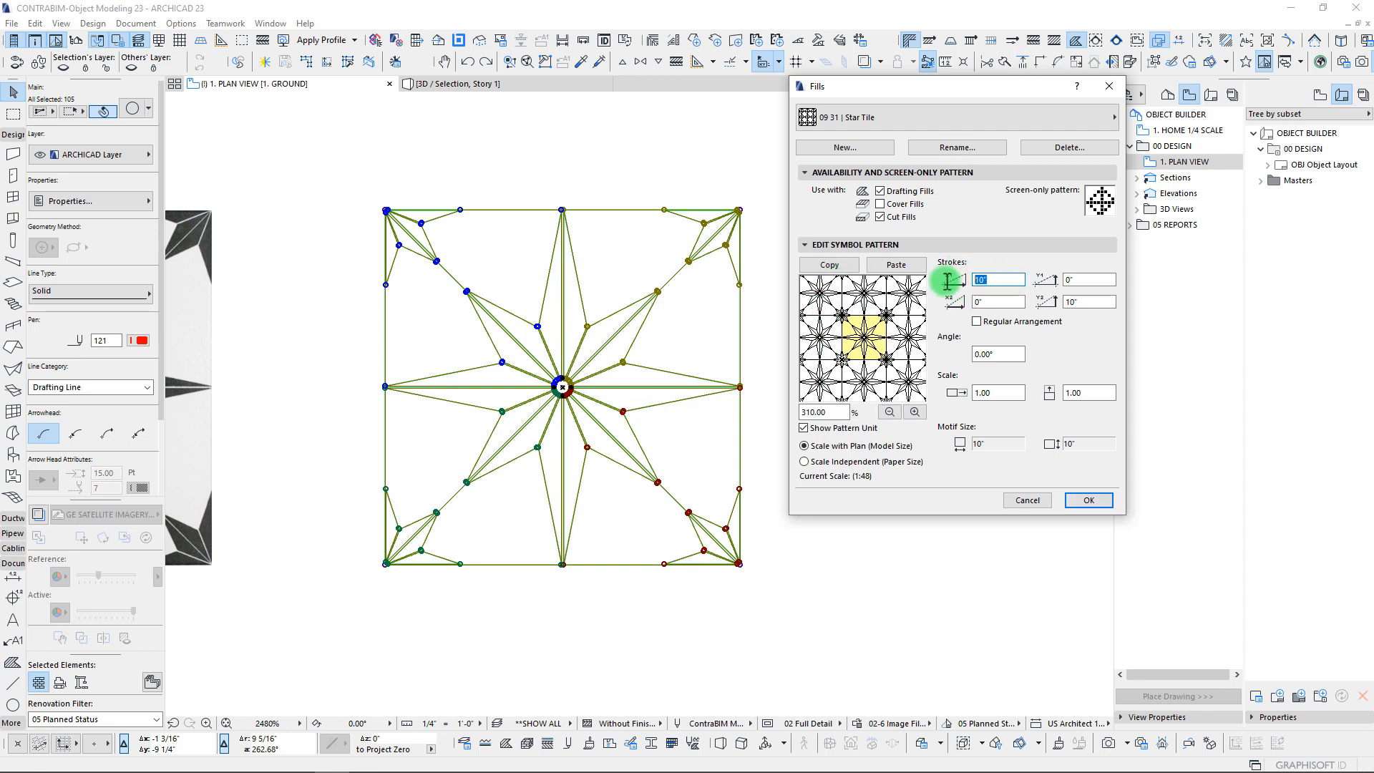
pyautogui.click(1086, 301)
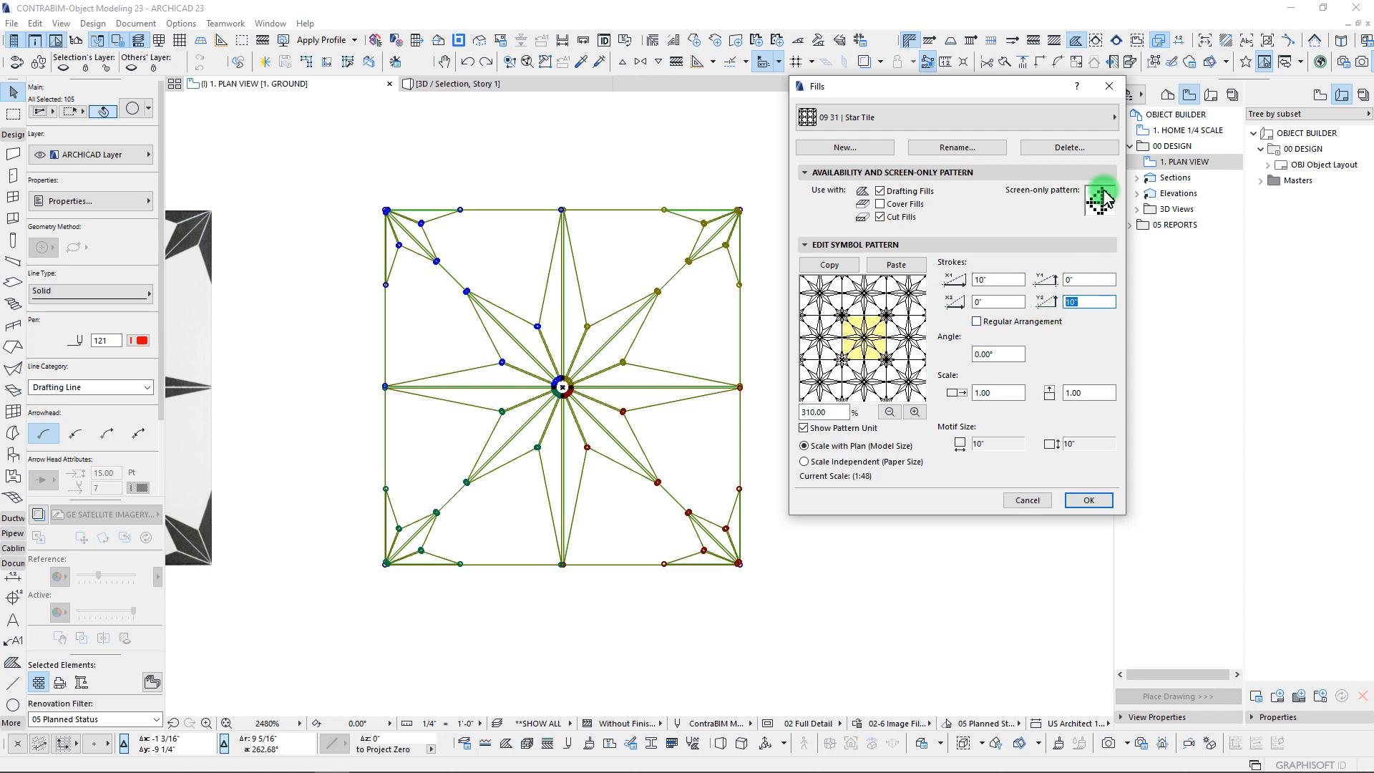
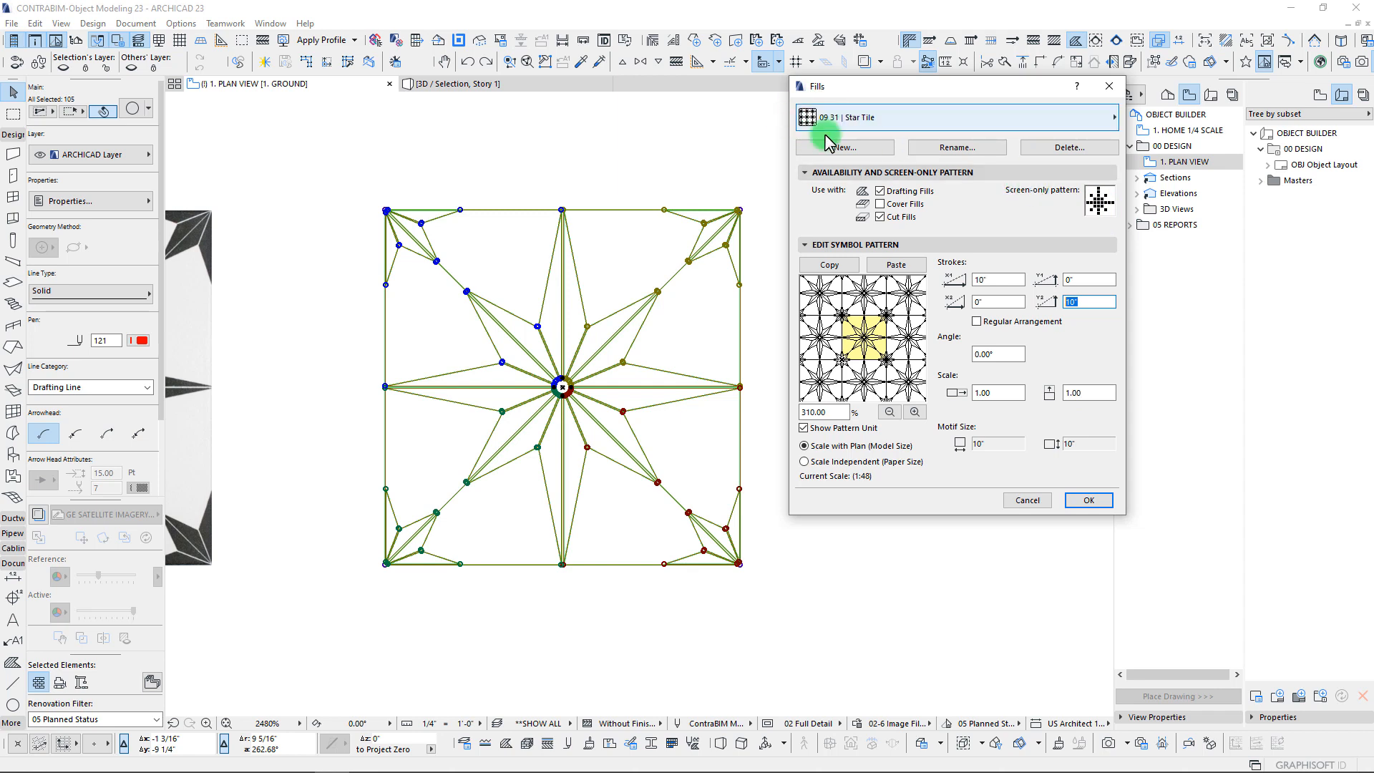
# Step: Make the 09 31 | Star Tile fill available for cover and cut fills, scale it with plan, and save it
pyautogui.click(879, 217)
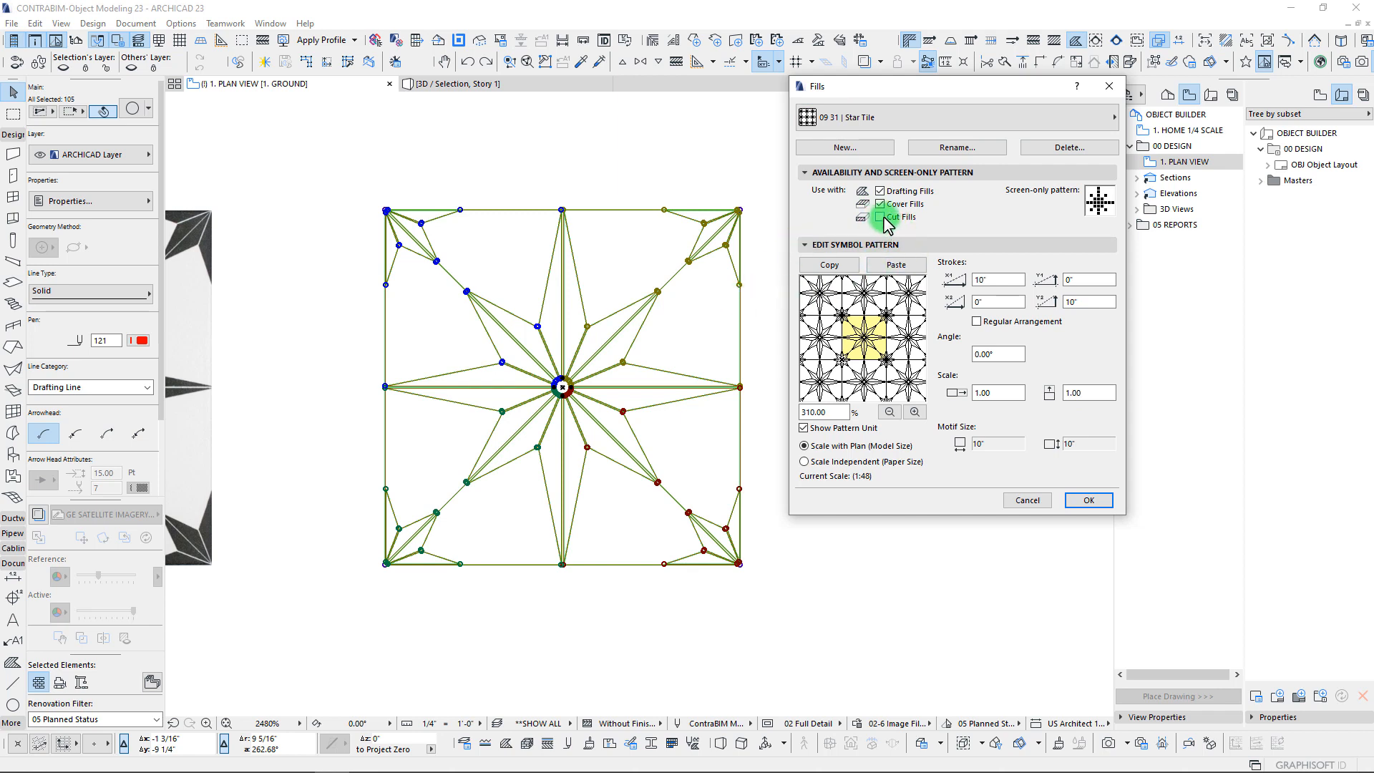
pyautogui.click(886, 219)
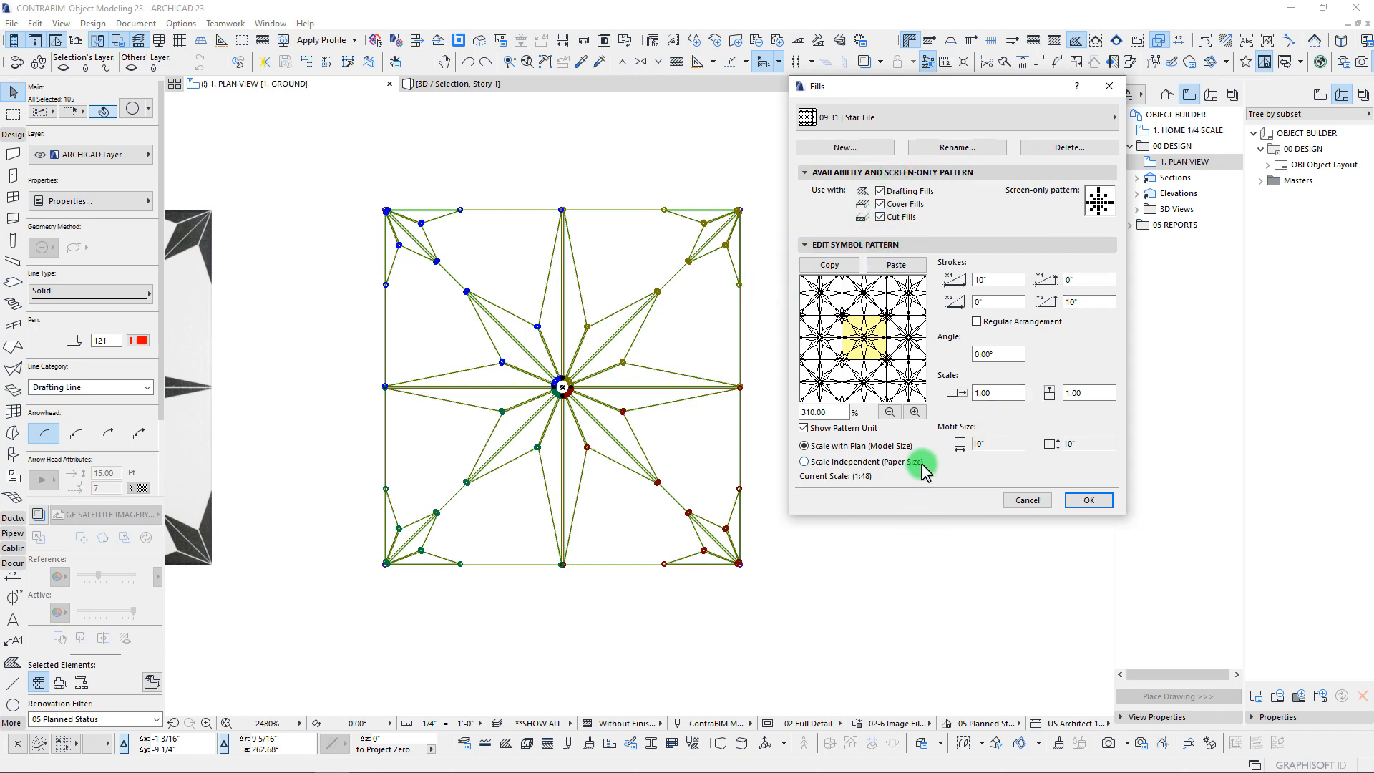
pyautogui.click(806, 446)
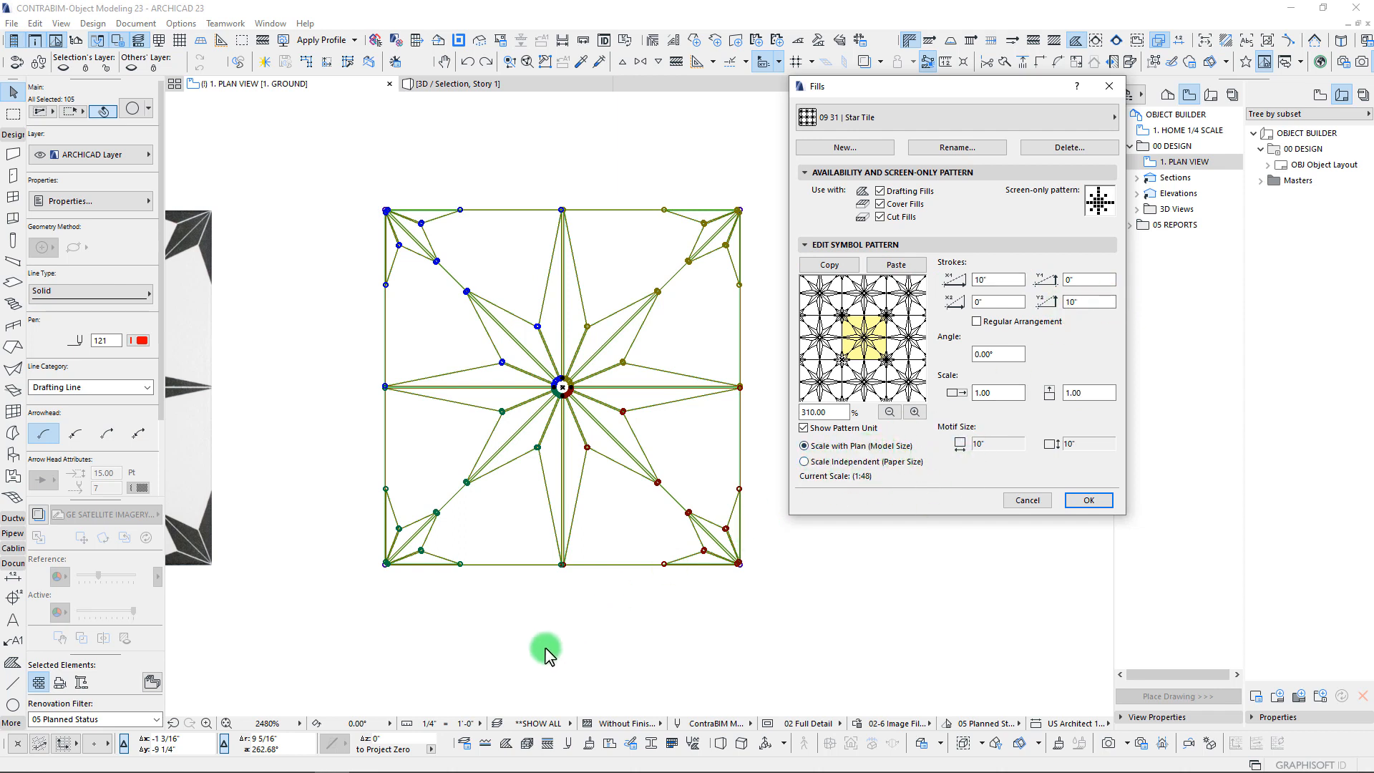
pyautogui.click(1088, 501)
# Step: Select the square tile finish slab on the plan and open its surface settings
pyautogui.scroll(-6, 623, 316)
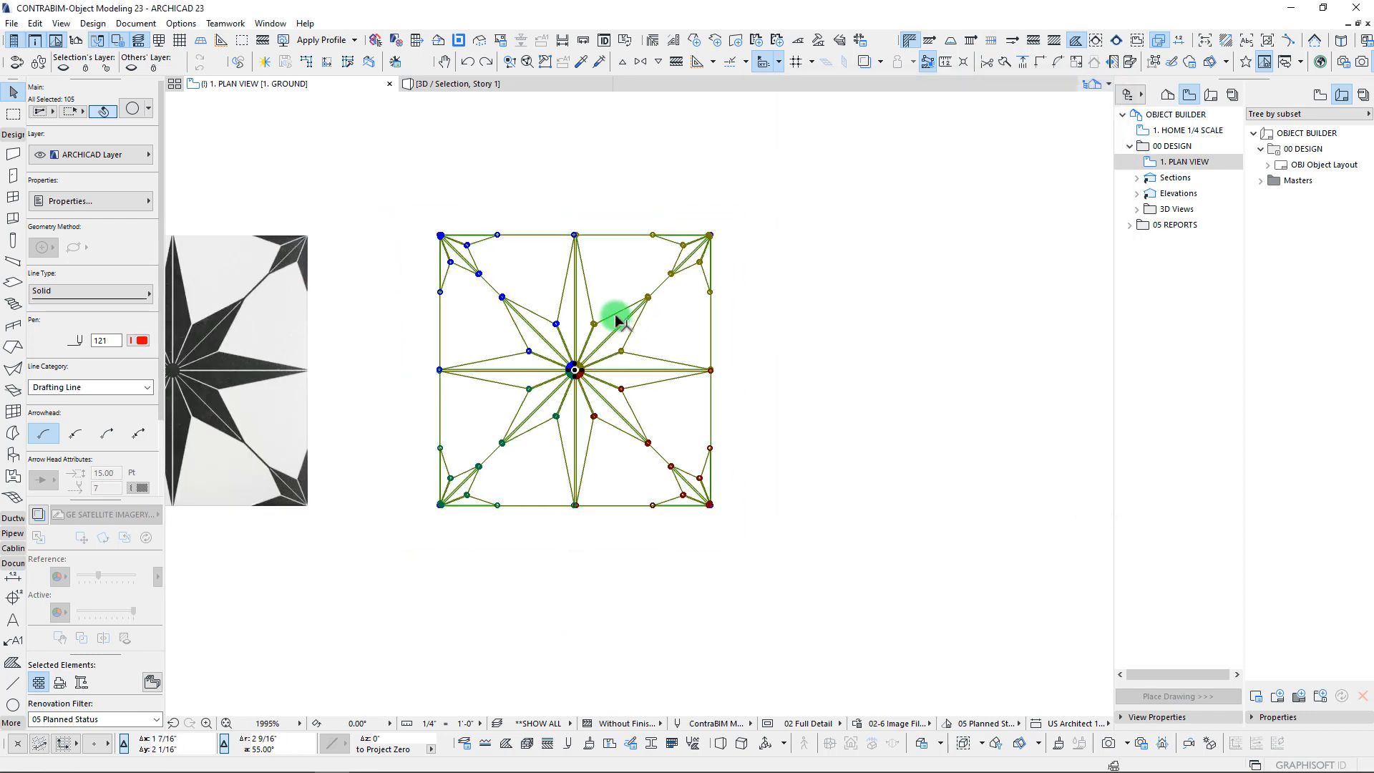
pyautogui.moveTo(518, 442); pyautogui.dragTo(436, 533, button='middle')
pyautogui.scroll(1, 725, 338)
pyautogui.moveTo(727, 339); pyautogui.dragTo(625, 394, button='middle')
pyautogui.click(684, 363)
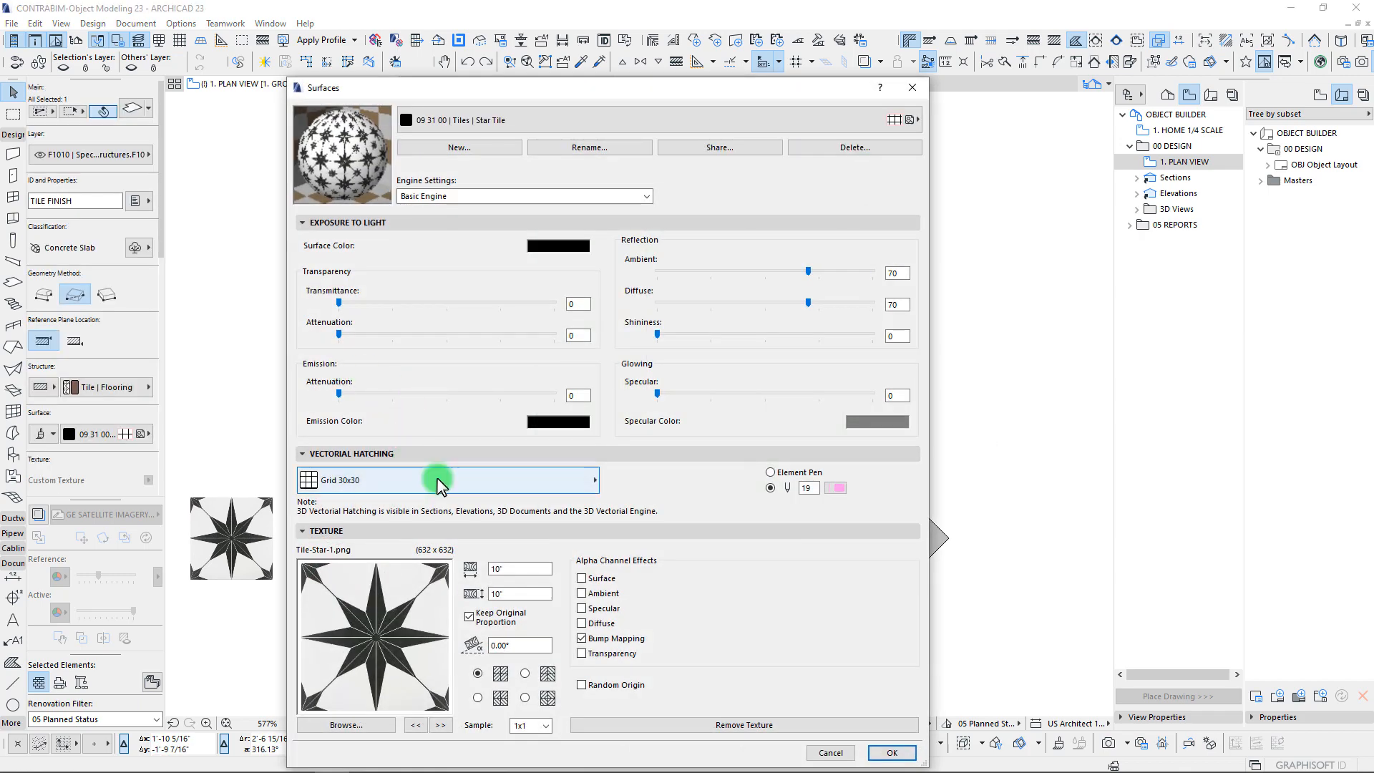
pyautogui.click(475, 481)
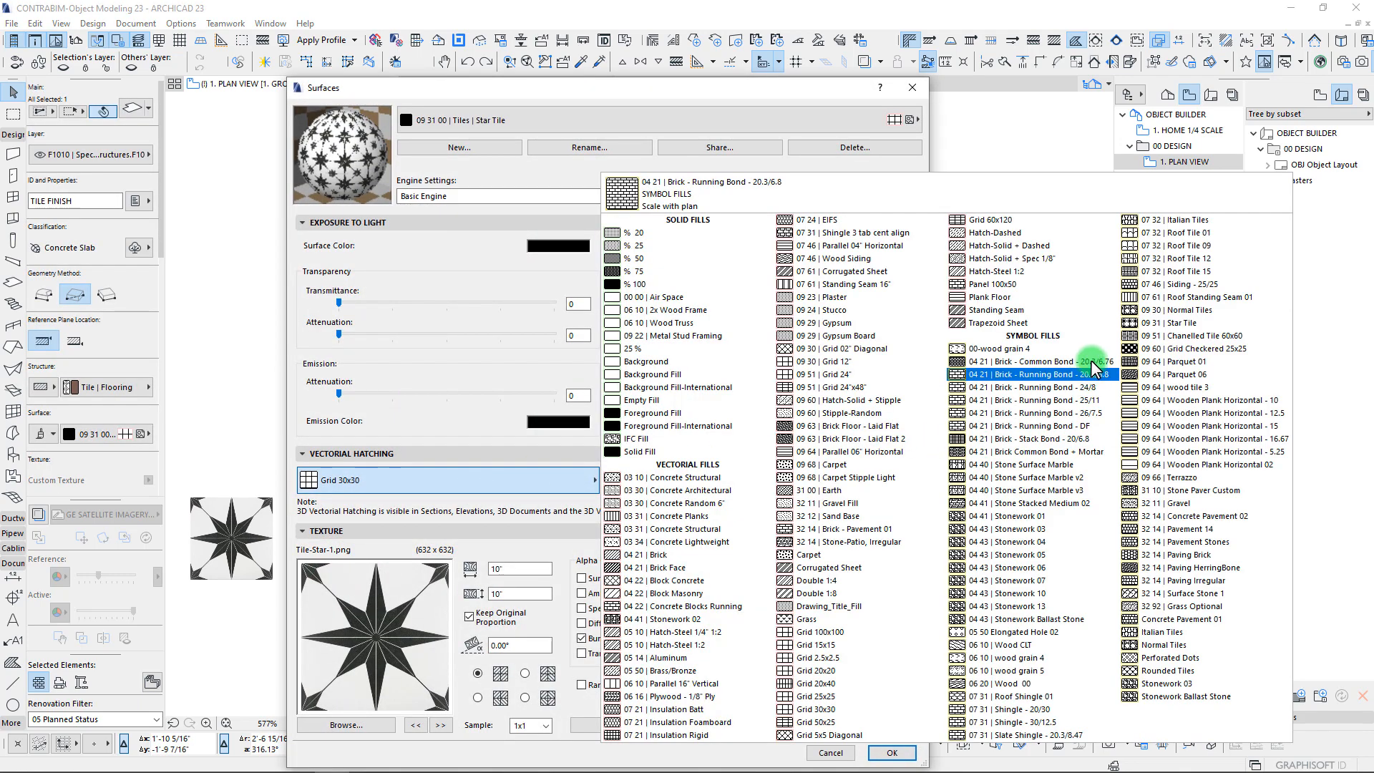
pyautogui.click(1174, 323)
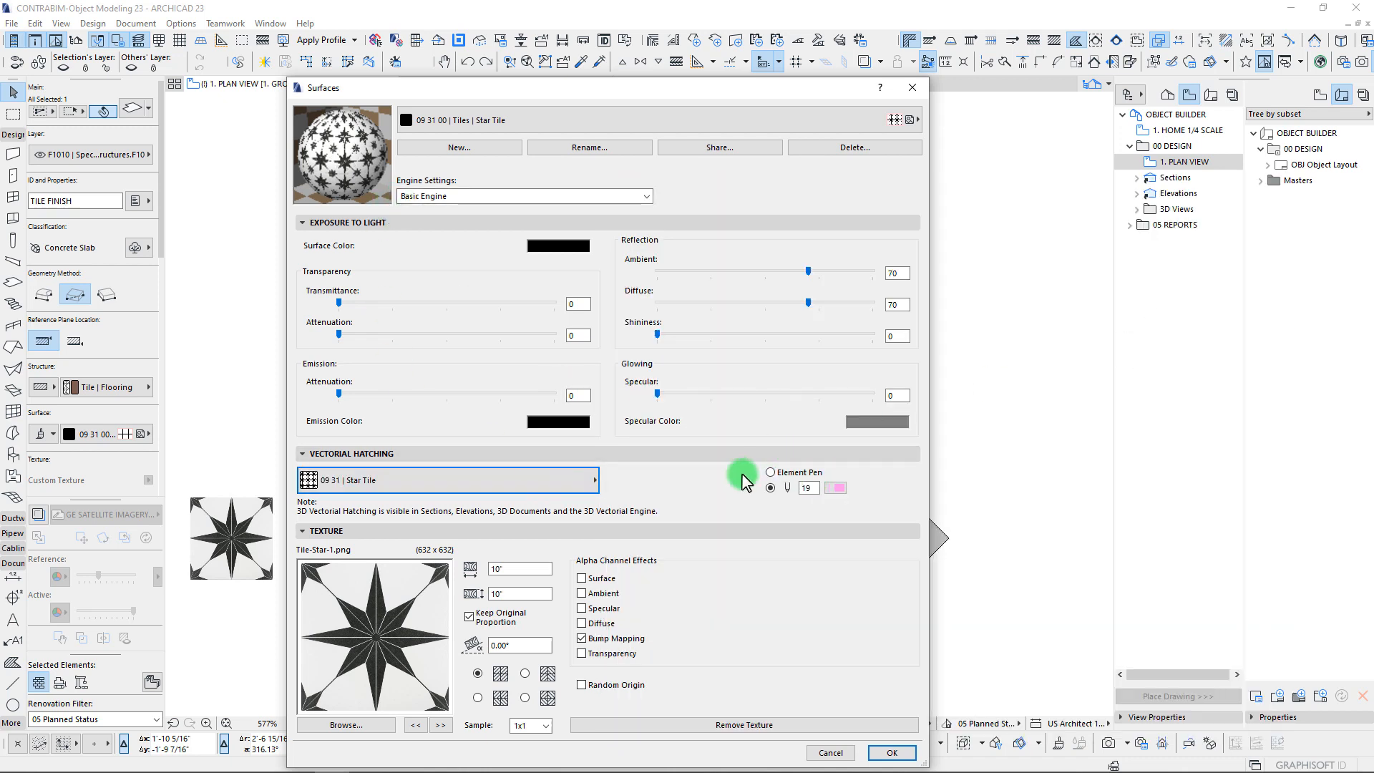
pyautogui.click(838, 489)
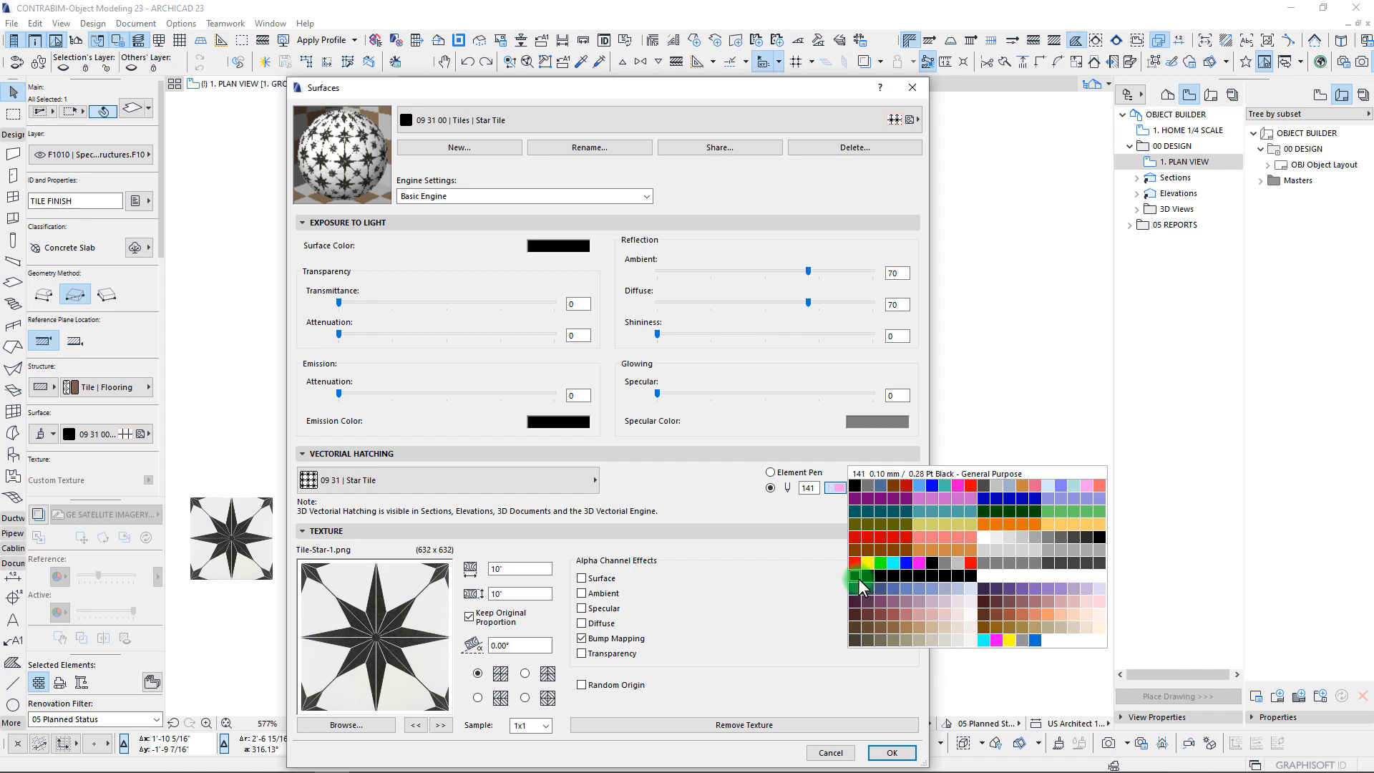
pyautogui.click(985, 565)
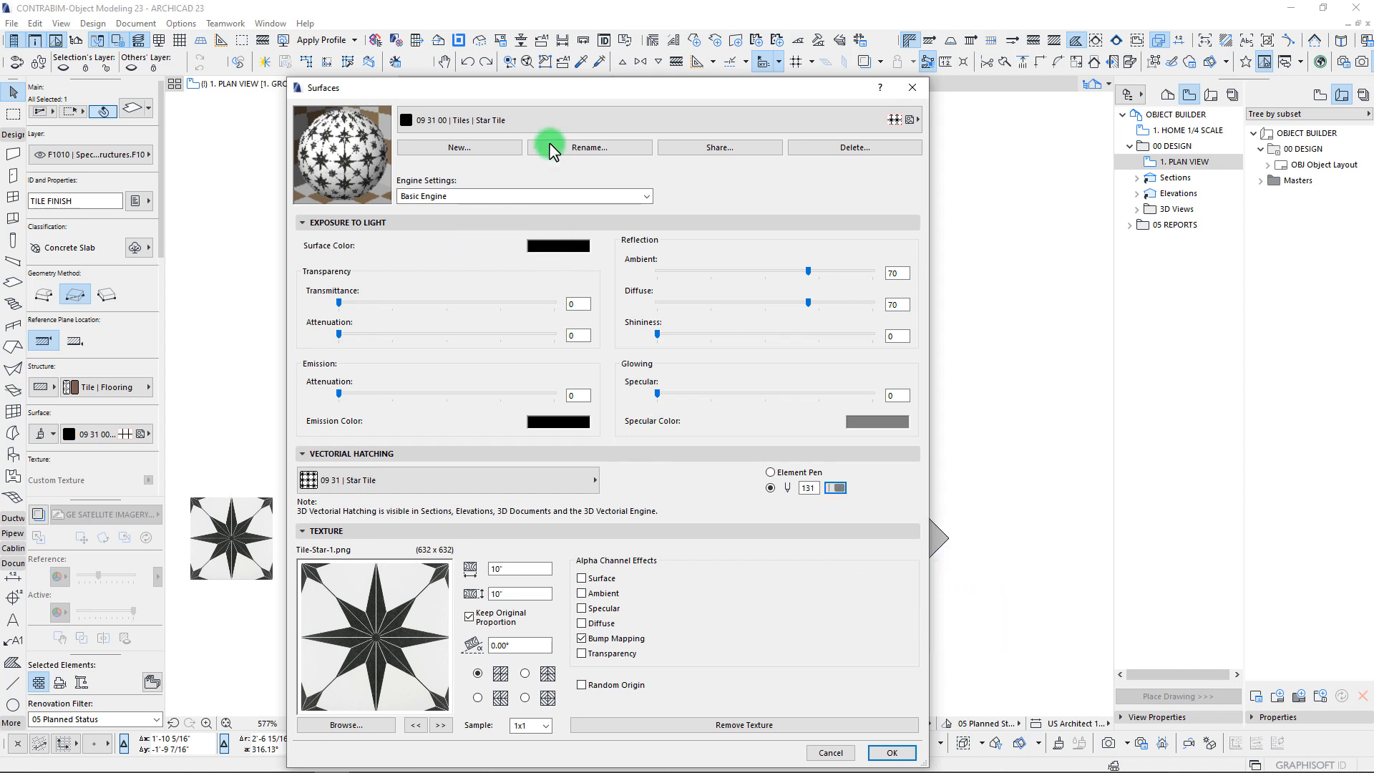
pyautogui.moveTo(517, 89); pyautogui.dragTo(460, 12)
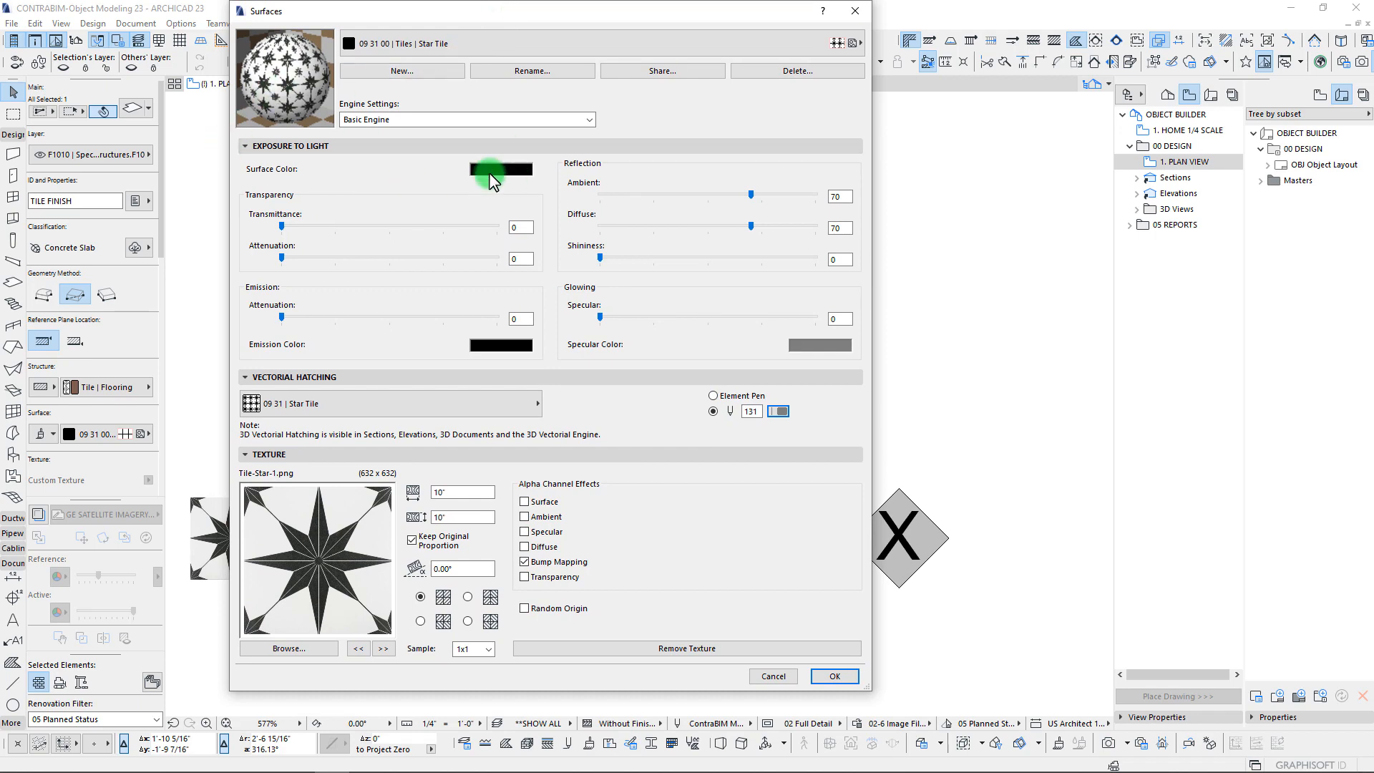
pyautogui.click(830, 346)
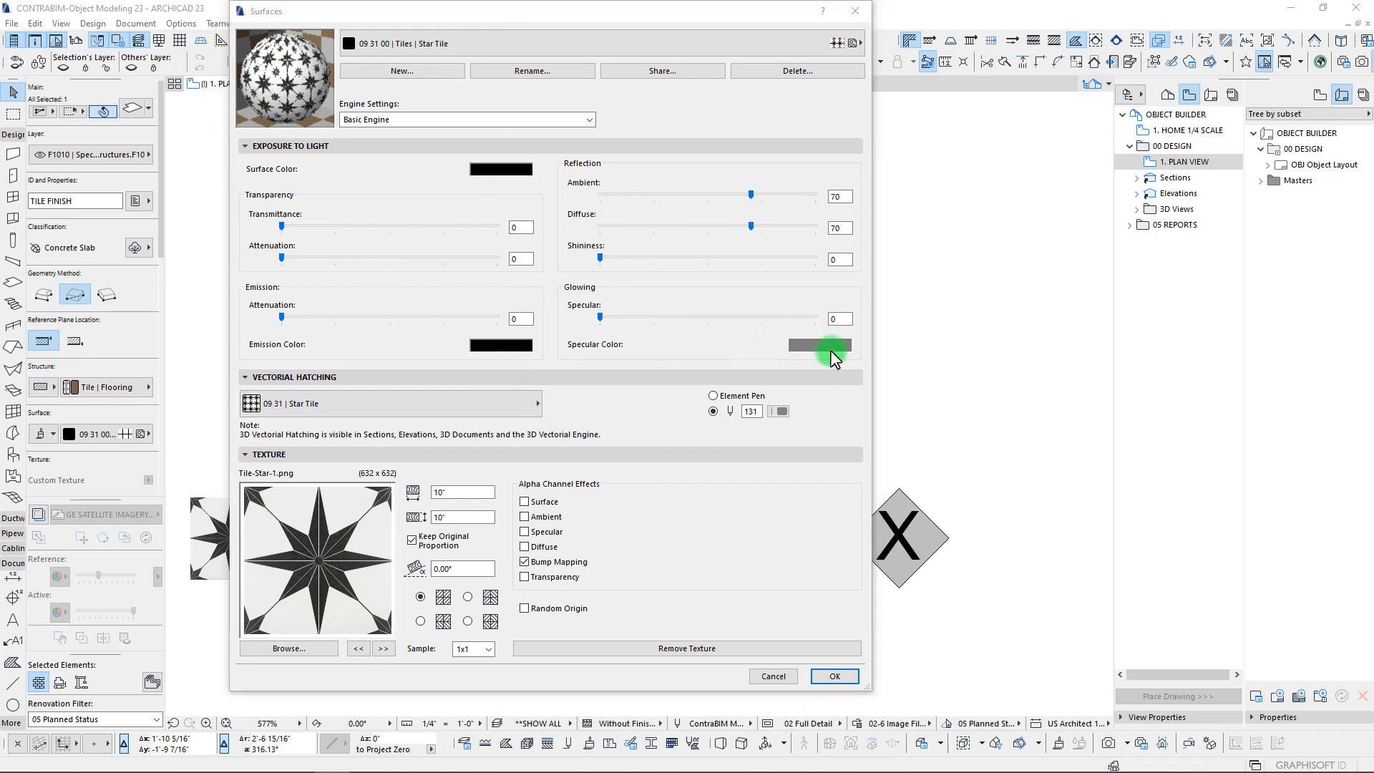
pyautogui.click(670, 292)
pyautogui.click(555, 388)
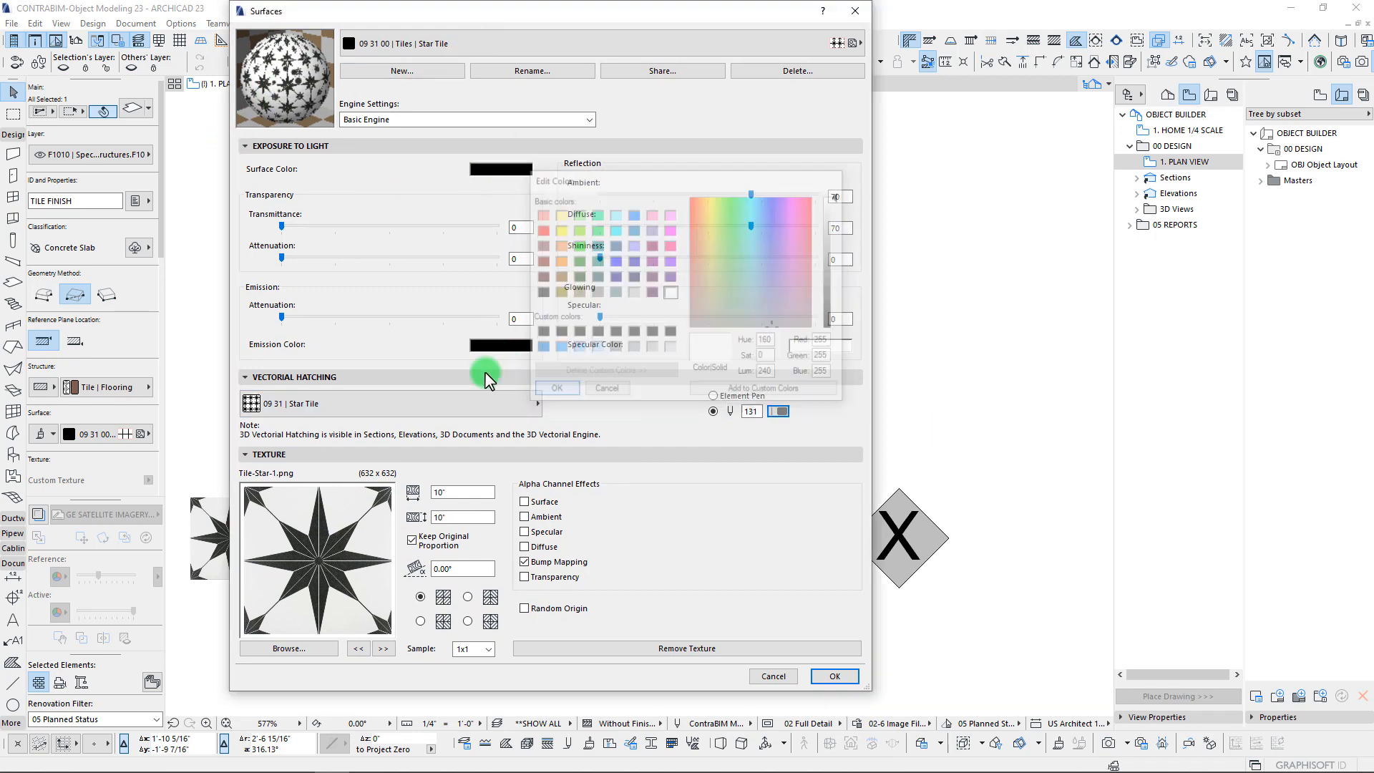
pyautogui.click(779, 411)
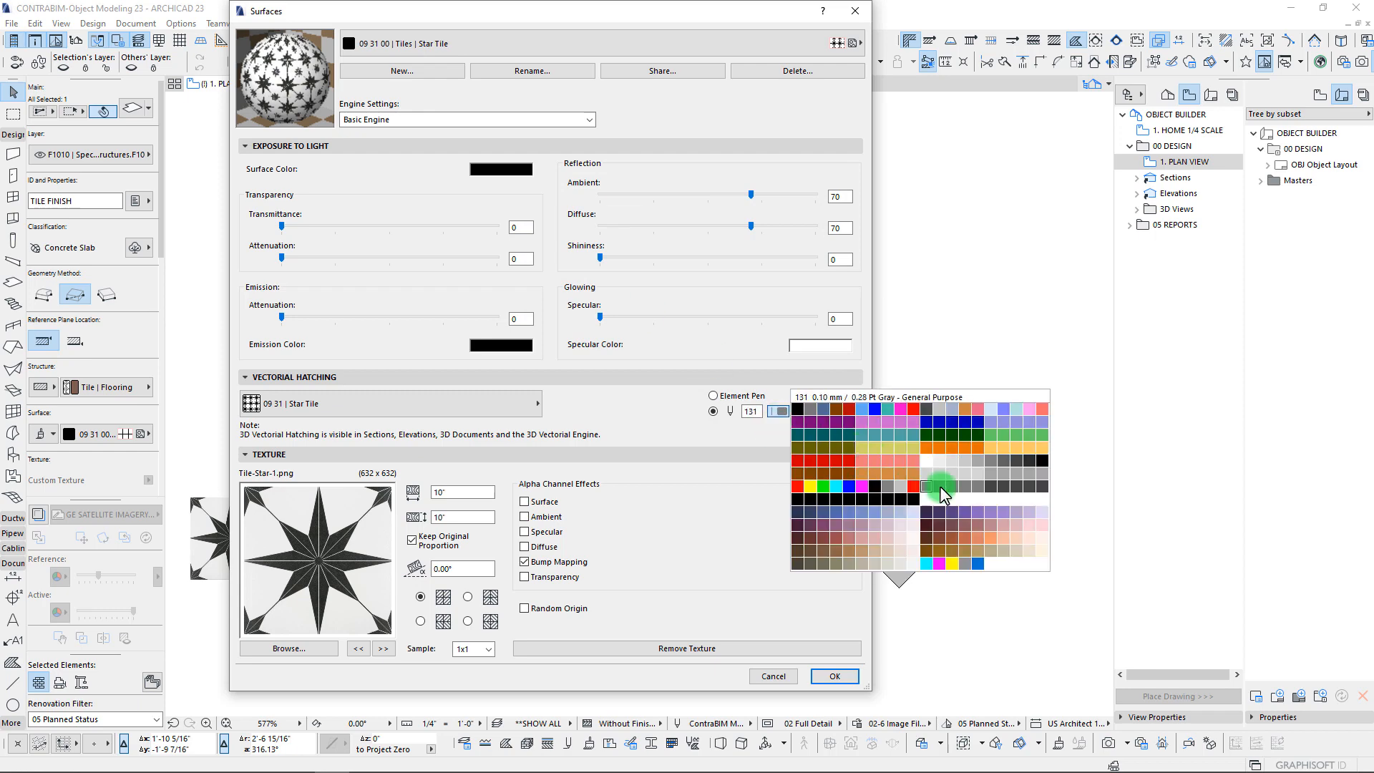
pyautogui.click(926, 461)
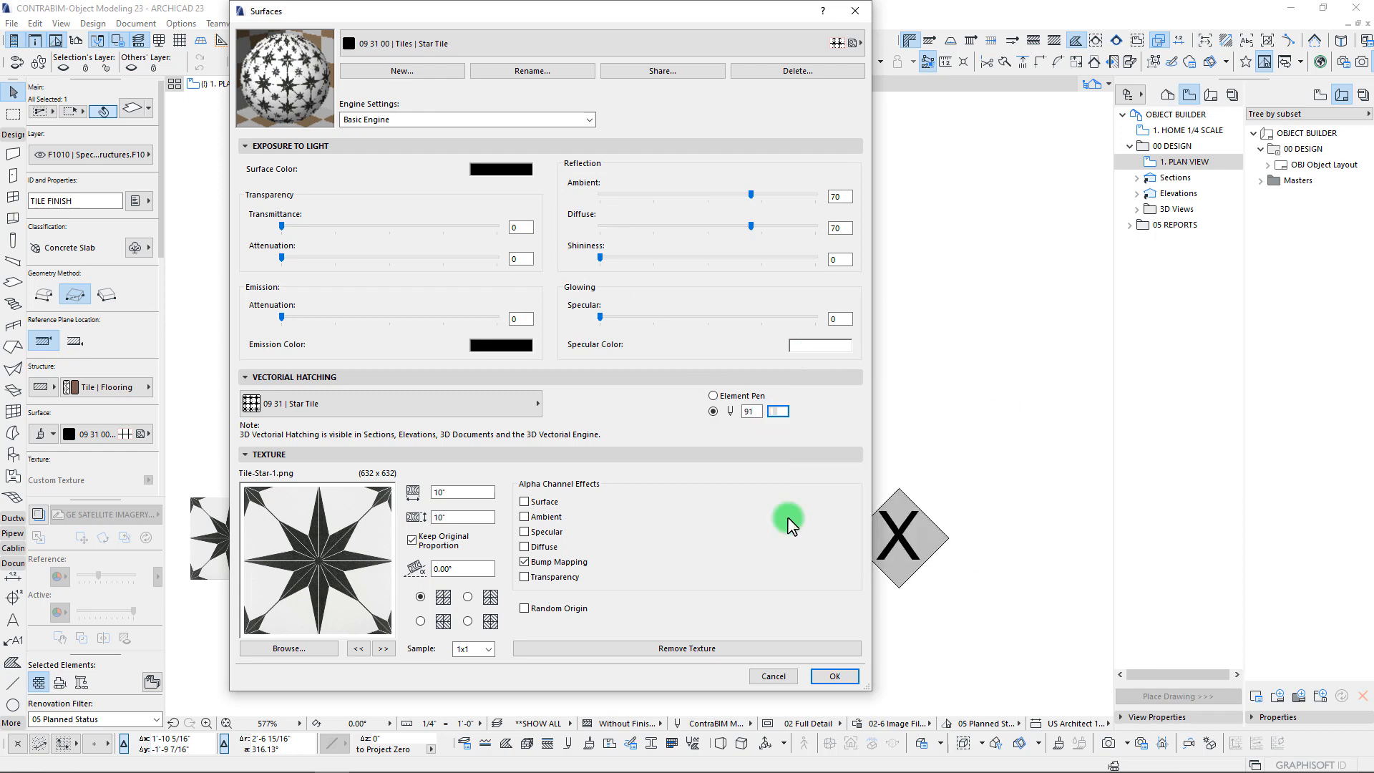
pyautogui.click(773, 676)
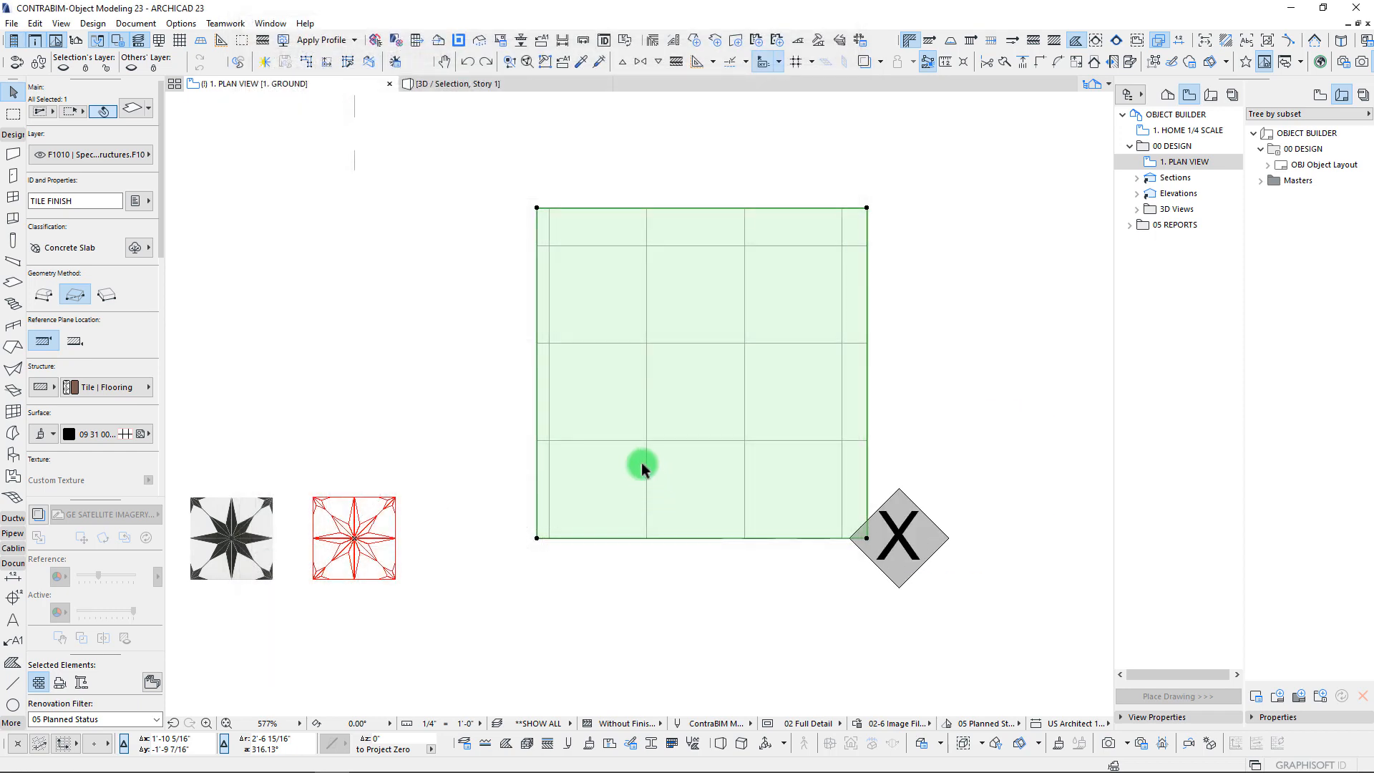
# Step: Give the slab's 09 31 00 | Tiles | Star Tile surface the 09 31 | Star Tile vectorial hatching with pen 91
pyautogui.rightClick(662, 420)
pyautogui.click(611, 627)
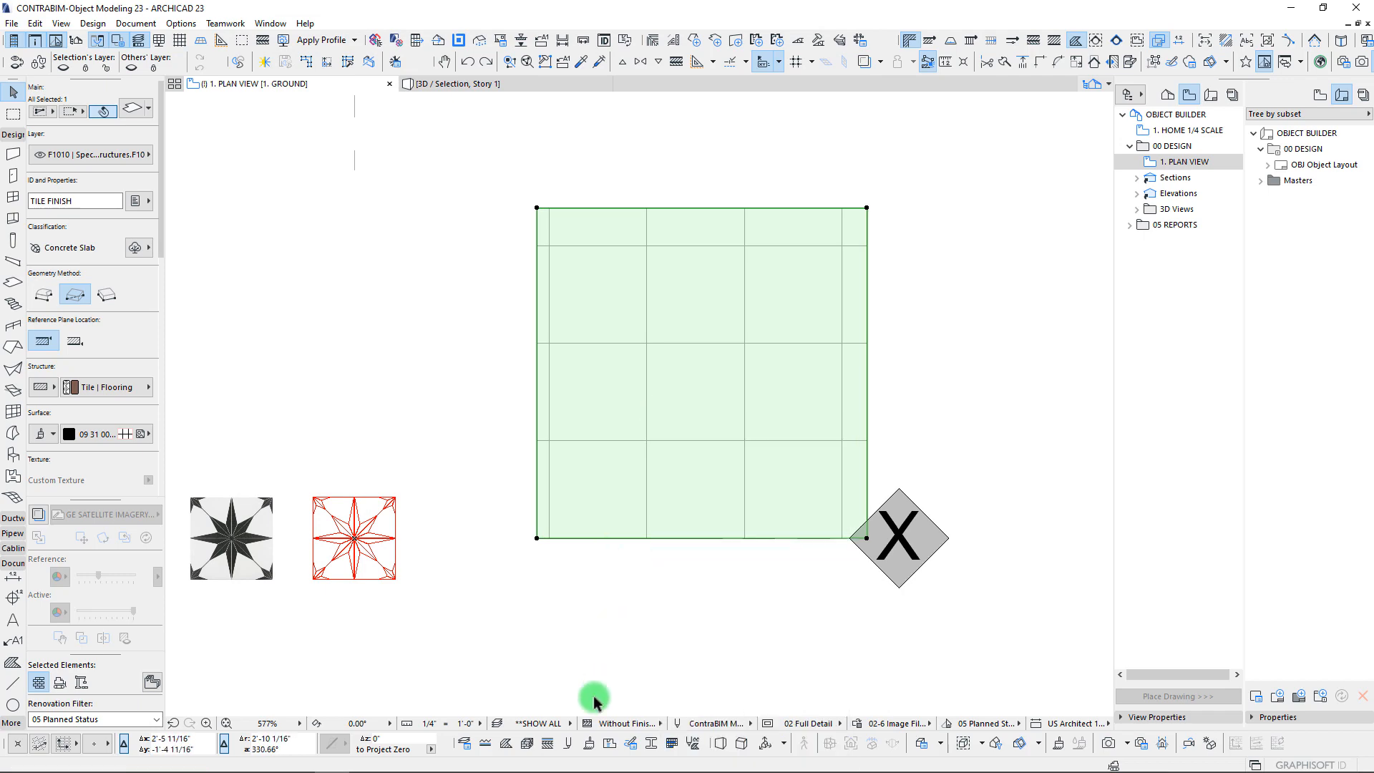
pyautogui.click(590, 743)
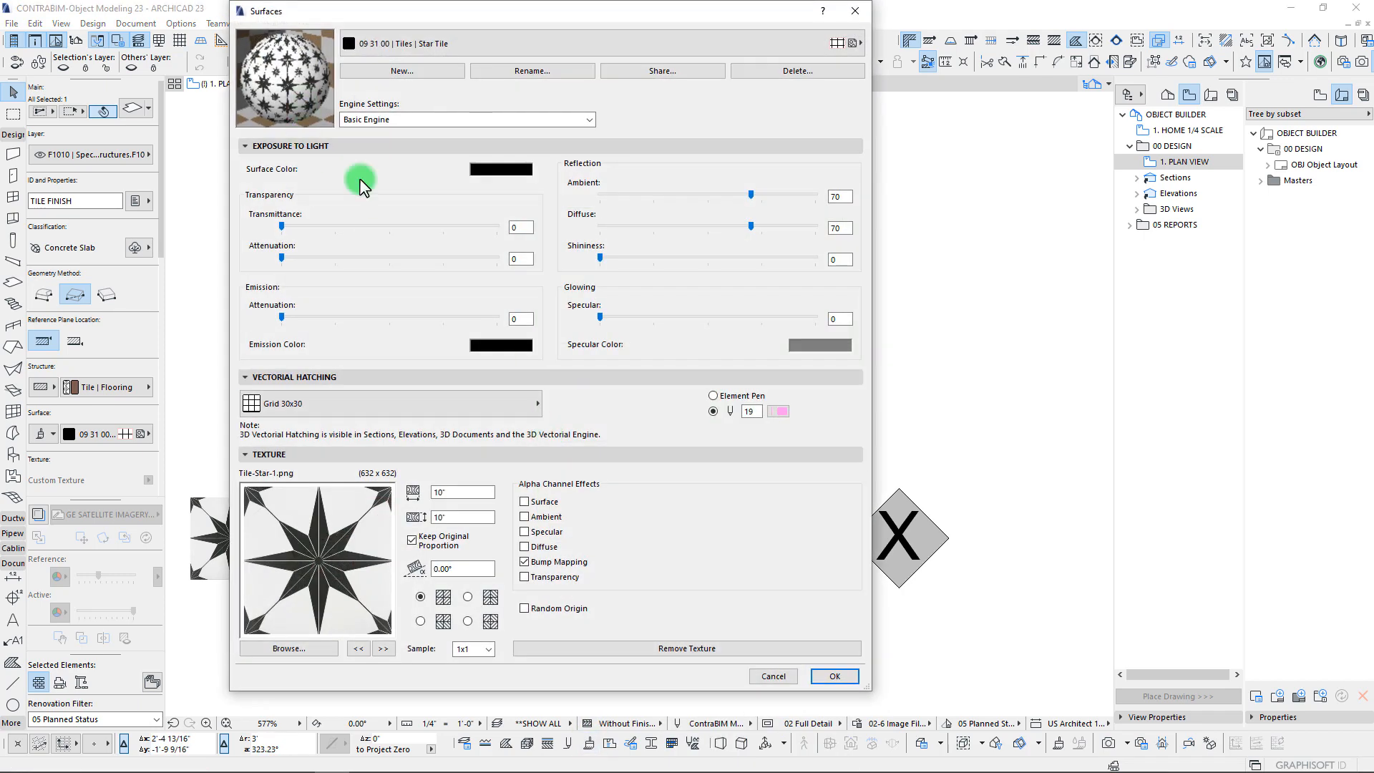
pyautogui.click(779, 411)
pyautogui.click(925, 472)
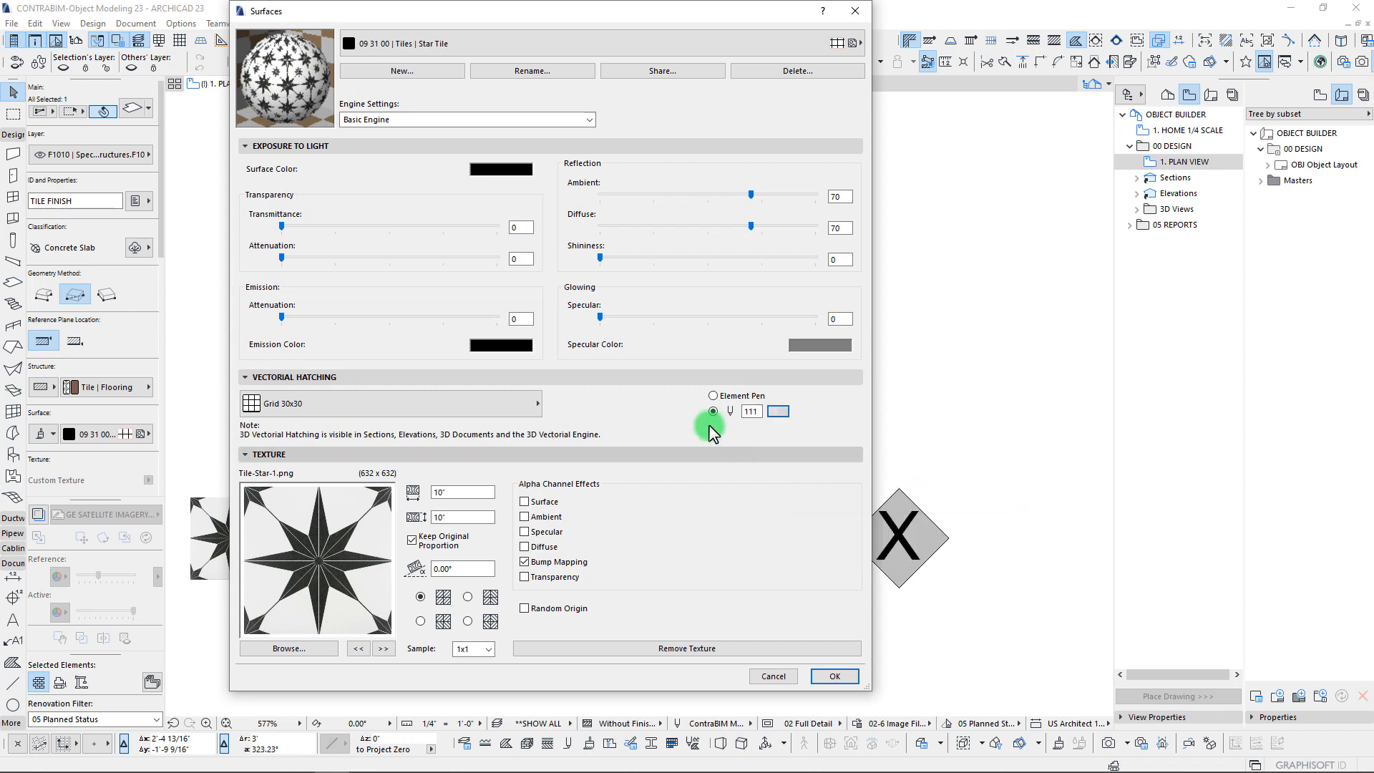
pyautogui.click(779, 411)
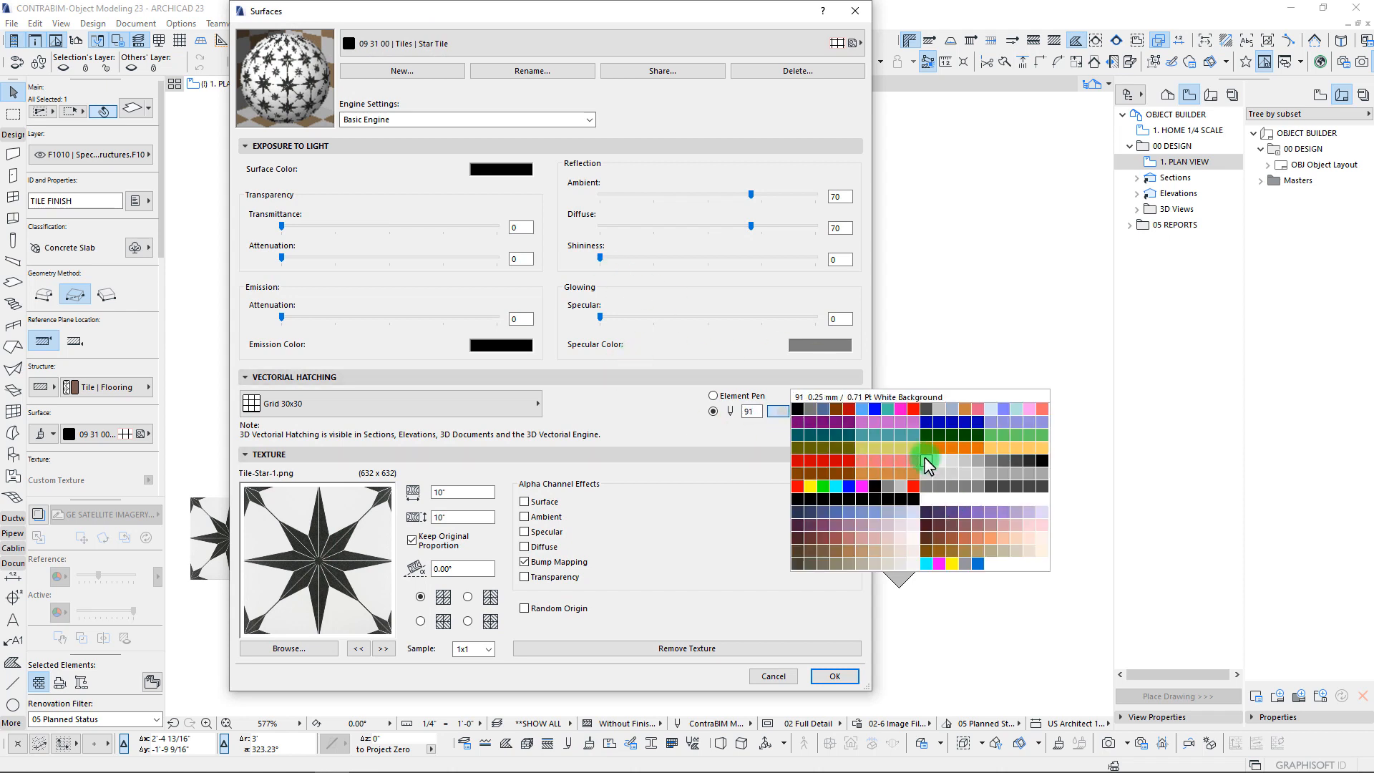
pyautogui.click(926, 464)
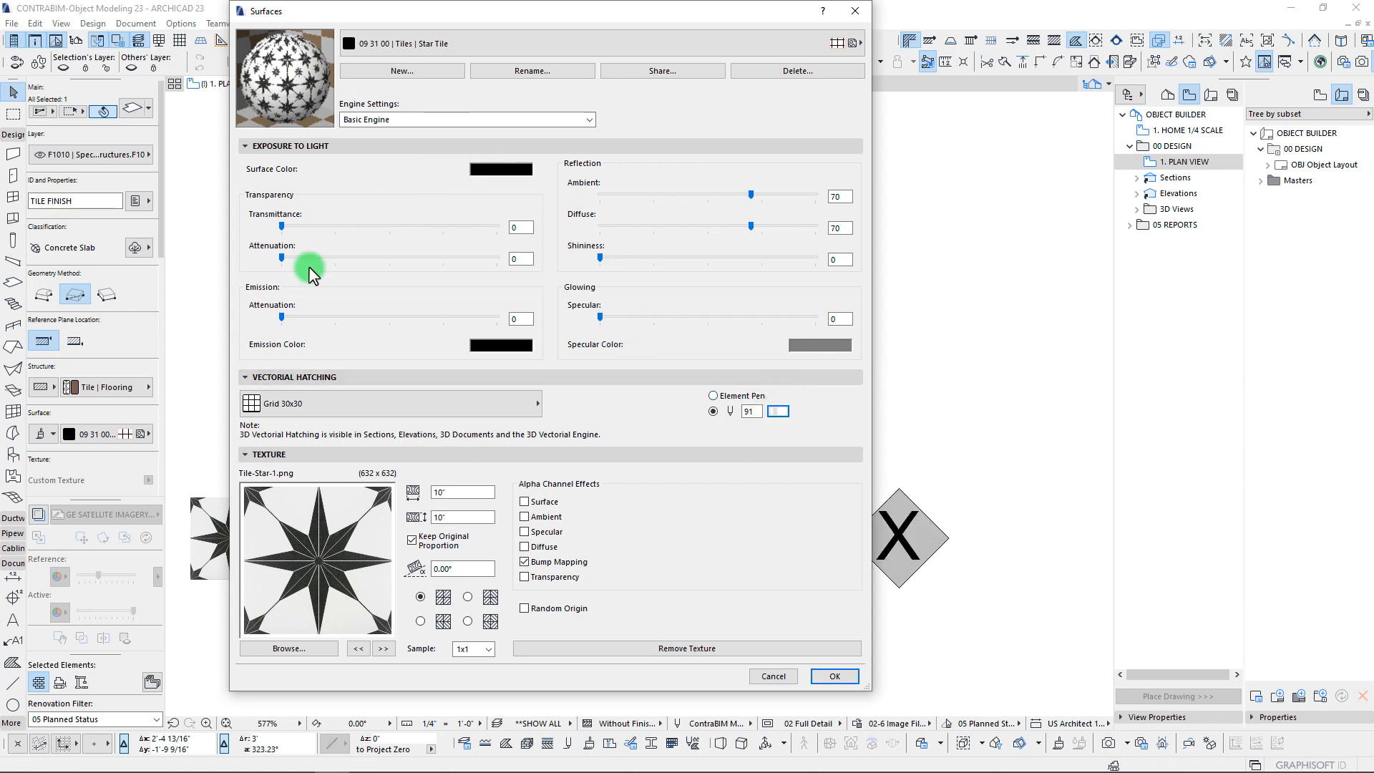
pyautogui.click(487, 406)
pyautogui.click(1139, 305)
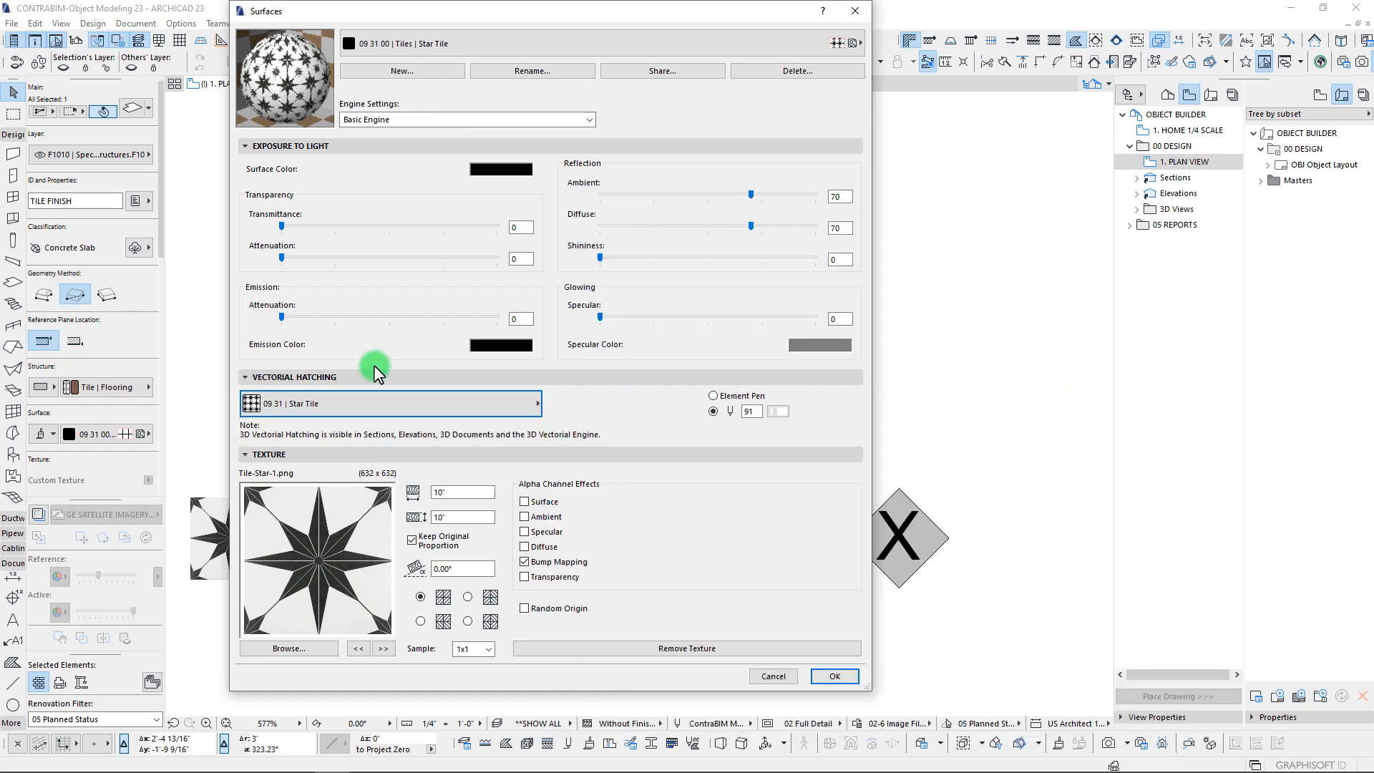
# Step: Try linking the slab's cover fill to its own fill origin, and return it to the project origin
pyautogui.scroll(4, 599, 470)
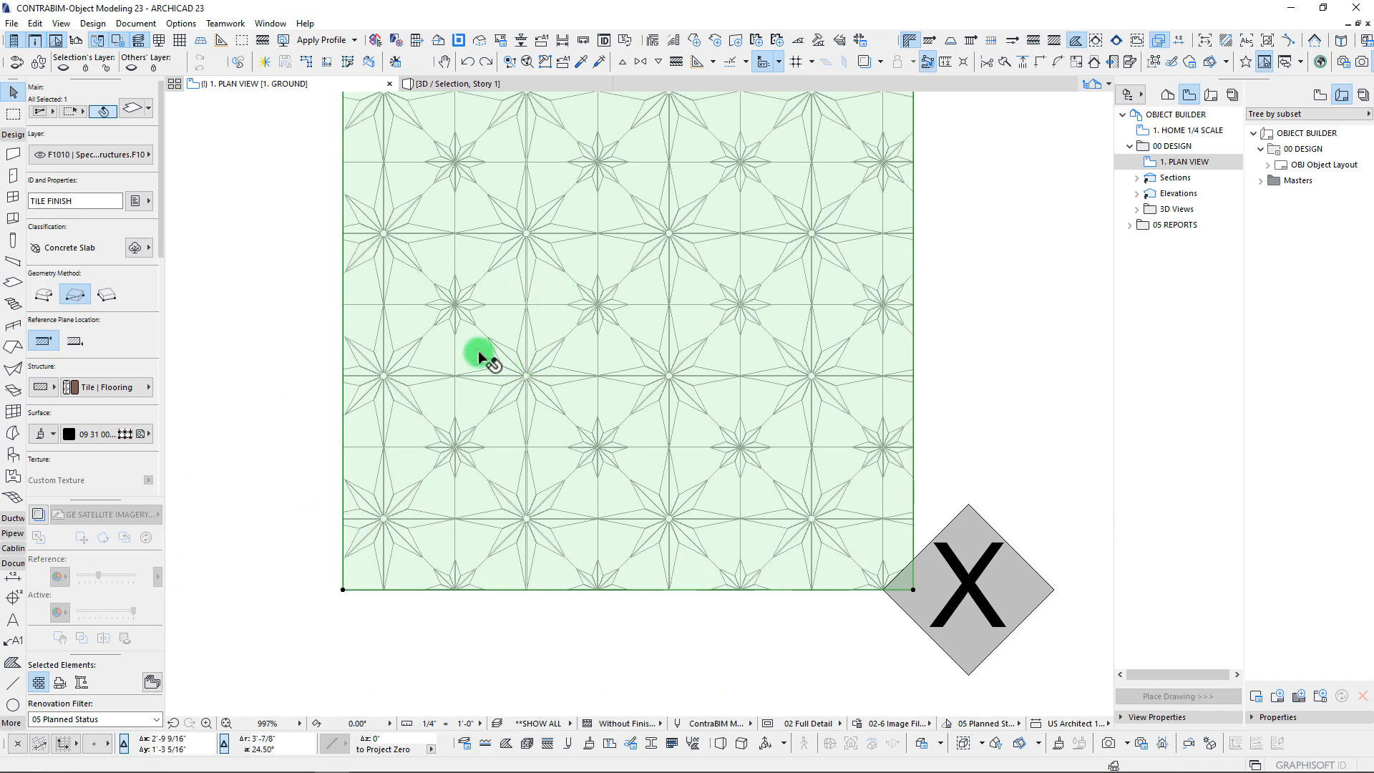
pyautogui.scroll(-4, 461, 417)
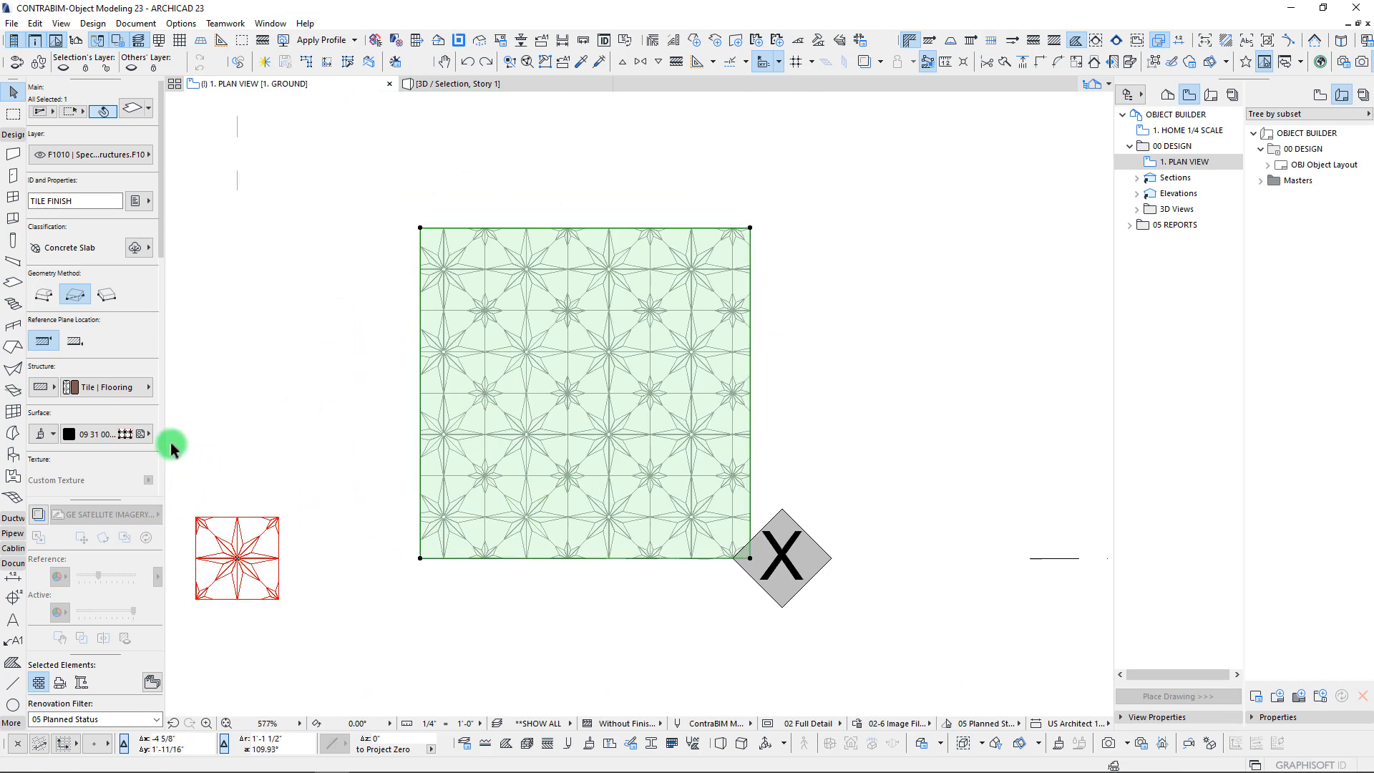
pyautogui.scroll(-2, 98, 387)
pyautogui.scroll(-4, 98, 387)
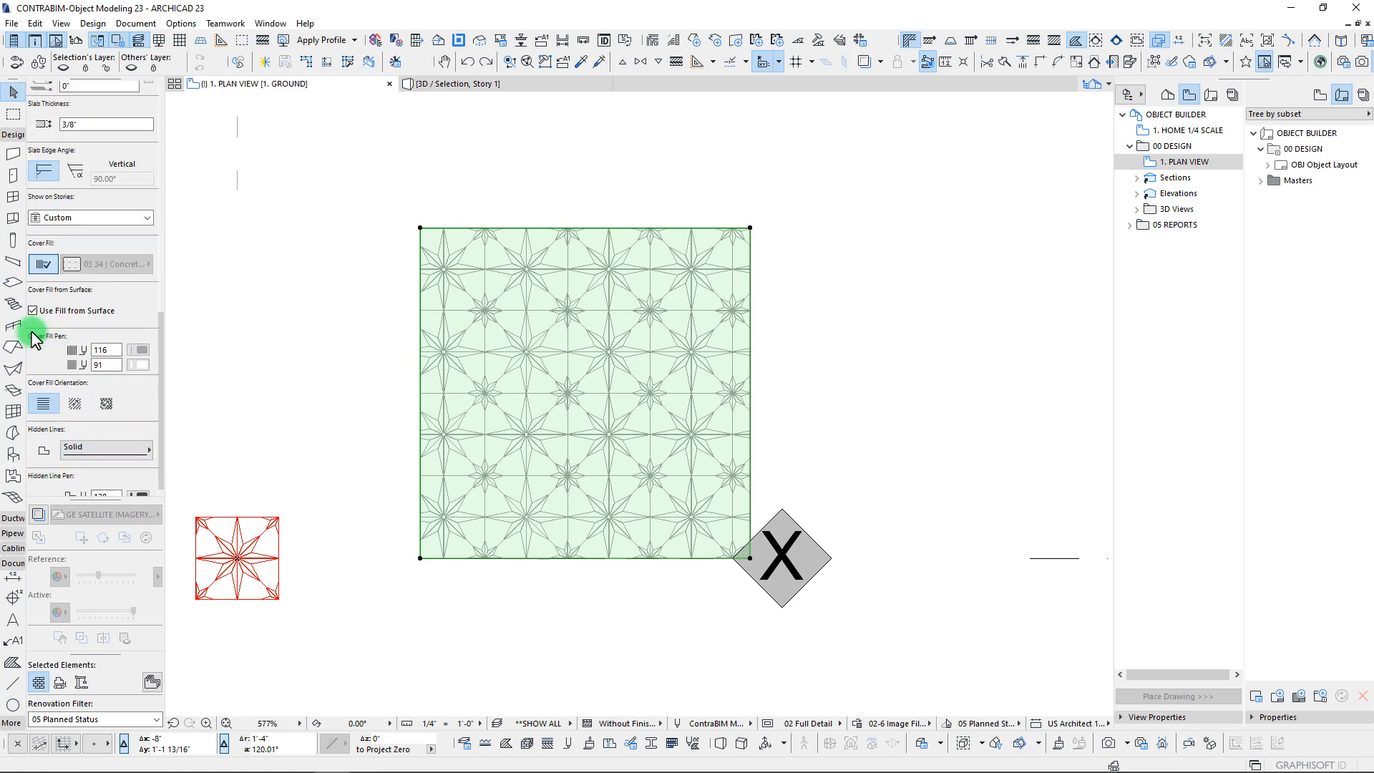
pyautogui.scroll(-1, 71, 339)
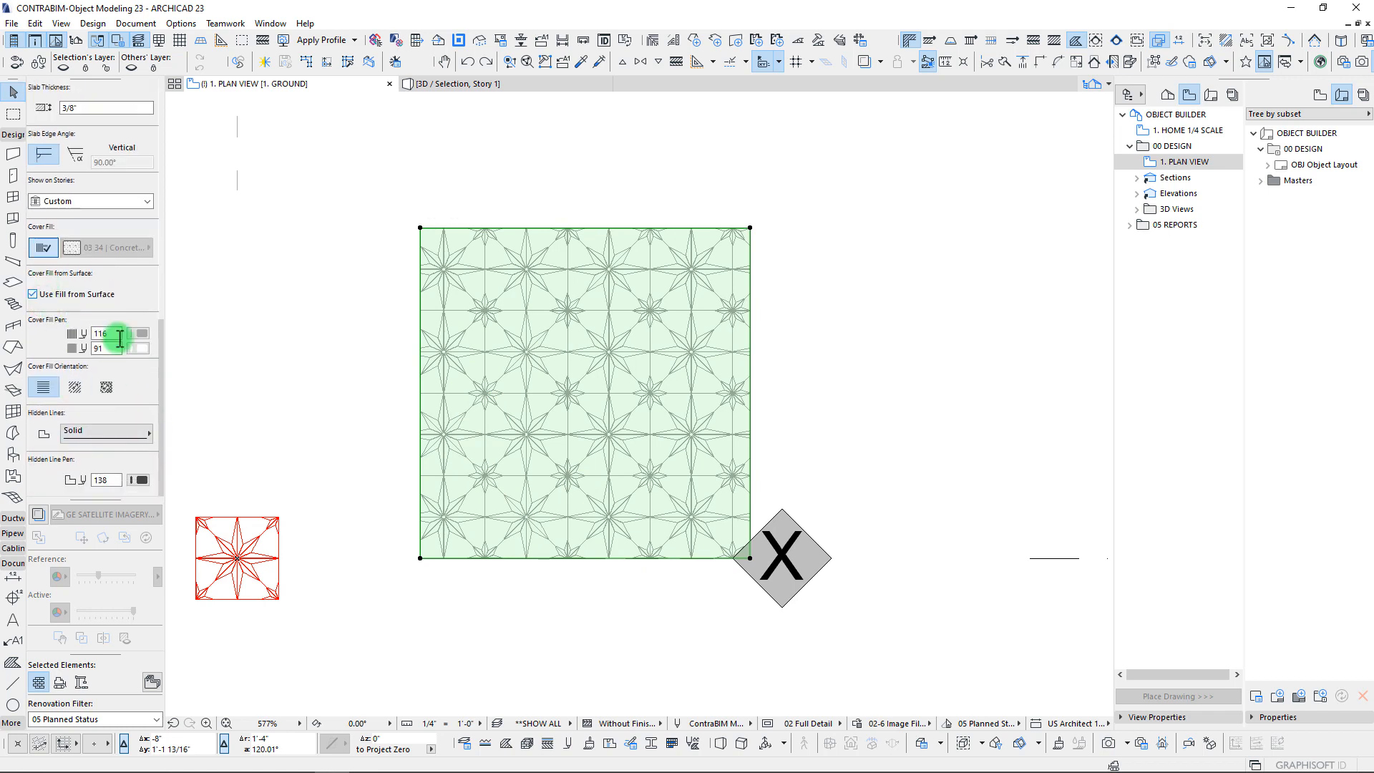
pyautogui.click(75, 388)
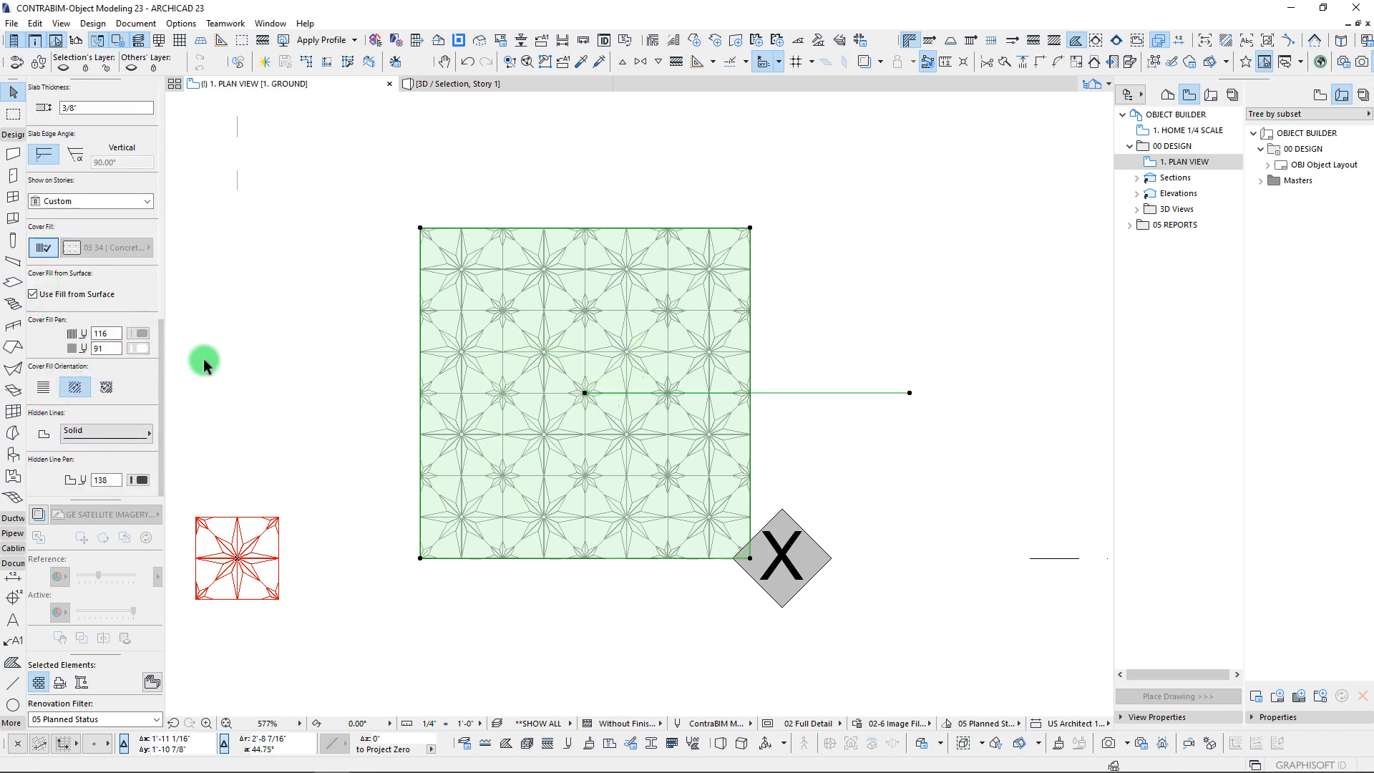
pyautogui.click(43, 388)
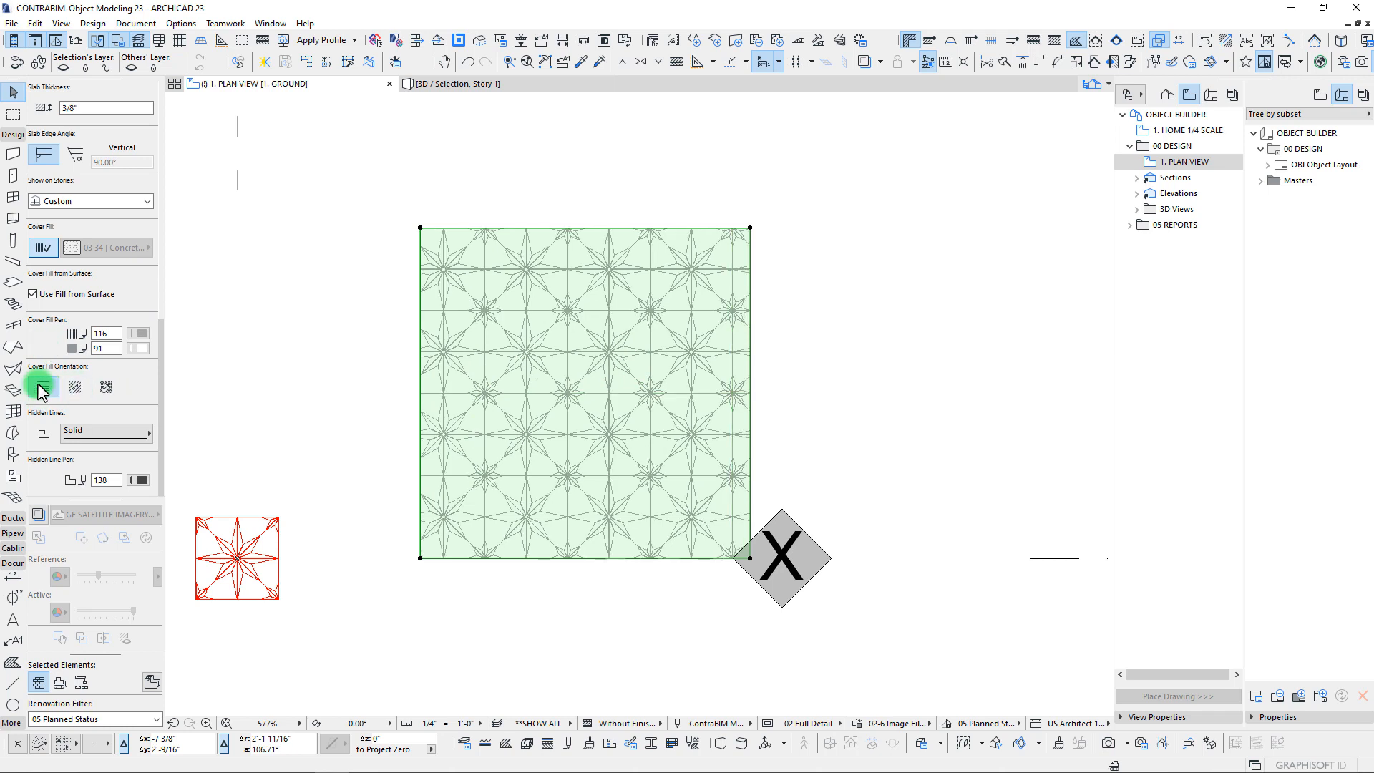
# Step: Link the slab's cover fill to its own fill origin and shift that origin to new positions inside the slab
pyautogui.click(74, 388)
pyautogui.click(584, 395)
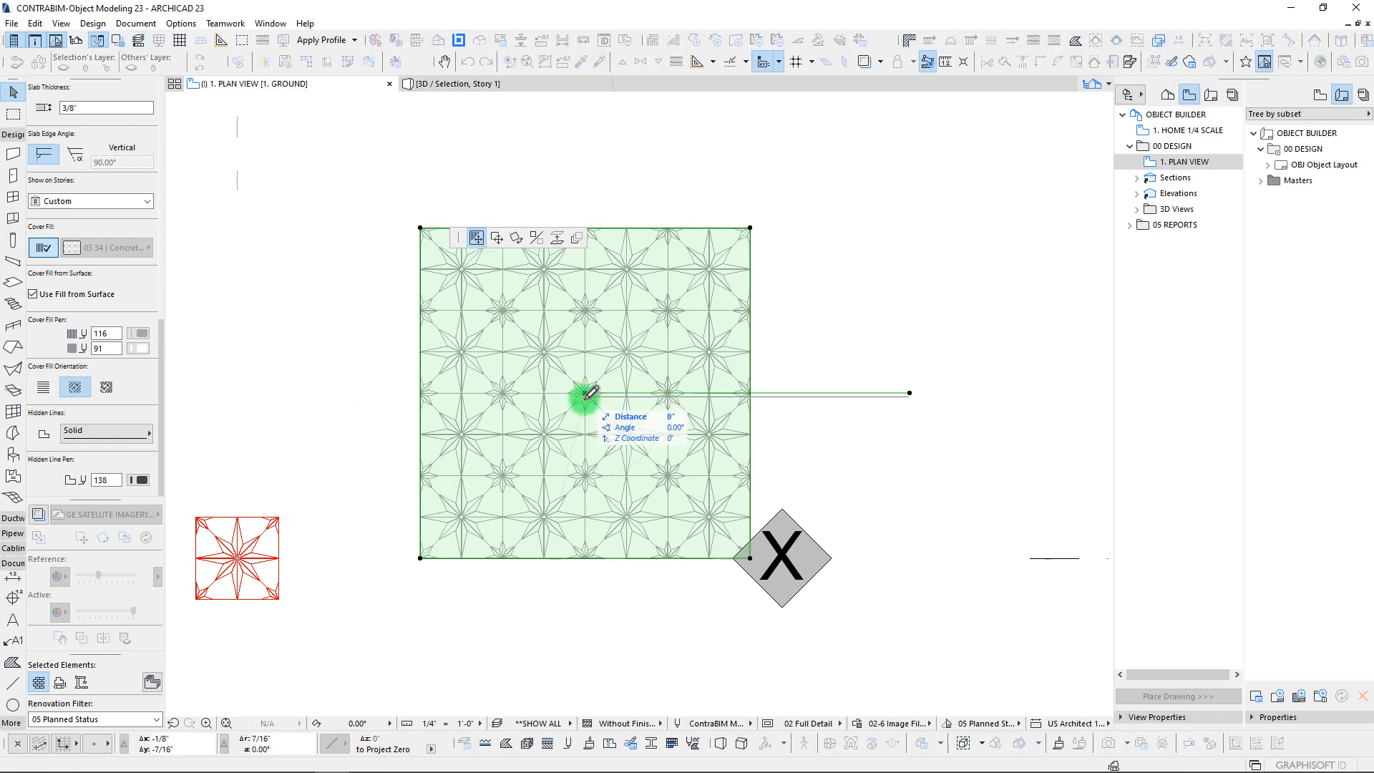
pyautogui.click(515, 439)
pyautogui.click(515, 440)
pyautogui.click(616, 406)
pyautogui.click(616, 407)
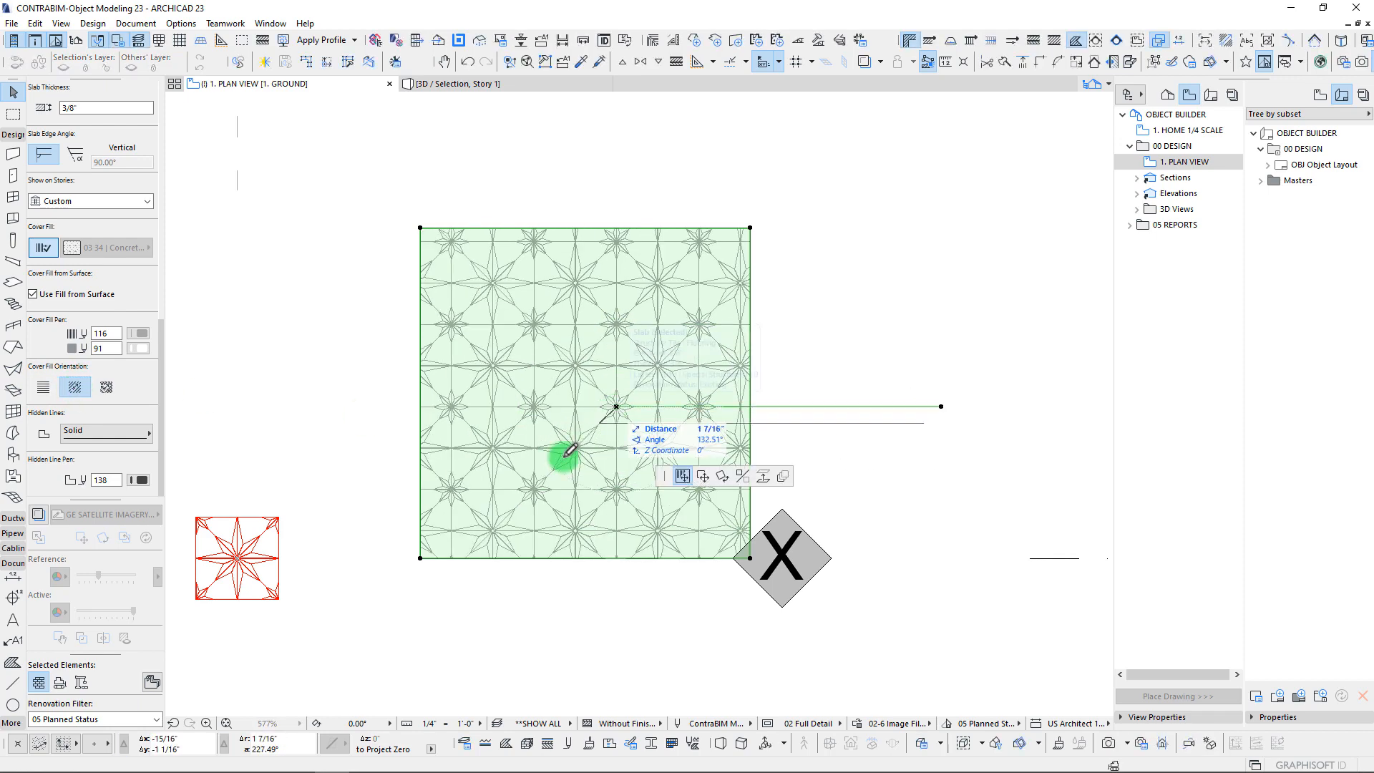
pyautogui.click(531, 442)
# Step: Switch the cover fill to distorted orientation, try compressing the pattern by shortening its vertical vector, and undo the stretch
pyautogui.click(106, 388)
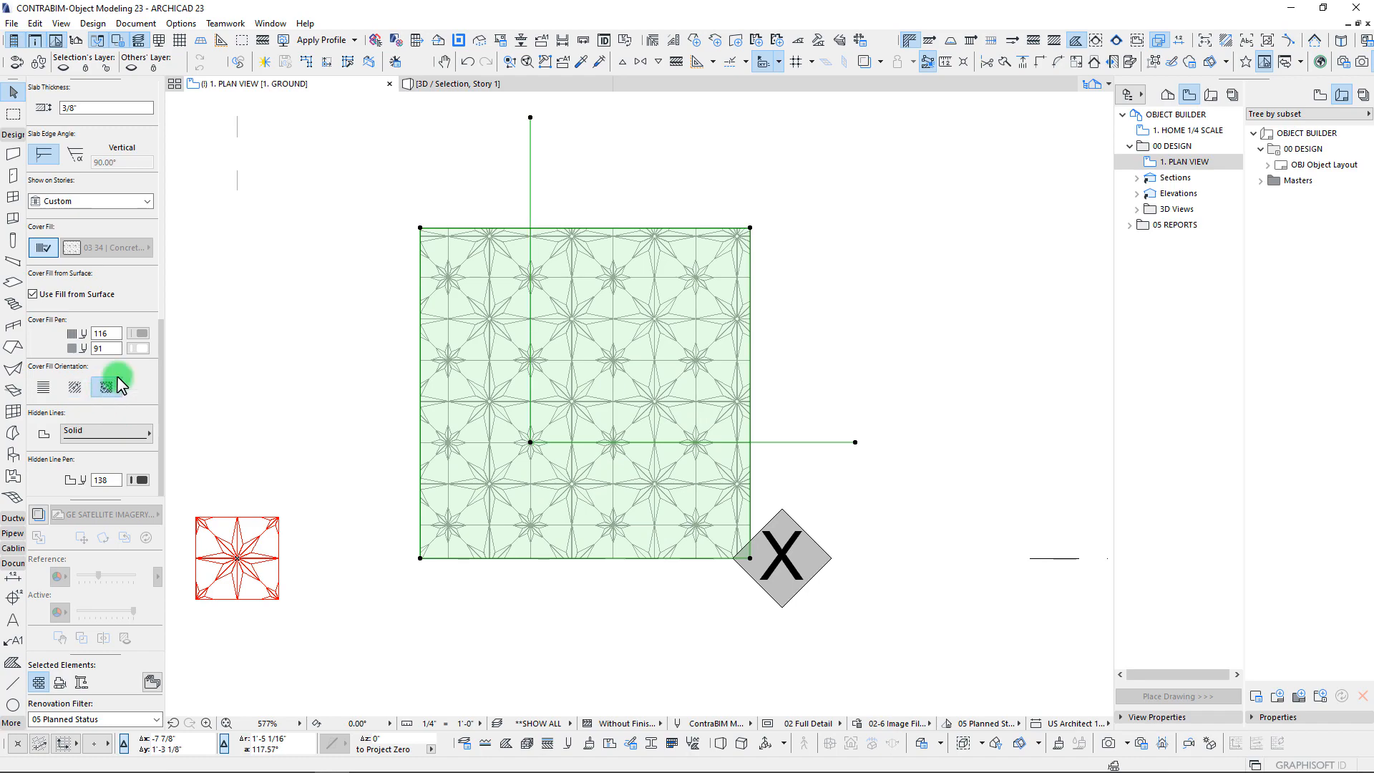
pyautogui.click(531, 117)
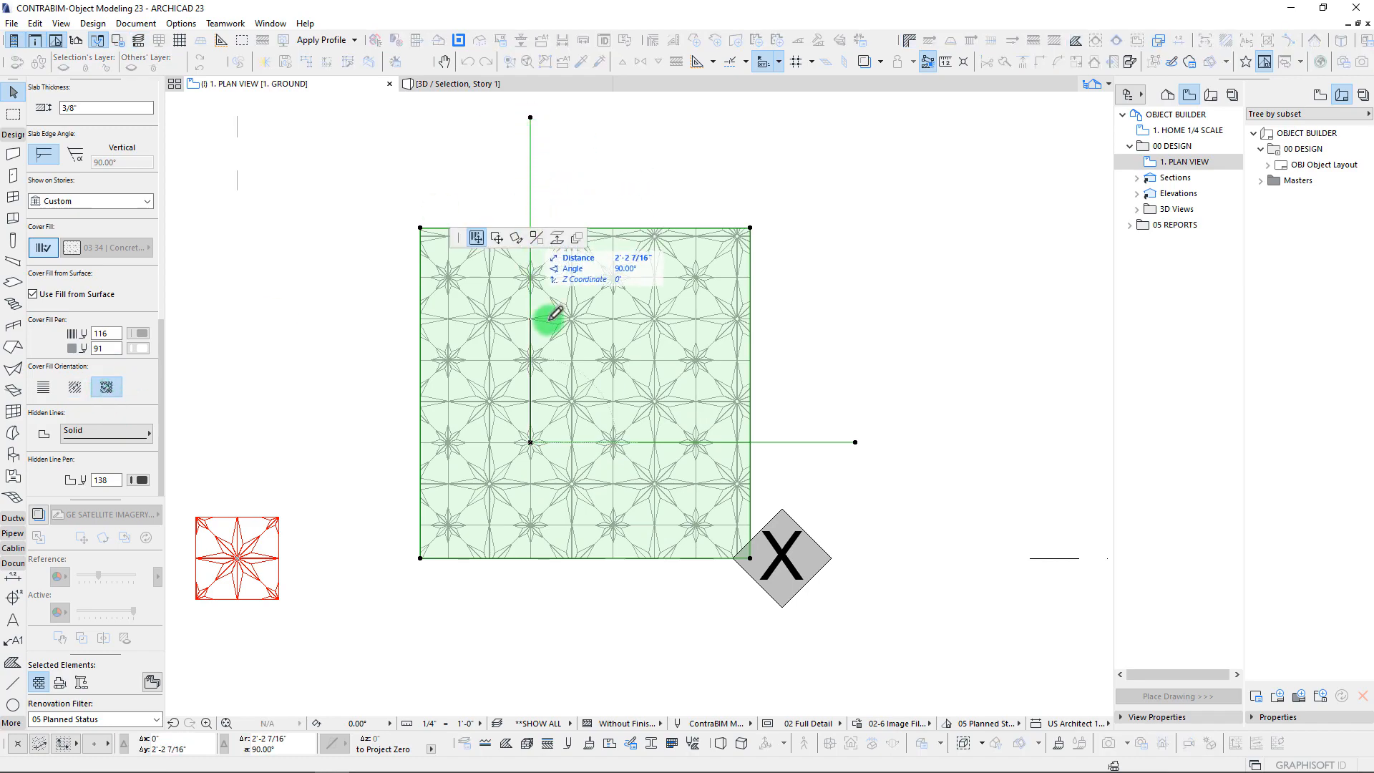
pyautogui.click(542, 394)
pyautogui.scroll(5, 542, 390)
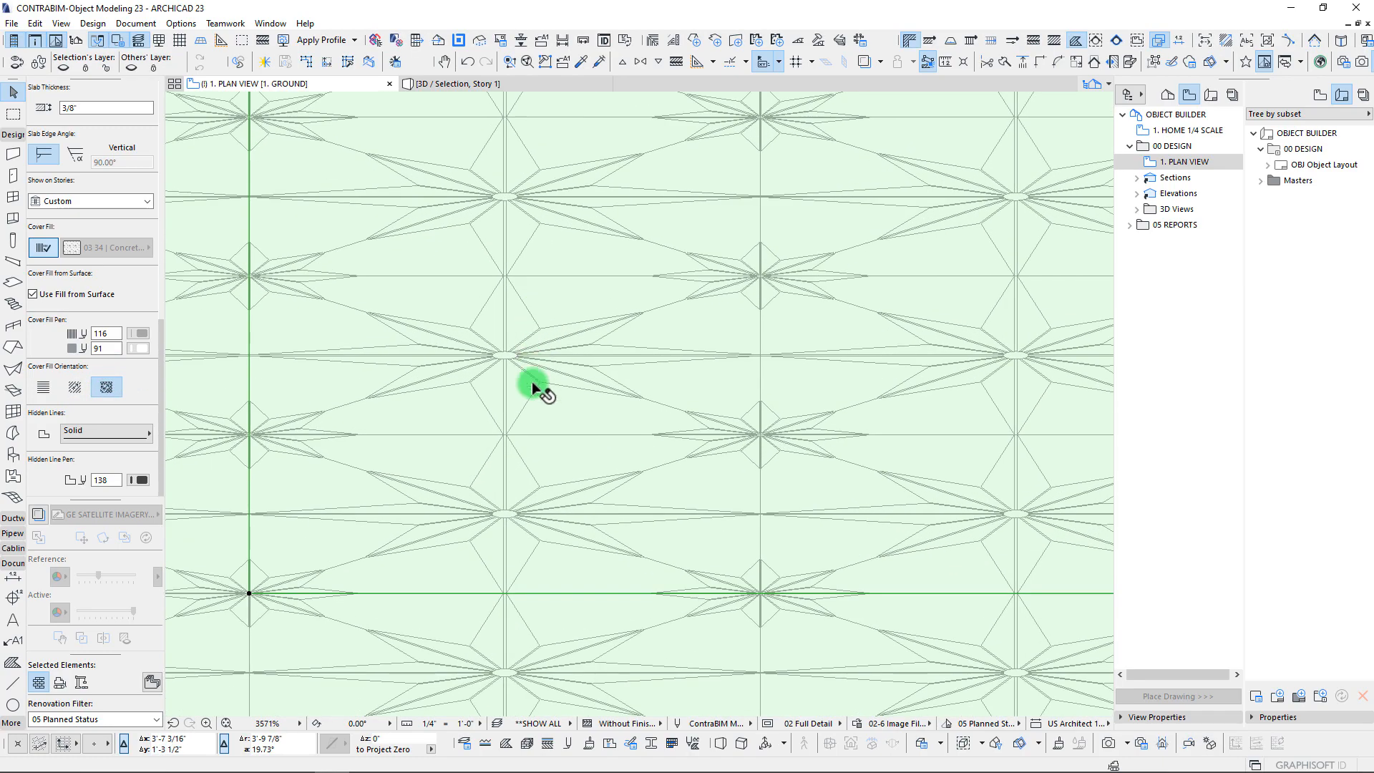
pyautogui.scroll(-2, 546, 384)
pyautogui.hotkey('ctrl', 'z')
pyautogui.scroll(-5, 644, 376)
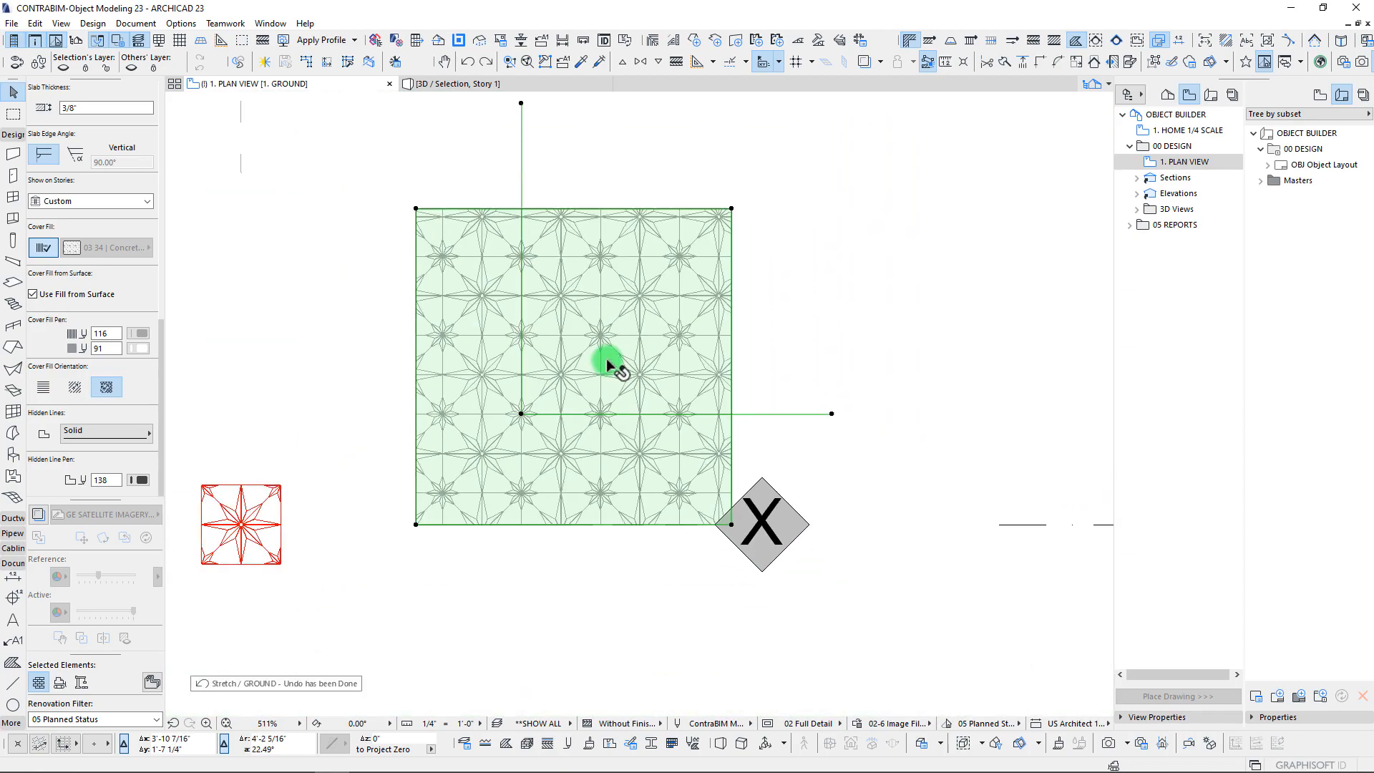
# Step: Try moving the cover fill's own origin to the slab's lower-left corner, and link the fill back to the project origin
pyautogui.click(74, 387)
pyautogui.click(546, 407)
pyautogui.scroll(5, 545, 407)
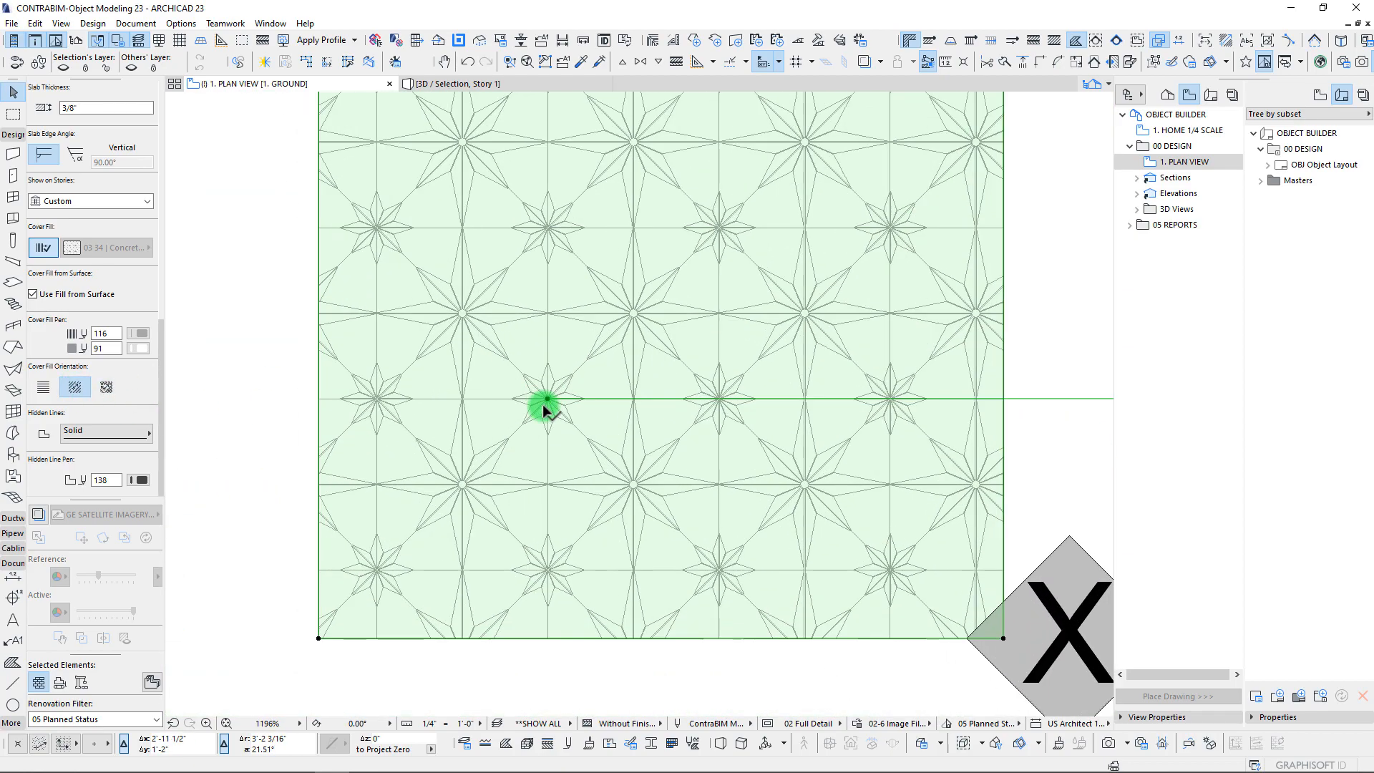
pyautogui.click(319, 637)
pyautogui.scroll(-1, 546, 517)
pyautogui.scroll(-2, 546, 517)
pyautogui.click(44, 389)
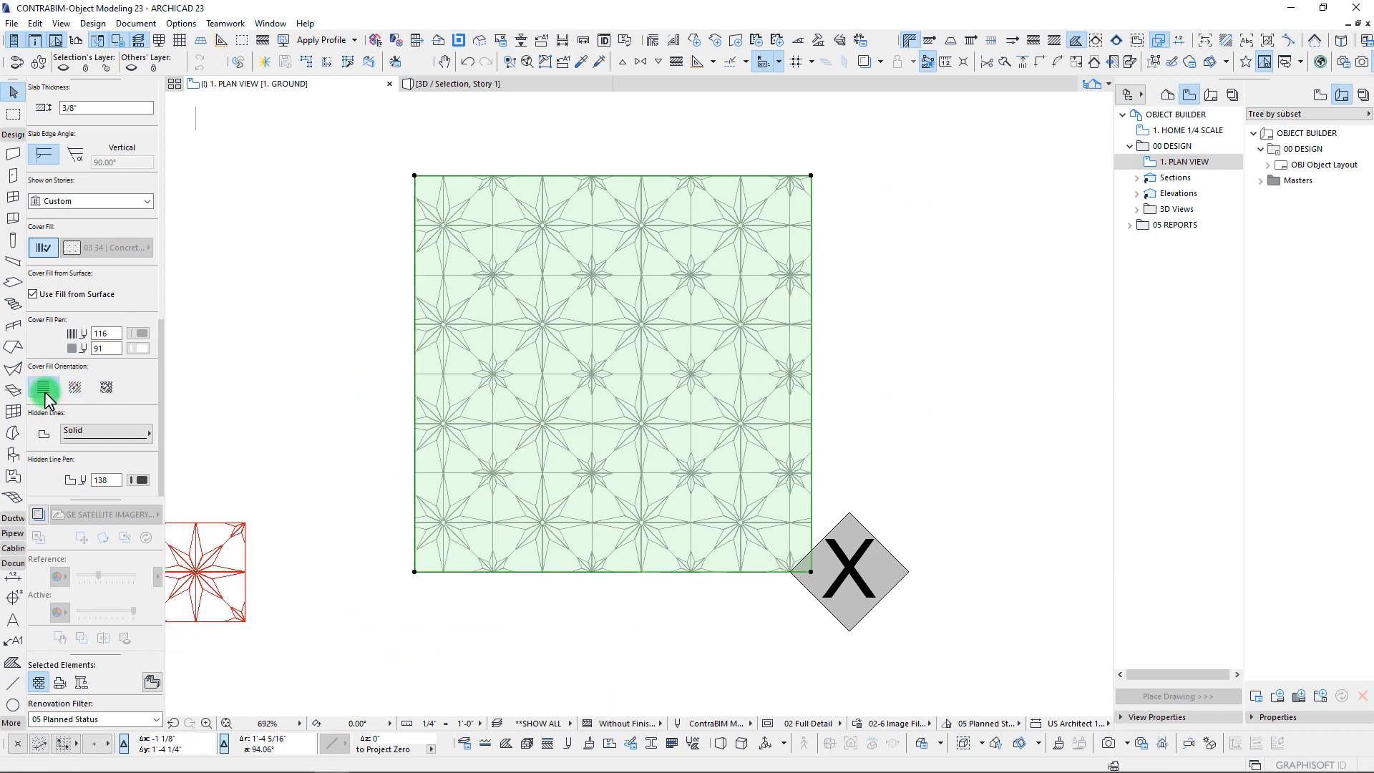
# Step: Link the slab's cover fill to its own fill origin and show the slab in the 3D window
pyautogui.click(73, 389)
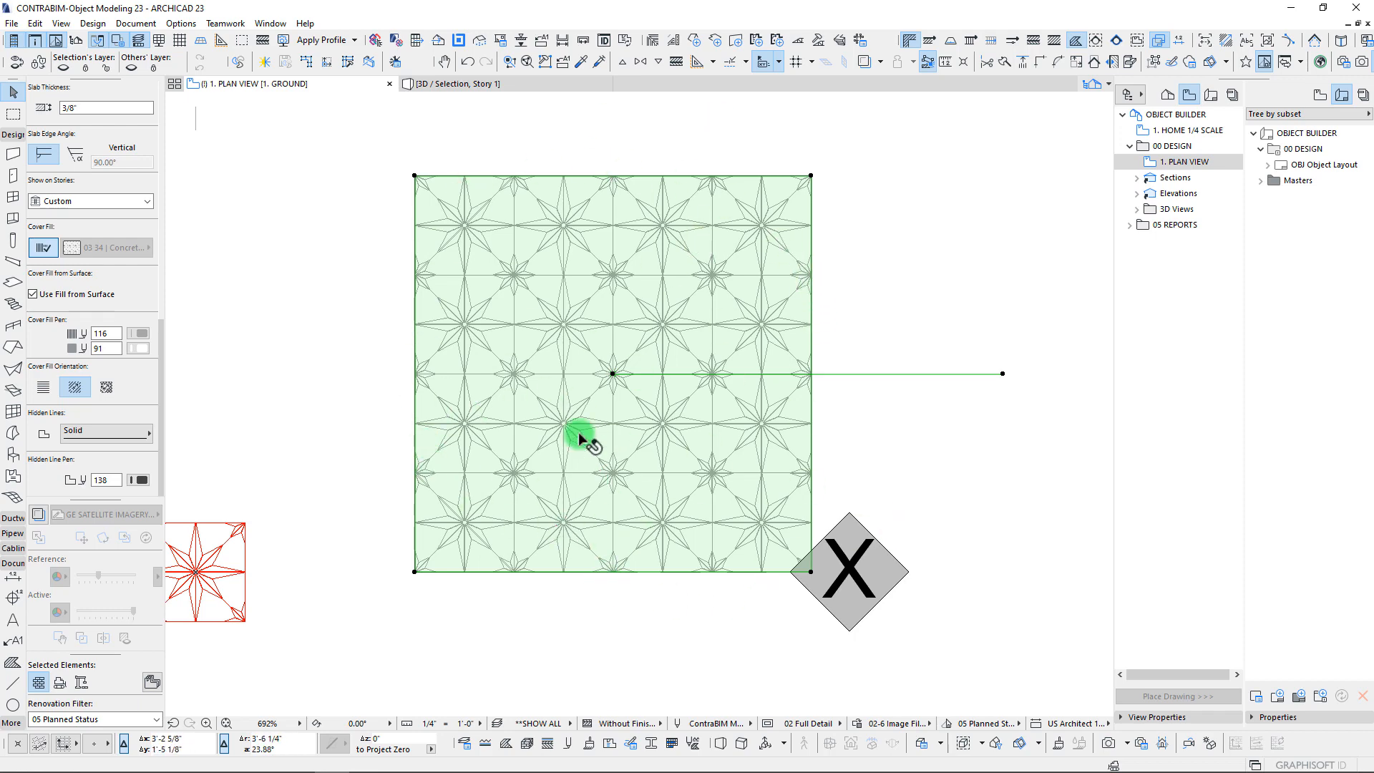
pyautogui.moveTo(609, 421)
pyautogui.mouseDown(button='middle')
pyautogui.moveTo(632, 369)
pyautogui.moveTo(620, 400)
pyautogui.mouseUp(button='middle')
pyautogui.moveTo(588, 334); pyautogui.dragTo(603, 365, button='middle')
pyautogui.press('F3')
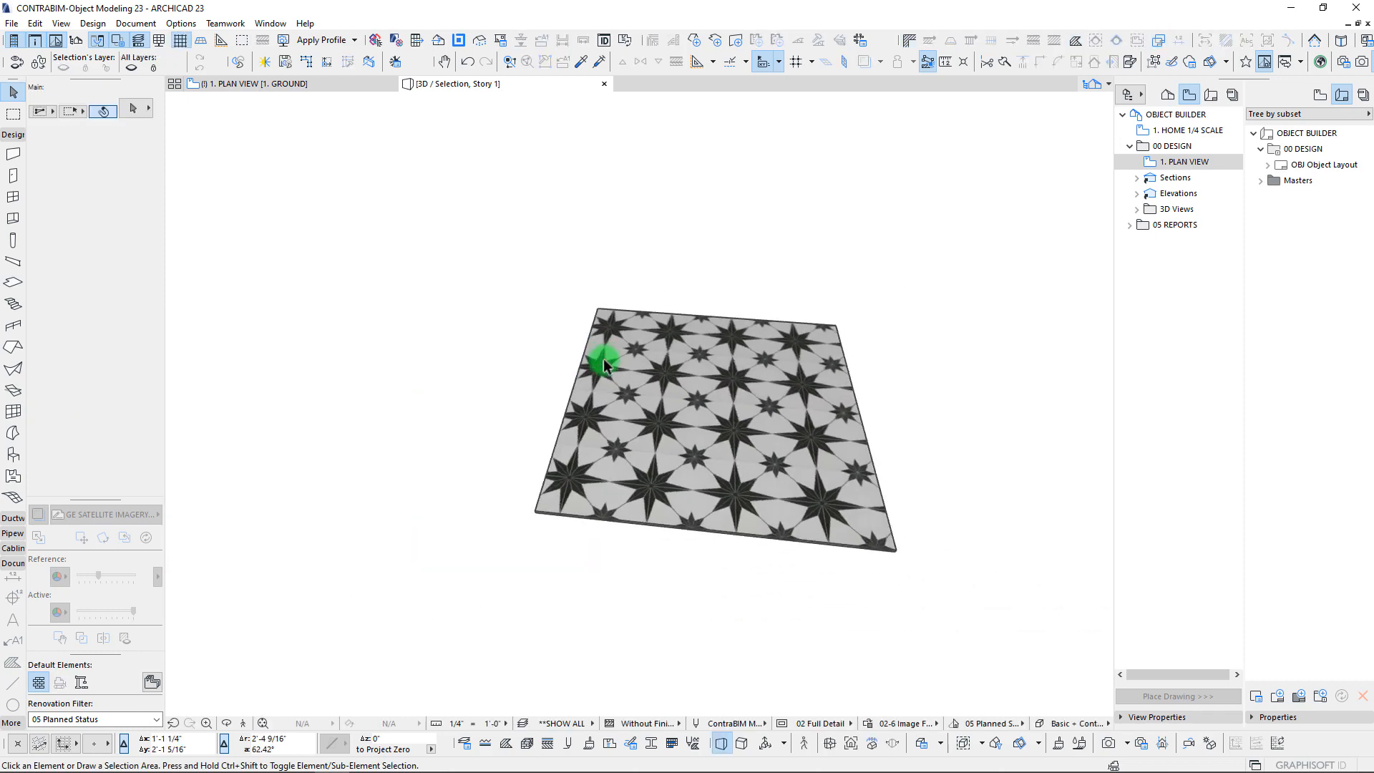
# Step: Select the tile slab in 3D and set its 3D texture origin at the slab's nearest corner
pyautogui.scroll(5, 615, 368)
pyautogui.keyDown('shift'); pyautogui.moveTo(659, 462); pyautogui.dragTo(571, 375, button='middle'); pyautogui.keyUp('shift')
pyautogui.click(713, 435)
pyautogui.scroll(3, 578, 357)
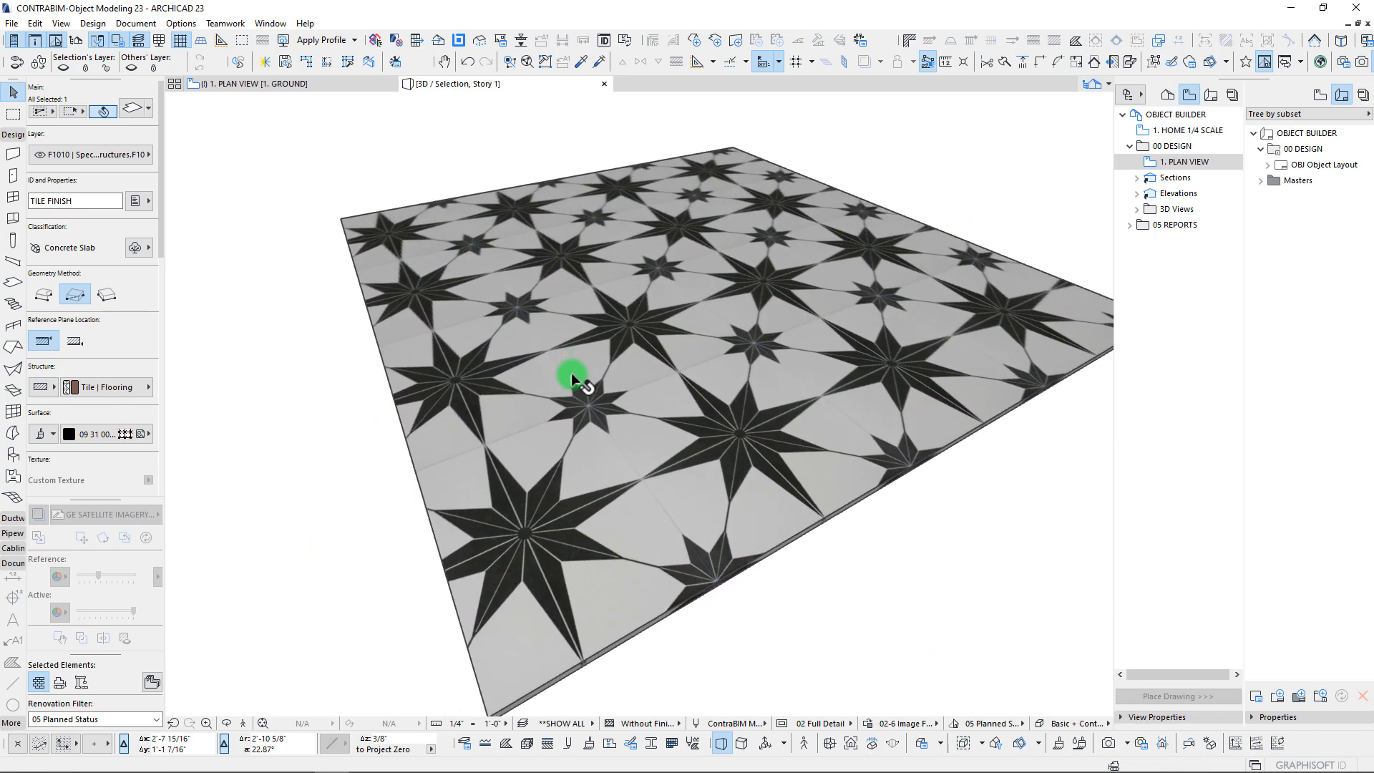
pyautogui.scroll(-3, 571, 373)
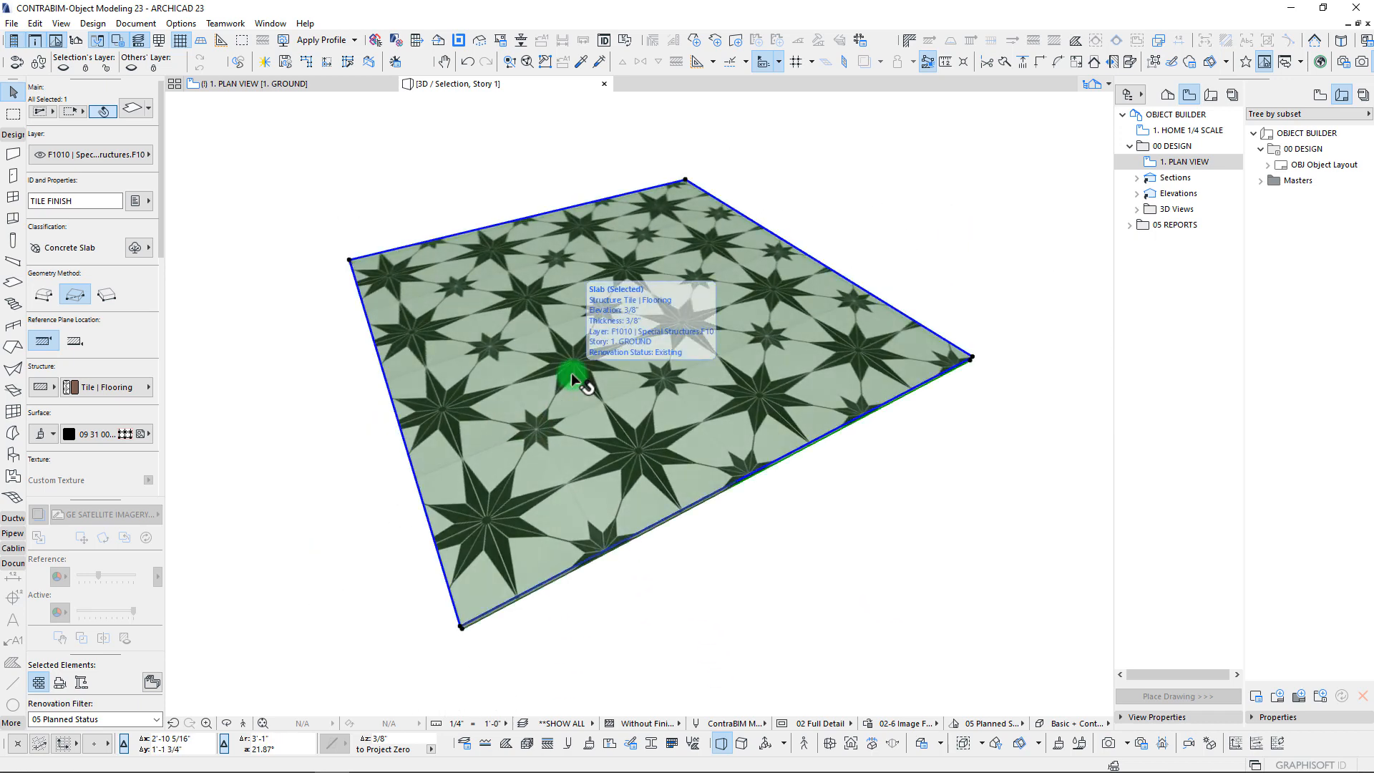
pyautogui.click(143, 25)
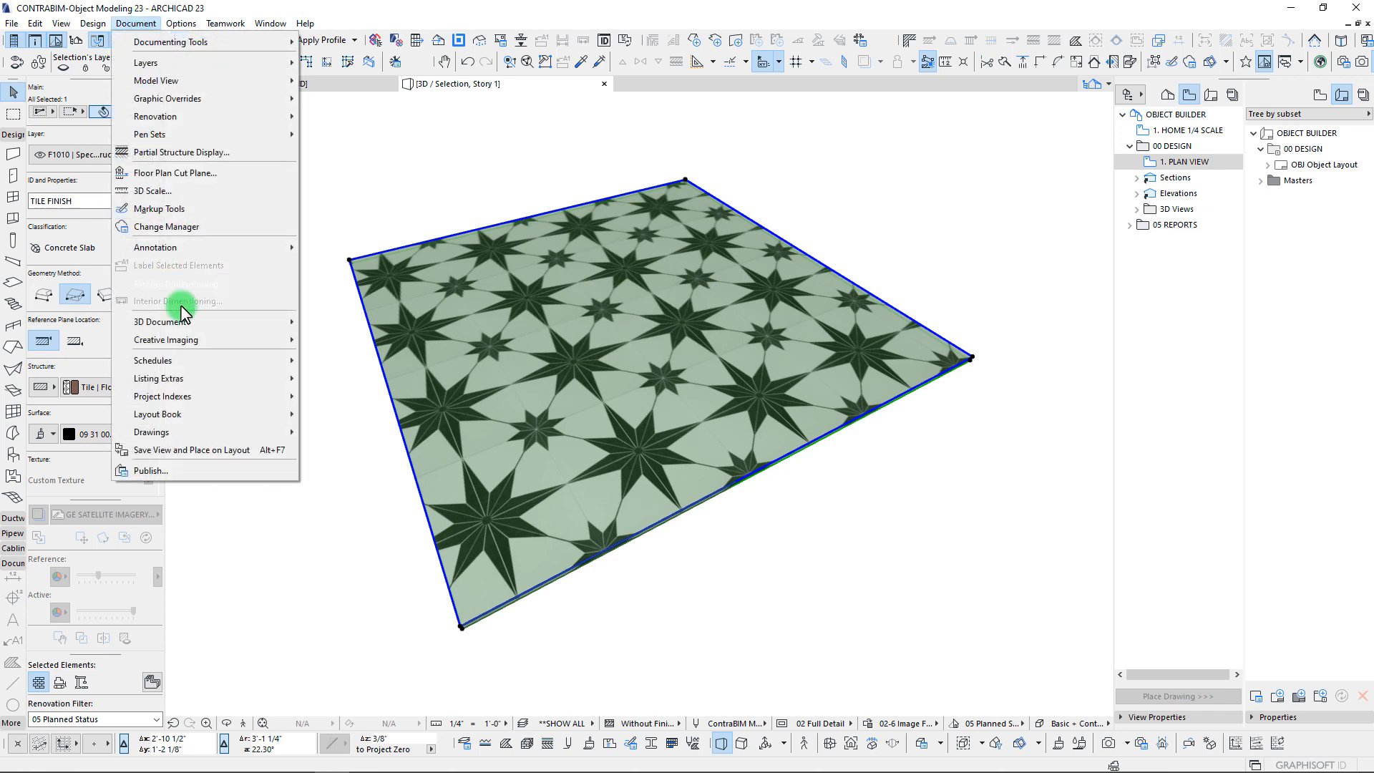
pyautogui.moveTo(200, 339)
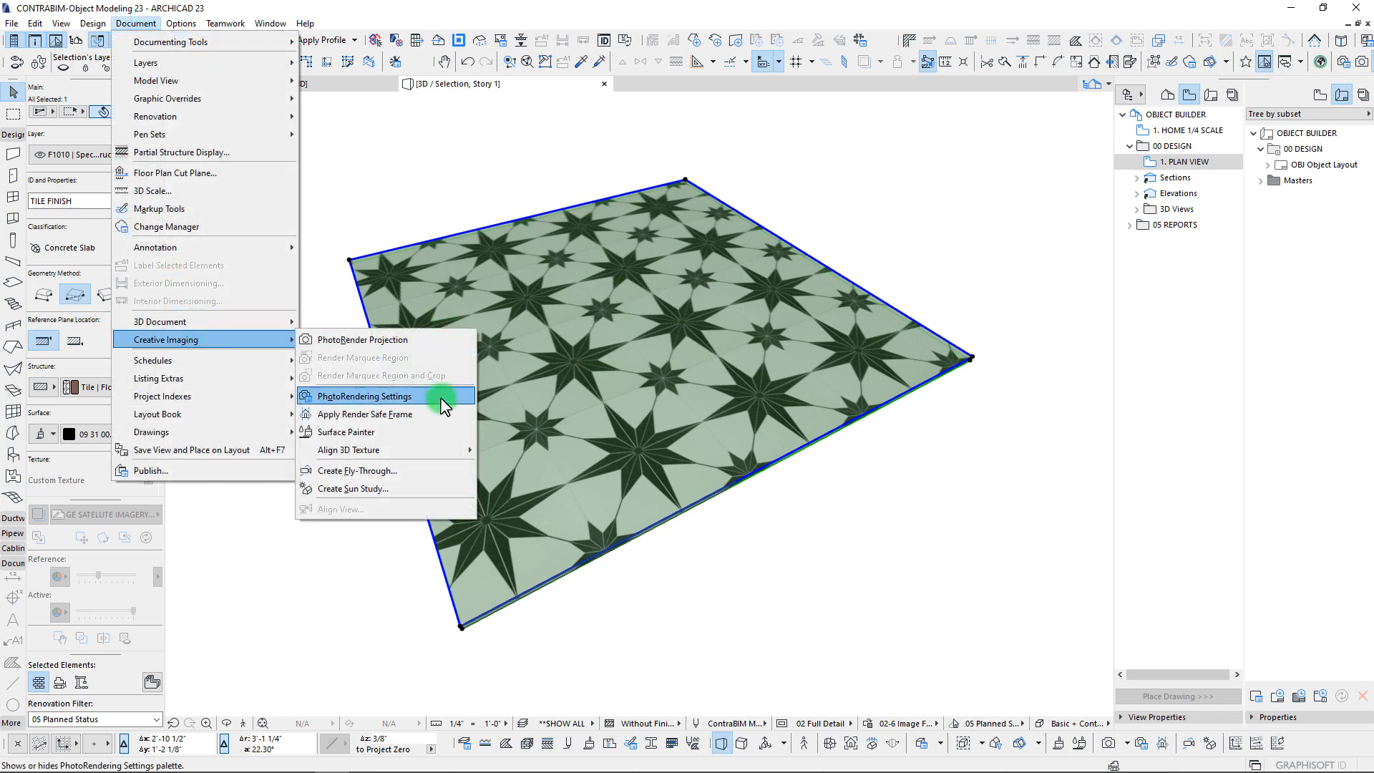
pyautogui.moveTo(435, 449)
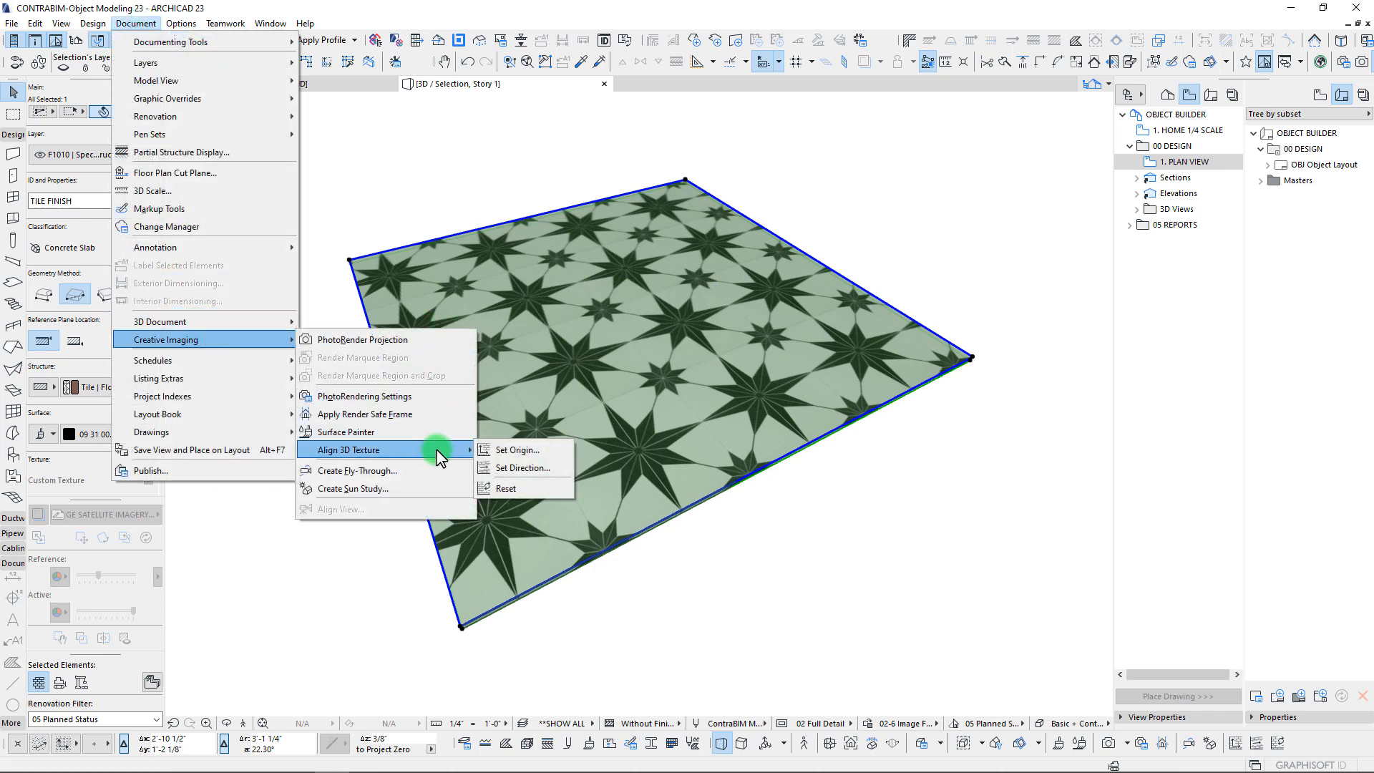
pyautogui.click(526, 451)
pyautogui.click(461, 627)
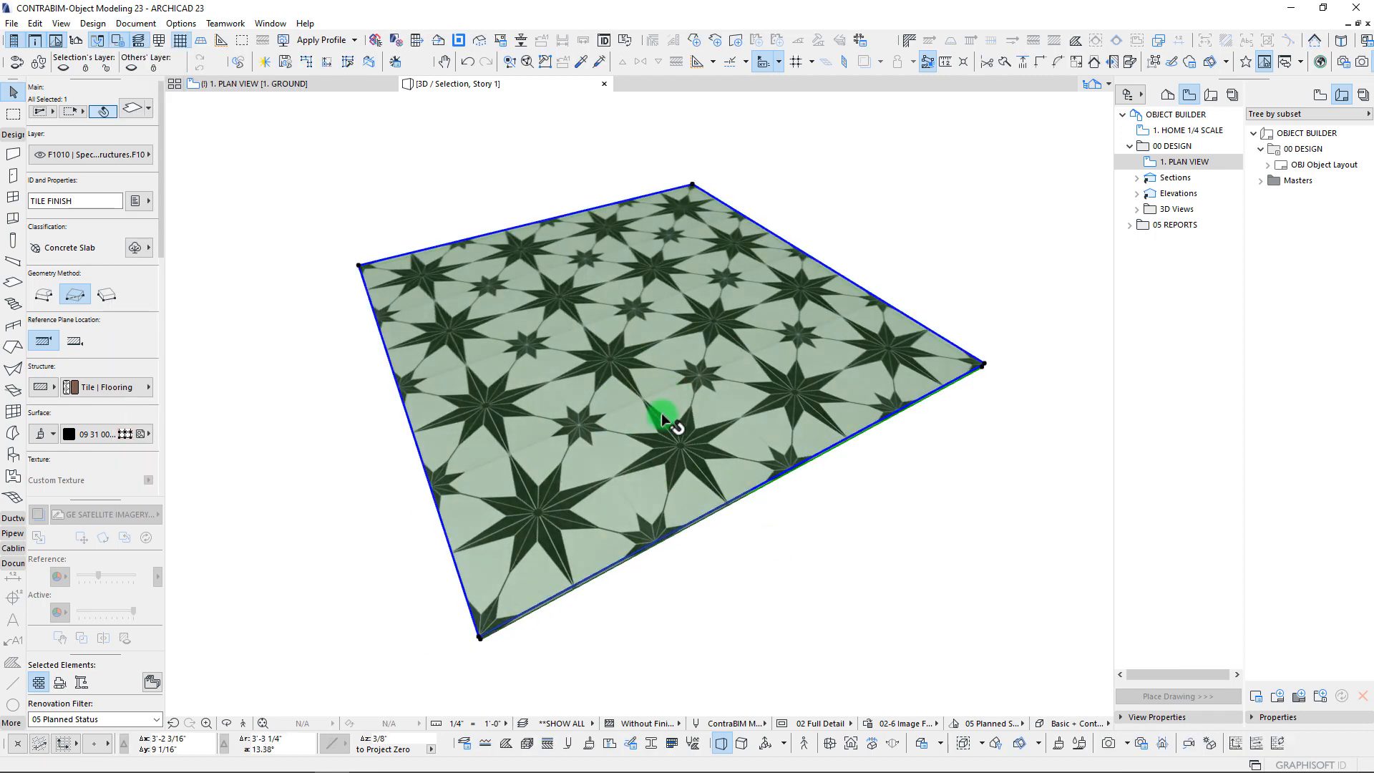
# Step: Reset the slab's 3D texture alignment
pyautogui.scroll(2, 628, 345)
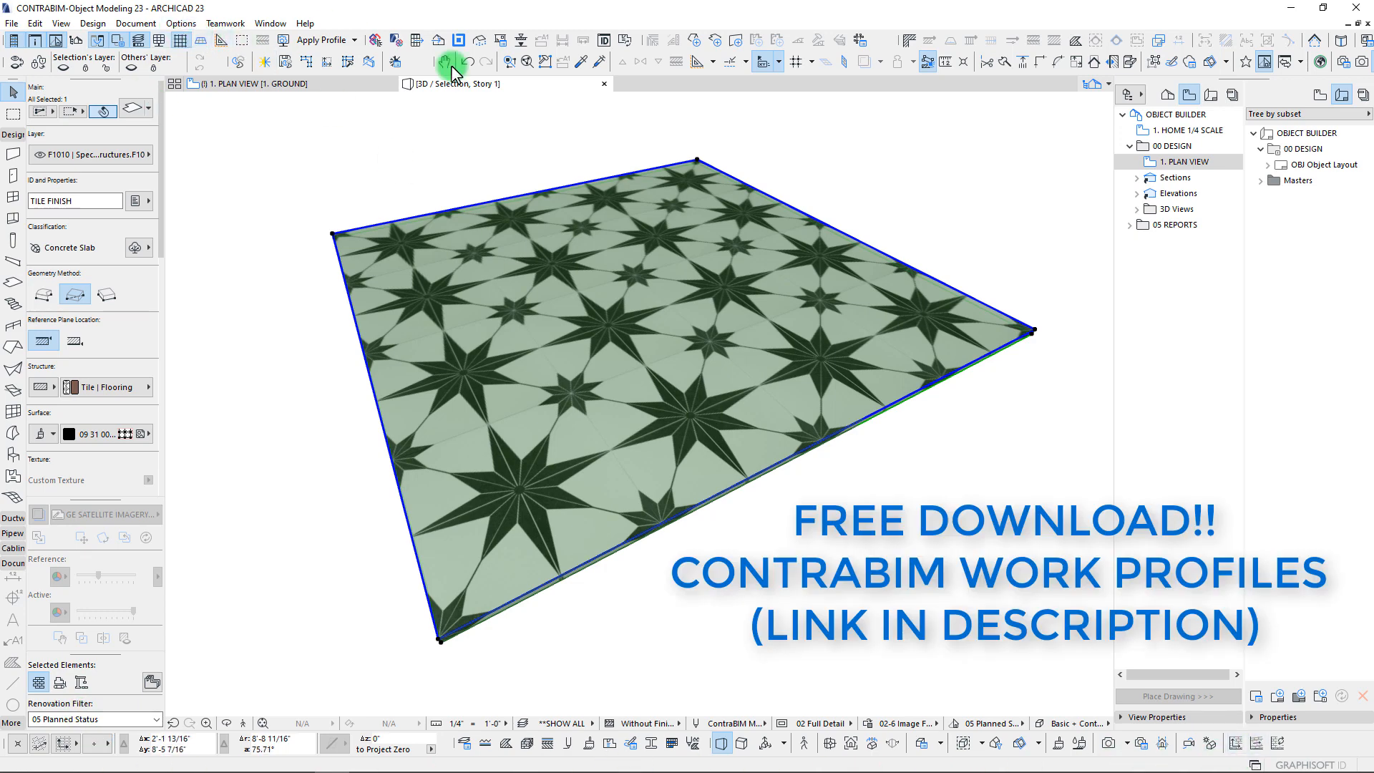
pyautogui.moveTo(383, 276); pyautogui.dragTo(590, 322)
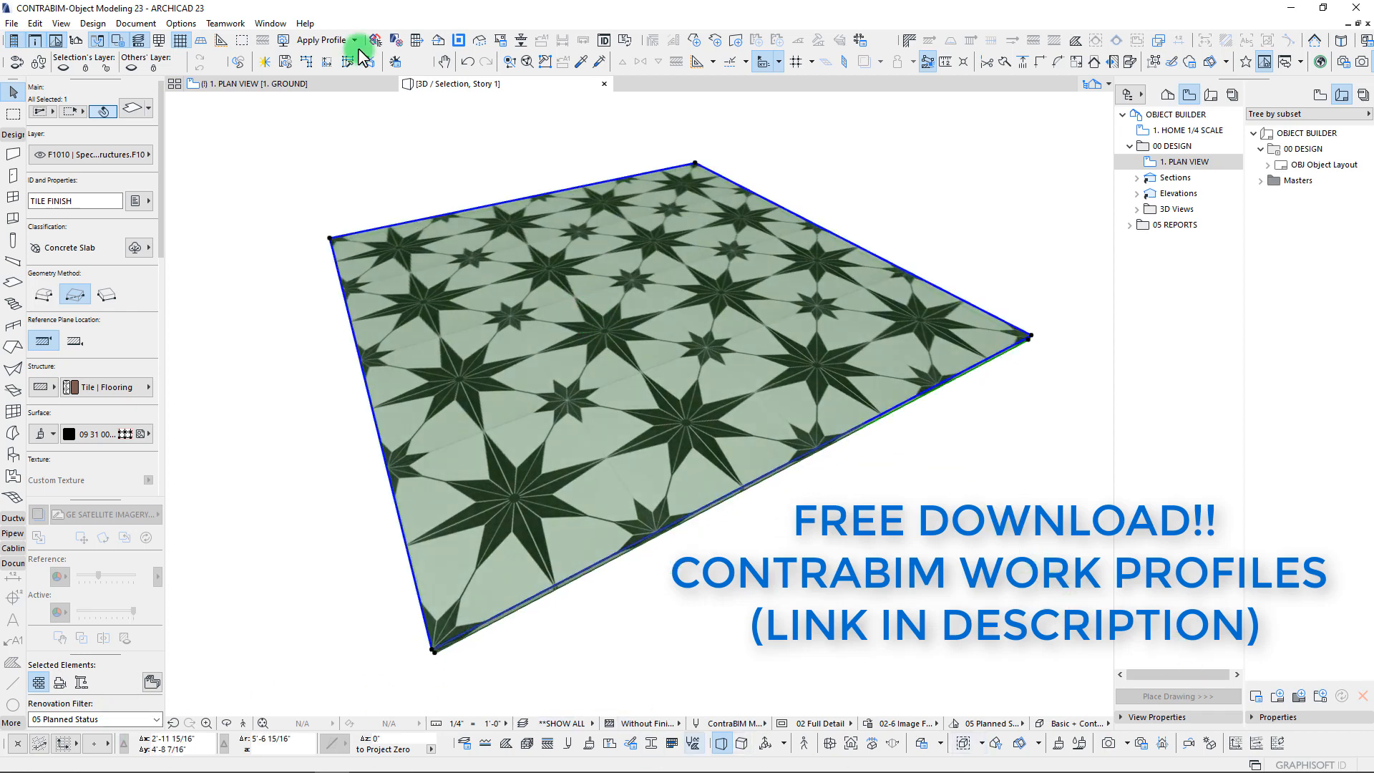
pyautogui.click(1278, 739)
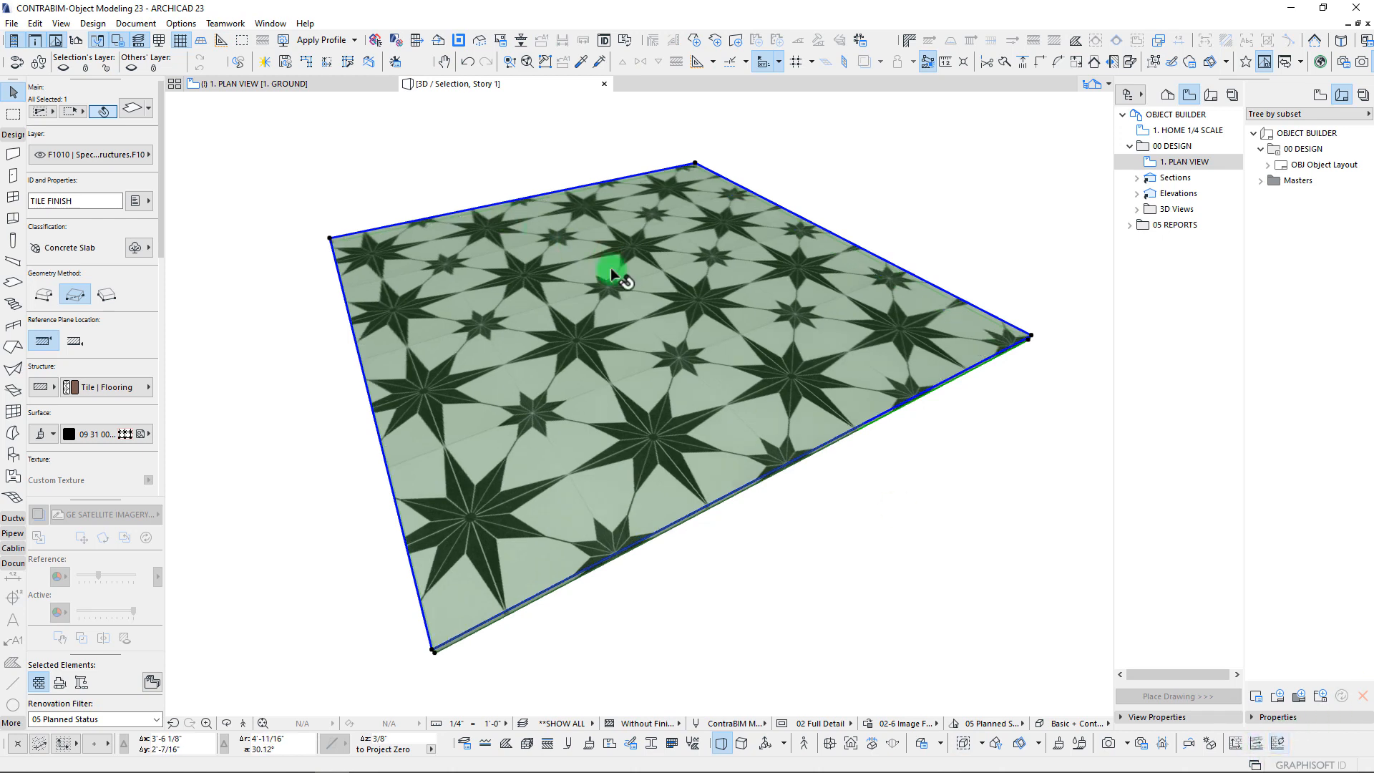
# Step: Try rotating the slab's 3D texture by defining its angle graphically on the surface, and reset the texture alignment
pyautogui.click(1257, 744)
pyautogui.click(599, 397)
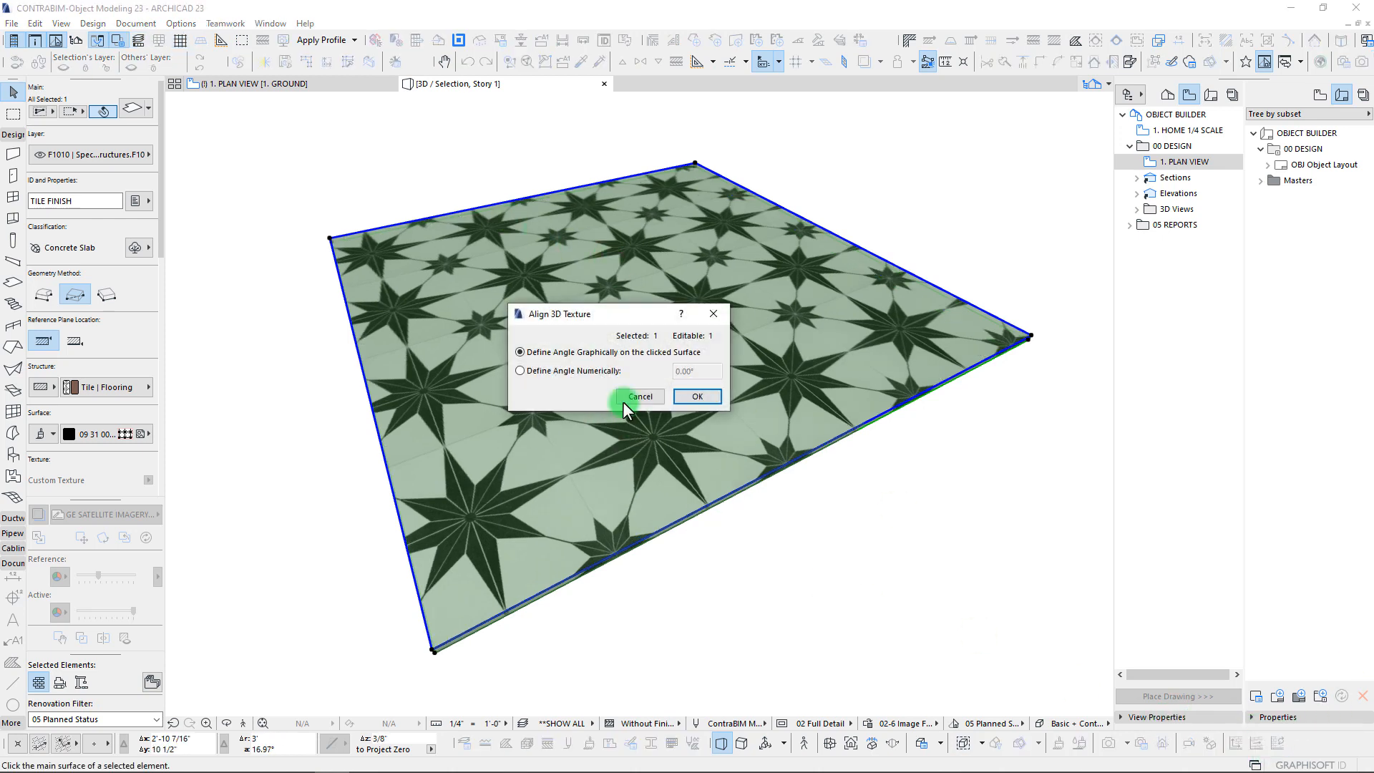
pyautogui.click(695, 398)
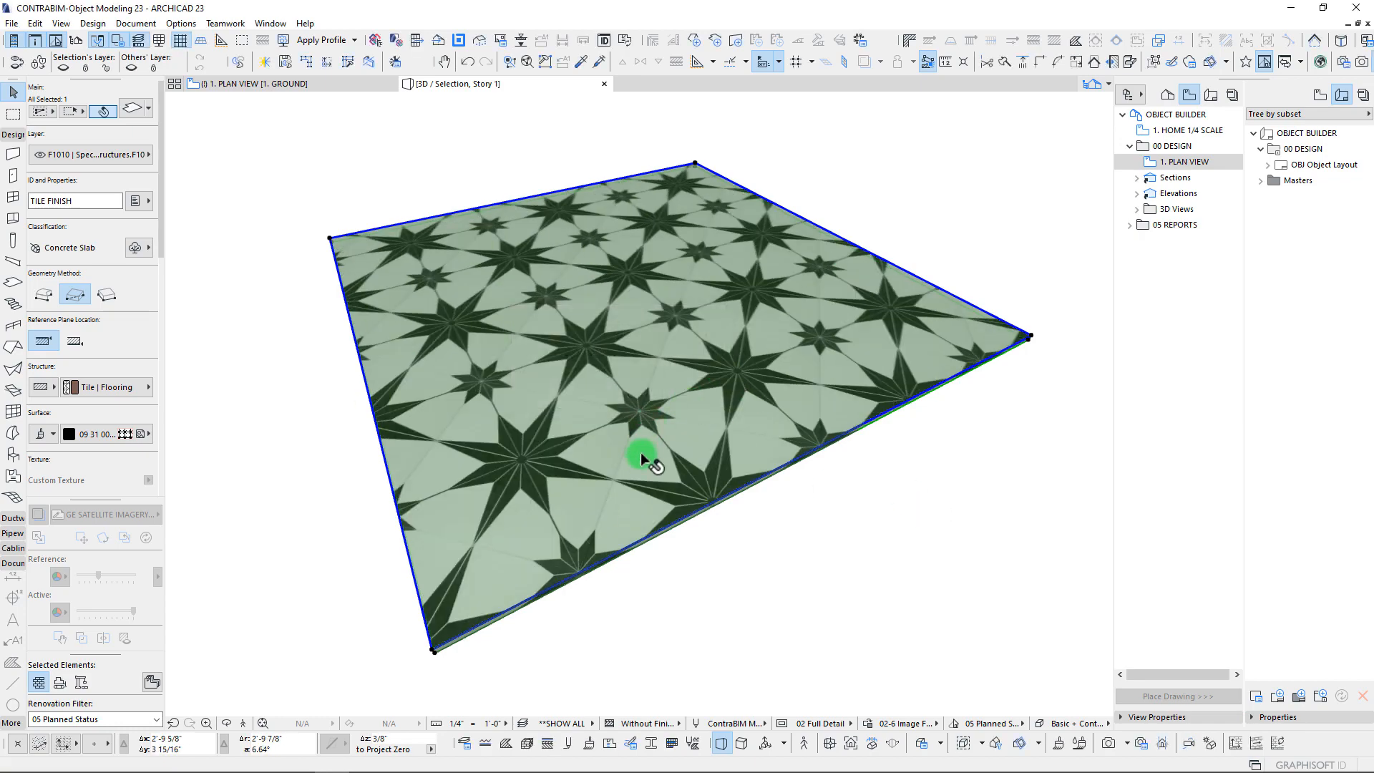
pyautogui.scroll(5, 625, 398)
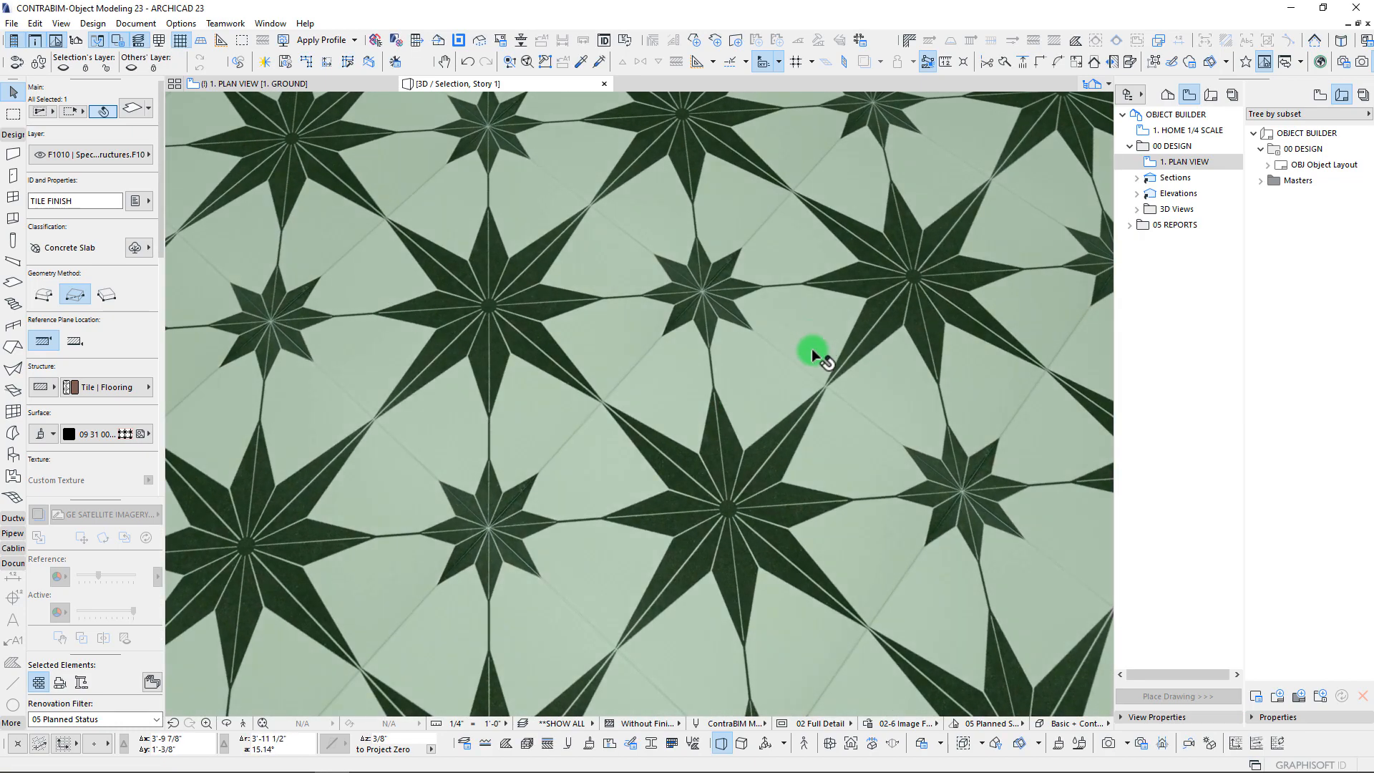
pyautogui.scroll(-5, 674, 319)
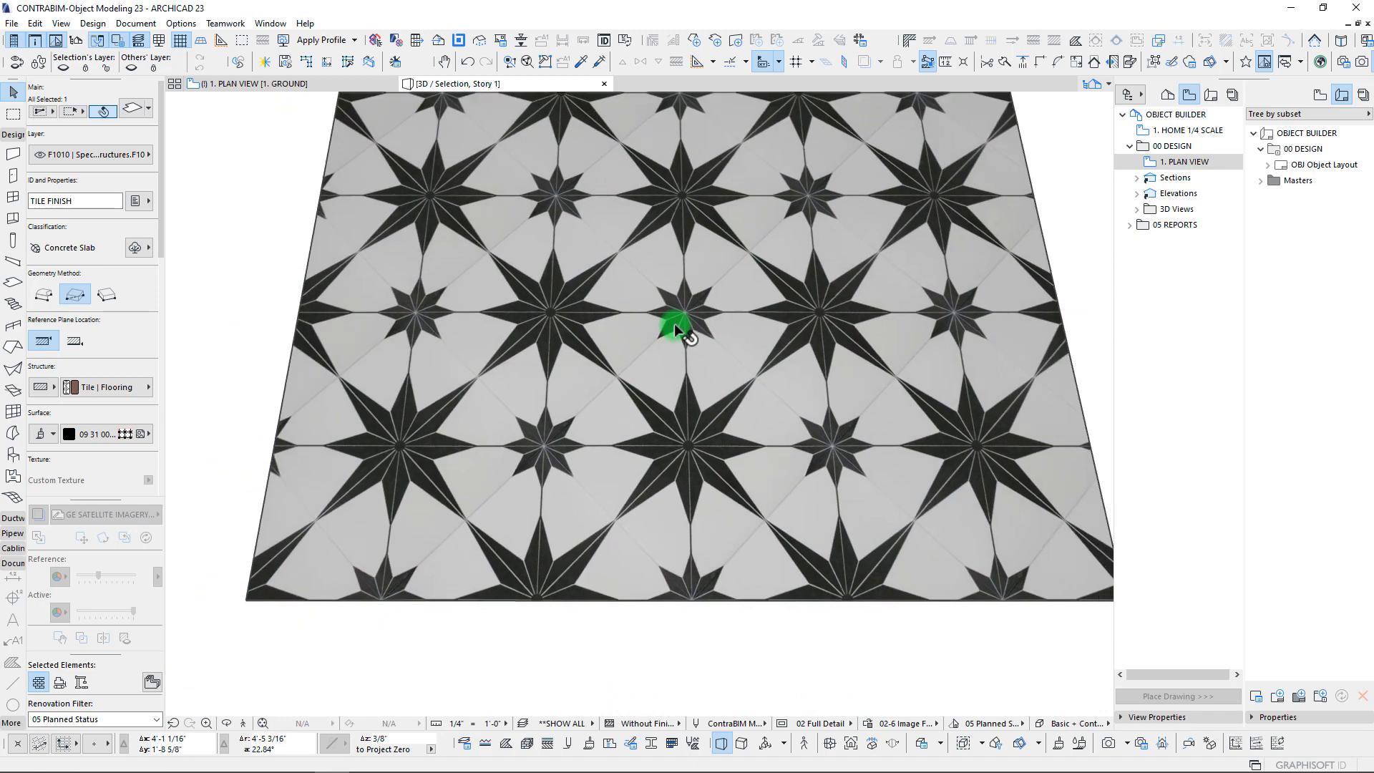
pyautogui.click(1234, 744)
pyautogui.click(1277, 744)
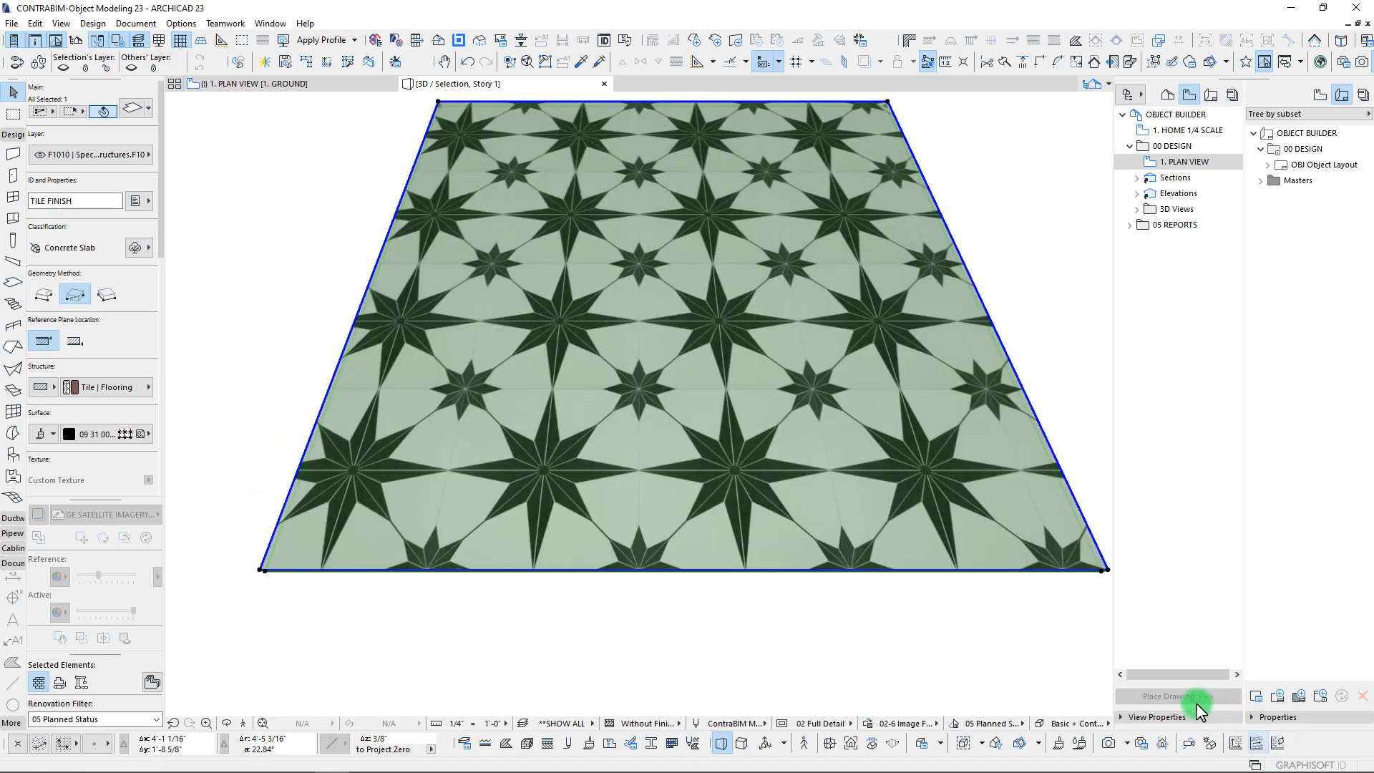
# Step: Set the slab's 3D texture origin at its front corner and deselect the slab
pyautogui.click(1232, 744)
pyautogui.click(262, 570)
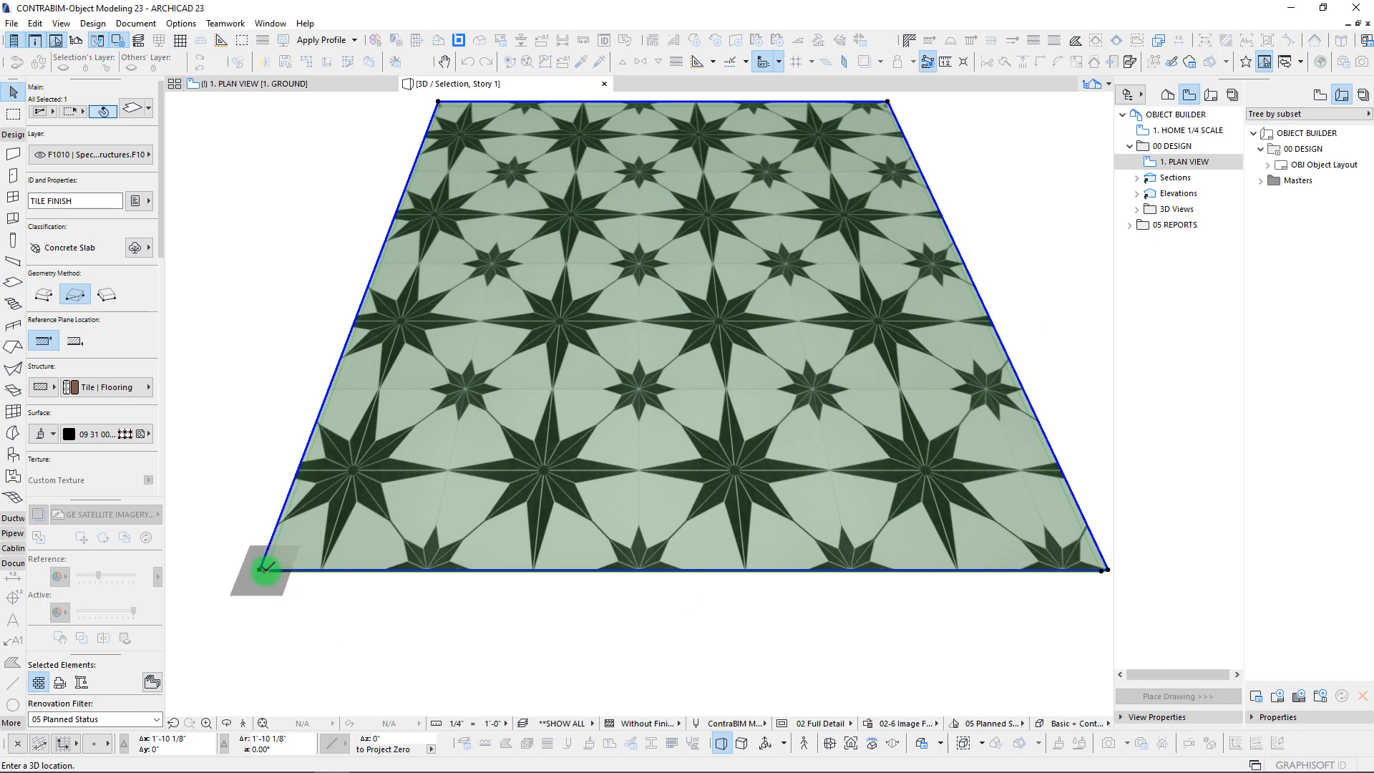
pyautogui.keyDown('shift'); pyautogui.moveTo(442, 407); pyautogui.dragTo(442, 407, button='middle'); pyautogui.keyUp('shift')
pyautogui.scroll(5, 442, 407)
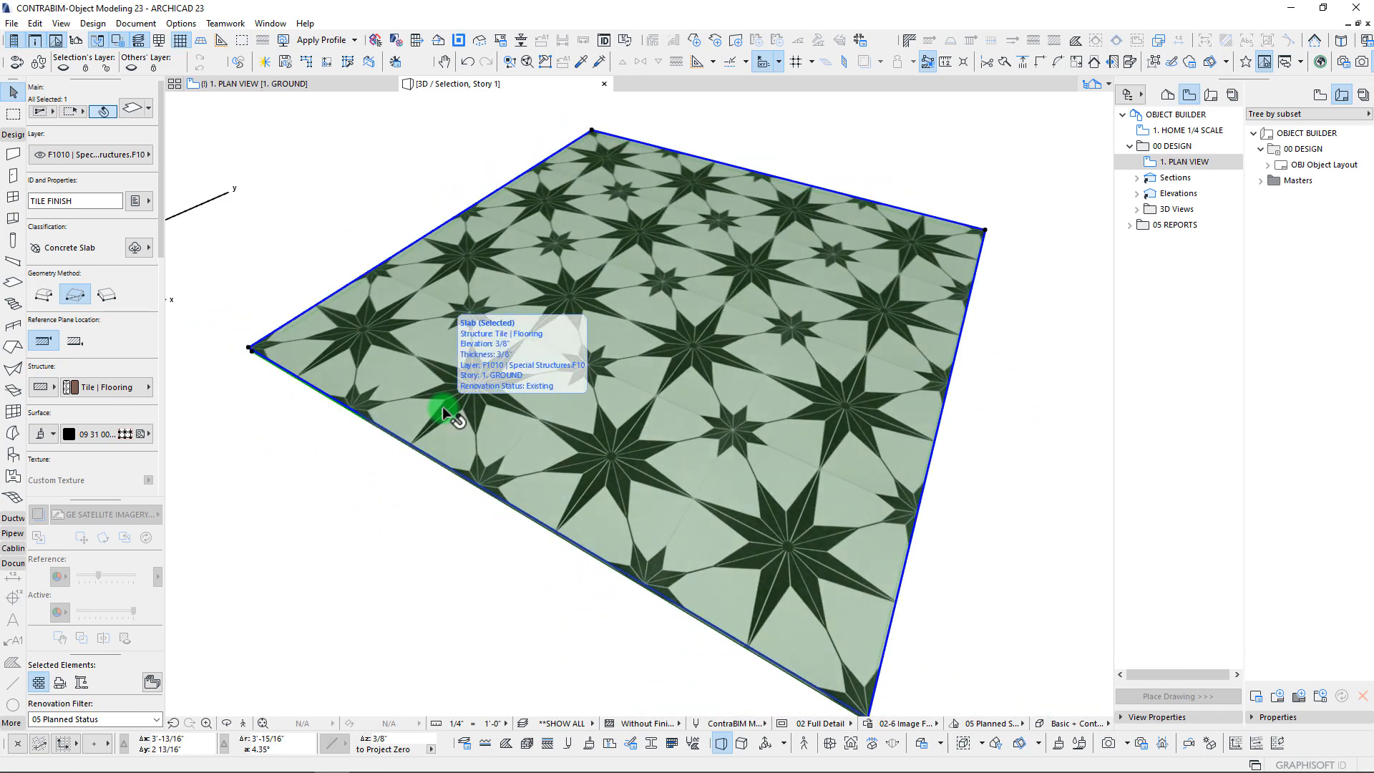
pyautogui.press('Escape')
# Step: Switch the 3D window to the Technical Drawing style to show the tile's vectorial hatching
pyautogui.moveTo(675, 408); pyautogui.dragTo(652, 407, button='middle')
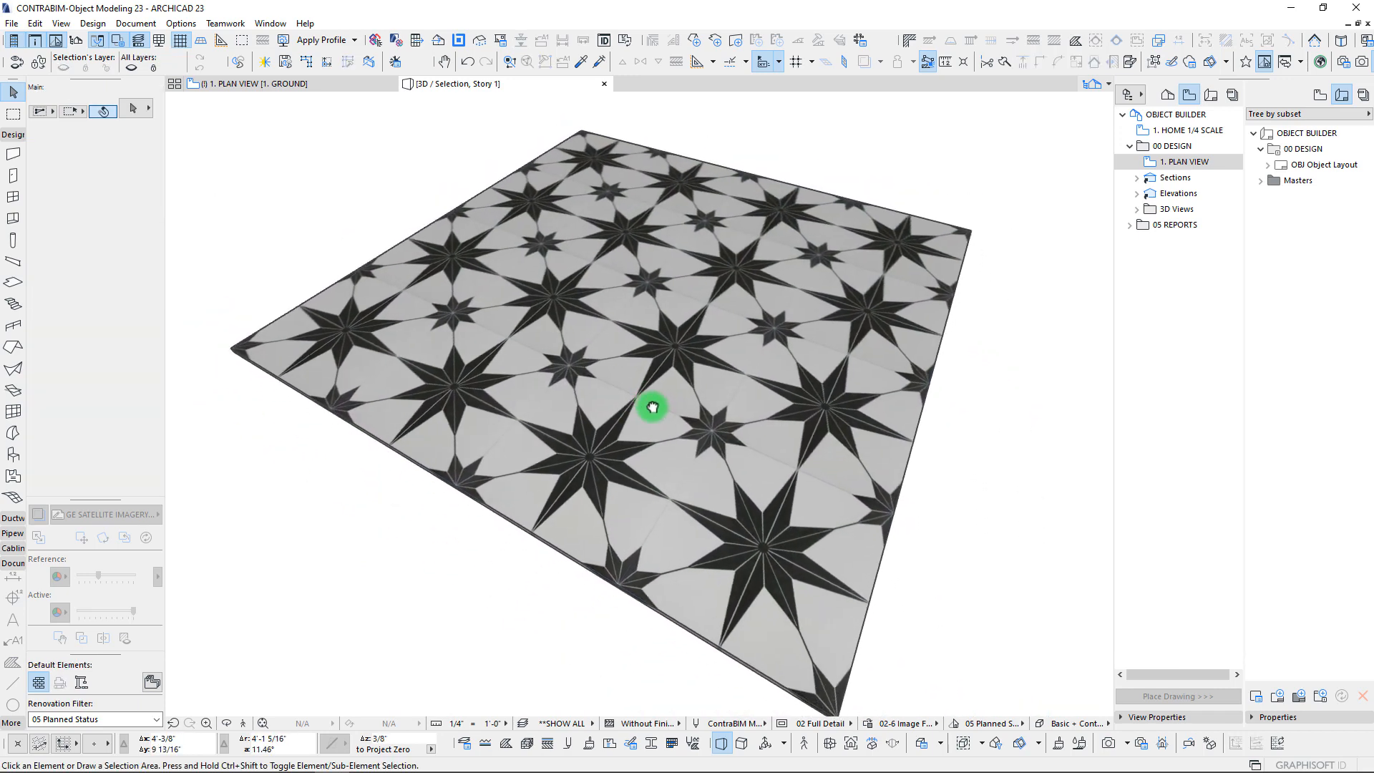
pyautogui.scroll(5, 766, 349)
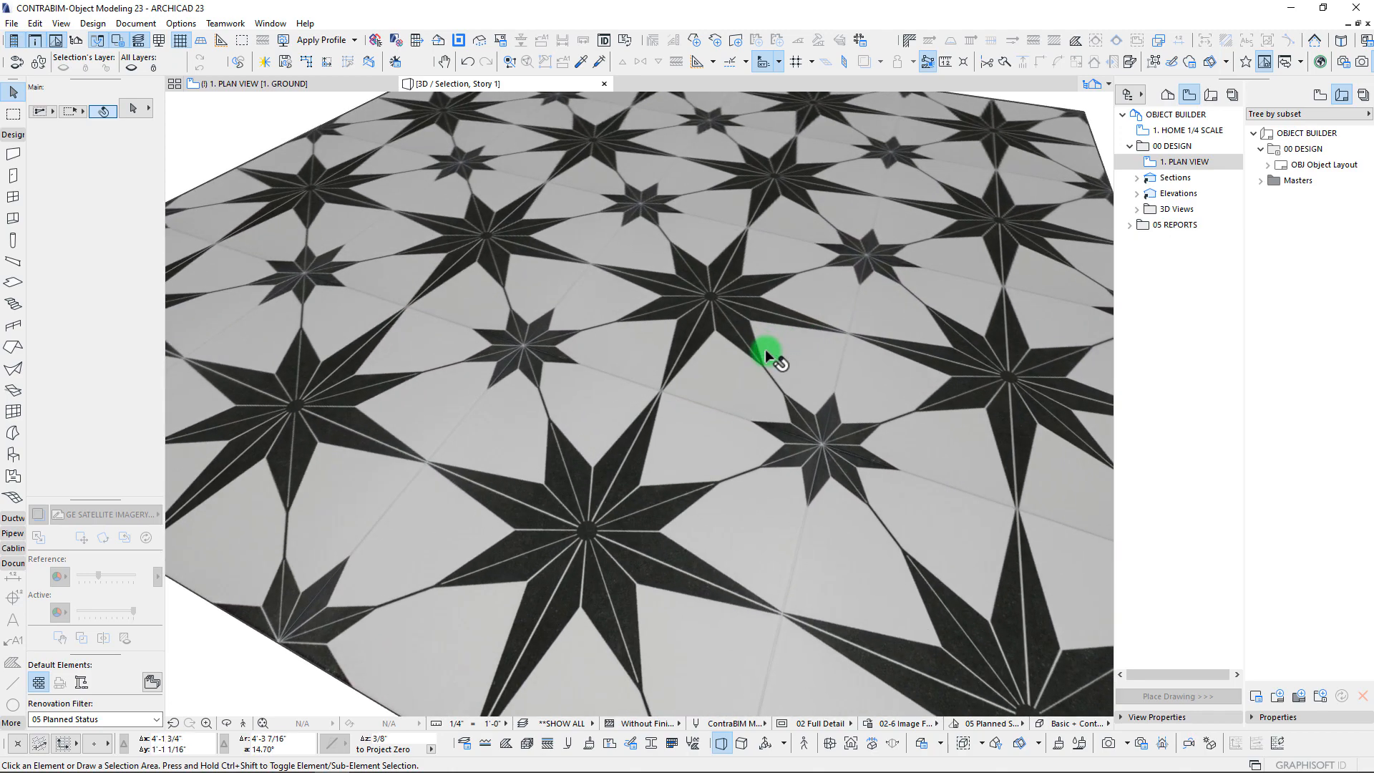
pyautogui.keyDown('shift'); pyautogui.moveTo(766, 349); pyautogui.dragTo(594, 299, button='middle'); pyautogui.keyUp('shift')
pyautogui.scroll(-4, 590, 301)
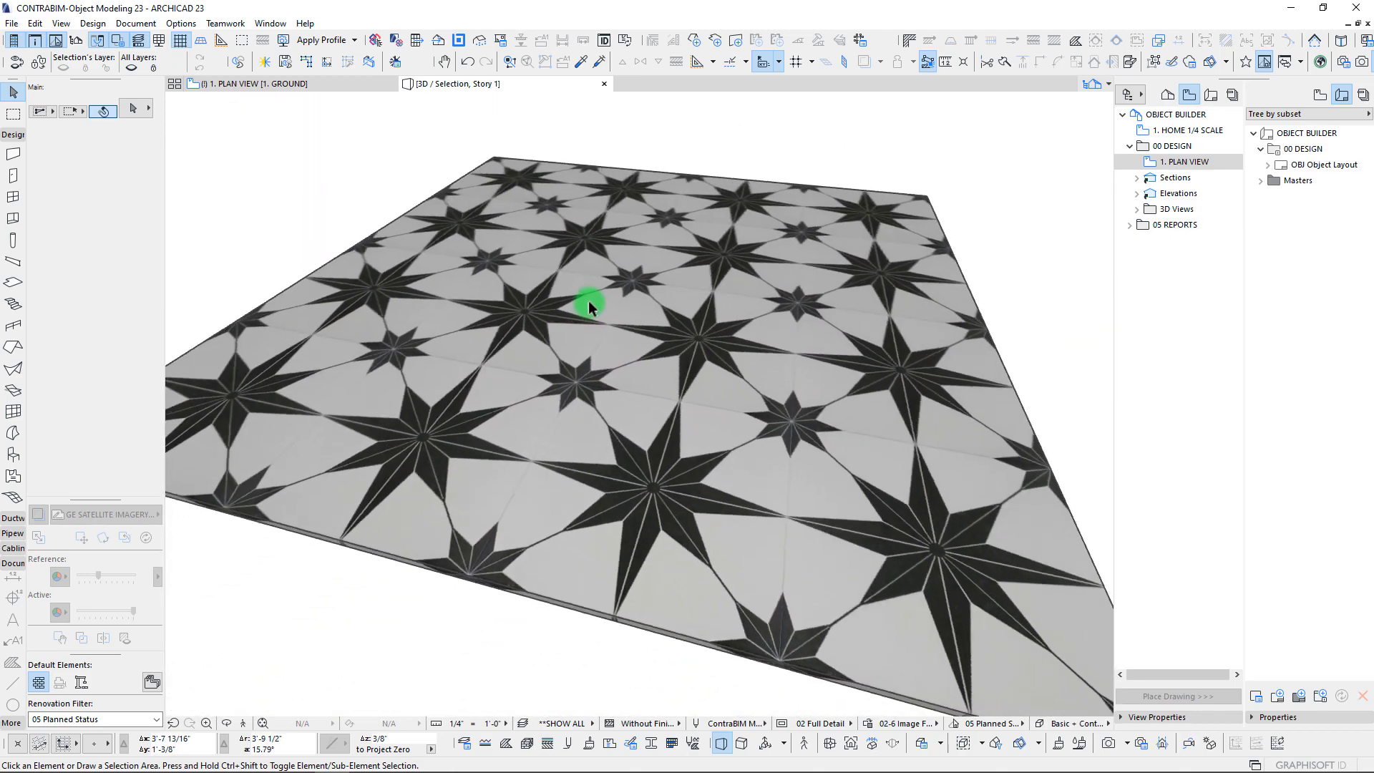
pyautogui.scroll(2, 586, 304)
pyautogui.rightClick(373, 129)
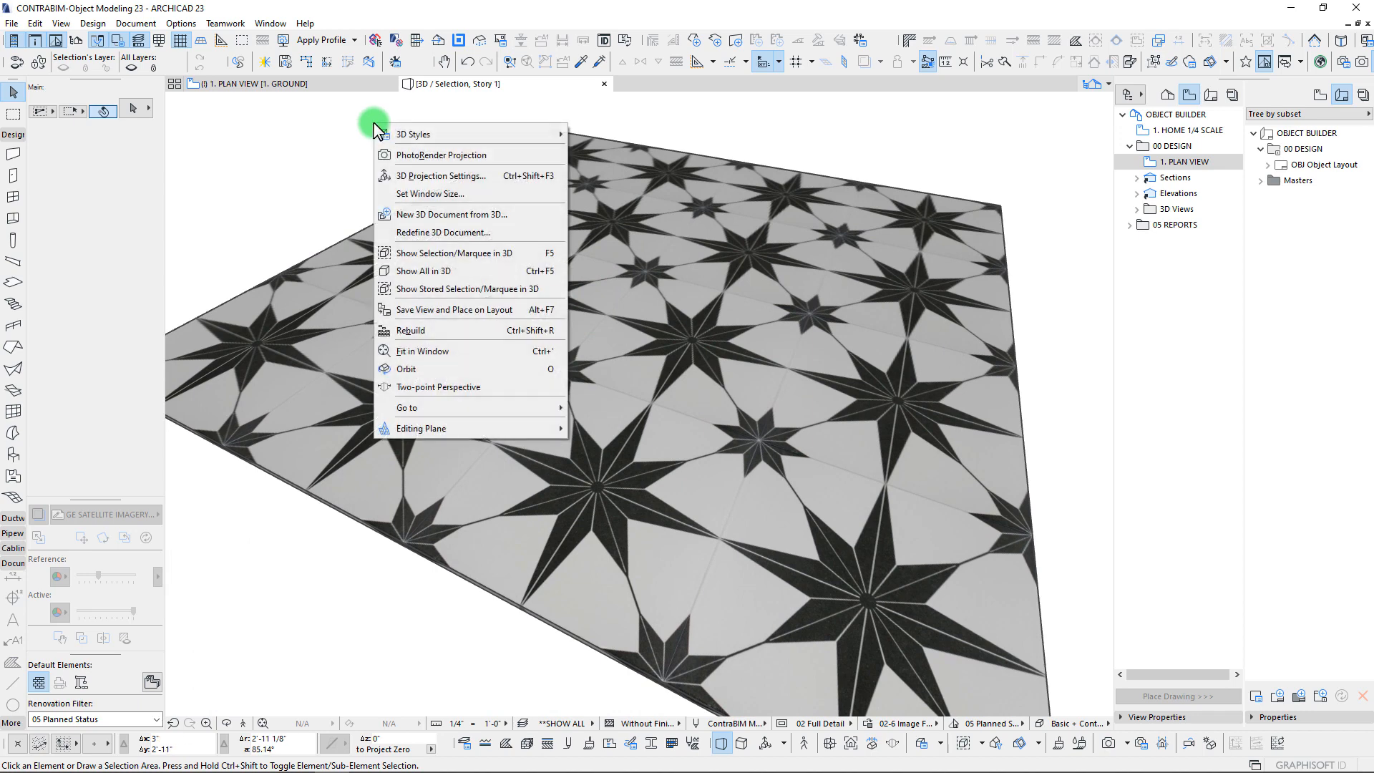
pyautogui.click(460, 131)
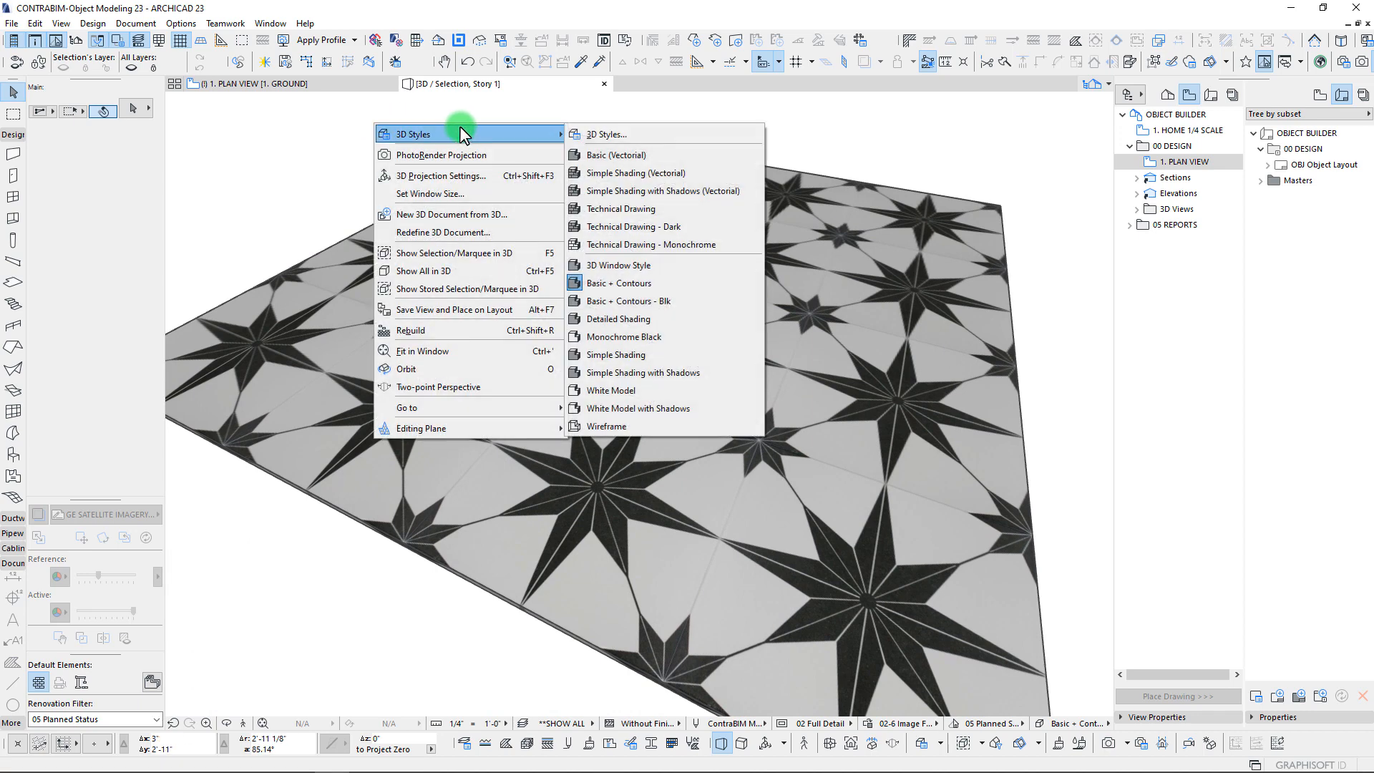
pyautogui.click(620, 208)
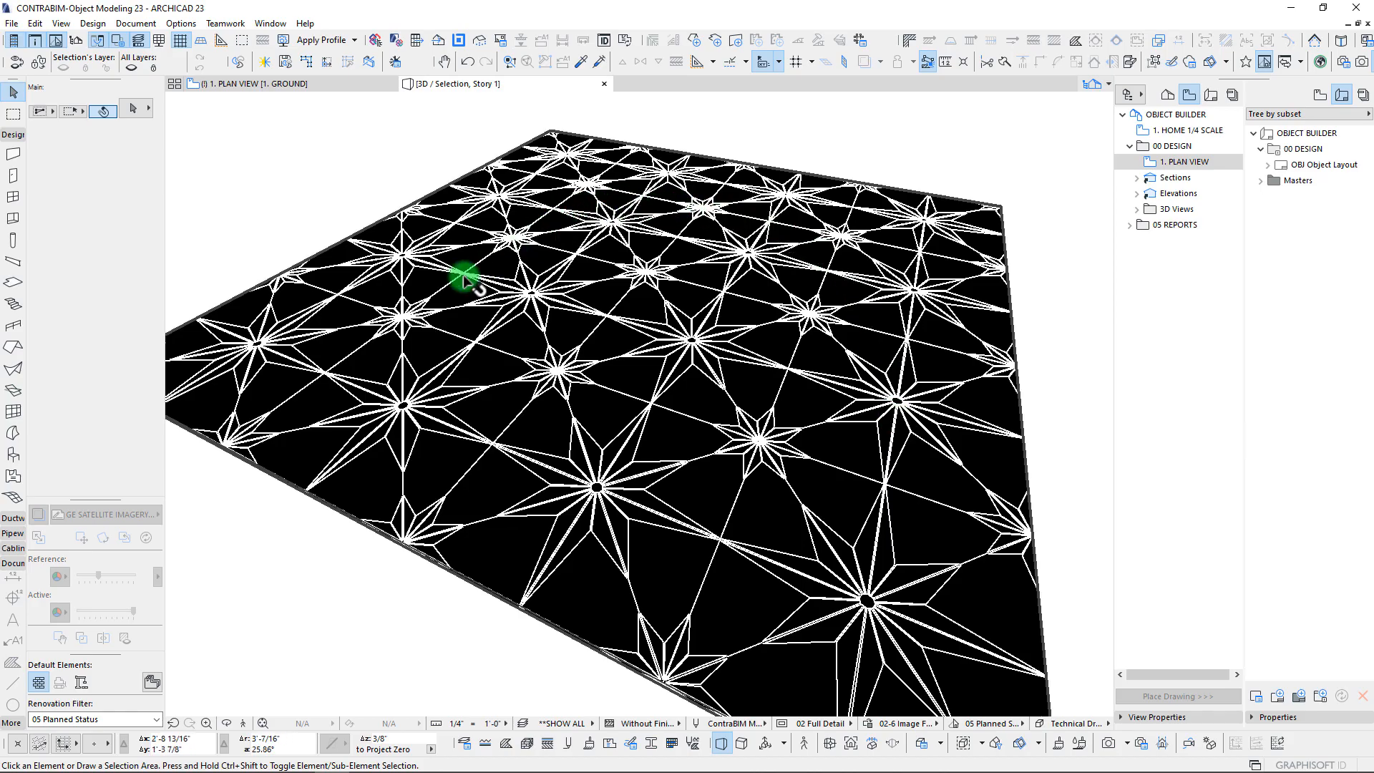
# Step: Inspect the star hatching on the slab and change the 3D style to Technical Drawing - Dark
pyautogui.moveTo(585, 442); pyautogui.dragTo(582, 454, button='middle')
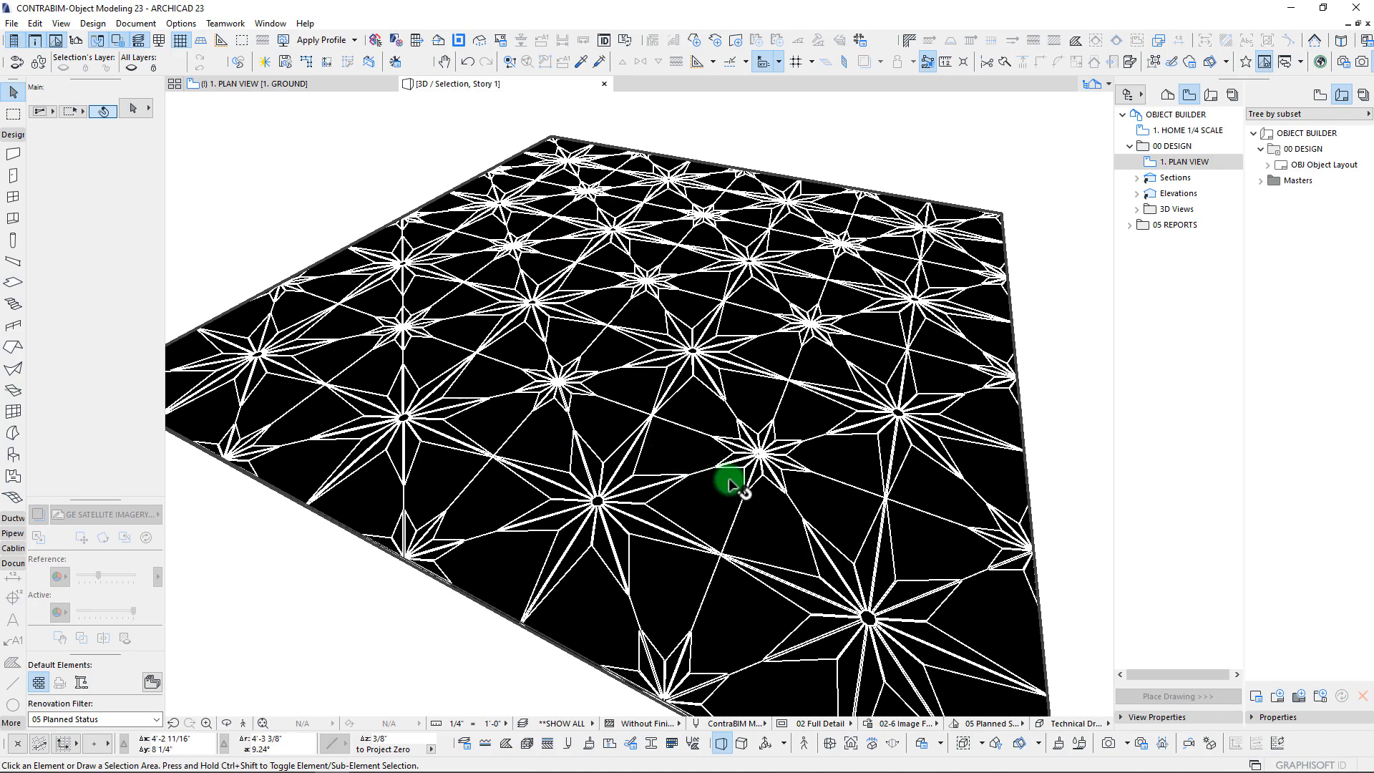
pyautogui.keyDown('shift'); pyautogui.moveTo(730, 485); pyautogui.dragTo(802, 286, button='middle'); pyautogui.keyUp('shift')
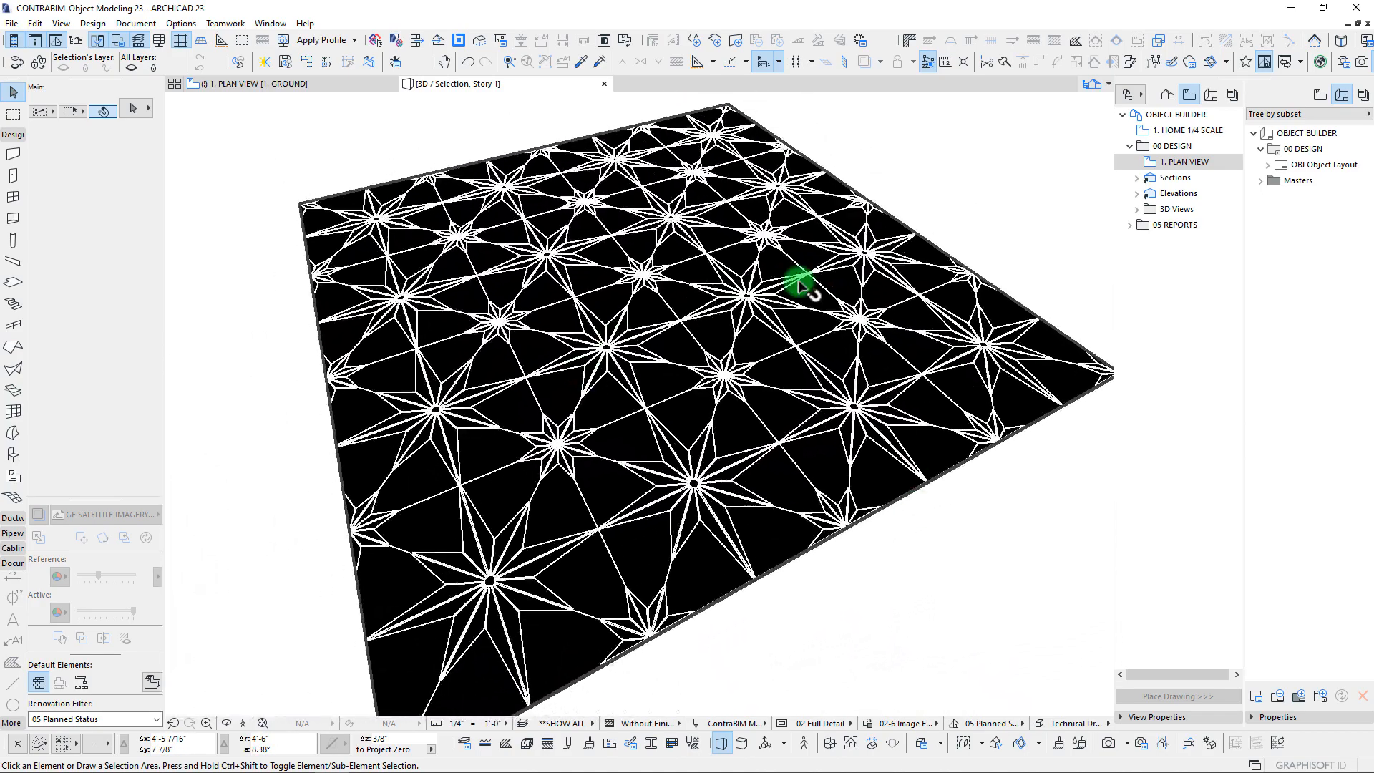
pyautogui.scroll(3, 680, 276)
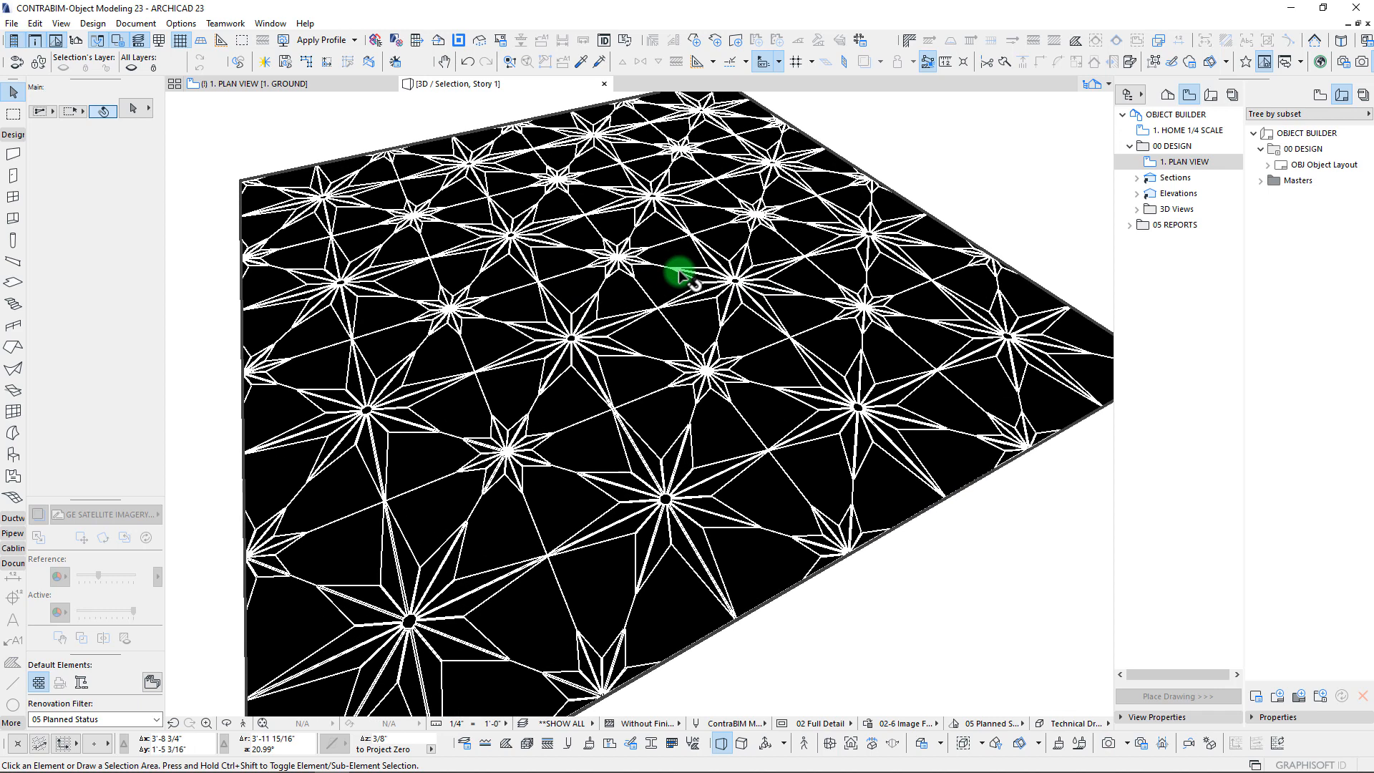
pyautogui.click(680, 276)
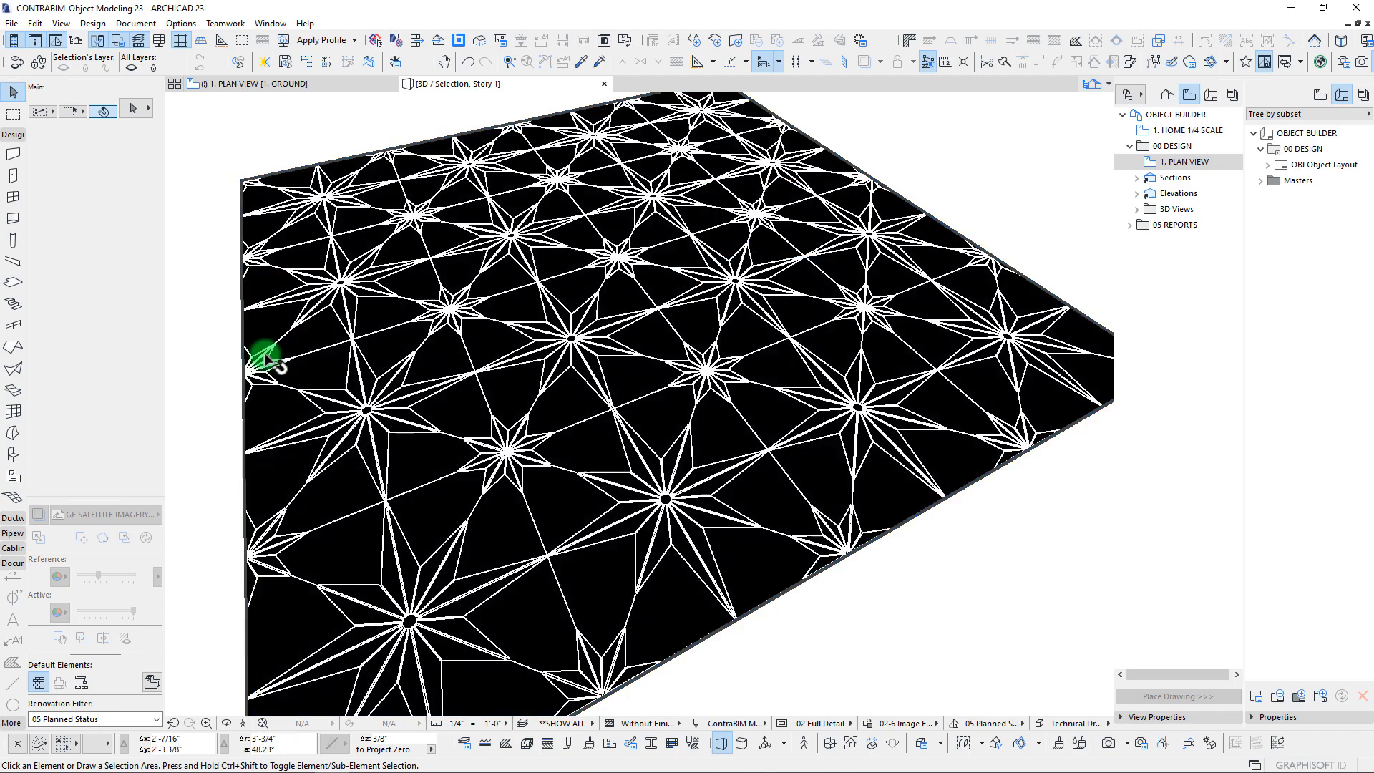
pyautogui.keyDown('shift'); pyautogui.moveTo(263, 357); pyautogui.dragTo(827, 166, button='middle'); pyautogui.keyUp('shift')
pyautogui.rightClick(853, 123)
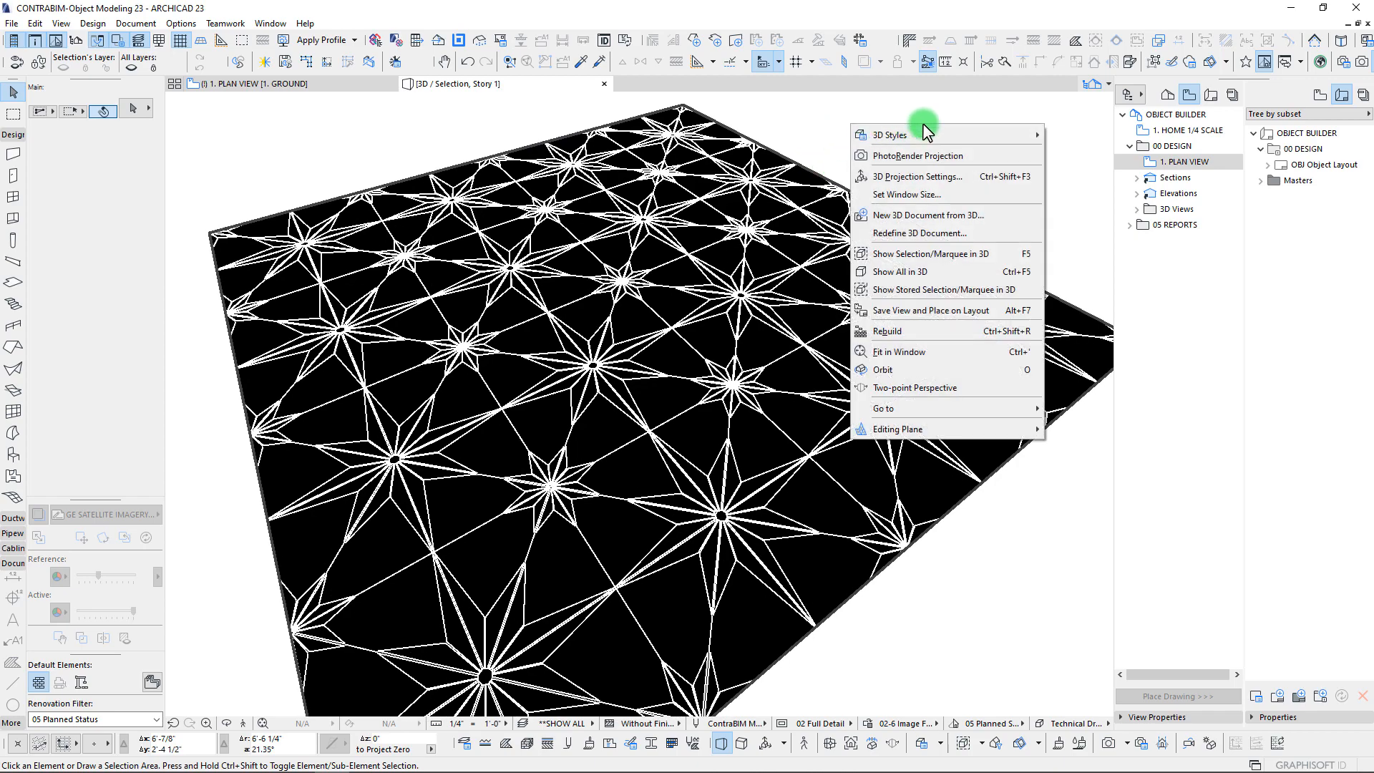
pyautogui.moveTo(951, 134)
pyautogui.click(1138, 229)
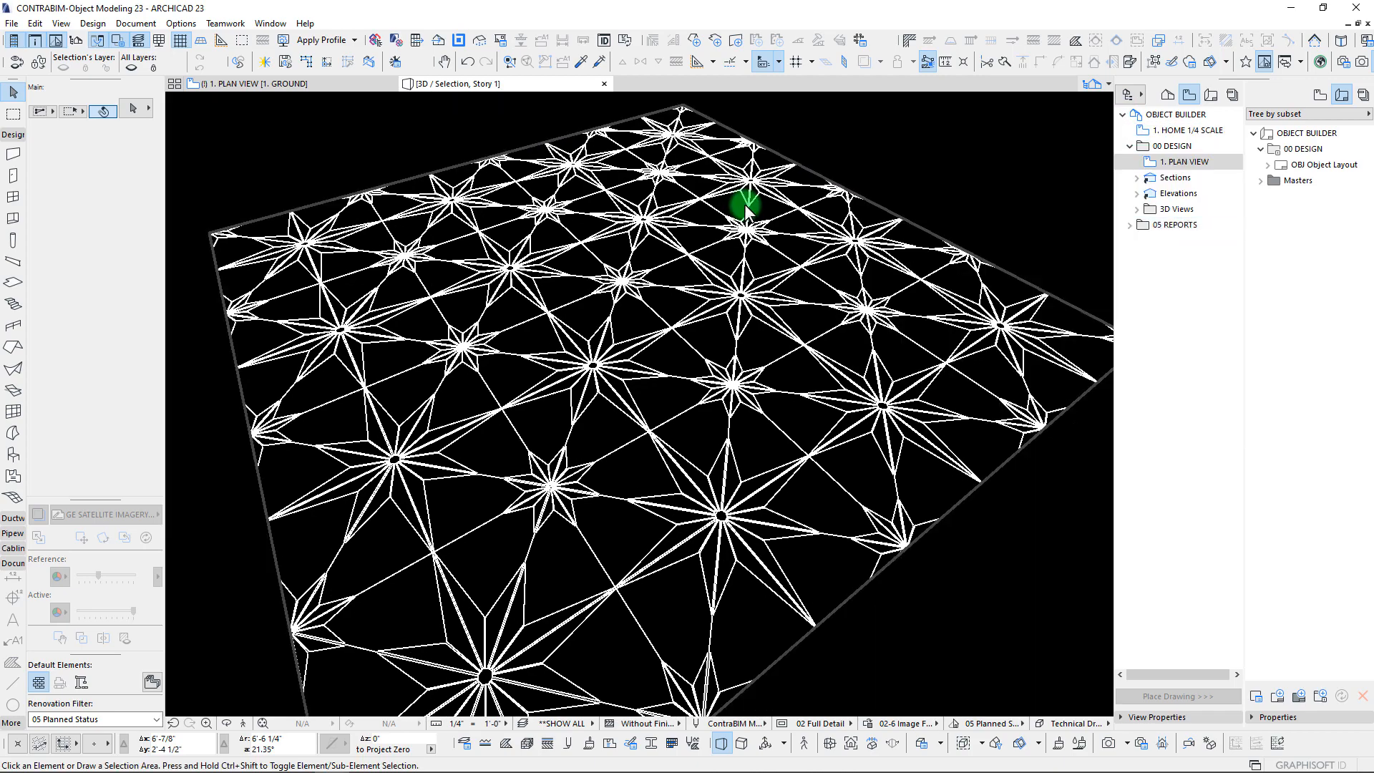
pyautogui.scroll(-1, 745, 208)
pyautogui.moveTo(745, 208)
pyautogui.keyDown('shift'); pyautogui.mouseDown(button='middle')
pyautogui.moveTo(645, 166)
pyautogui.moveTo(698, 134)
pyautogui.mouseUp(button='middle'); pyautogui.keyUp('shift')
pyautogui.rightClick(698, 134)
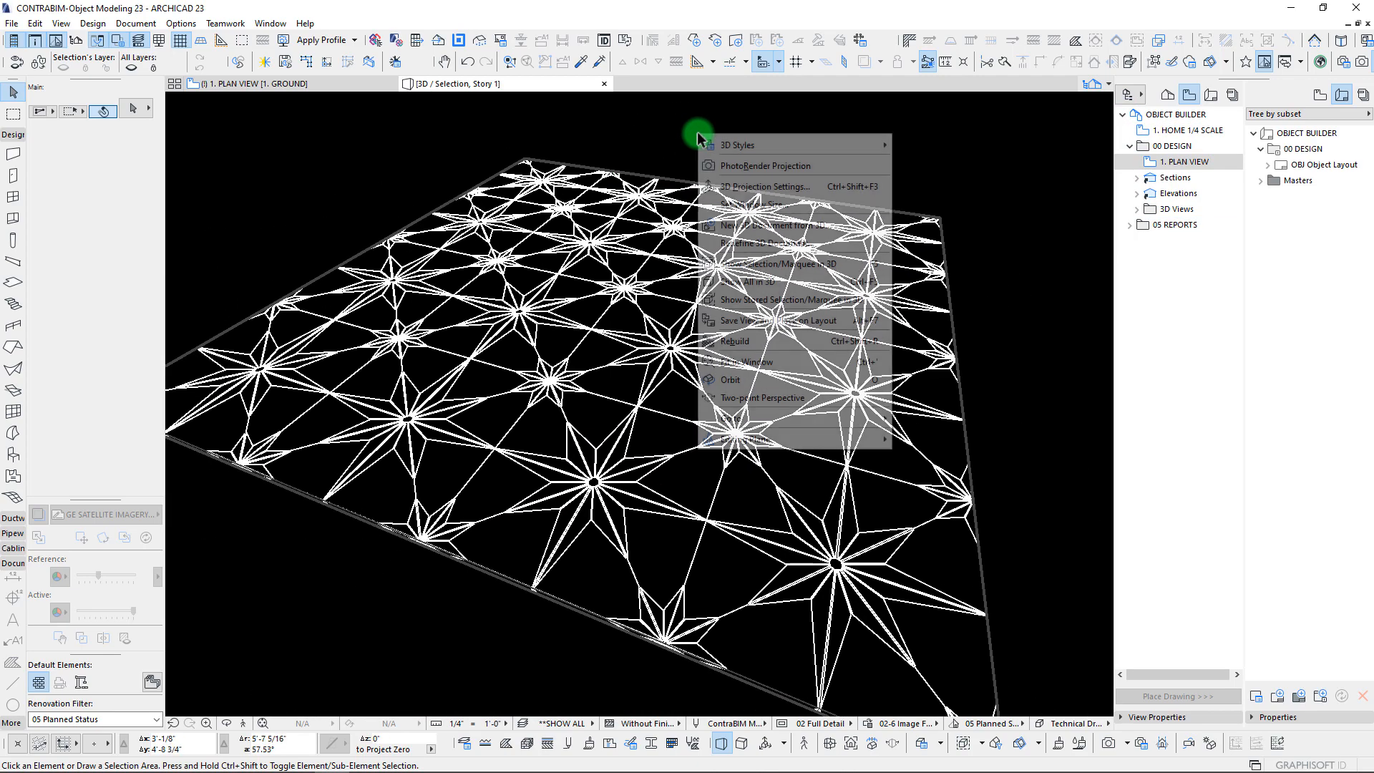
pyautogui.click(662, 134)
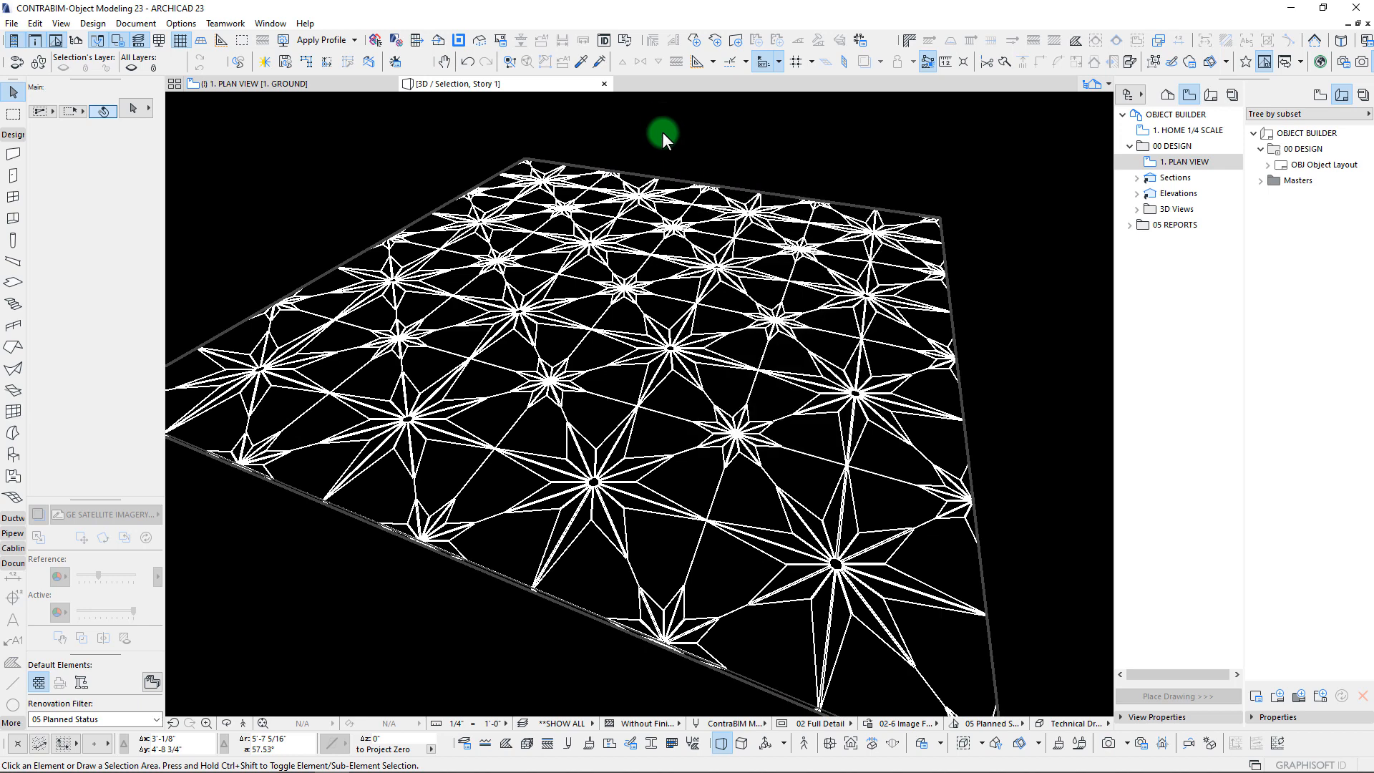
# Step: Set the Star Tile surface's colour to light grey (RGB 192, 192, 192) and its vectorial hatching to a black pen
pyautogui.click(589, 744)
pyautogui.click(493, 169)
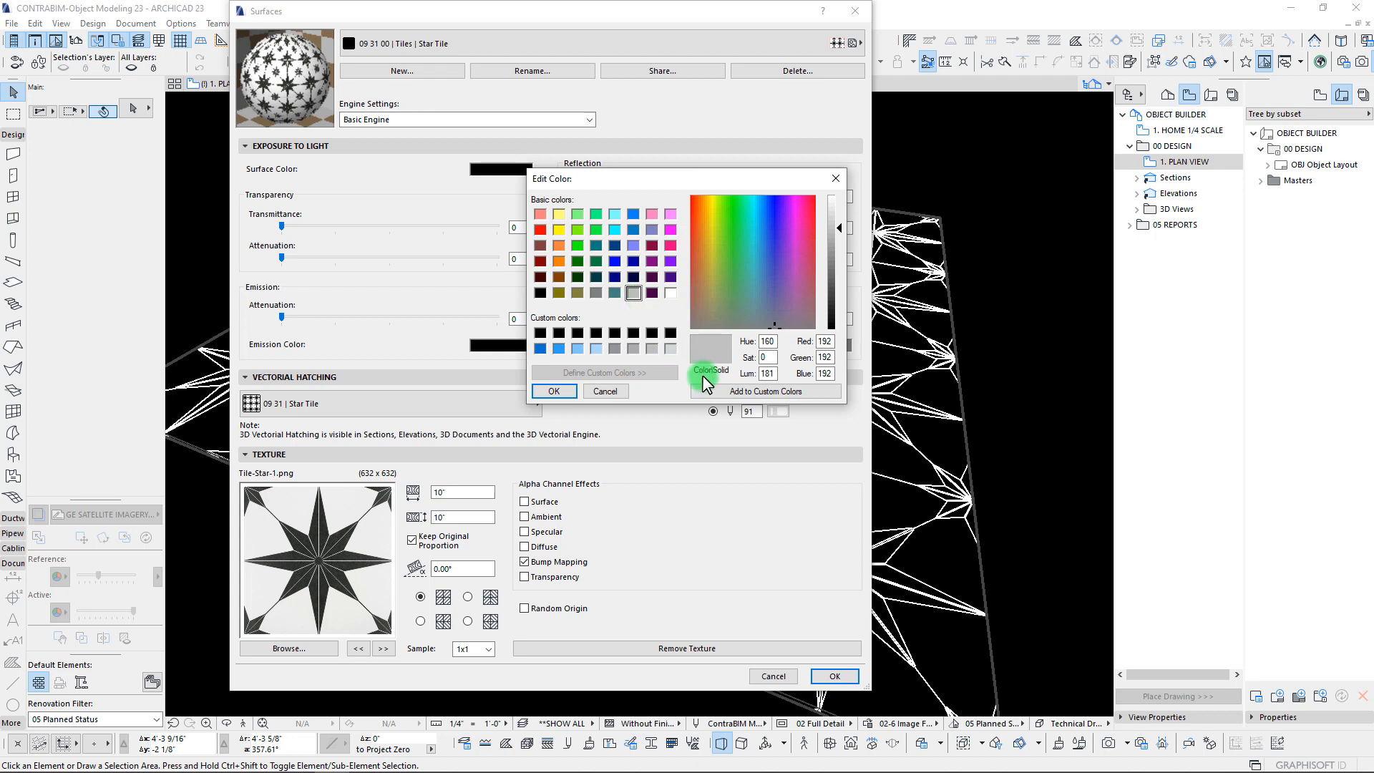
pyautogui.click(554, 392)
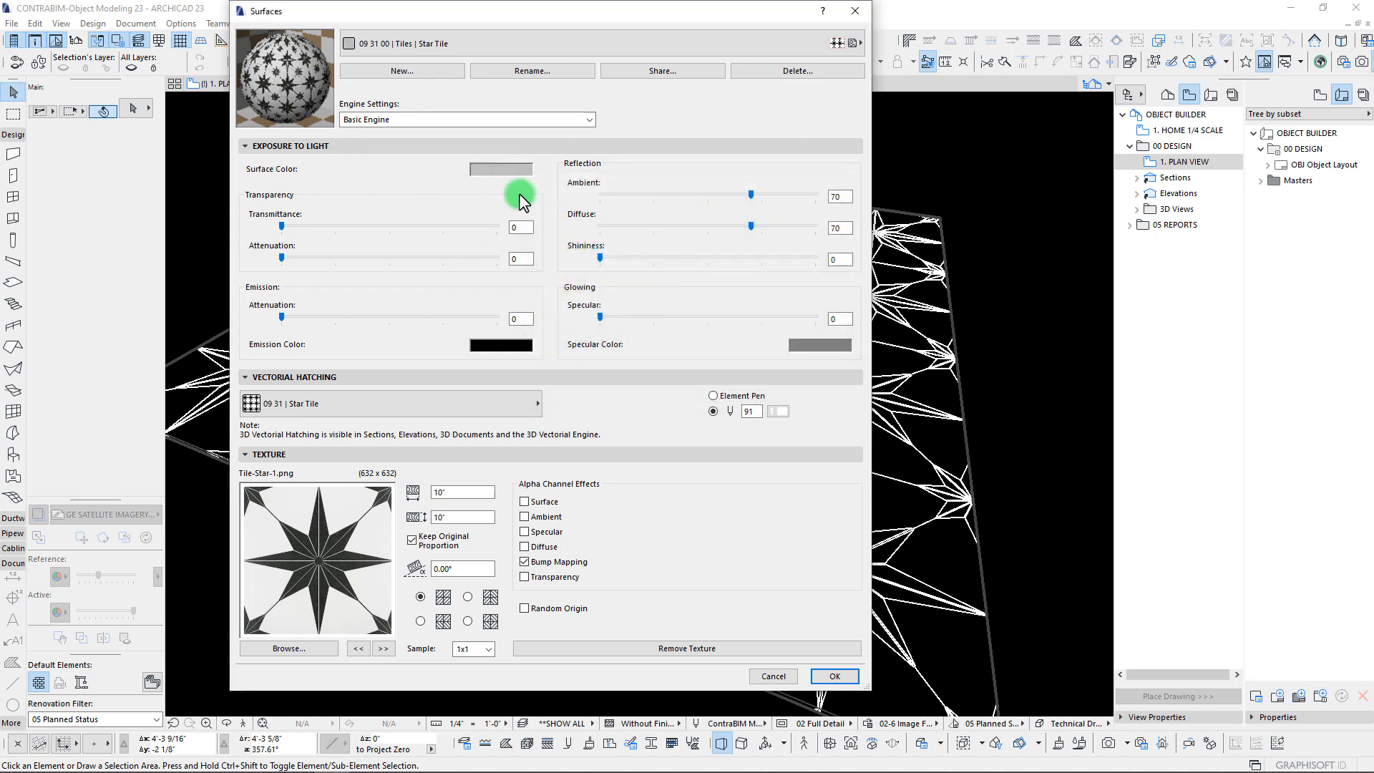
pyautogui.click(778, 412)
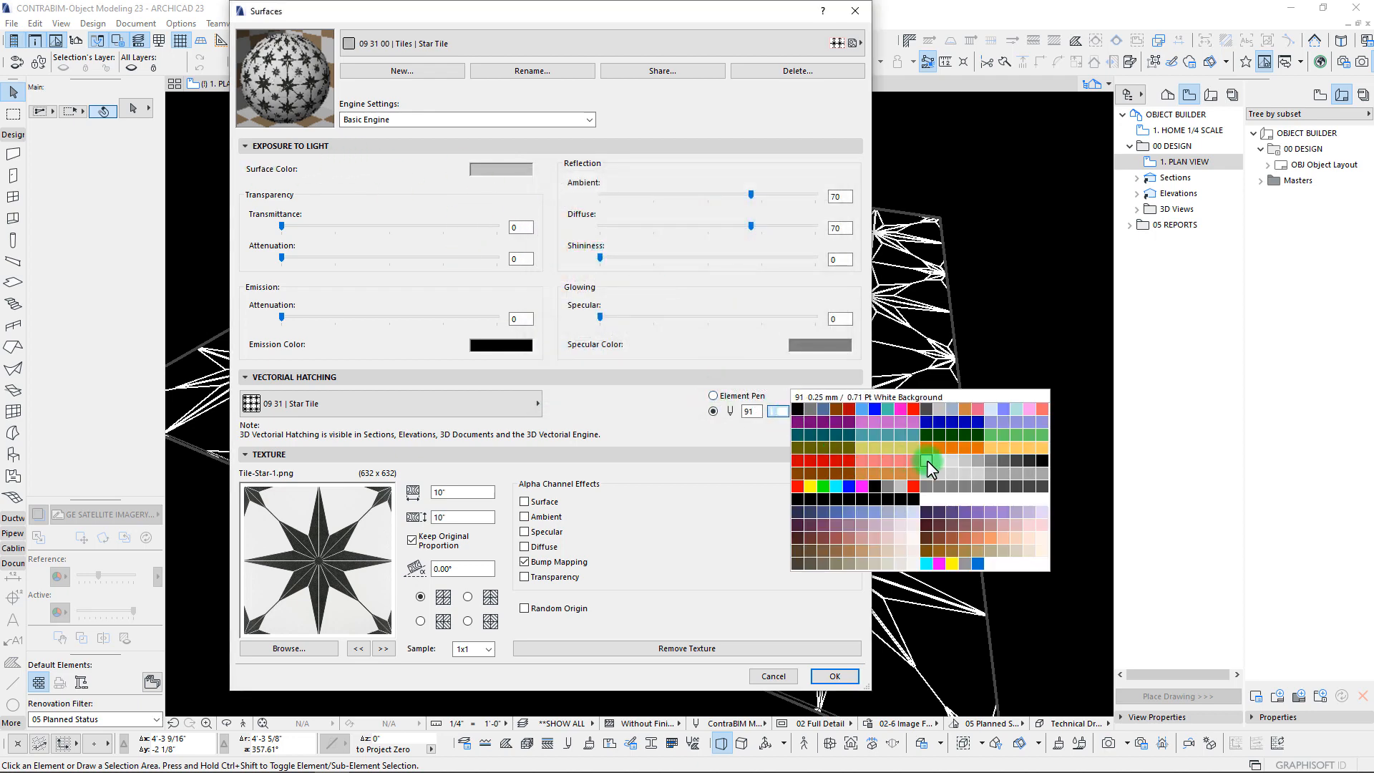
pyautogui.click(797, 498)
pyautogui.click(835, 676)
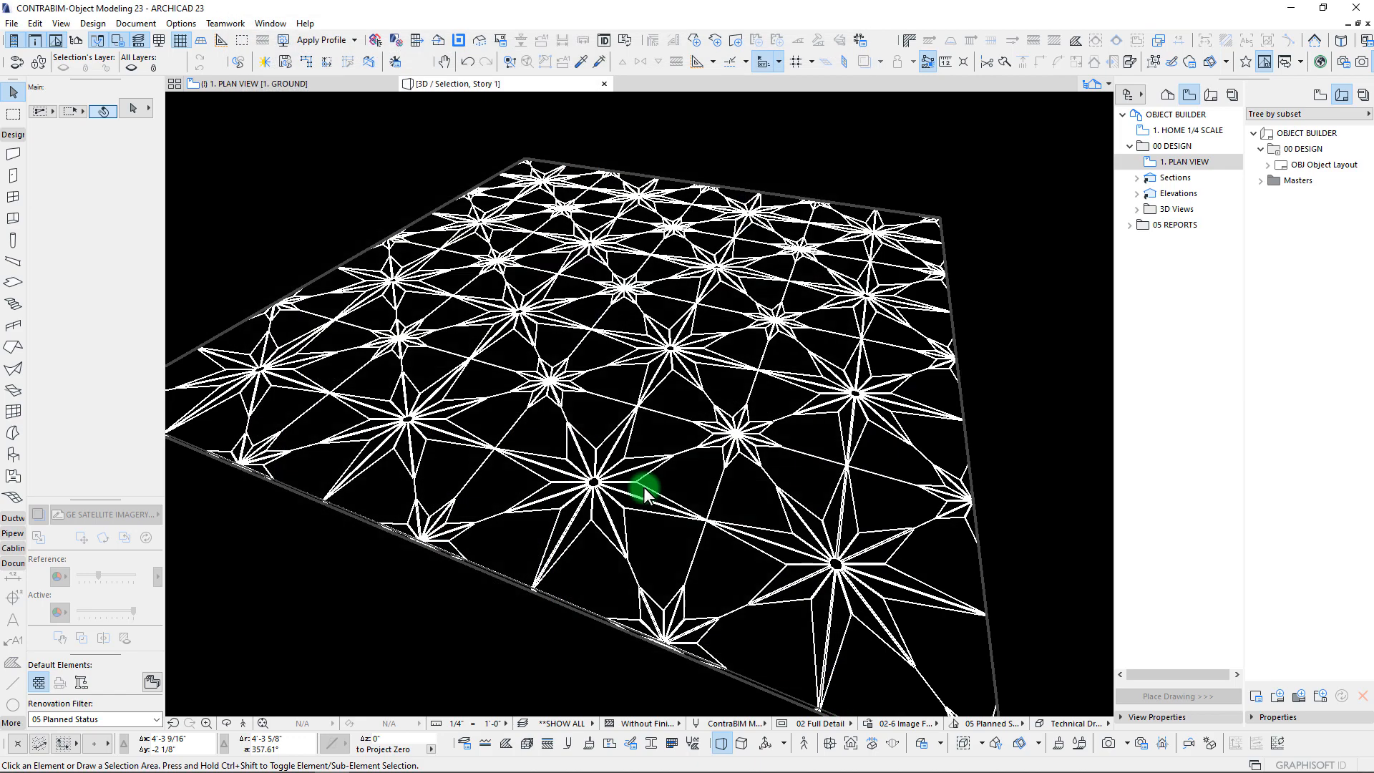
pyautogui.keyDown('shift'); pyautogui.moveTo(635, 484); pyautogui.dragTo(491, 258, button='middle'); pyautogui.keyUp('shift')
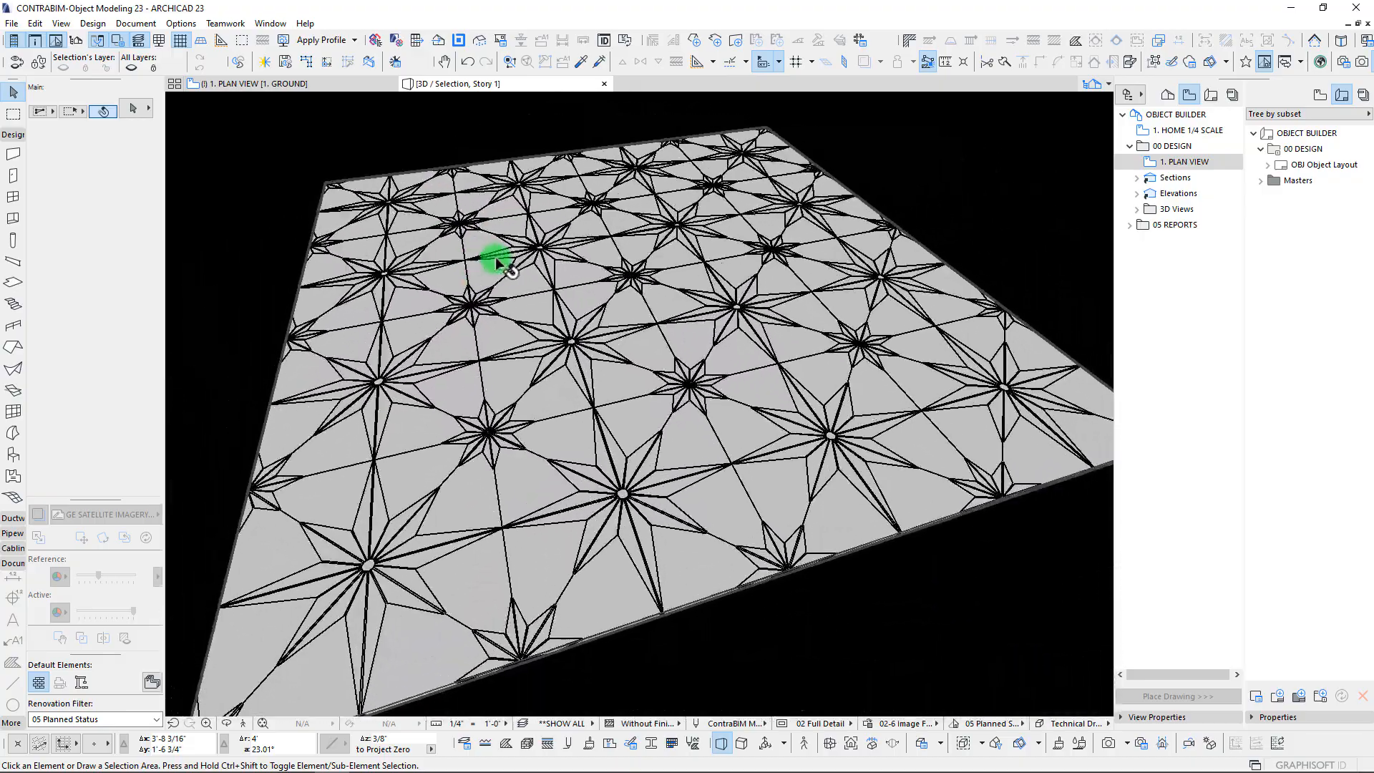
# Step: Change the 3D window's style to Technical Drawing - Monochrome
pyautogui.rightClick(943, 167)
pyautogui.moveTo(985, 181)
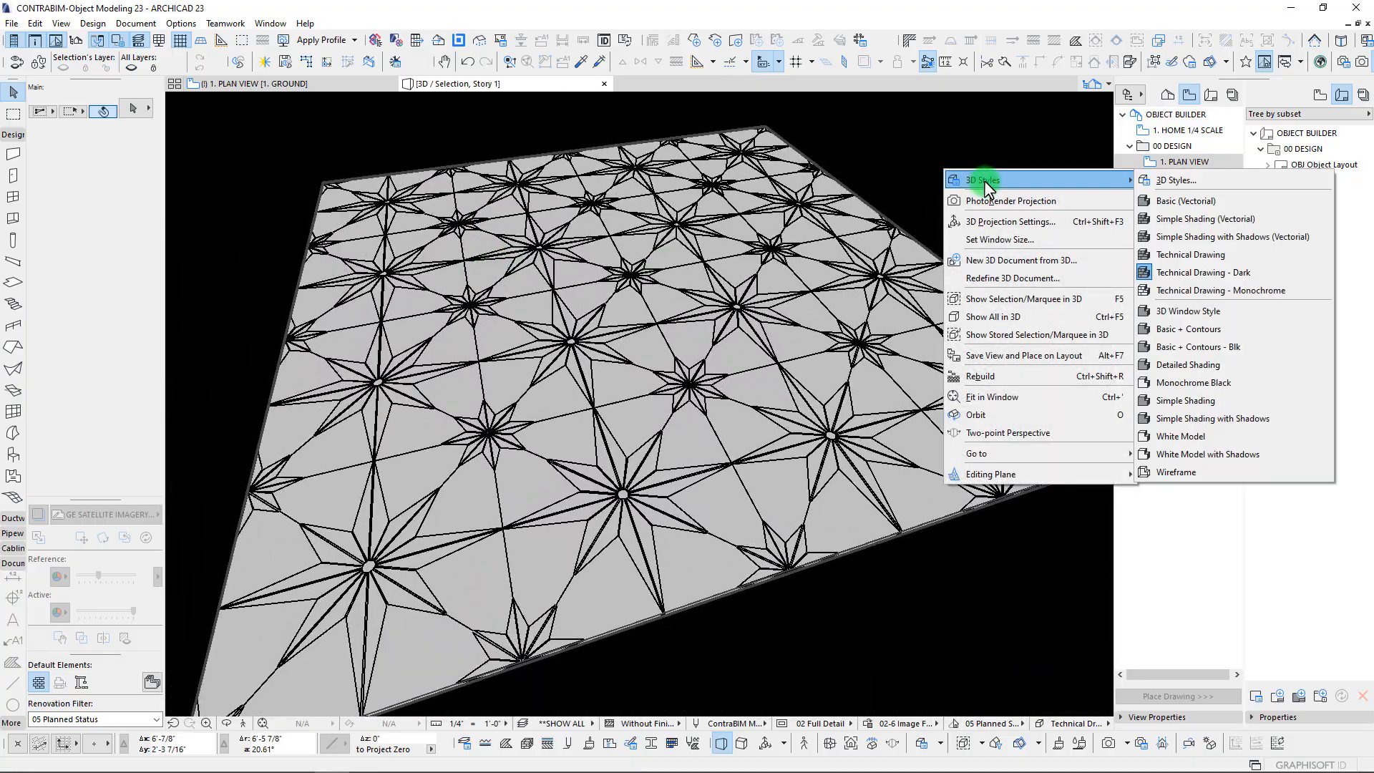
pyautogui.click(1181, 290)
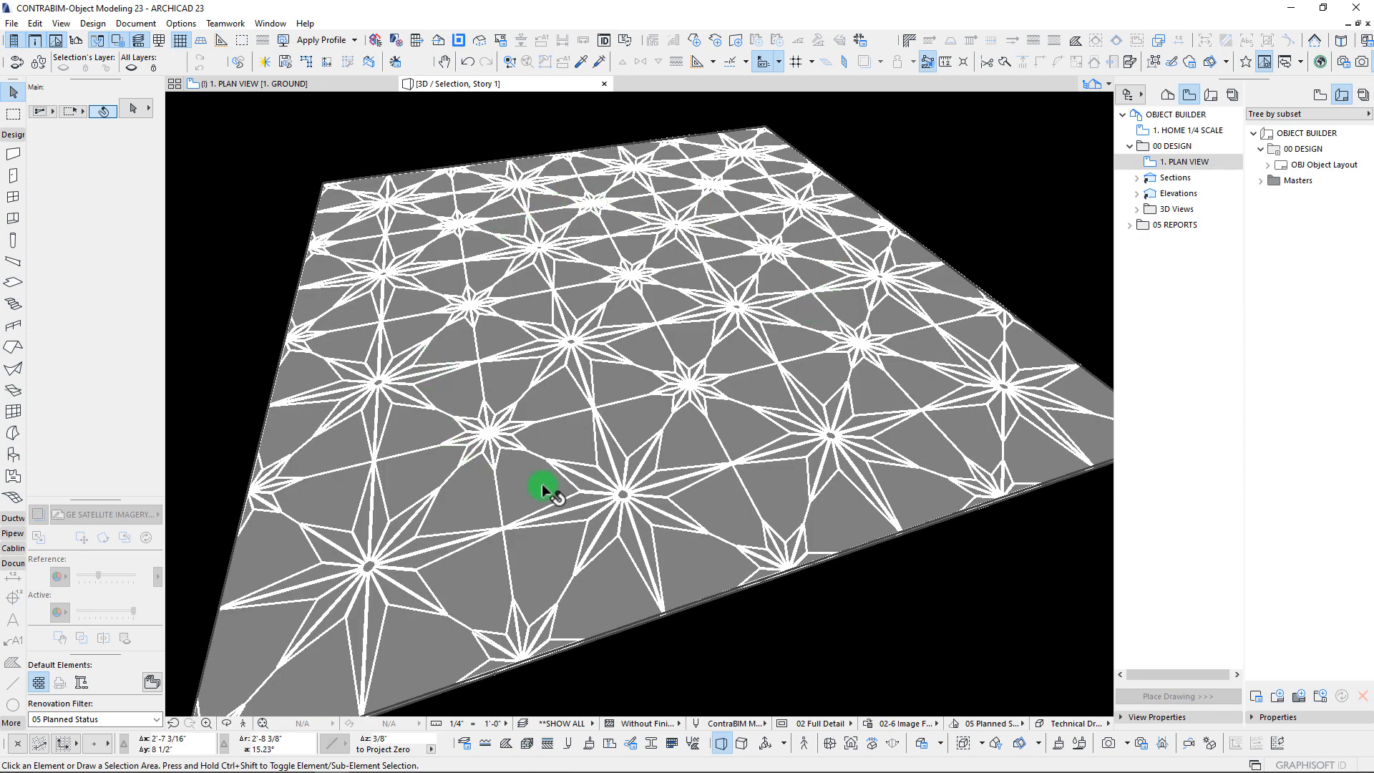
# Step: Change the contour colour of the Technical Drawing - Monochrome style to bright pink
pyautogui.rightClick(458, 141)
pyautogui.moveTo(540, 143)
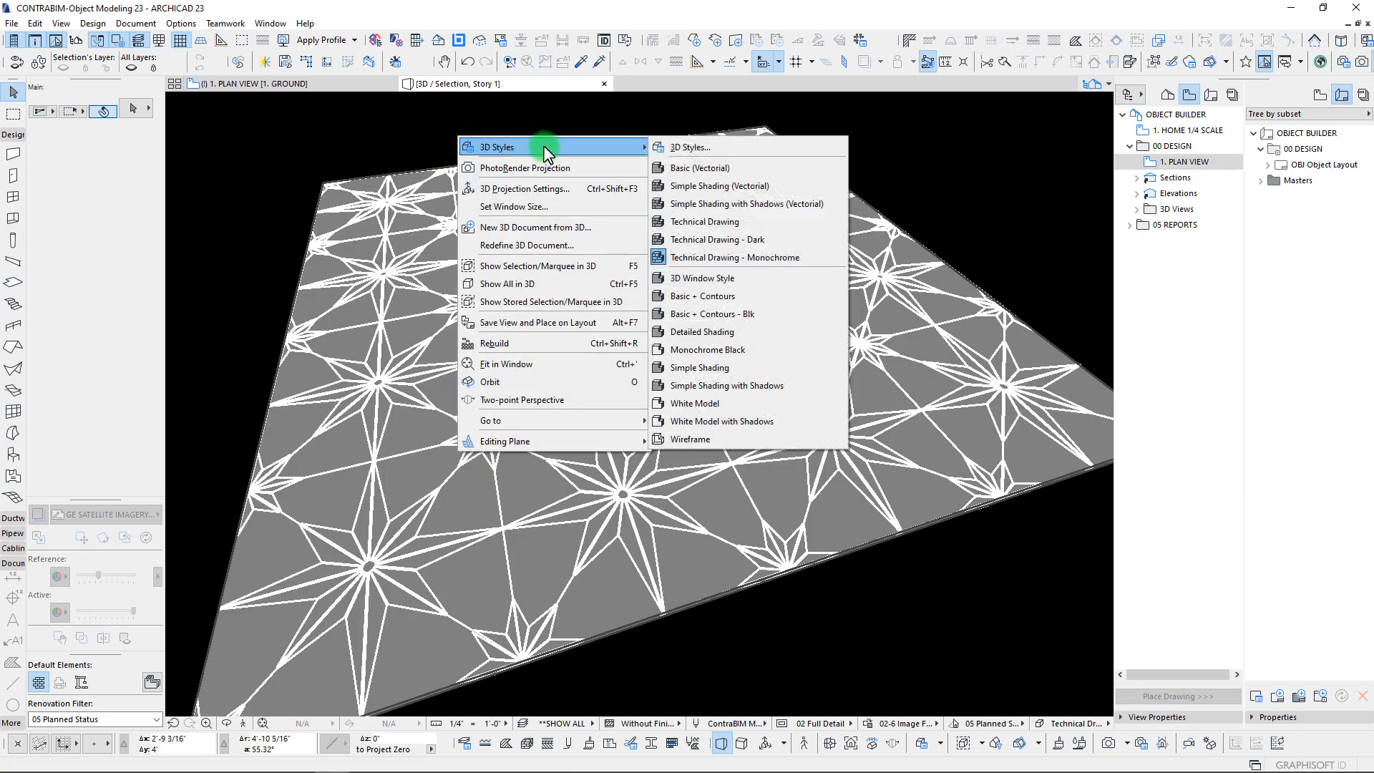
pyautogui.click(686, 148)
pyautogui.click(677, 178)
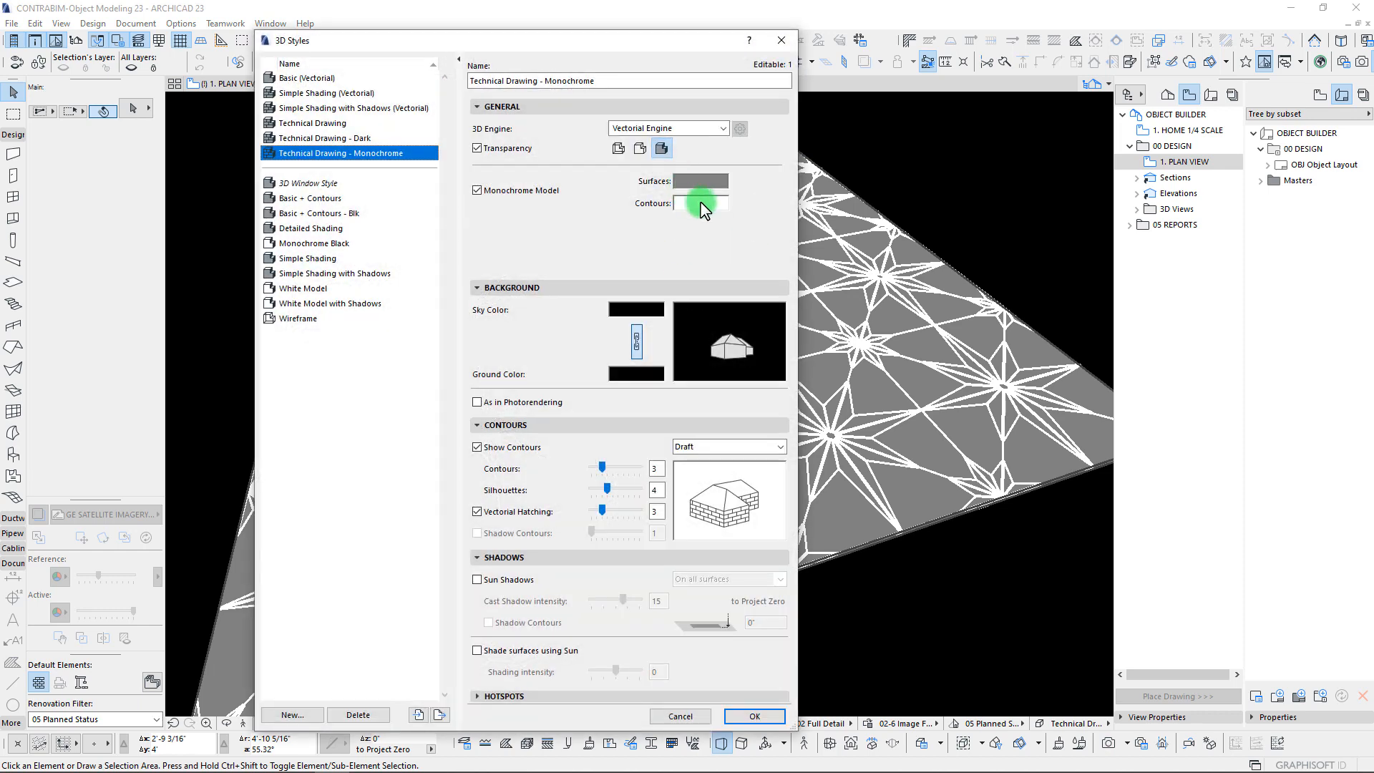
pyautogui.click(701, 203)
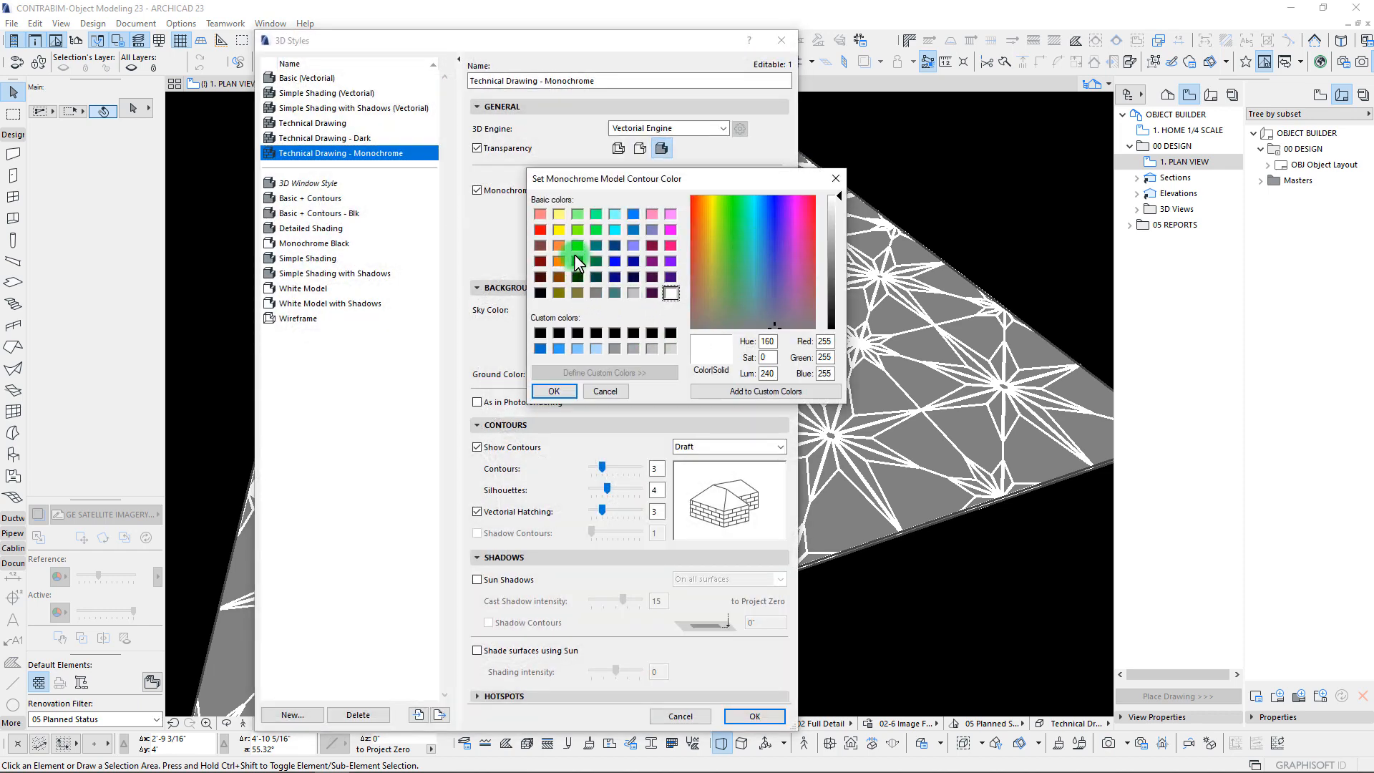
pyautogui.click(673, 246)
pyautogui.click(553, 391)
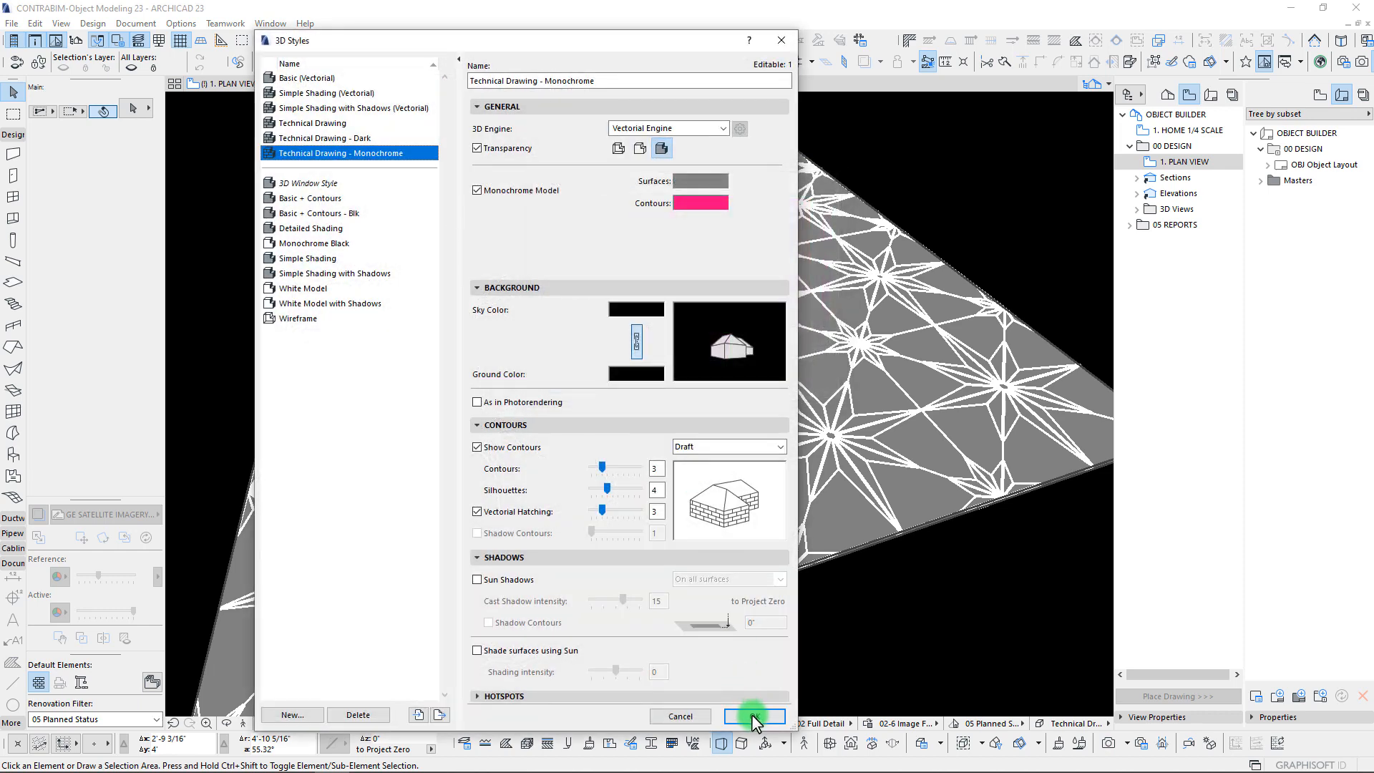
pyautogui.click(754, 715)
pyautogui.keyDown('shift'); pyautogui.moveTo(689, 465); pyautogui.dragTo(715, 309, button='middle'); pyautogui.keyUp('shift')
# Step: Set the contour colour of the Technical Drawing - Monochrome style back to white
pyautogui.rightClick(485, 127)
pyautogui.moveTo(538, 132)
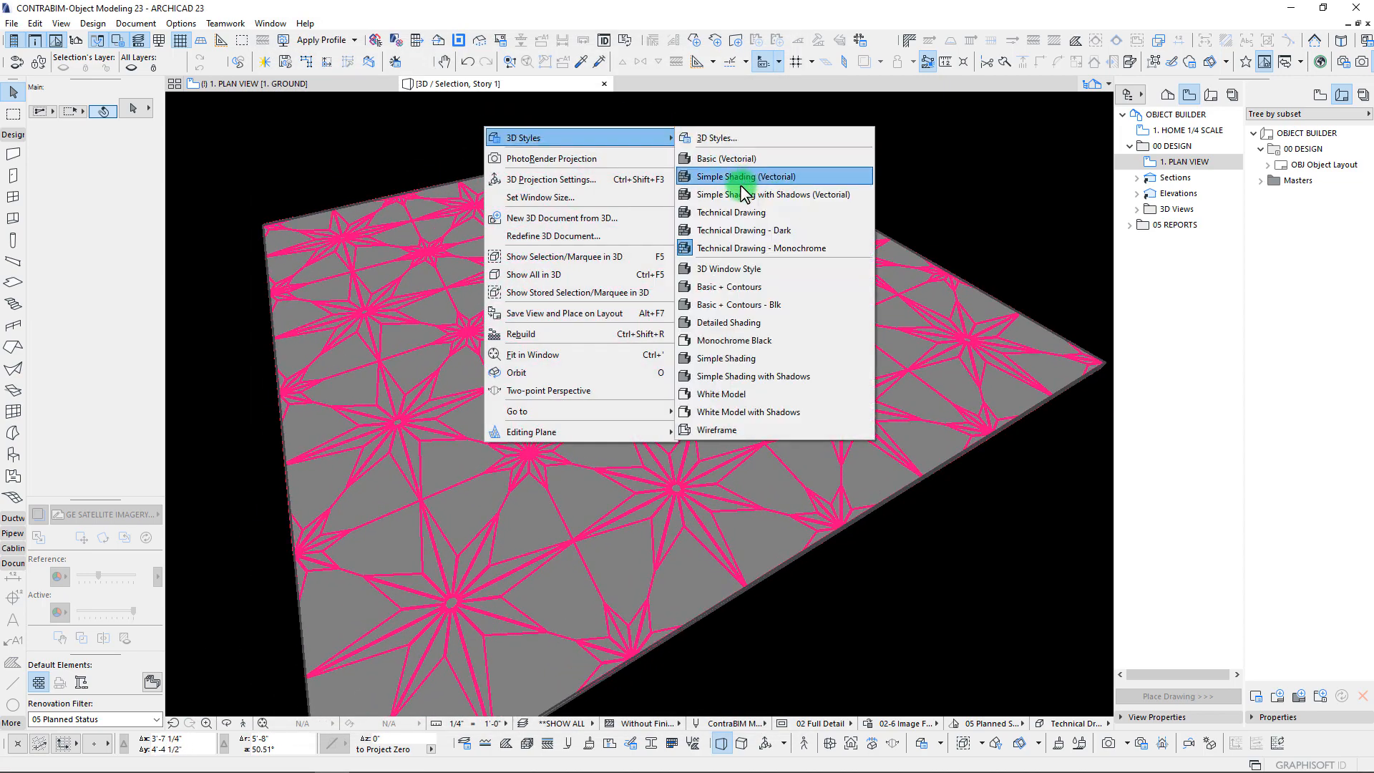
pyautogui.click(712, 136)
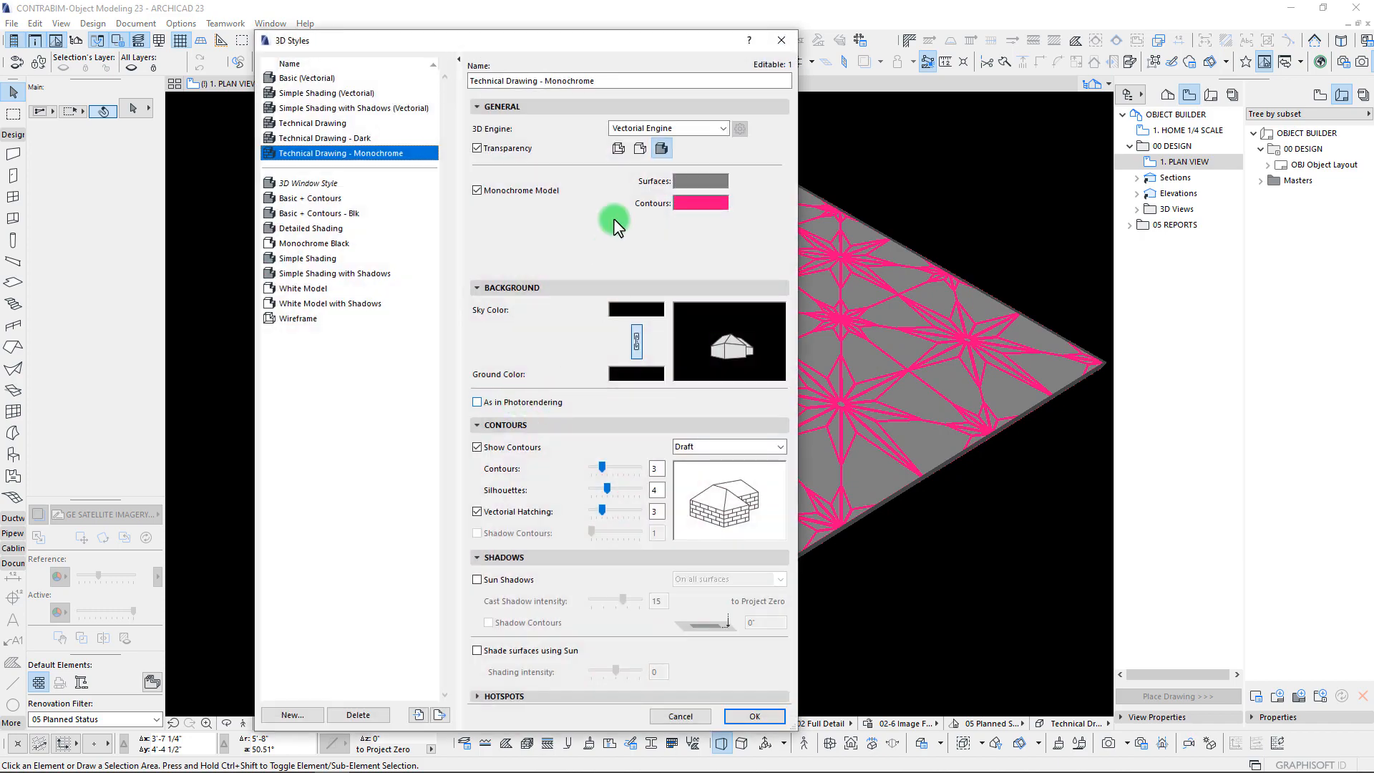
pyautogui.click(687, 206)
pyautogui.click(633, 334)
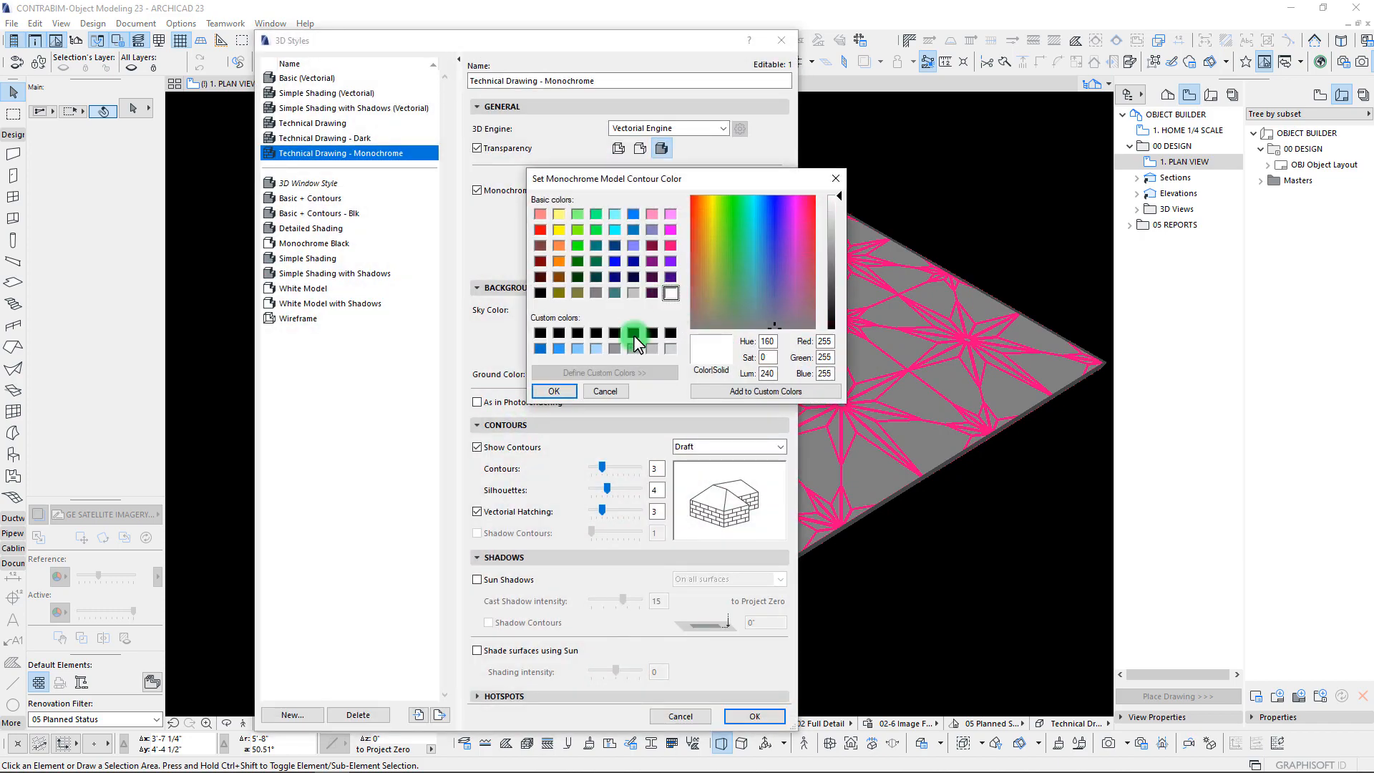
pyautogui.click(555, 391)
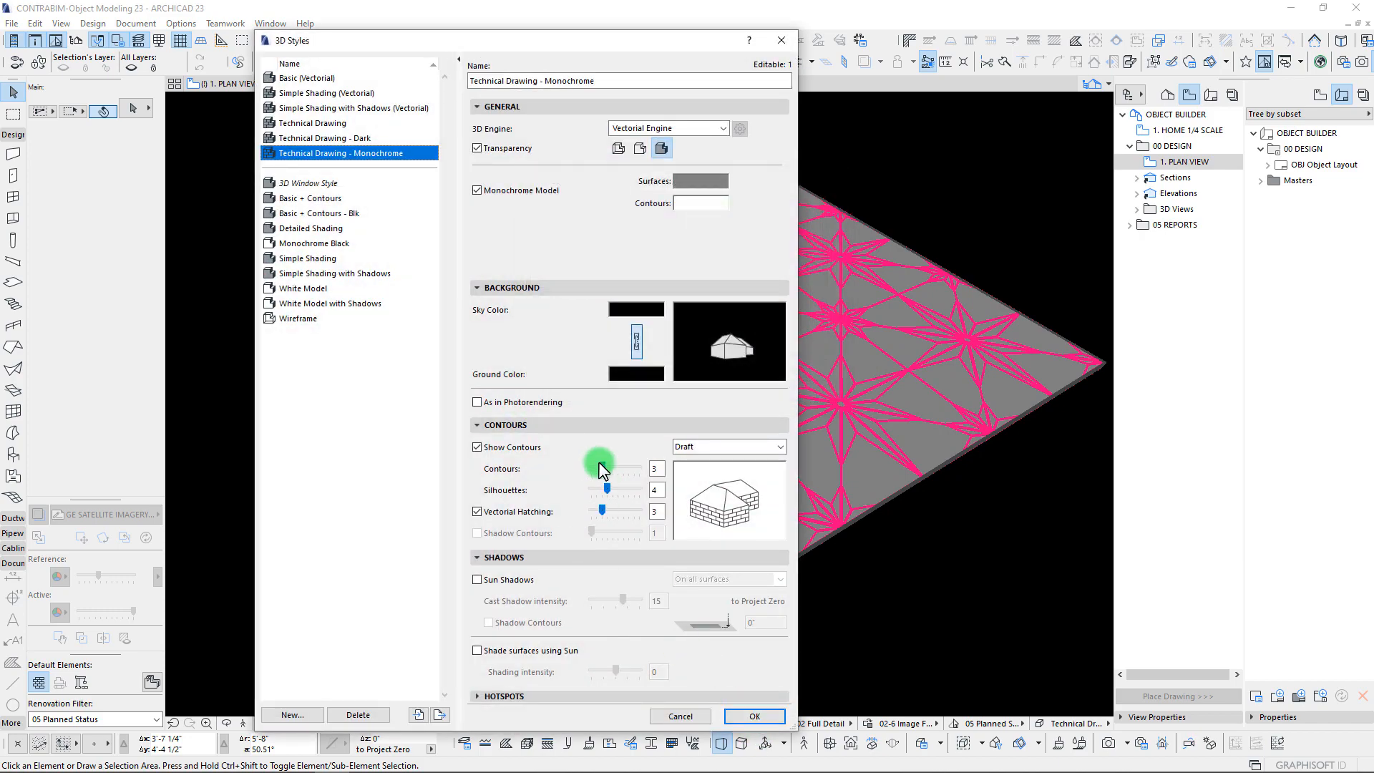
pyautogui.click(754, 716)
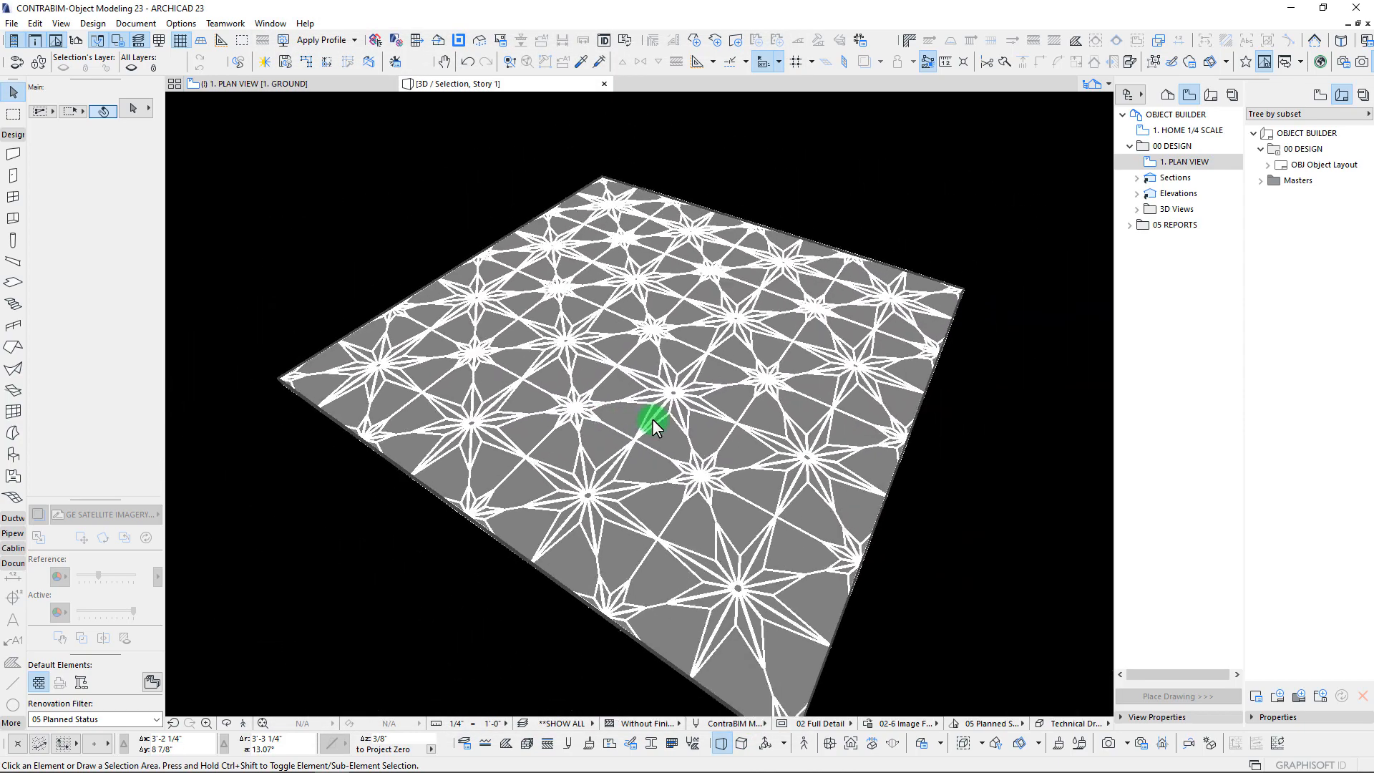
# Step: Return to the ground floor plan view and deselect the tile slab
pyautogui.moveTo(629, 342); pyautogui.dragTo(636, 344, button='middle')
pyautogui.press('F2')
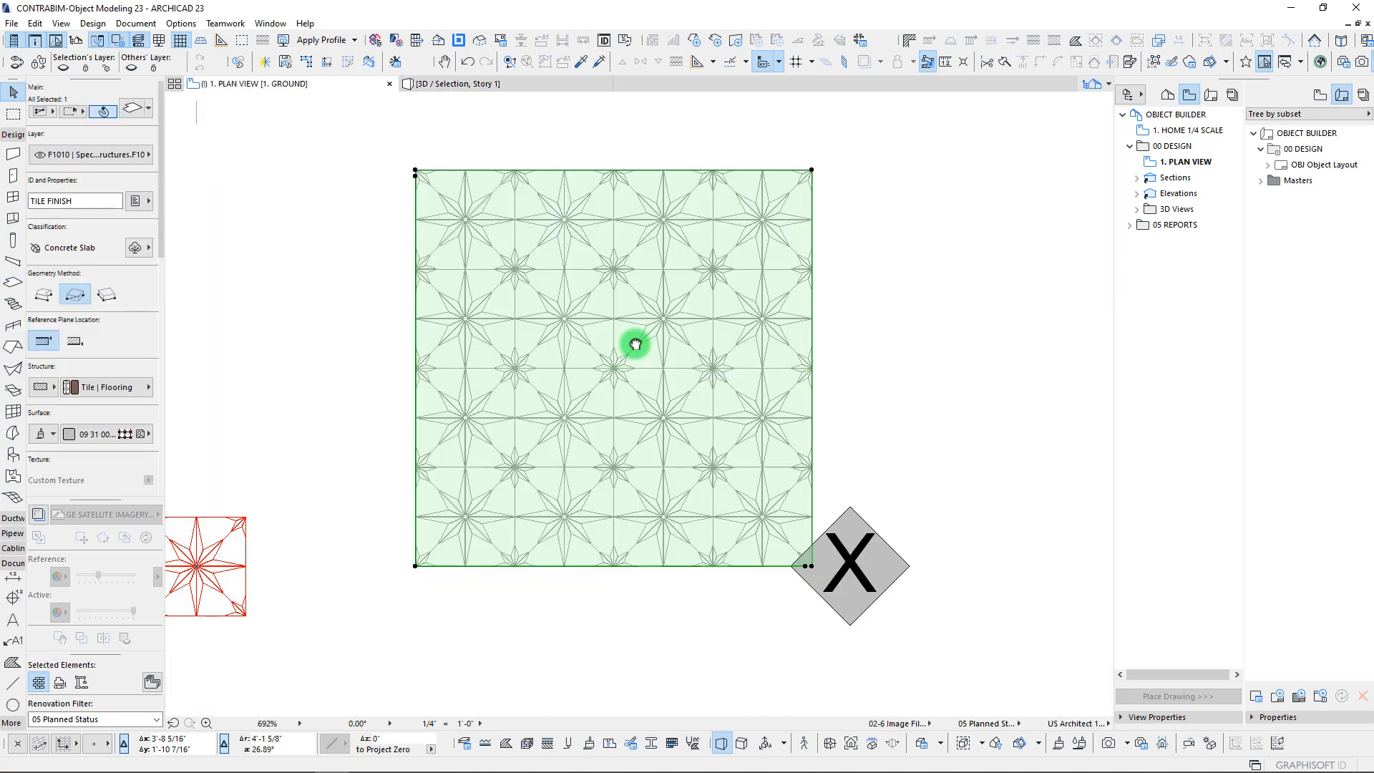
pyautogui.press('Escape')
pyautogui.moveTo(527, 351); pyautogui.dragTo(514, 367, button='middle')
pyautogui.scroll(1, 513, 367)
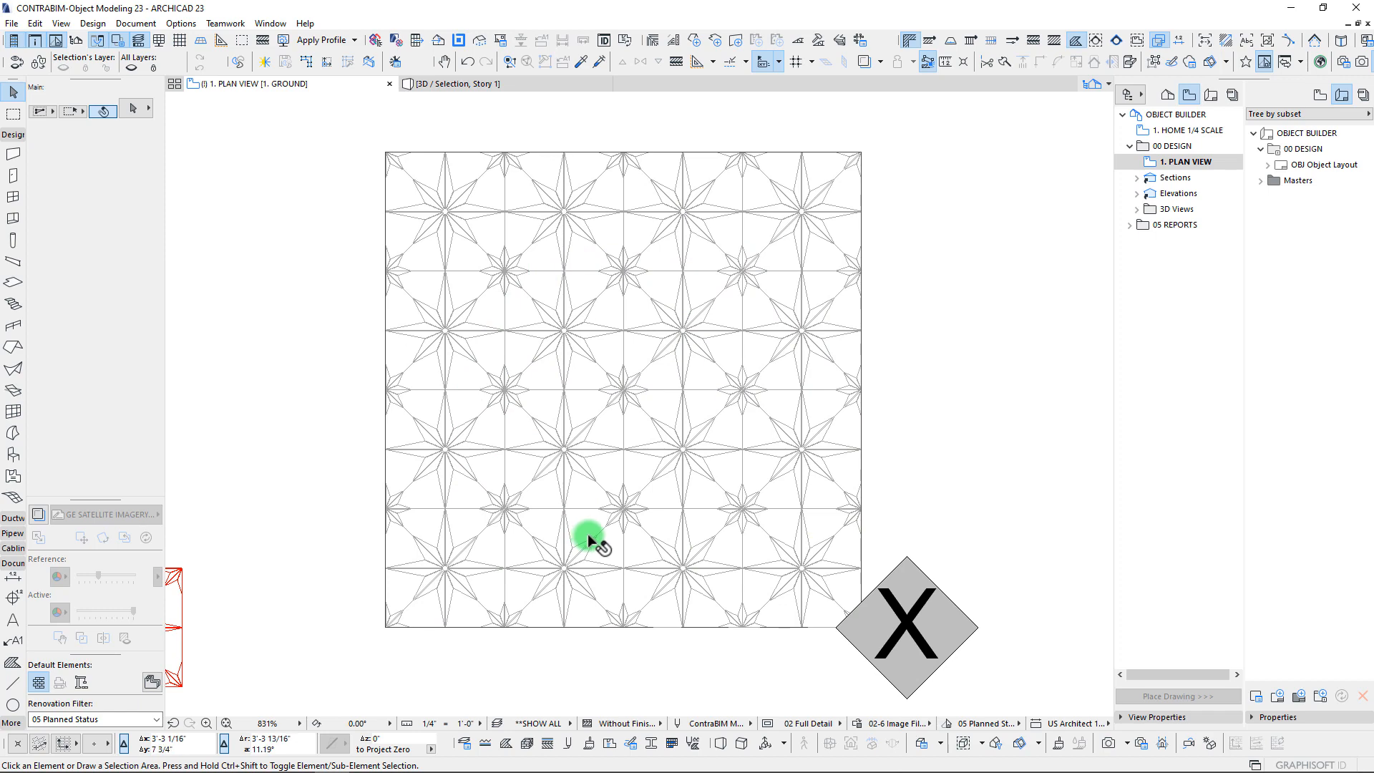
pyautogui.moveTo(572, 421)
pyautogui.mouseDown(button='middle')
pyautogui.moveTo(564, 436)
pyautogui.moveTo(575, 420)
pyautogui.mouseUp(button='middle')
pyautogui.scroll(1, 582, 402)
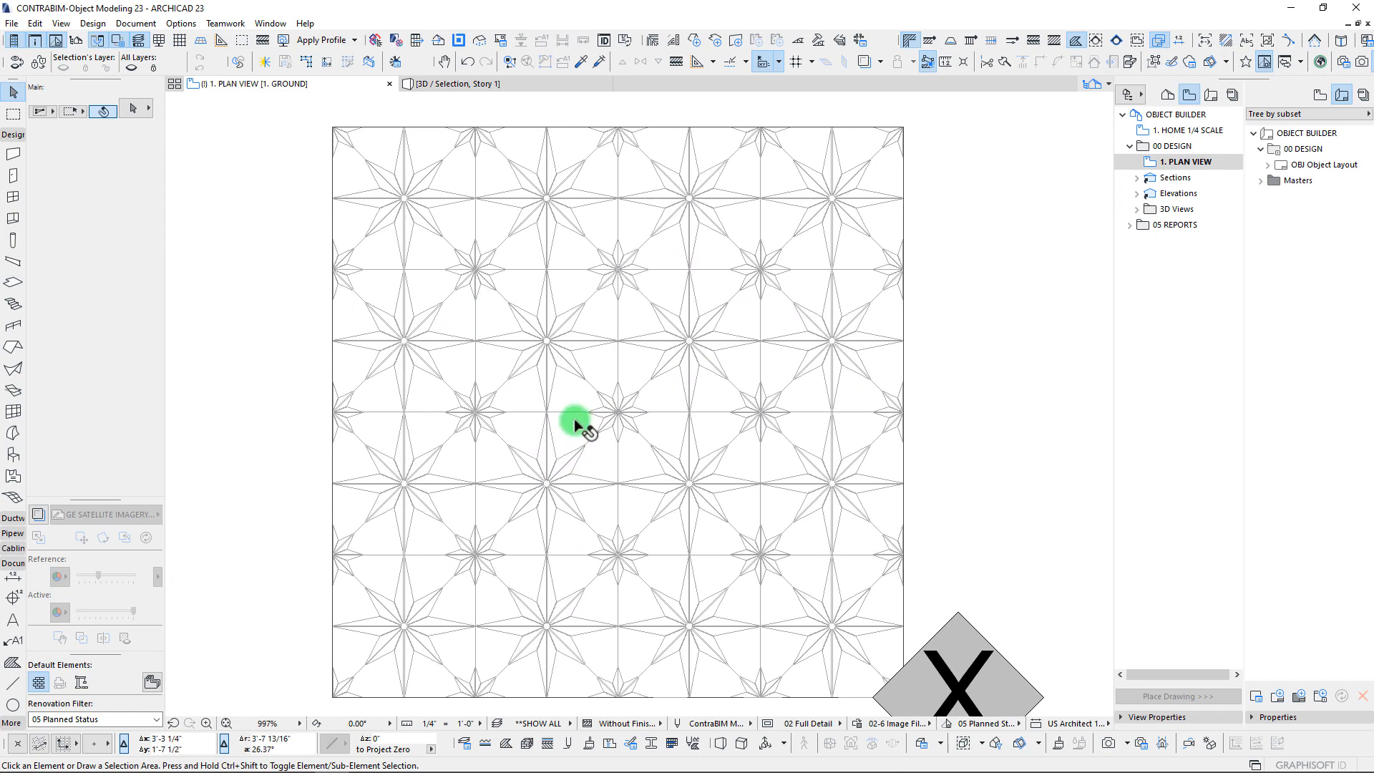
# Step: Create a new image fill named "09 31 | Star Tile Image"
pyautogui.click(507, 745)
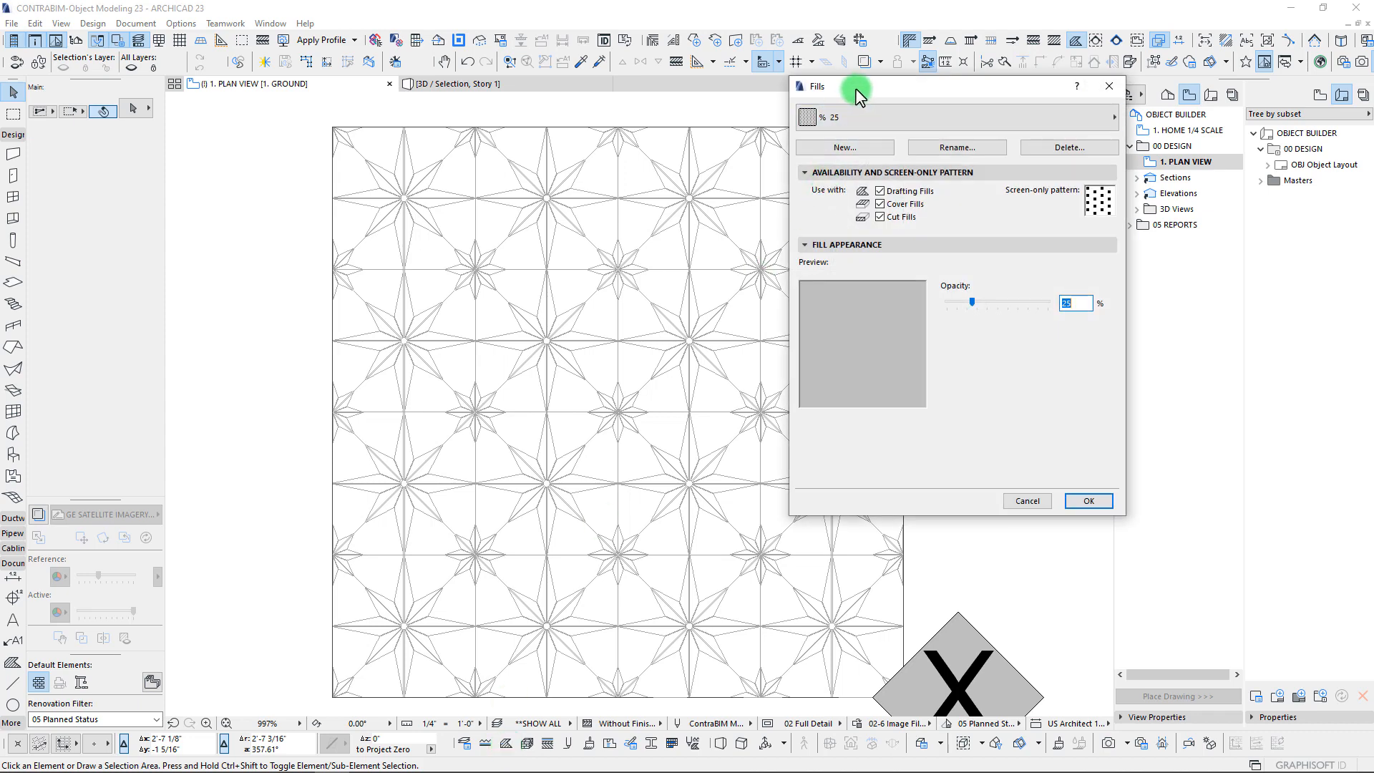
pyautogui.moveTo(856, 87); pyautogui.dragTo(358, 133)
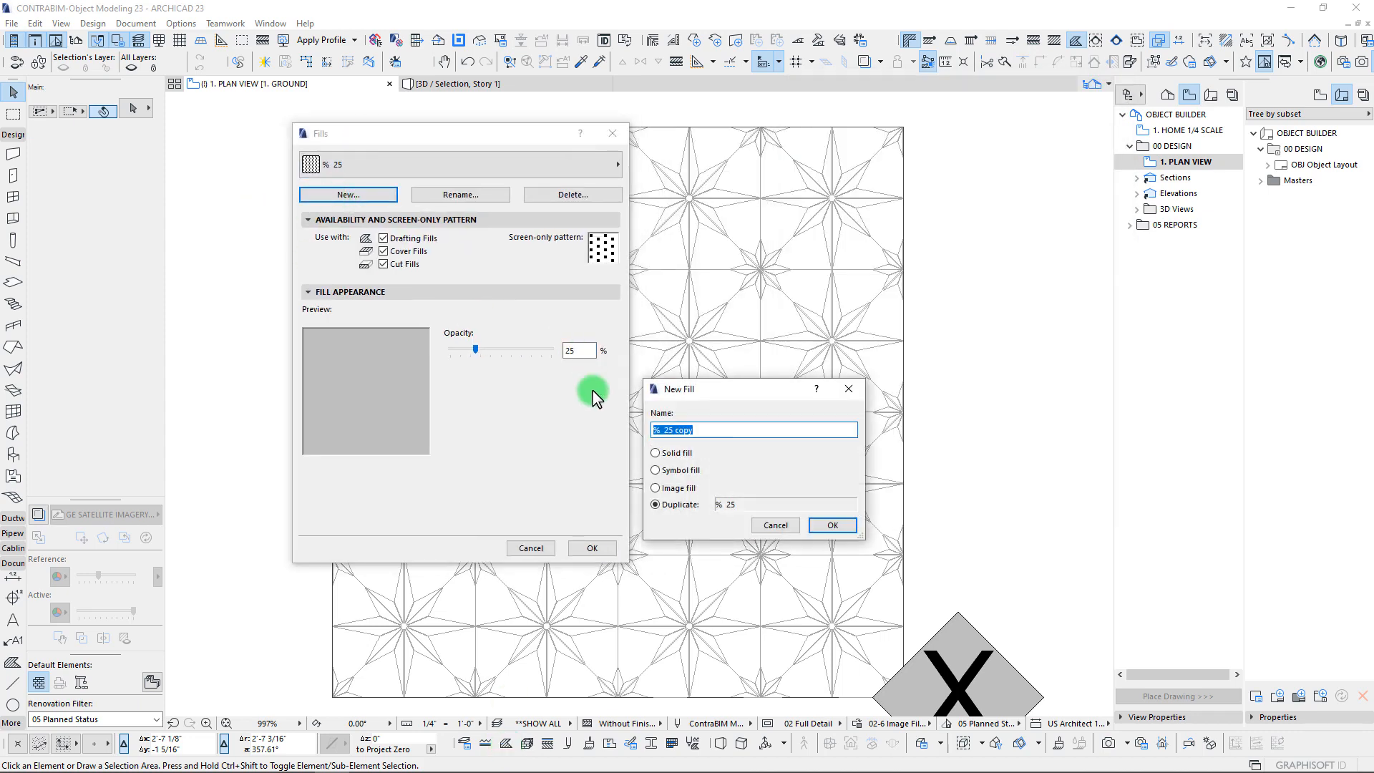
pyautogui.click(655, 488)
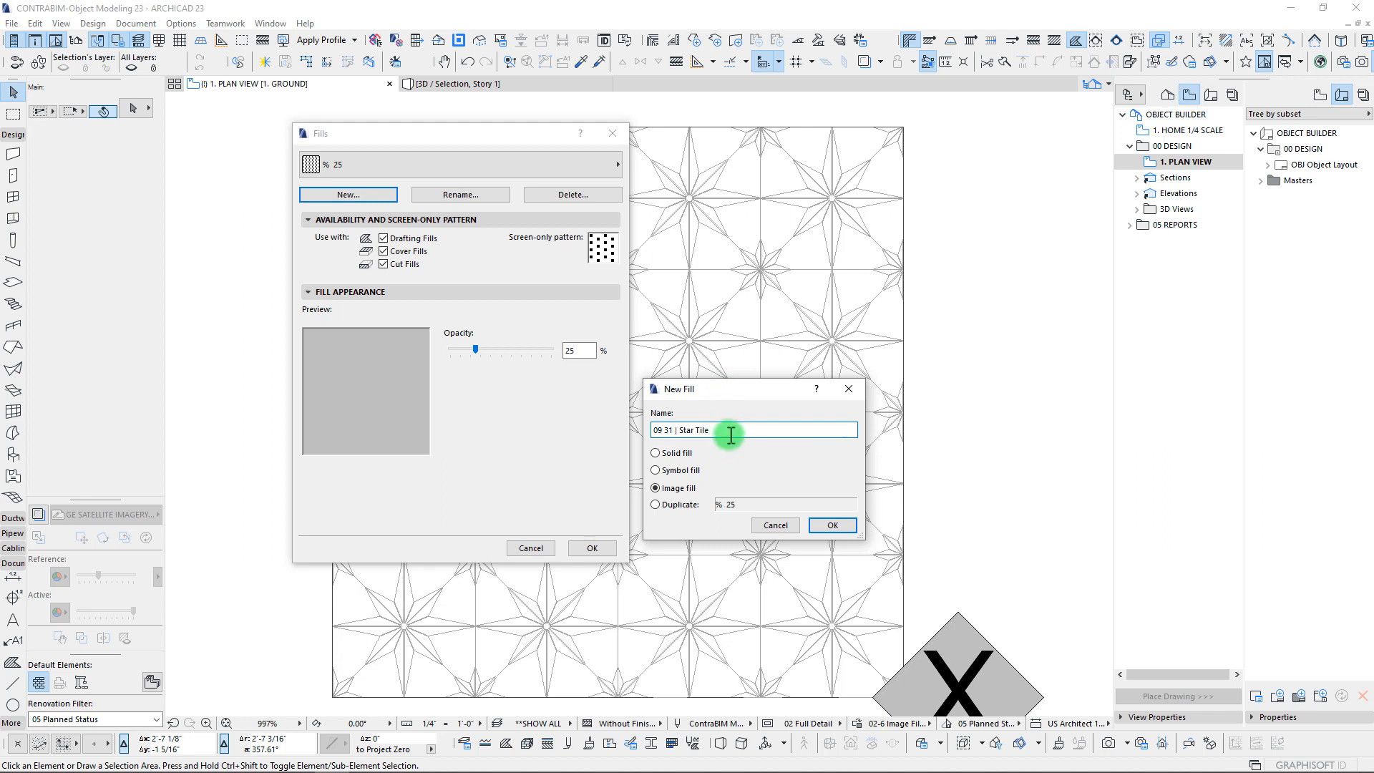
pyautogui.click(816, 524)
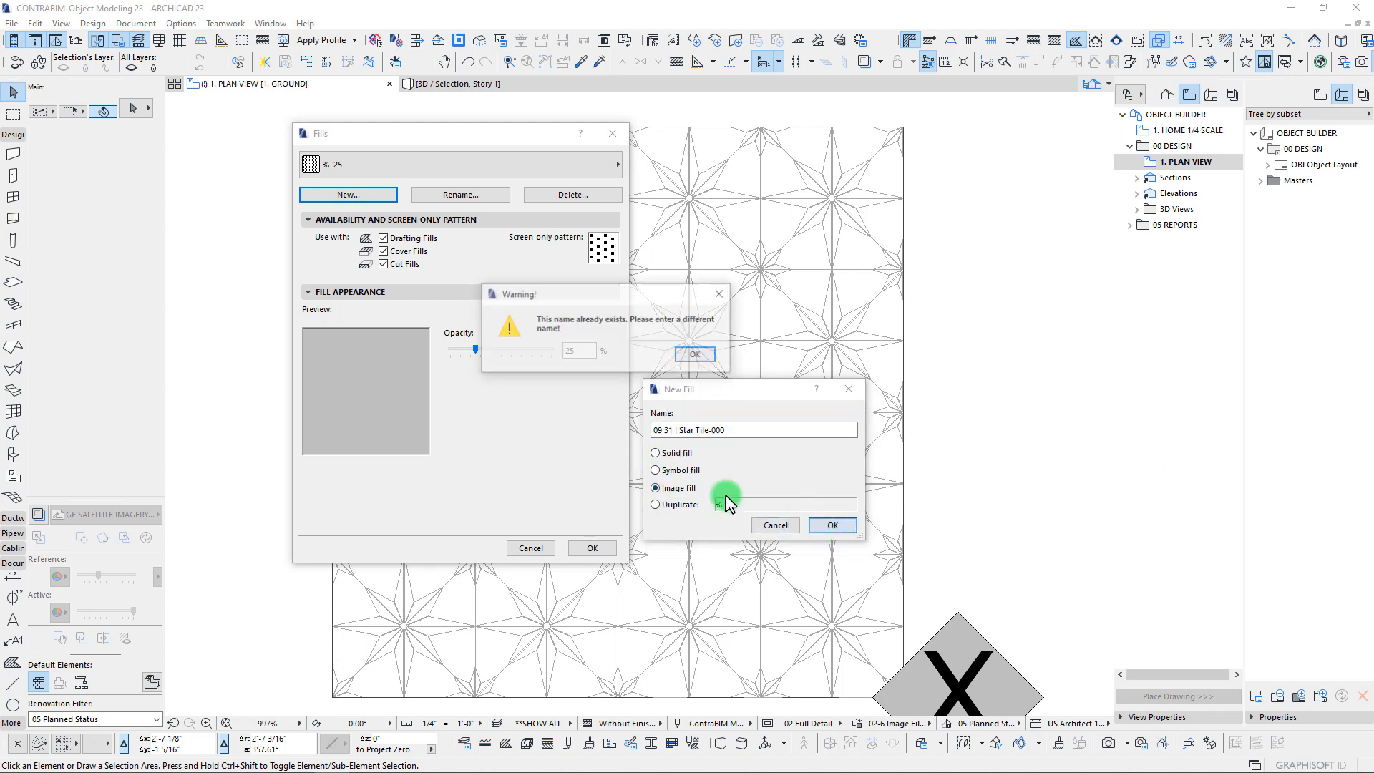
pyautogui.click(782, 356)
pyautogui.write('-000')
pyautogui.click(737, 430)
pyautogui.moveTo(736, 430); pyautogui.dragTo(714, 437)
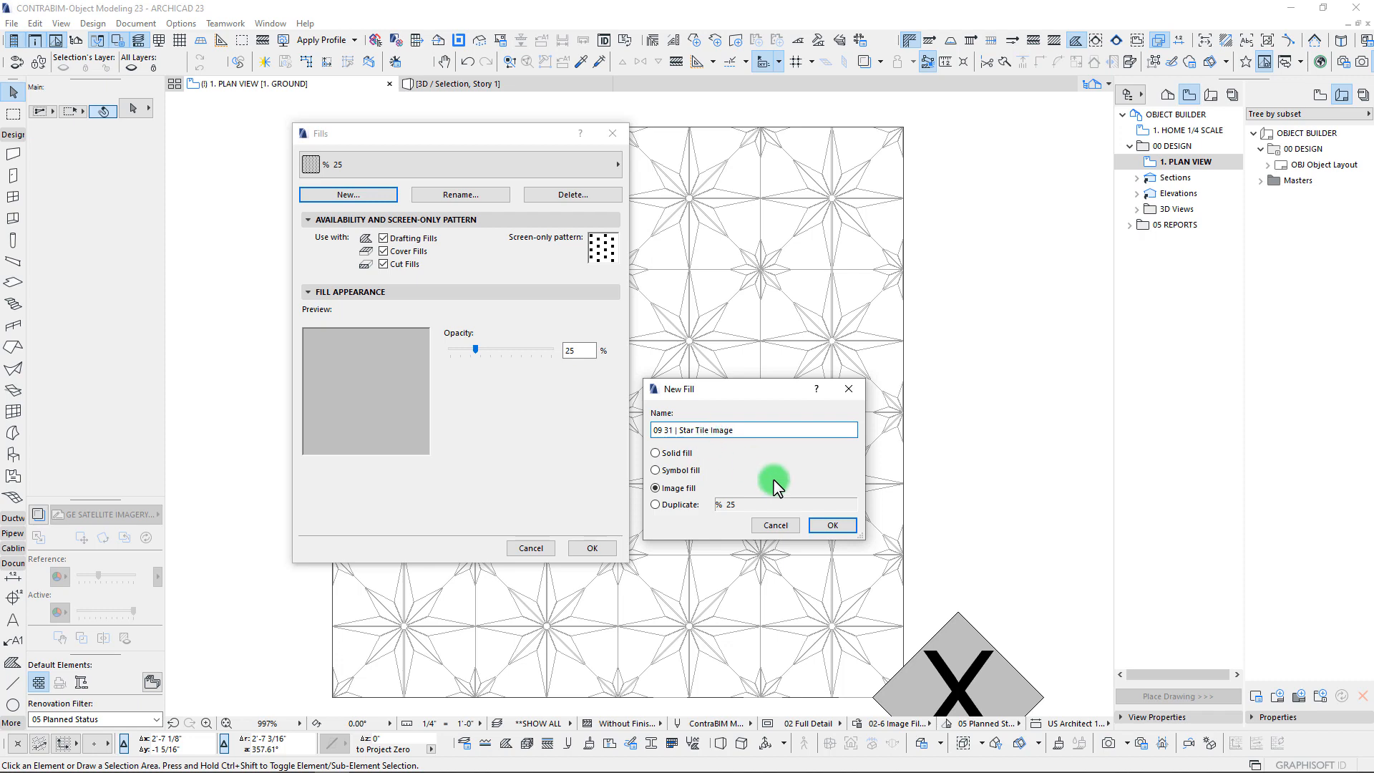
pyautogui.click(830, 526)
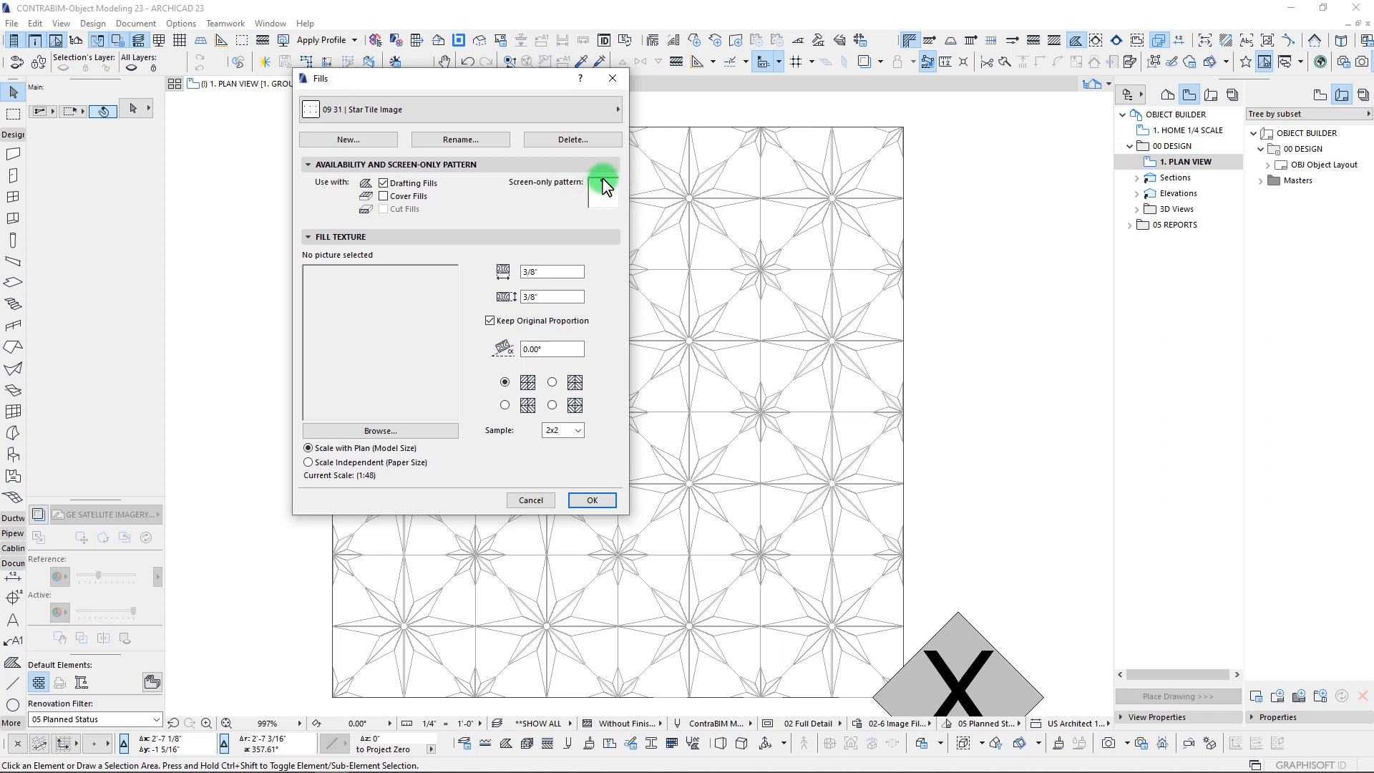
# Step: Draw a screen-only pattern for the Star Tile Image fill, with a central cross and dots towards the corners
pyautogui.moveTo(603, 185)
pyautogui.mouseDown()
pyautogui.moveTo(604, 211)
pyautogui.moveTo(616, 195)
pyautogui.mouseUp()
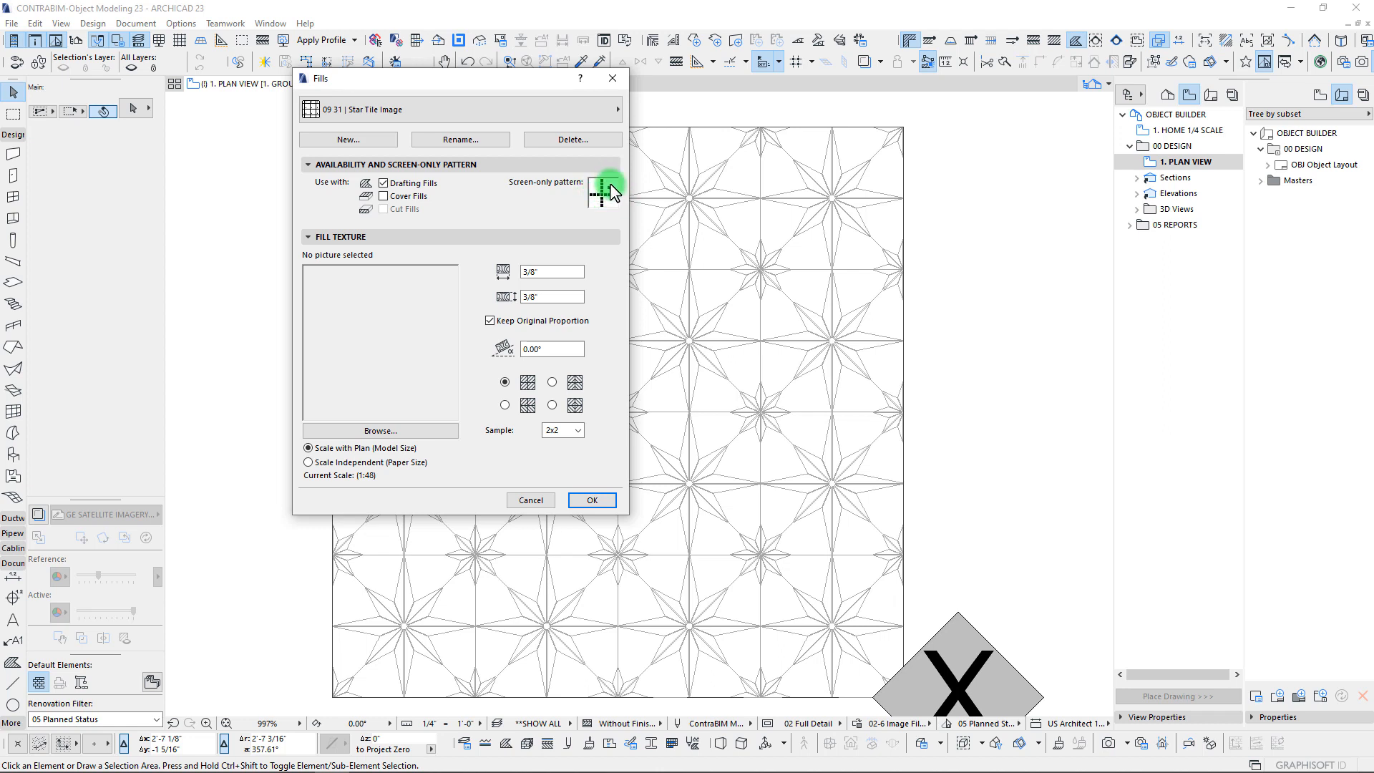
pyautogui.click(612, 185)
pyautogui.moveTo(594, 207); pyautogui.dragTo(597, 183)
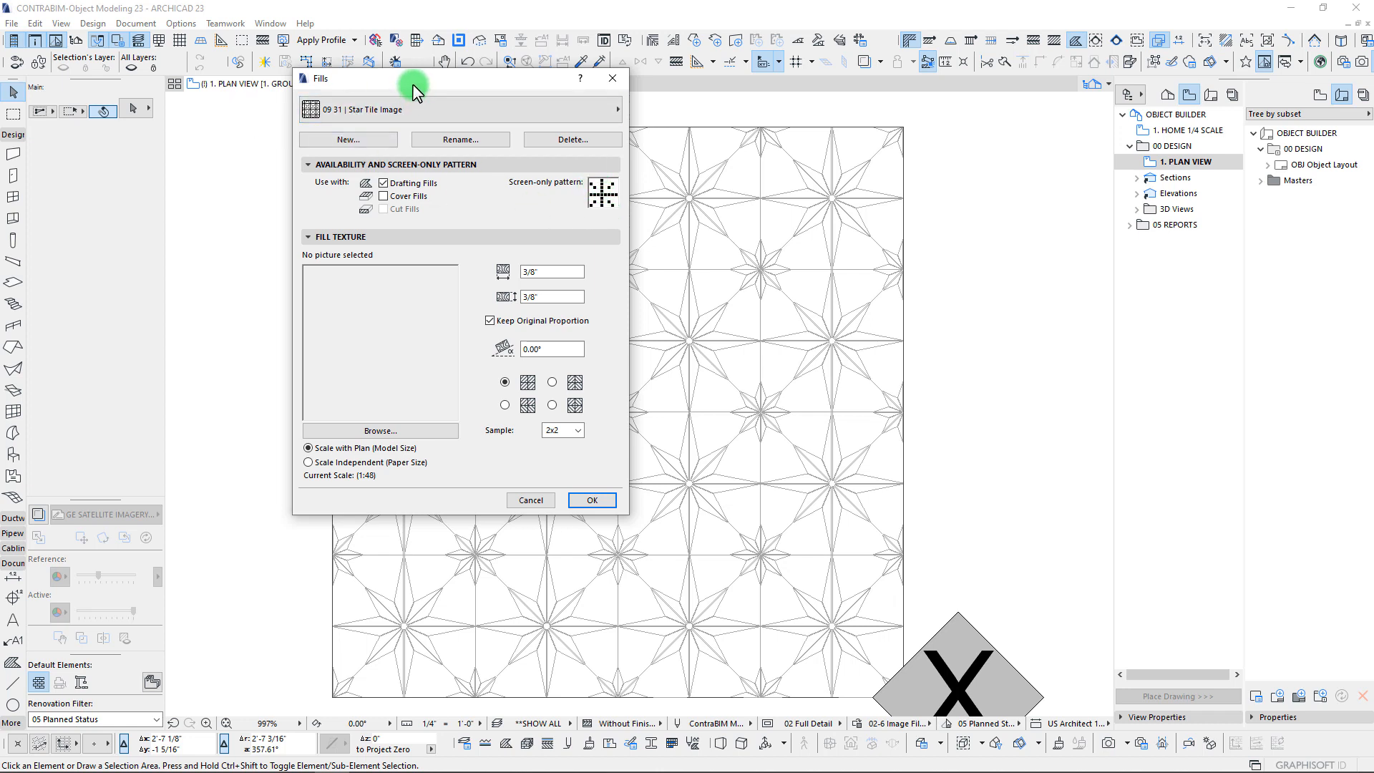
pyautogui.moveTo(412, 83); pyautogui.dragTo(404, 110)
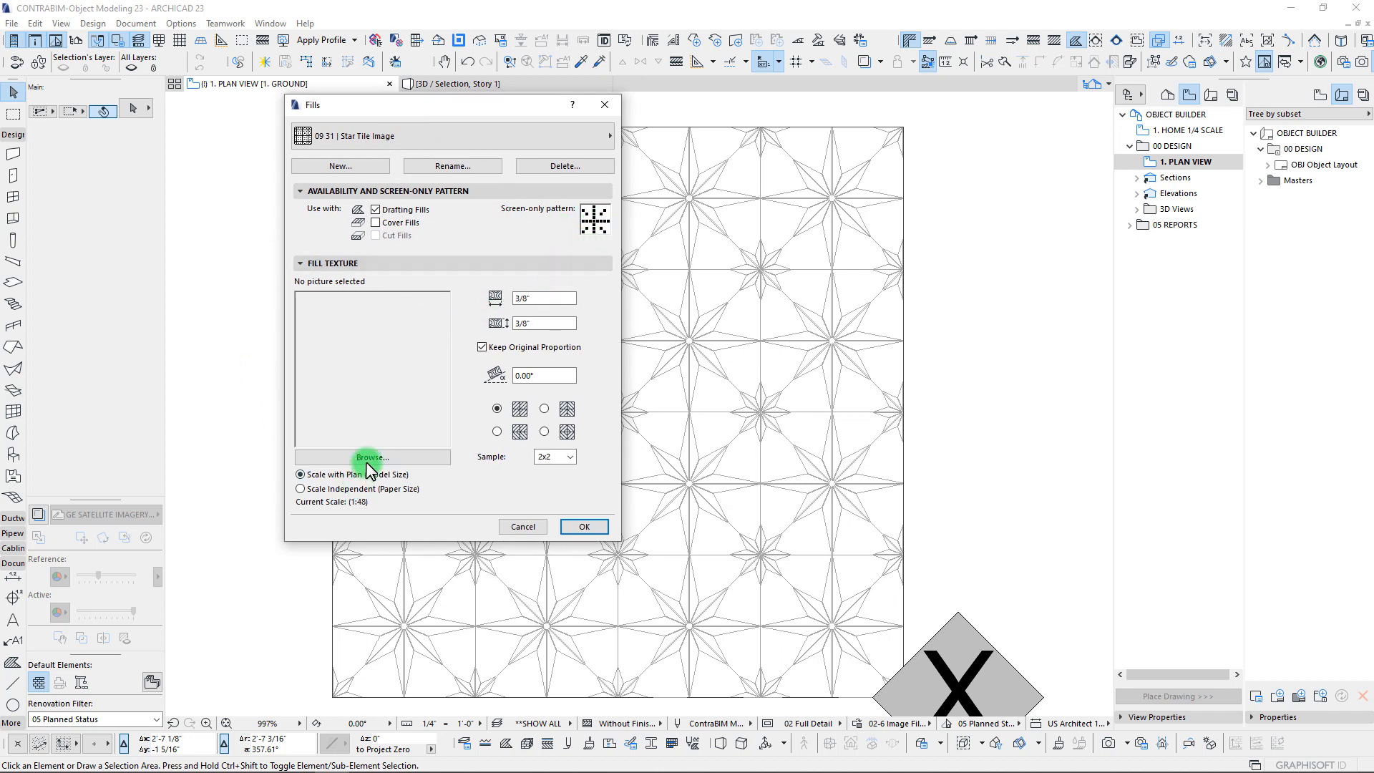
# Step: Load Tile-Star-1.png from the Blog - Custom Tile Material & Fill library as the fill's texture
pyautogui.click(393, 458)
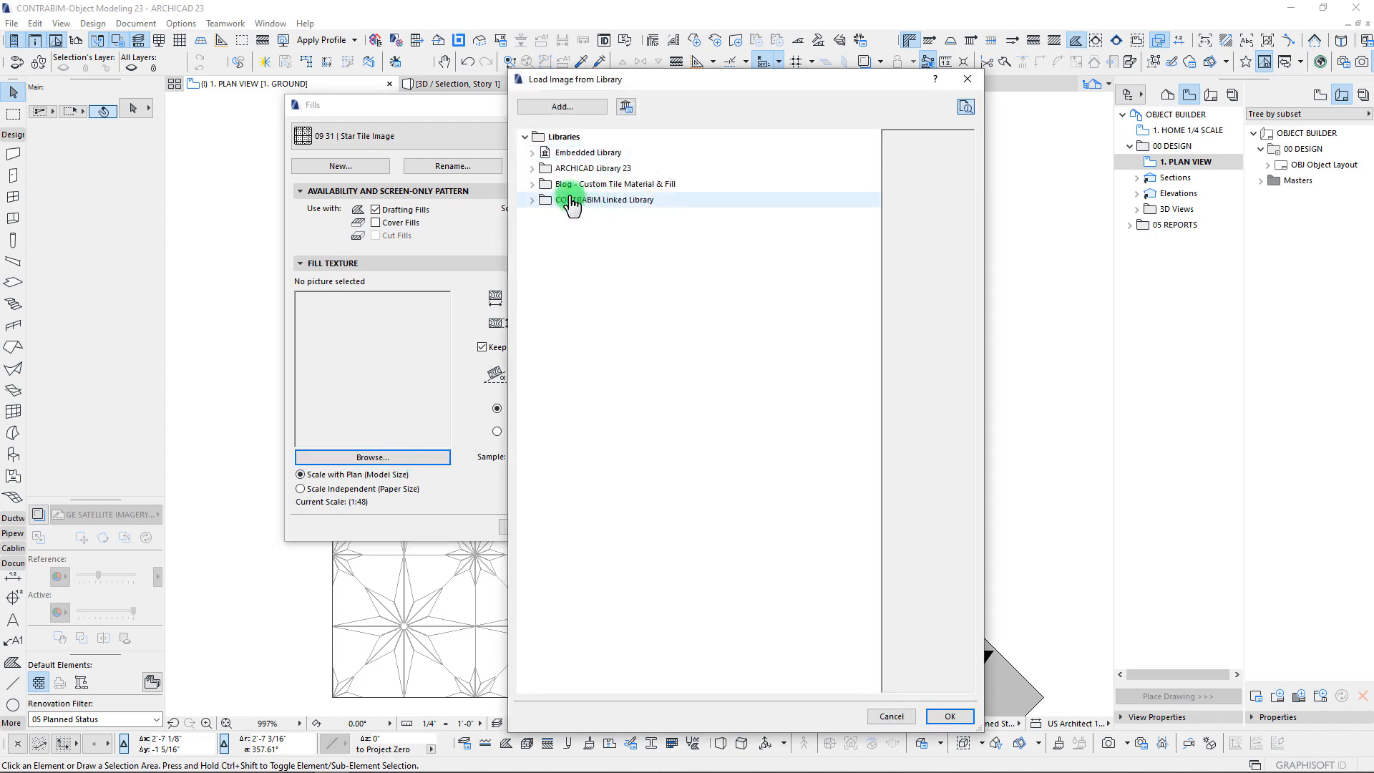
pyautogui.click(532, 184)
pyautogui.click(563, 201)
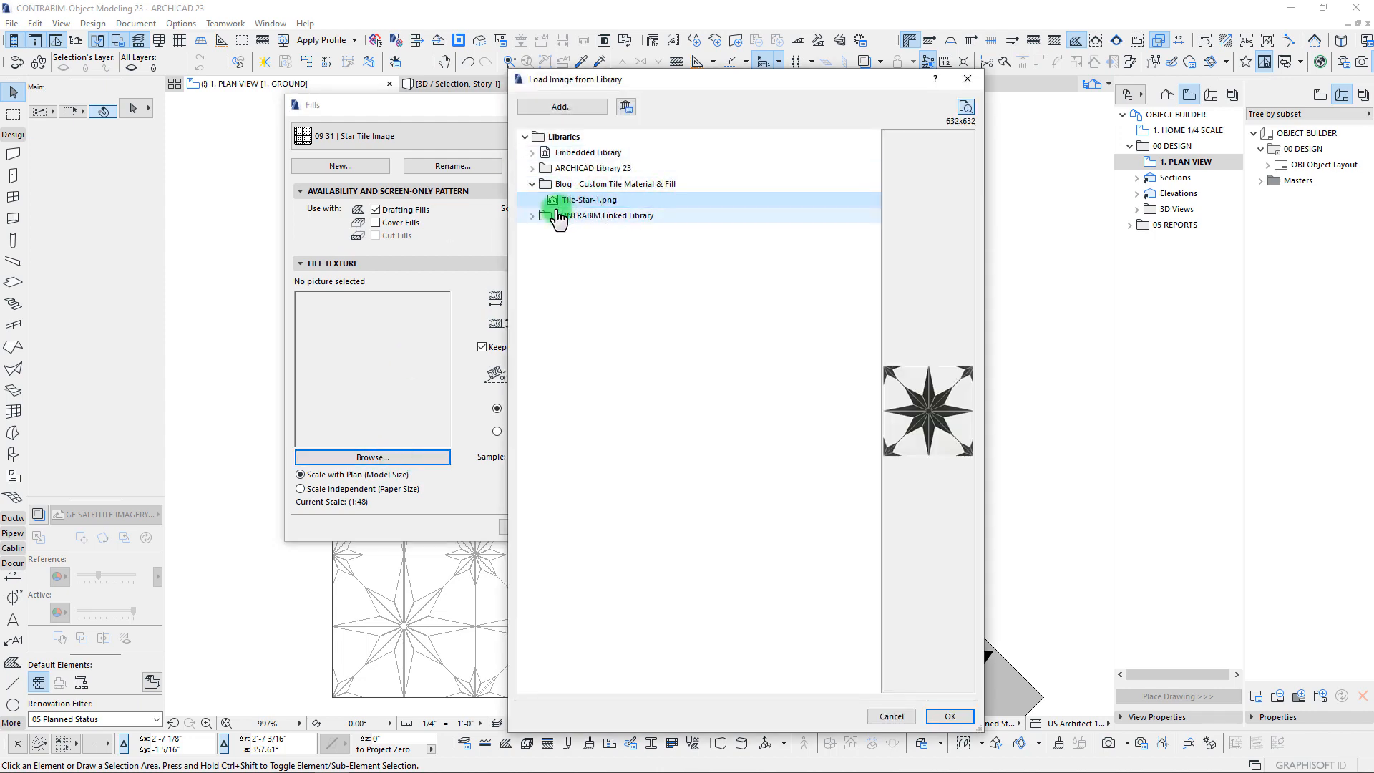
pyautogui.click(949, 716)
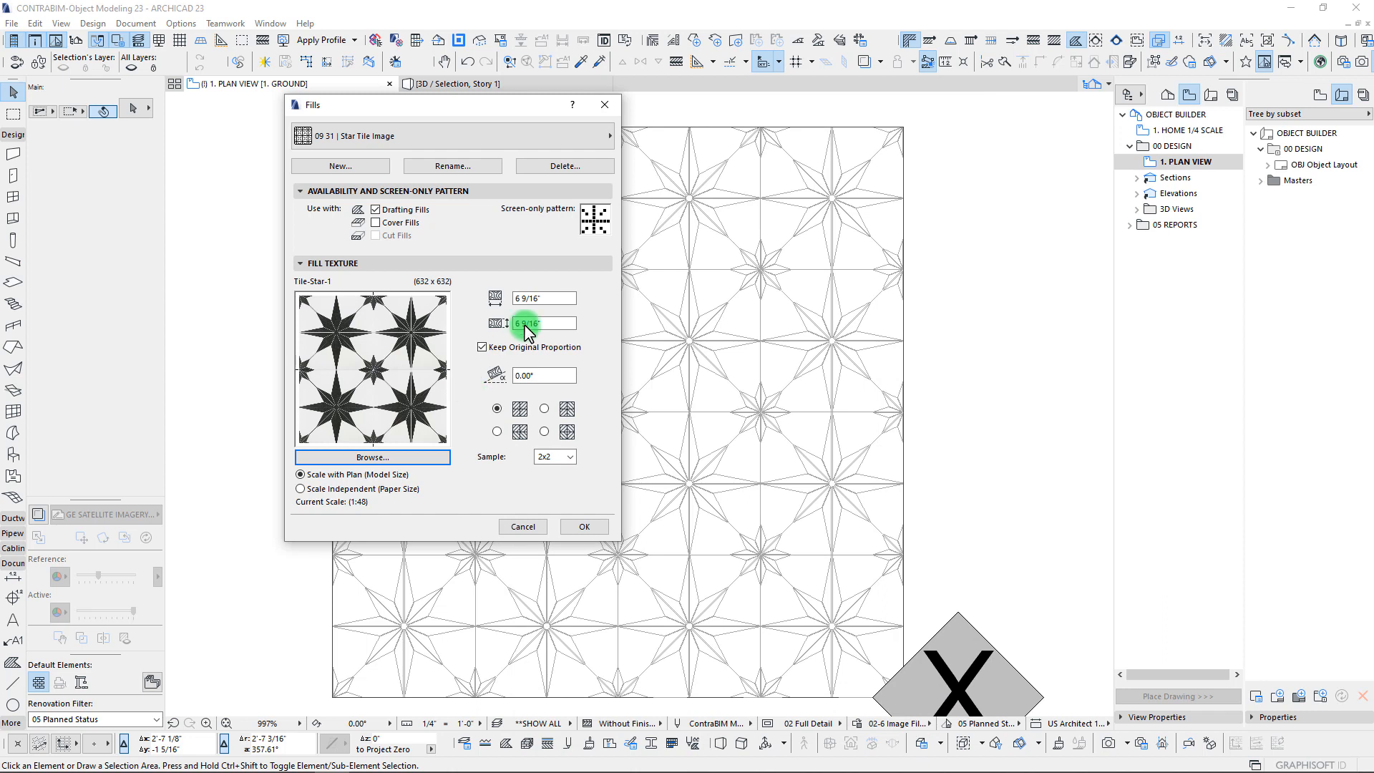
# Step: Set the fill's texture size to 10" by 10", make it available for cover fills, and save the fill
pyautogui.click(562, 299)
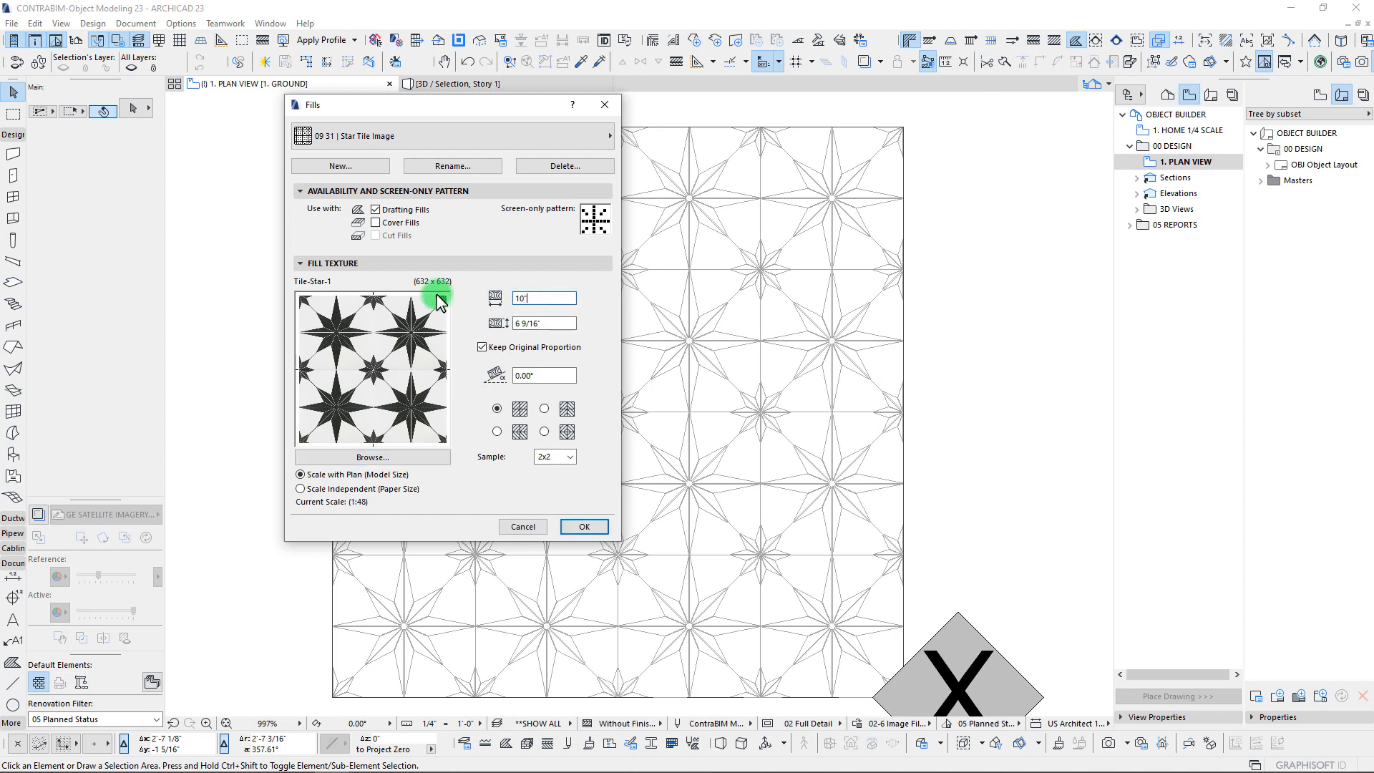
pyautogui.click(544, 323)
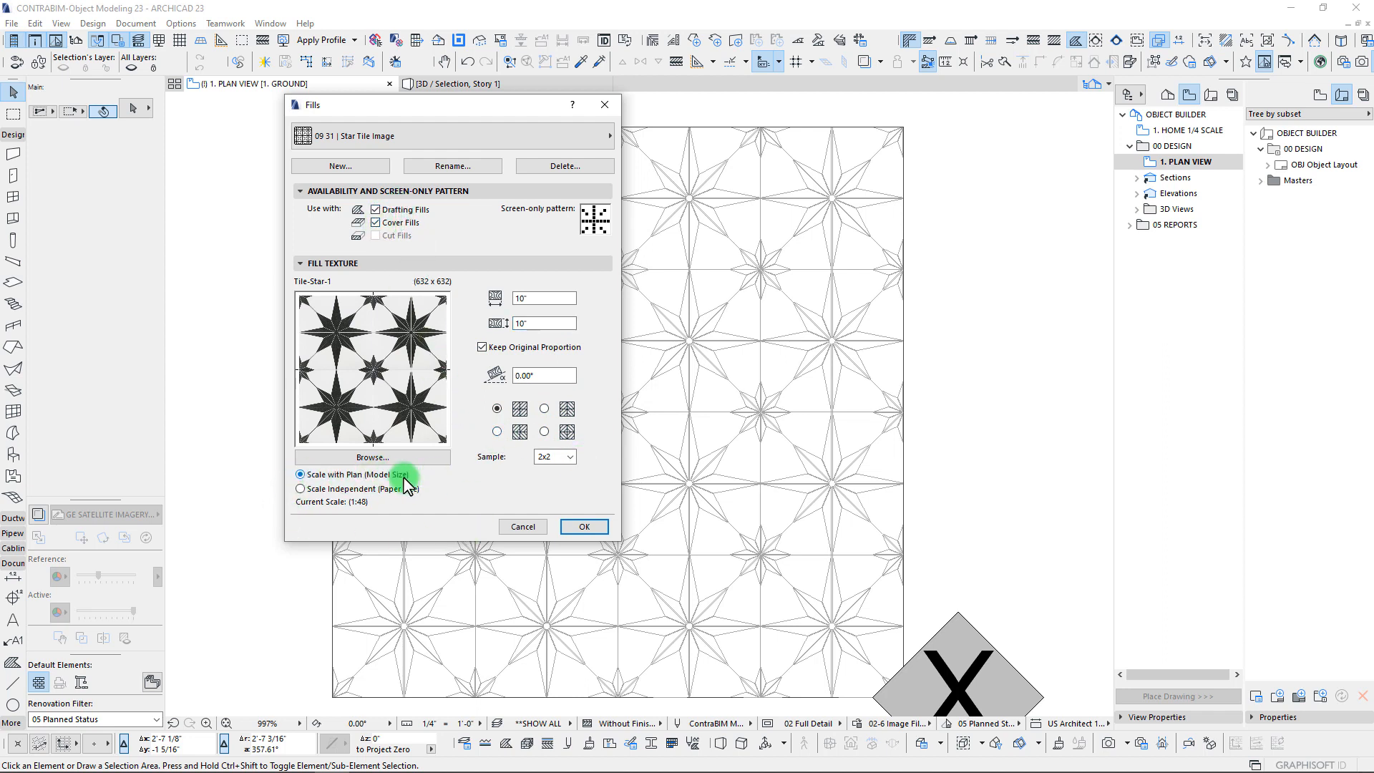
pyautogui.click(585, 528)
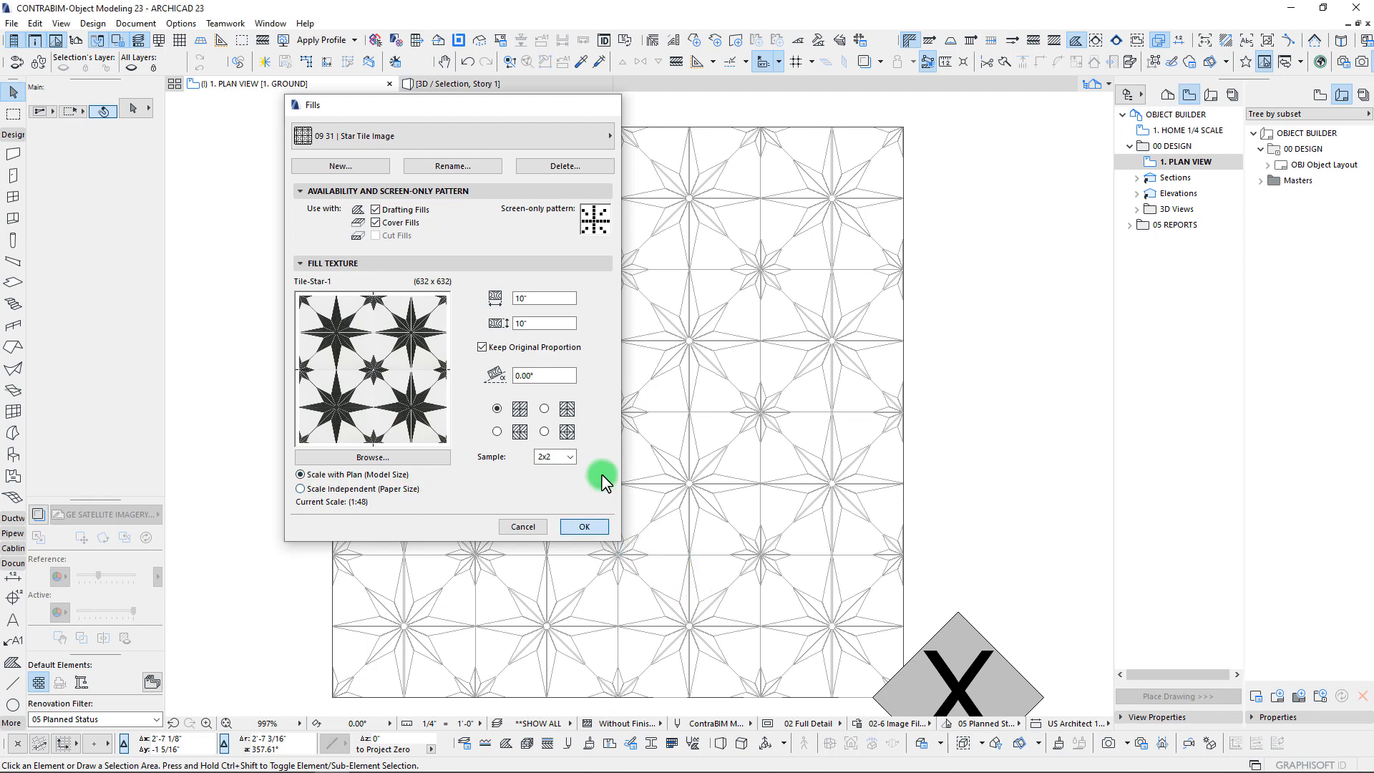
pyautogui.scroll(-3, 603, 315)
pyautogui.scroll(1, 497, 332)
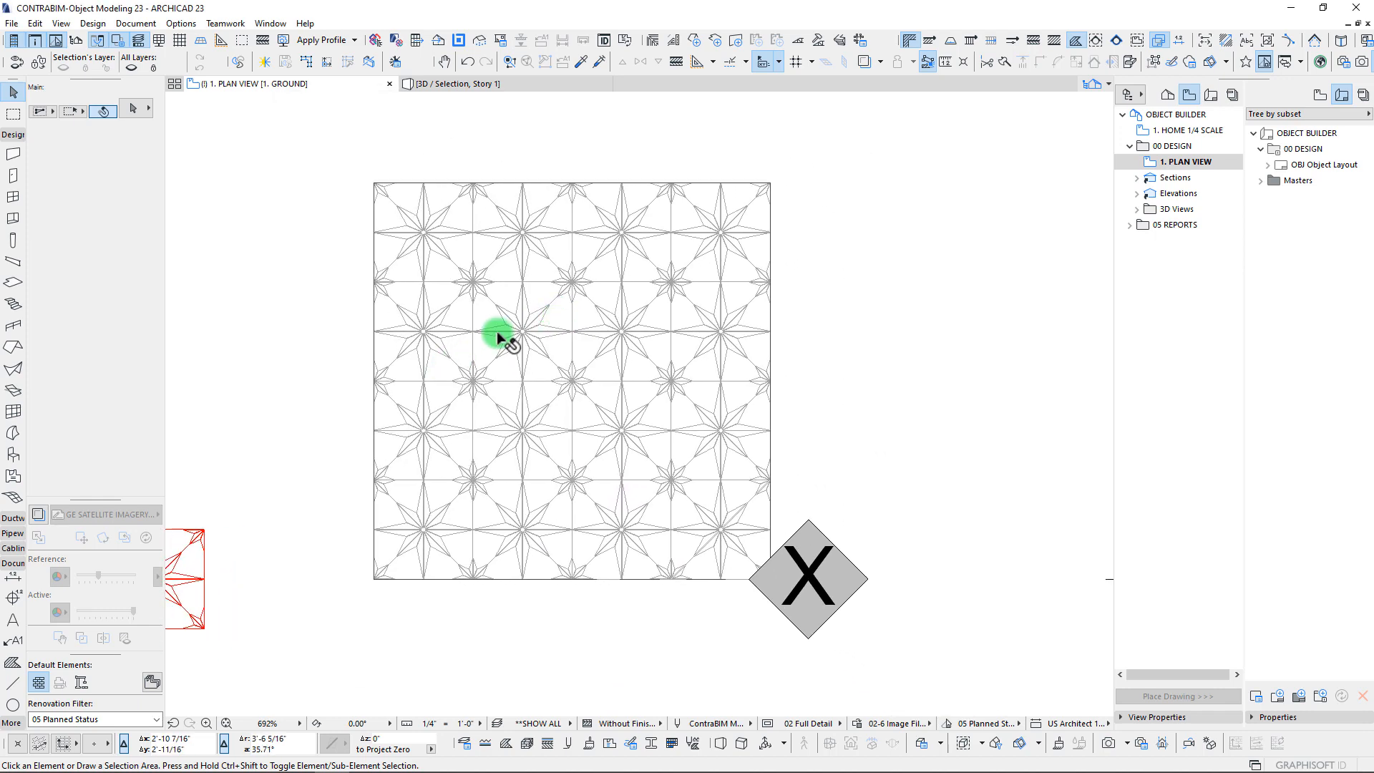
# Step: Check the star tile slab's surface setting and the graphic override combination applied to the plan view
pyautogui.click(497, 332)
pyautogui.scroll(-4, 80, 354)
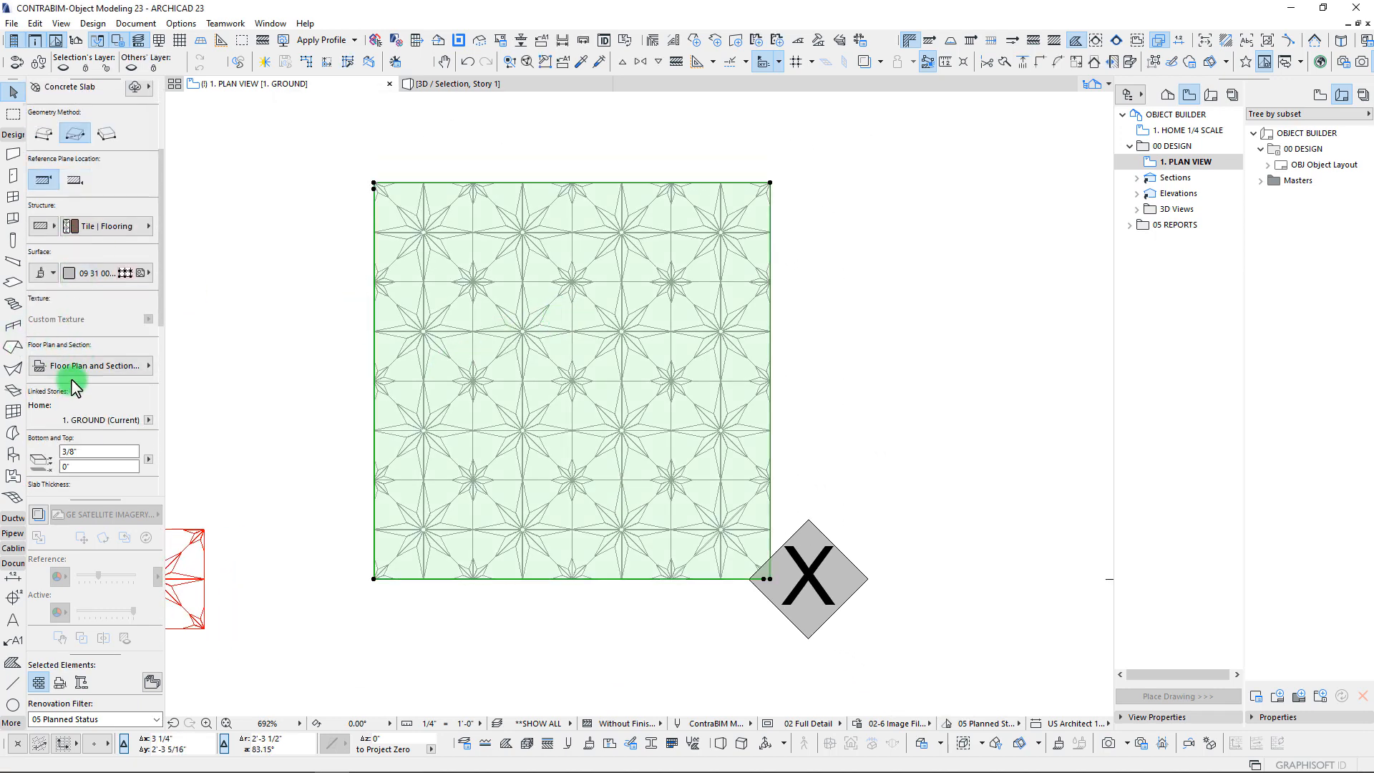
pyautogui.scroll(1, 452, 353)
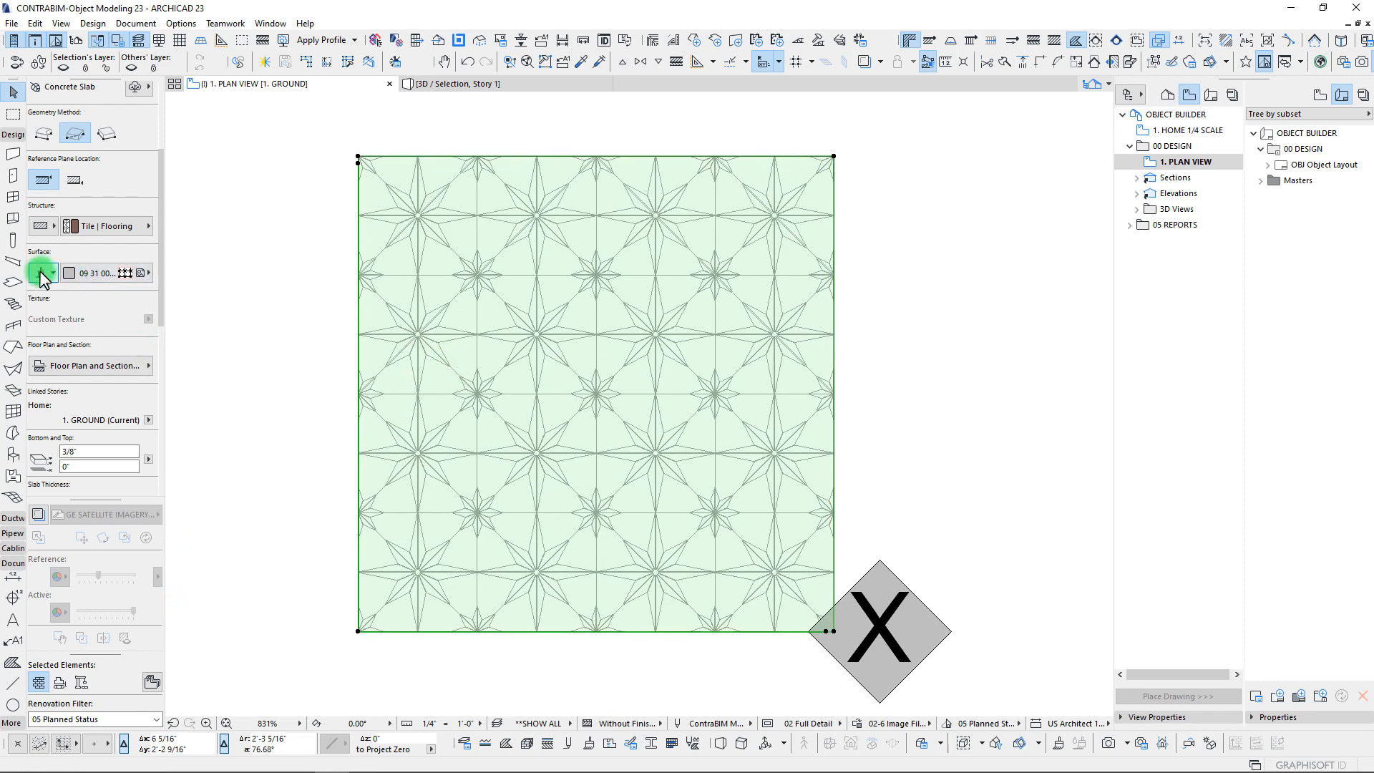
pyautogui.click(955, 529)
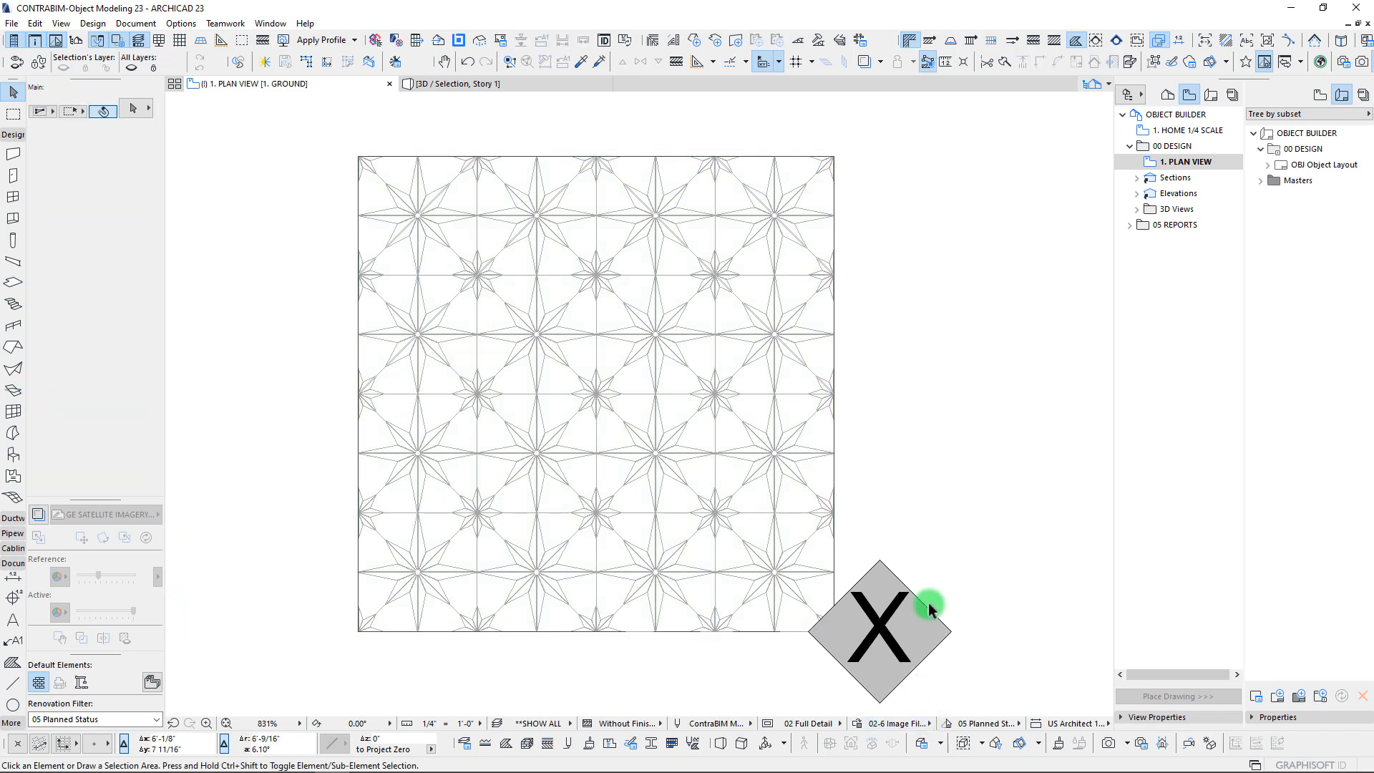
pyautogui.click(898, 724)
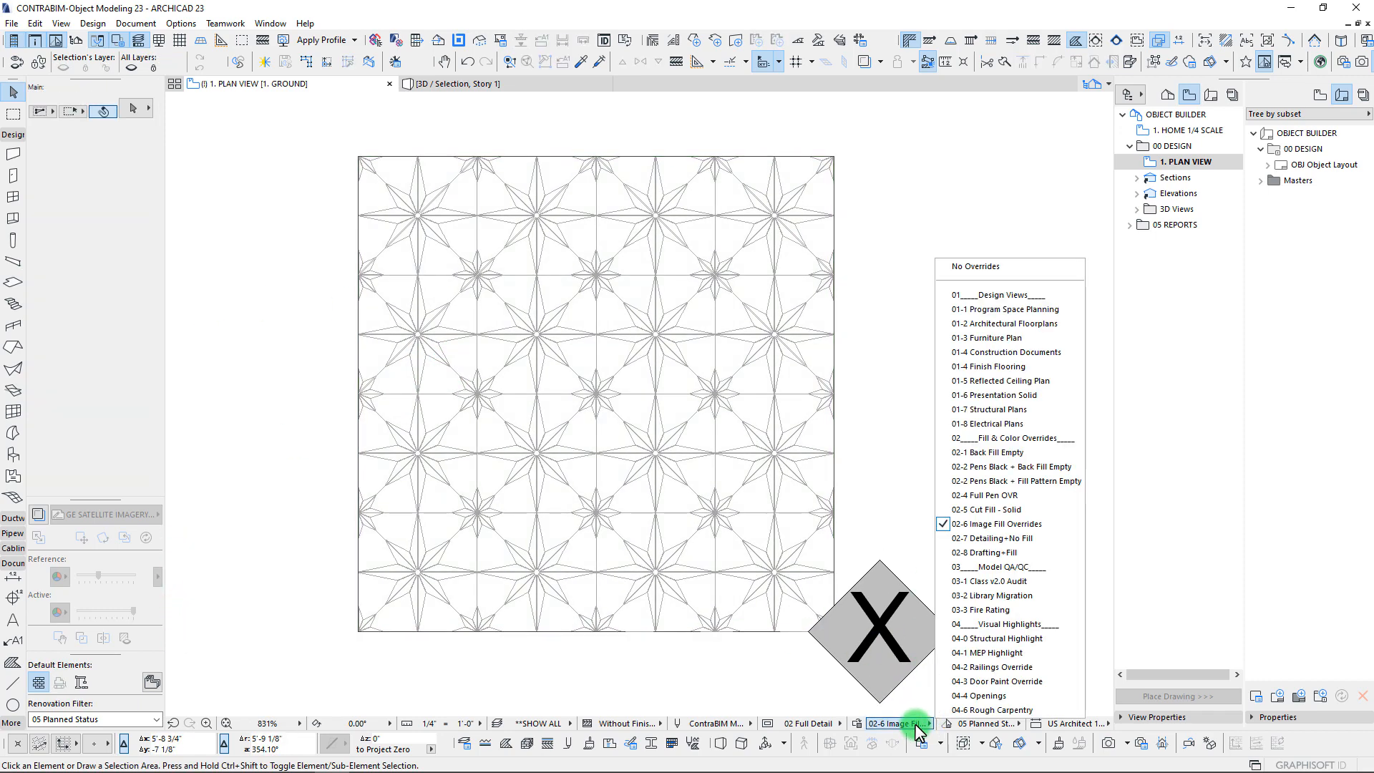
pyautogui.click(1000, 524)
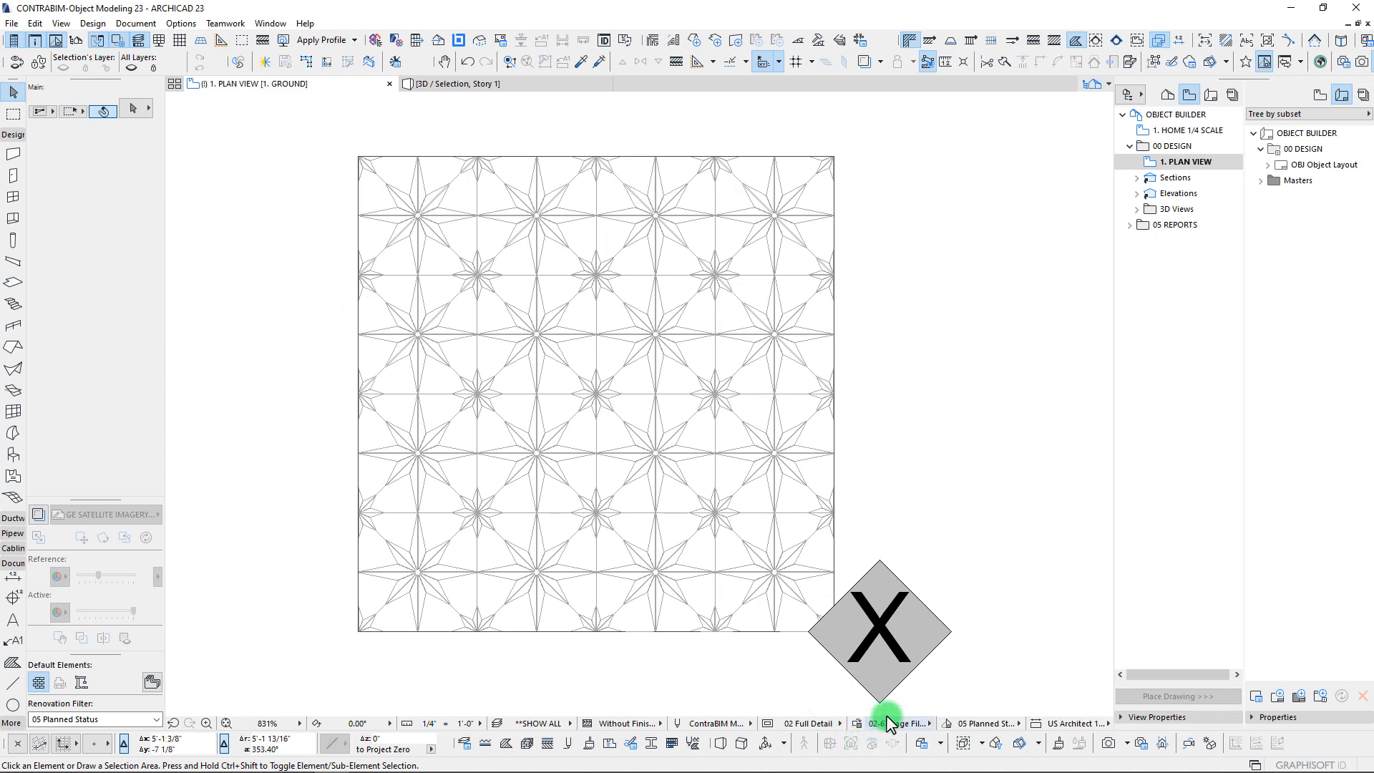
# Step: In the 02-6 Image Fill Overrides combination, set the Image Fill - Tile 1 rule's surface criterion to 09 31 00 | Tiles | Star Tile
pyautogui.click(858, 725)
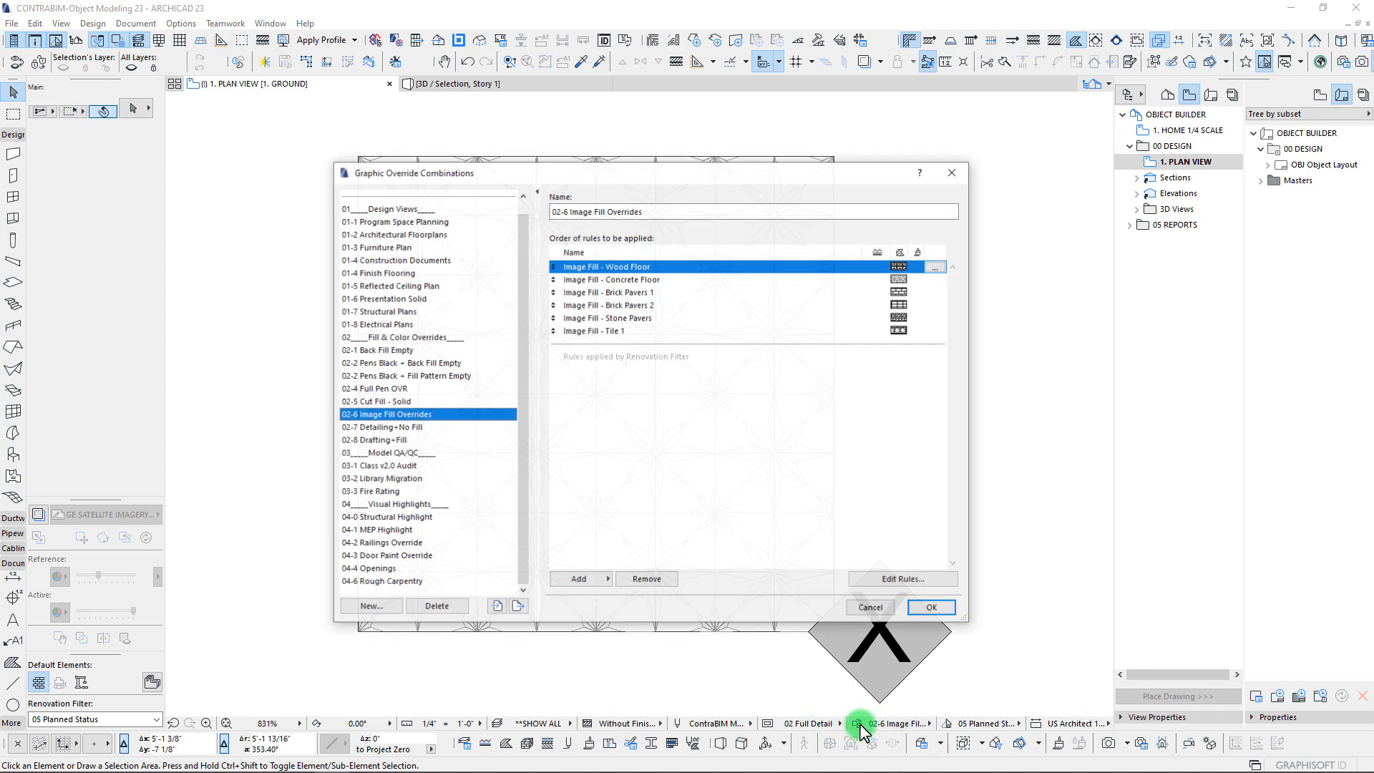
pyautogui.click(576, 331)
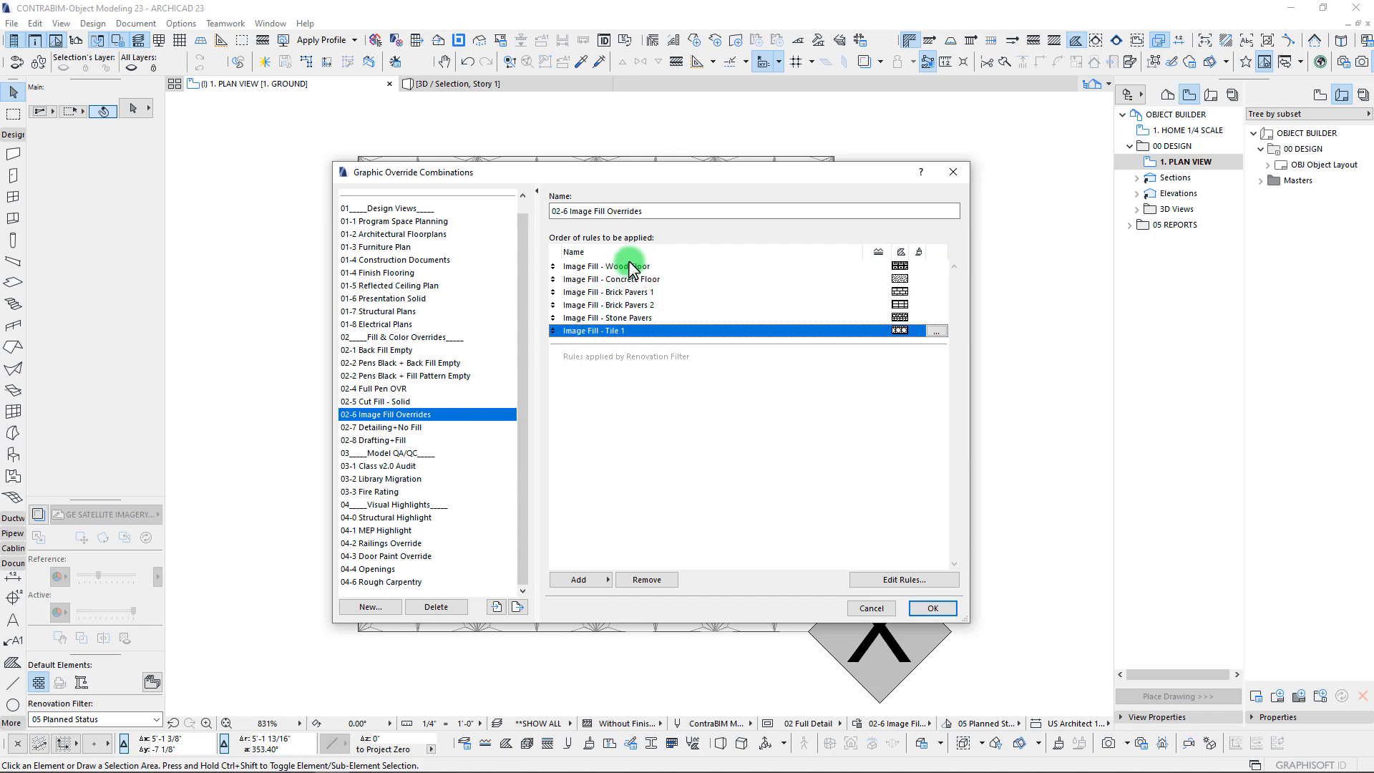
pyautogui.click(936, 331)
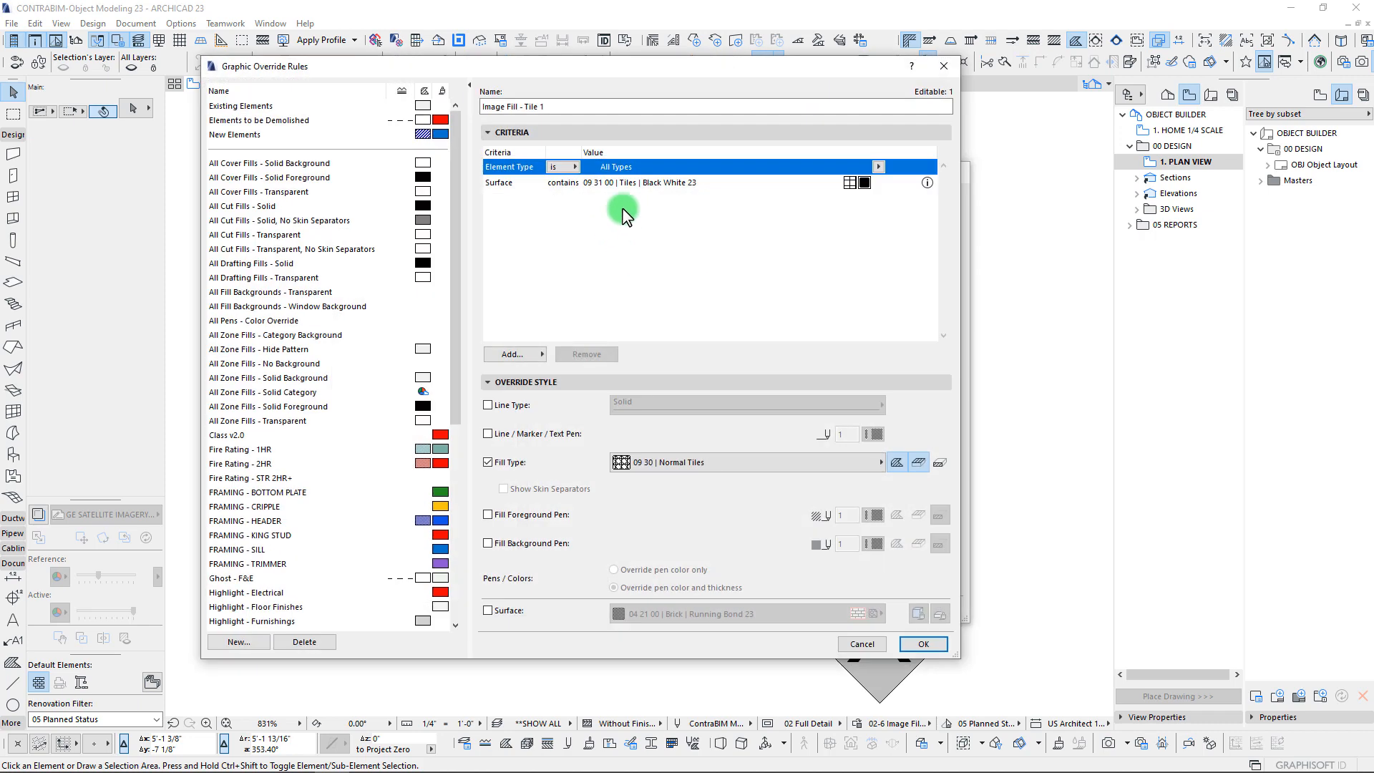
pyautogui.click(880, 183)
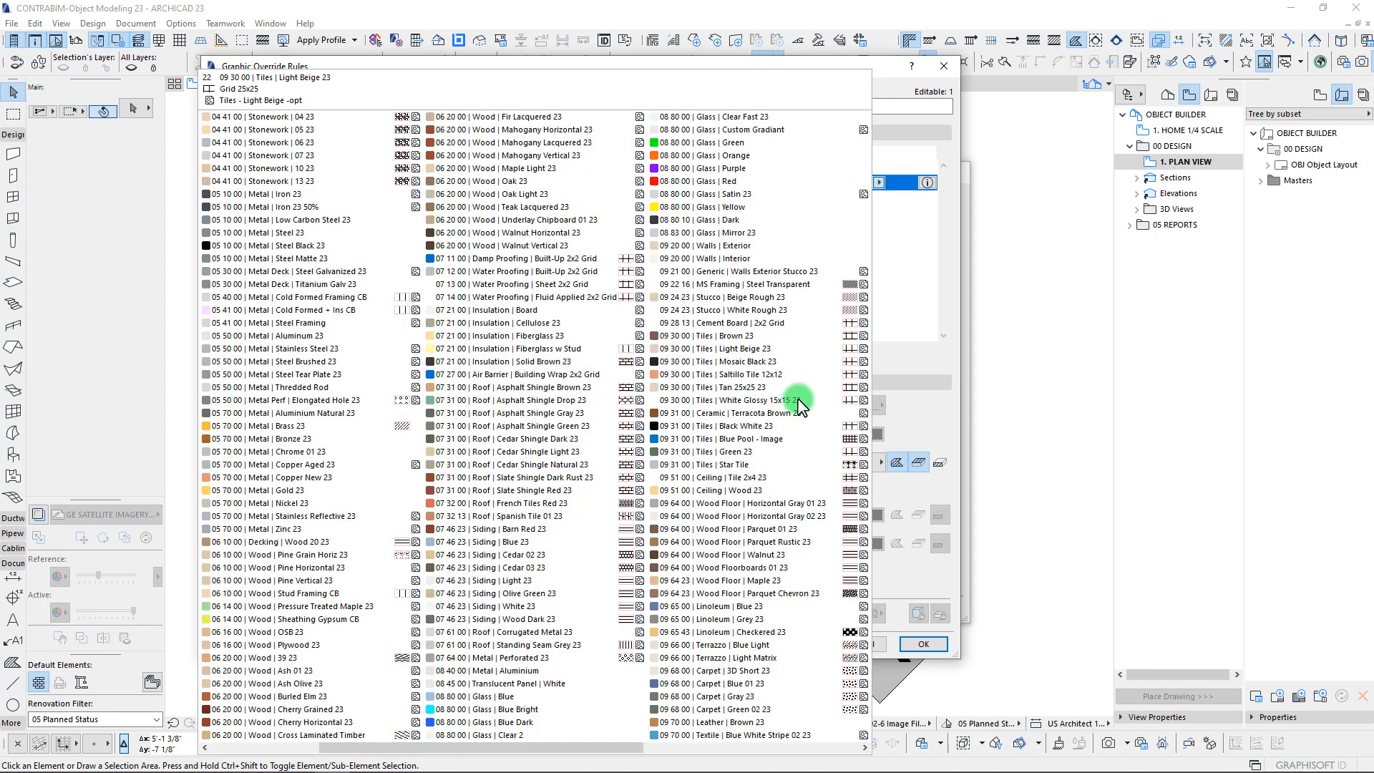
pyautogui.click(770, 464)
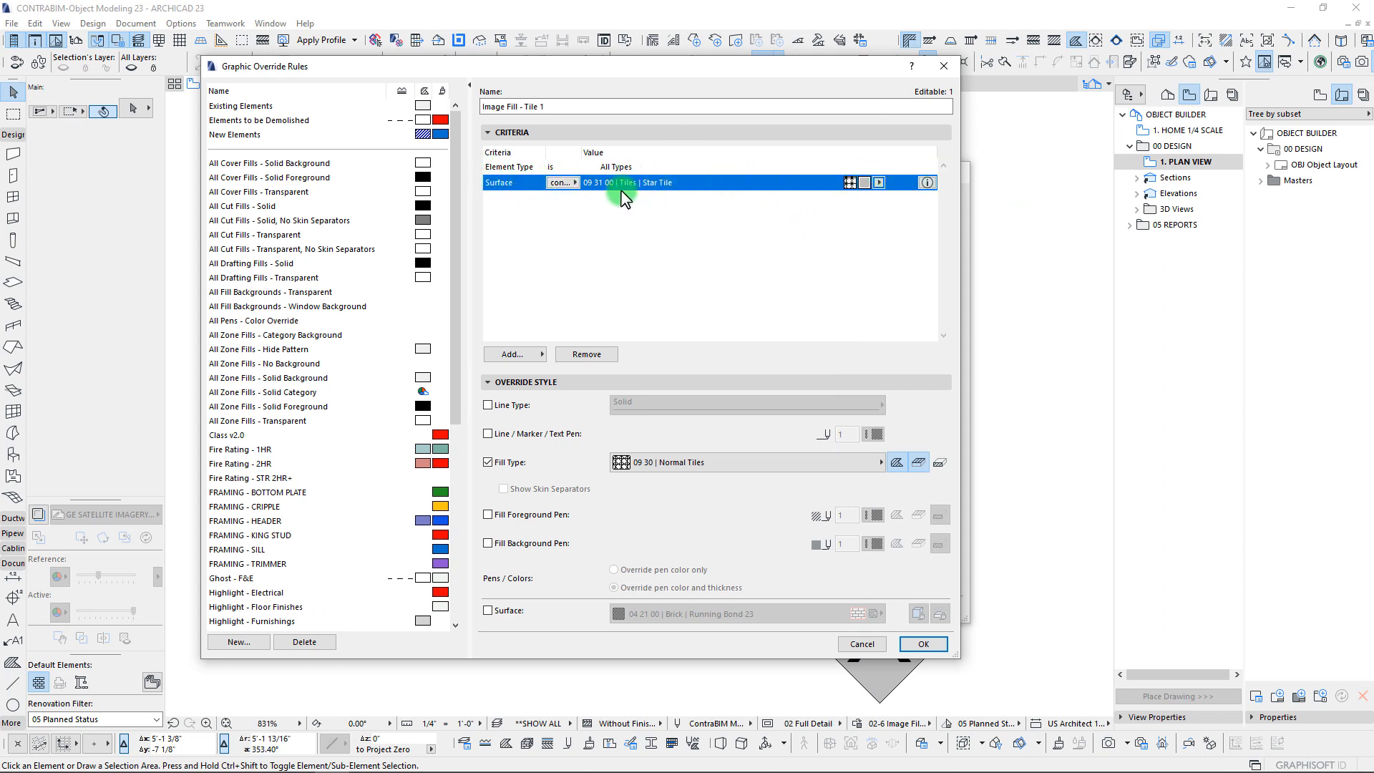
# Step: Set the rule's fill type override to 09 31 | Star Tile Image and save the rule and the combination
pyautogui.click(785, 464)
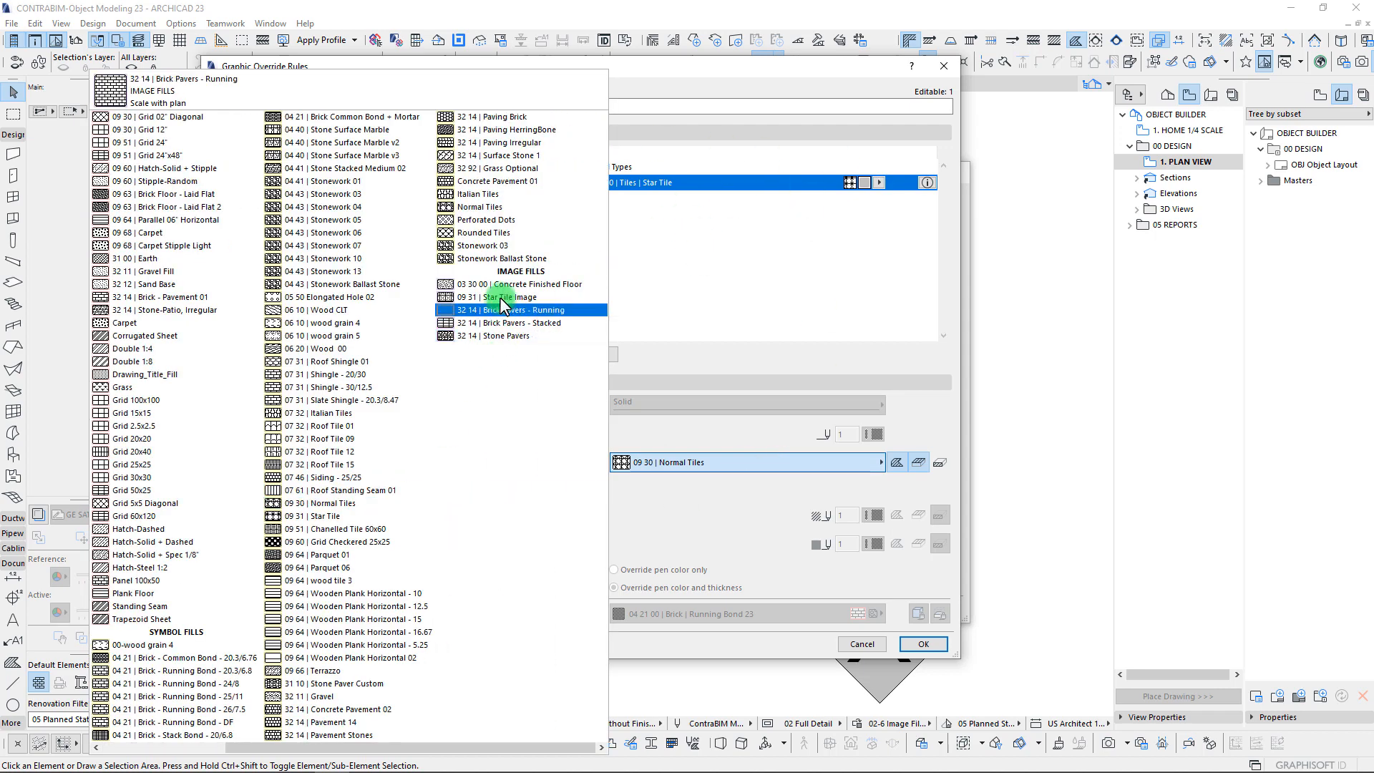
pyautogui.click(506, 295)
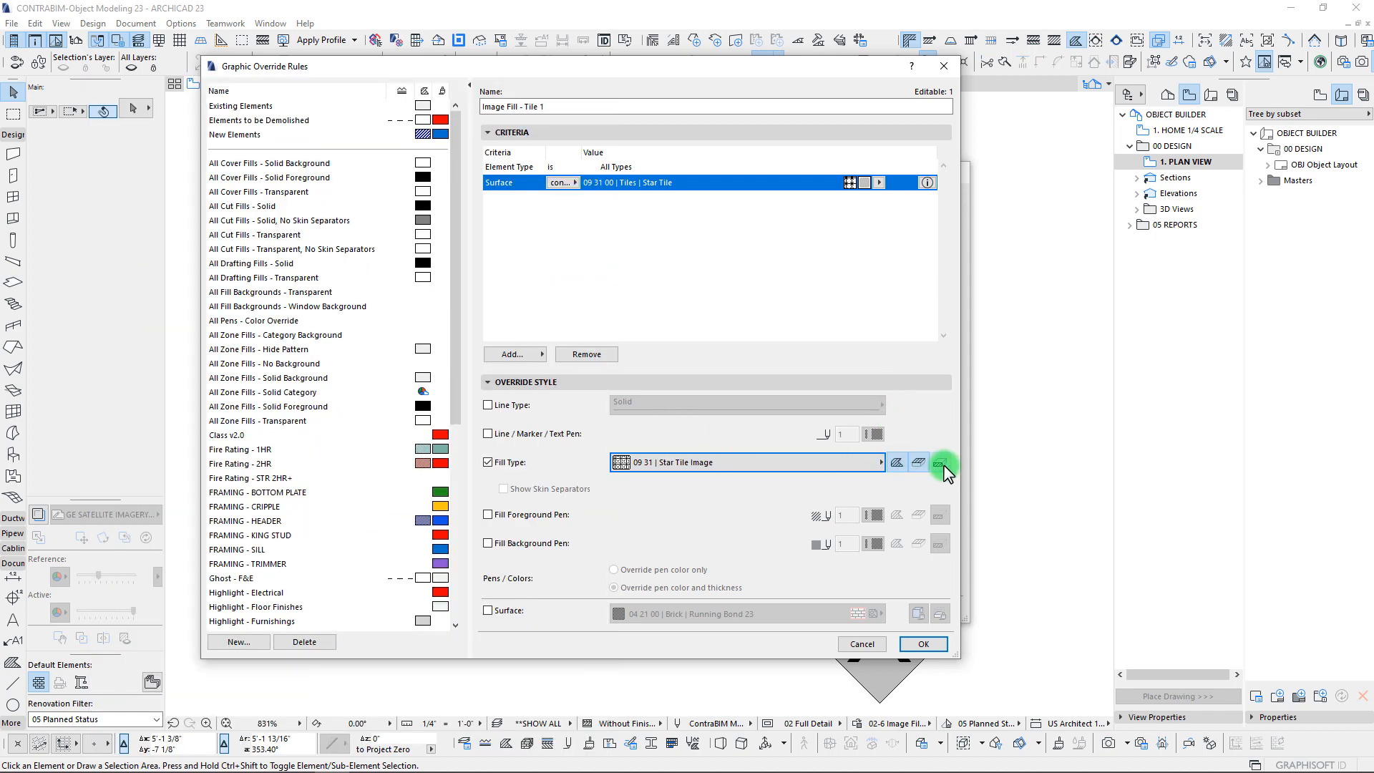
pyautogui.click(923, 643)
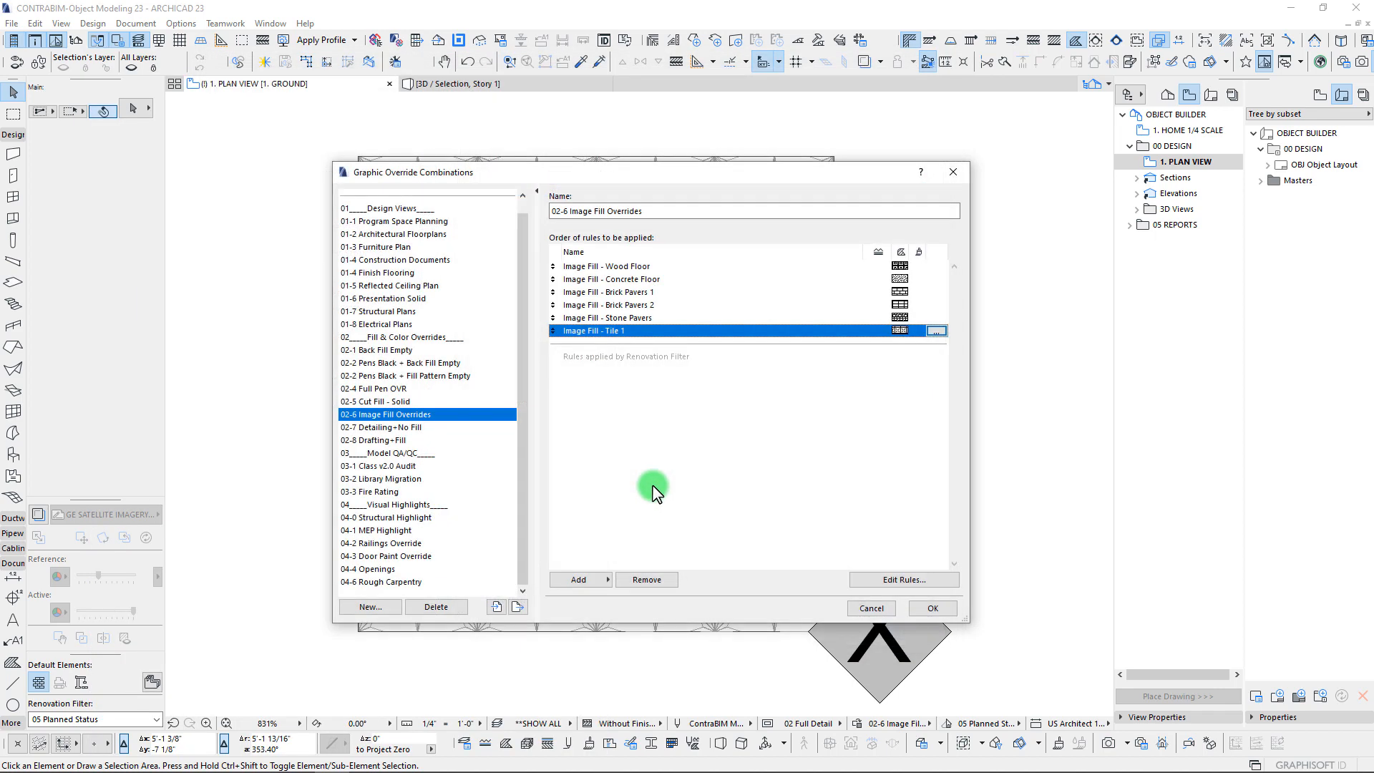
pyautogui.click(937, 609)
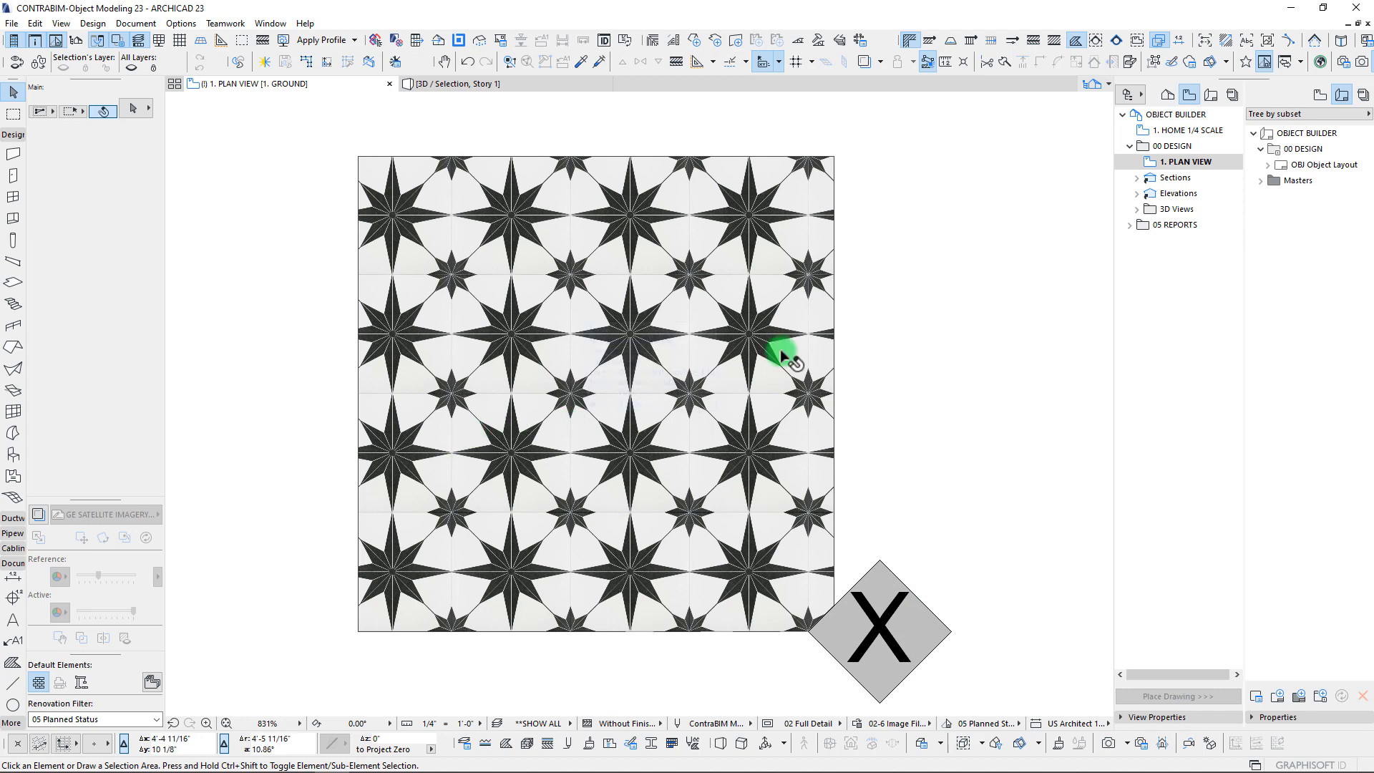
# Step: Examine the star tile image pattern across the slab in plan, especially where tiles are cut at its edges
pyautogui.moveTo(592, 346)
pyautogui.mouseDown(button='middle')
pyautogui.moveTo(607, 322)
pyautogui.moveTo(597, 341)
pyautogui.mouseUp(button='middle')
pyautogui.scroll(-2, 557, 401)
pyautogui.moveTo(557, 401); pyautogui.dragTo(585, 346, button='middle')
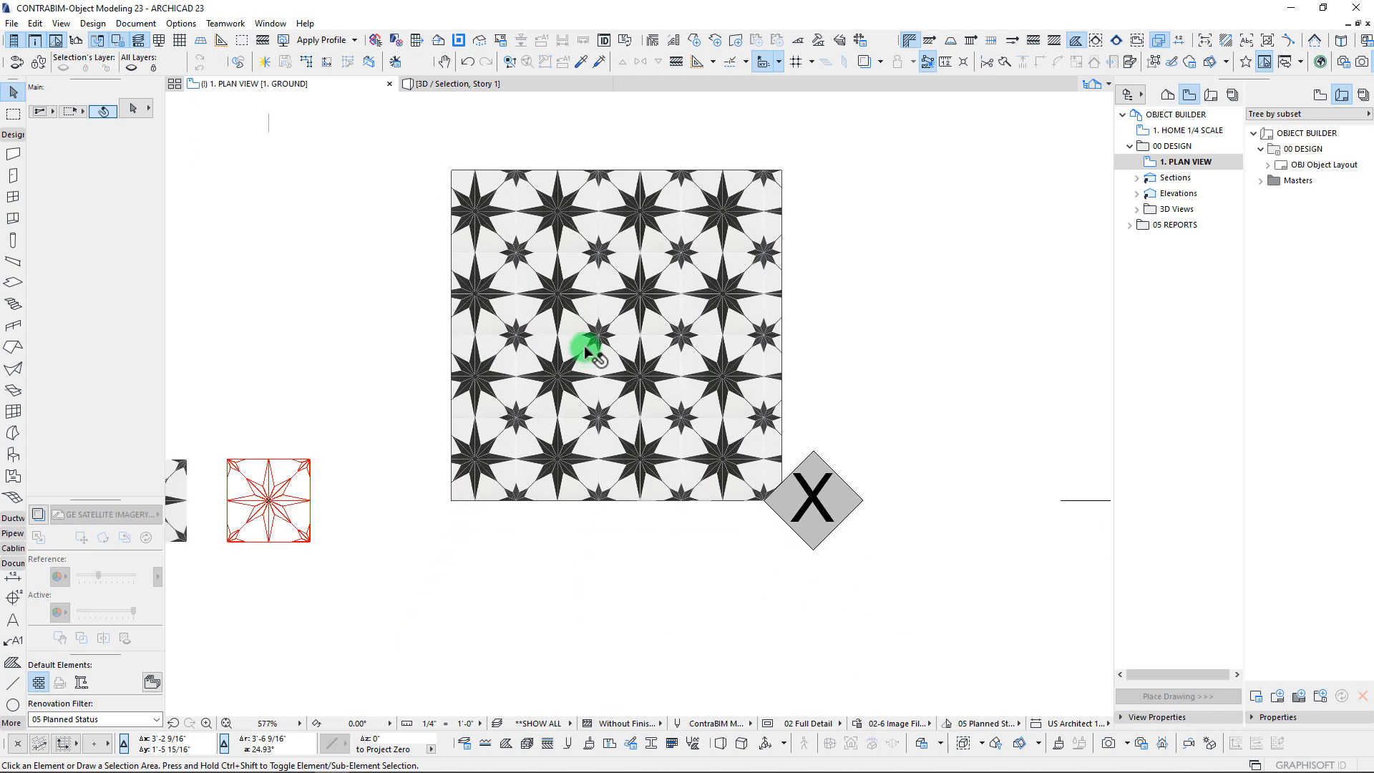
pyautogui.scroll(2, 579, 338)
pyautogui.click(578, 338)
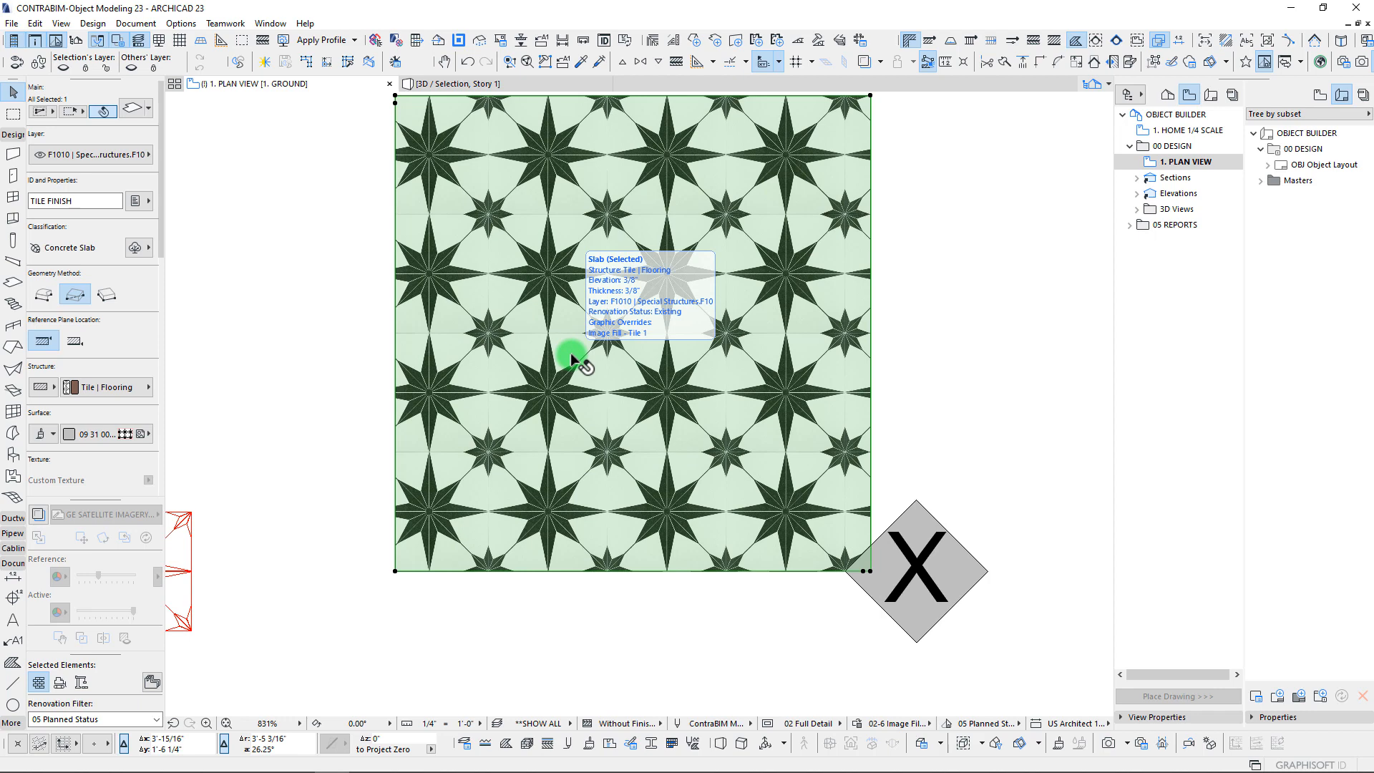
pyautogui.scroll(-3, 572, 358)
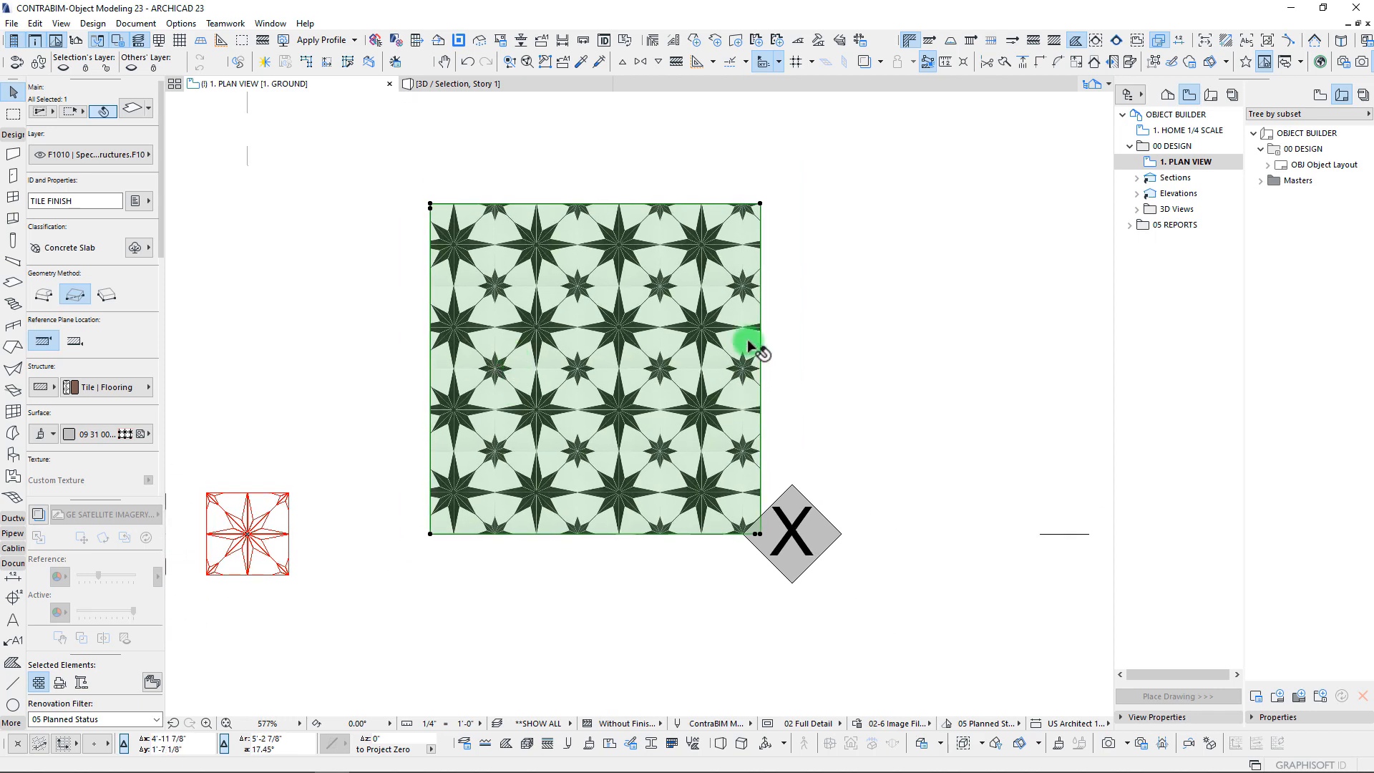
pyautogui.scroll(4, 527, 376)
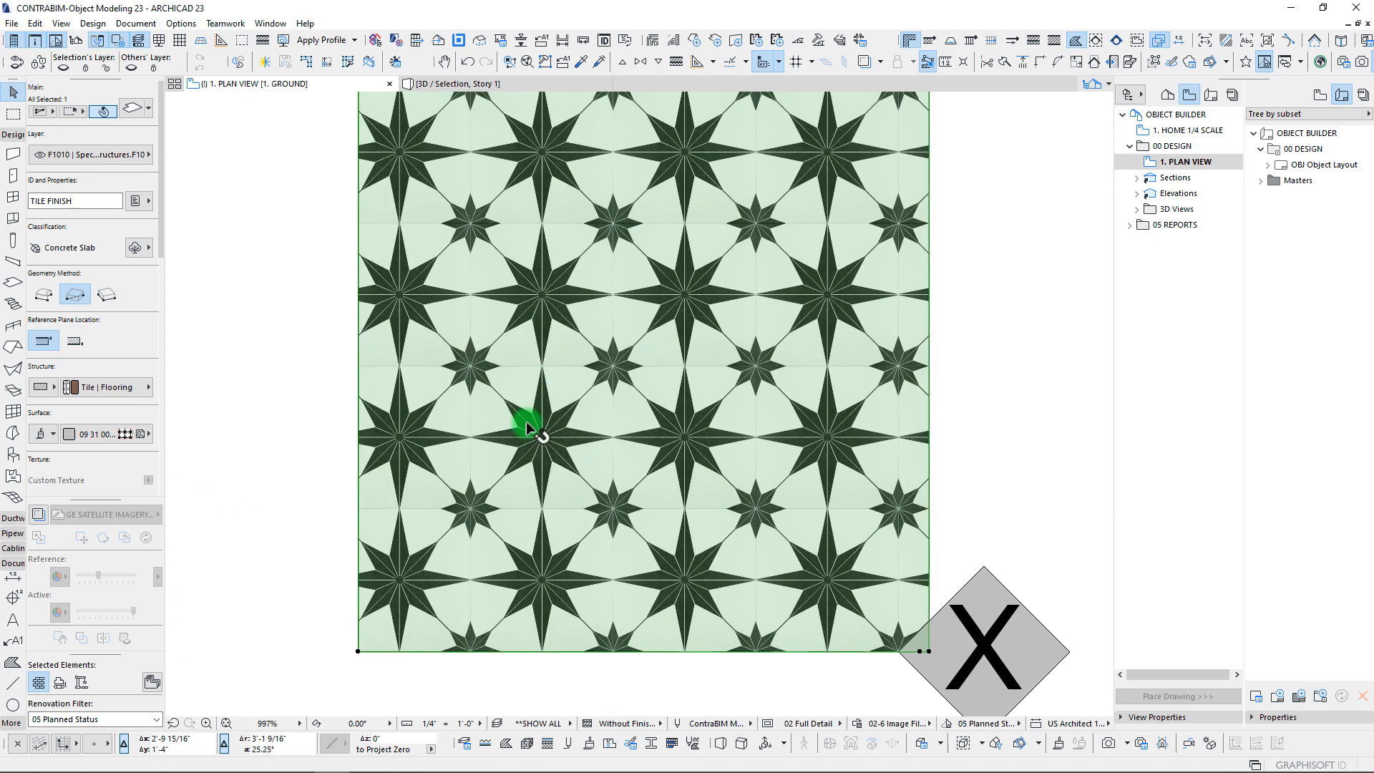
# Step: Move the slab to several different positions in plan to test how the image pattern falls within its edges
pyautogui.scroll(-4, 458, 490)
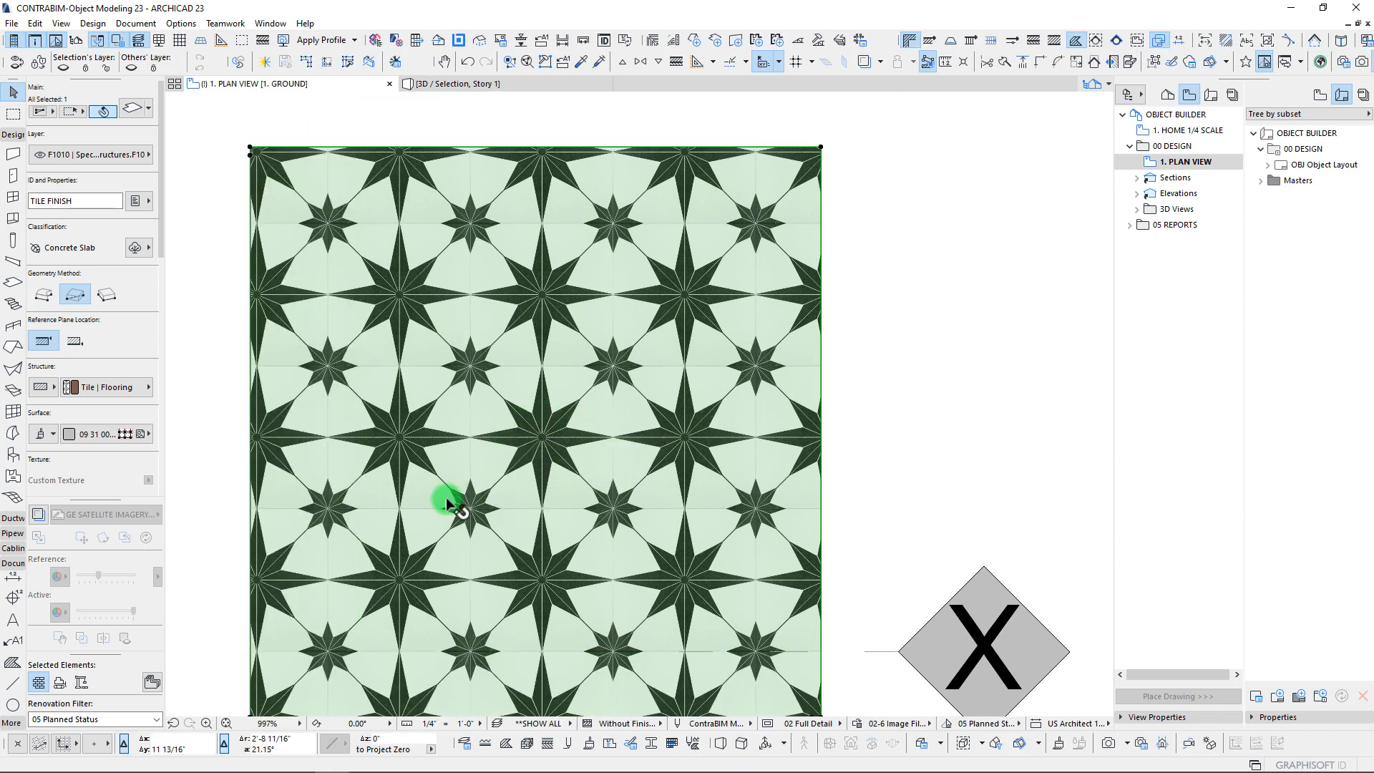
pyautogui.moveTo(482, 491); pyautogui.dragTo(474, 509, button='middle')
pyautogui.hotkey('ctrl', 'd')
pyautogui.click(534, 490)
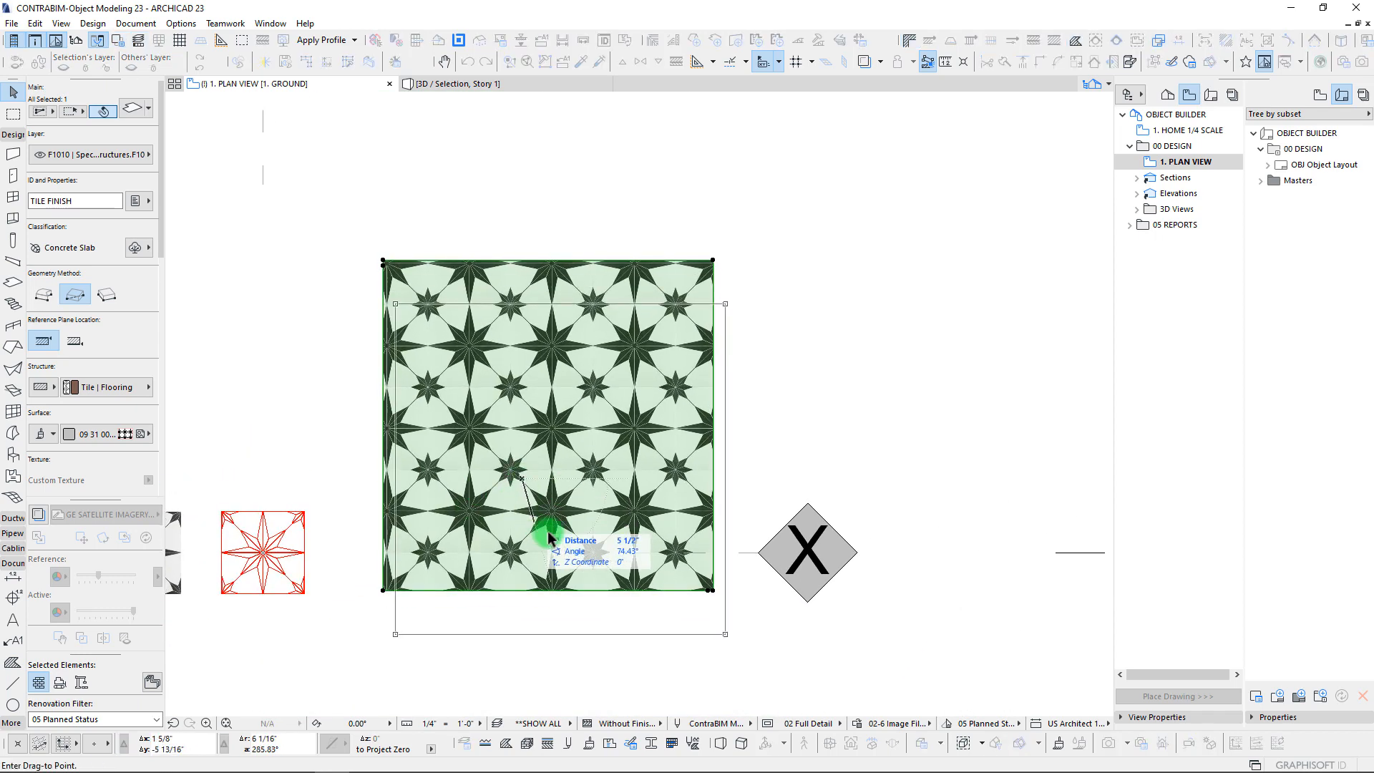
pyautogui.click(605, 549)
pyautogui.hotkey('ctrl', 'd')
pyautogui.click(640, 509)
pyautogui.click(687, 414)
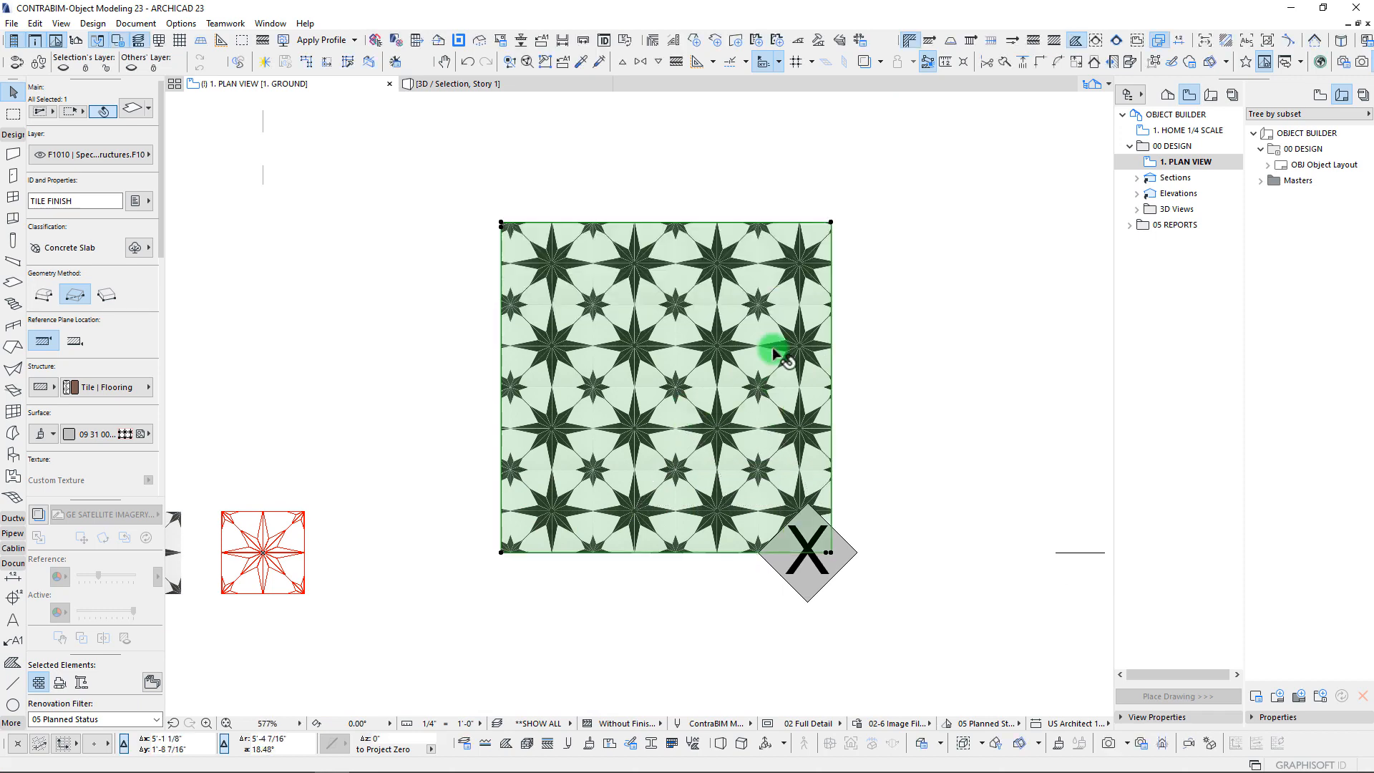
pyautogui.hotkey('ctrl', 'd')
pyautogui.click(689, 508)
pyautogui.click(608, 406)
pyautogui.hotkey('ctrl', 'd')
pyautogui.click(554, 381)
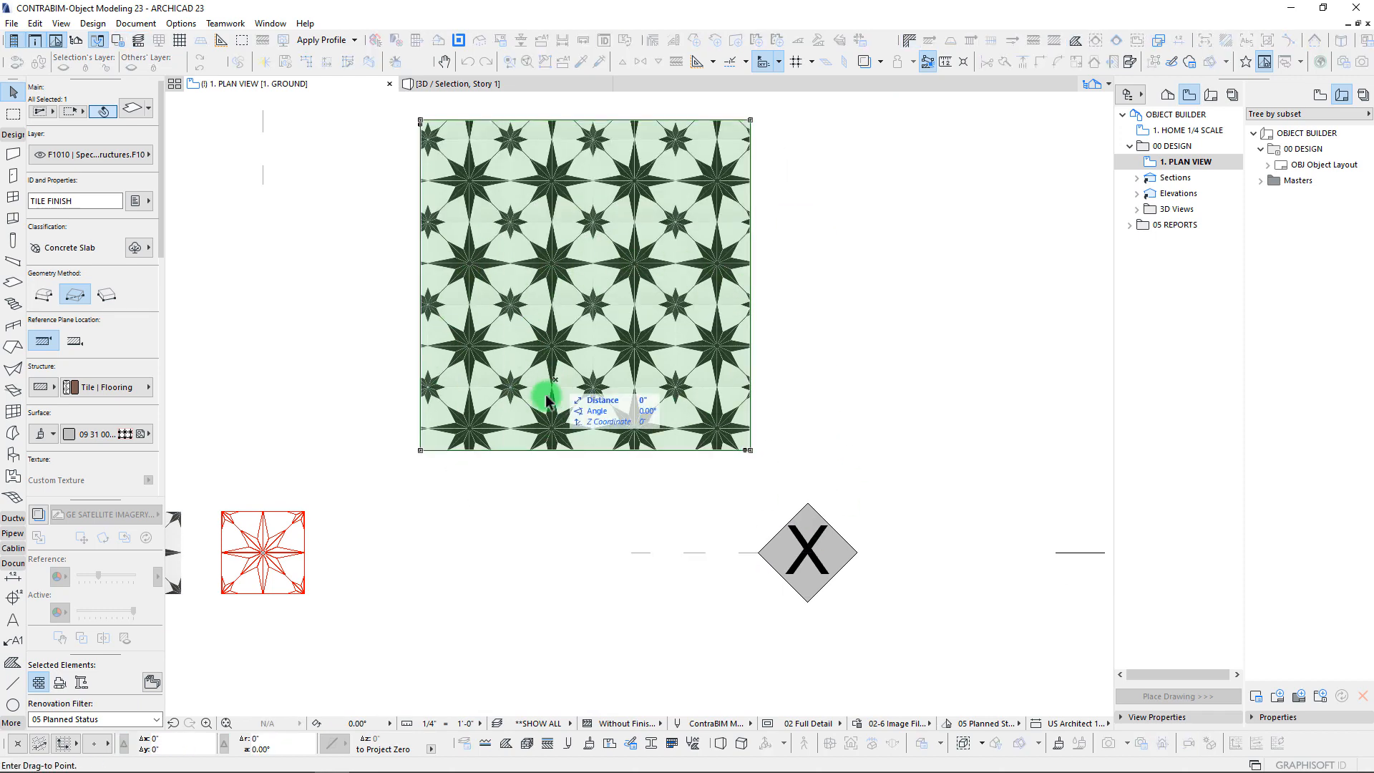
pyautogui.click(514, 540)
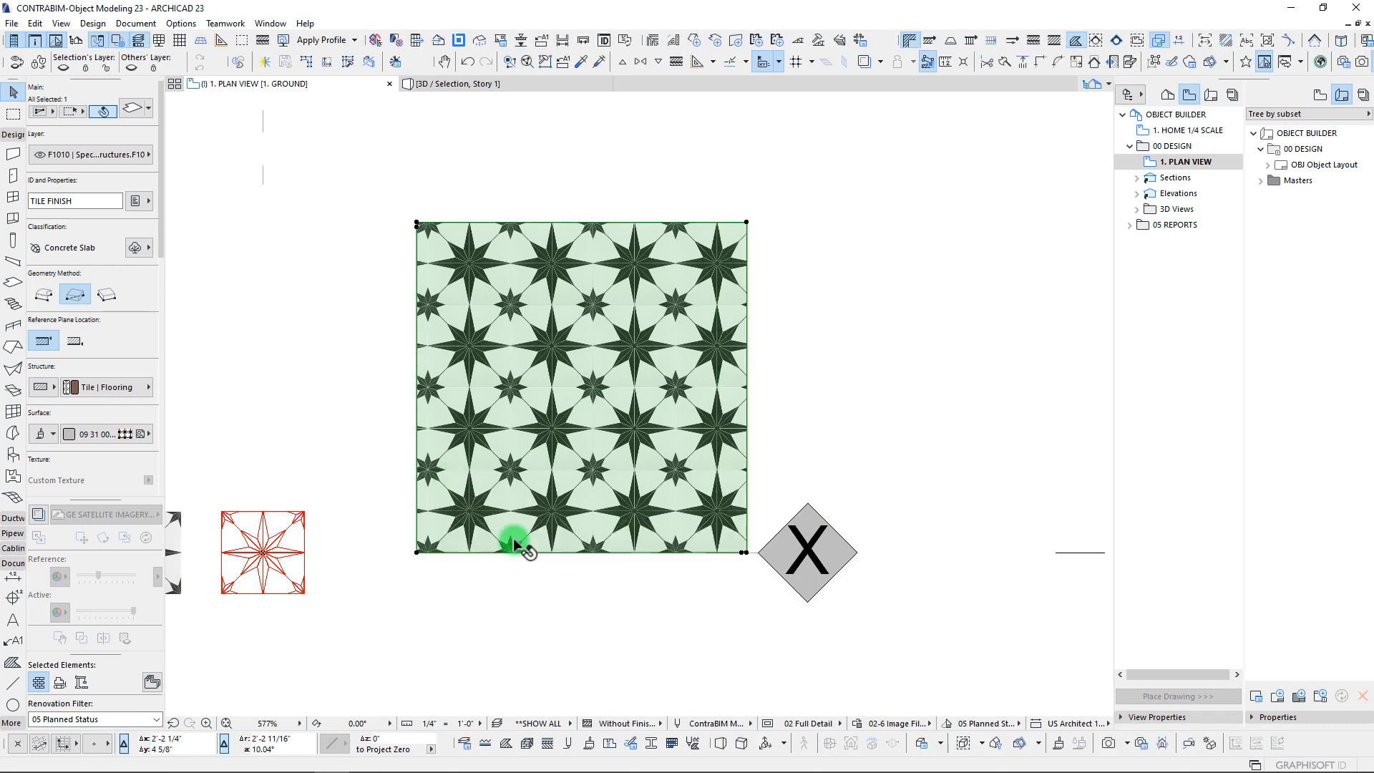
# Step: Move the slab by its lower-left corner slightly up and closer to the red star linework
pyautogui.scroll(-4, 476, 485)
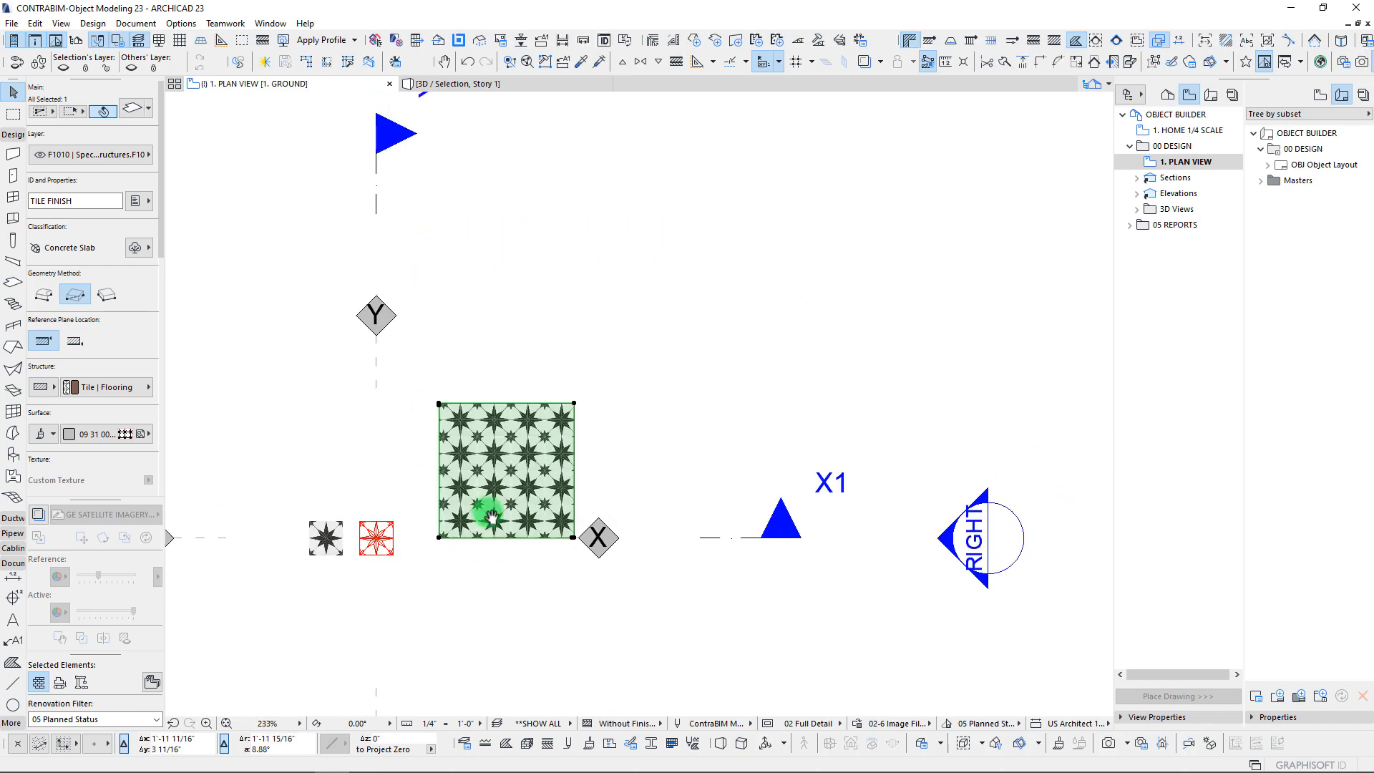
pyautogui.moveTo(492, 515); pyautogui.dragTo(602, 479, button='middle')
pyautogui.scroll(4, 434, 494)
pyautogui.hotkey('ctrl', 'd')
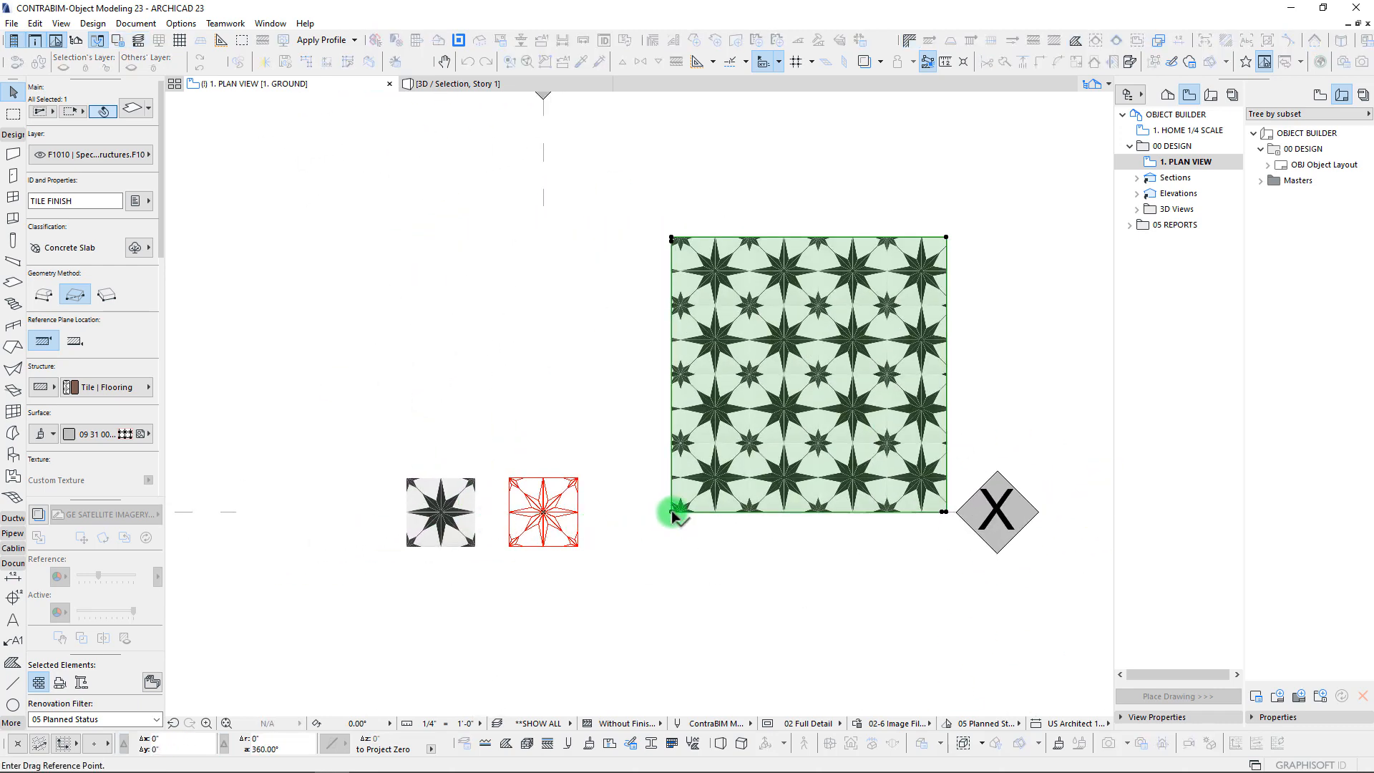
pyautogui.click(672, 512)
pyautogui.click(625, 504)
pyautogui.press('Escape')
# Step: Move the sample star tile image and the red star linework together down and to the left, clear of the project origin
pyautogui.moveTo(371, 448); pyautogui.dragTo(592, 583)
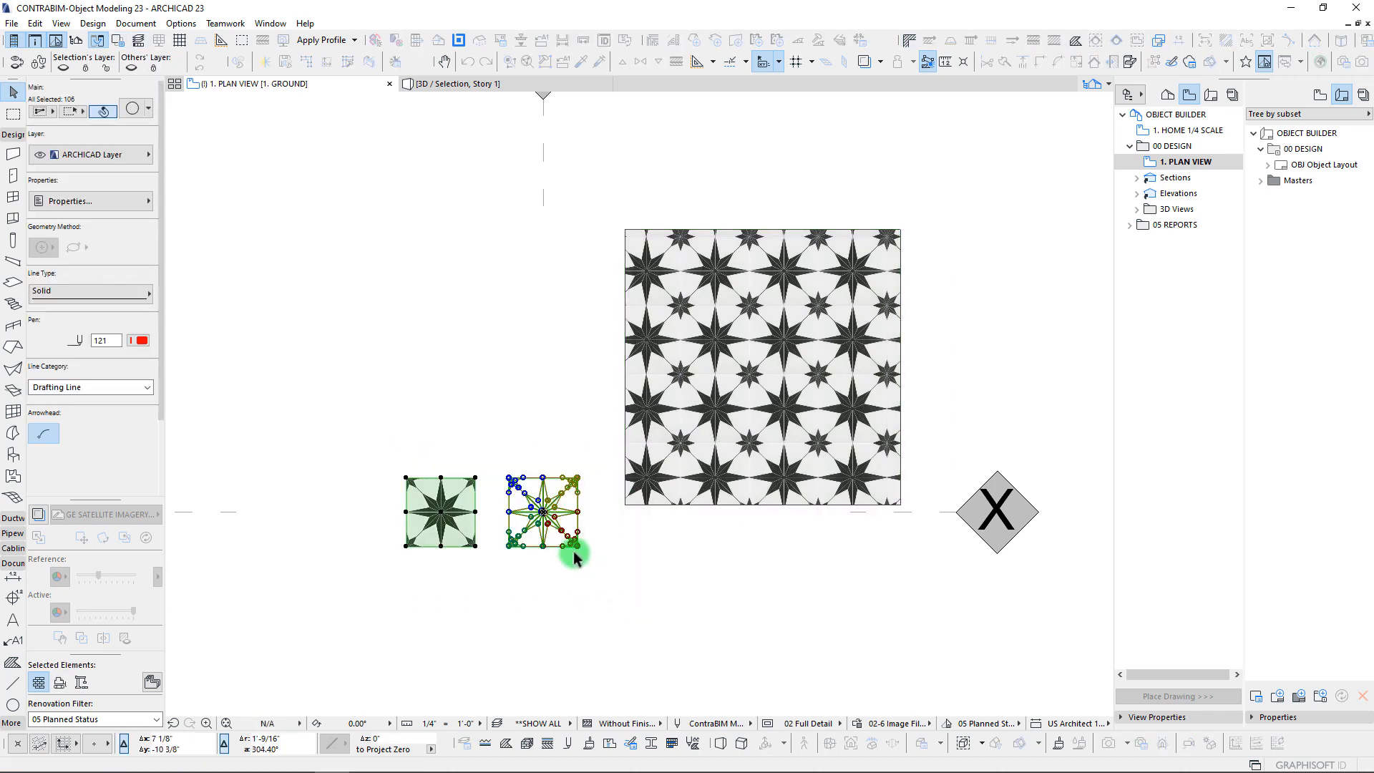
pyautogui.hotkey('ctrl', 'd')
pyautogui.click(543, 511)
pyautogui.click(408, 623)
pyautogui.press('Escape')
# Step: Move the slab so that its lower-left corner sits on the project origin, and check the tile alignment
pyautogui.click(626, 506)
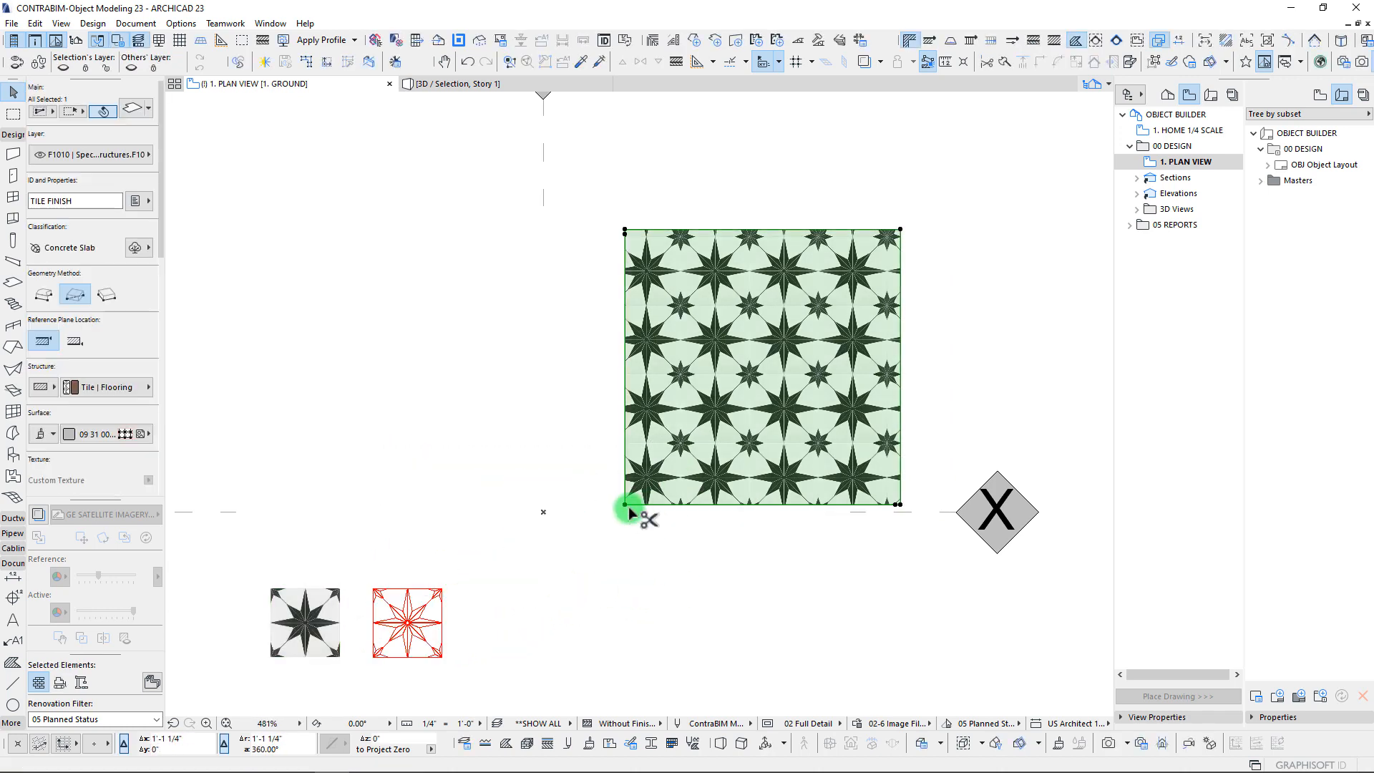
pyautogui.hotkey('ctrl', 'd')
pyautogui.click(625, 504)
pyautogui.click(543, 512)
pyautogui.press('Escape')
pyautogui.scroll(2, 594, 479)
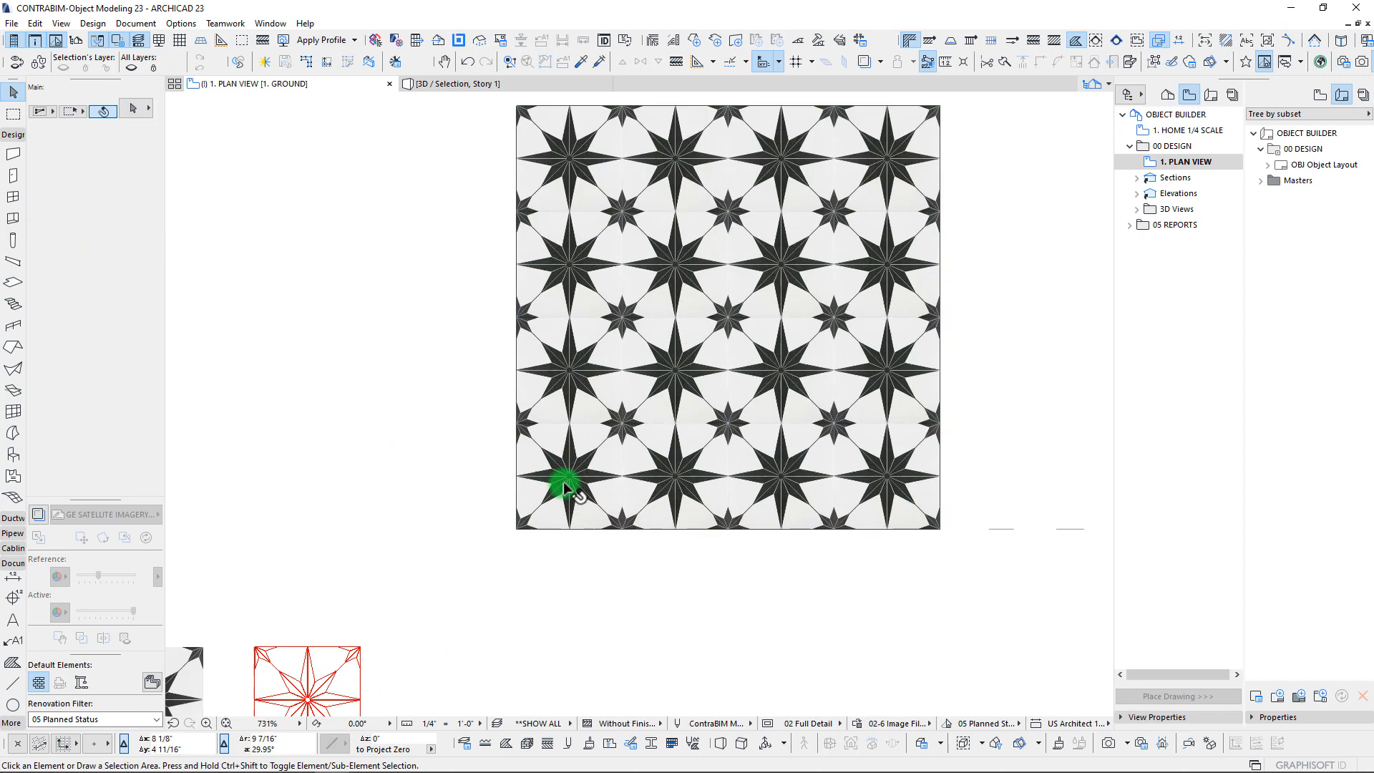
pyautogui.scroll(3, 564, 488)
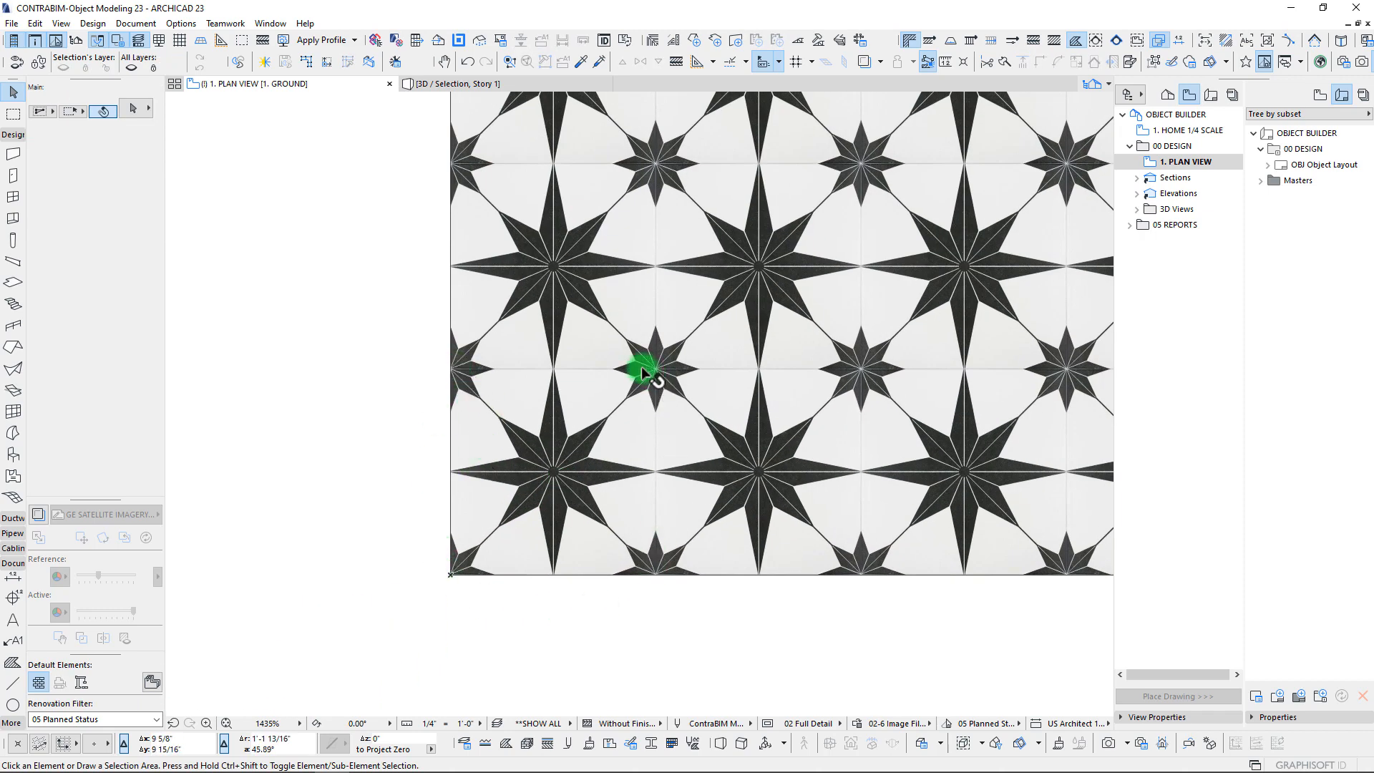
pyautogui.scroll(-2, 548, 447)
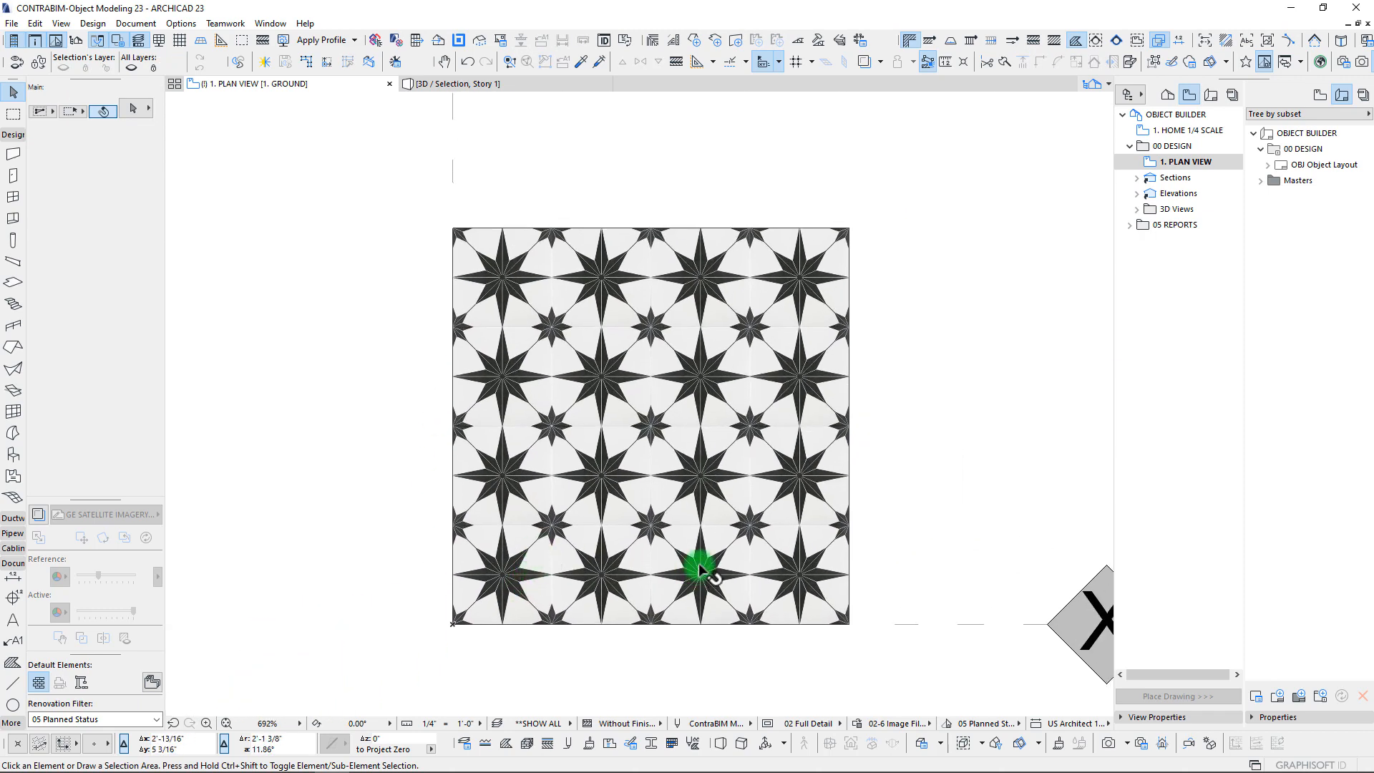
pyautogui.scroll(-1, 699, 565)
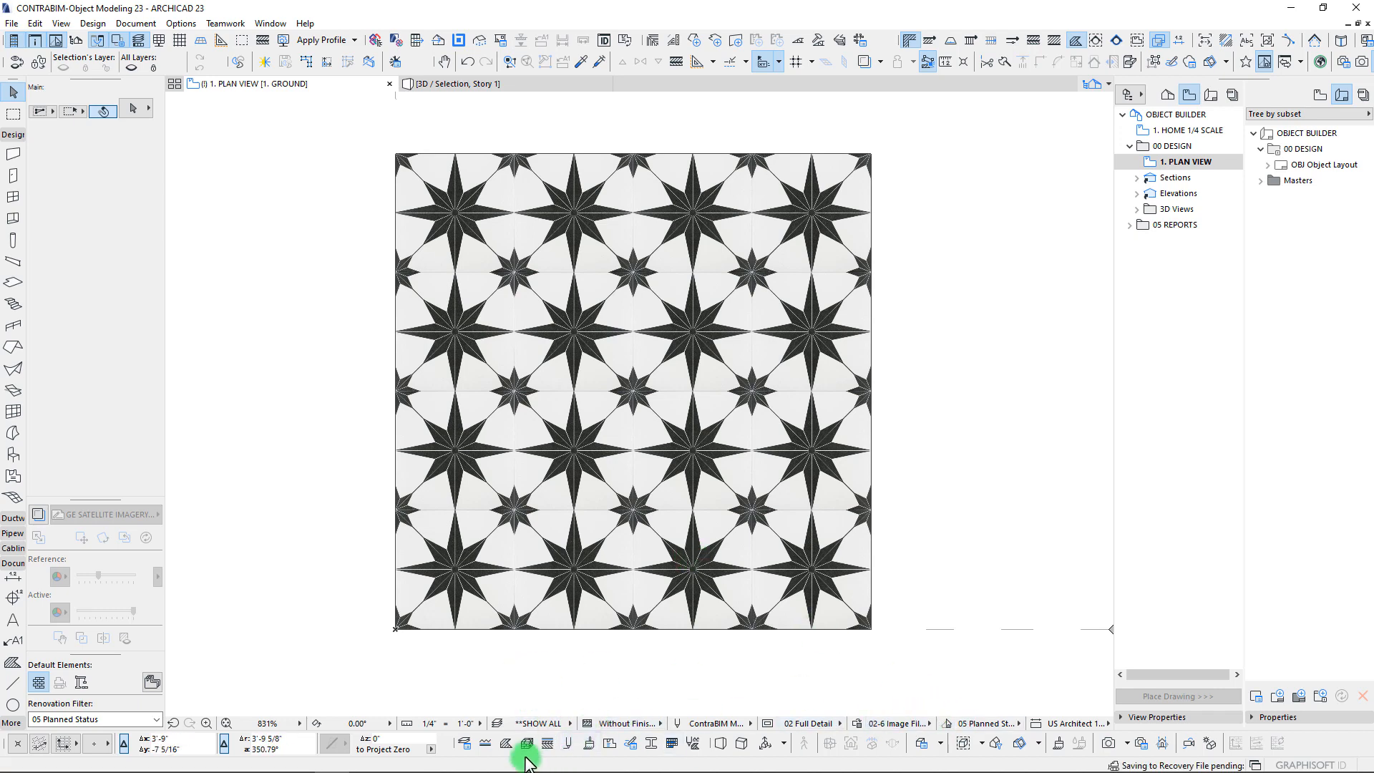
# Step: In the fill attributes, turn off Keep Original Proportion for the 09 31 | Star Tile Image fill and accept the change
pyautogui.click(506, 744)
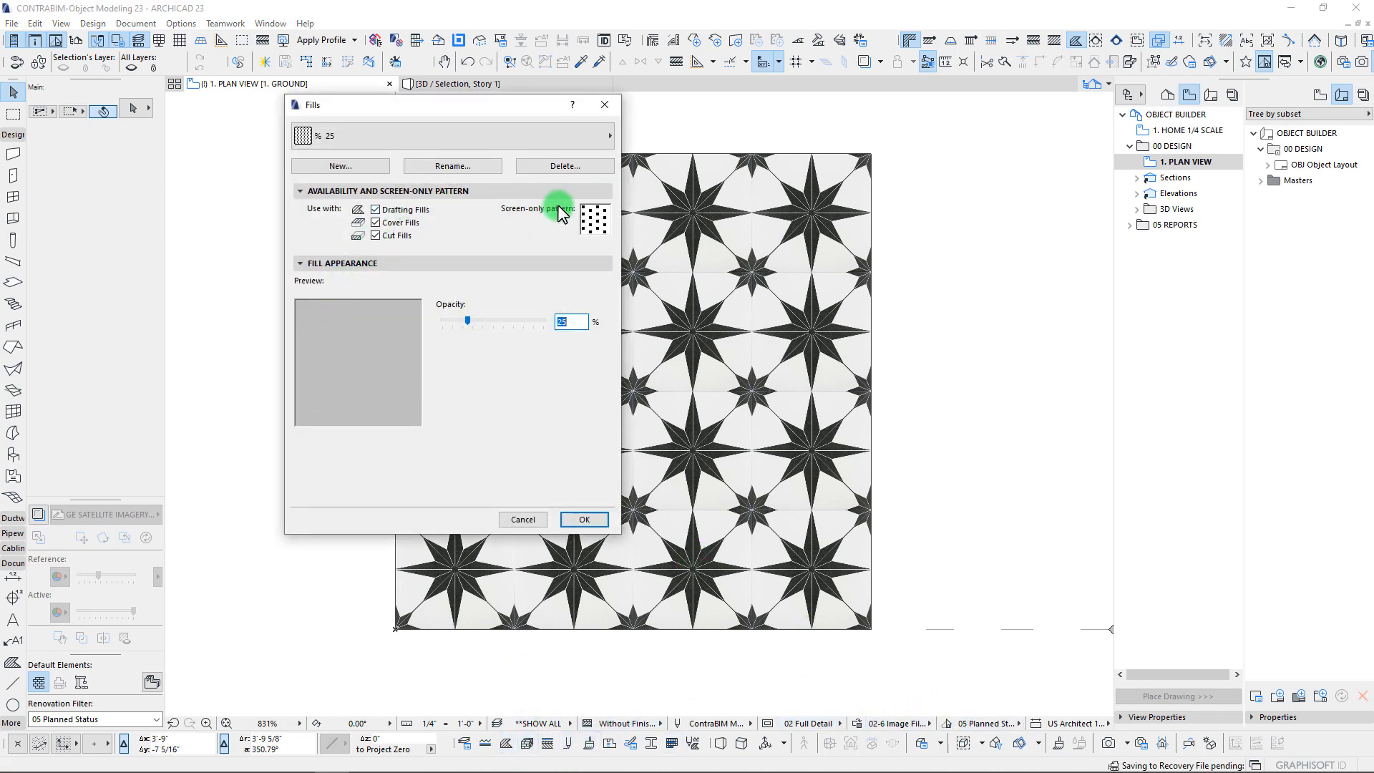
pyautogui.click(371, 146)
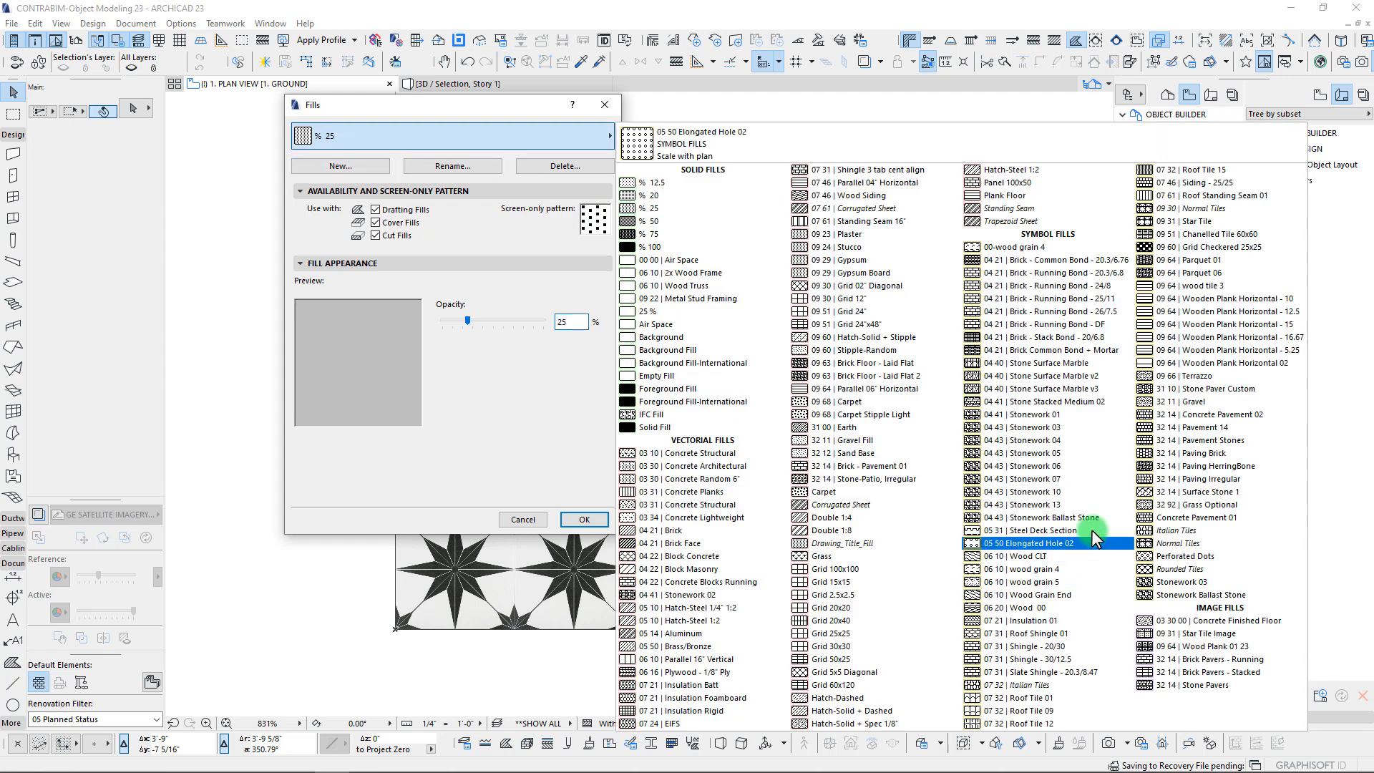
pyautogui.click(1188, 634)
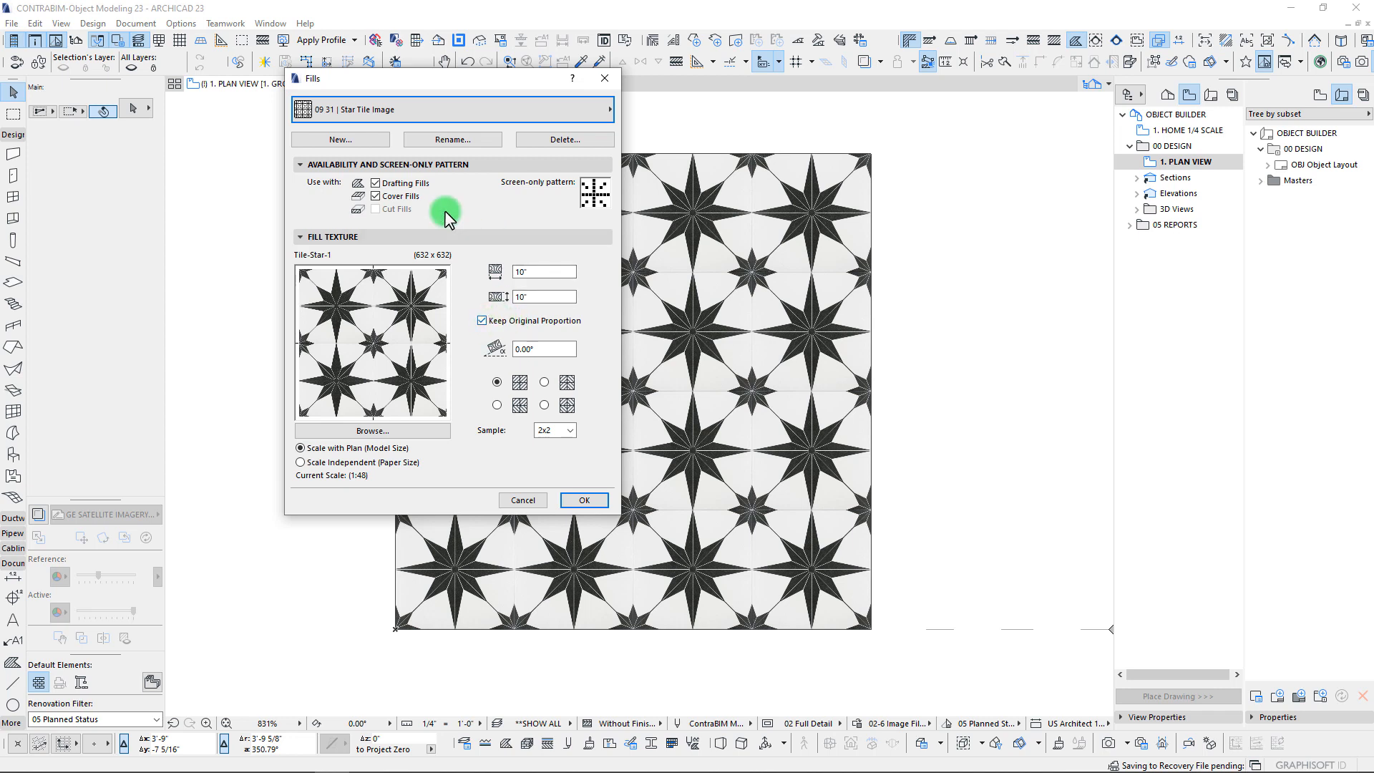
pyautogui.click(484, 321)
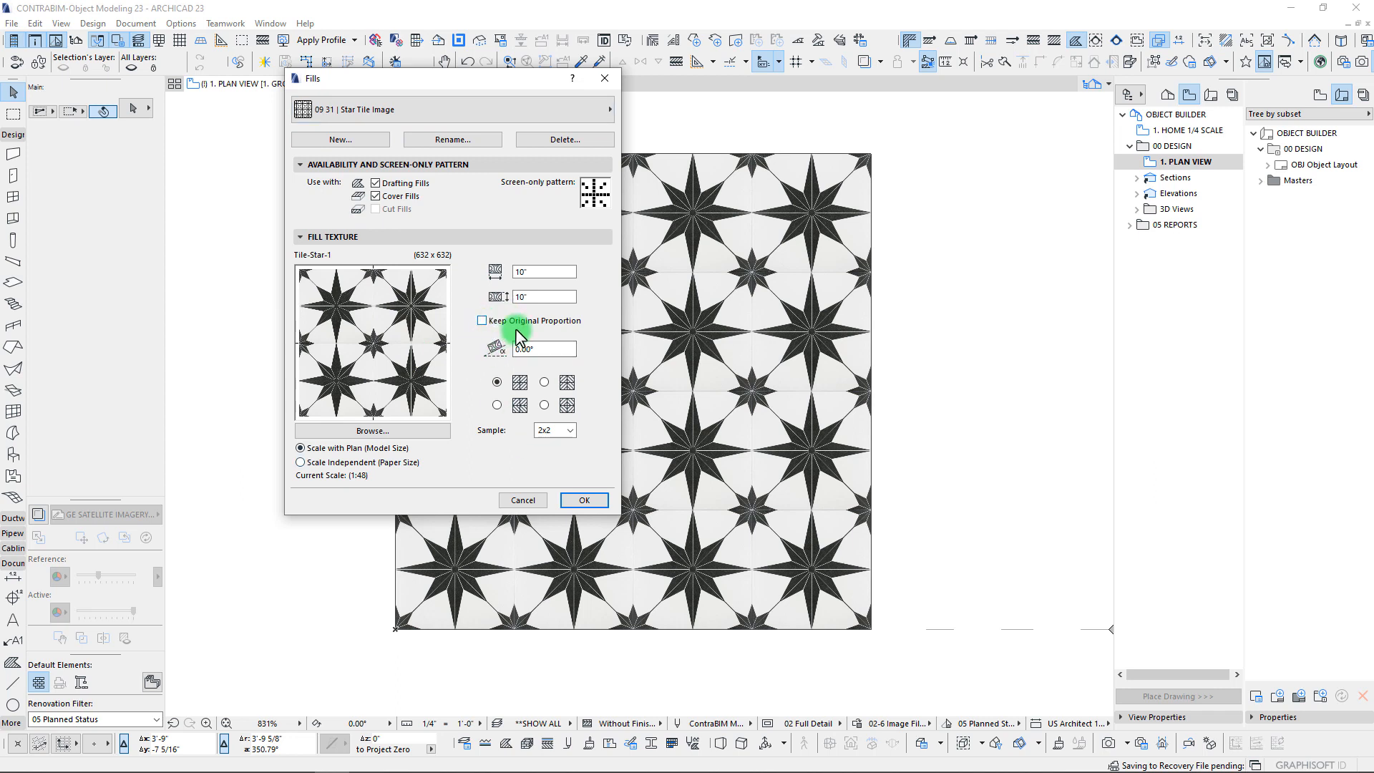
pyautogui.click(581, 501)
# Step: Try moving the slab slightly up and to the right, then undo the move and deselect the slab
pyautogui.click(466, 568)
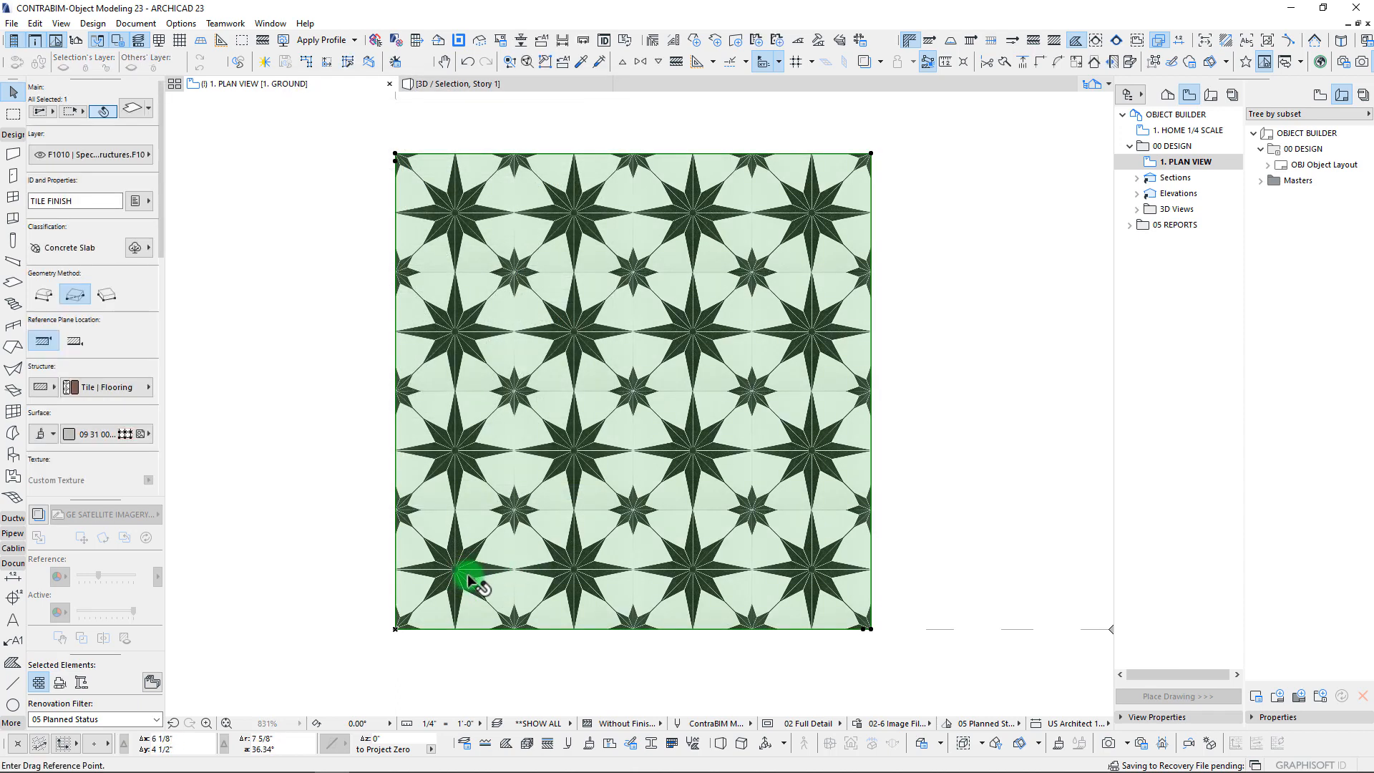
pyautogui.moveTo(467, 573); pyautogui.dragTo(492, 556)
pyautogui.hotkey('ctrl', 'z')
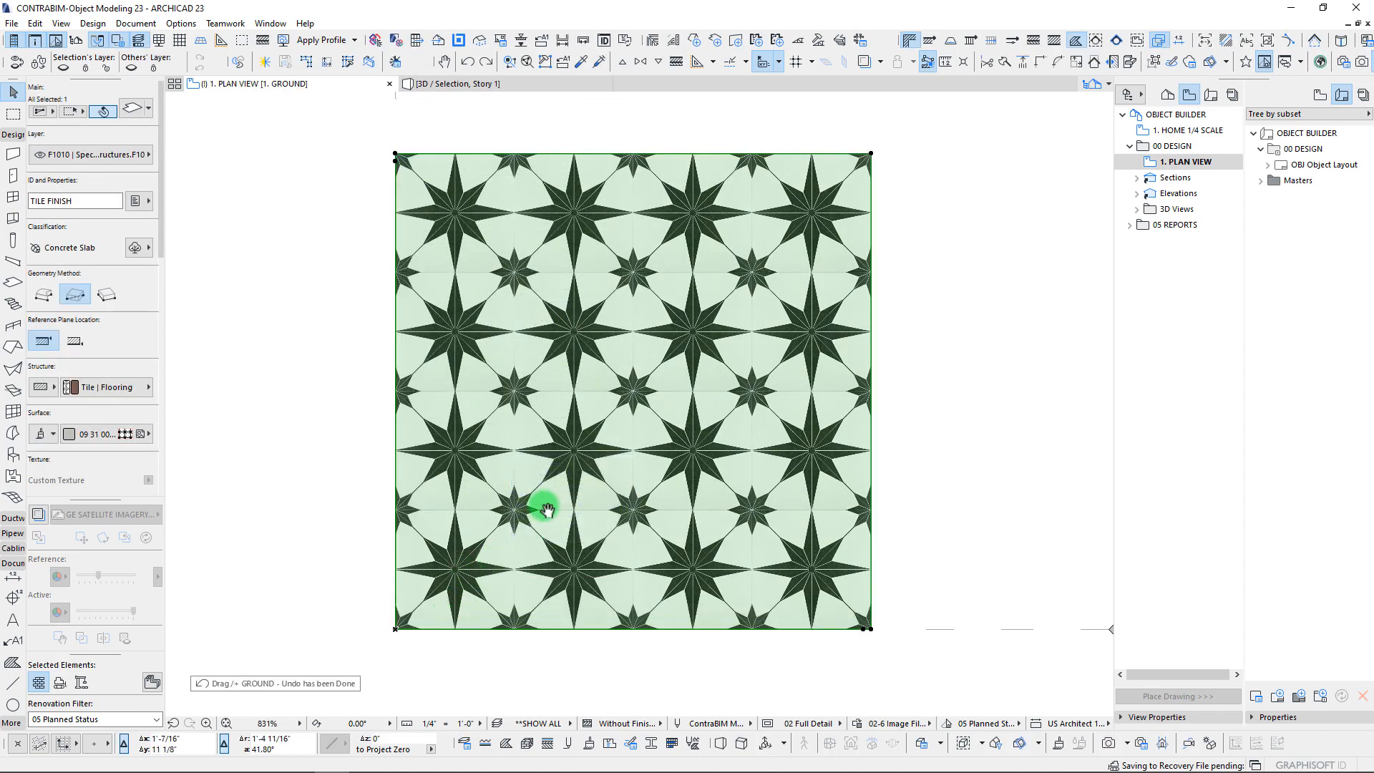
pyautogui.moveTo(547, 507); pyautogui.dragTo(548, 518, button='middle')
pyautogui.press('Escape')
# Step: Switch the plan's graphic override combination to No Overrides so the slab shows its vector star tile fill
pyautogui.click(888, 724)
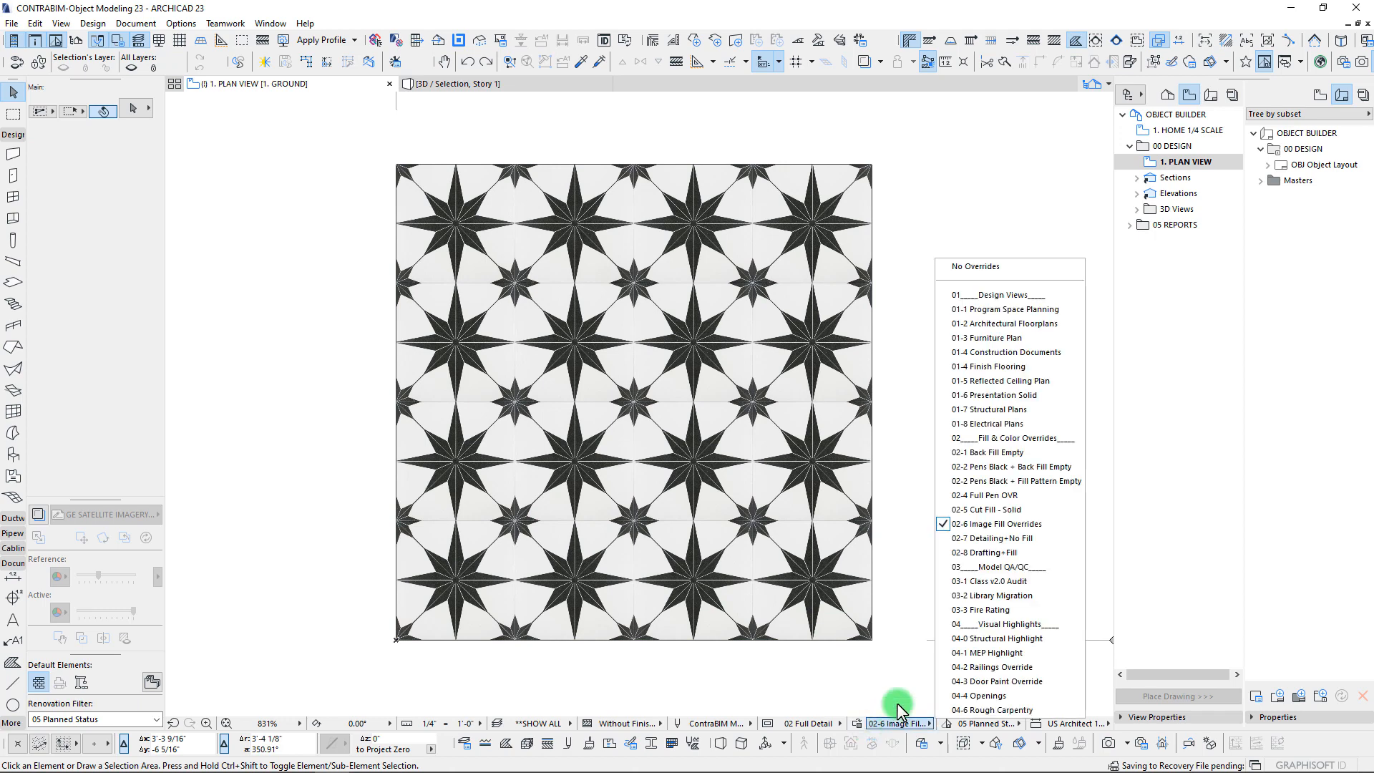
pyautogui.click(973, 266)
pyautogui.scroll(-1, 707, 509)
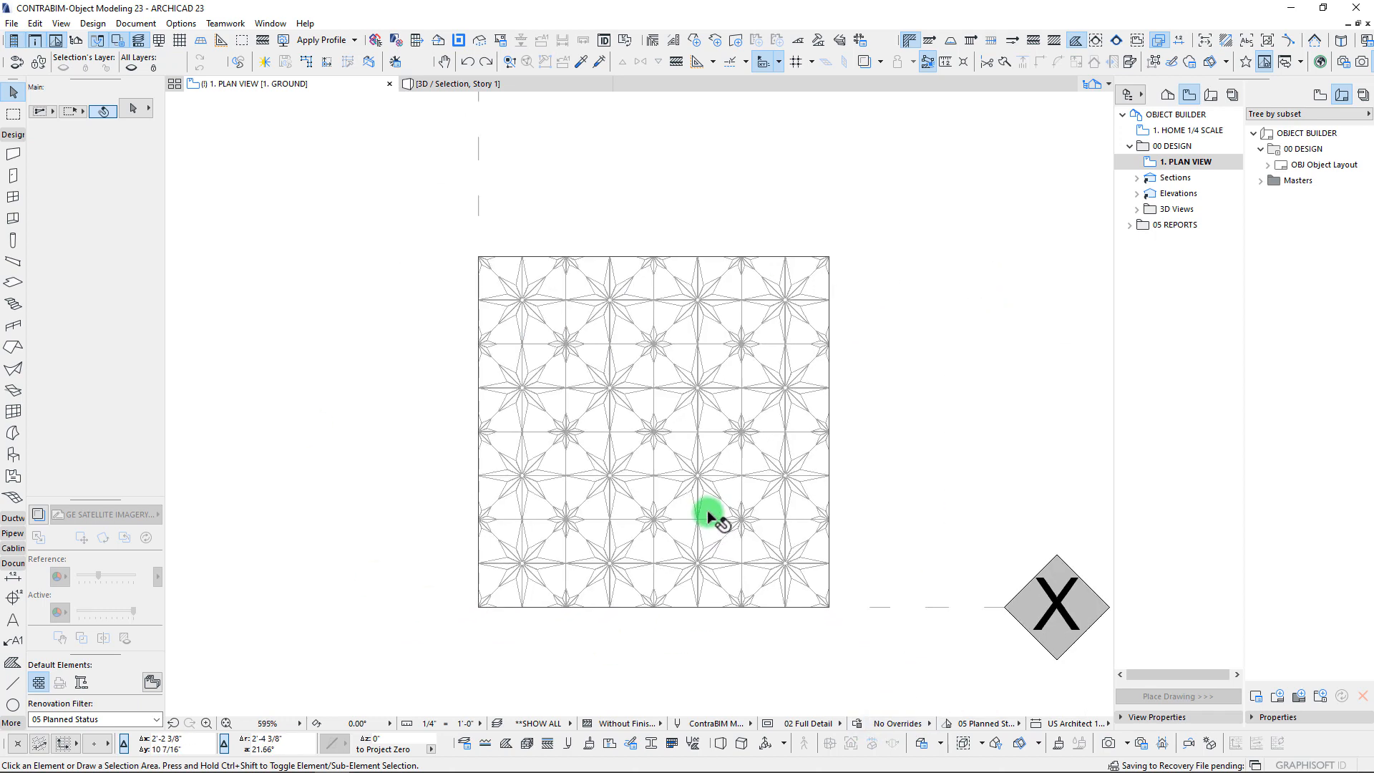
pyautogui.scroll(1, 702, 524)
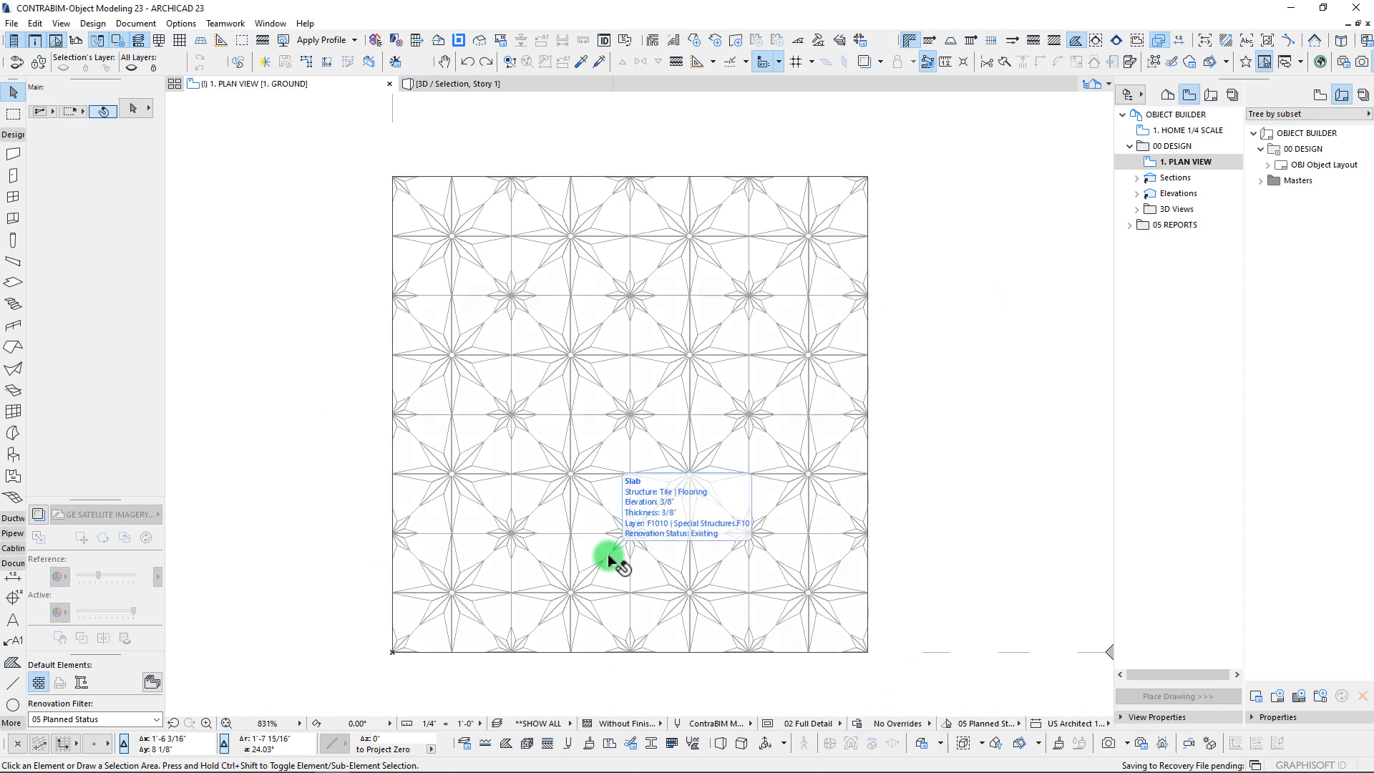
pyautogui.moveTo(735, 464)
pyautogui.mouseDown(button='middle')
pyautogui.moveTo(730, 476)
pyautogui.moveTo(746, 453)
pyautogui.mouseUp(button='middle')
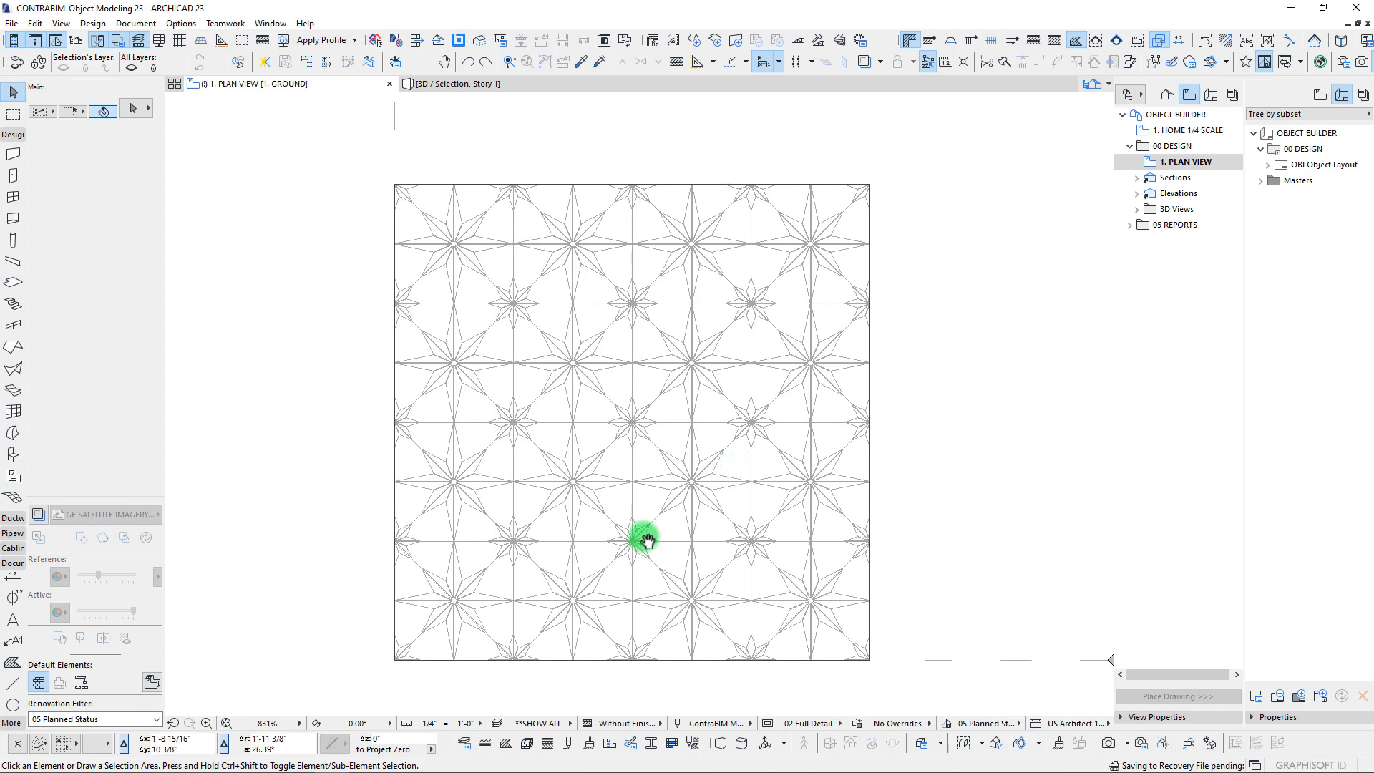
# Step: Set the slab's cover fill background pen to black pen 141 and its cover fill pen to blue, and inspect the pattern
pyautogui.click(643, 392)
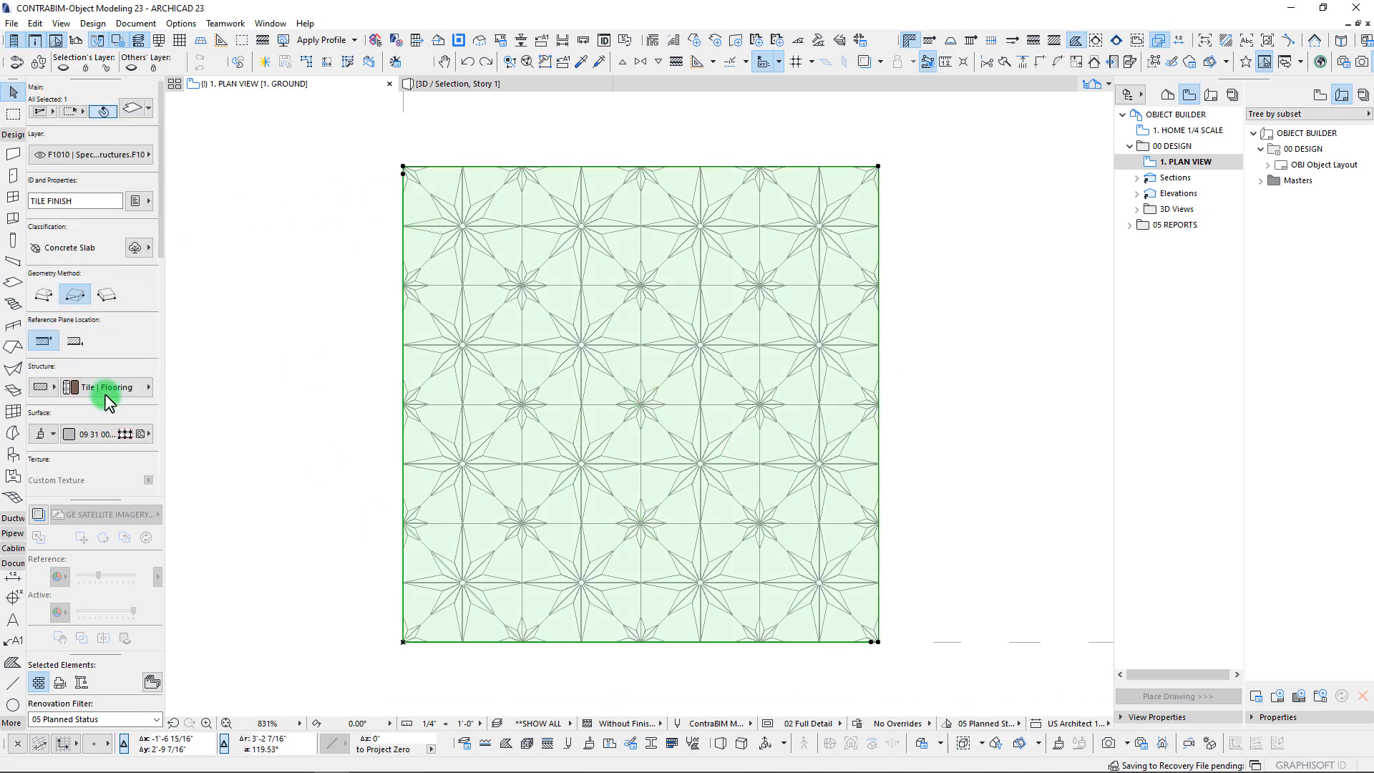
pyautogui.scroll(-5, 108, 387)
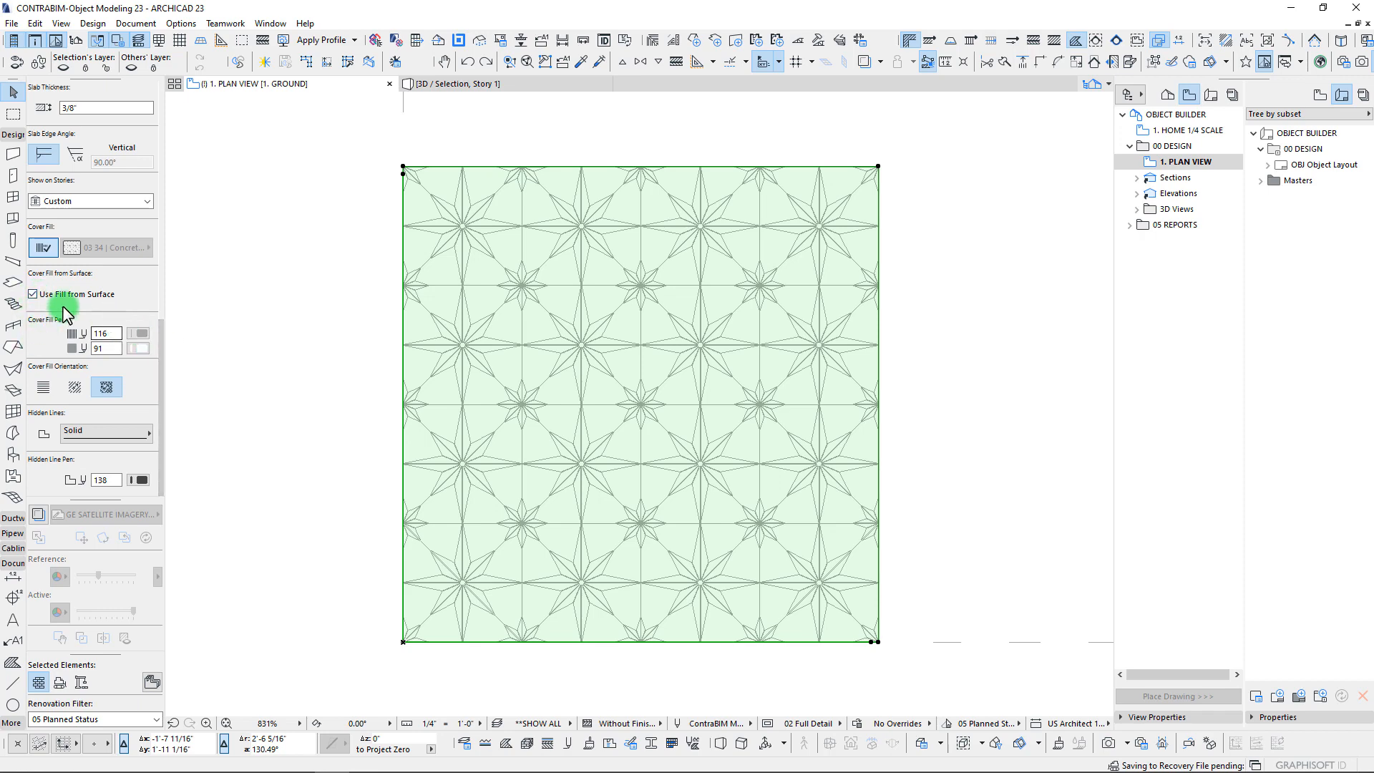
pyautogui.click(140, 349)
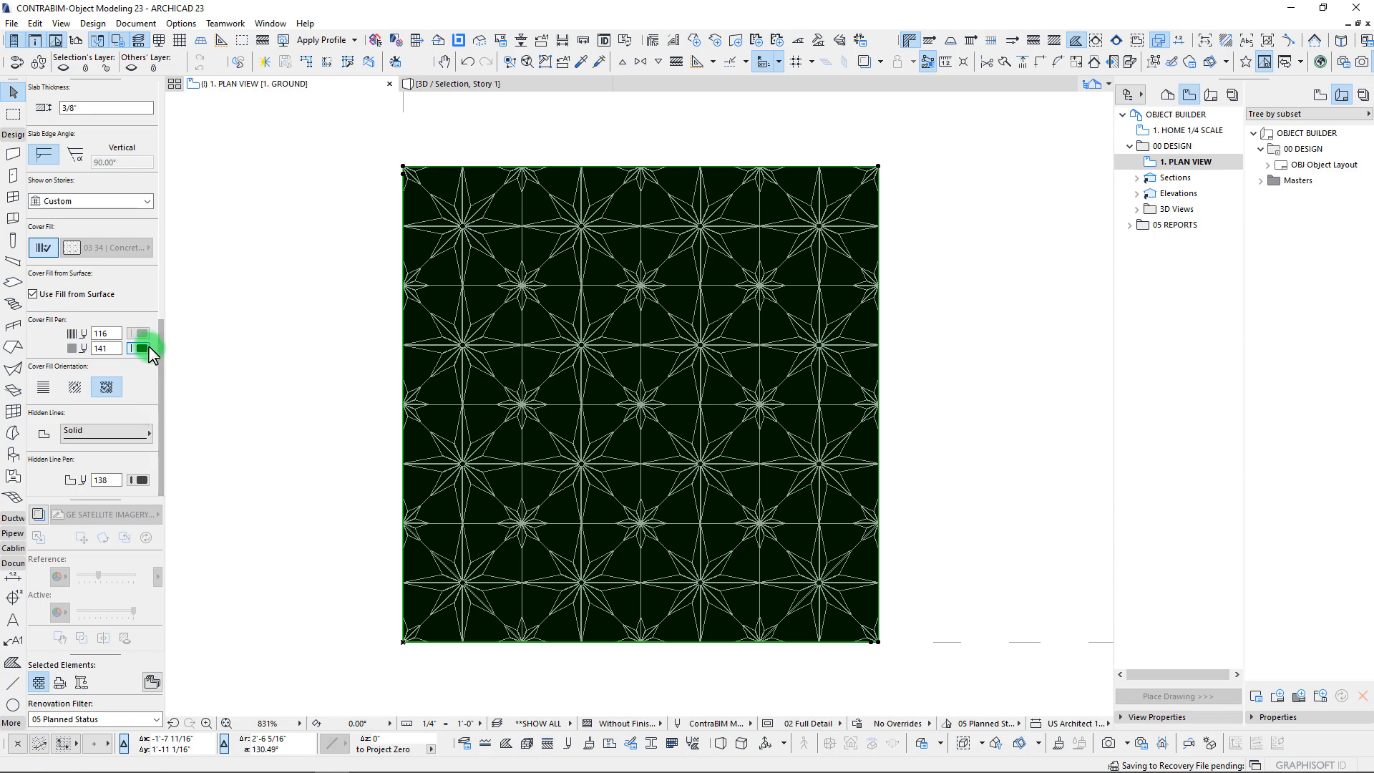
pyautogui.click(139, 333)
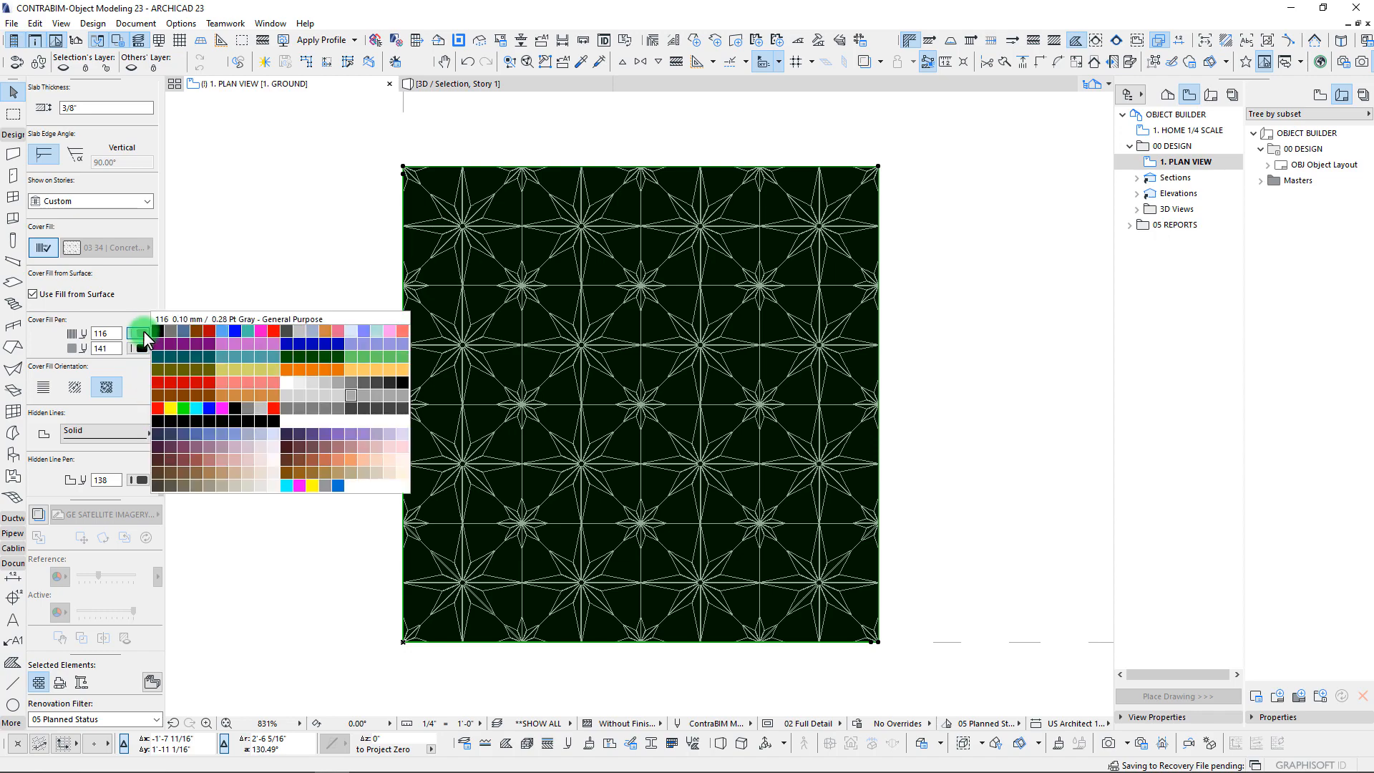
pyautogui.click(340, 486)
pyautogui.press('Escape')
pyautogui.scroll(4, 663, 378)
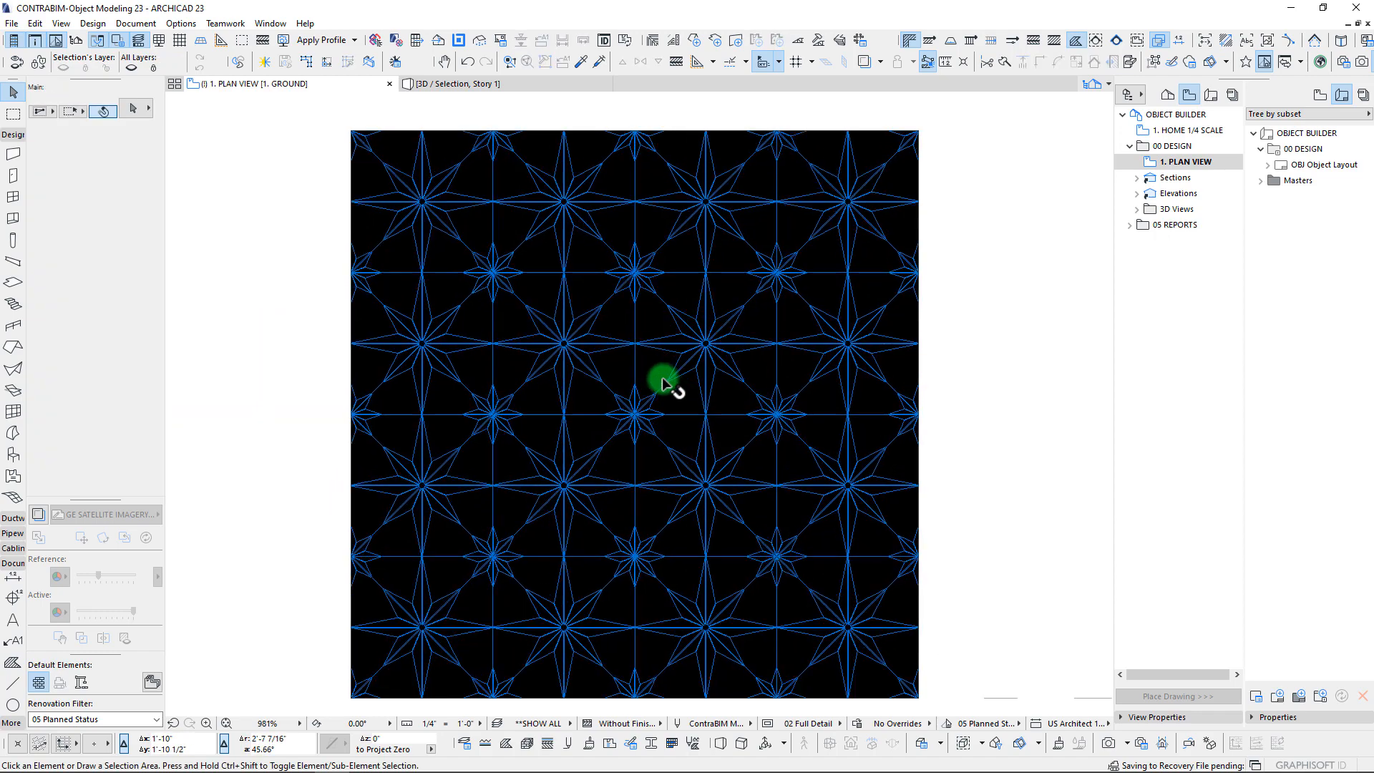
pyautogui.scroll(-3, 579, 428)
pyautogui.scroll(3, 706, 444)
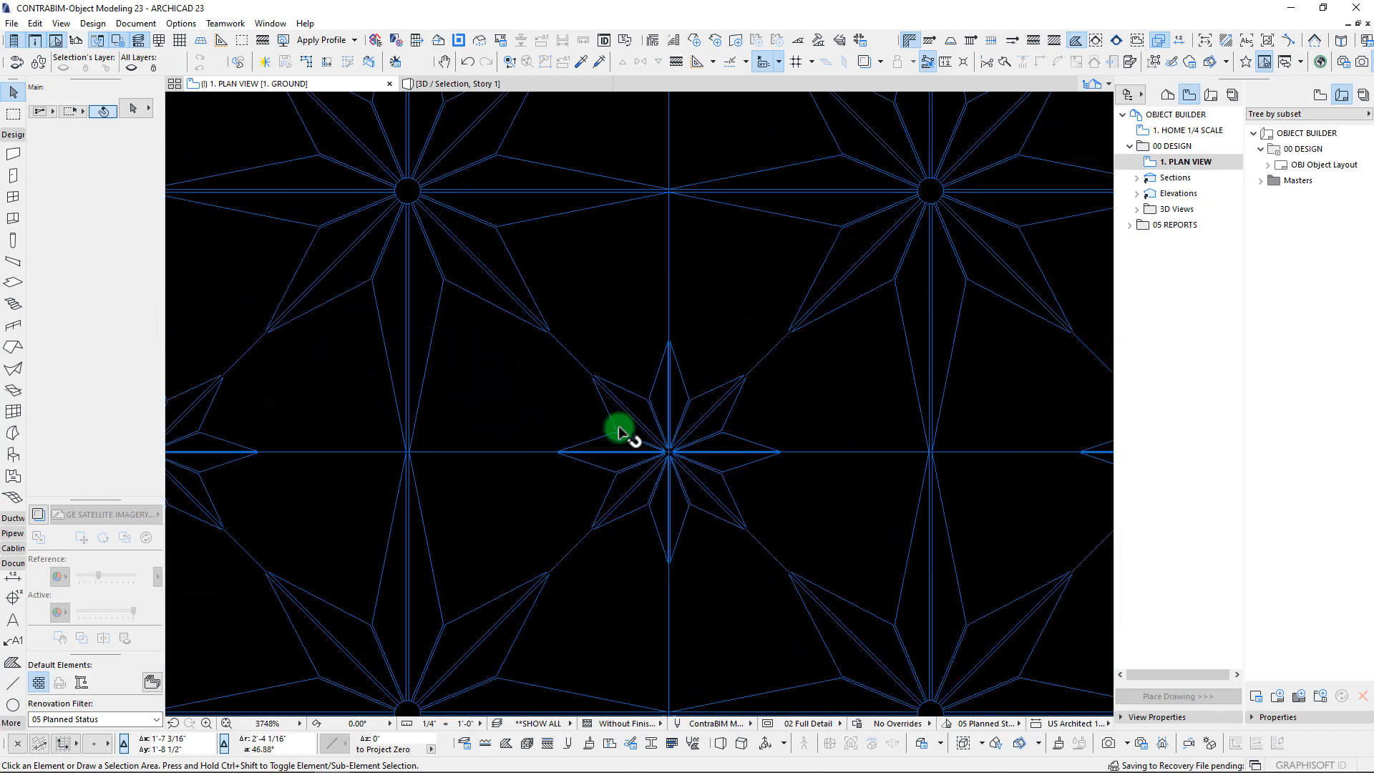
pyautogui.scroll(-4, 620, 433)
pyautogui.scroll(2, 617, 409)
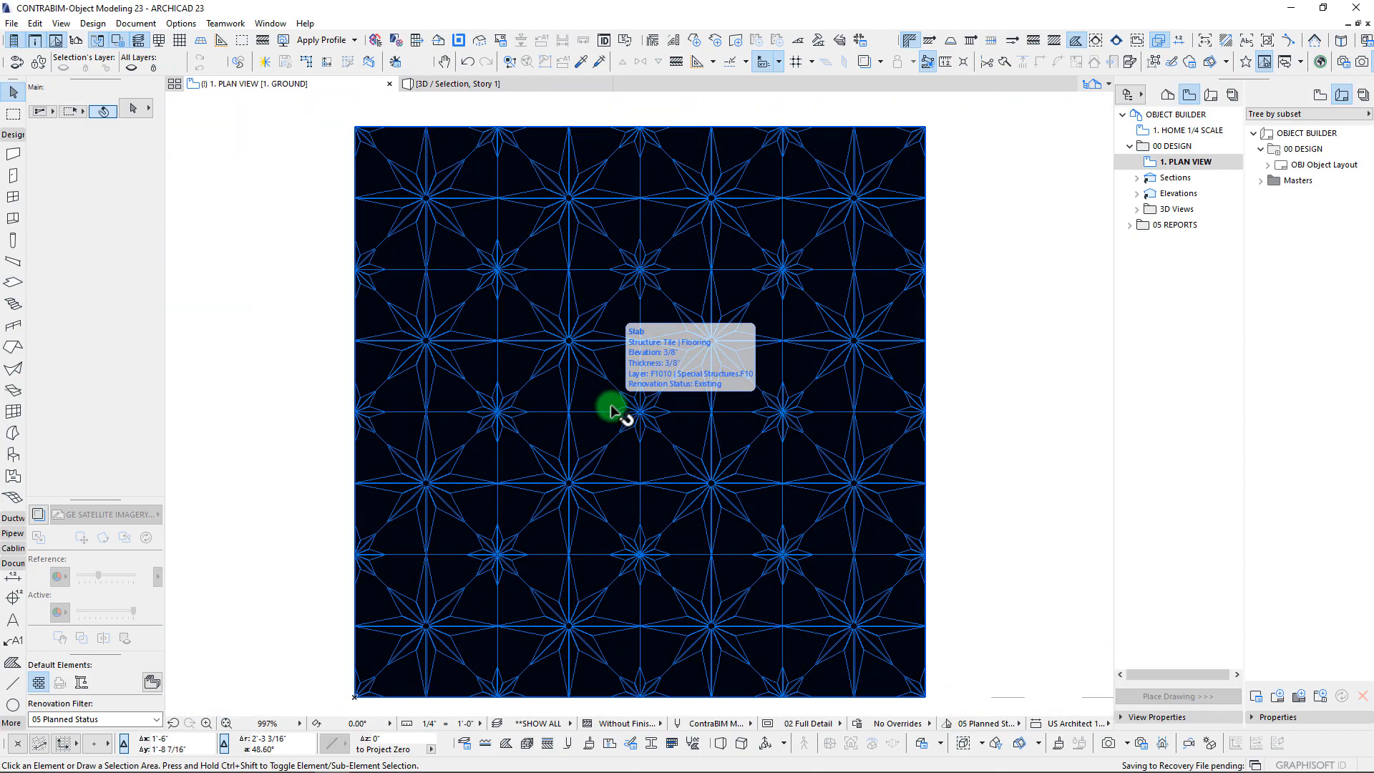
pyautogui.scroll(-3, 592, 408)
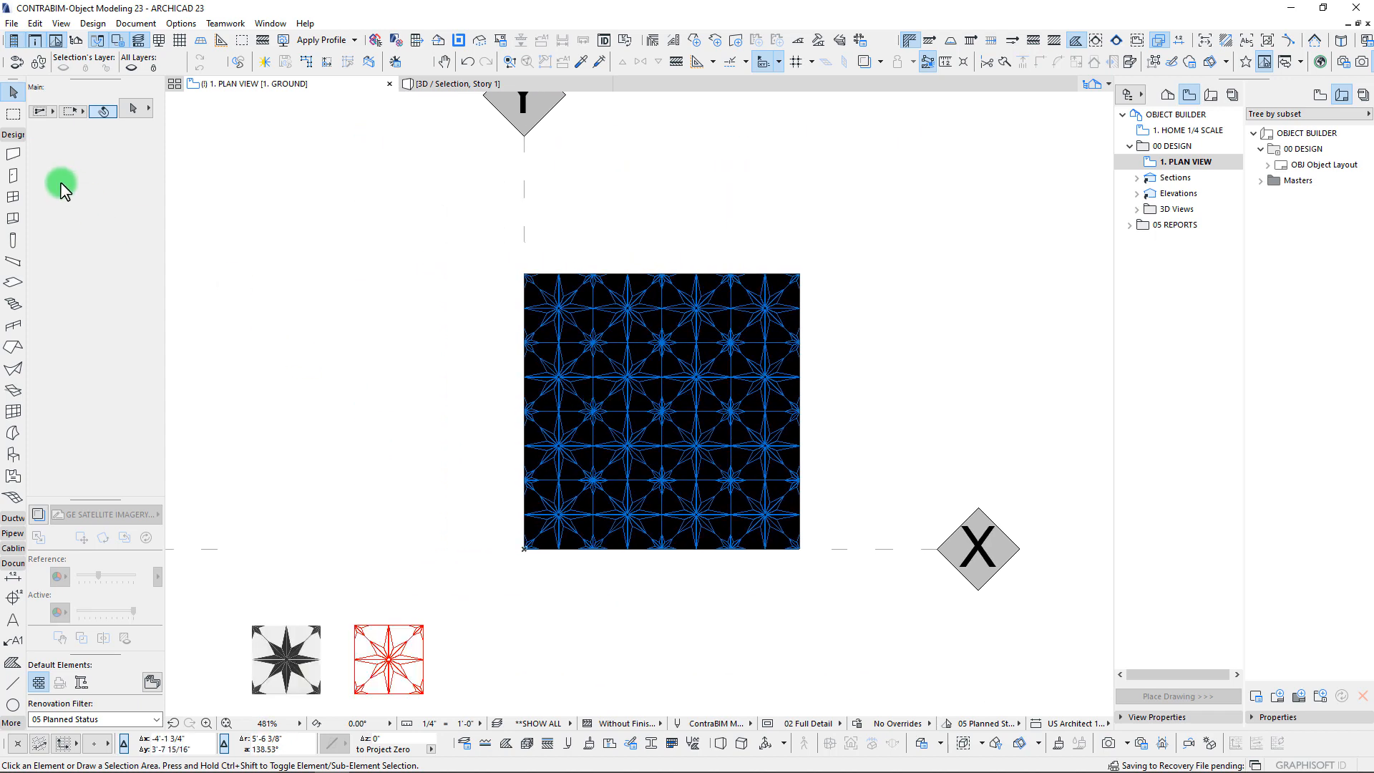
pyautogui.click(14, 157)
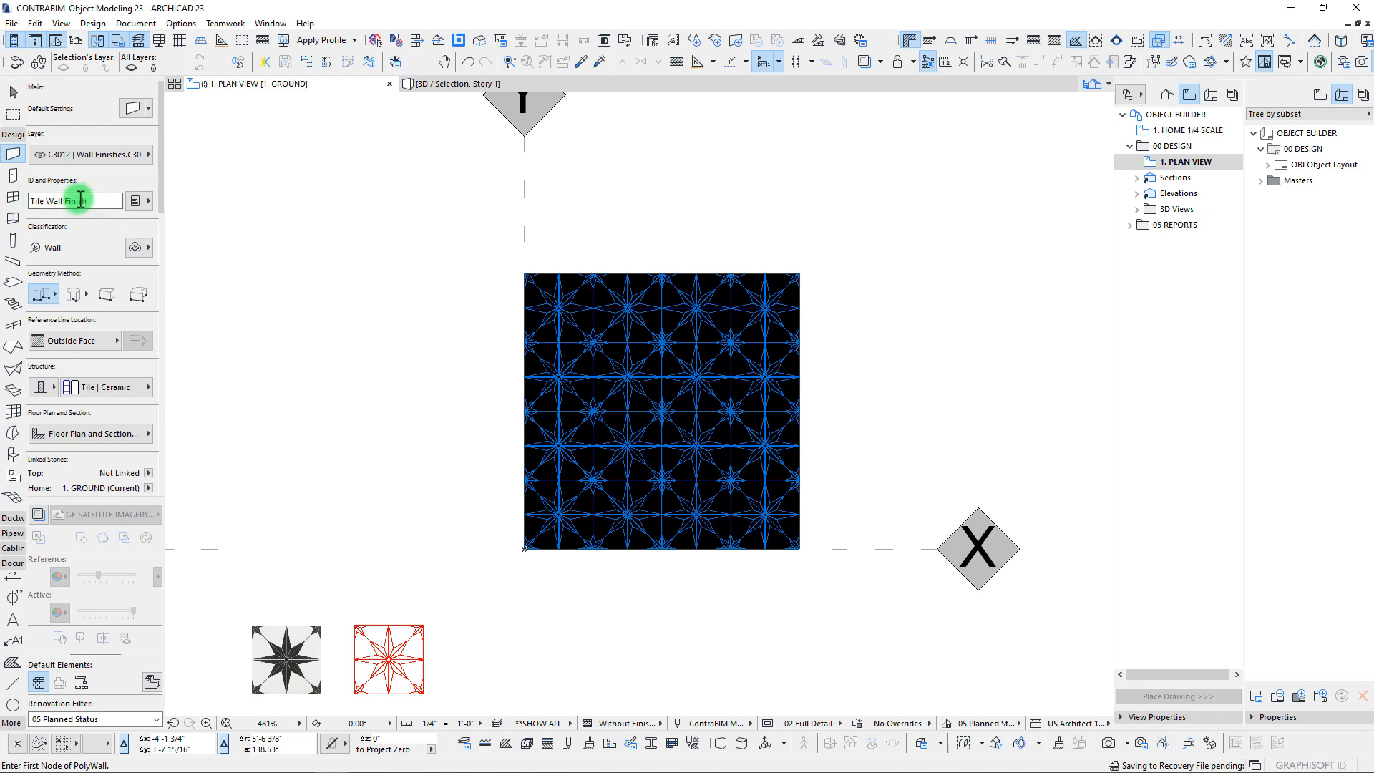
pyautogui.scroll(-5, 111, 351)
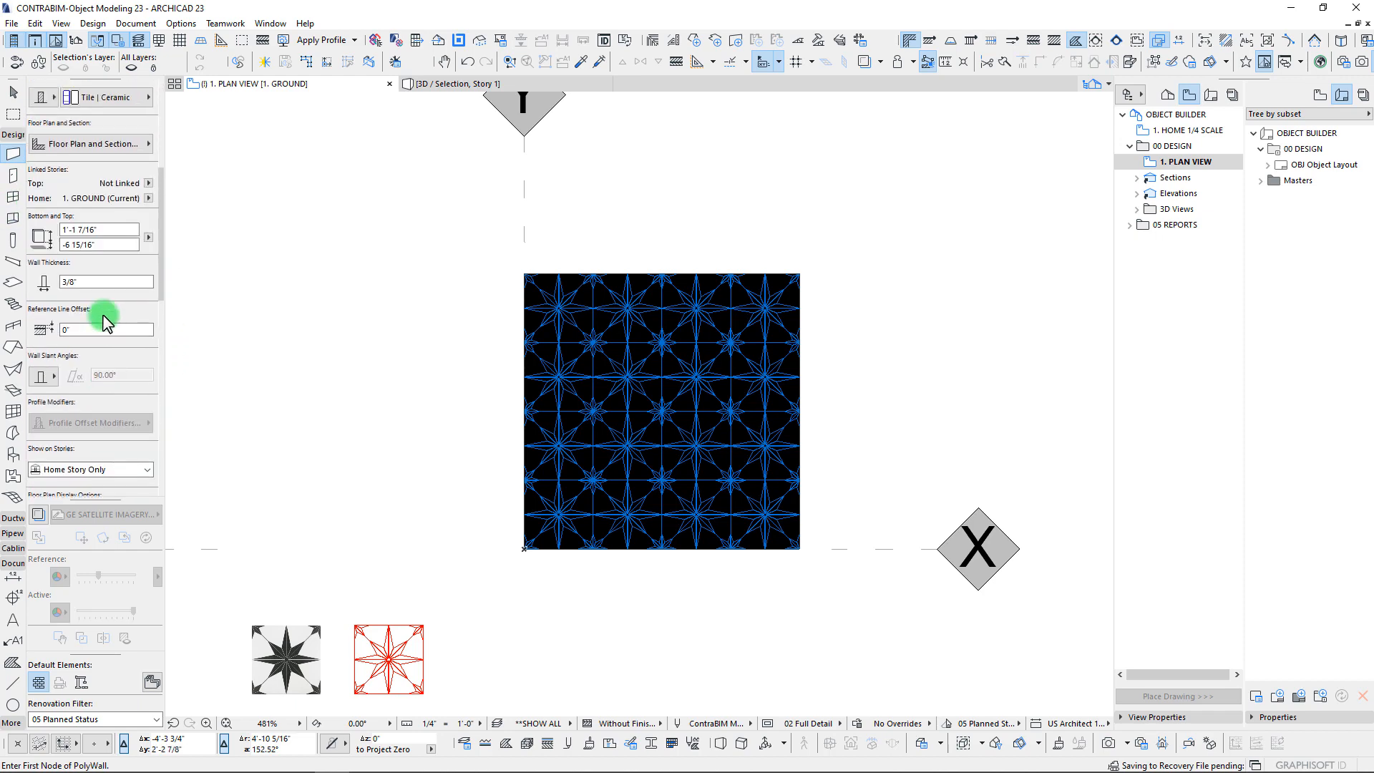
pyautogui.scroll(-5, 117, 391)
pyautogui.moveTo(611, 534); pyautogui.dragTo(602, 606, button='middle')
pyautogui.click(647, 444)
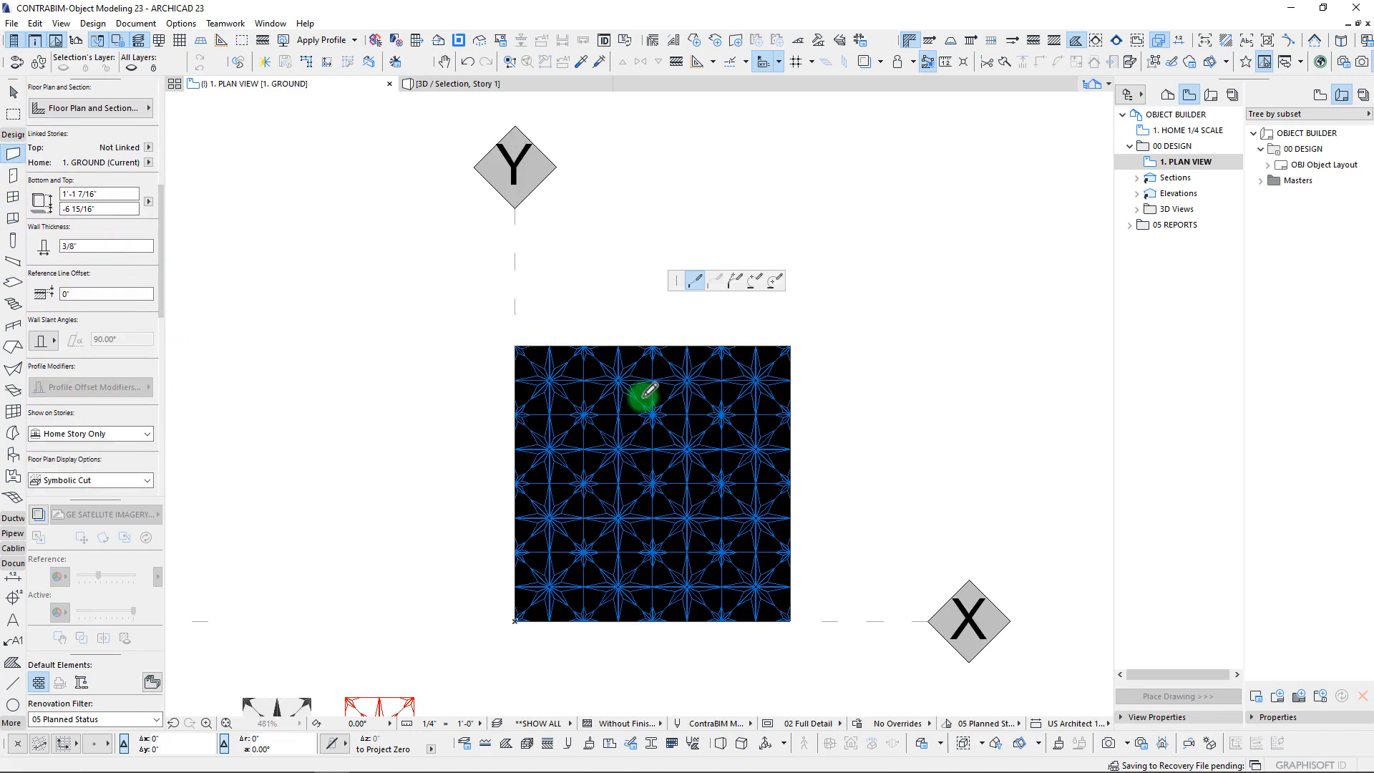
pyautogui.press('Escape')
pyautogui.press('Escape')
# Step: Offset the slab's upper edge outward by 1'-8" to lengthen the tiled floor
pyautogui.click(626, 346)
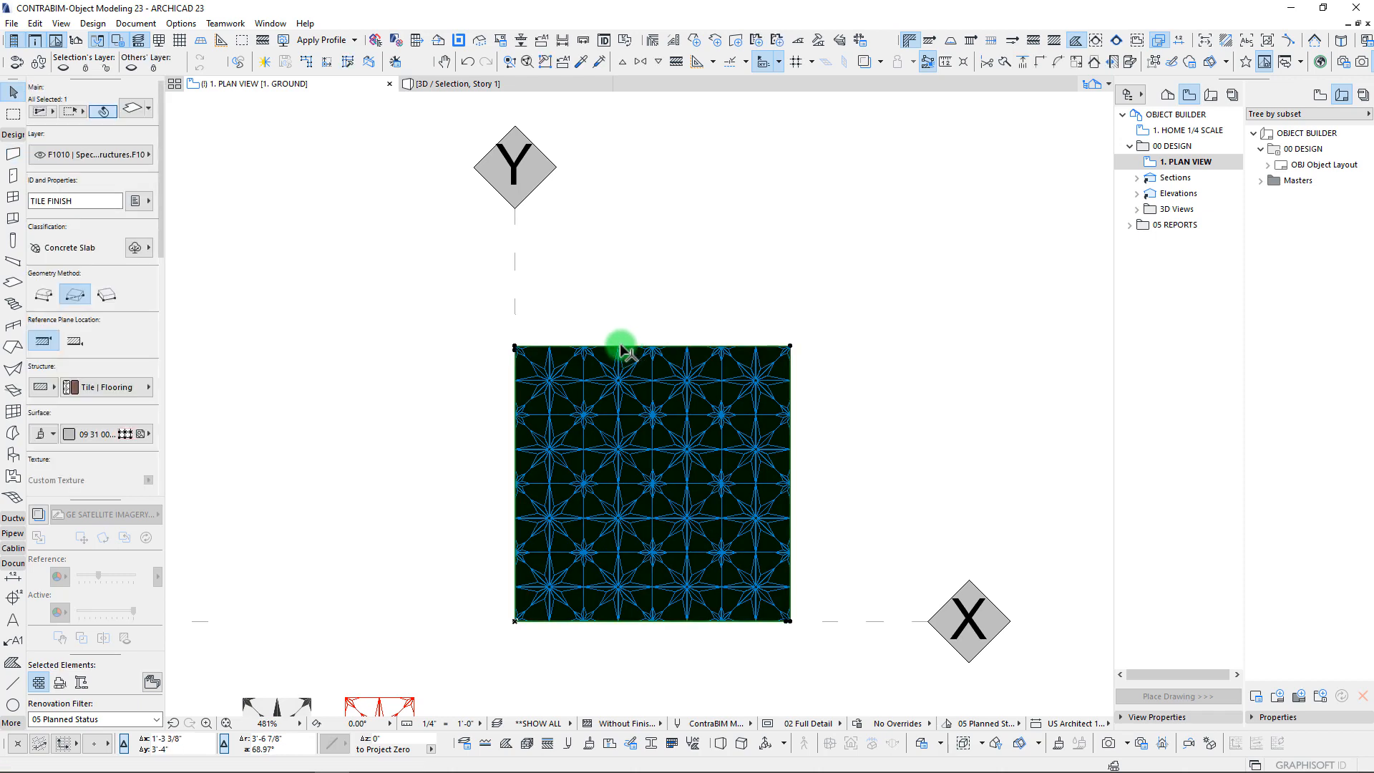
pyautogui.click(621, 346)
pyautogui.click(537, 241)
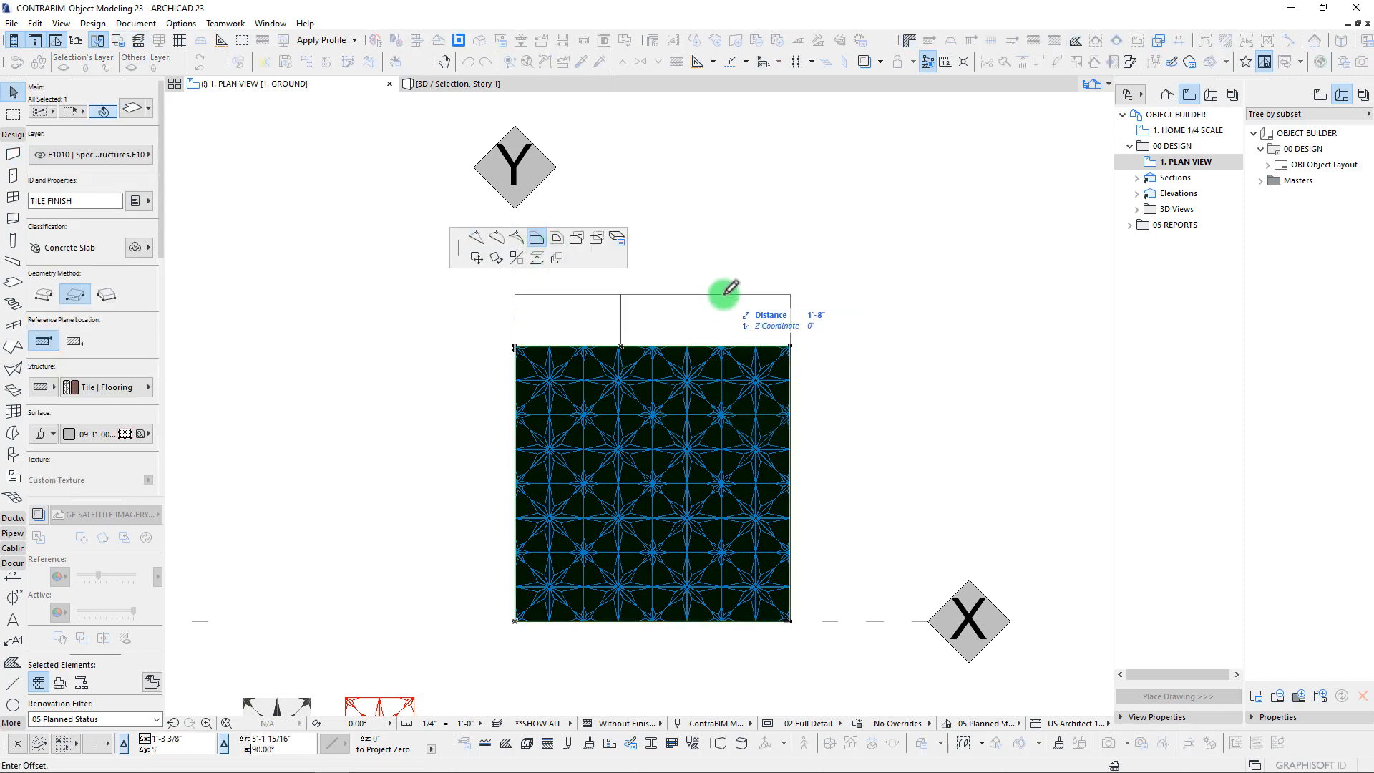
pyautogui.click(725, 290)
pyautogui.press('Escape')
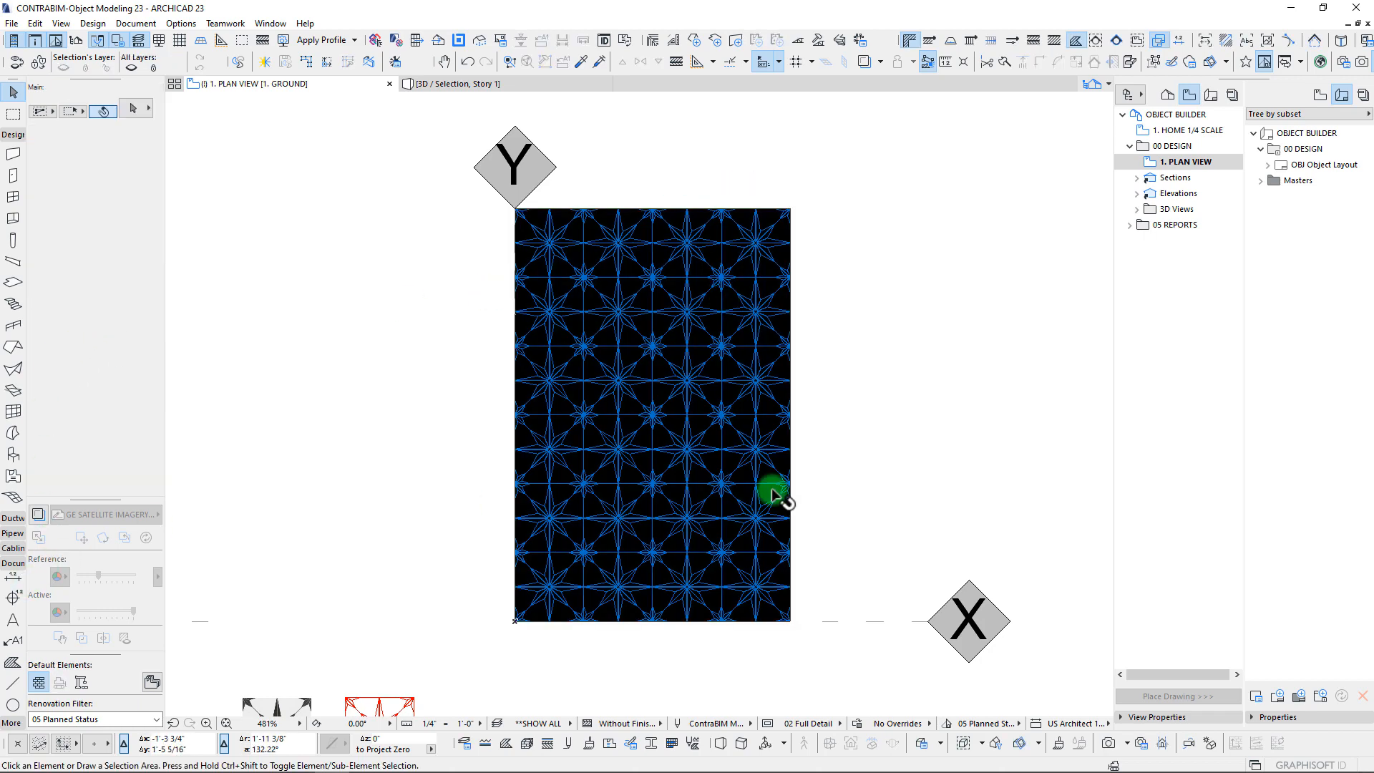
# Step: Set the Wall tool's default height to 6' with its base at 0'
pyautogui.click(16, 156)
pyautogui.moveTo(834, 270); pyautogui.dragTo(827, 345, button='middle')
pyautogui.scroll(-5, 76, 350)
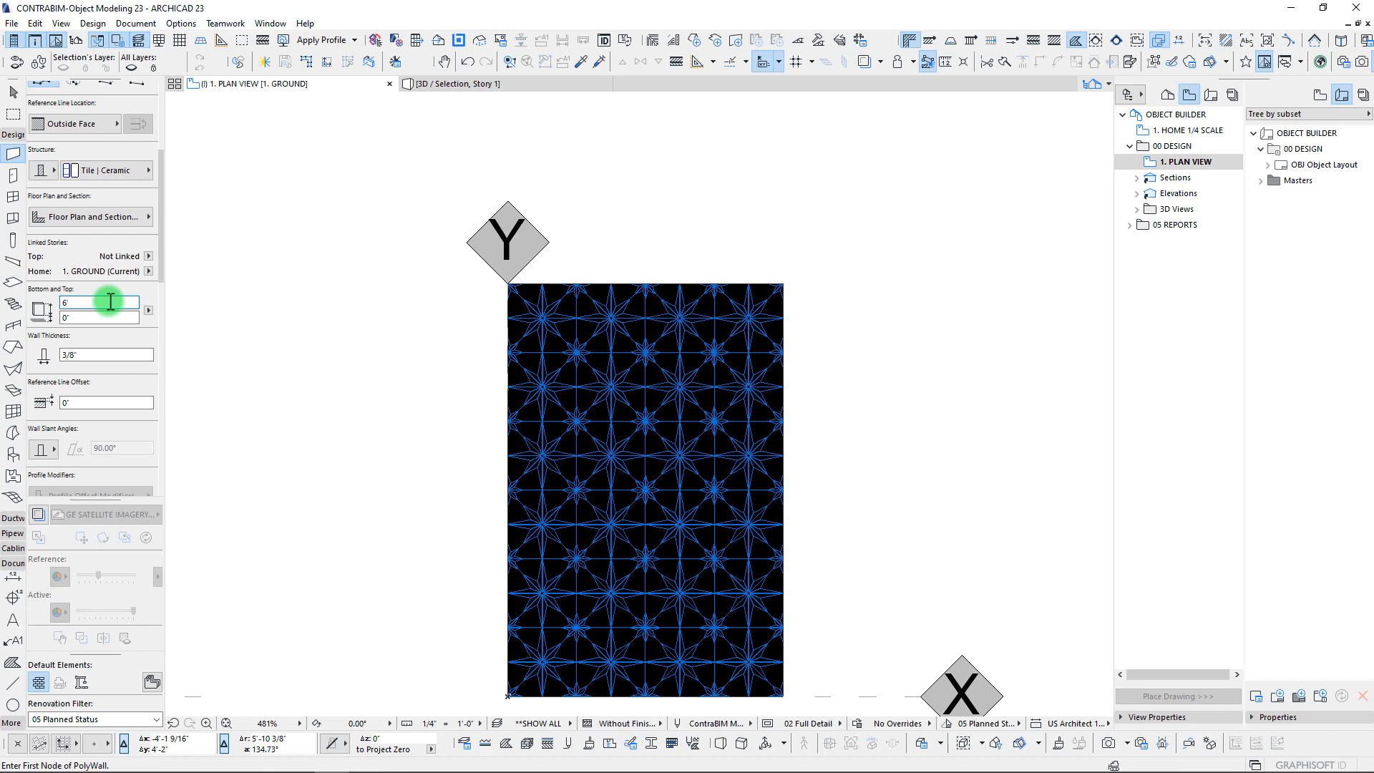
pyautogui.press('Return')
# Step: Set the default wall surface to 09 31 00 | Star Tile
pyautogui.scroll(-5, 99, 287)
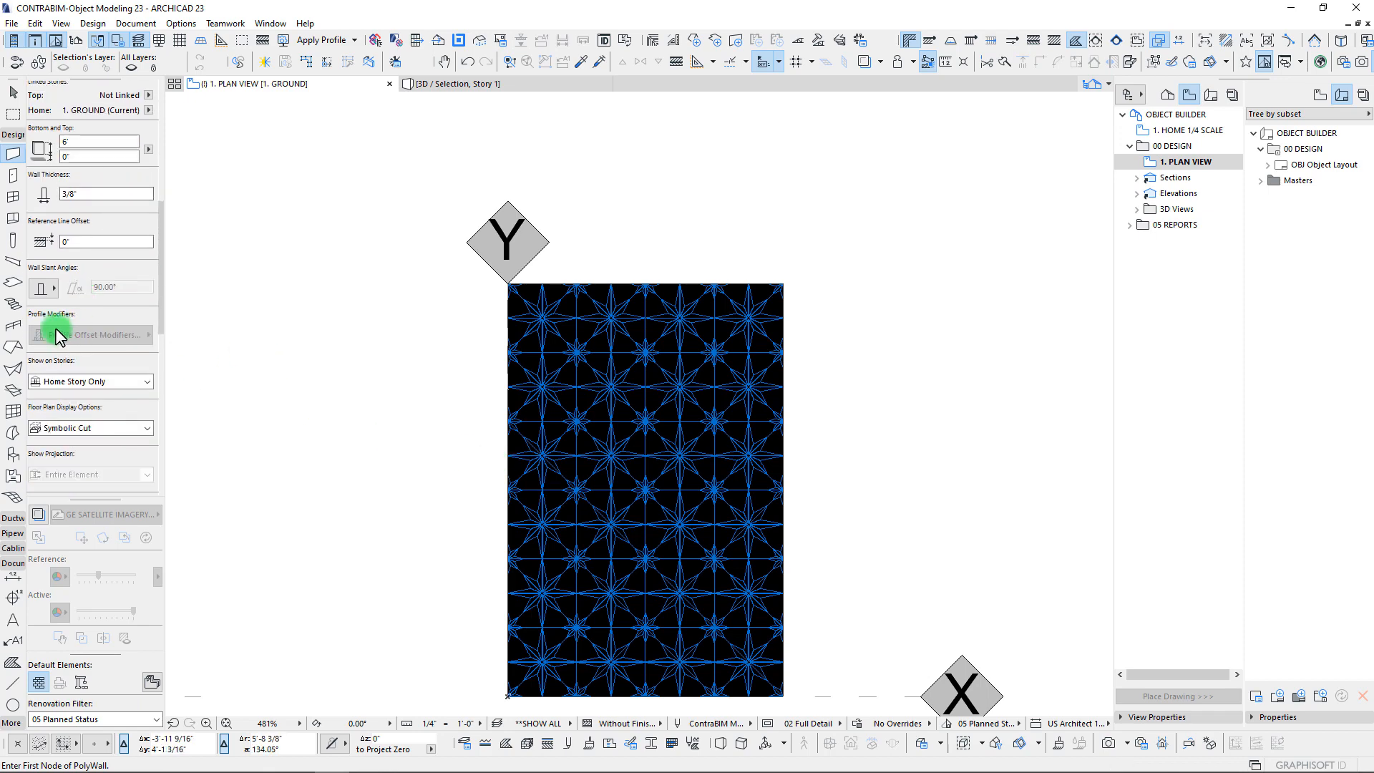
pyautogui.scroll(10, 50, 315)
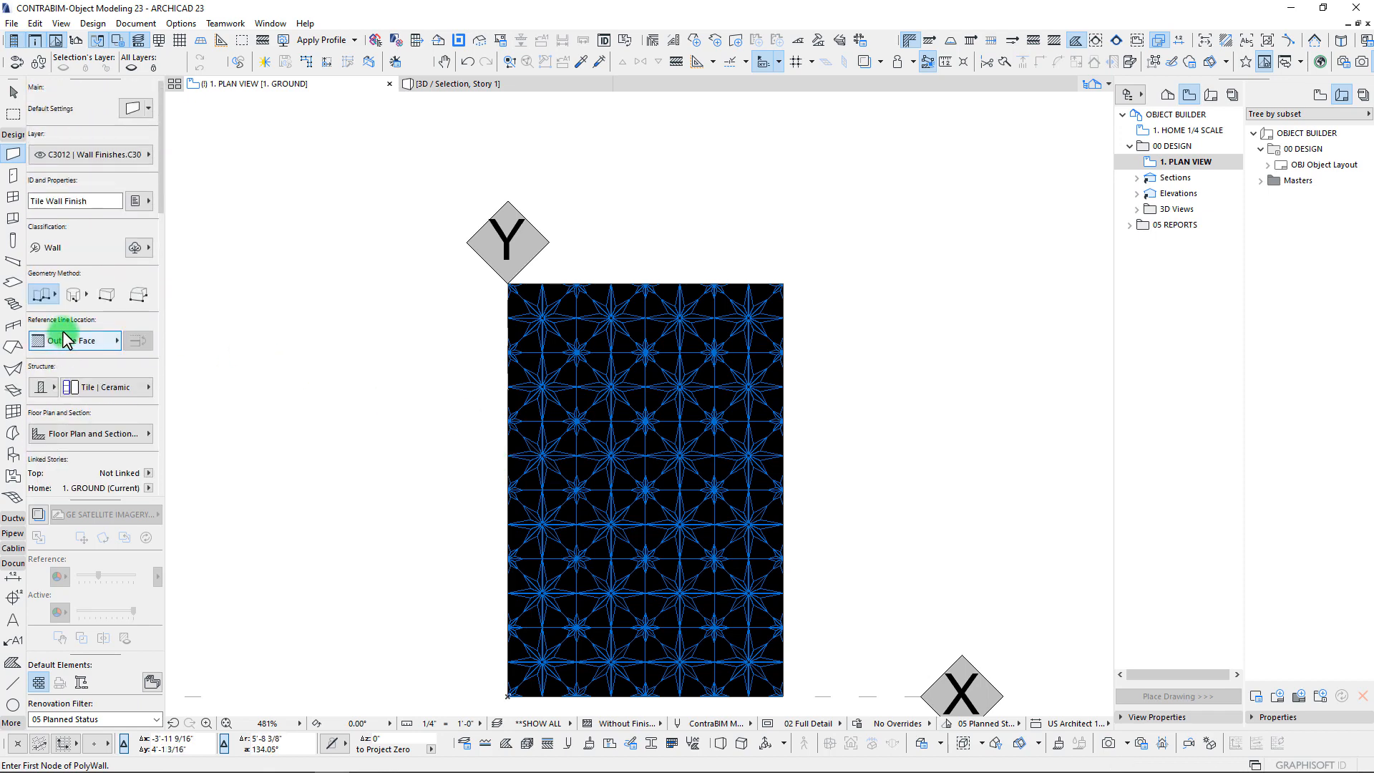
pyautogui.scroll(-10, 63, 365)
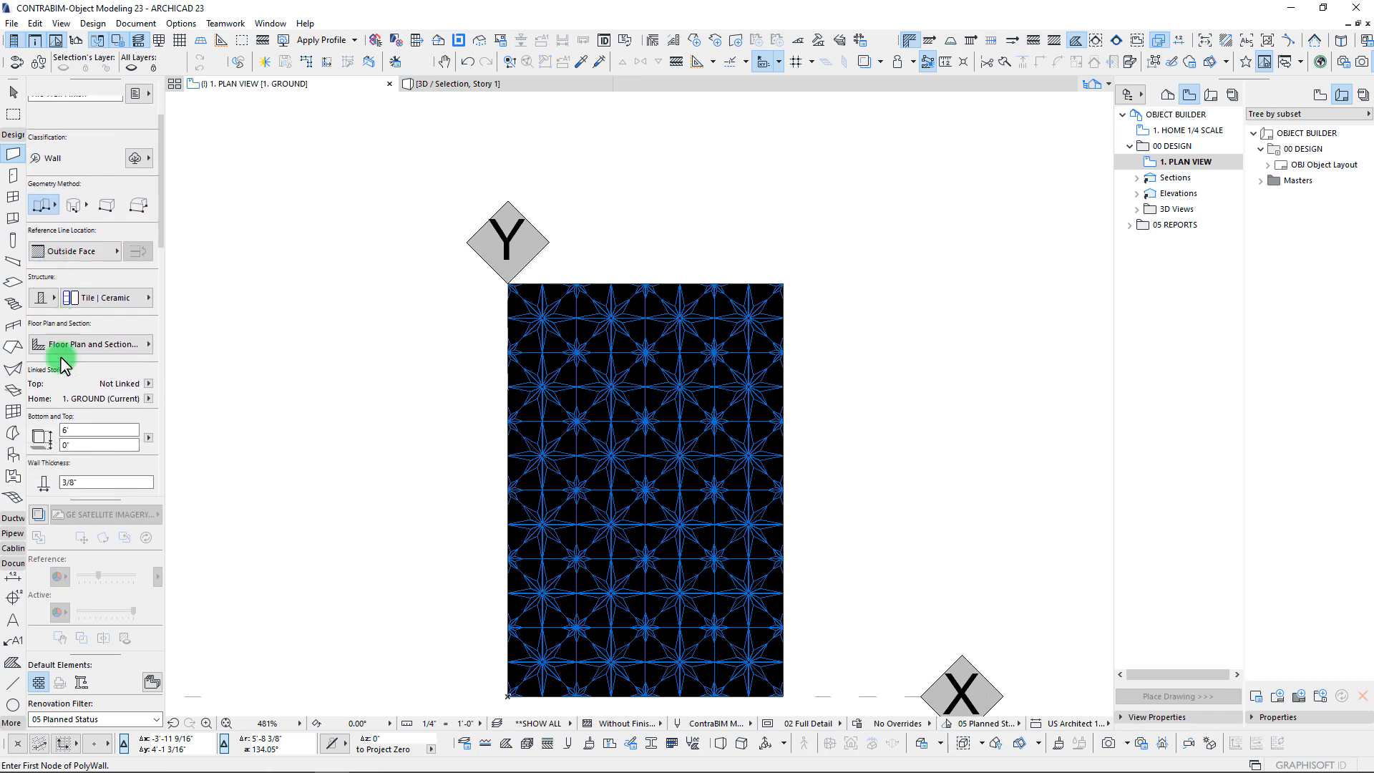
pyautogui.scroll(-10, 61, 372)
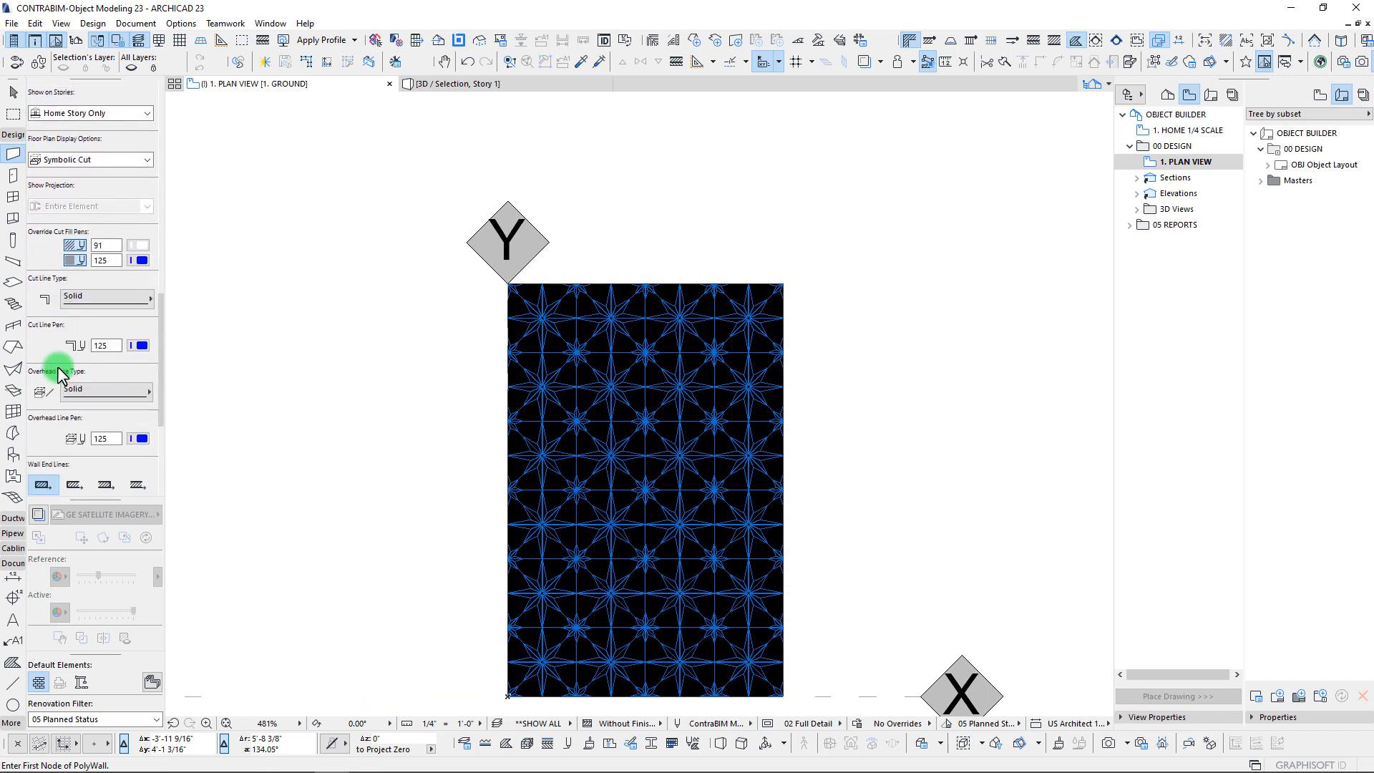
pyautogui.click(126, 412)
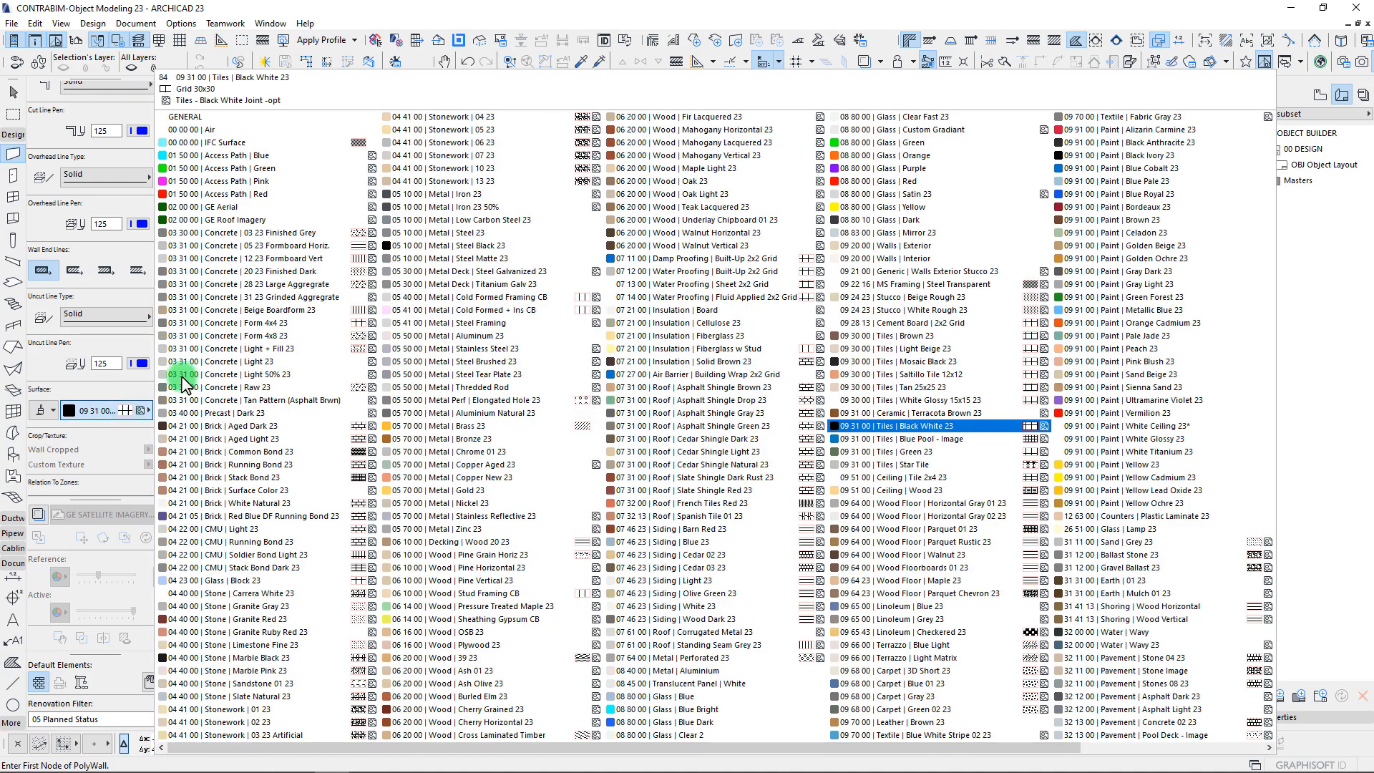
pyautogui.click(907, 430)
# Step: Draw a chained wall from the slab's upper-right corner along its upper, left and lower edges, ending at the lower-right corner
pyautogui.scroll(5, 796, 302)
pyautogui.click(797, 302)
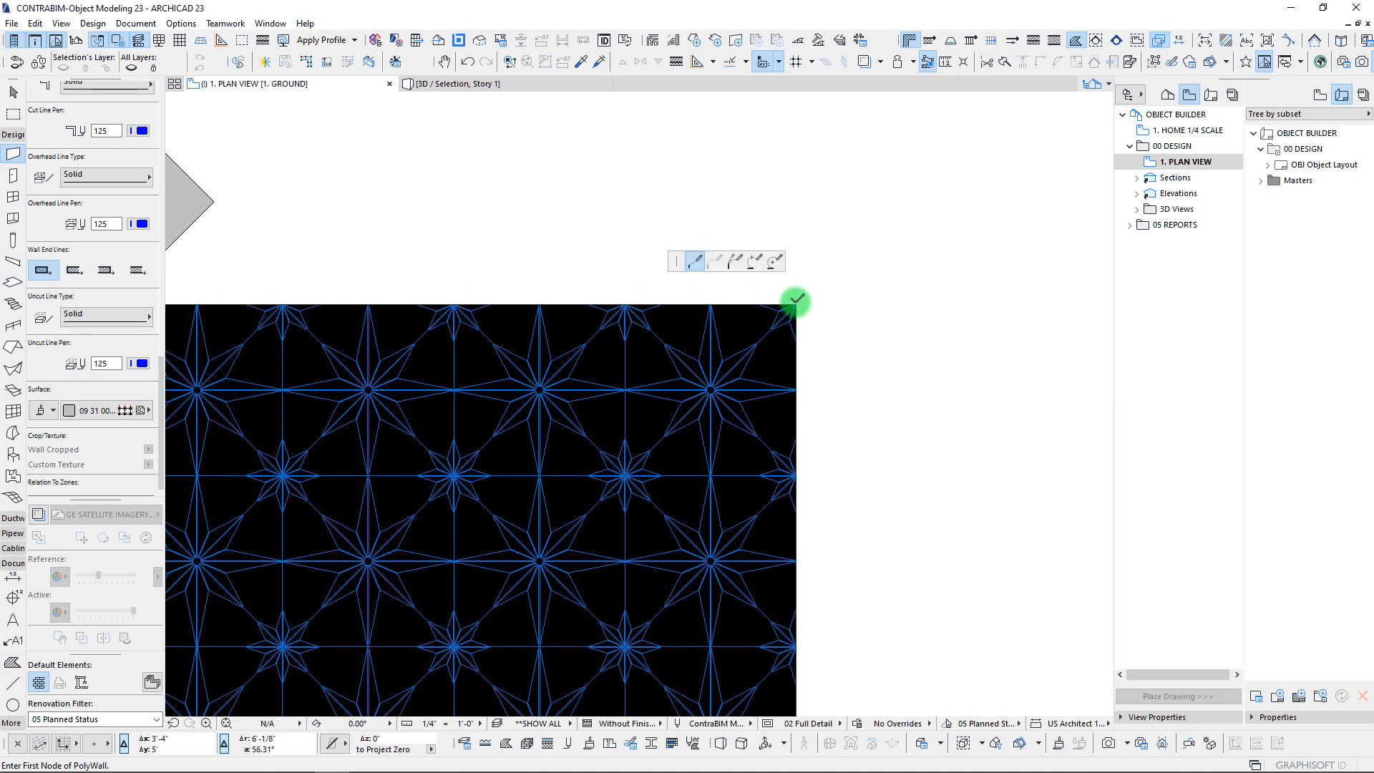
pyautogui.hscroll(-5, 604, 319)
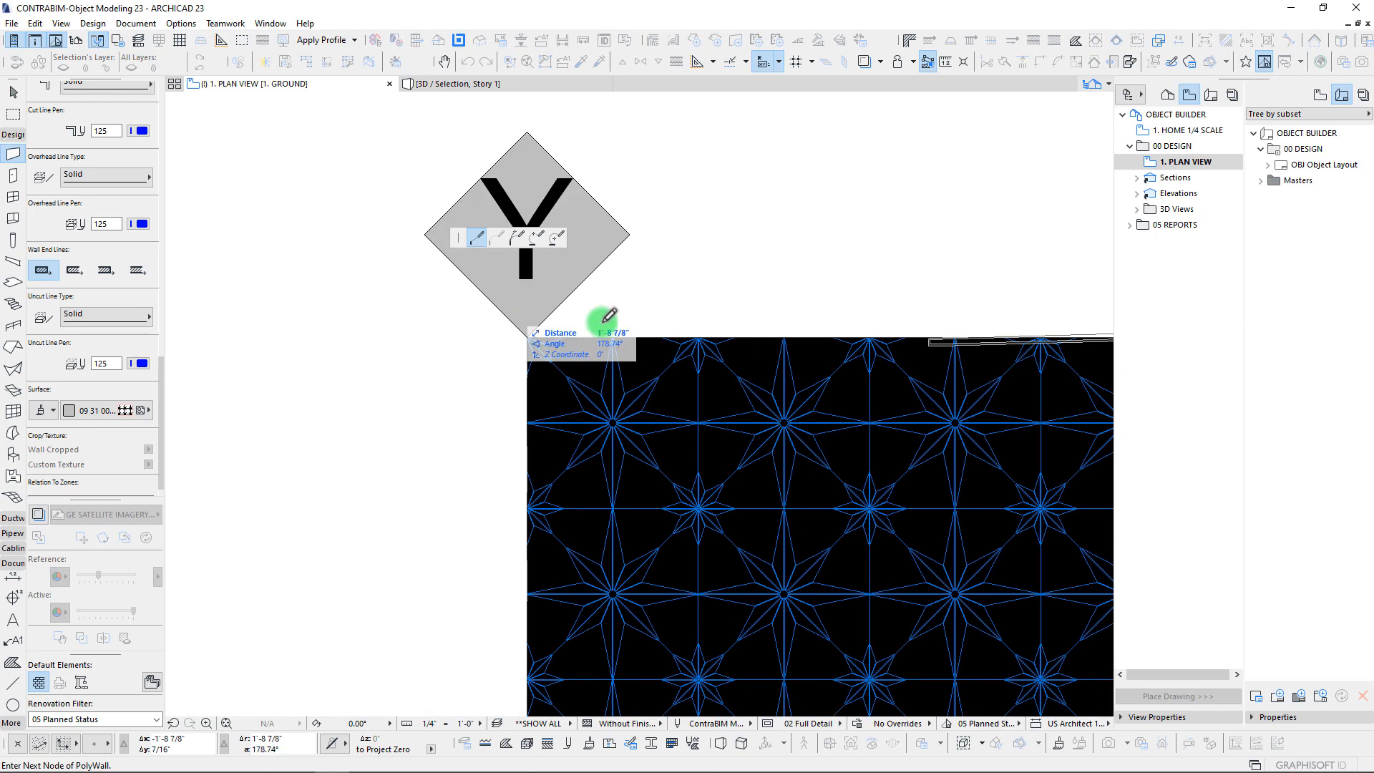
pyautogui.click(515, 333)
pyautogui.scroll(-3, 528, 445)
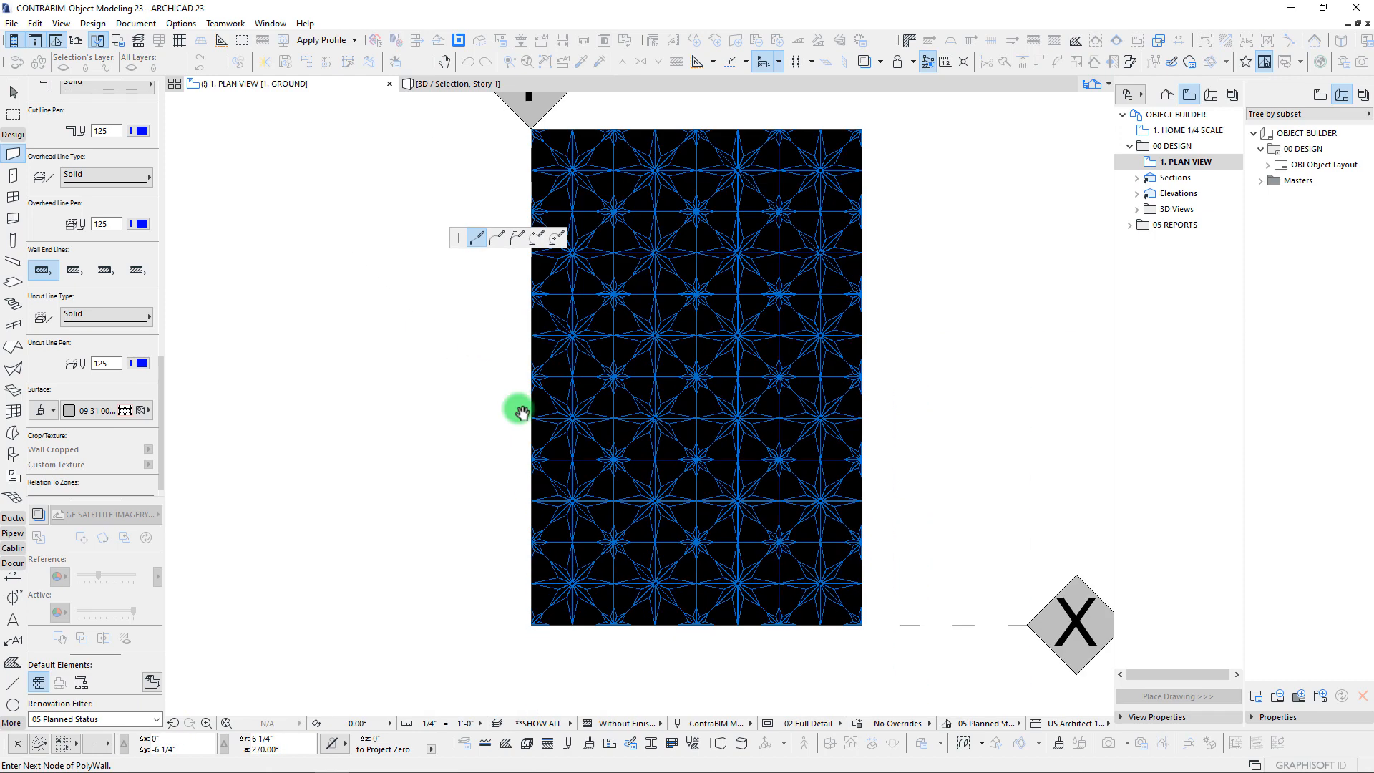
pyautogui.click(531, 623)
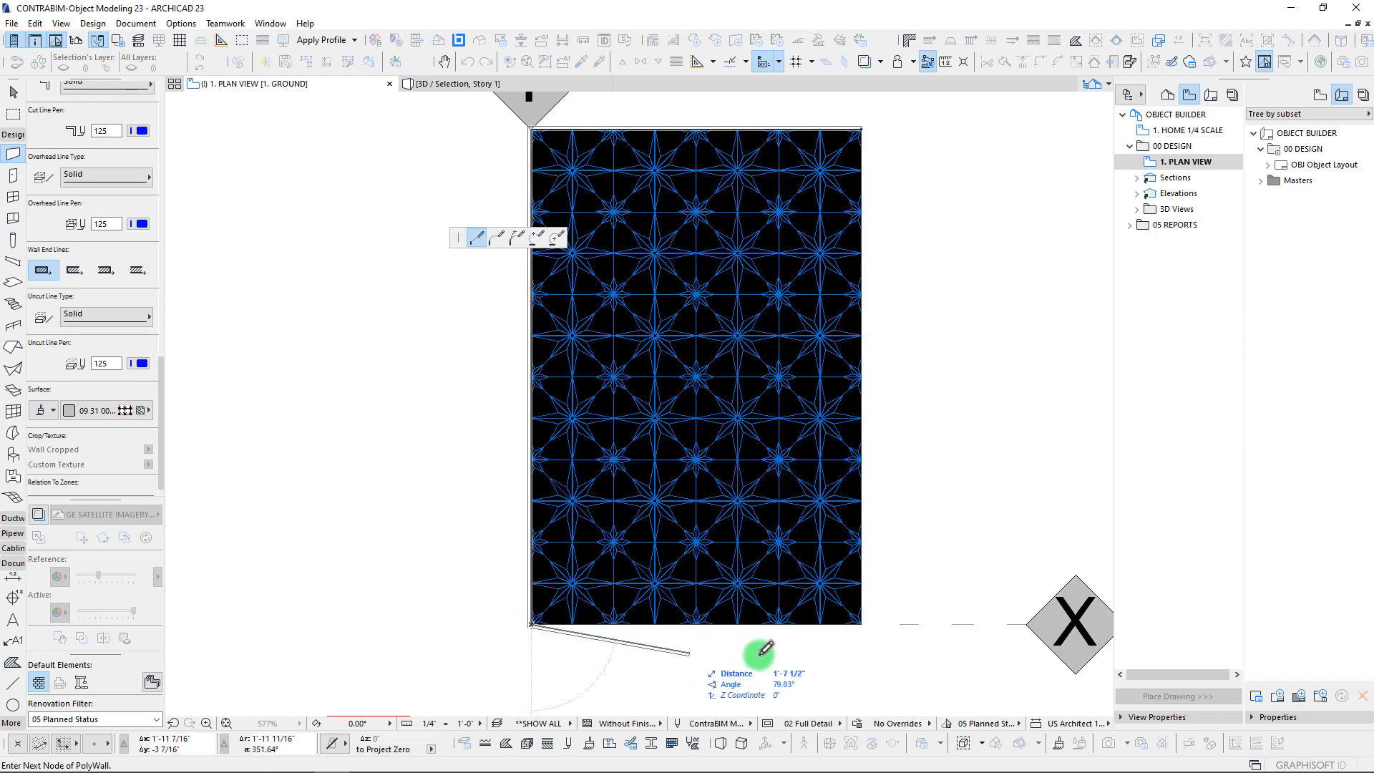
pyautogui.doubleClick(862, 620)
pyautogui.scroll(-4, 792, 583)
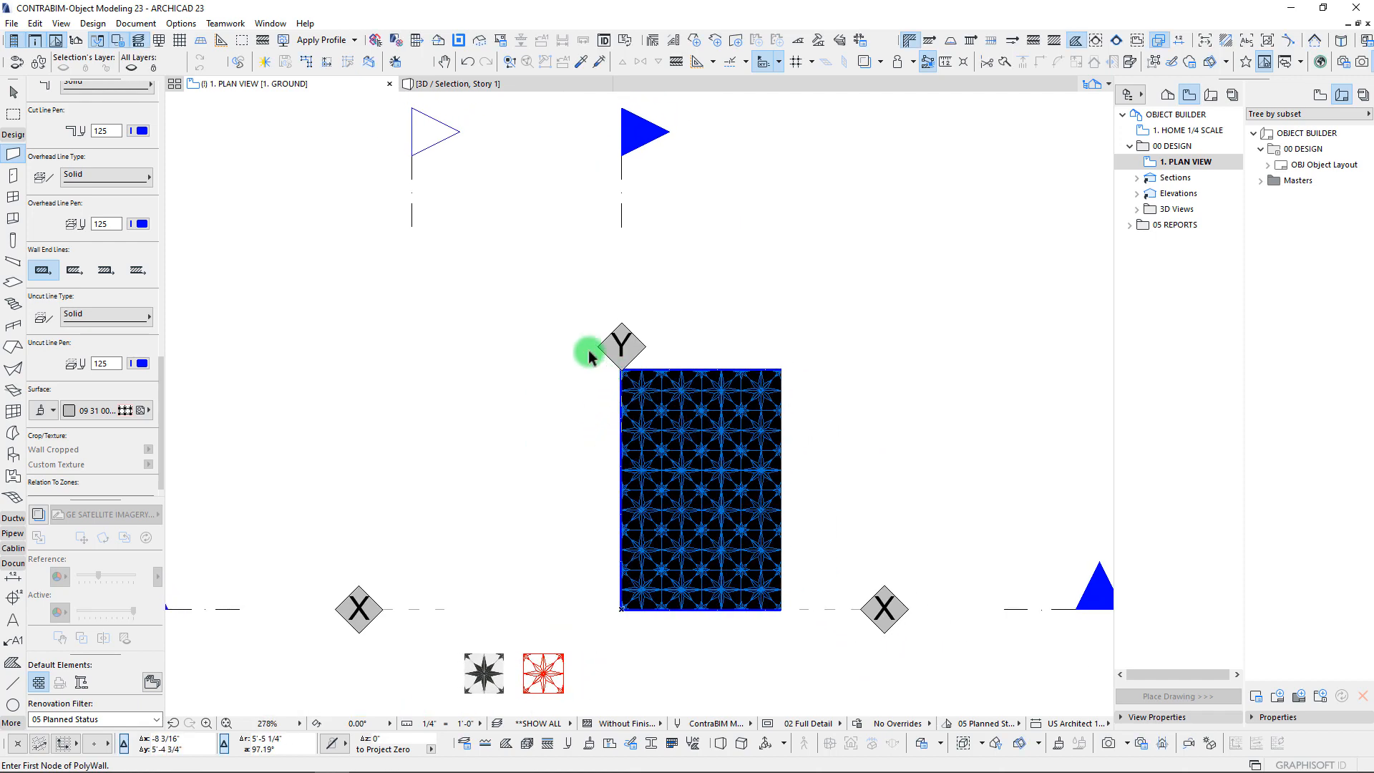
# Step: Move the tiled slab and its walls 20" to the left and down so they are centred where the X and Y axes cross
pyautogui.keyDown('shift'); pyautogui.moveTo(589, 350); pyautogui.dragTo(822, 645); pyautogui.keyUp('shift')
pyautogui.hotkey('ctrl', 'd')
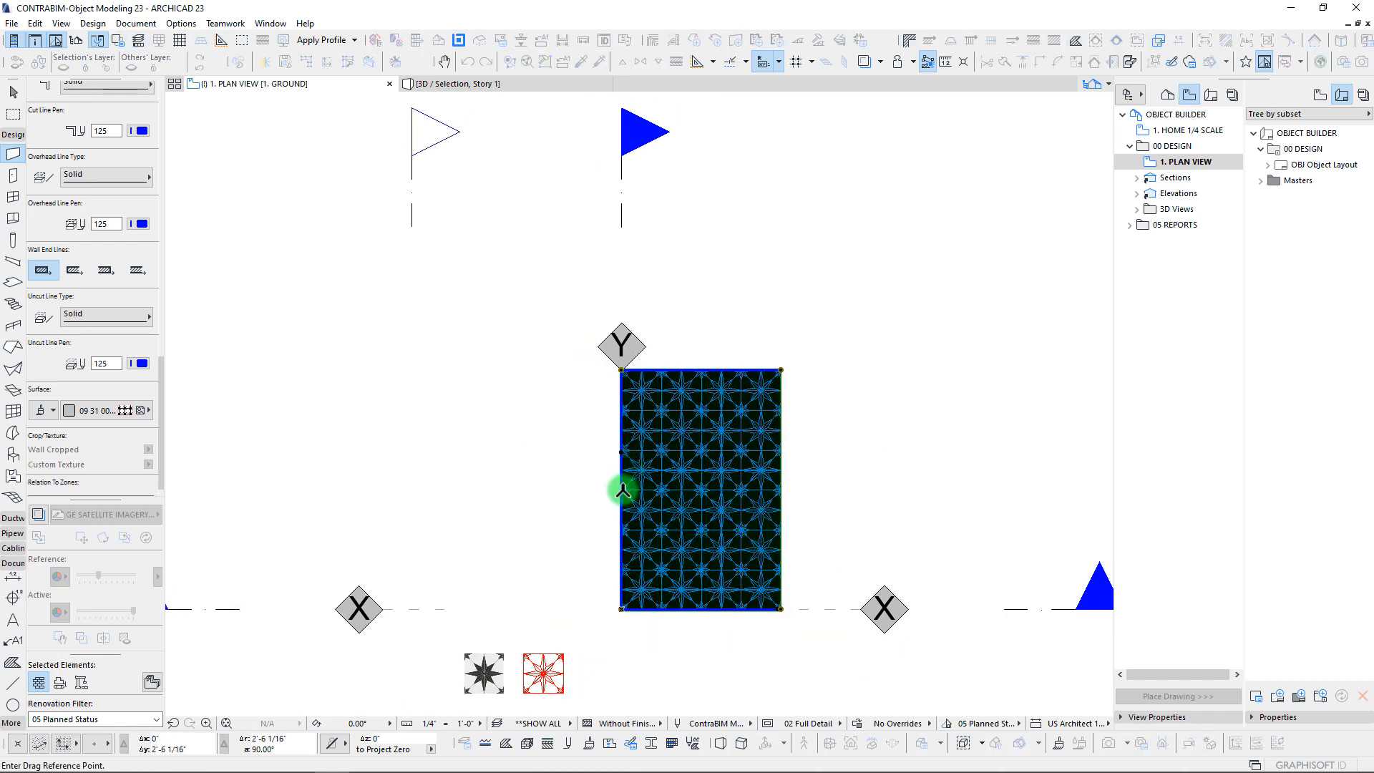
pyautogui.click(751, 494)
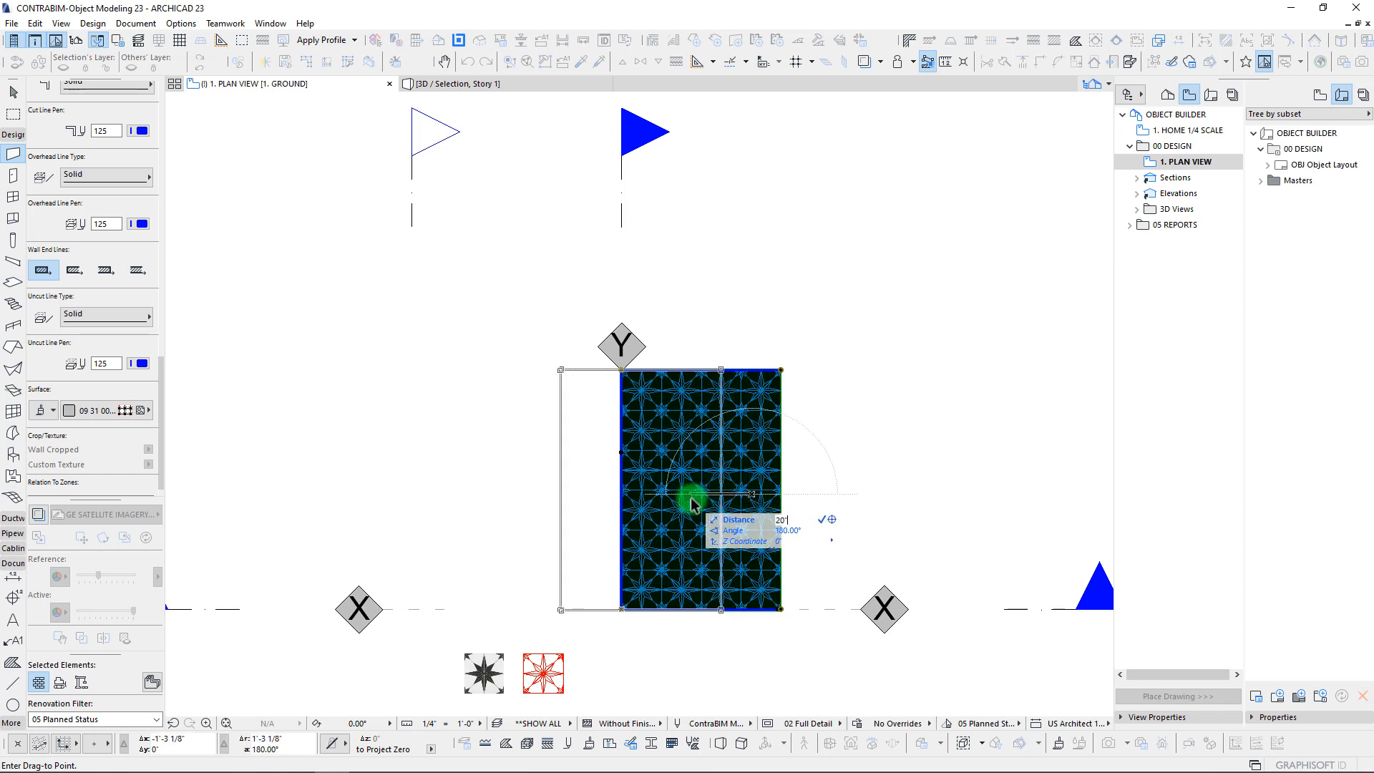
pyautogui.press('Return')
pyautogui.hotkey('ctrl', 'd')
pyautogui.click(672, 475)
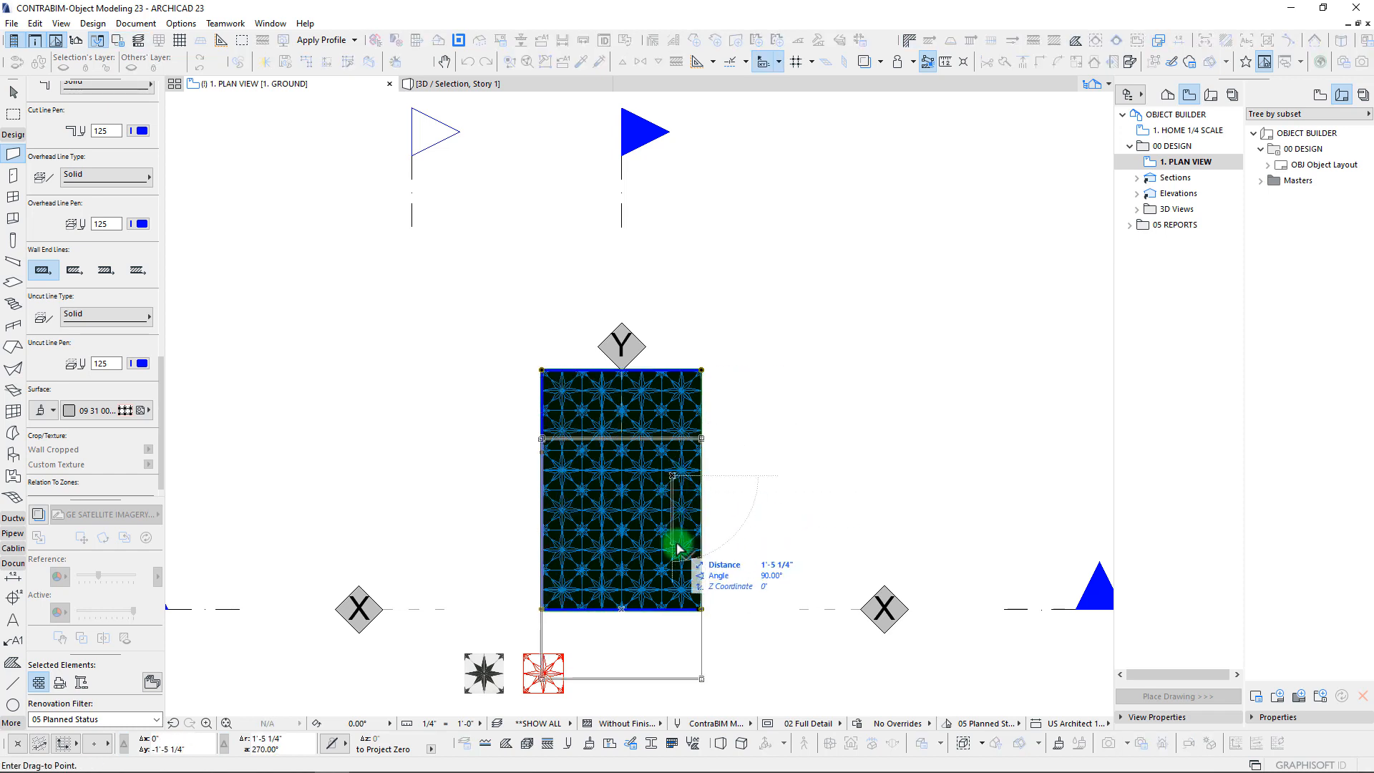
pyautogui.press('Return')
pyautogui.press('Escape')
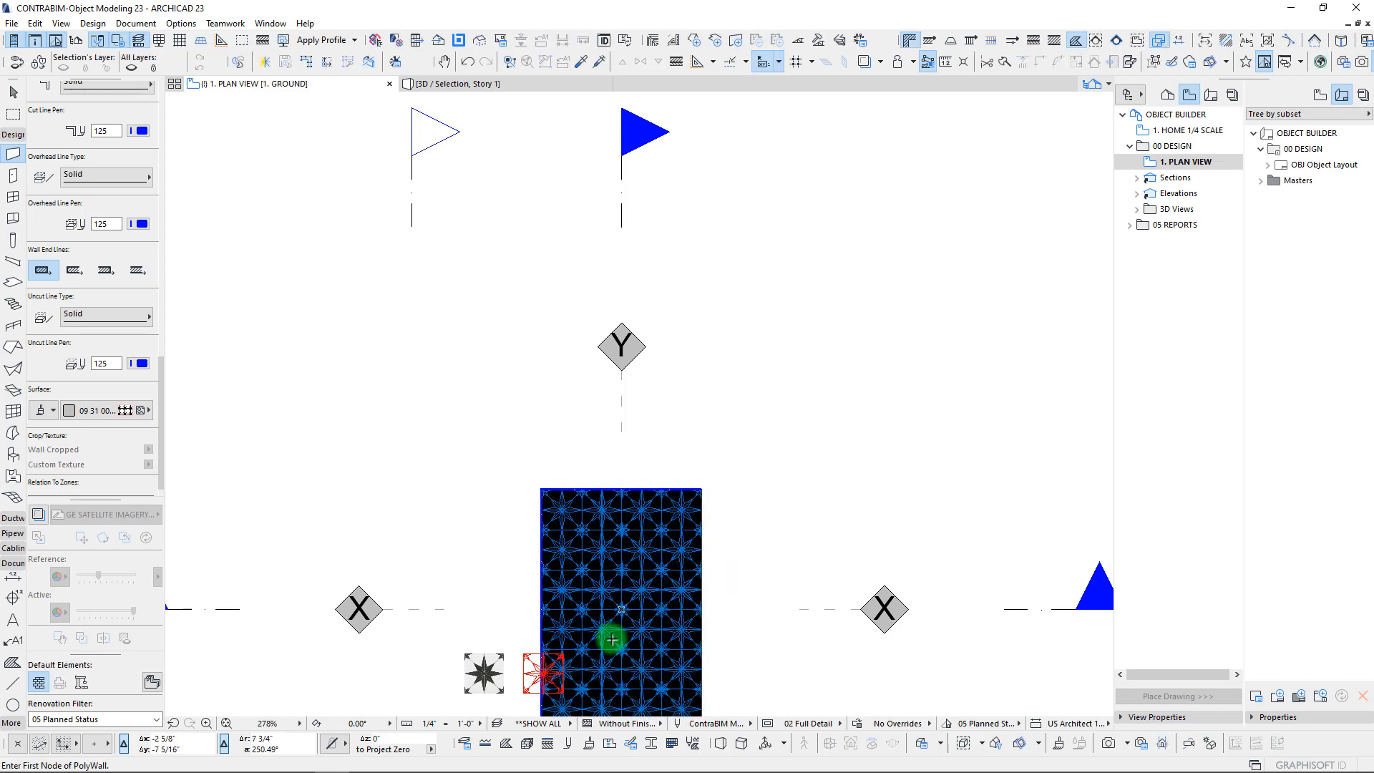
# Step: Move the black star image tile and the red linework tile down and to the left, clear of the relocated slab
pyautogui.moveTo(609, 637); pyautogui.dragTo(613, 410, button='middle')
pyautogui.press('Escape')
pyautogui.moveTo(447, 409); pyautogui.dragTo(604, 481)
pyautogui.hotkey('ctrl', 'd')
pyautogui.click(541, 444)
pyautogui.click(476, 562)
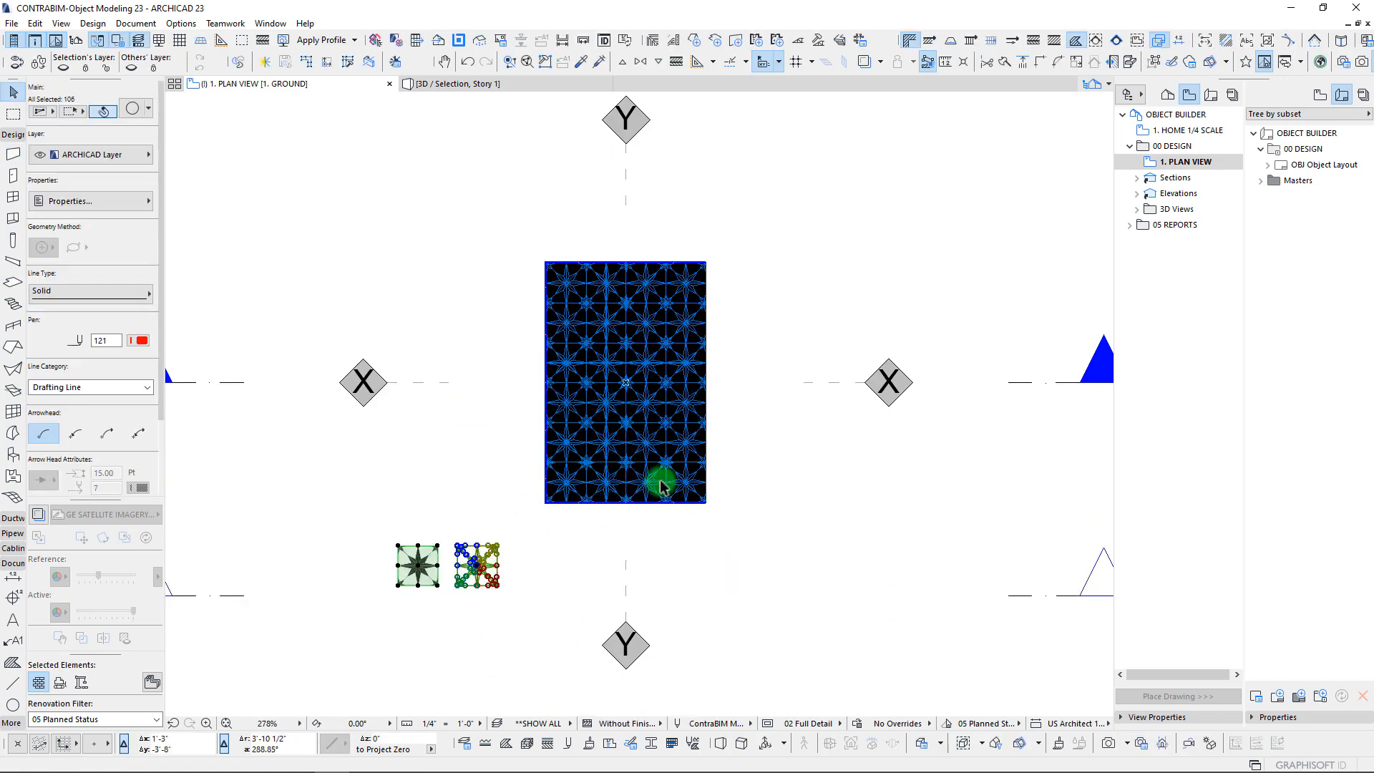
pyautogui.press('Escape')
# Step: Enclose the slab and walls in a marquee on the plan and display that area in 3D
pyautogui.scroll(3, 629, 347)
pyautogui.click(13, 114)
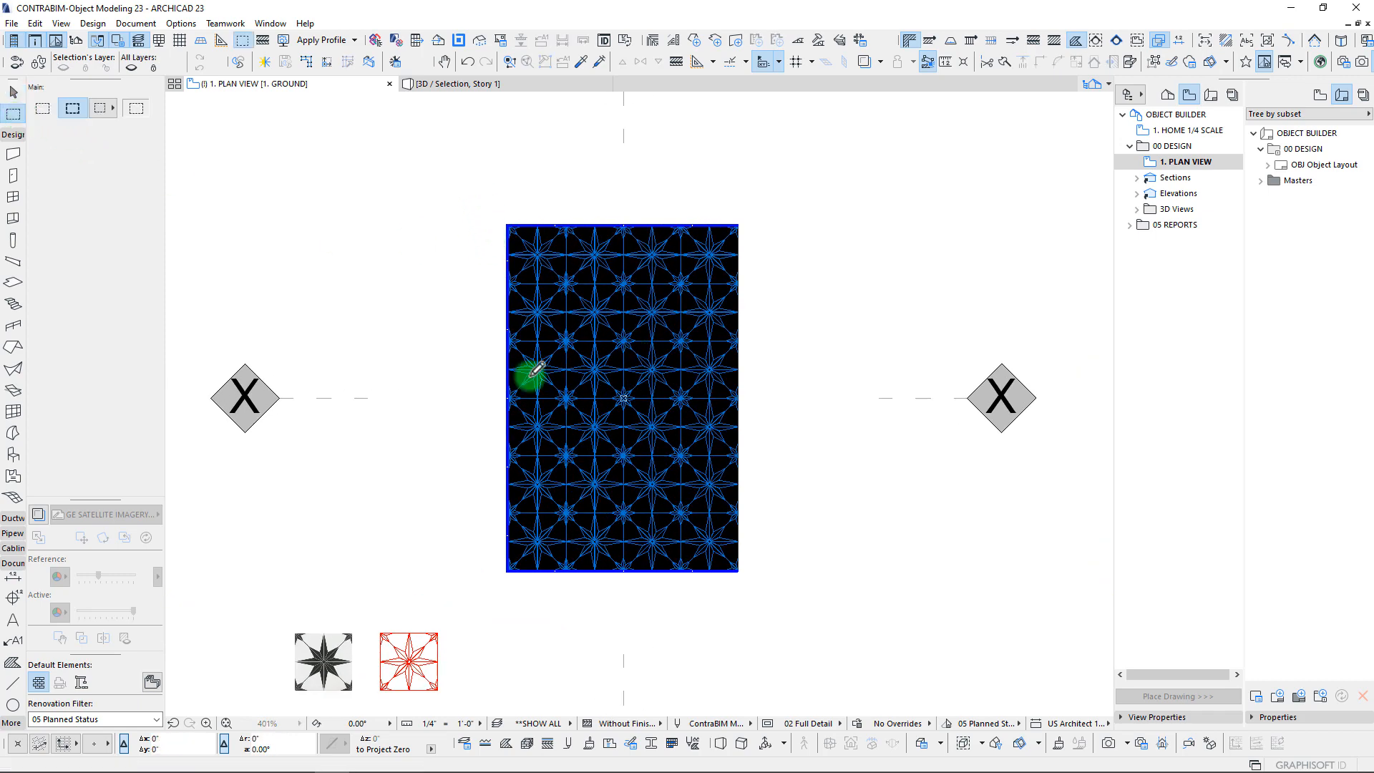
pyautogui.moveTo(470, 171); pyautogui.dragTo(792, 596)
pyautogui.press('F5')
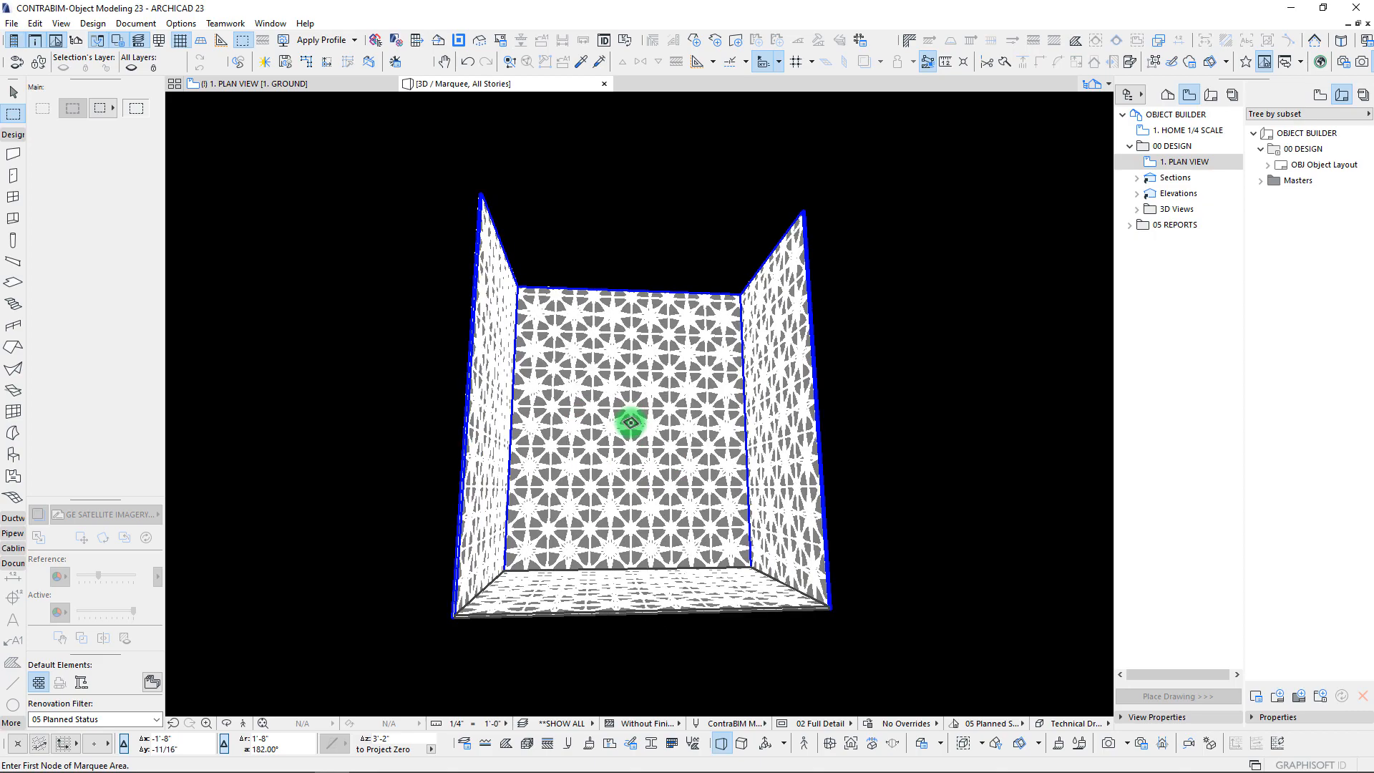
pyautogui.scroll(8, 630, 423)
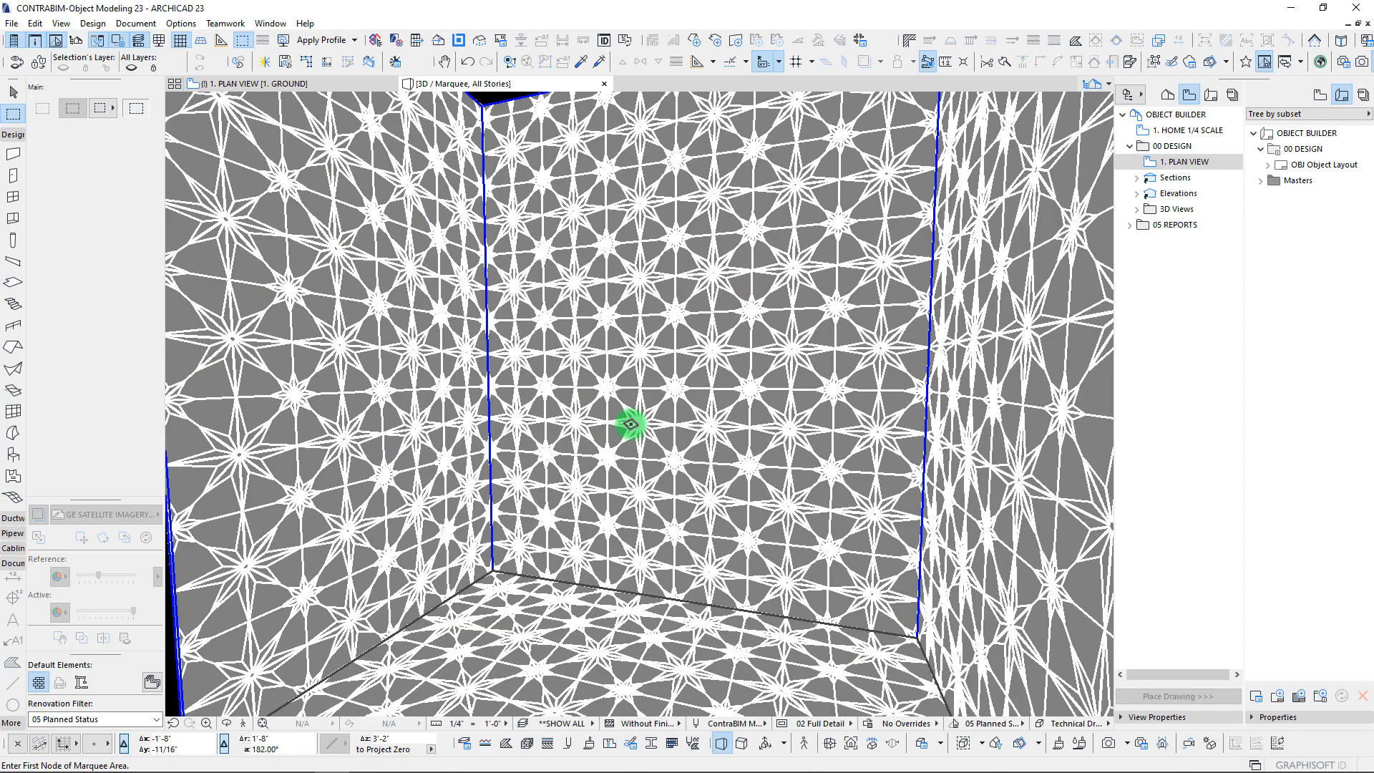
pyautogui.scroll(-5, 630, 423)
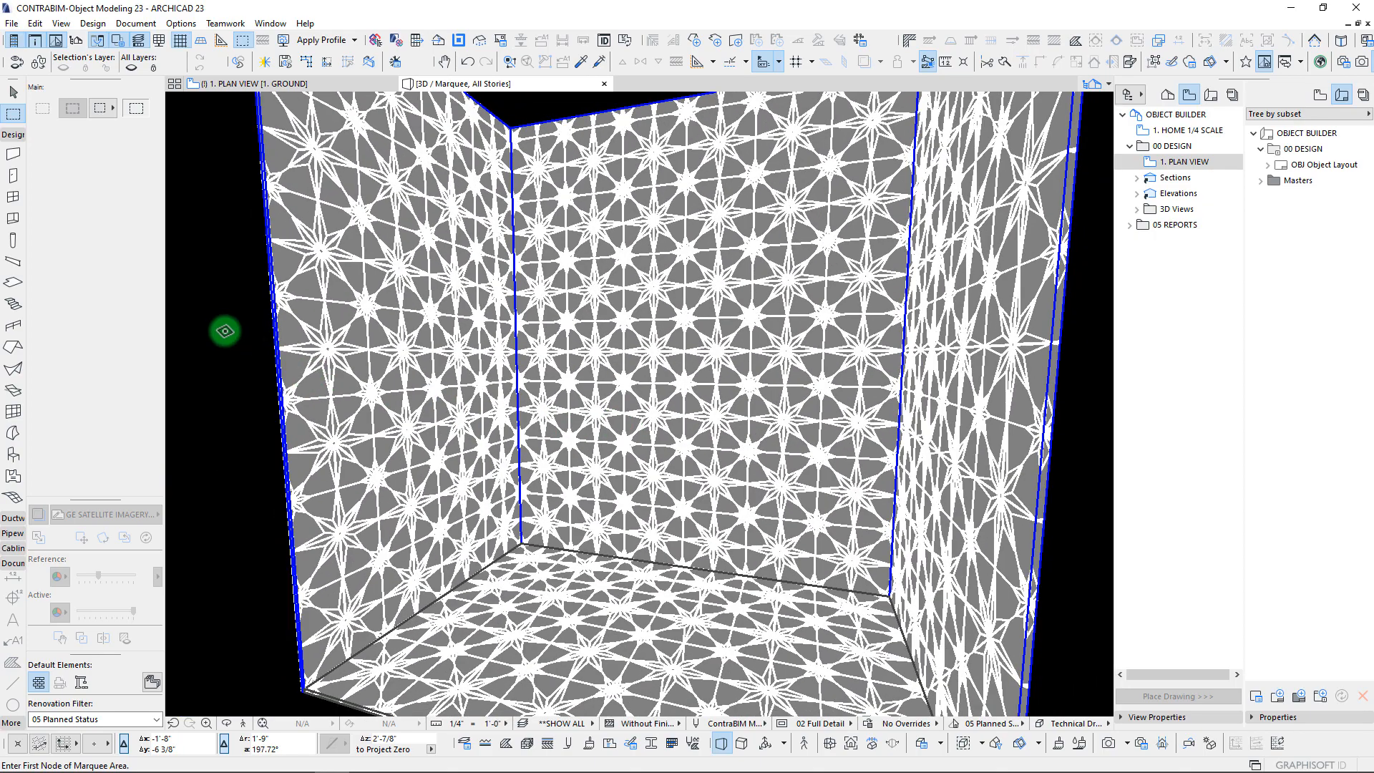
pyautogui.rightClick(227, 334)
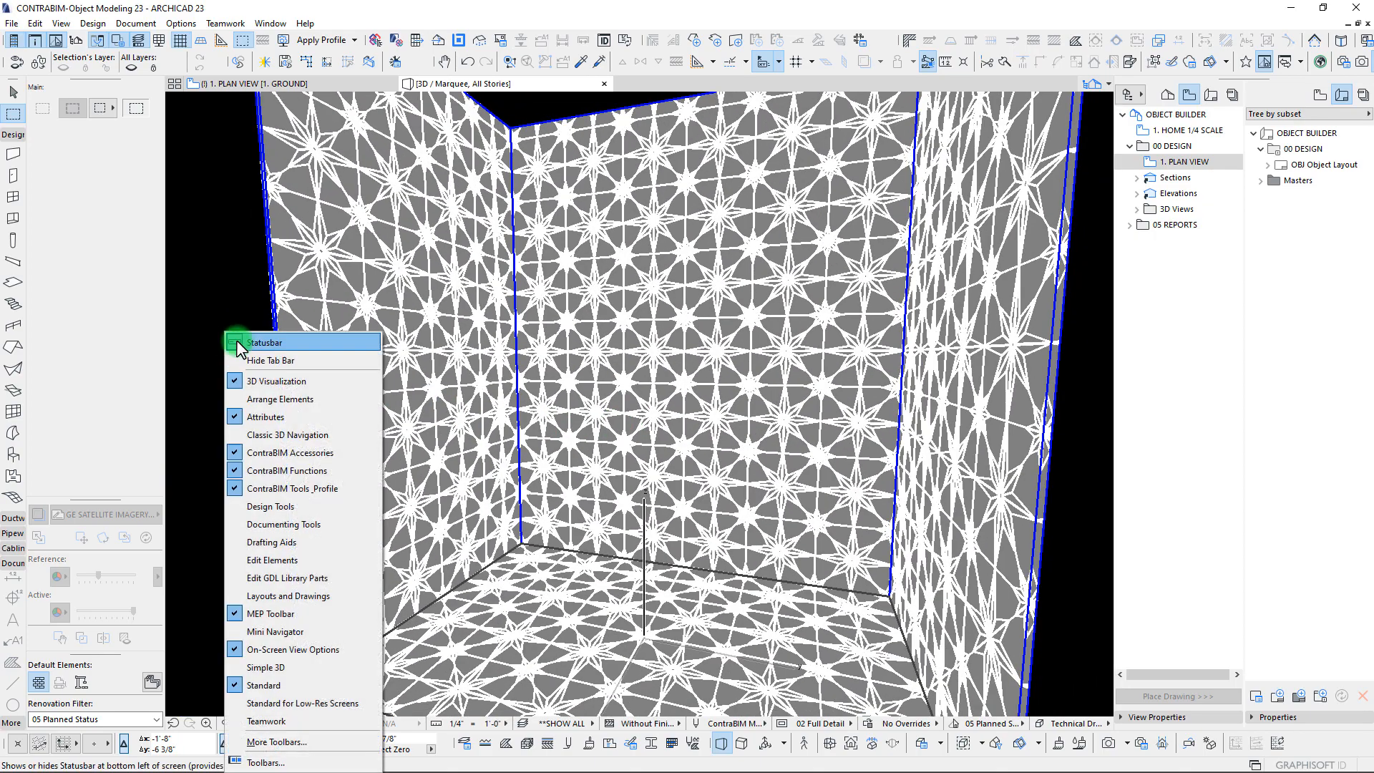
pyautogui.click(222, 346)
pyautogui.press('Escape')
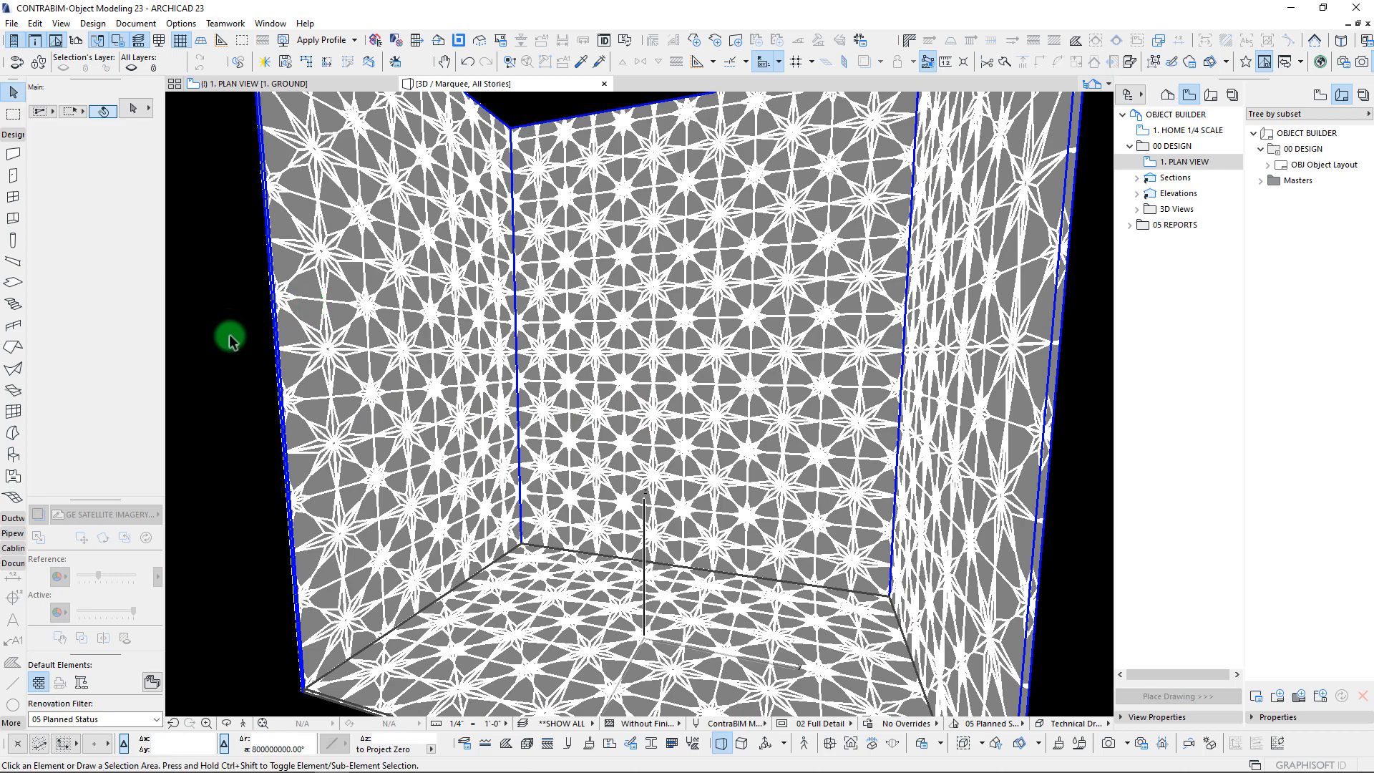
# Step: Set the 09 31 00 | Tiles | Star Tile surface's colour to black and its vectorial hatching pen to 91
pyautogui.rightClick(227, 337)
pyautogui.click(230, 294)
pyautogui.moveTo(787, 541); pyautogui.dragTo(594, 748)
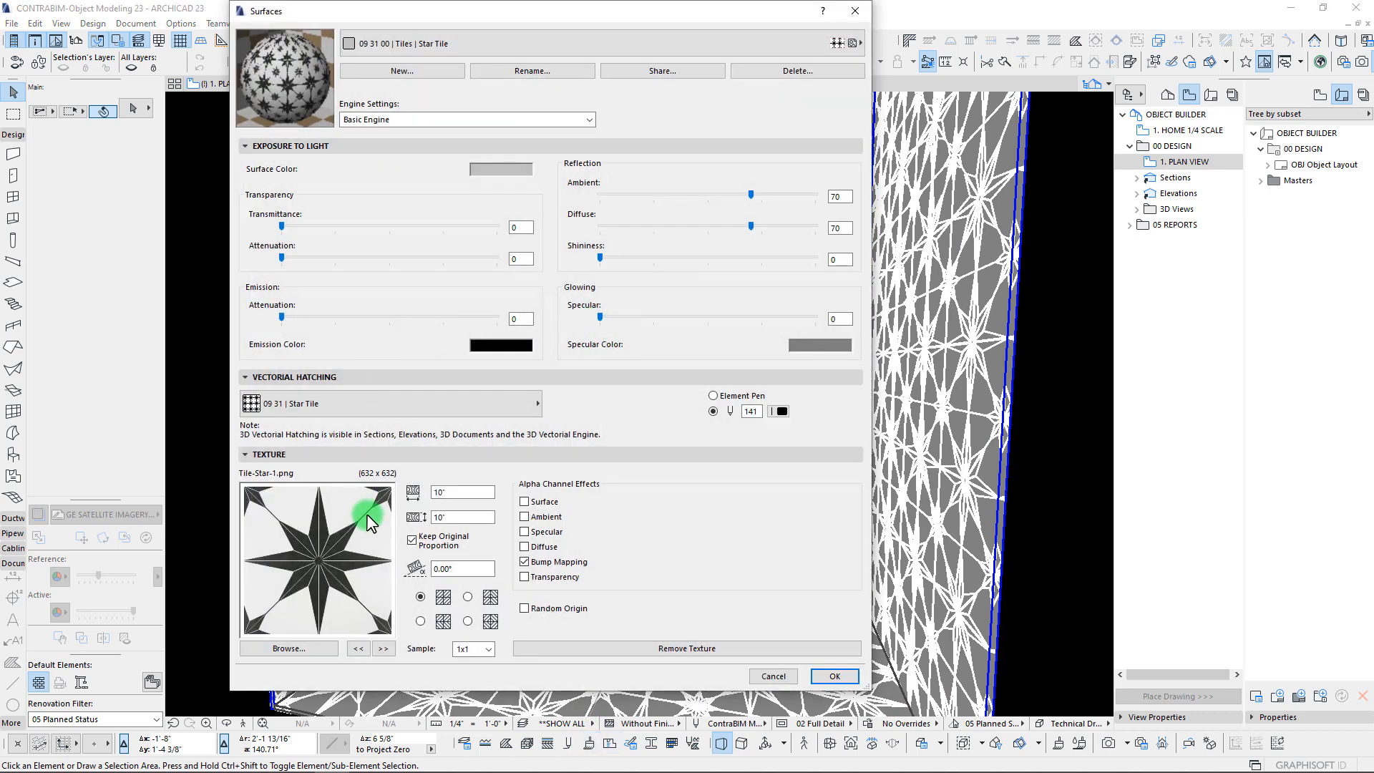
pyautogui.click(503, 170)
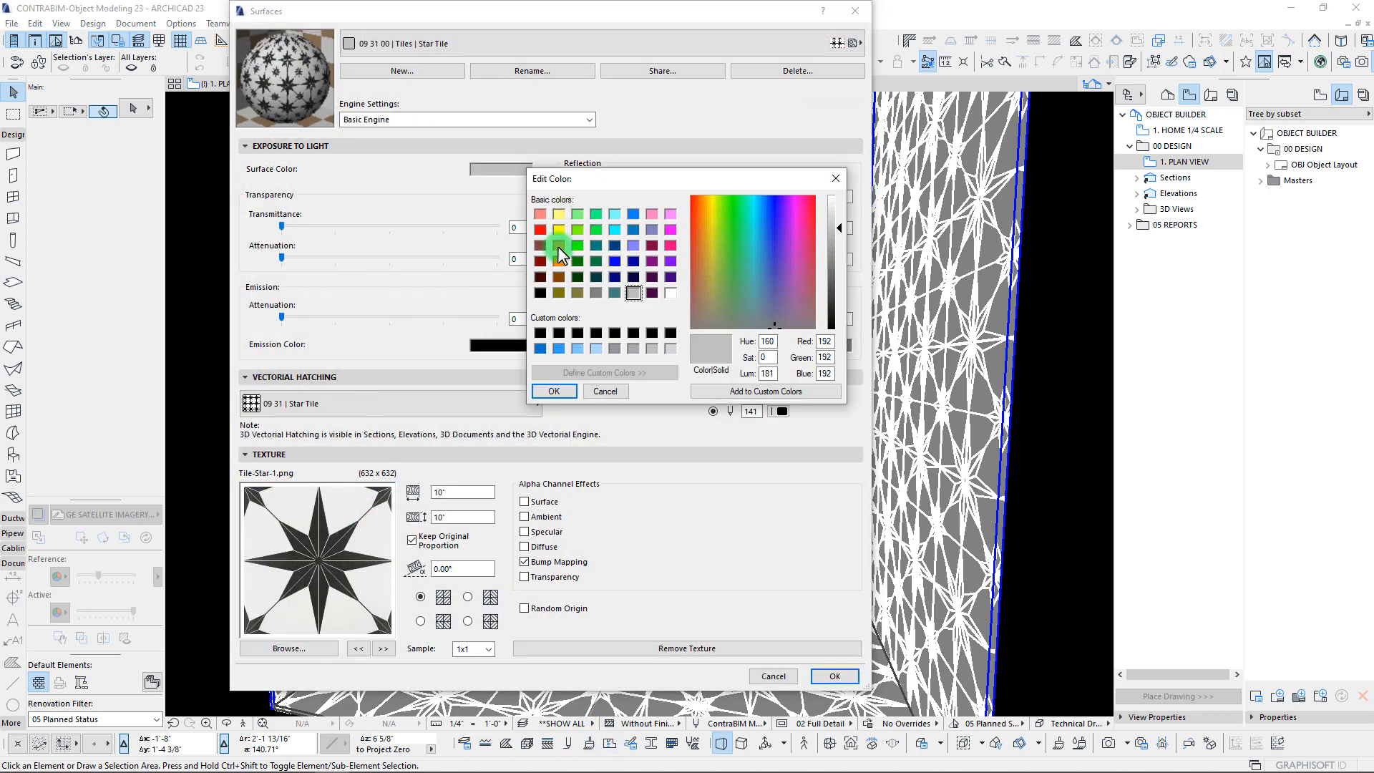
pyautogui.click(541, 292)
pyautogui.click(553, 391)
pyautogui.click(779, 411)
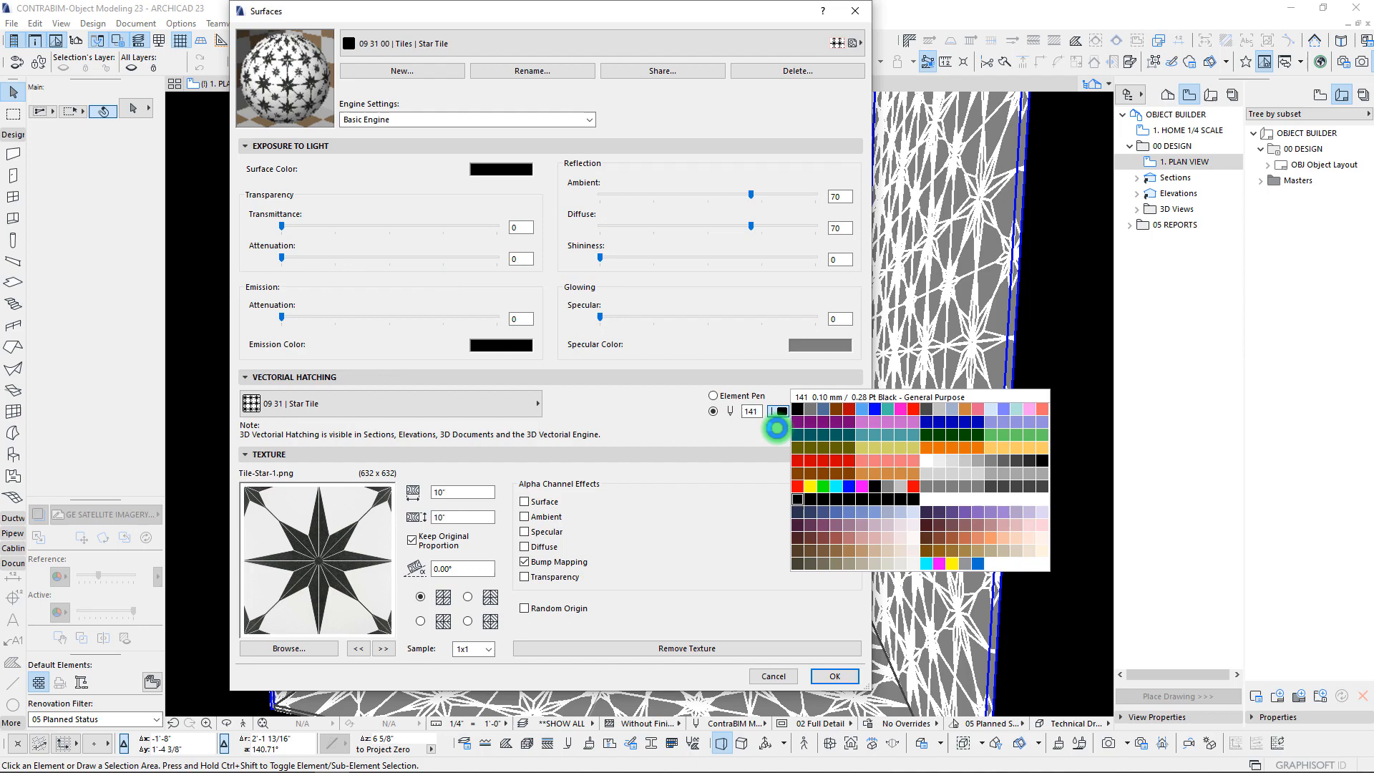
pyautogui.click(927, 466)
pyautogui.click(835, 676)
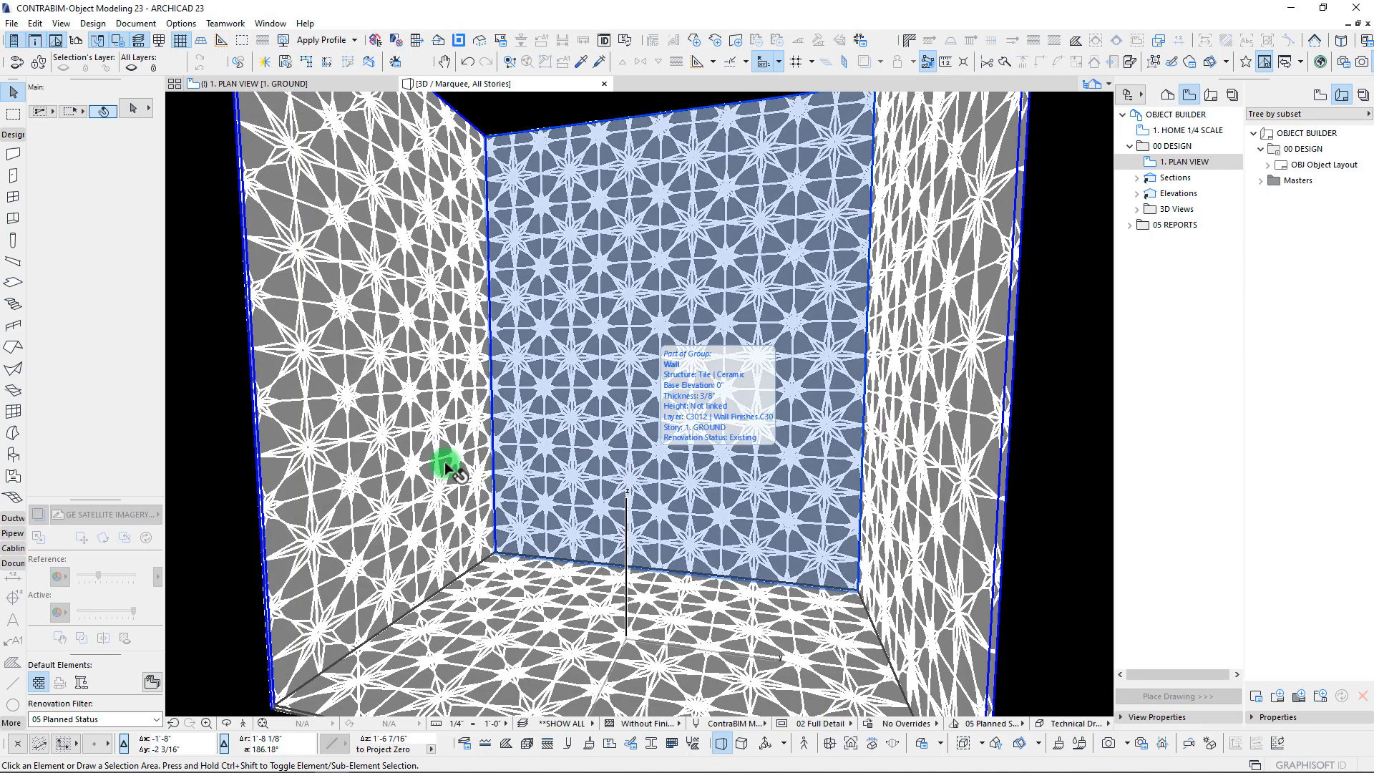
# Step: Switch the 3D style to Technical Drawing - Dark and examine the hatch pattern on the walls and floor
pyautogui.keyDown('shift'); pyautogui.moveTo(514, 487); pyautogui.dragTo(526, 494, button='middle'); pyautogui.keyUp('shift')
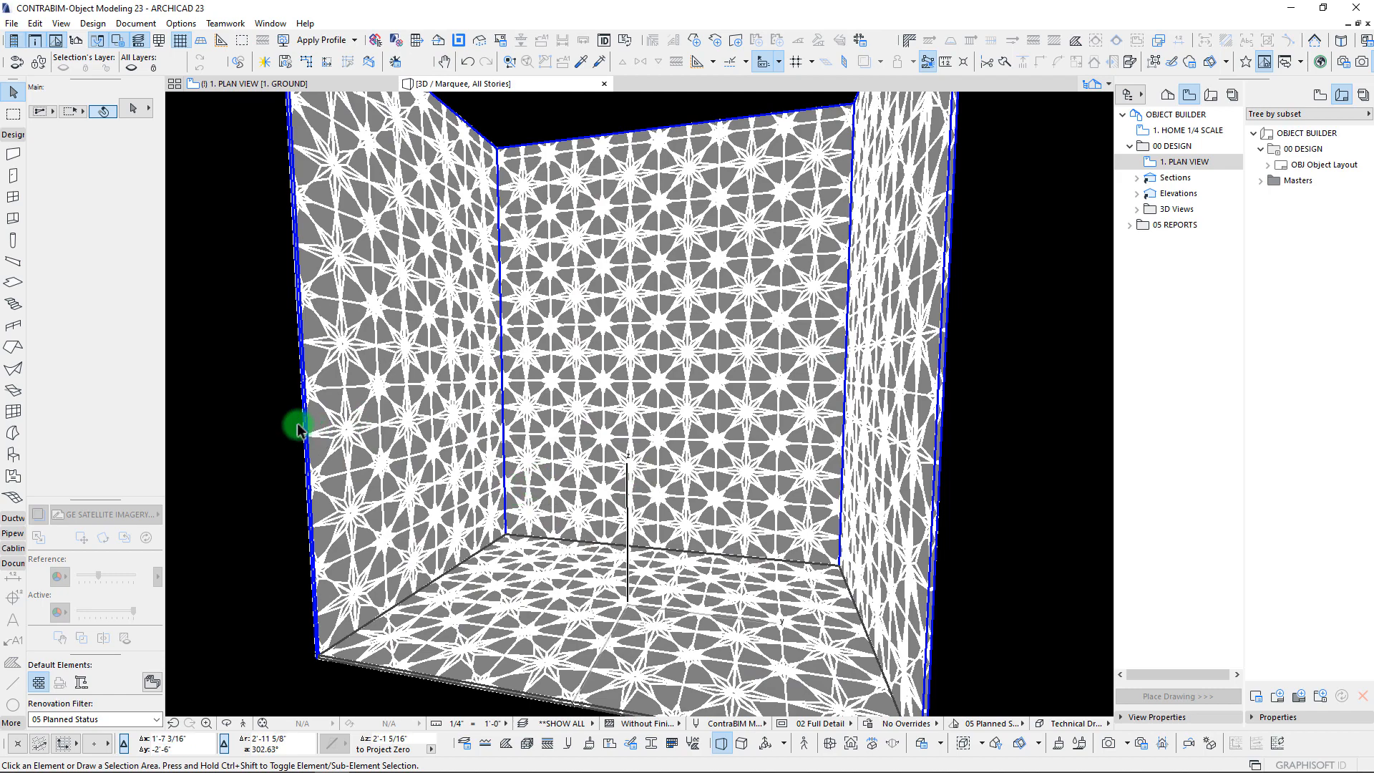
pyautogui.rightClick(242, 393)
pyautogui.moveTo(318, 407)
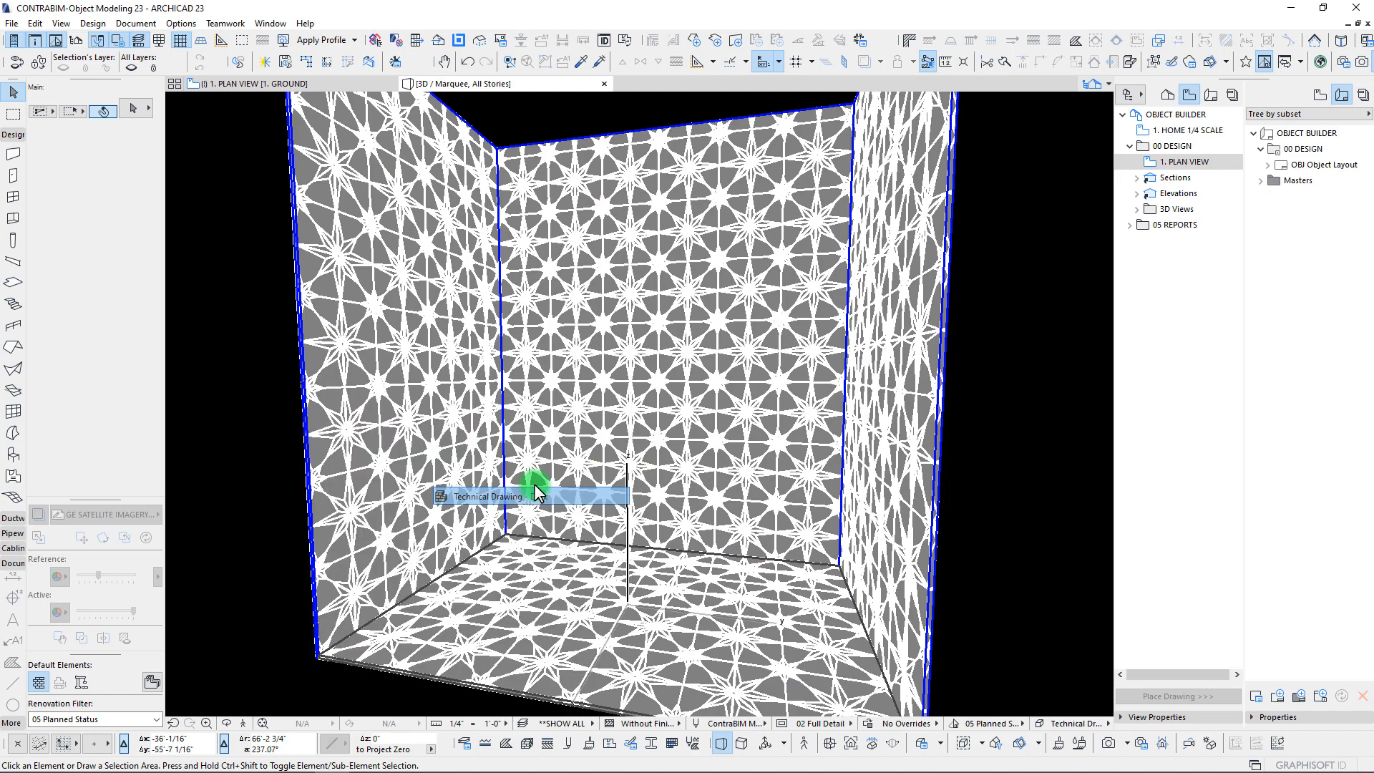
pyautogui.click(501, 496)
pyautogui.scroll(10, 605, 307)
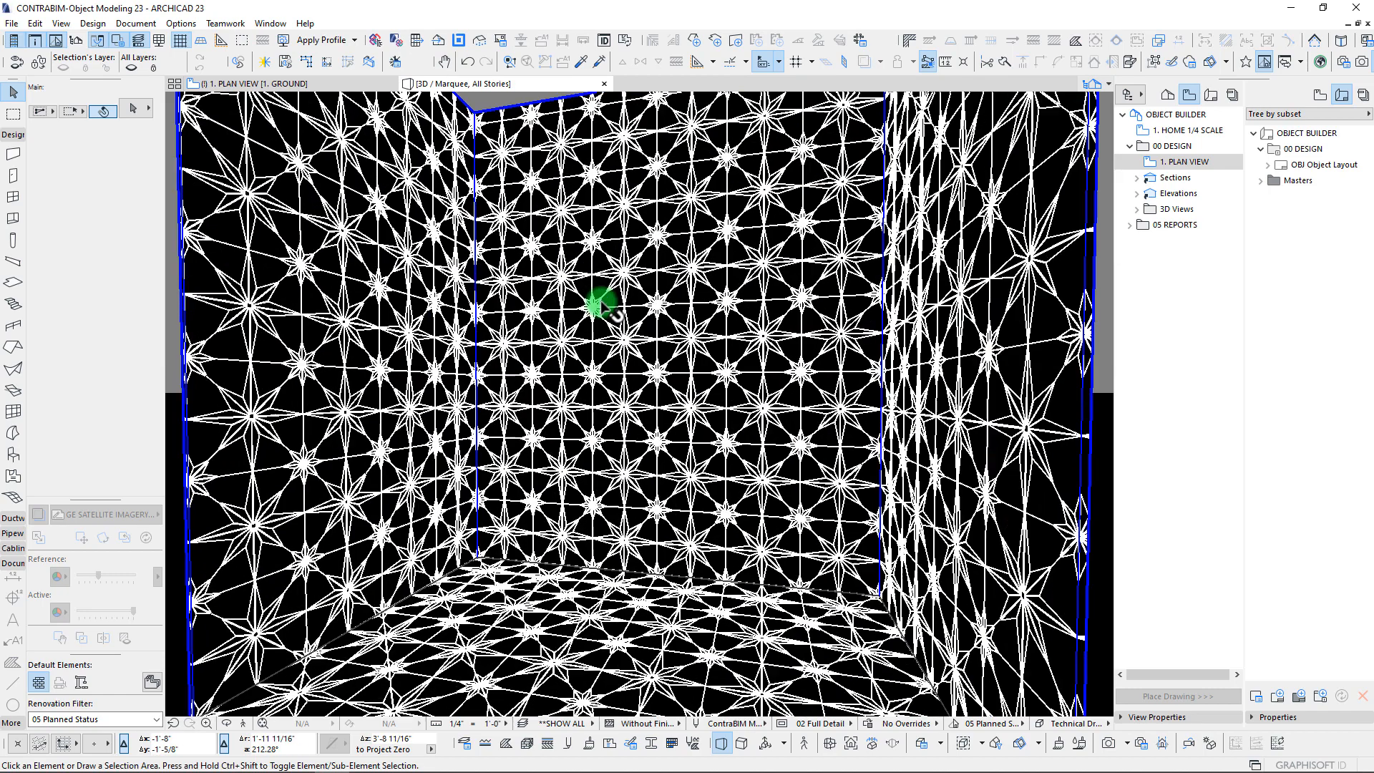
pyautogui.scroll(-6, 526, 423)
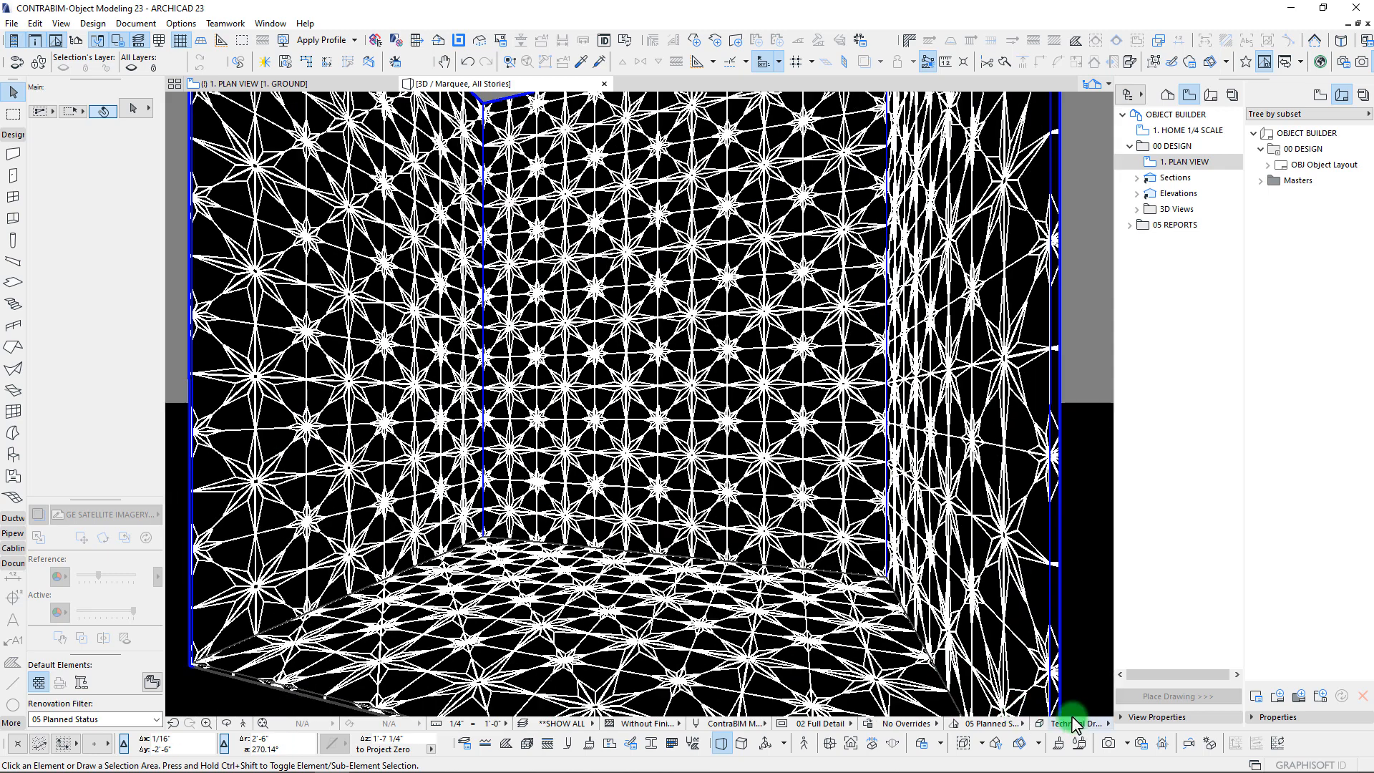
# Step: Switch the 3D style to Basic + Contours and view the textured wall and floor corners
pyautogui.click(1076, 724)
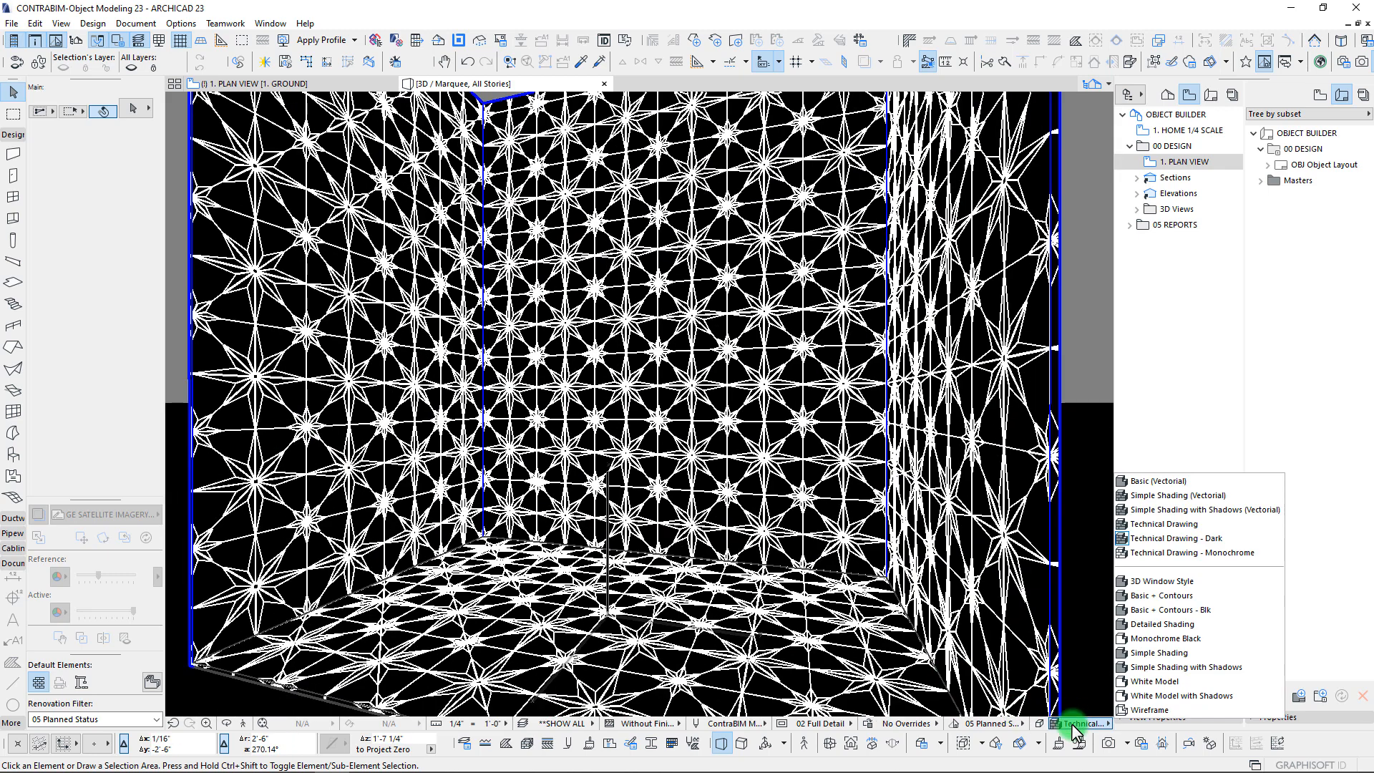
pyautogui.click(1152, 595)
pyautogui.scroll(-2, 420, 343)
pyautogui.scroll(8, 419, 342)
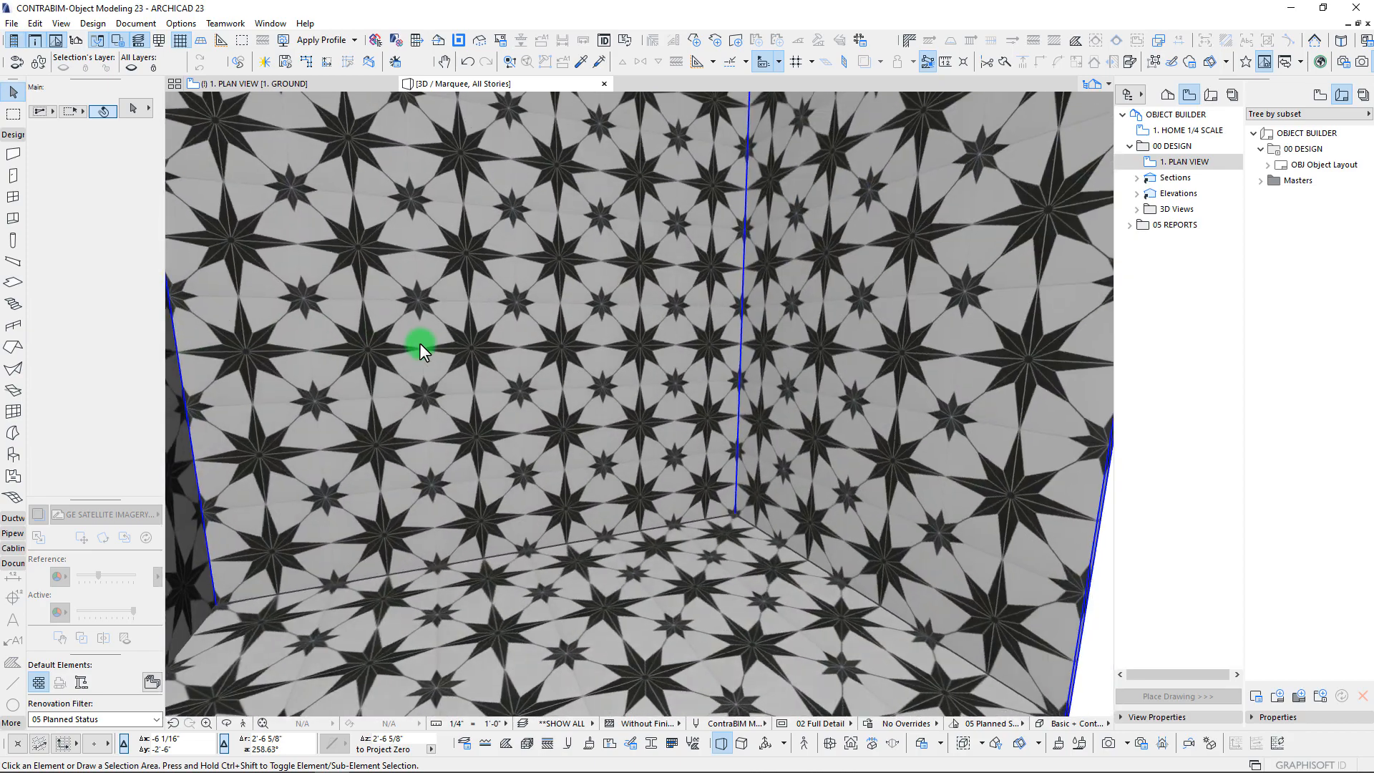
pyautogui.moveTo(420, 343)
pyautogui.keyDown('shift'); pyautogui.mouseDown(button='middle')
pyautogui.moveTo(543, 487)
pyautogui.moveTo(1255, 680)
pyautogui.mouseUp(button='middle'); pyautogui.keyUp('shift')
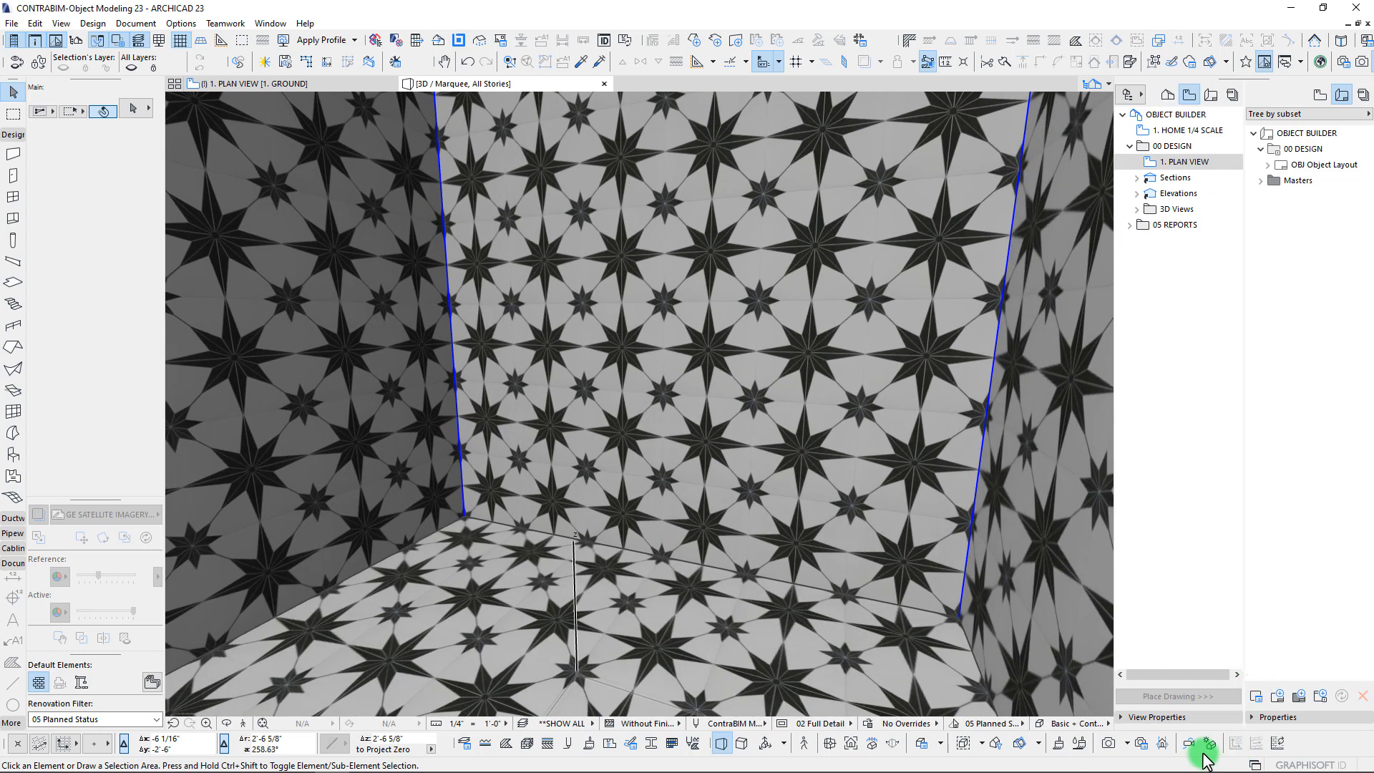
# Step: Run a CineRender test of the tiled room and close the picture without saving it
pyautogui.click(1108, 746)
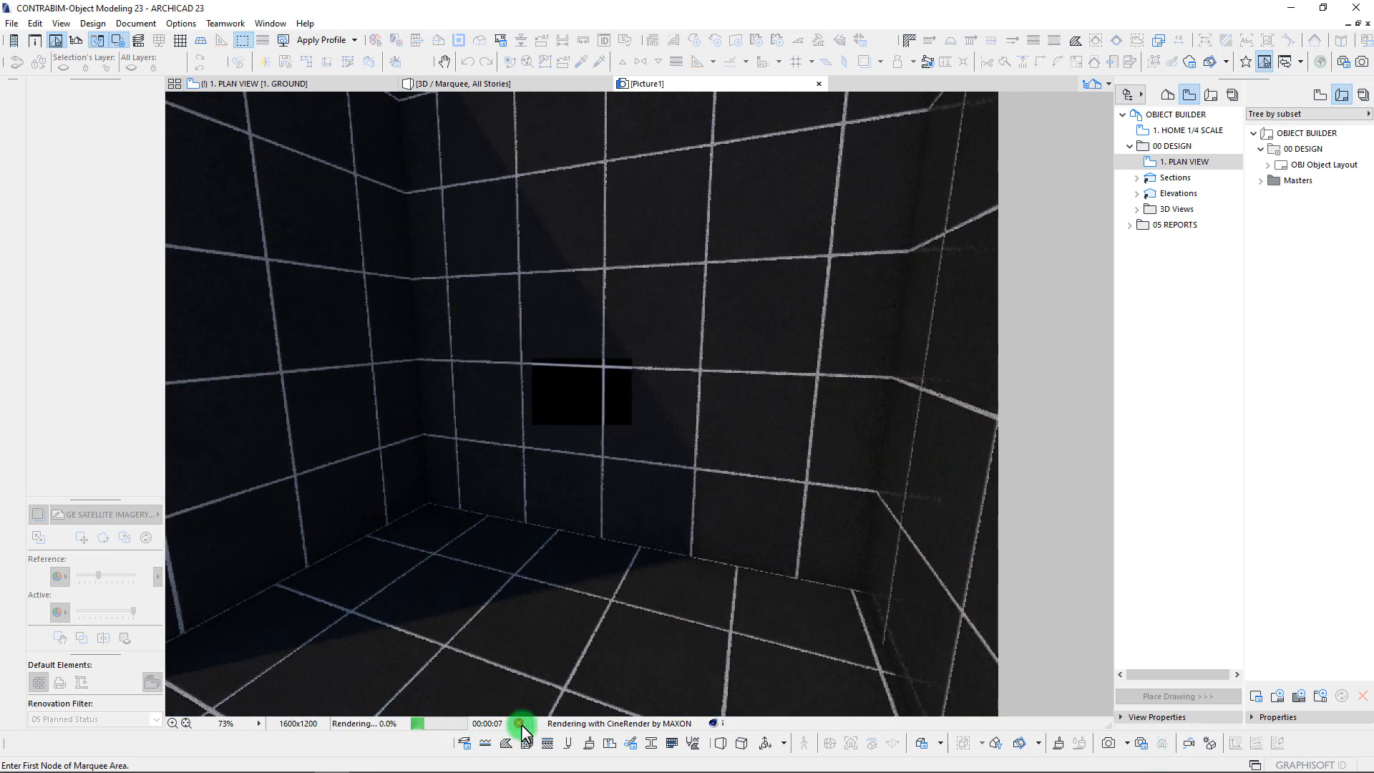
pyautogui.click(817, 83)
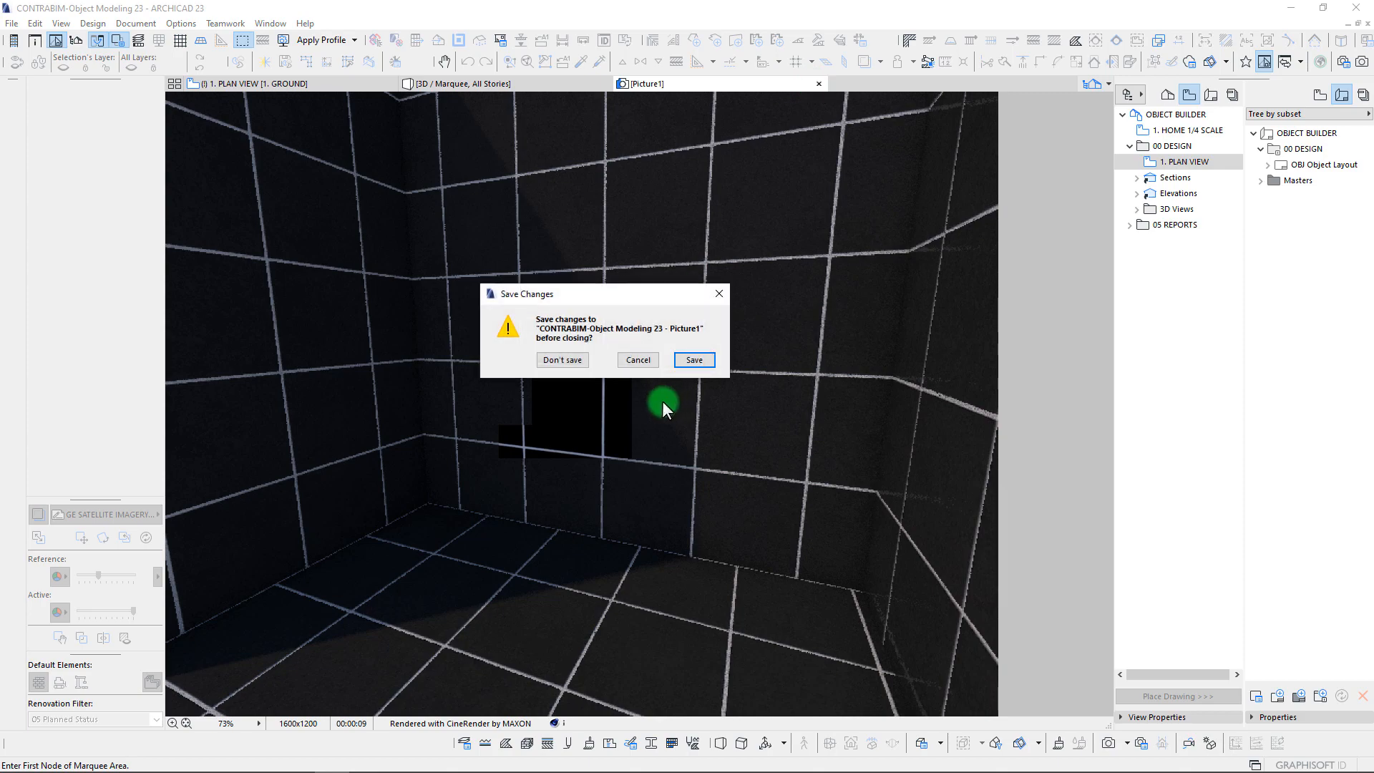
pyautogui.click(562, 360)
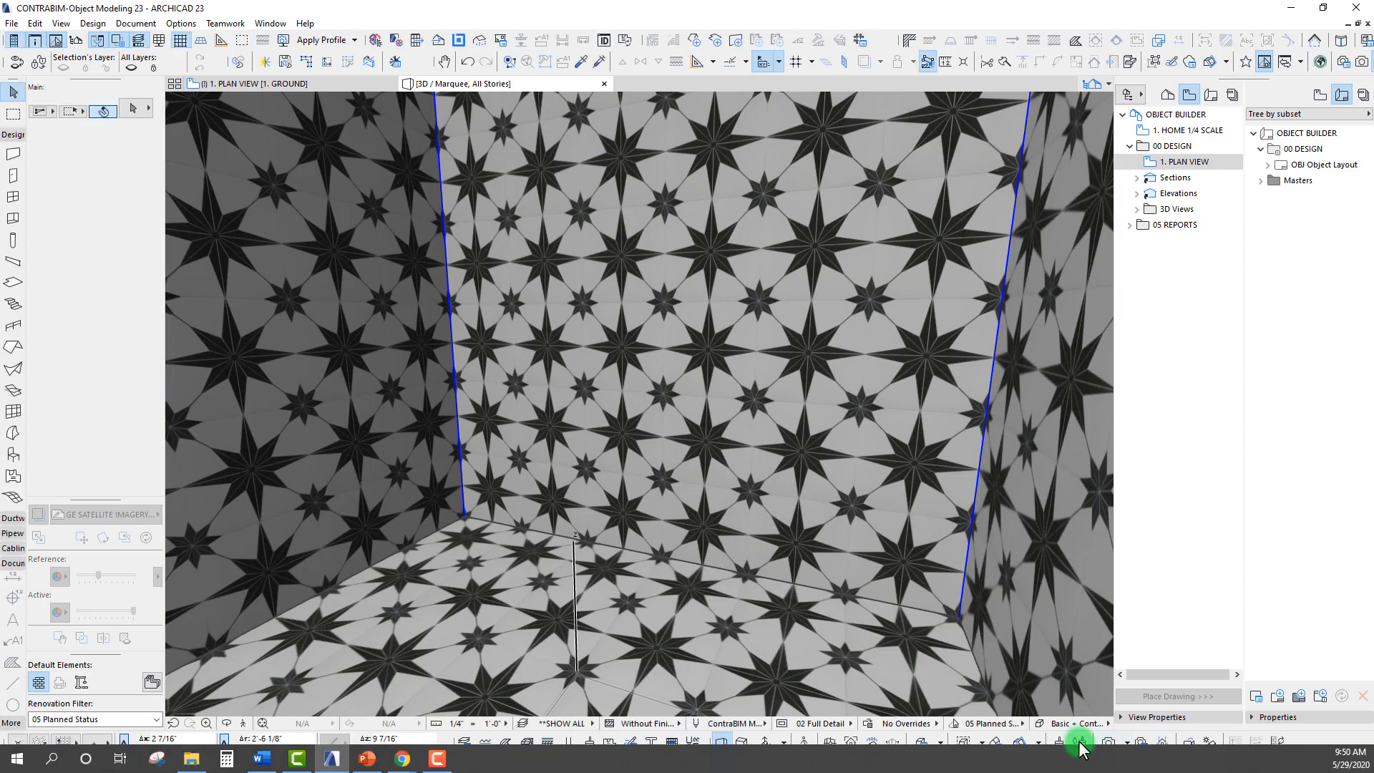
# Step: Update the Star Tile surface's CineRender by MAXON settings from its Basic settings
pyautogui.keyDown('shift'); pyautogui.moveTo(1030, 676); pyautogui.dragTo(1066, 745, button='middle'); pyautogui.keyUp('shift')
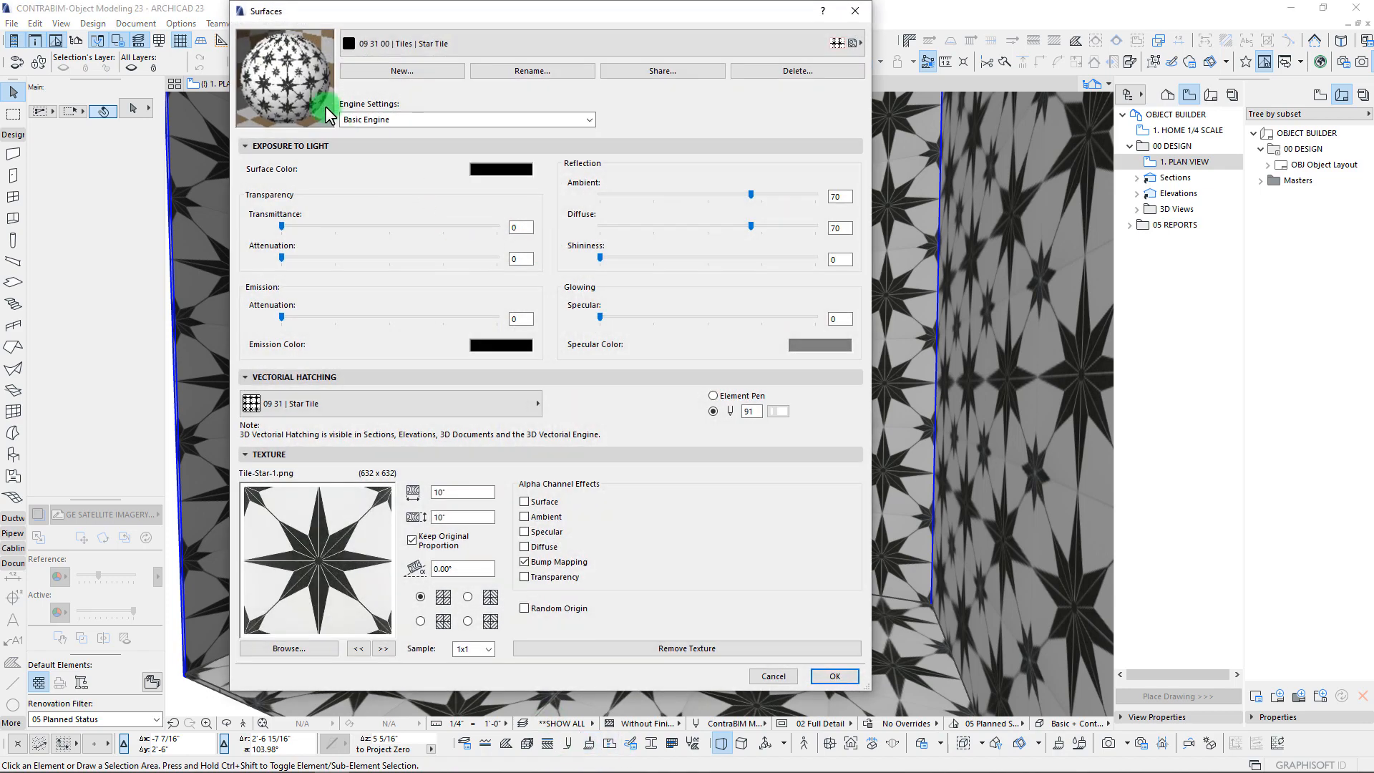
pyautogui.click(404, 119)
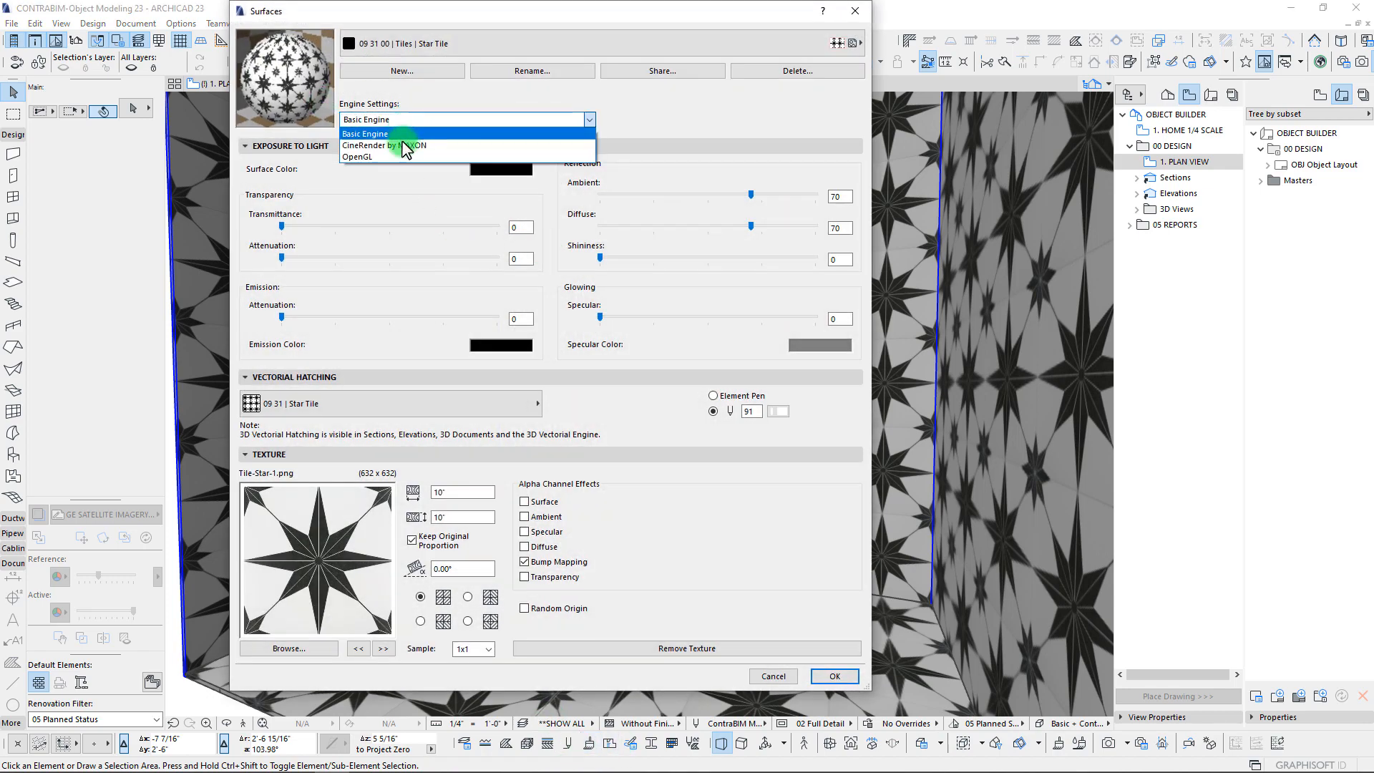
pyautogui.click(406, 145)
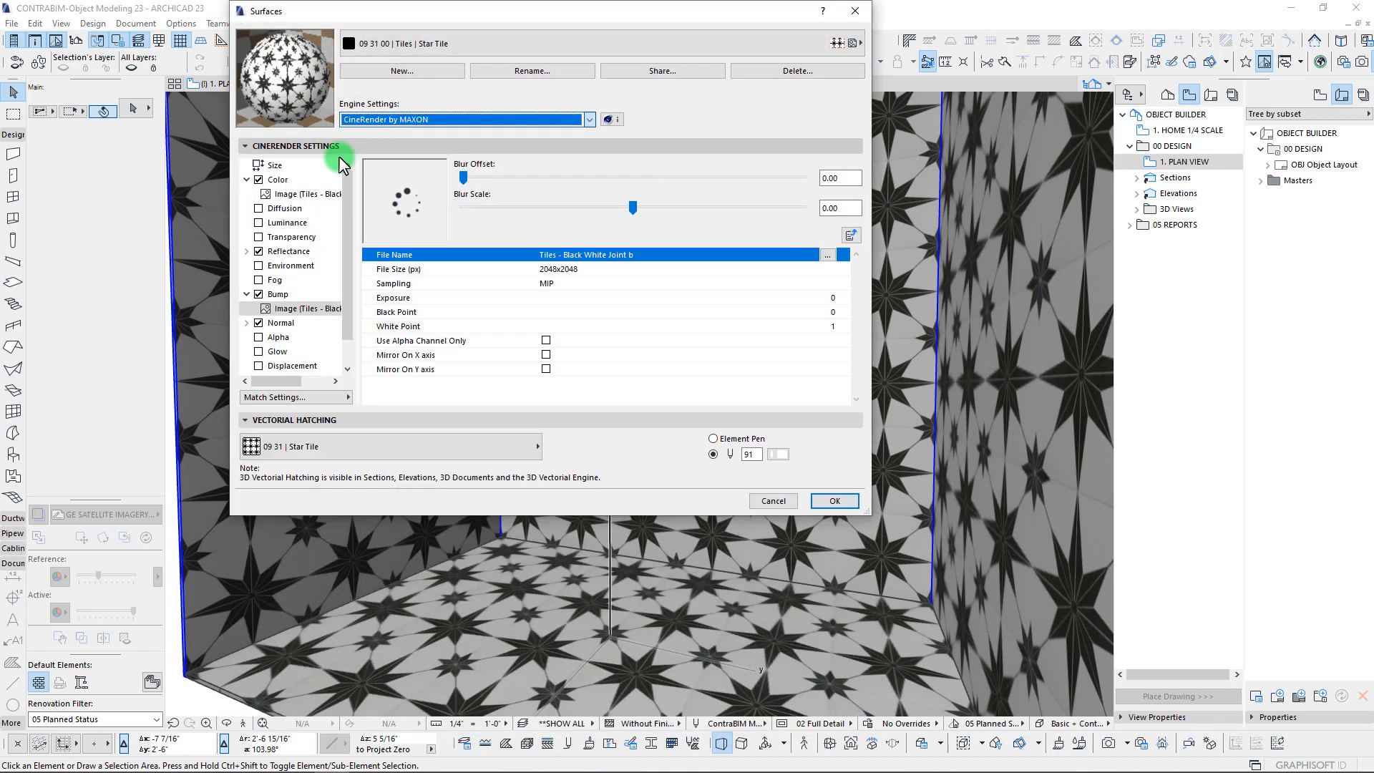
pyautogui.click(267, 398)
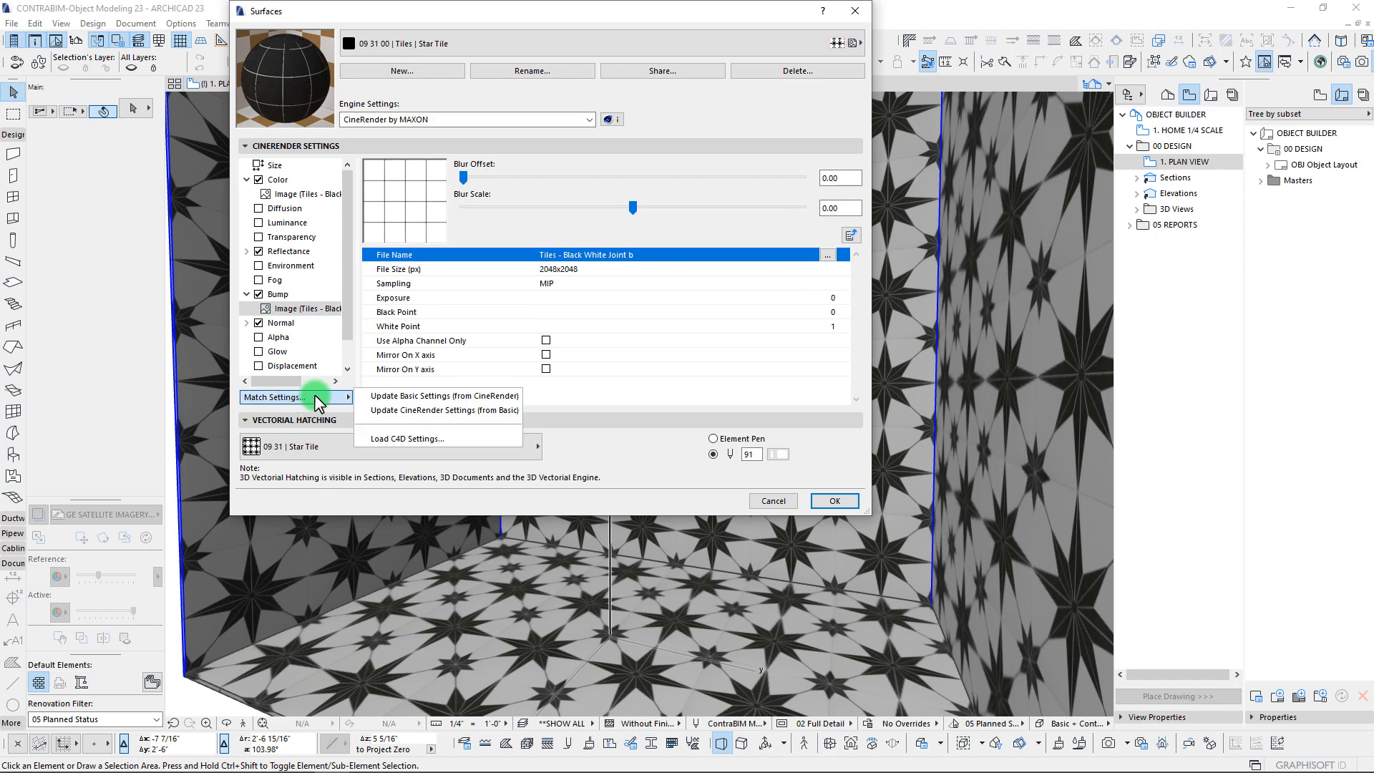
pyautogui.click(392, 412)
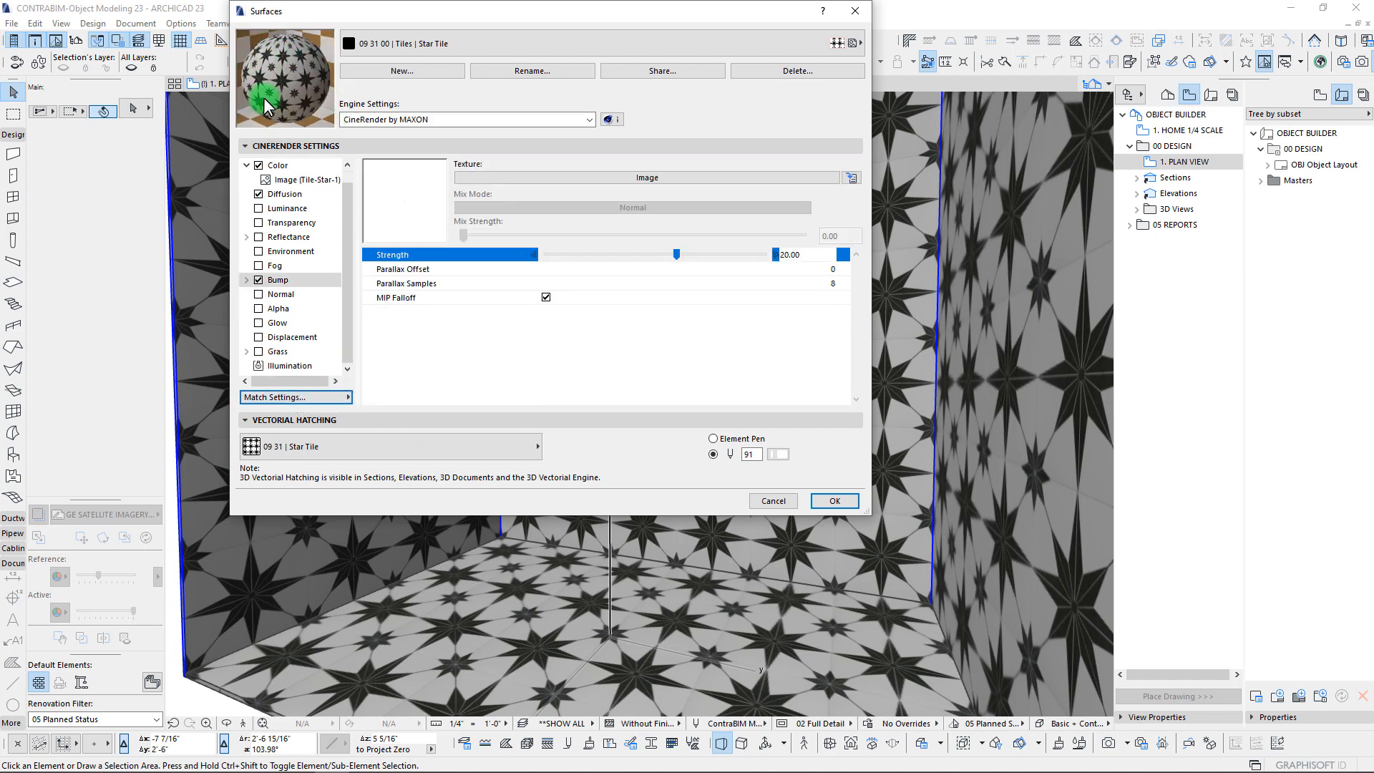
# Step: Enable Reflectance for the Star Tile surface and add a Beckmann reflection layer
pyautogui.click(258, 238)
pyautogui.click(246, 237)
pyautogui.click(283, 251)
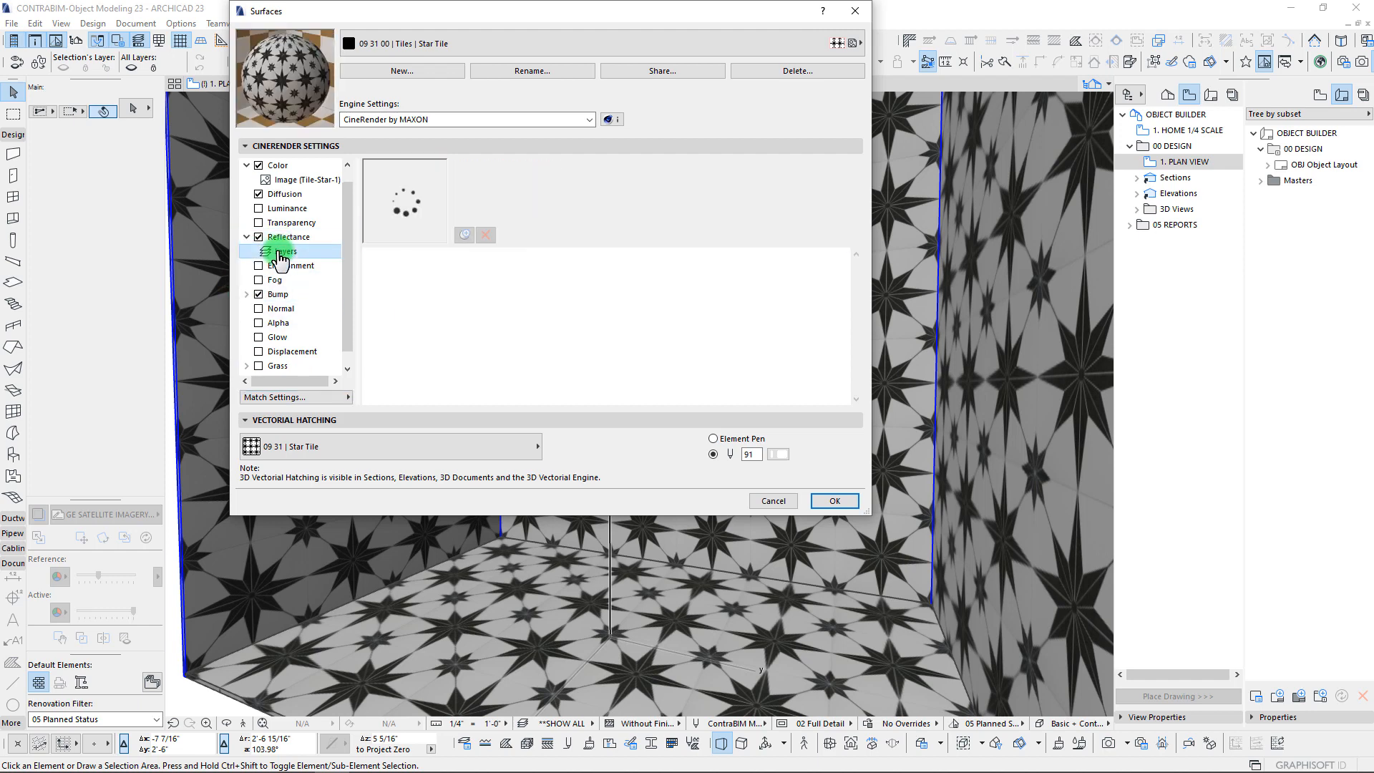
pyautogui.click(282, 237)
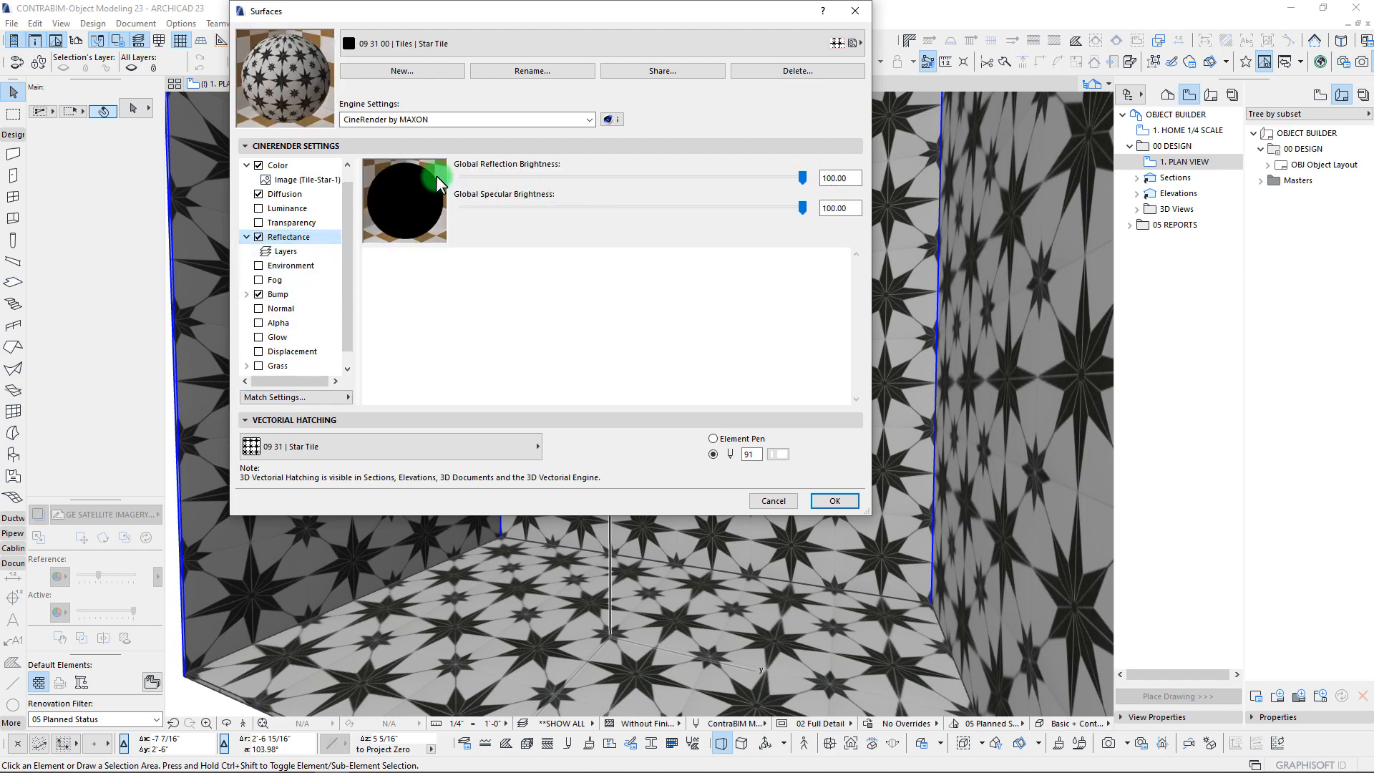
pyautogui.click(283, 252)
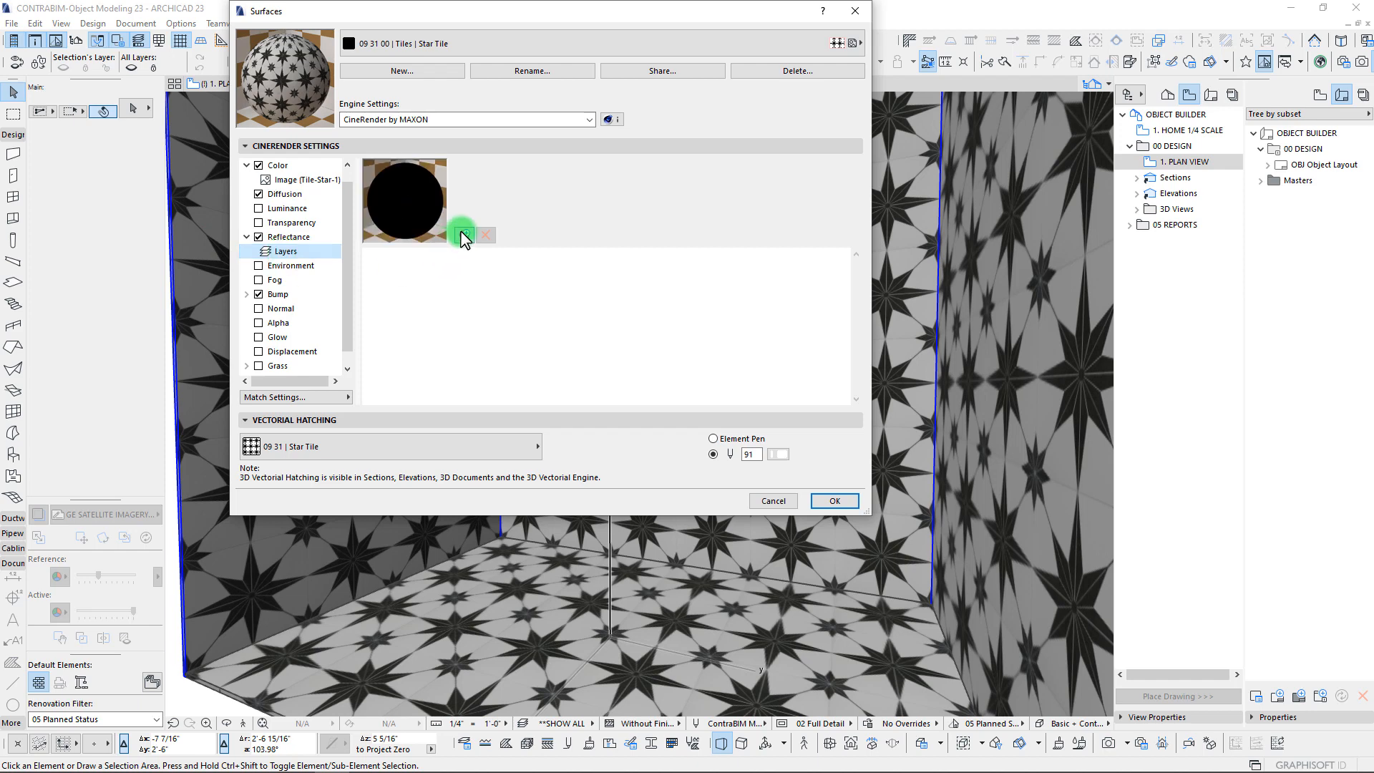
pyautogui.click(464, 235)
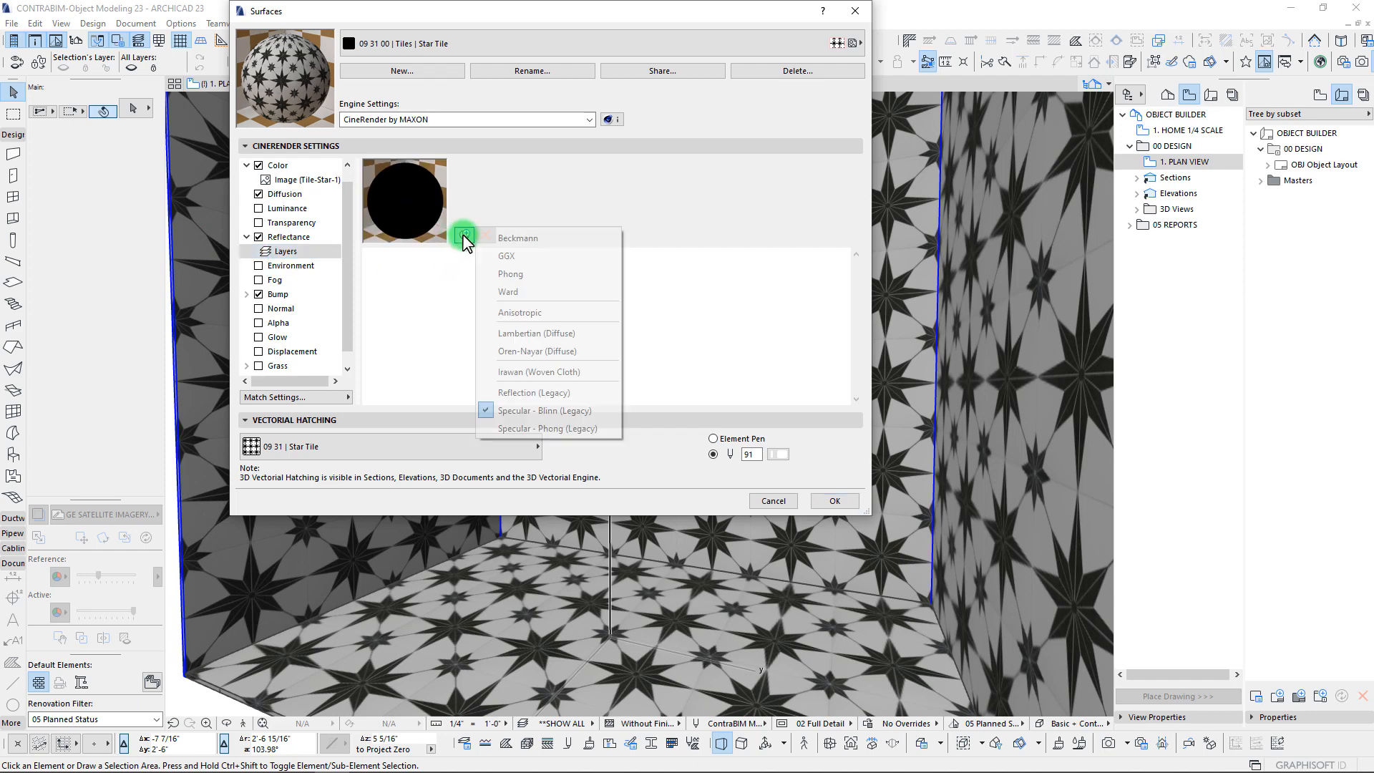
pyautogui.click(521, 237)
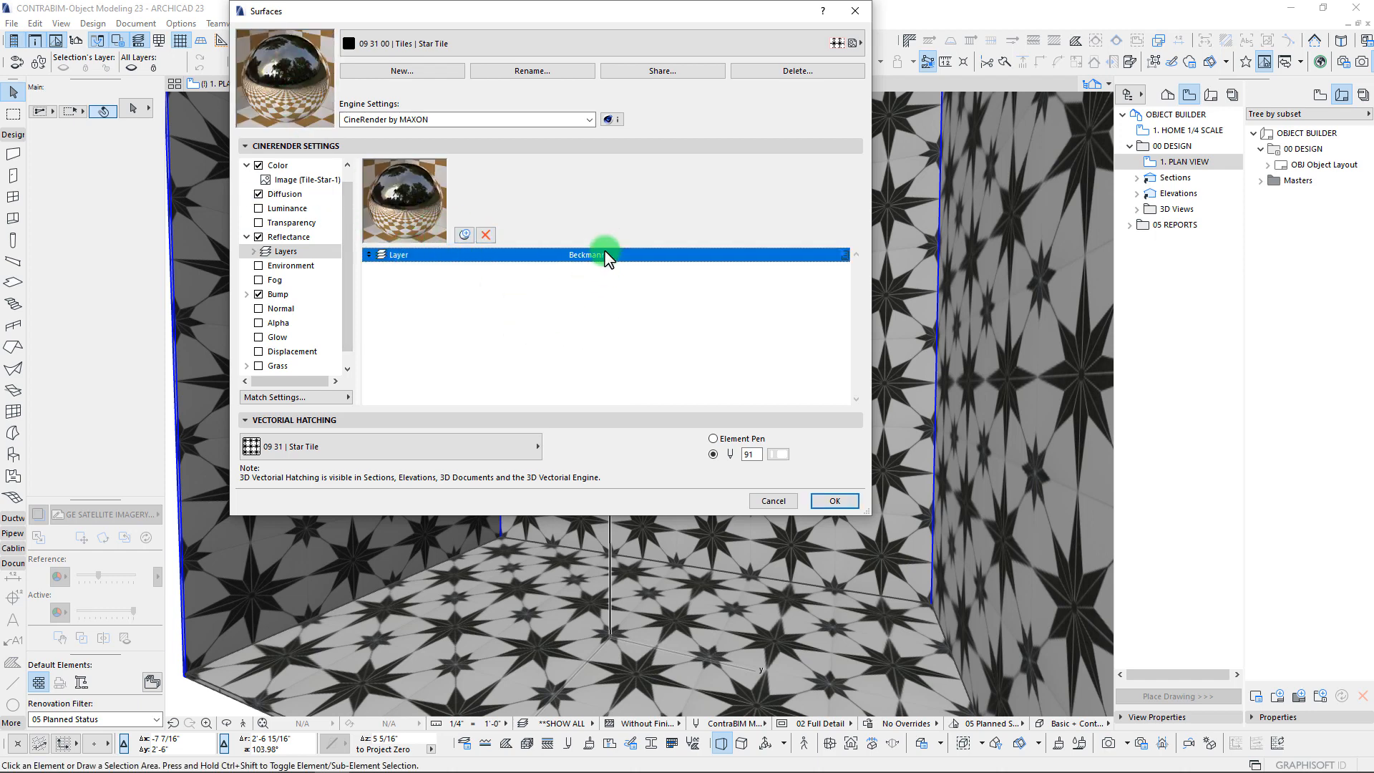
# Step: Set the Star Tile surface's Beckmann reflection layer amount to 15 and run a CineRender test of the tiled corner
pyautogui.click(256, 252)
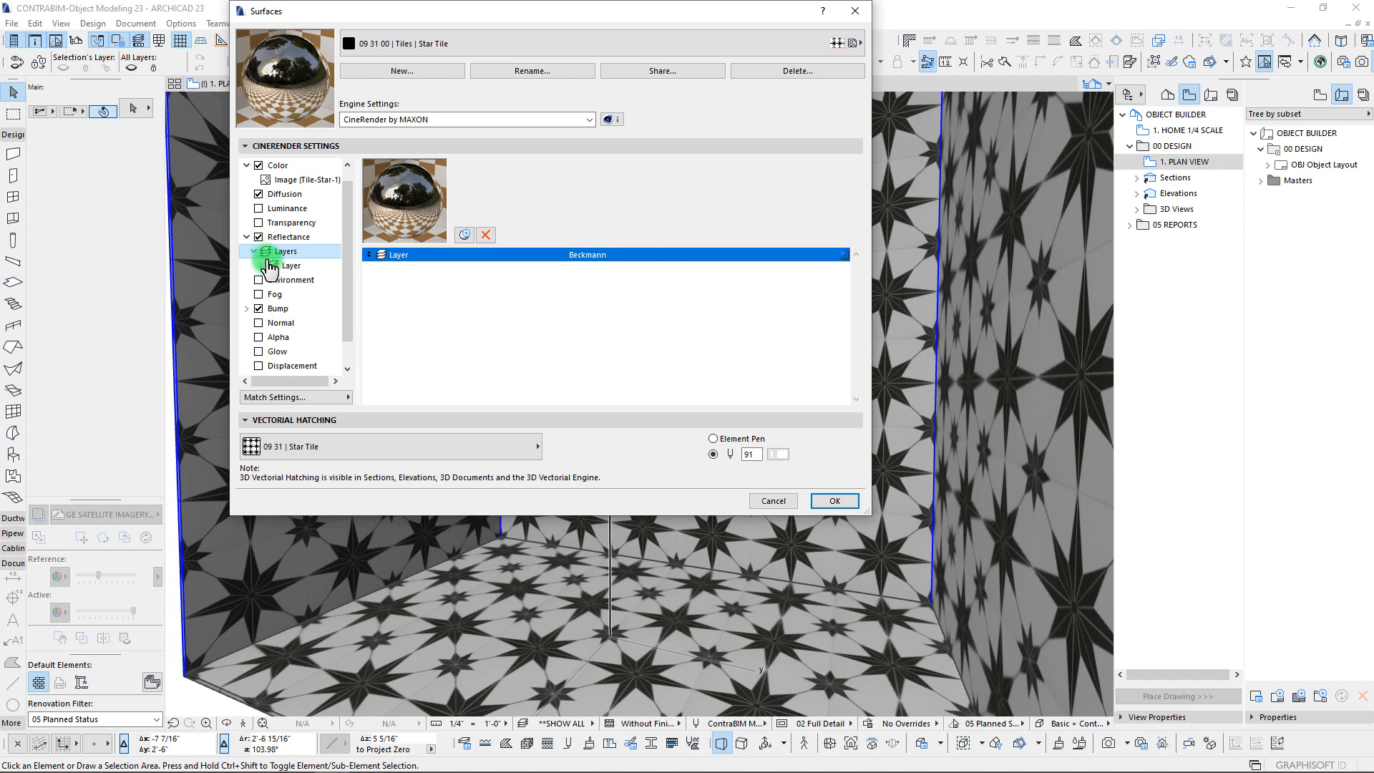
pyautogui.click(260, 266)
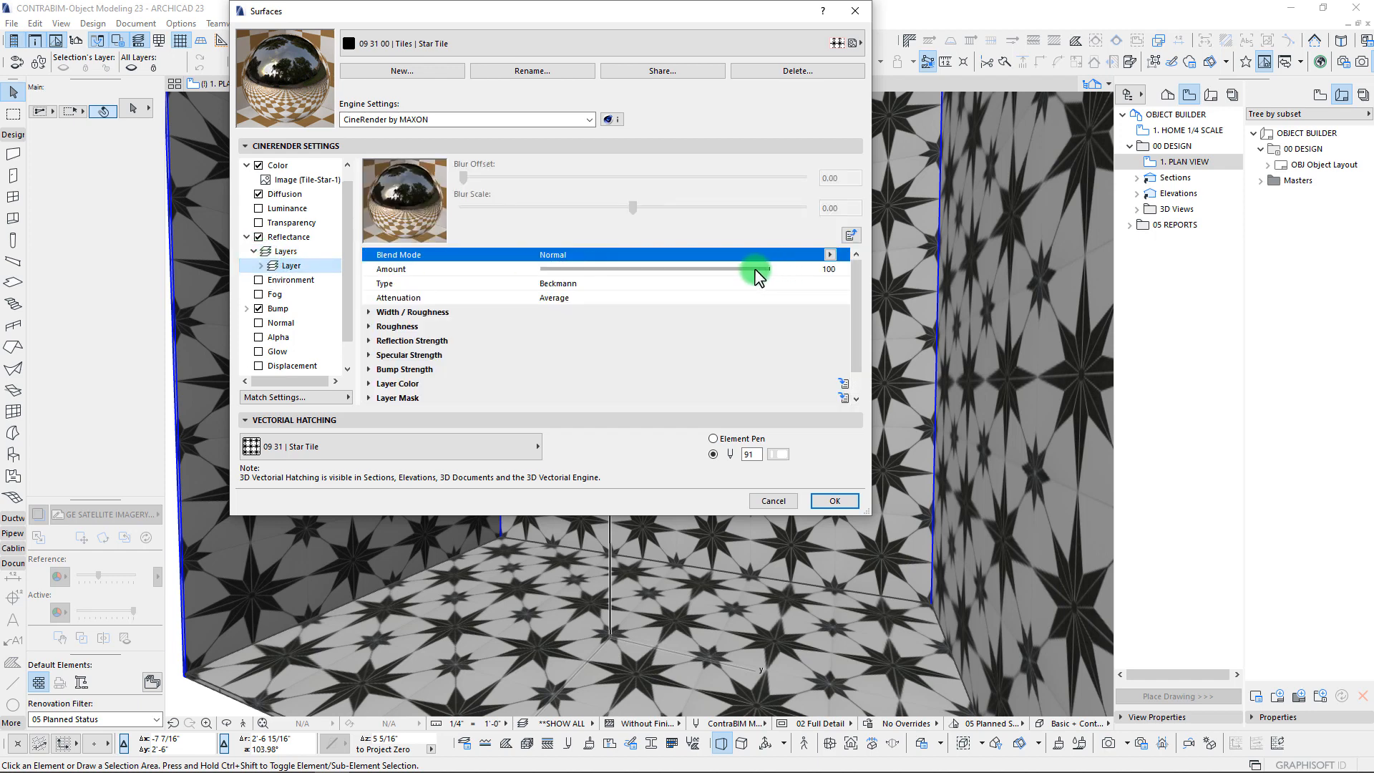
pyautogui.moveTo(757, 274); pyautogui.dragTo(586, 269)
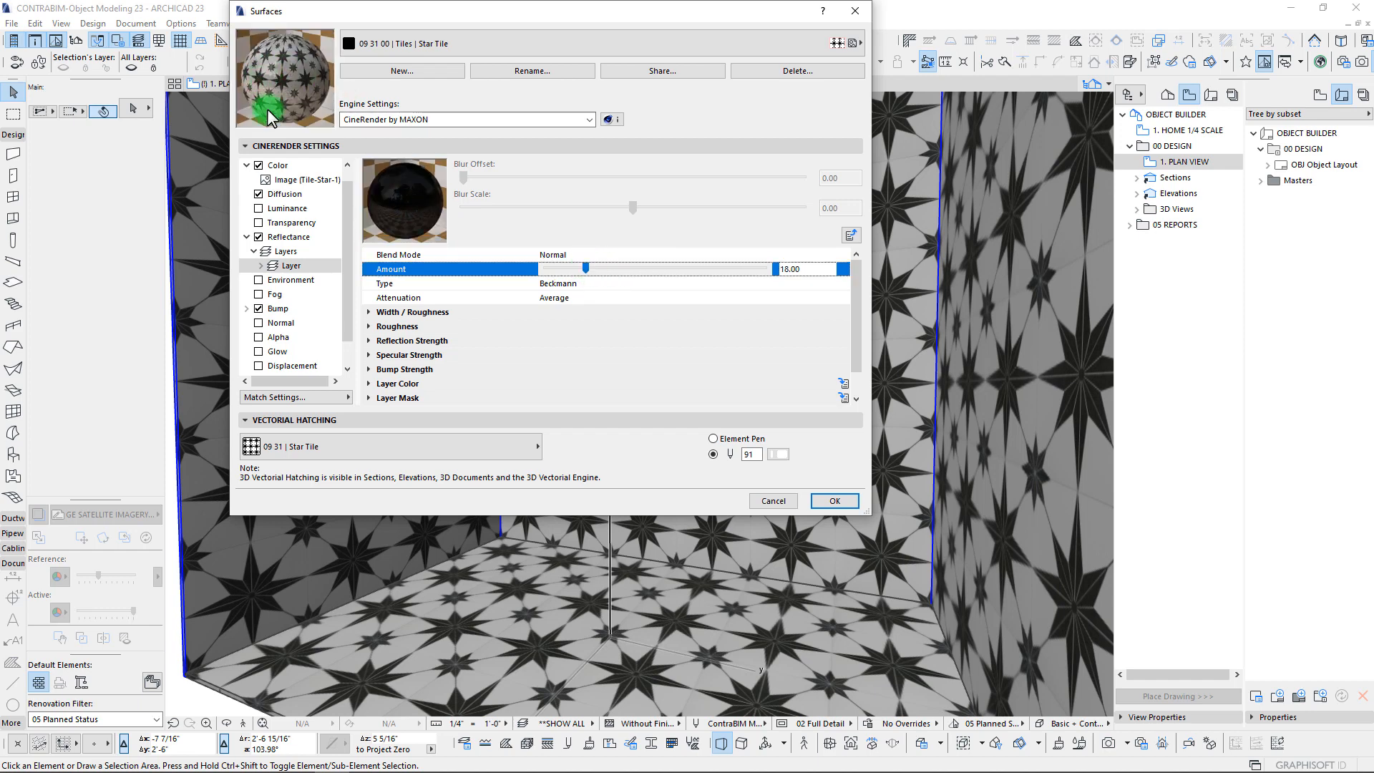
pyautogui.moveTo(586, 269); pyautogui.dragTo(576, 271)
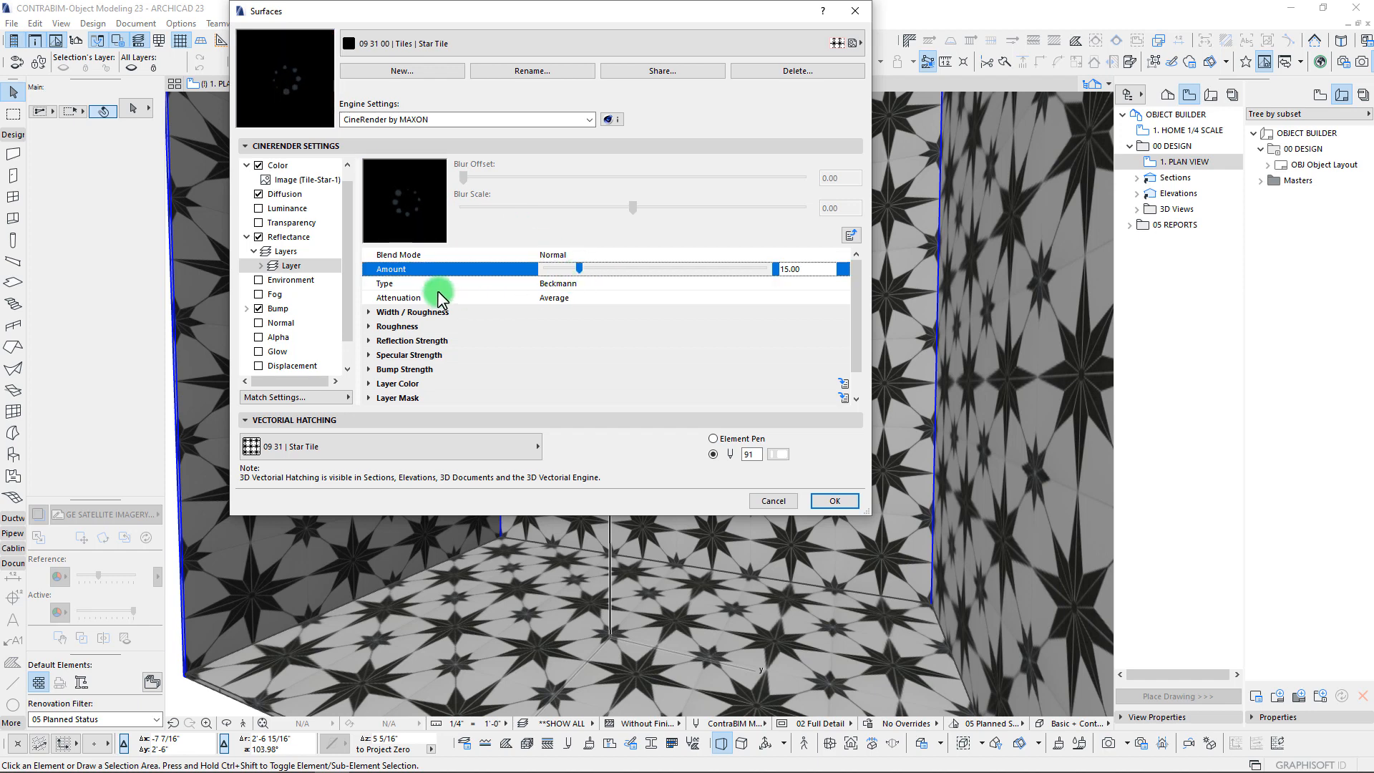
pyautogui.click(845, 503)
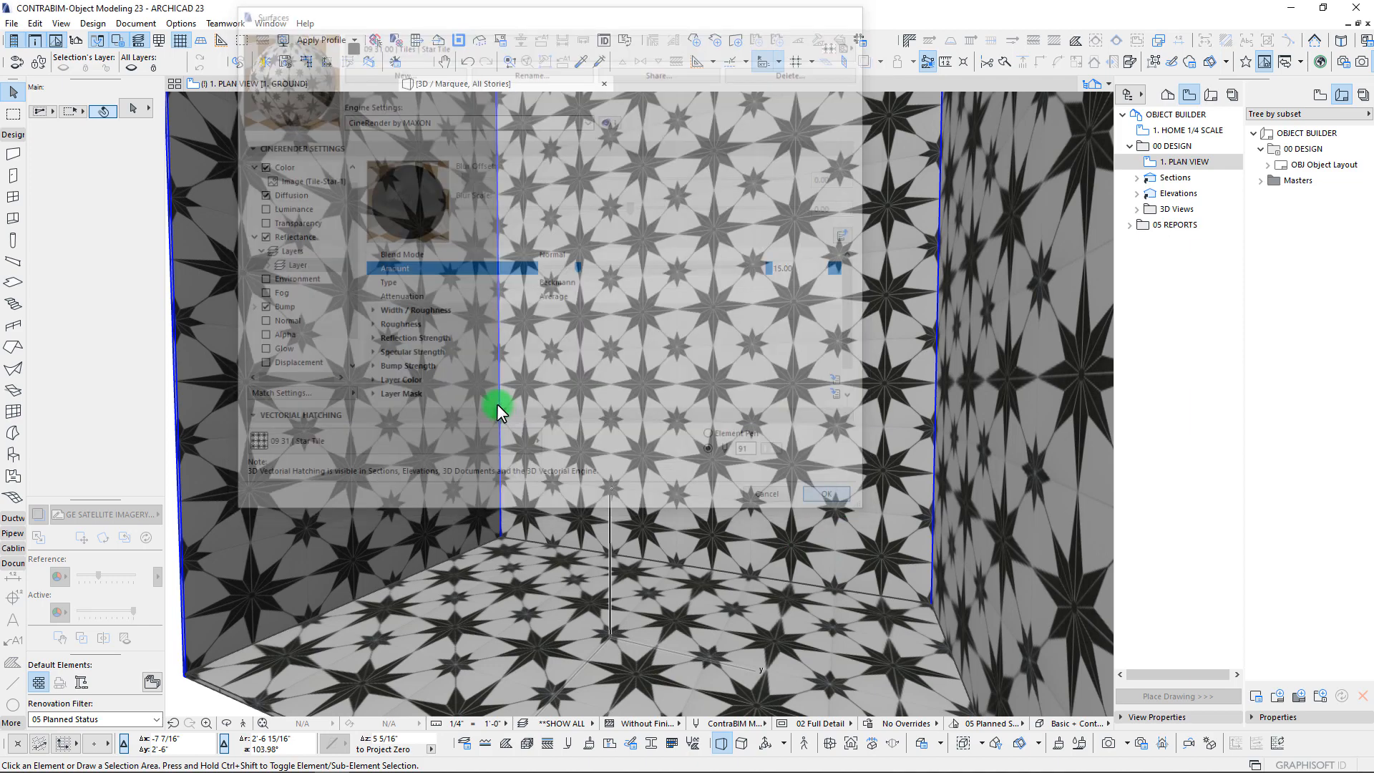
pyautogui.scroll(3, 801, 569)
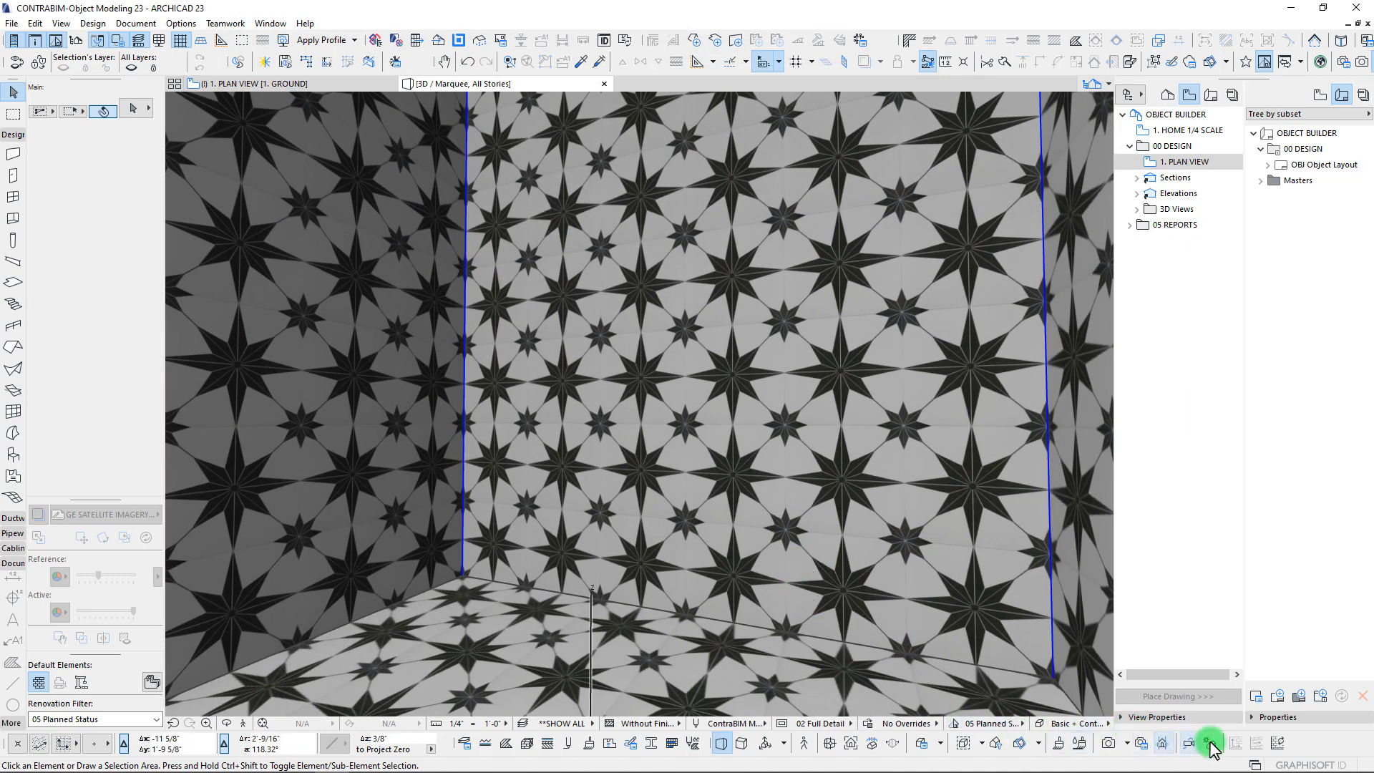
pyautogui.press('F6')
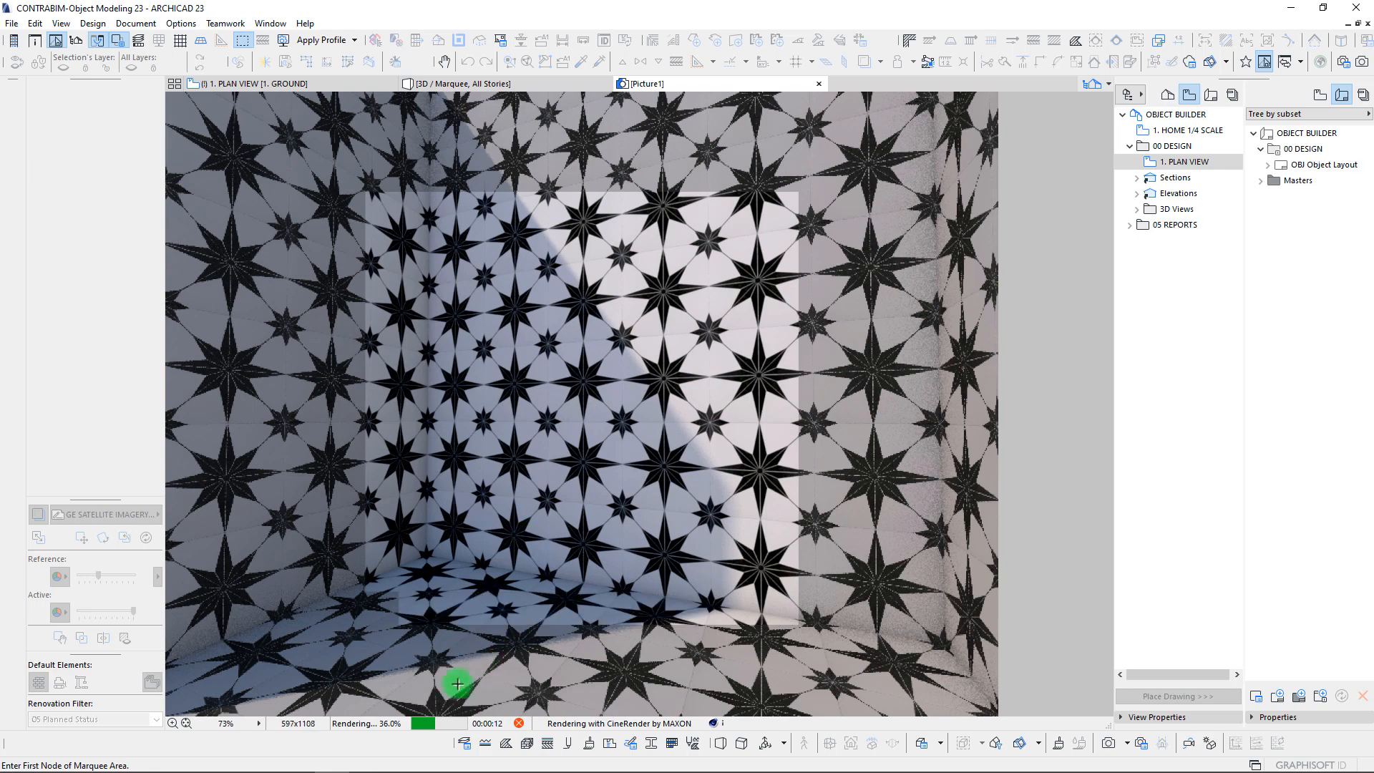
# Step: Switch to the PowerPoint tile drawing and recolor the four diagonal connecting lines of the green star on slide 5 black
pyautogui.moveTo(365, 764)
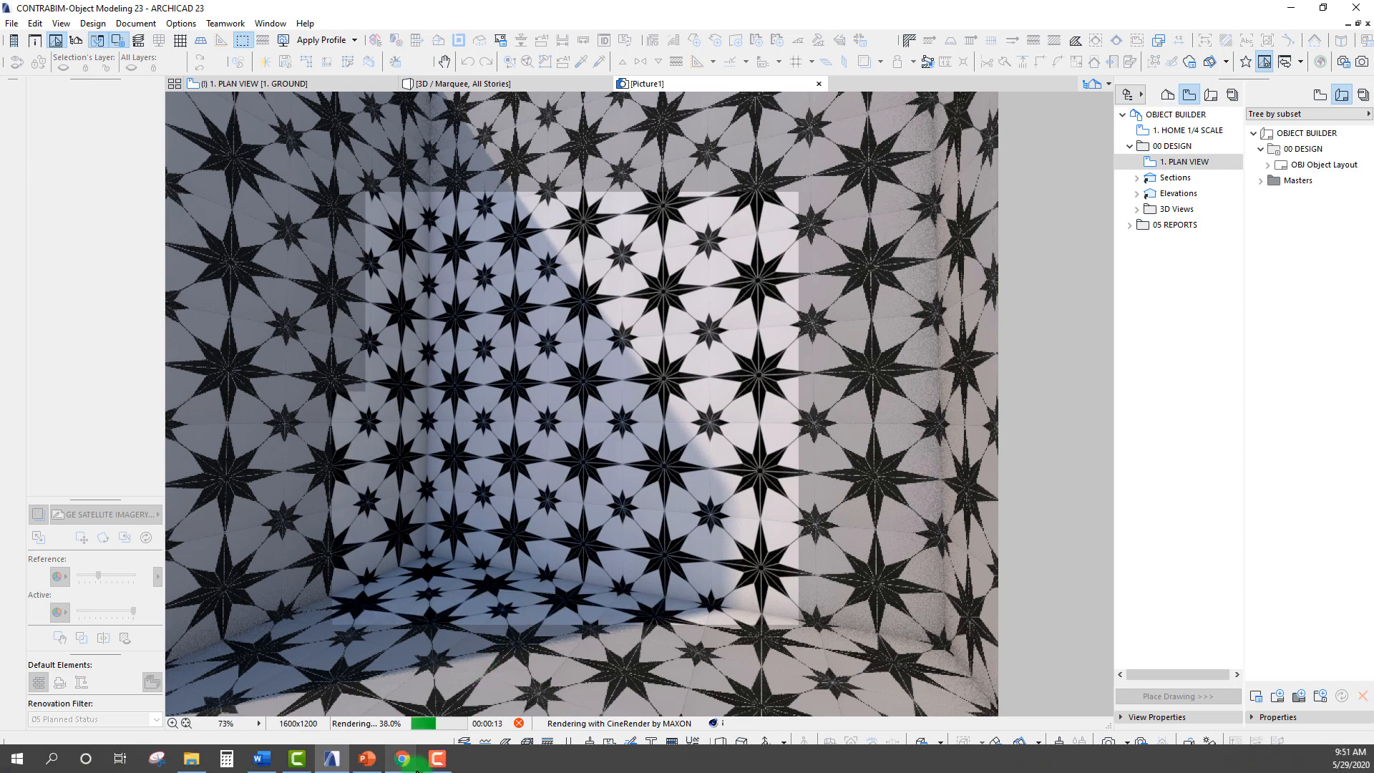
pyautogui.click(365, 763)
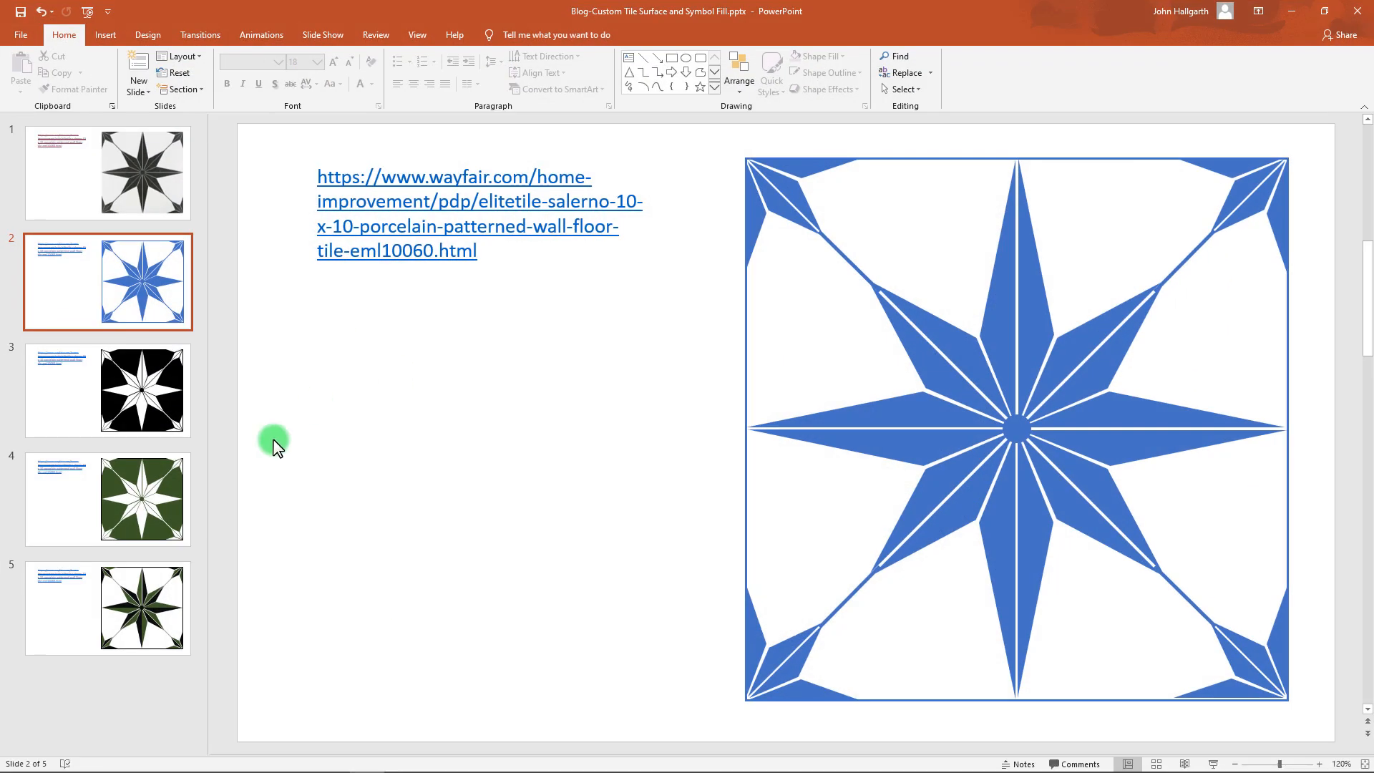
pyautogui.click(119, 605)
pyautogui.click(775, 290)
pyautogui.click(846, 263)
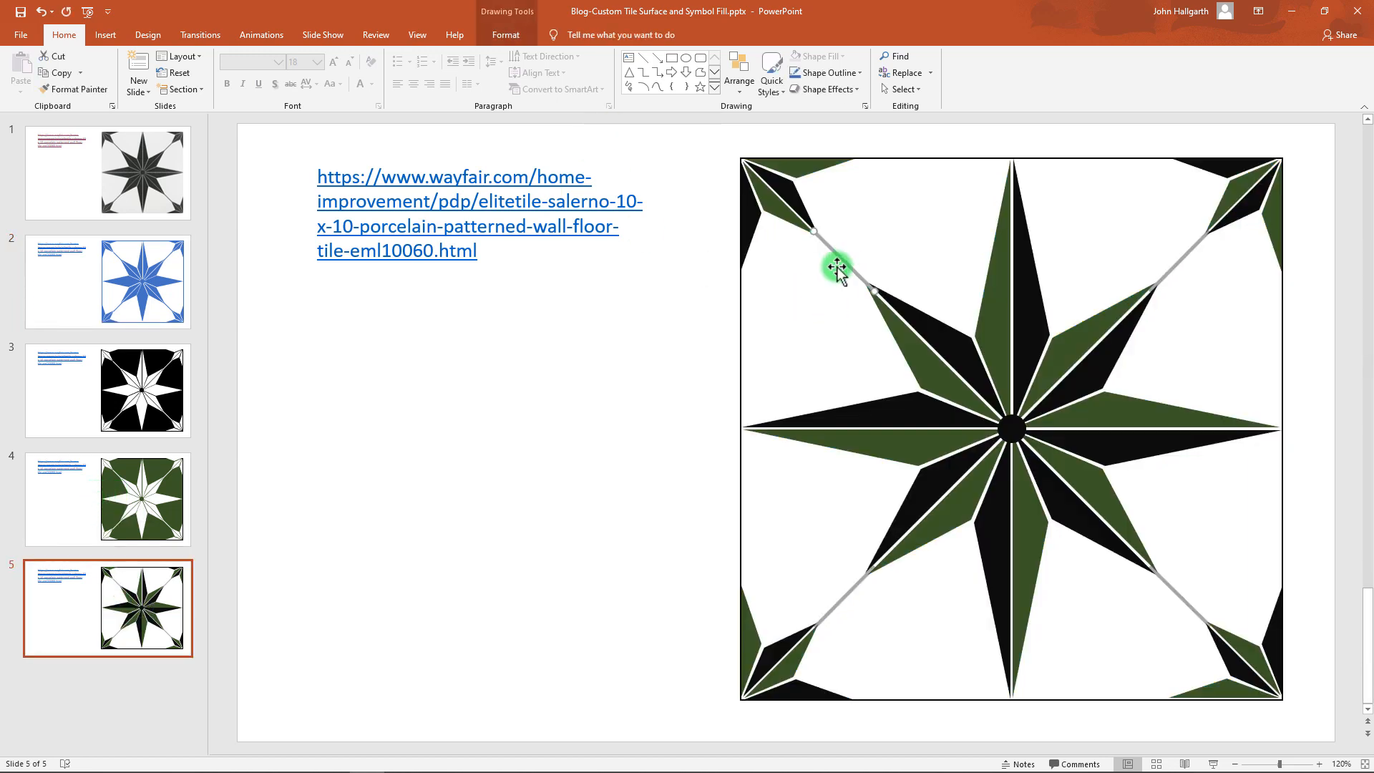
pyautogui.keyDown('ctrl'); pyautogui.scroll(-2, 760, 294); pyautogui.keyUp('ctrl')
pyautogui.keyDown('ctrl'); pyautogui.click(1119, 285); pyautogui.keyUp('ctrl')
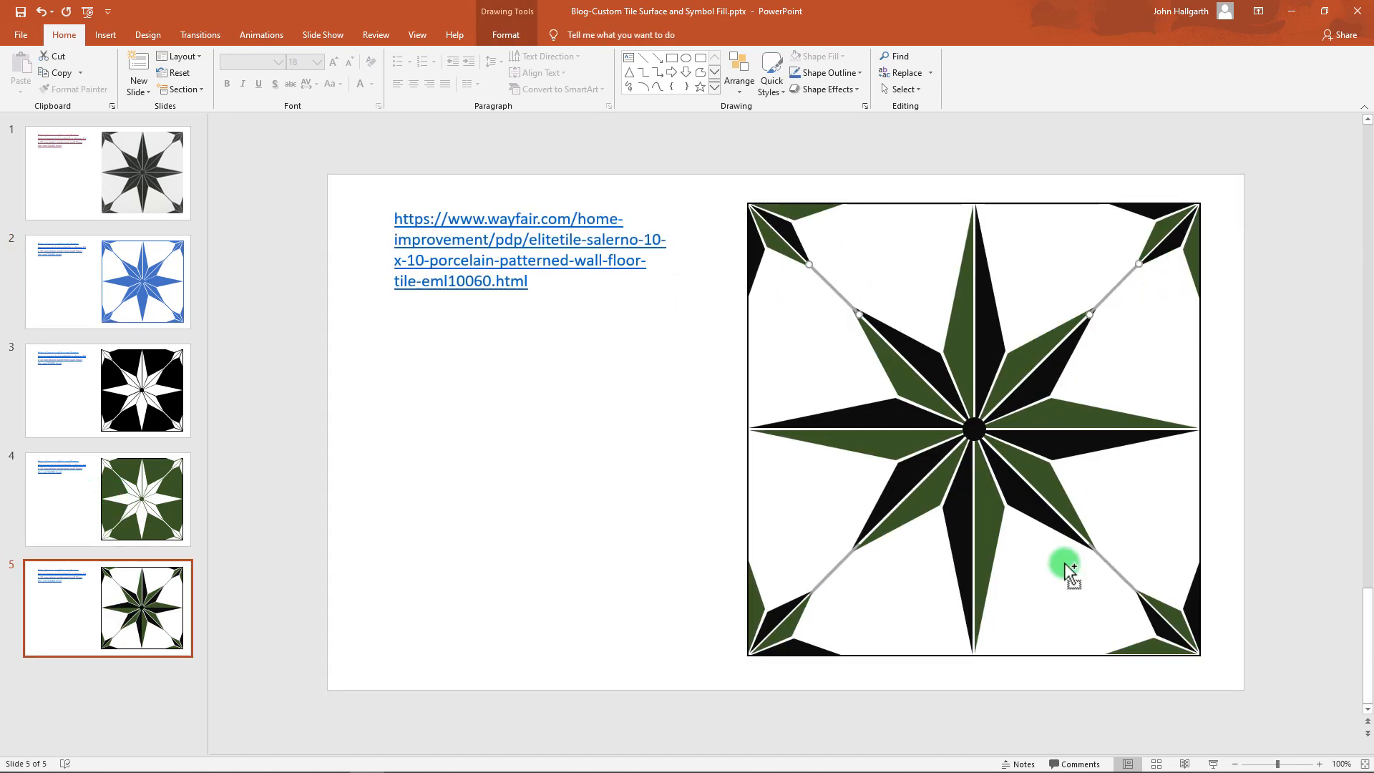
pyautogui.keyDown('ctrl'); pyautogui.click(1114, 569); pyautogui.keyUp('ctrl')
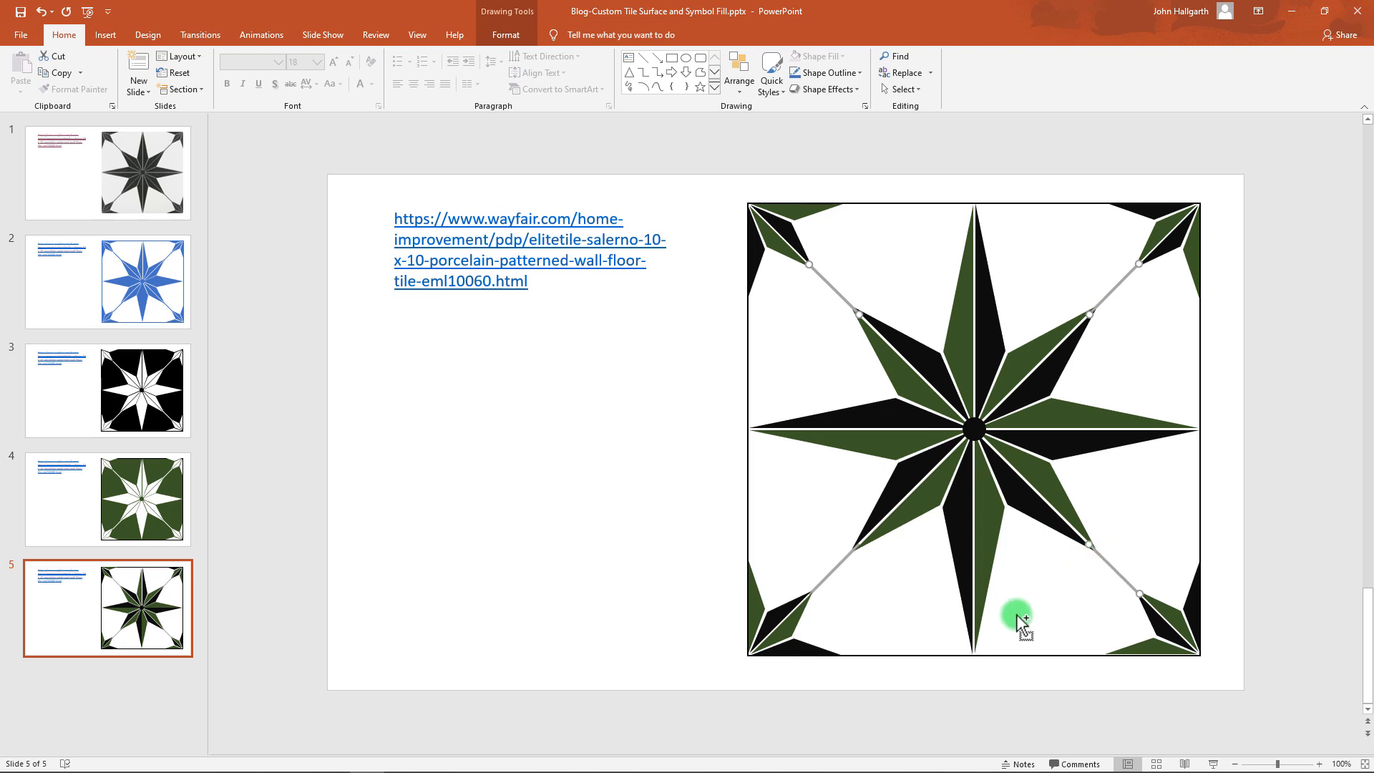
pyautogui.rightClick(839, 564)
pyautogui.click(888, 548)
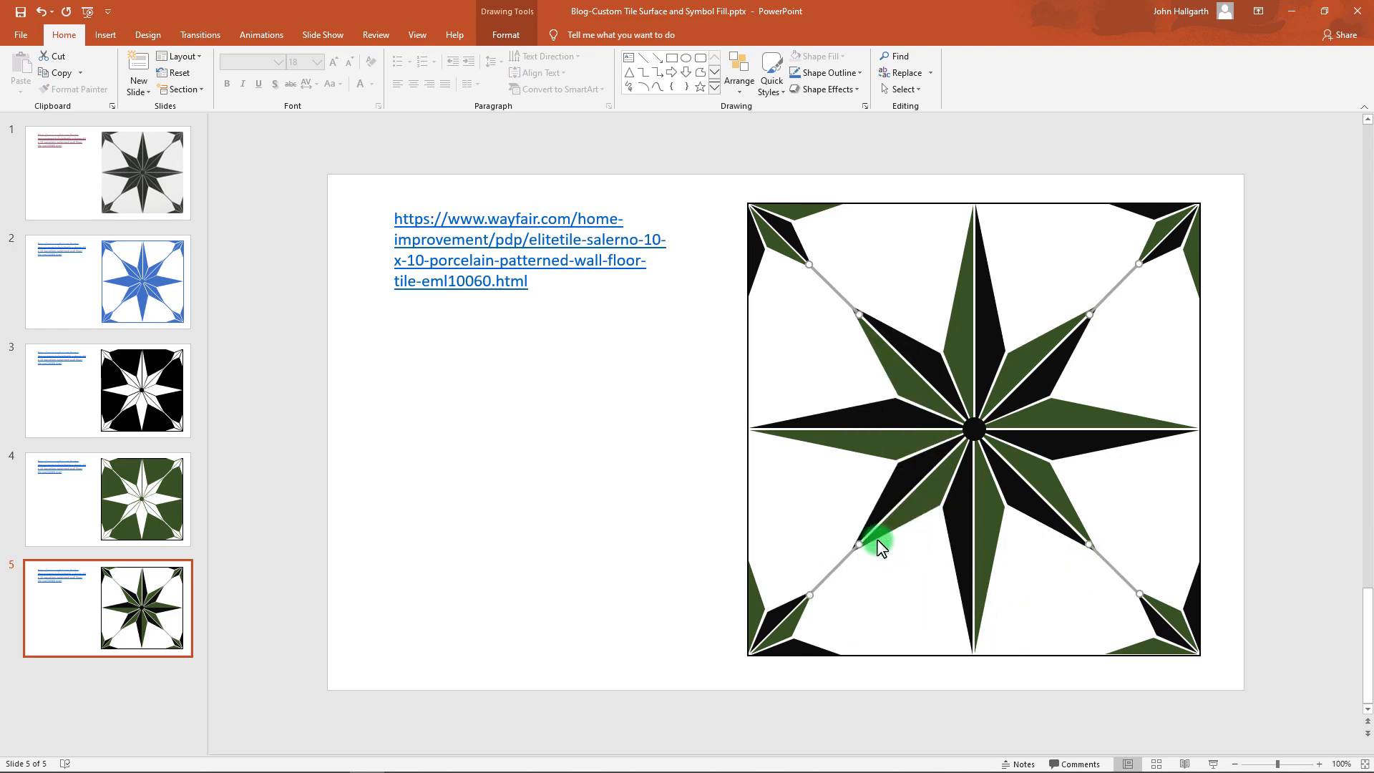
pyautogui.click(1334, 375)
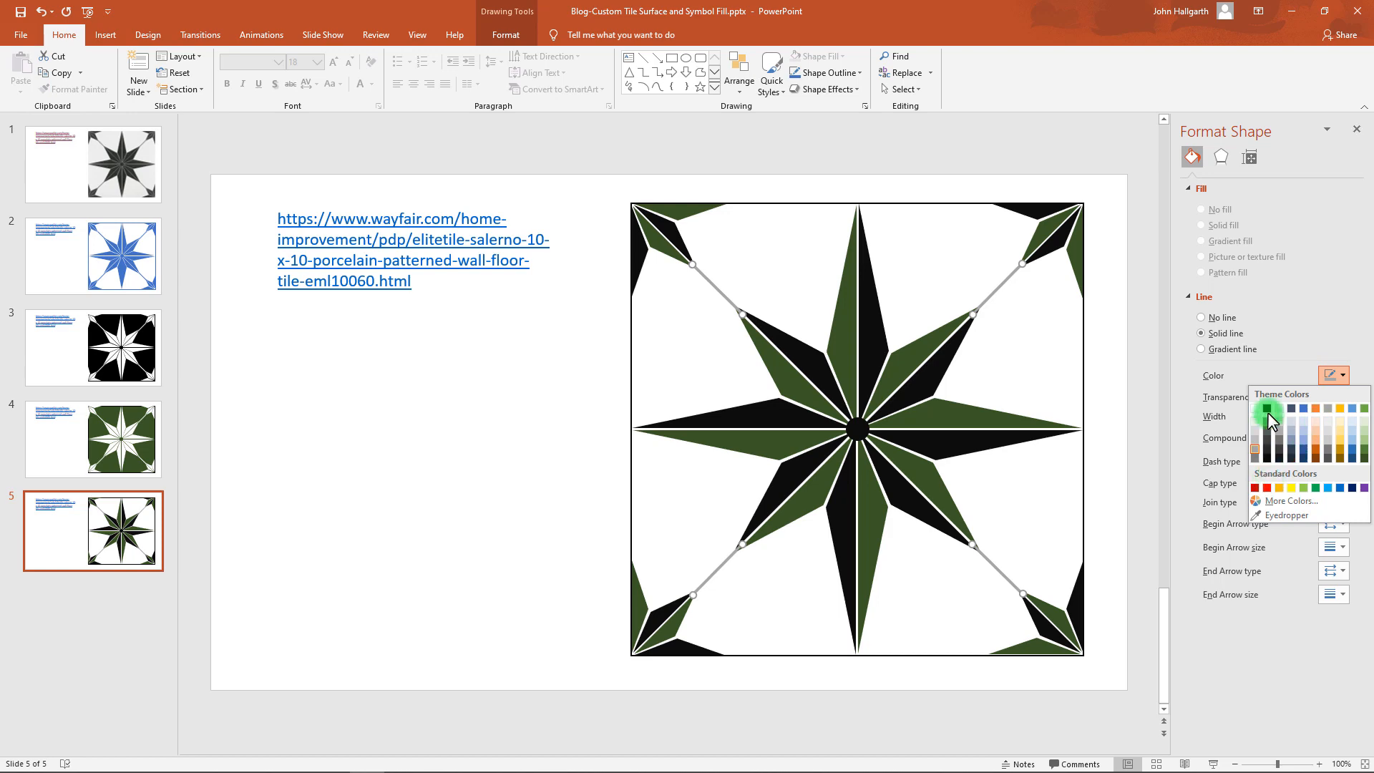
pyautogui.click(1267, 411)
pyautogui.click(748, 319)
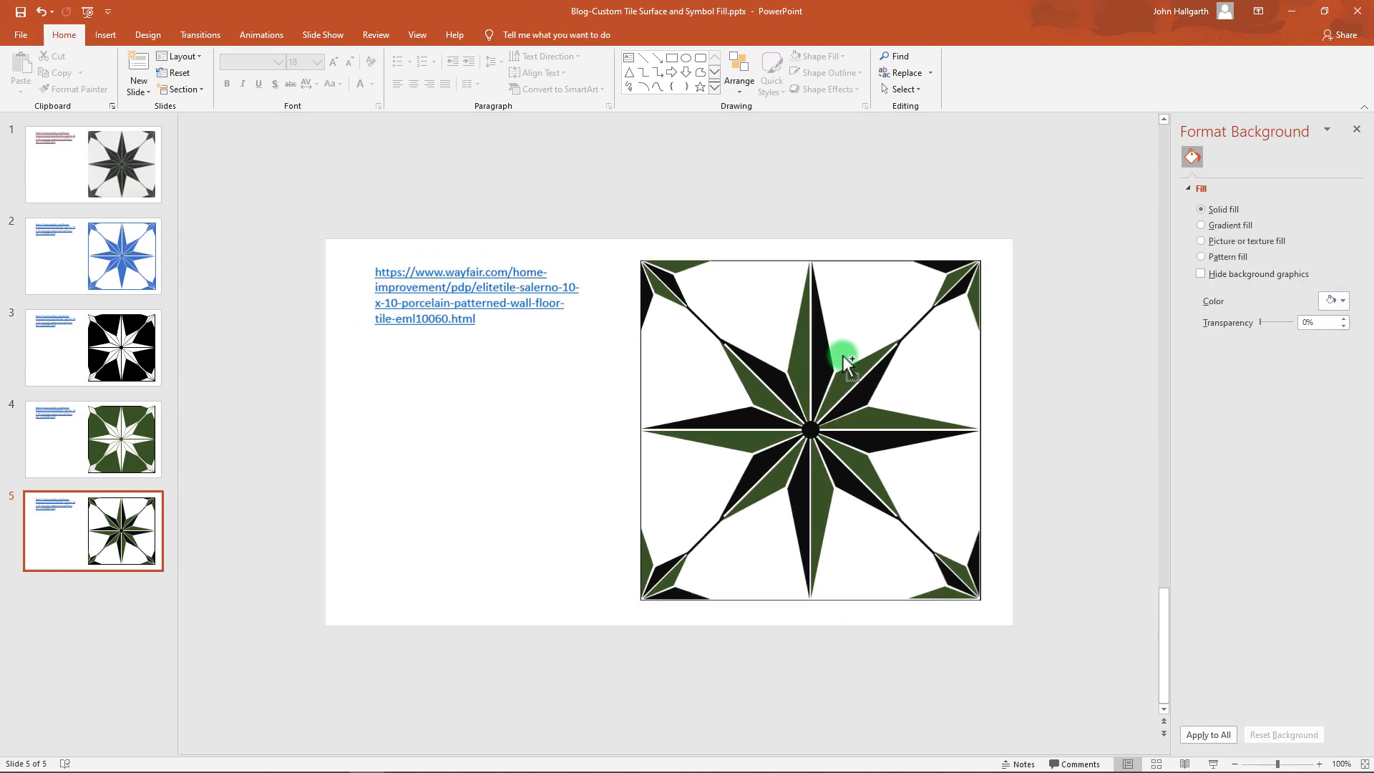
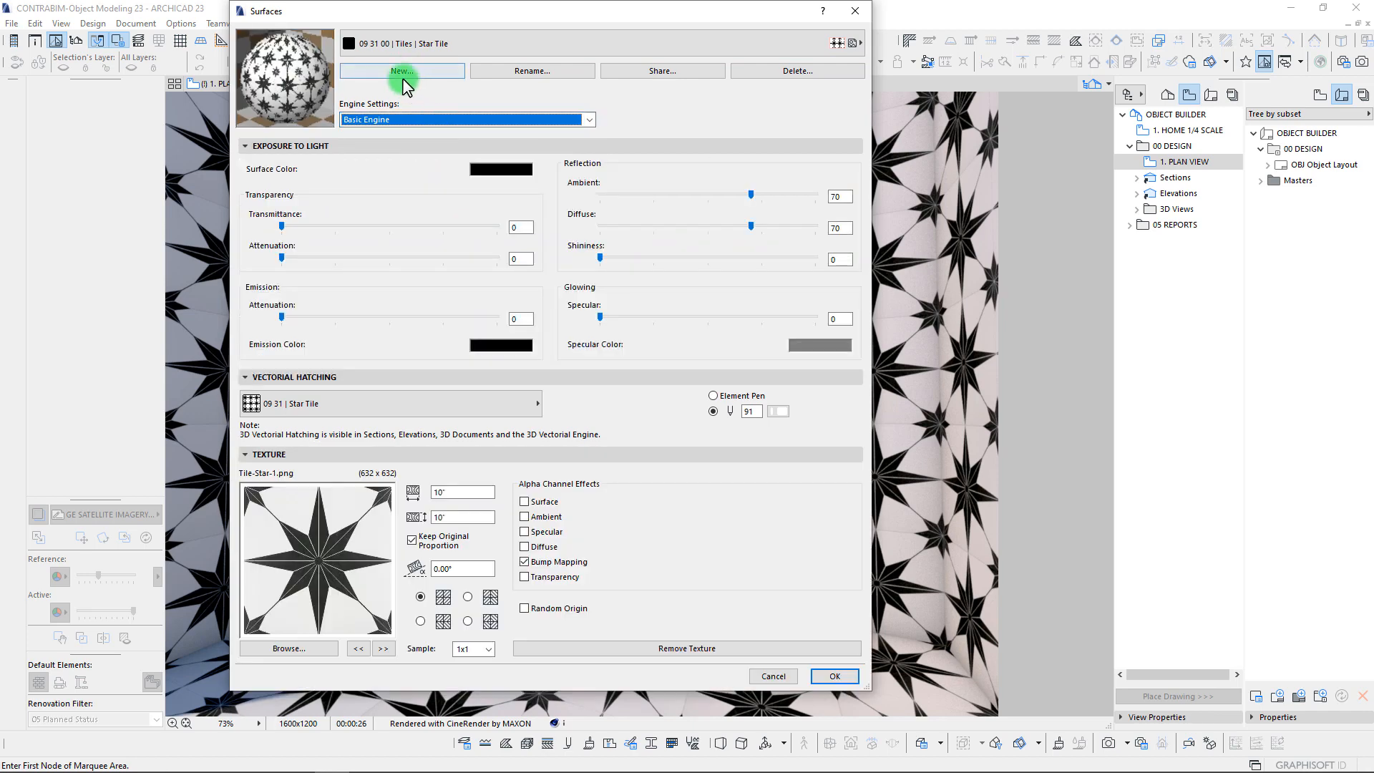
# Step: Duplicate the Star Tile surface as "09 31 00 | Tiles | Star Tile Green" and save it with its existing texture
pyautogui.click(401, 70)
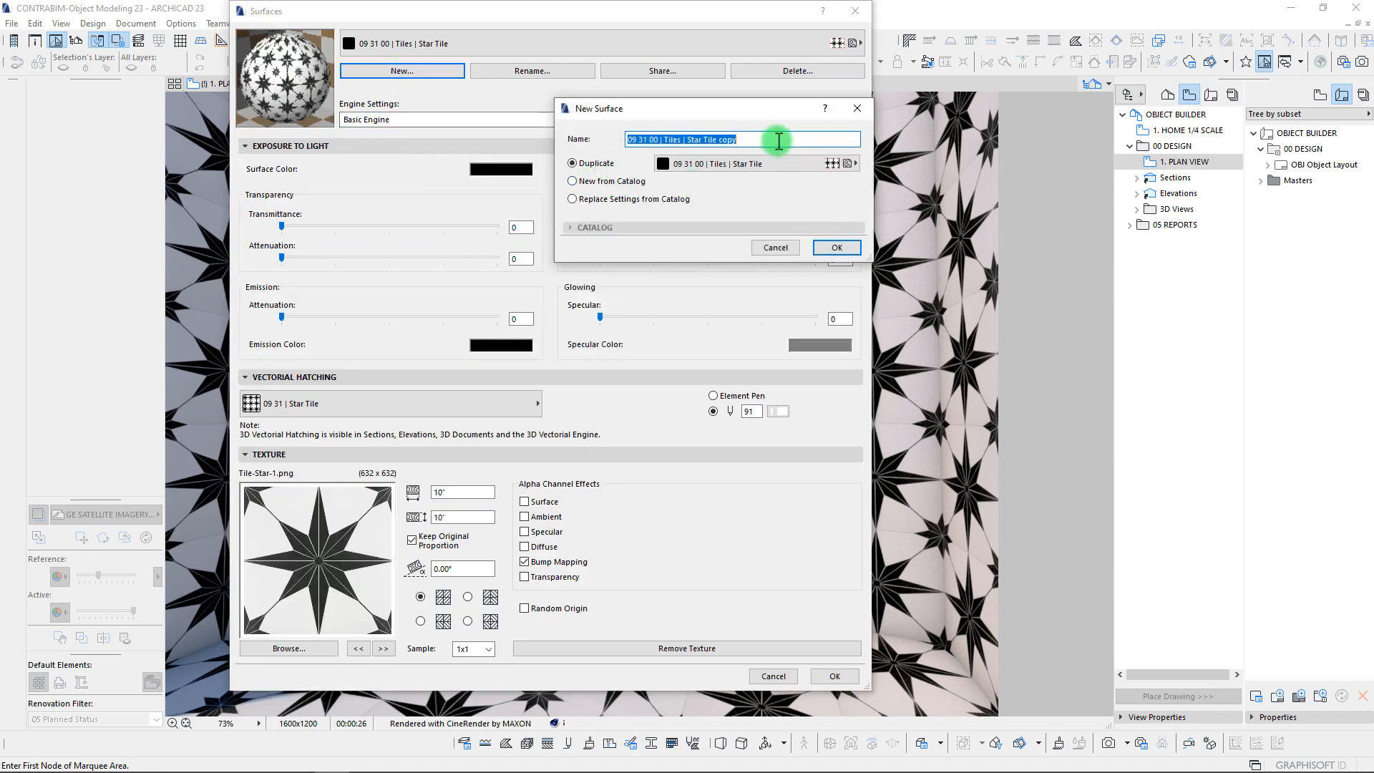
pyautogui.doubleClick(733, 140)
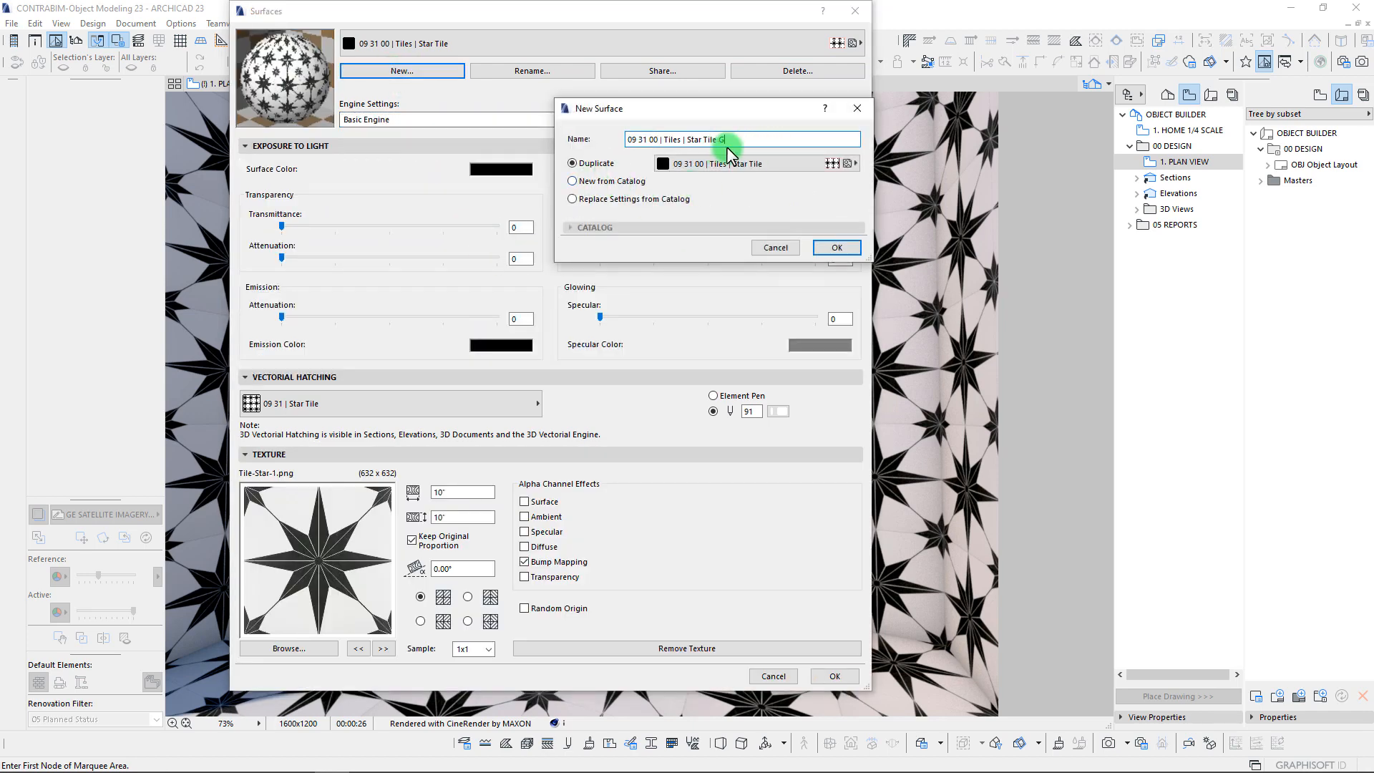
pyautogui.write('Green')
pyautogui.click(836, 247)
pyautogui.click(286, 648)
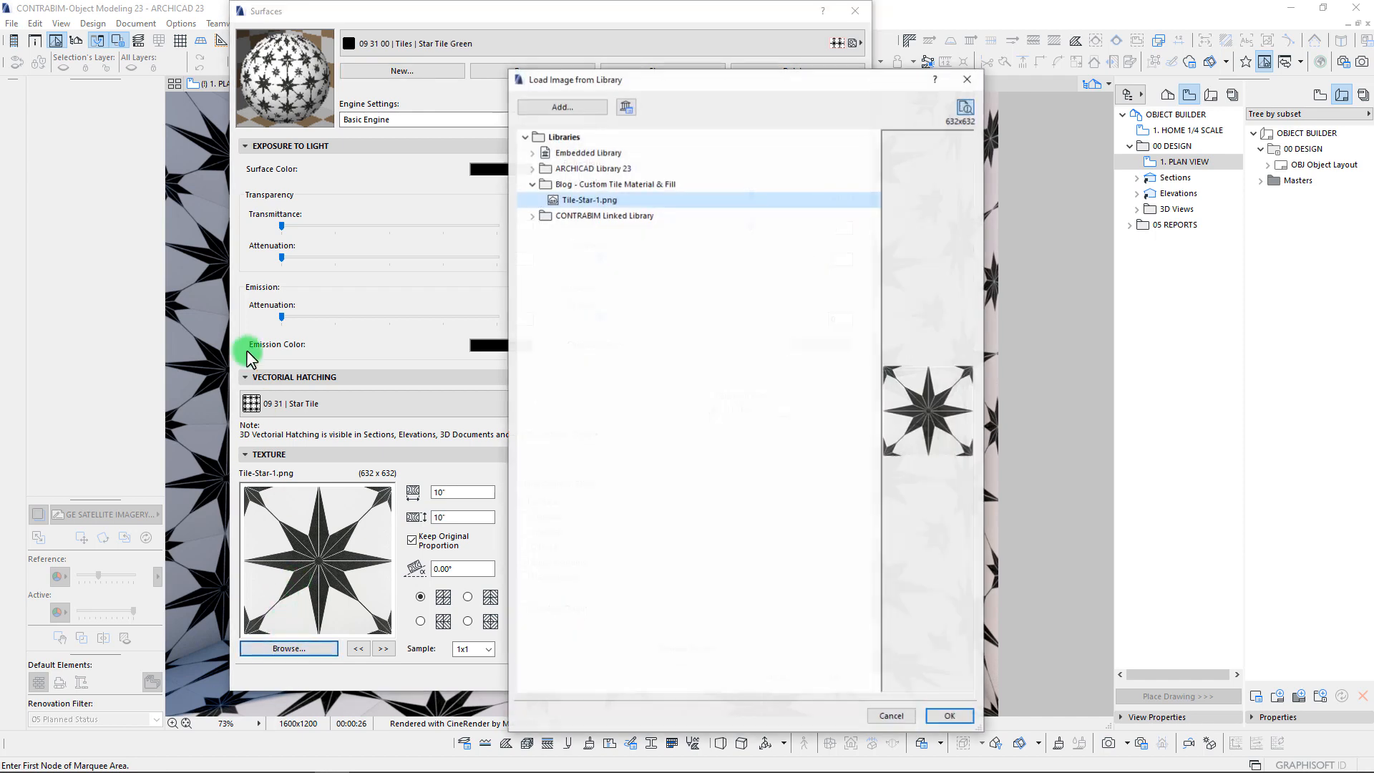
pyautogui.click(967, 78)
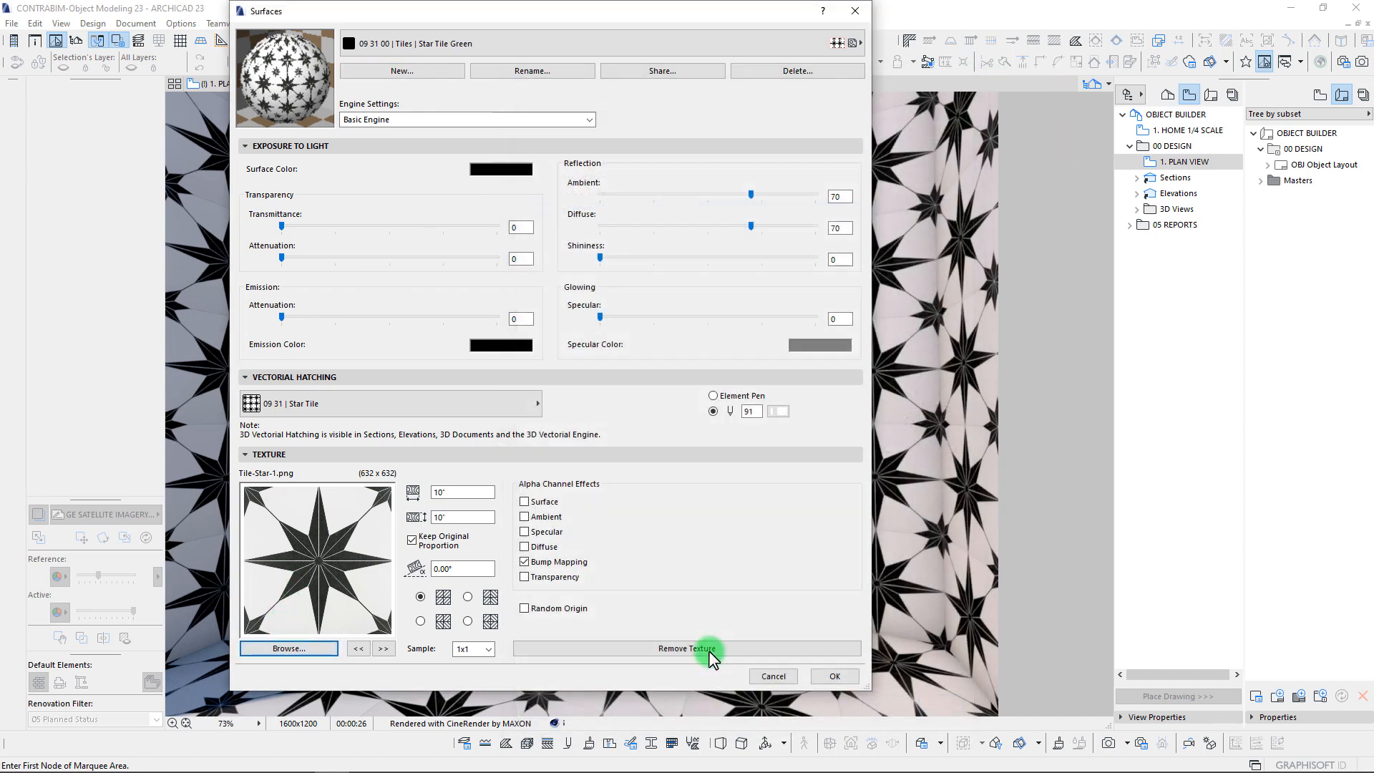
pyautogui.click(831, 677)
# Step: Reload and apply the project libraries in the Library Manager to load the new image in the Blog - Custom Tile Material & Fill library
pyautogui.click(12, 23)
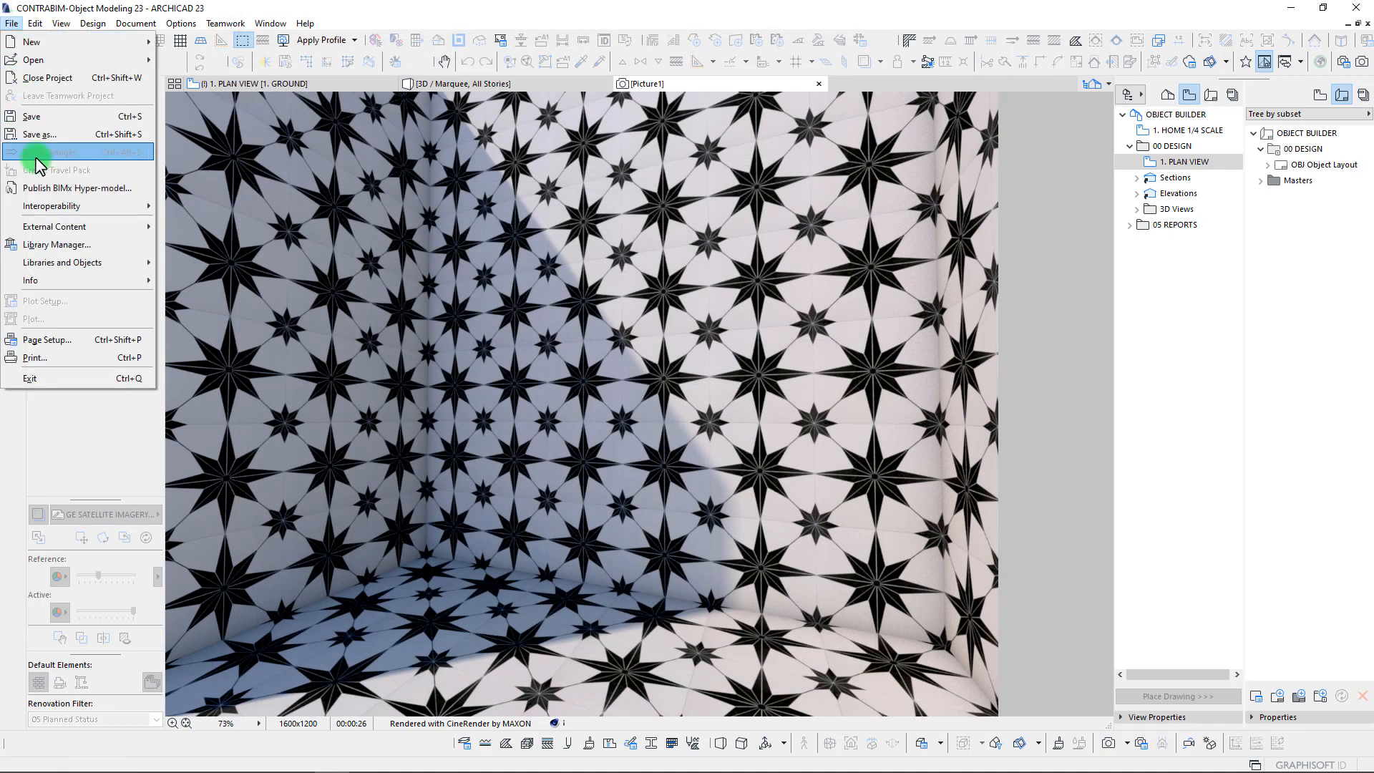
pyautogui.click(48, 243)
pyautogui.click(344, 625)
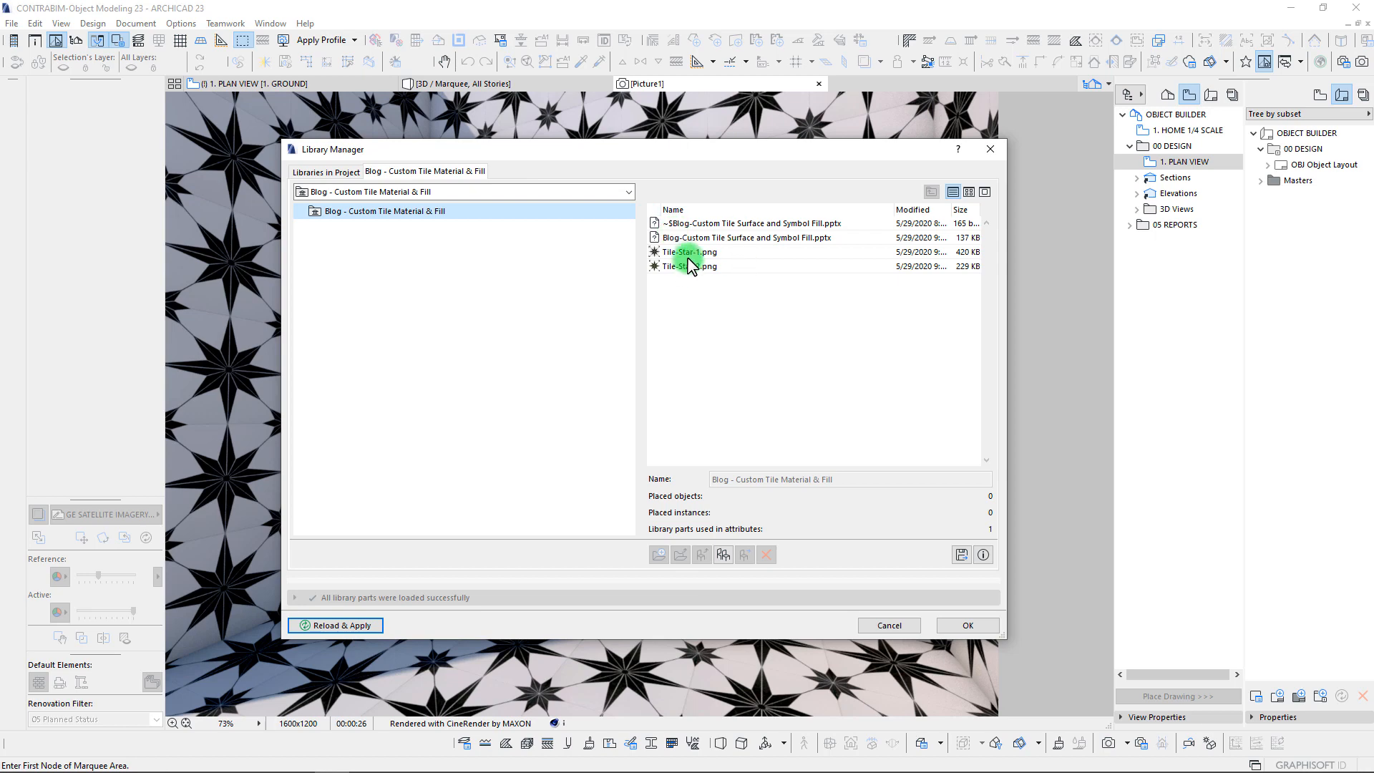
pyautogui.click(968, 625)
# Step: Assign Tile-Star-2.png as the Star Tile Green texture at 10' by 10' with Keep Original Proportion off
pyautogui.click(12, 23)
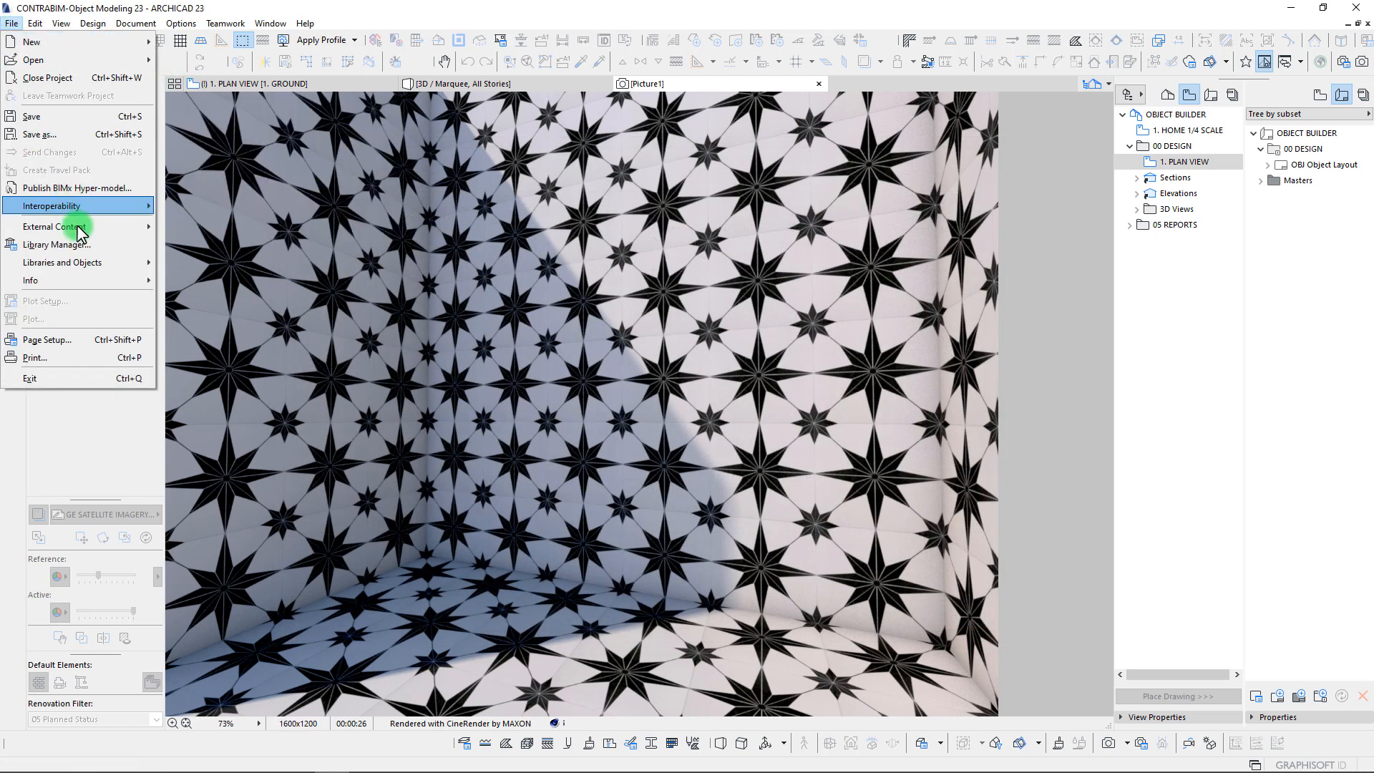
pyautogui.click(589, 744)
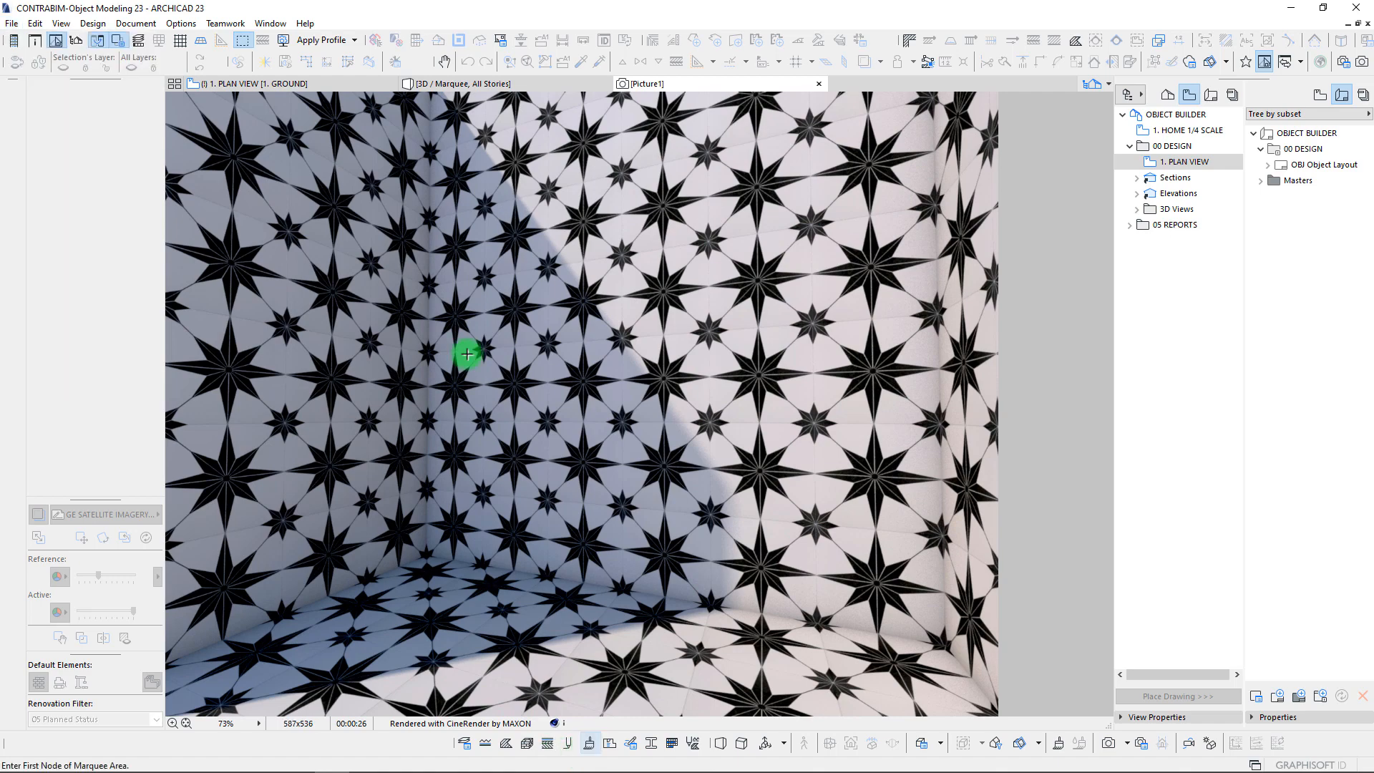
pyautogui.click(588, 744)
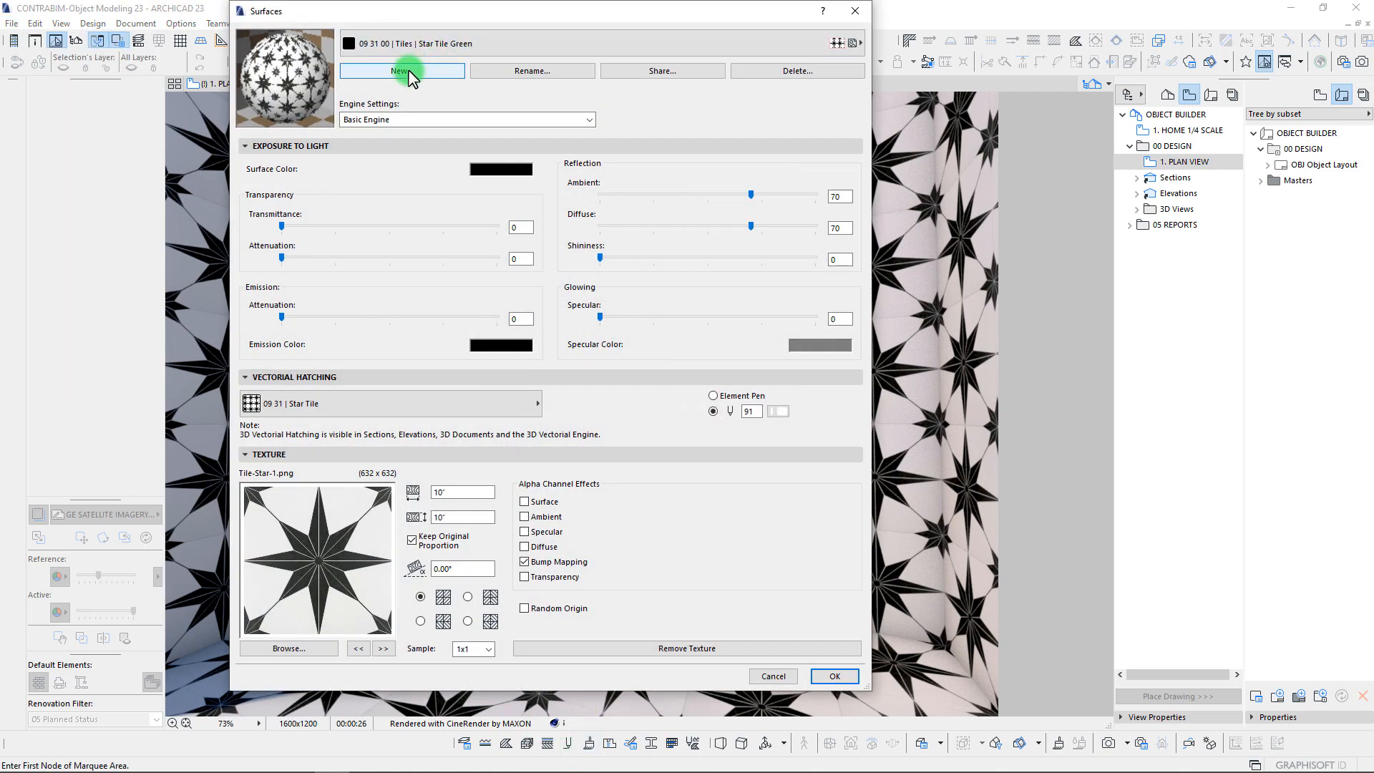
pyautogui.click(288, 647)
pyautogui.click(589, 215)
pyautogui.click(949, 717)
pyautogui.click(449, 492)
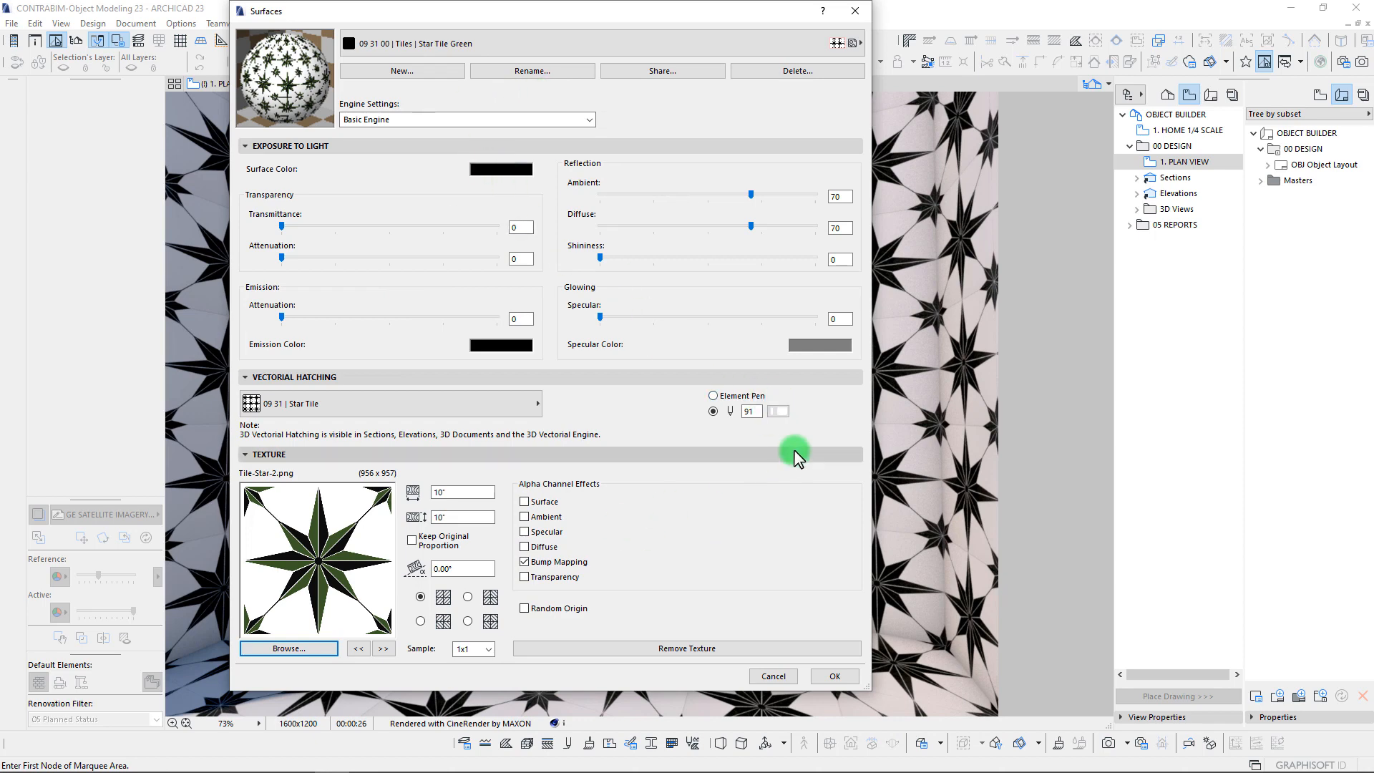
# Step: Set the Star Tile Green vectorial hatching pen to green pen 51 and its surface color to white
pyautogui.click(778, 411)
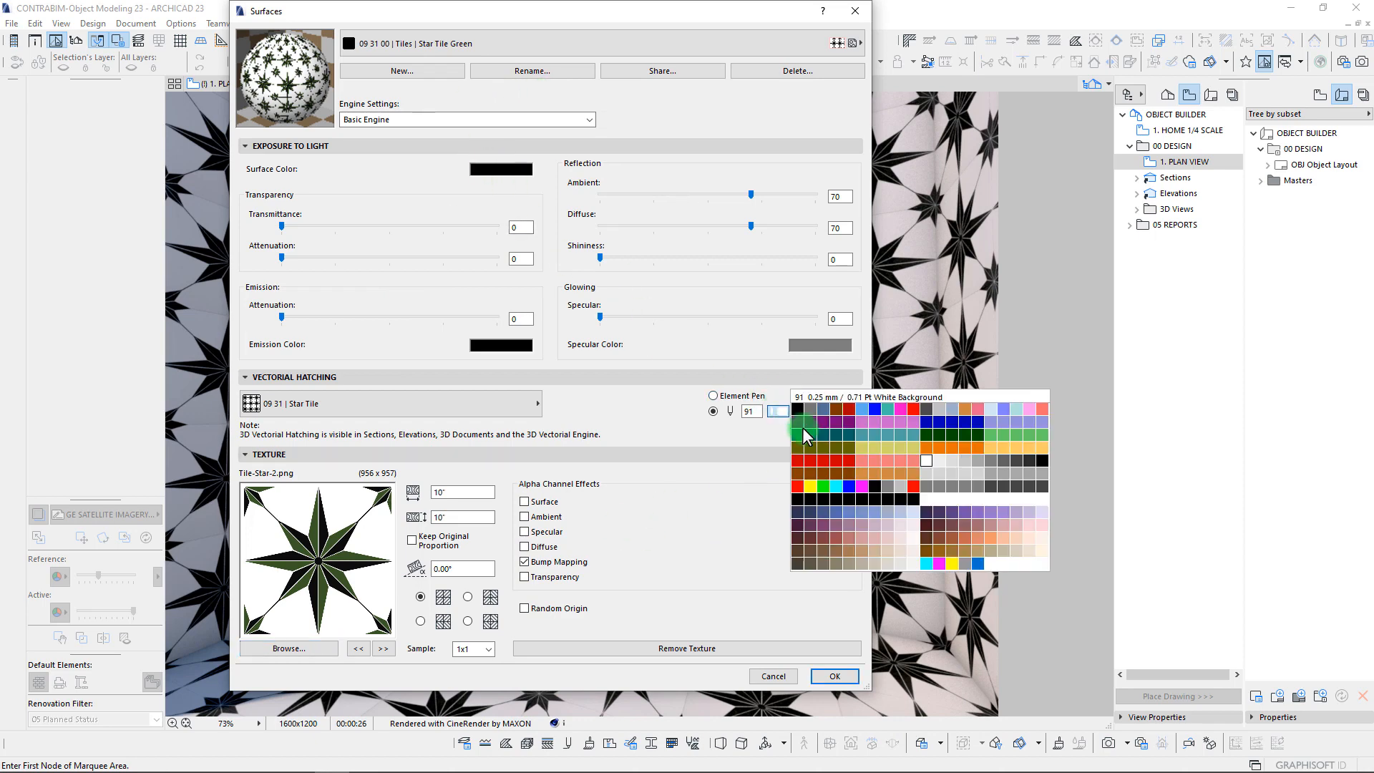
pyautogui.click(928, 436)
pyautogui.click(504, 173)
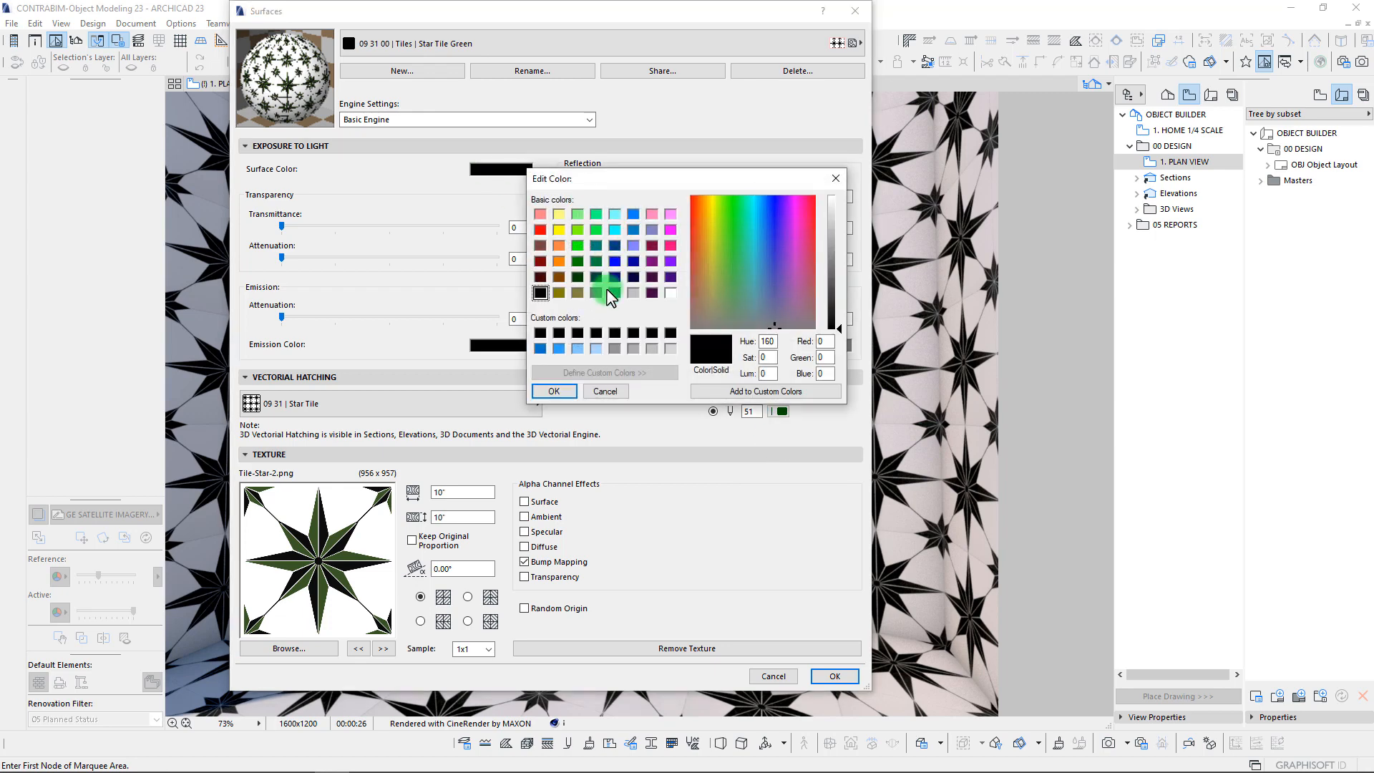
pyautogui.click(671, 295)
pyautogui.click(561, 390)
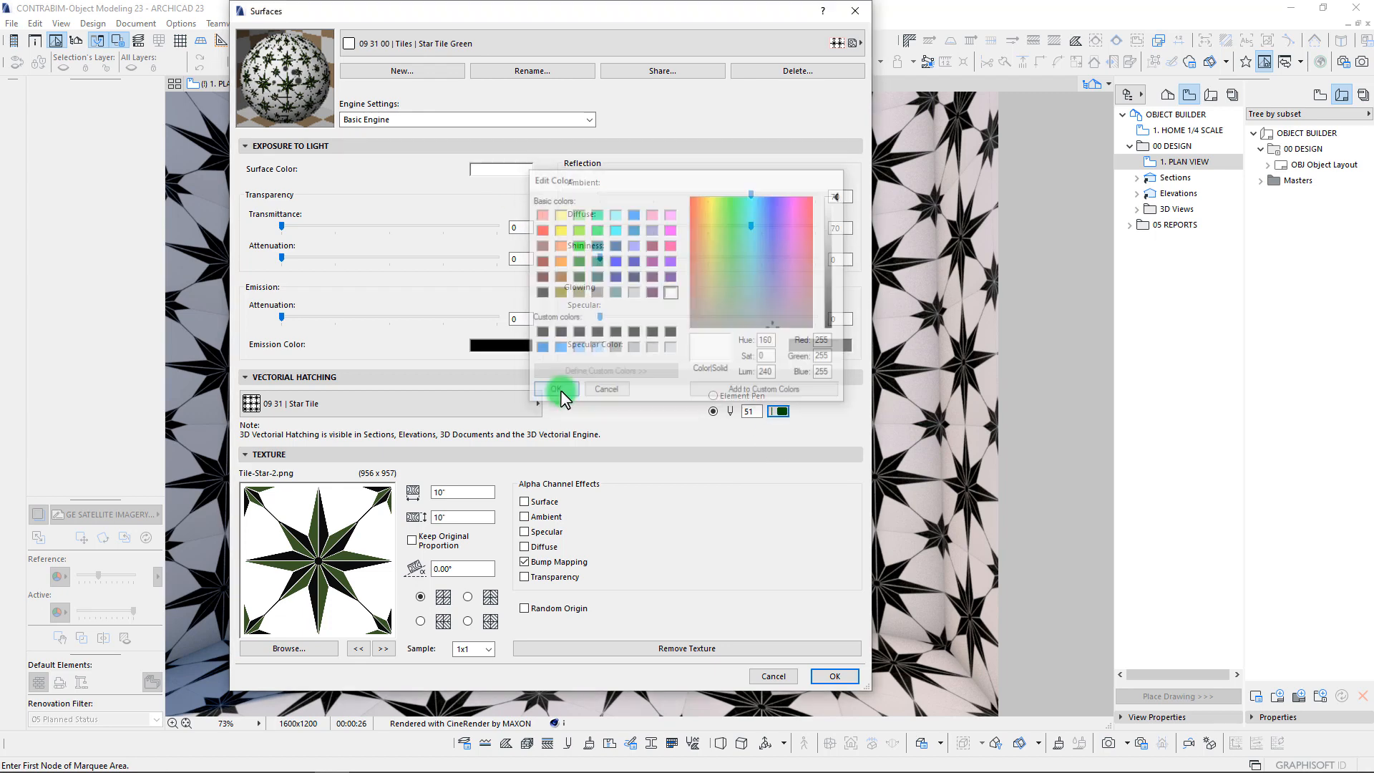
pyautogui.click(833, 677)
# Step: Apply the 09 31 00 | Tiles | Star Tile Green surface to the three Tile Wall Finish walls in the 3D marquee view
pyautogui.click(484, 83)
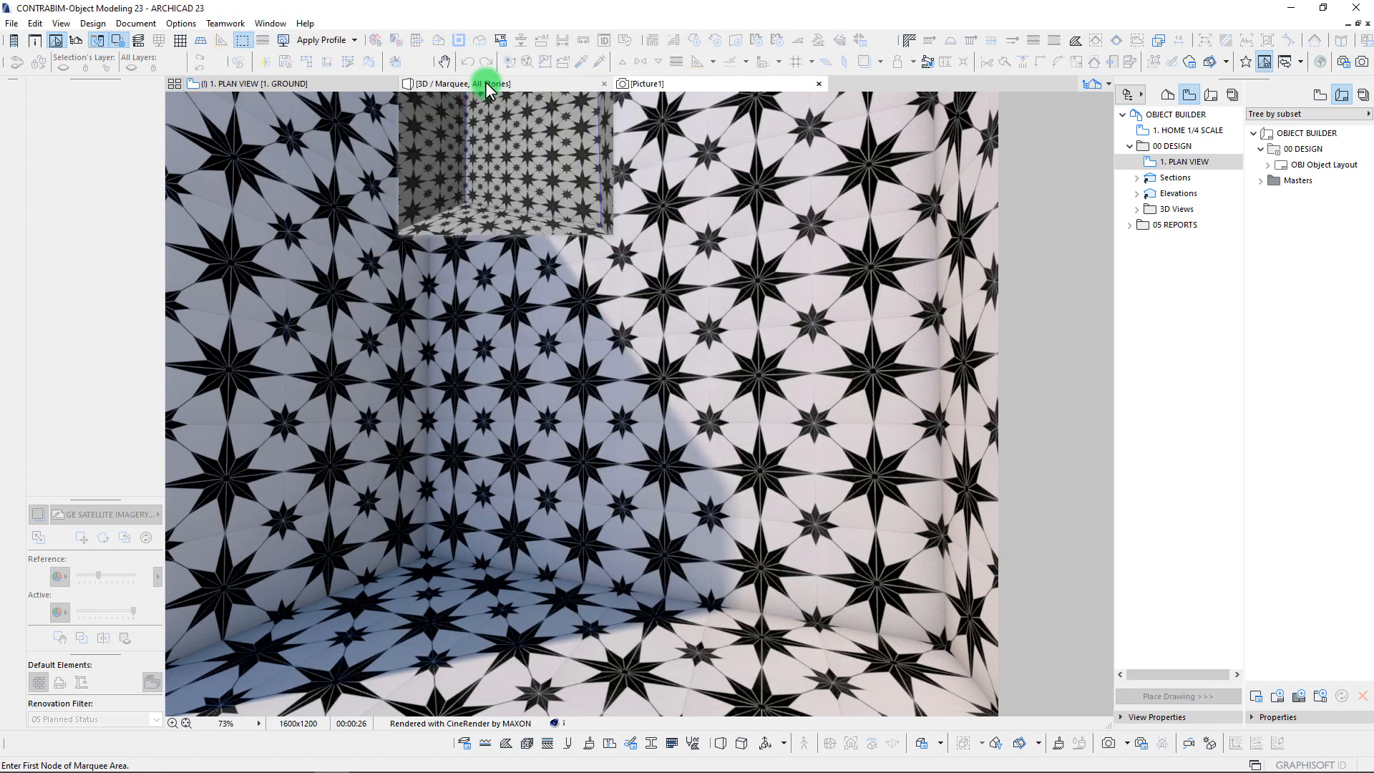
pyautogui.scroll(-3, 653, 453)
pyautogui.keyDown('shift'); pyautogui.moveTo(653, 451); pyautogui.dragTo(659, 455, button='middle'); pyautogui.keyUp('shift')
pyautogui.scroll(1, 659, 455)
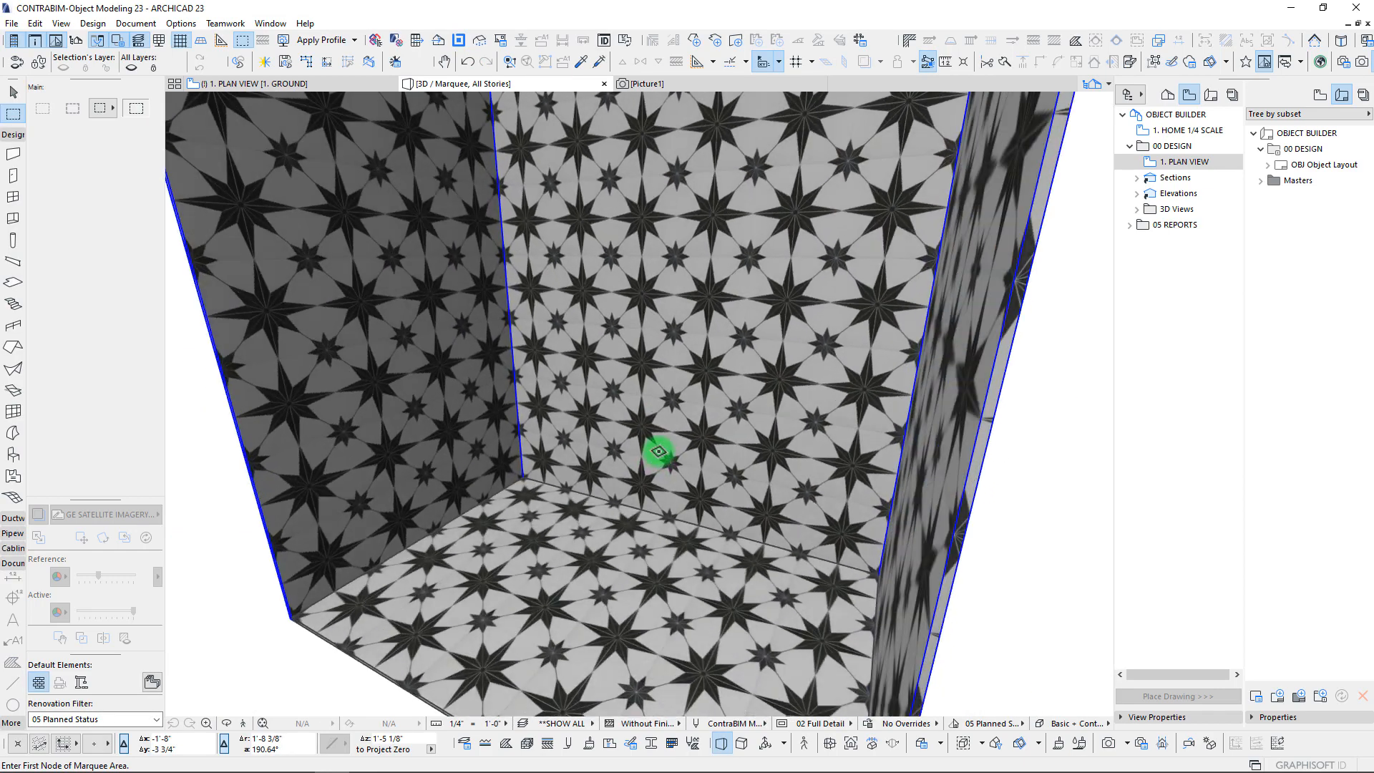
pyautogui.scroll(-2, 642, 380)
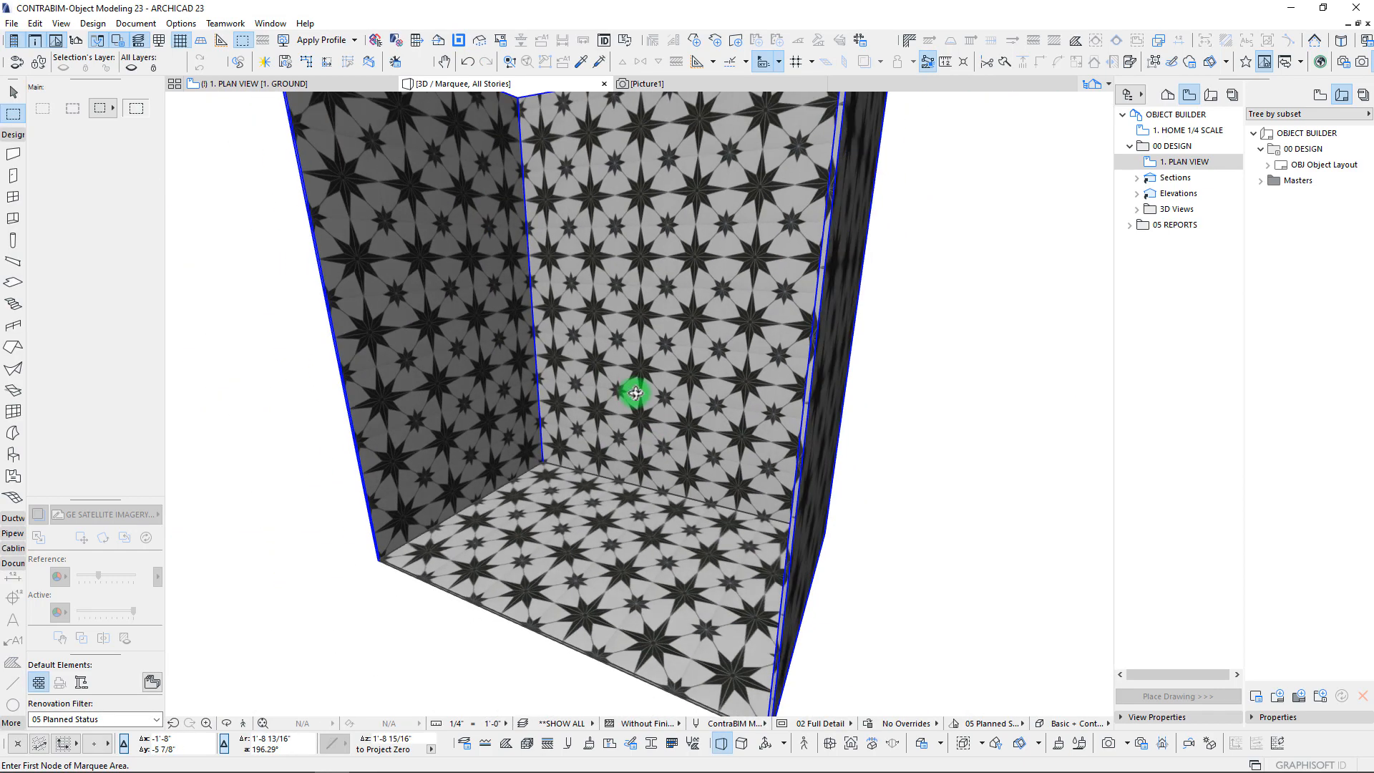
pyautogui.keyDown('shift'); pyautogui.moveTo(636, 393); pyautogui.dragTo(684, 359, button='middle'); pyautogui.keyUp('shift')
pyautogui.keyDown('shift'); pyautogui.click(668, 310); pyautogui.keyUp('shift')
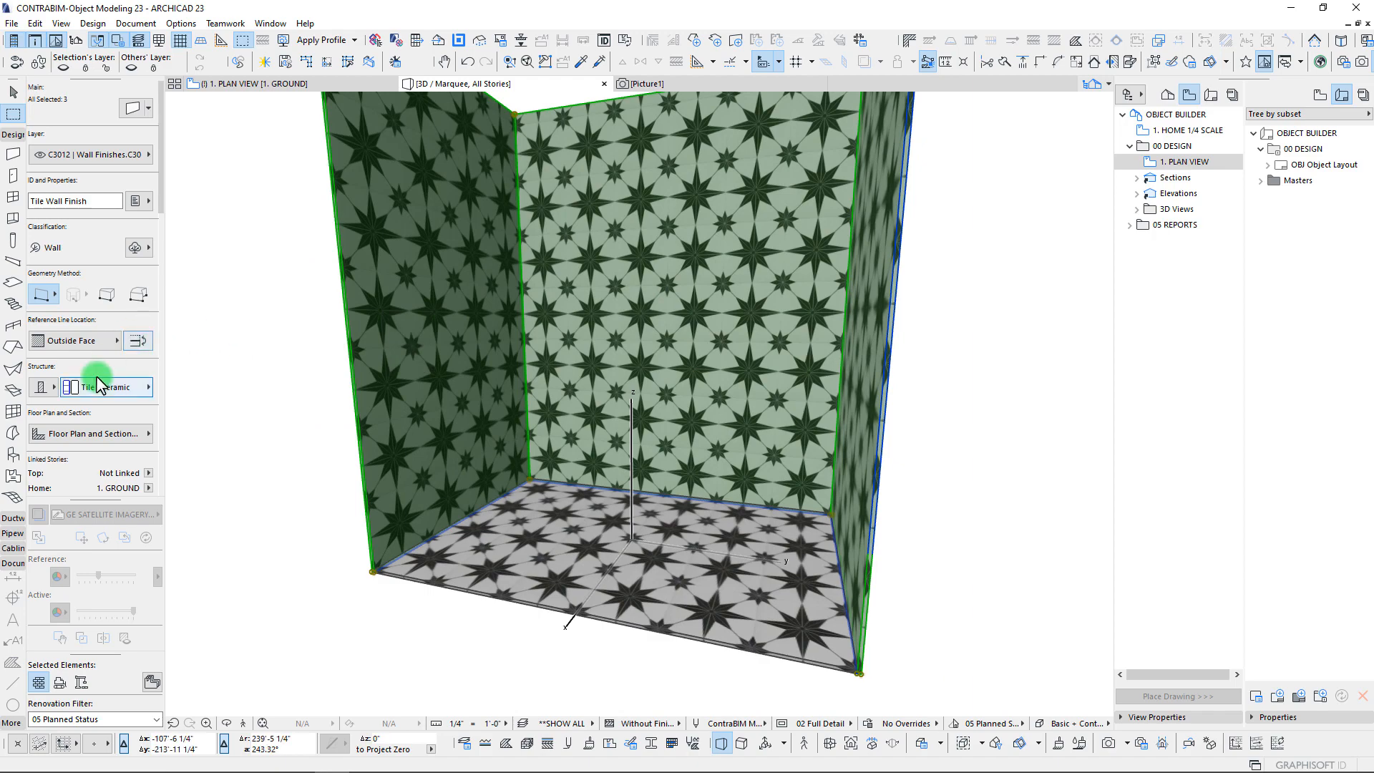
pyautogui.scroll(-10, 101, 372)
pyautogui.scroll(-4, 100, 353)
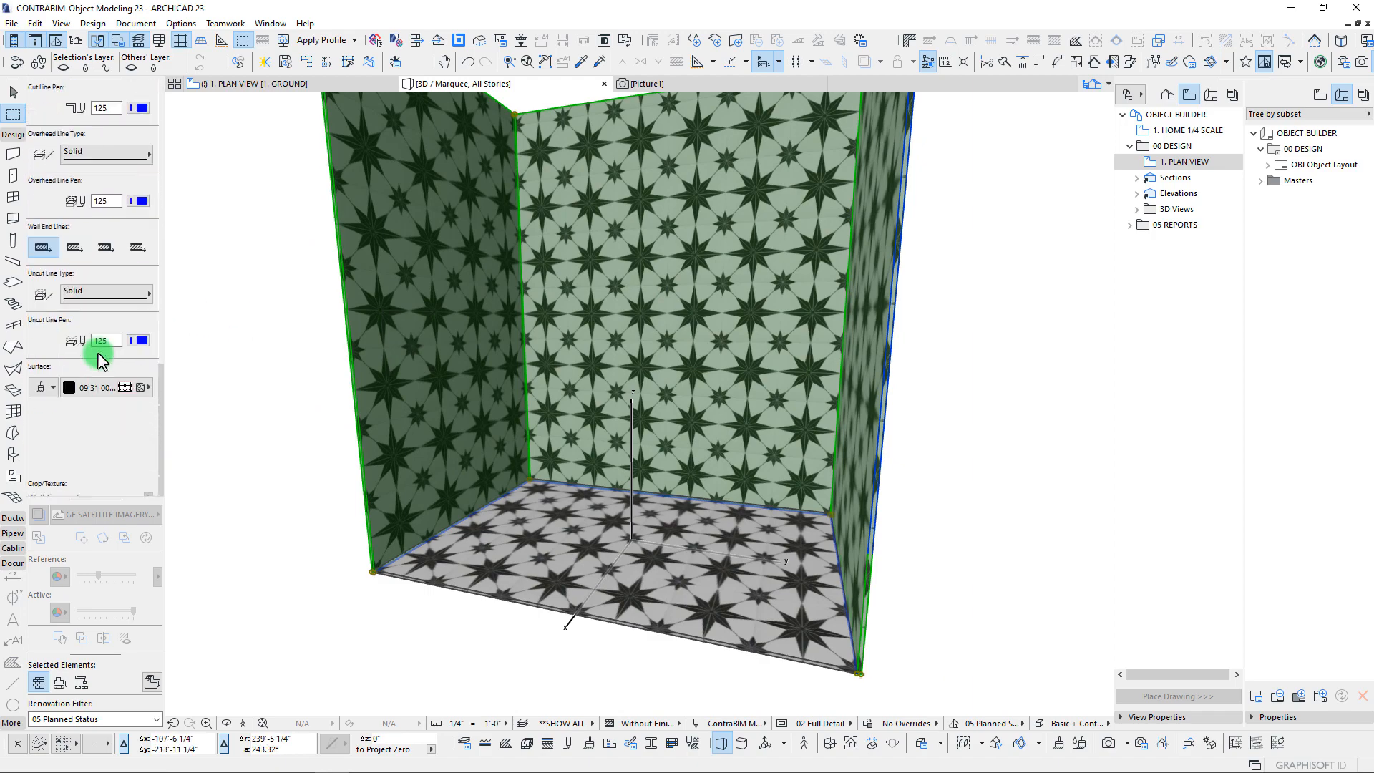
pyautogui.click(108, 440)
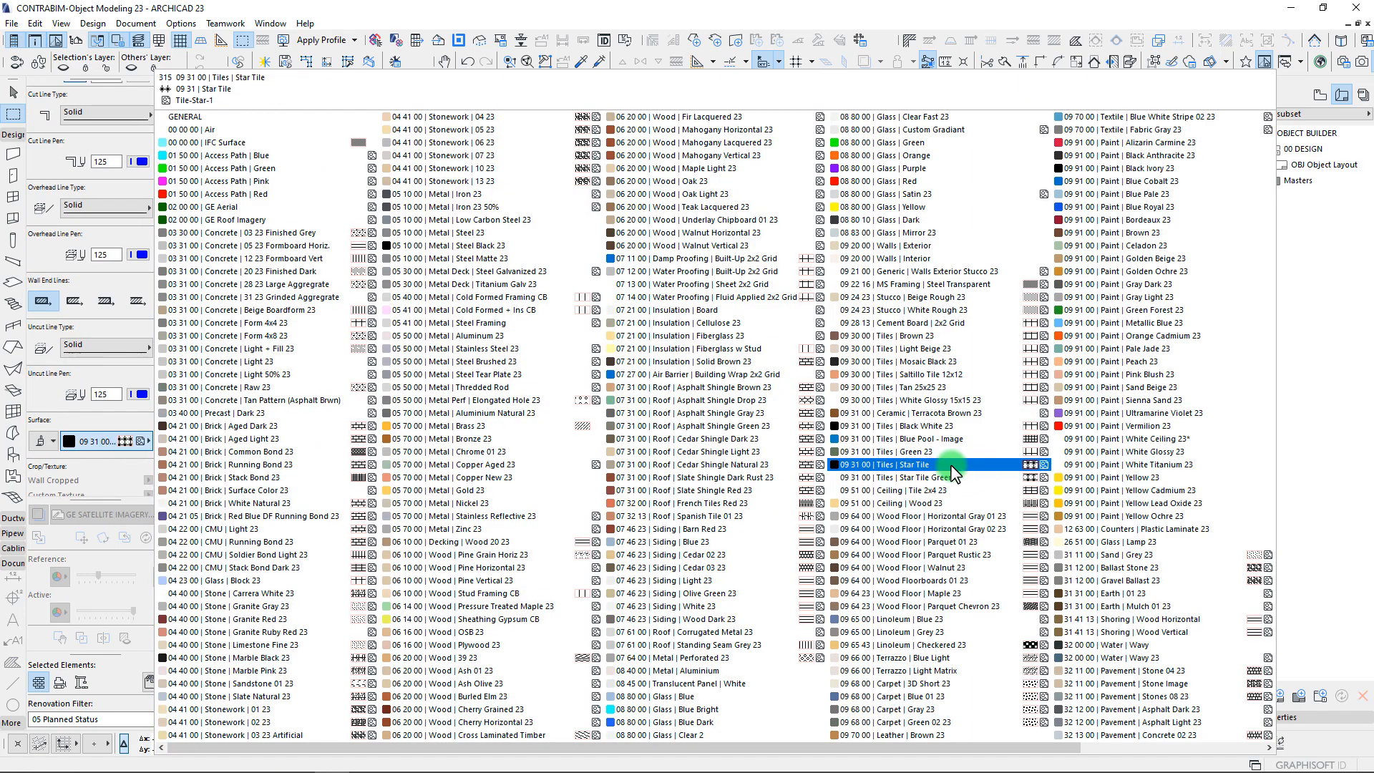
pyautogui.click(991, 467)
# Step: Inspect the green star tile pattern on the walls in 3D, both close up and around the corner, and clear the wall selection
pyautogui.scroll(5, 752, 421)
pyautogui.scroll(6, 668, 419)
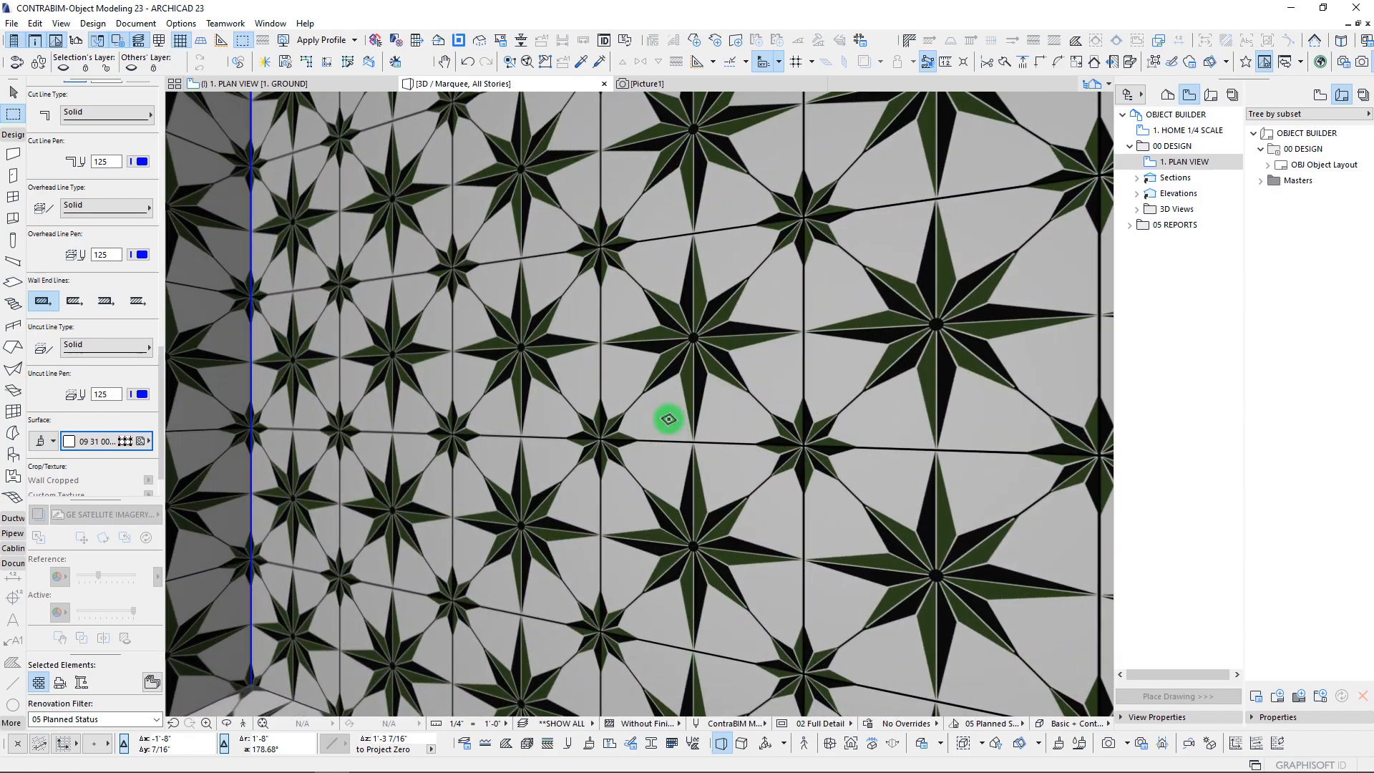
pyautogui.scroll(-10, 667, 420)
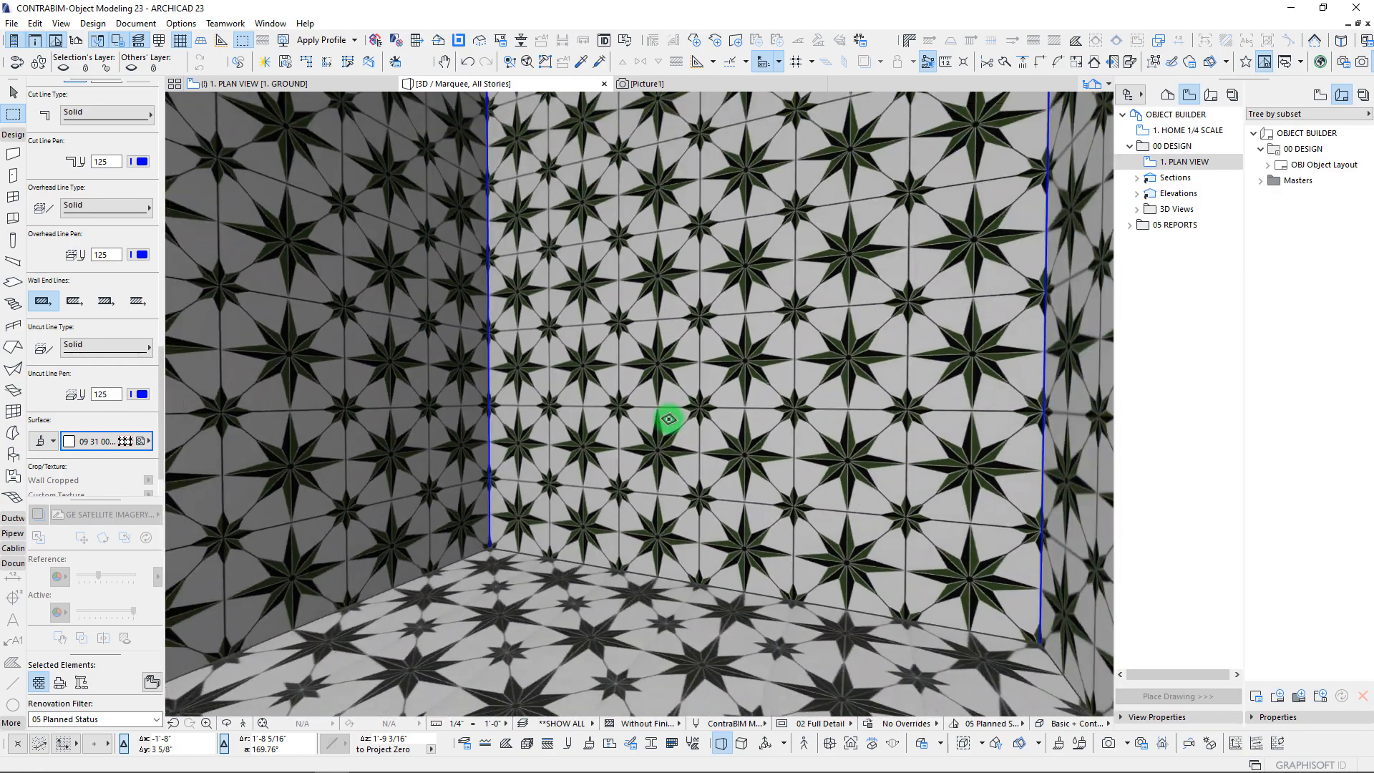
pyautogui.keyDown('shift'); pyautogui.moveTo(666, 420); pyautogui.dragTo(663, 559, button='middle'); pyautogui.keyUp('shift')
pyautogui.scroll(2, 665, 555)
pyautogui.scroll(2, 665, 555)
pyautogui.scroll(-5, 665, 555)
pyautogui.scroll(6, 665, 556)
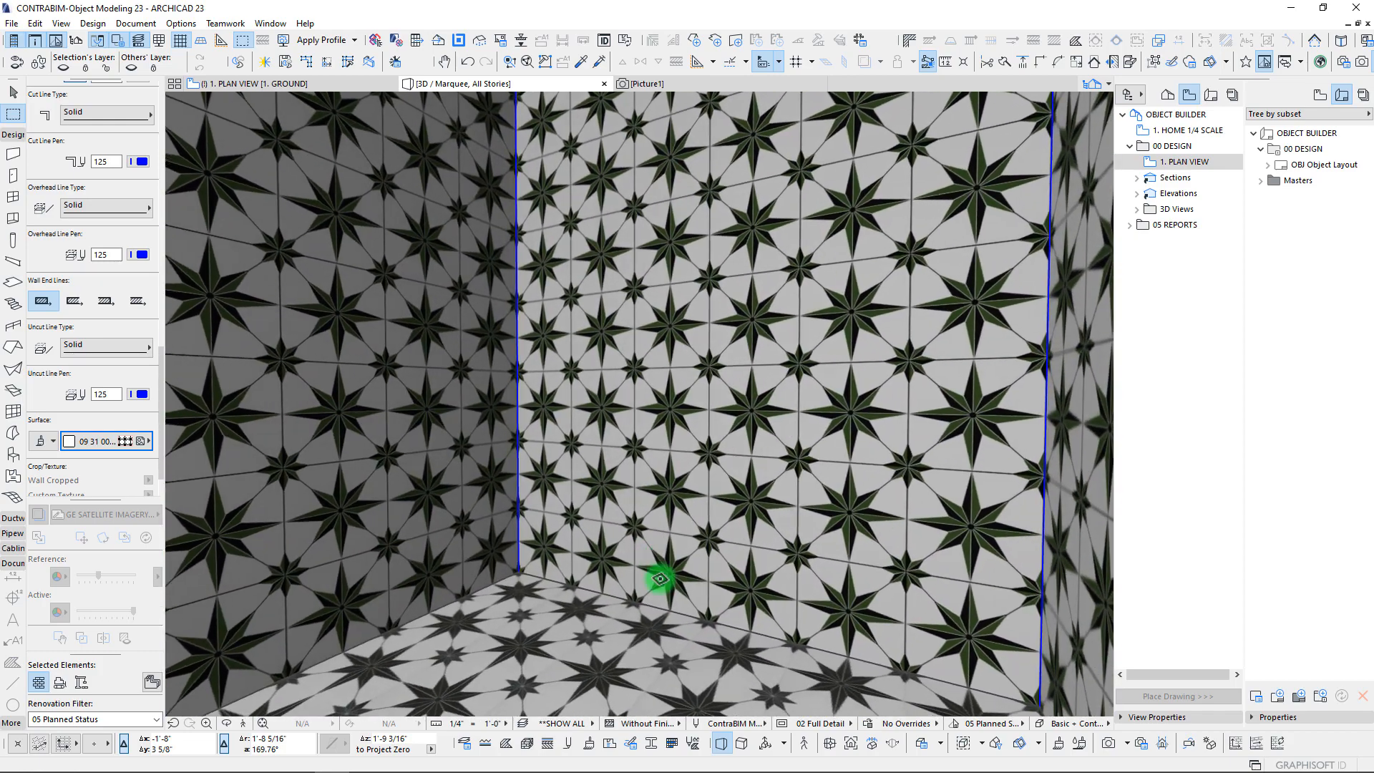
pyautogui.press('Escape')
# Step: Switch the Star Tile Green surface to the CineRender by MAXON engine and update its CineRender settings from the Basic settings
pyautogui.click(592, 753)
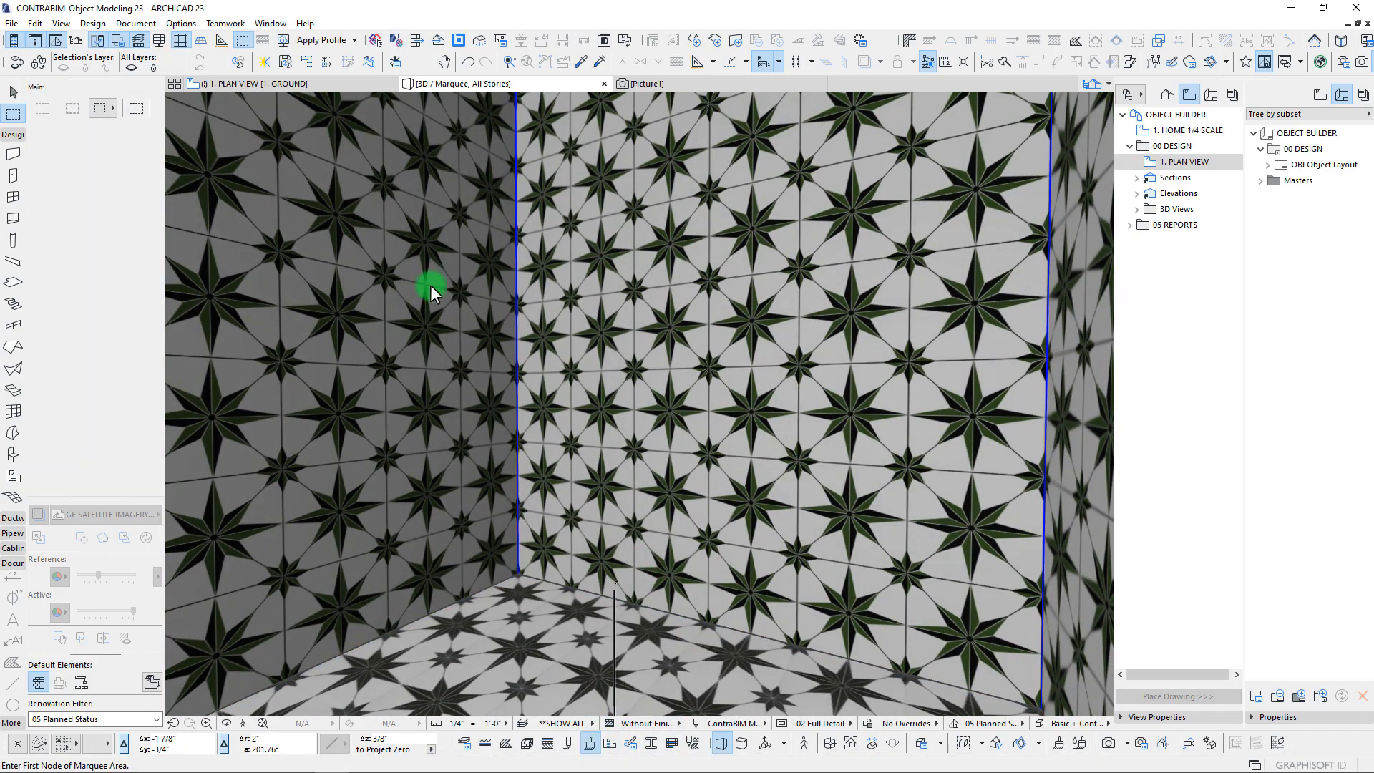
pyautogui.click(402, 205)
pyautogui.click(382, 119)
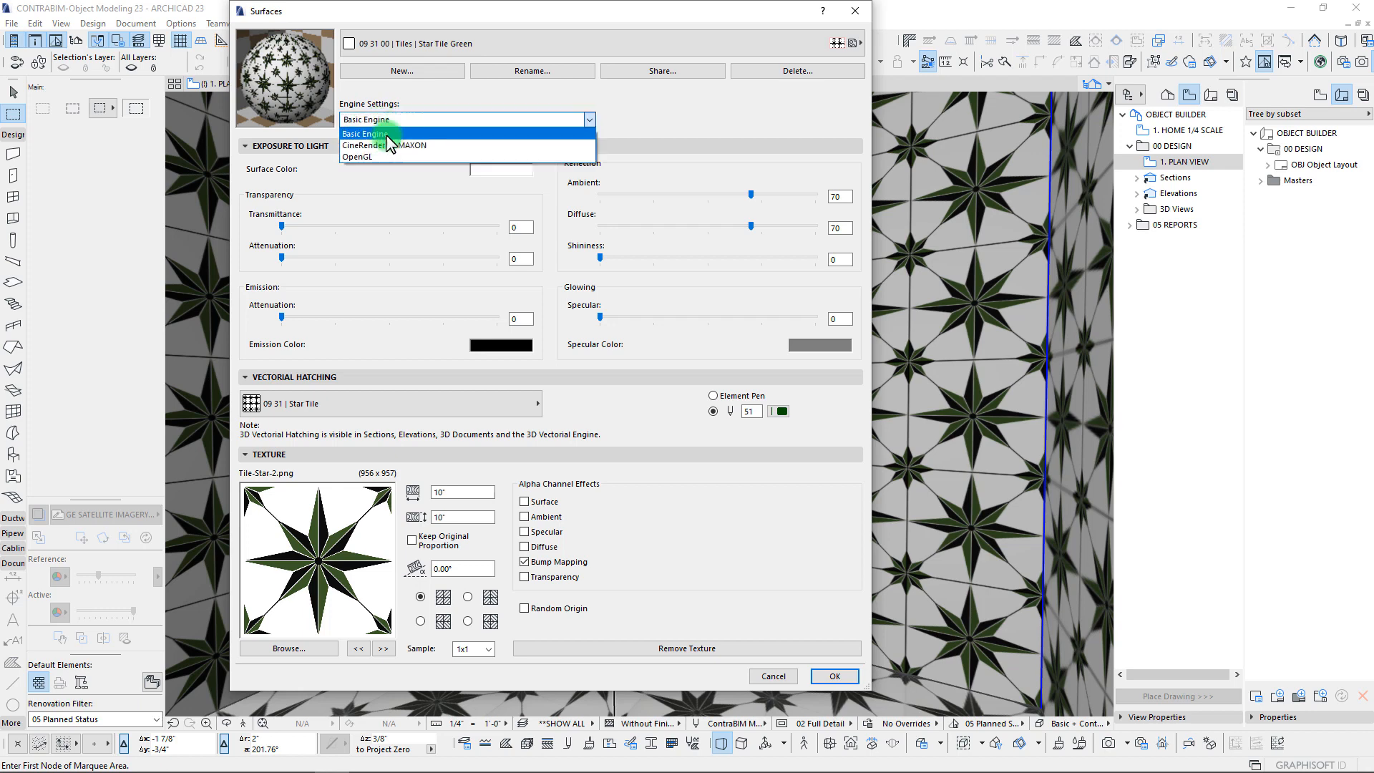
pyautogui.click(385, 135)
pyautogui.click(313, 396)
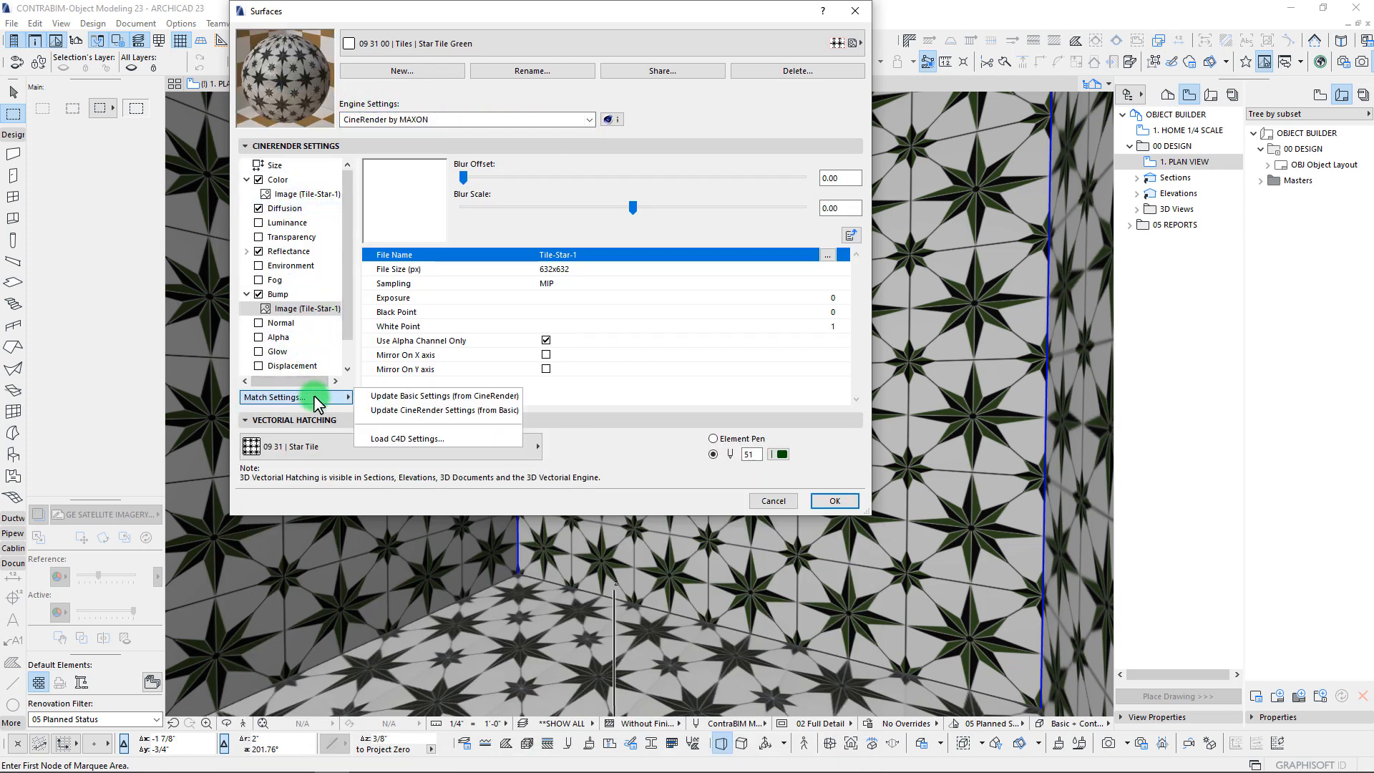
pyautogui.click(412, 410)
# Step: Keep Reflectance enabled for the Star Tile Green surface and add a Phong layer to it
pyautogui.click(308, 285)
pyautogui.click(266, 243)
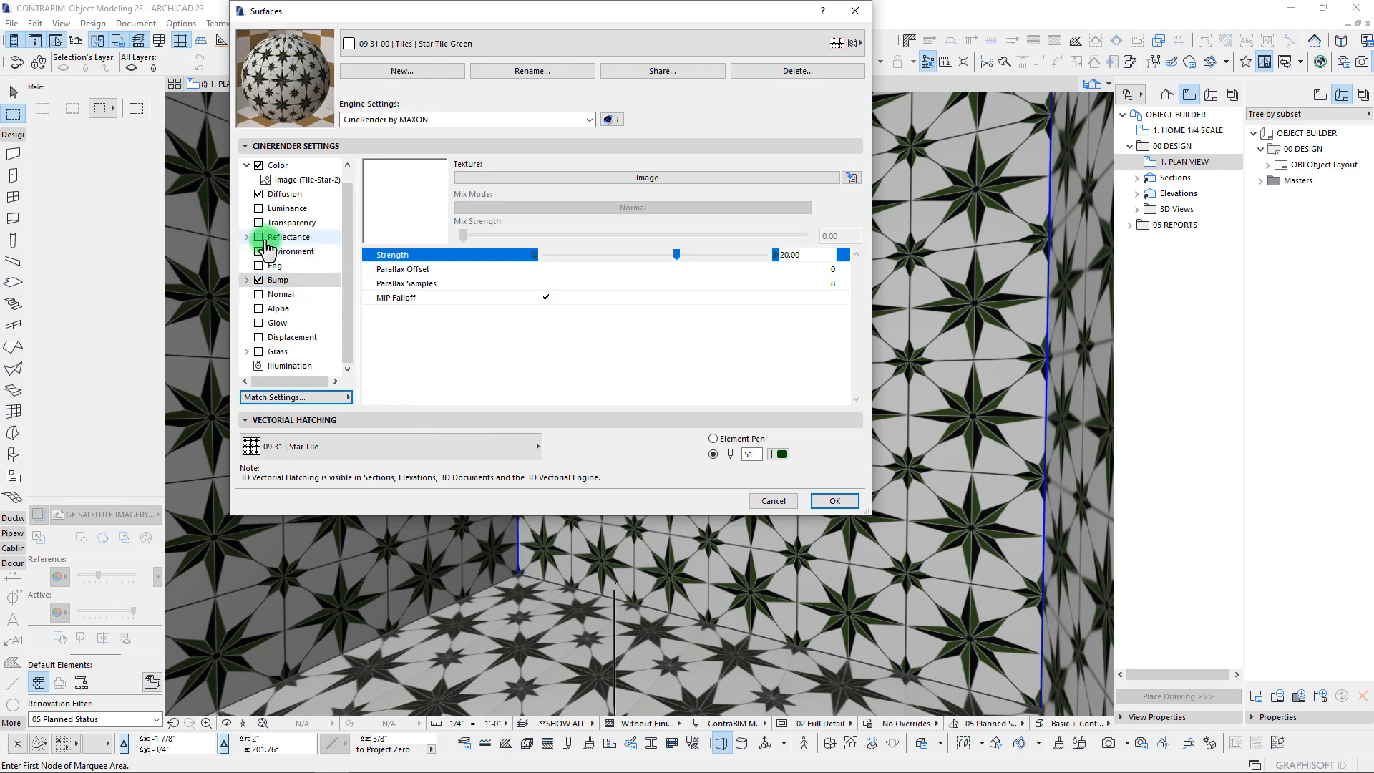
pyautogui.click(259, 237)
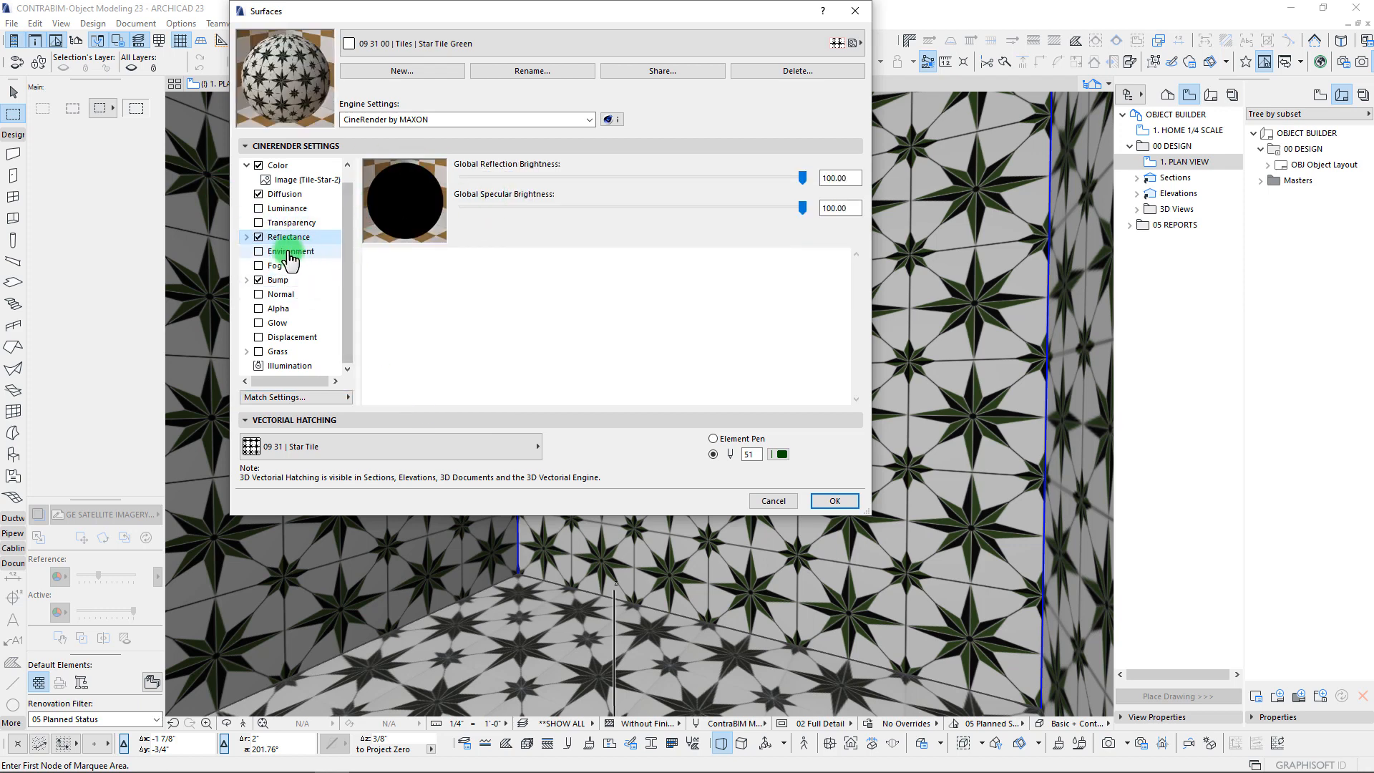
pyautogui.click(246, 237)
pyautogui.click(315, 252)
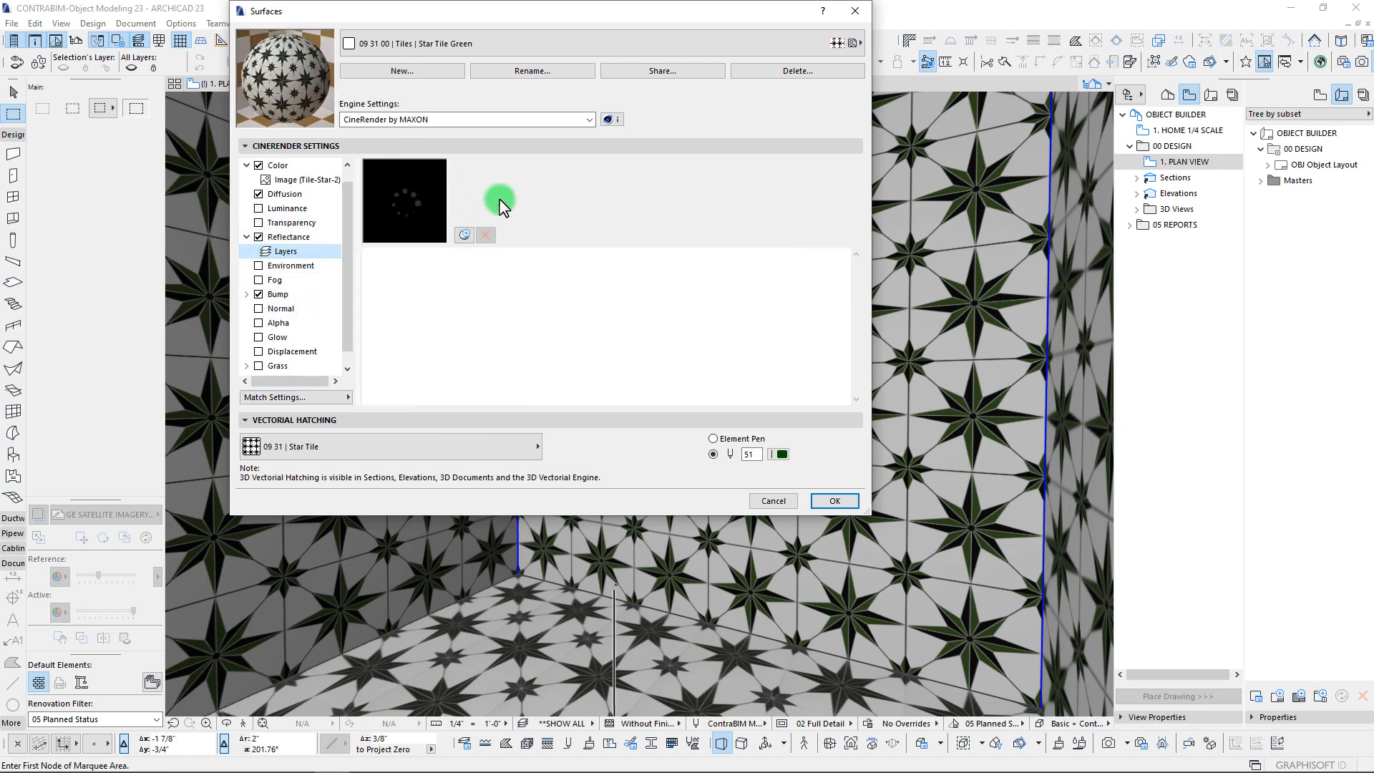
pyautogui.click(464, 235)
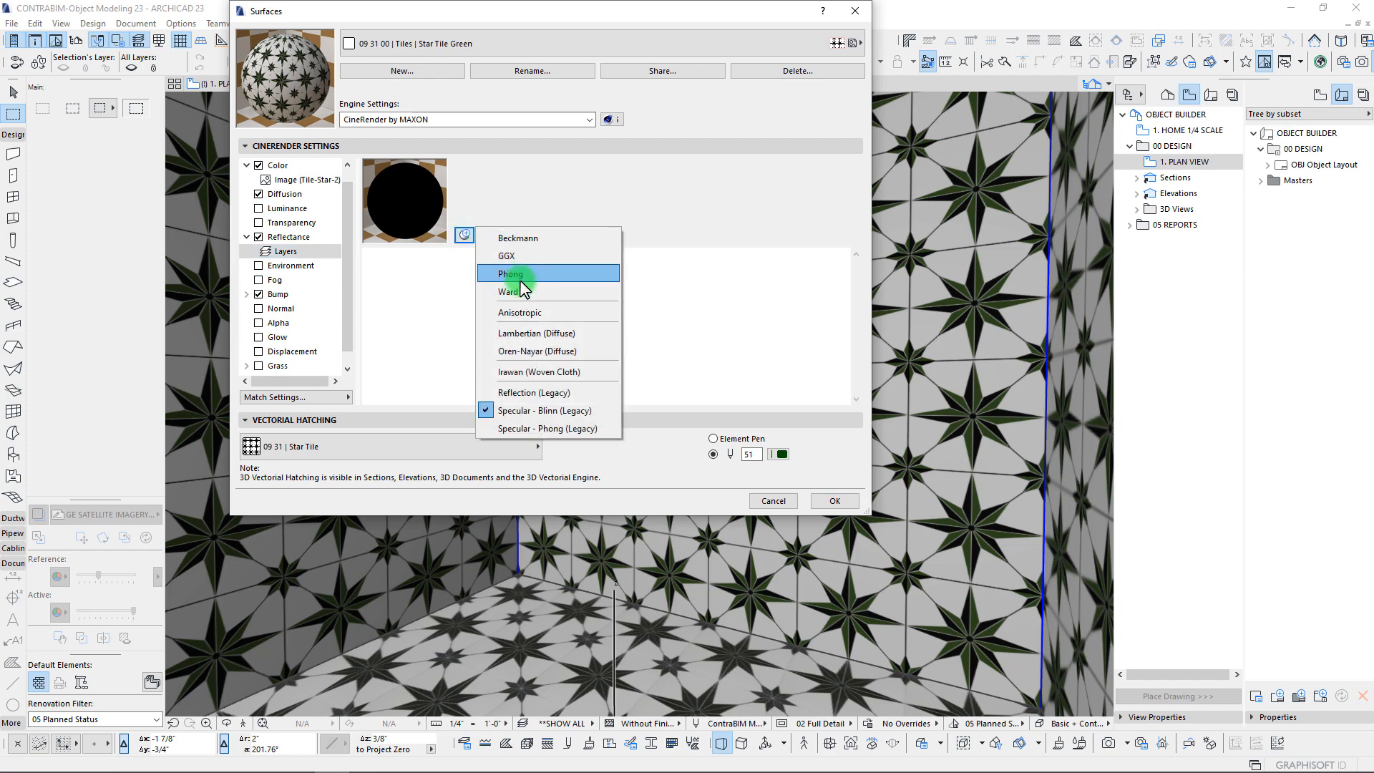
pyautogui.click(510, 273)
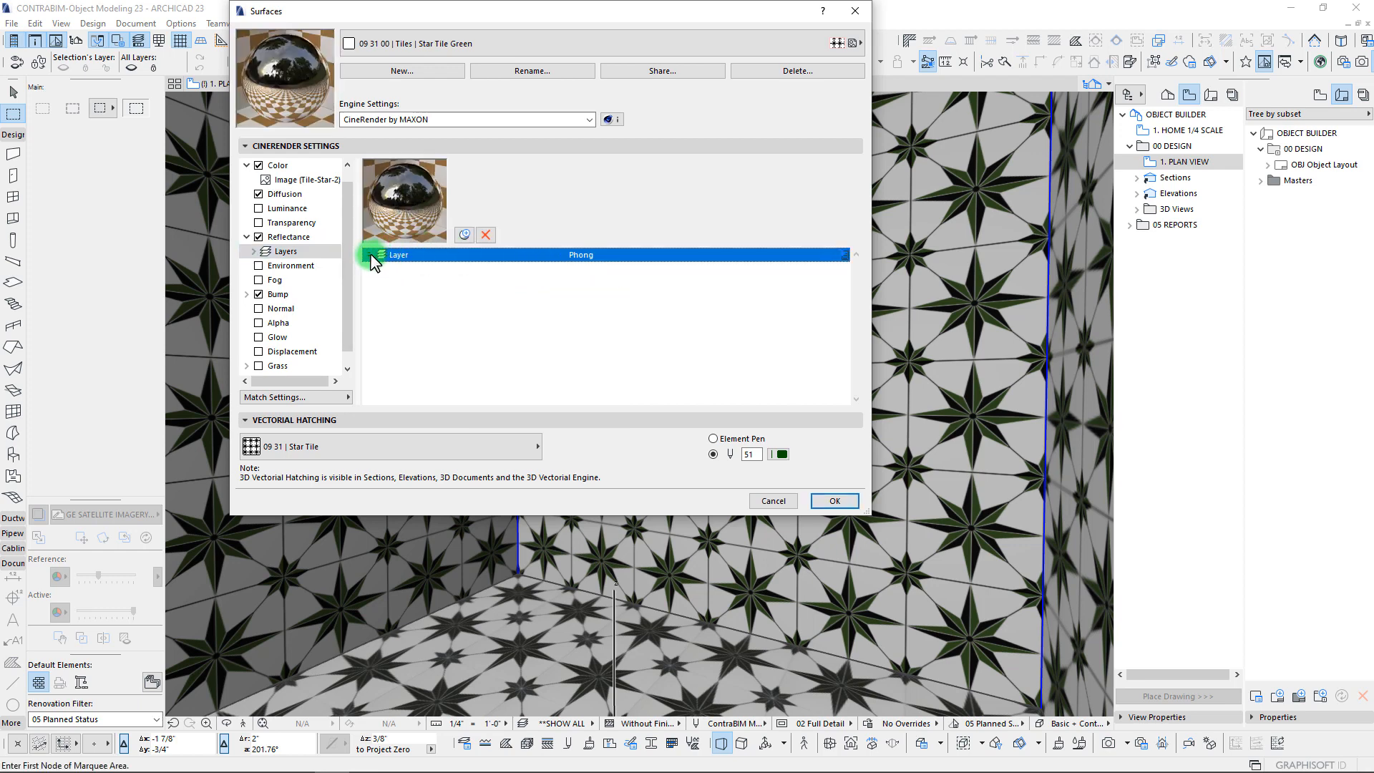
# Step: Set the Phong reflectance layer's Amount to 31 and save the Star Tile Green surface
pyautogui.click(253, 252)
pyautogui.click(279, 265)
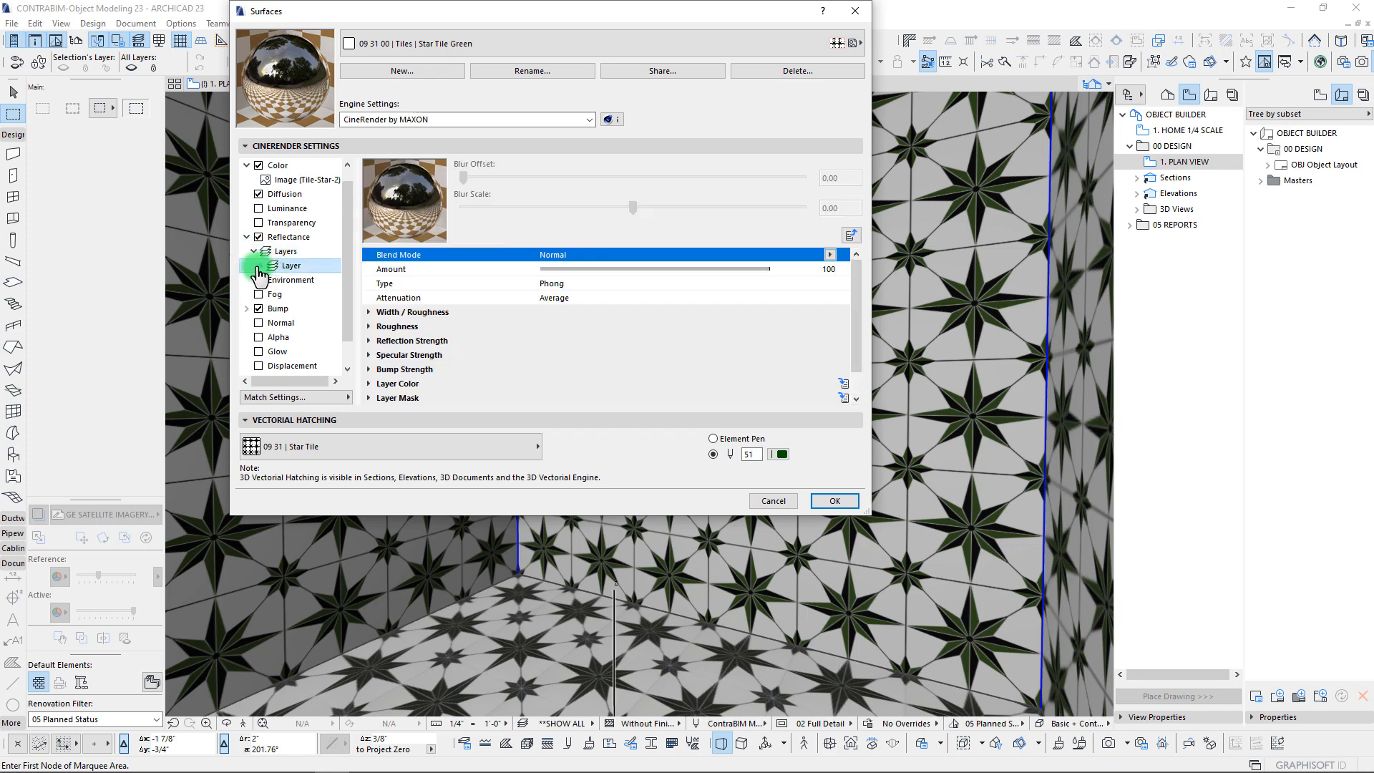
pyautogui.click(667, 274)
pyautogui.moveTo(765, 272); pyautogui.dragTo(614, 272)
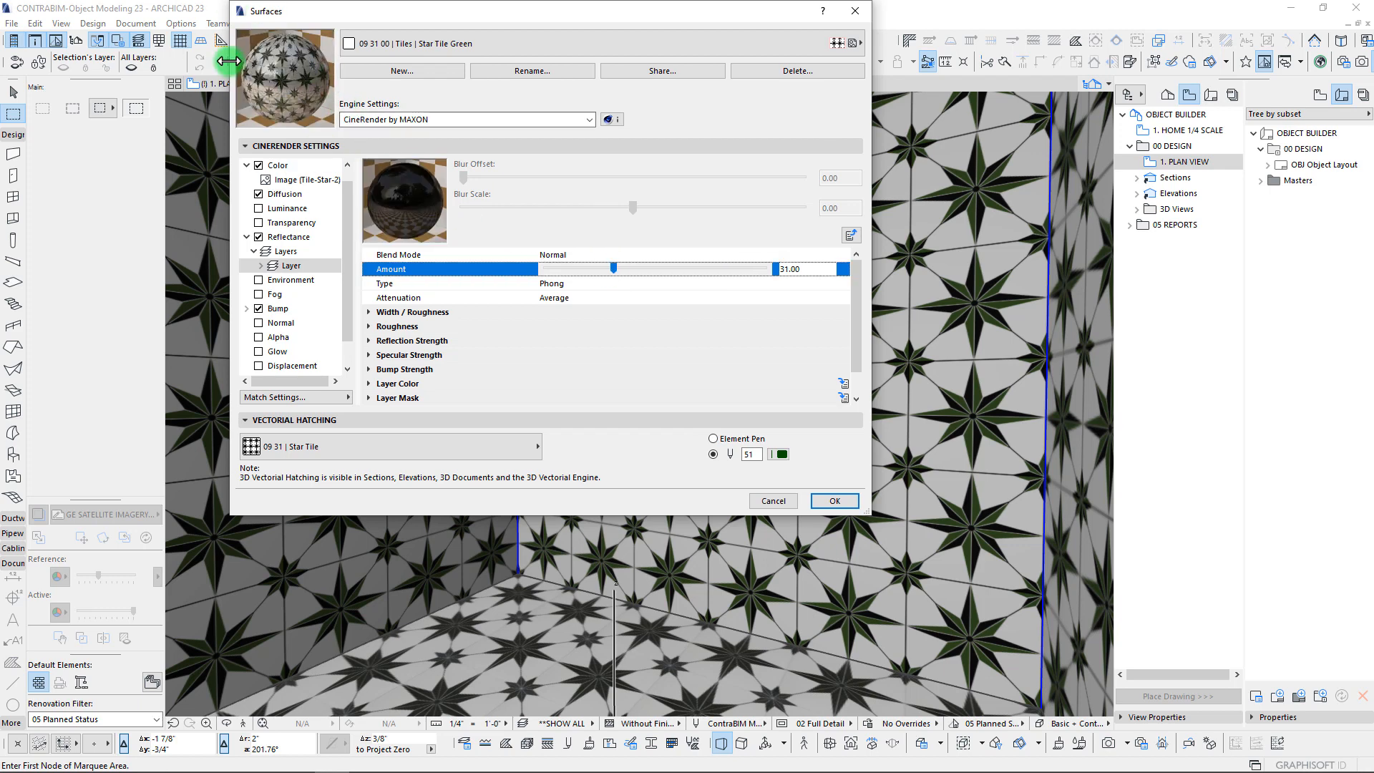
pyautogui.click(834, 501)
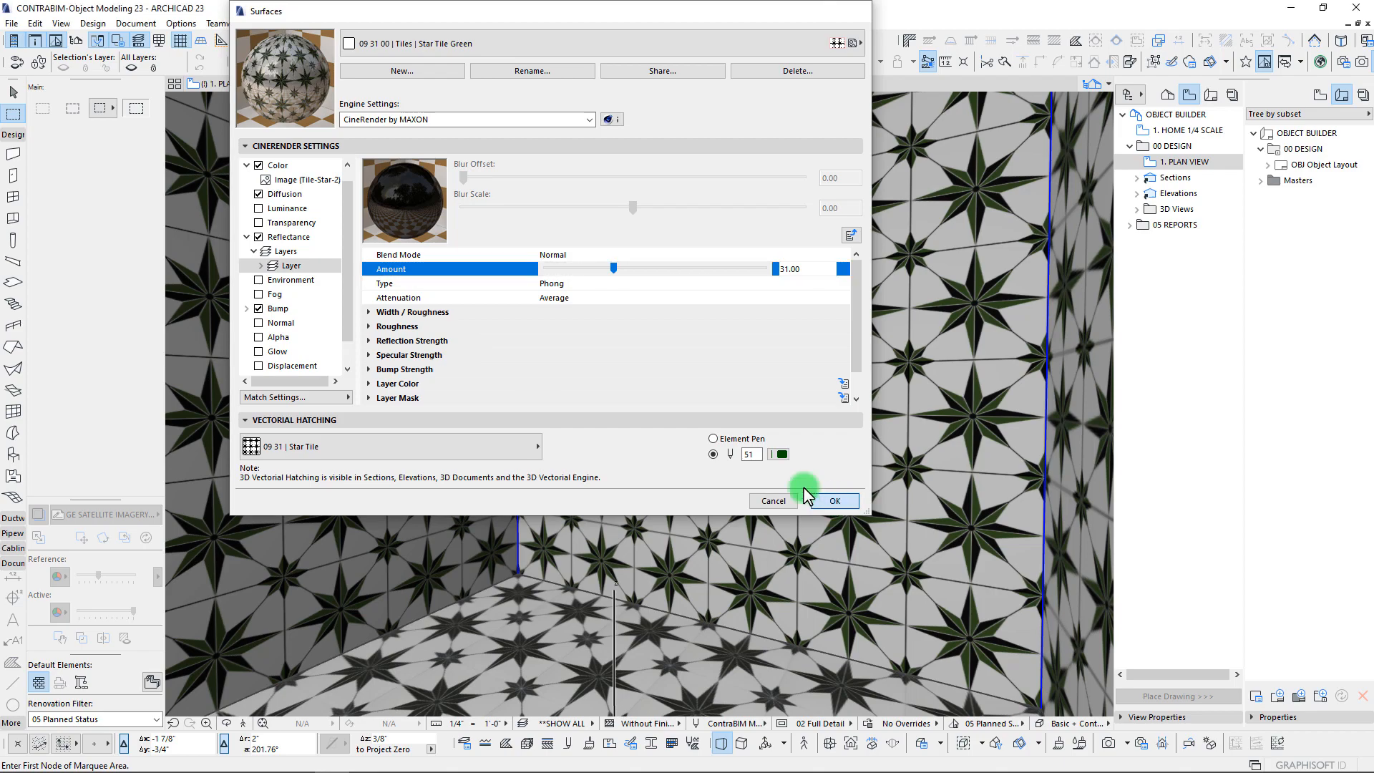
# Step: Frame the tiled corner in 3D and render it with CineRender
pyautogui.scroll(5, 681, 420)
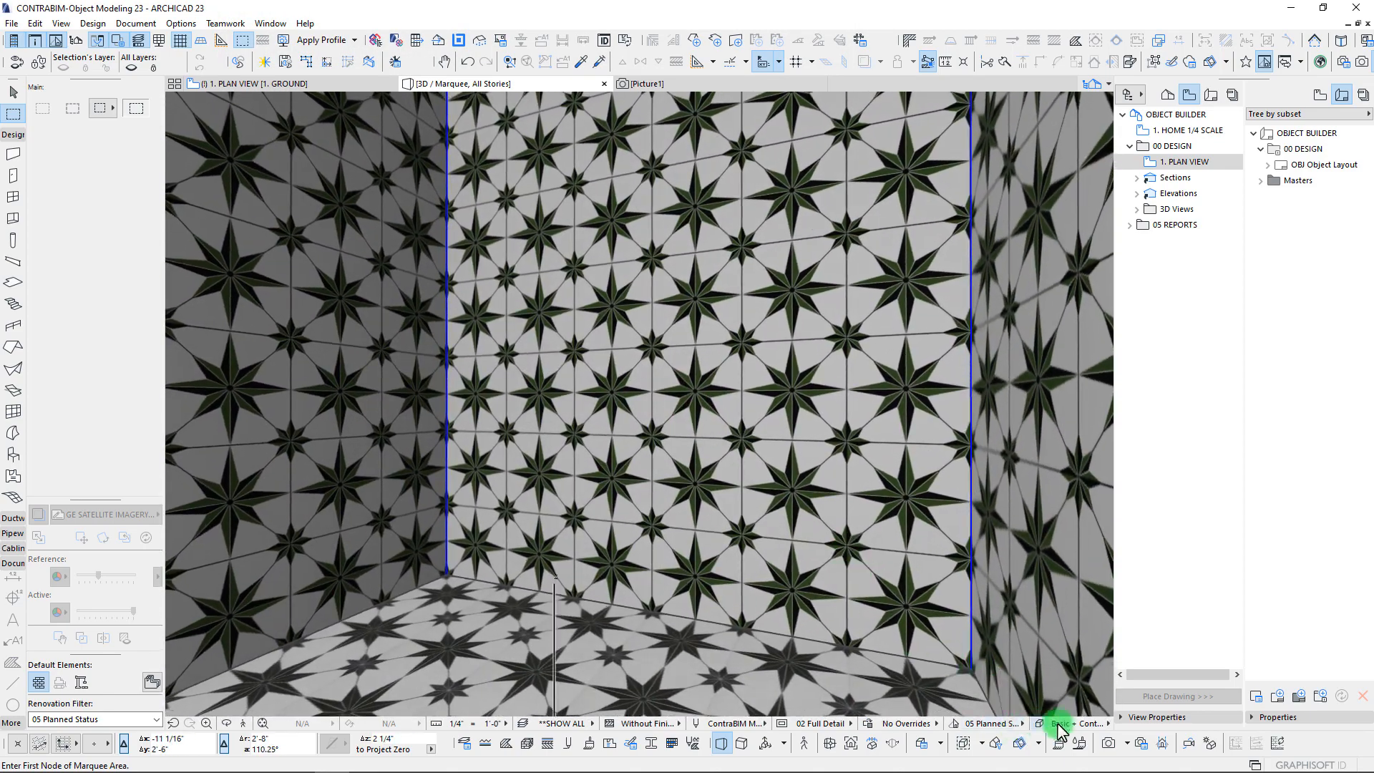
pyautogui.click(1109, 745)
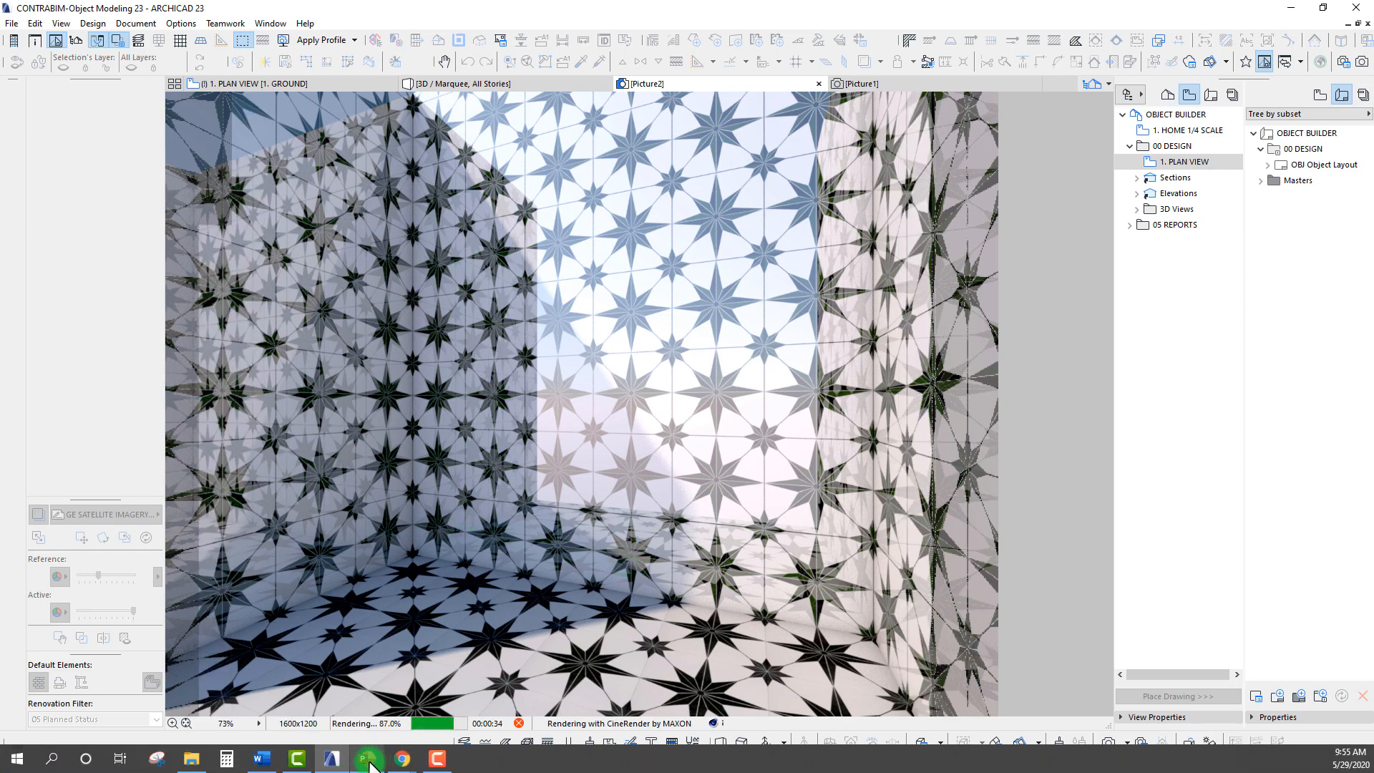
# Step: Switch to PowerPoint and review the slides showing the source tile image and its recolored star versions
pyautogui.click(369, 763)
pyautogui.click(132, 162)
pyautogui.click(741, 373)
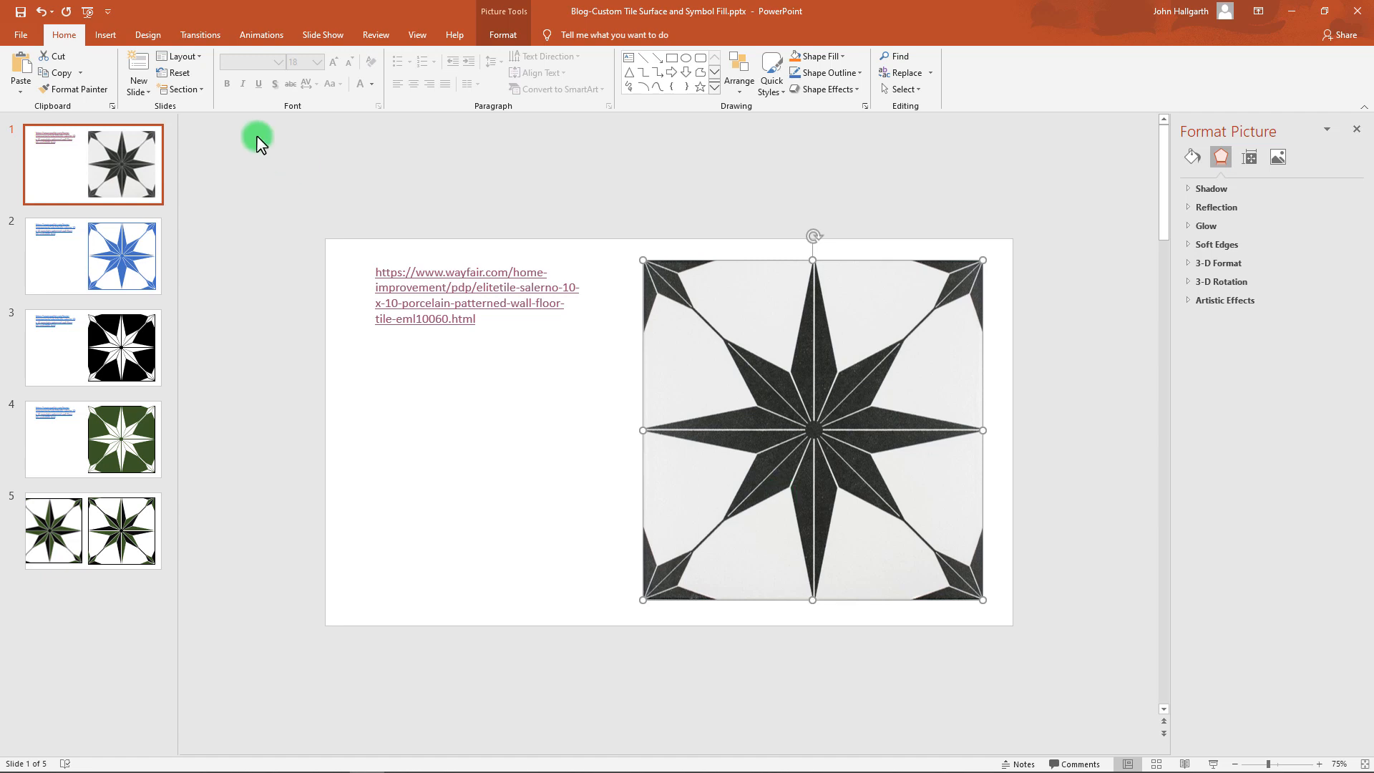
pyautogui.click(62, 352)
pyautogui.click(79, 428)
pyautogui.click(67, 501)
pyautogui.click(60, 233)
pyautogui.click(1293, 11)
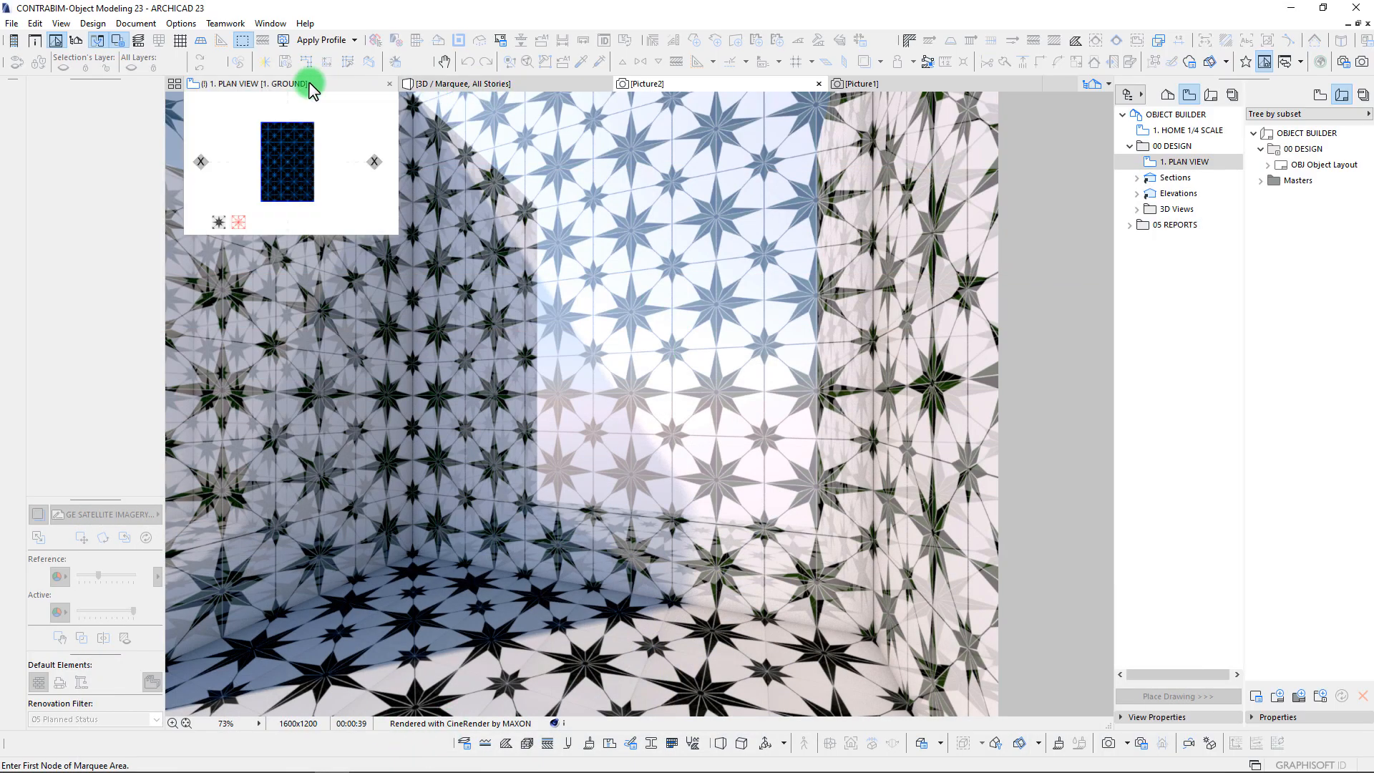
# Step: Return to the ARCHICAD ground floor plan and select all the red star tile linework beside the source image
pyautogui.click(346, 83)
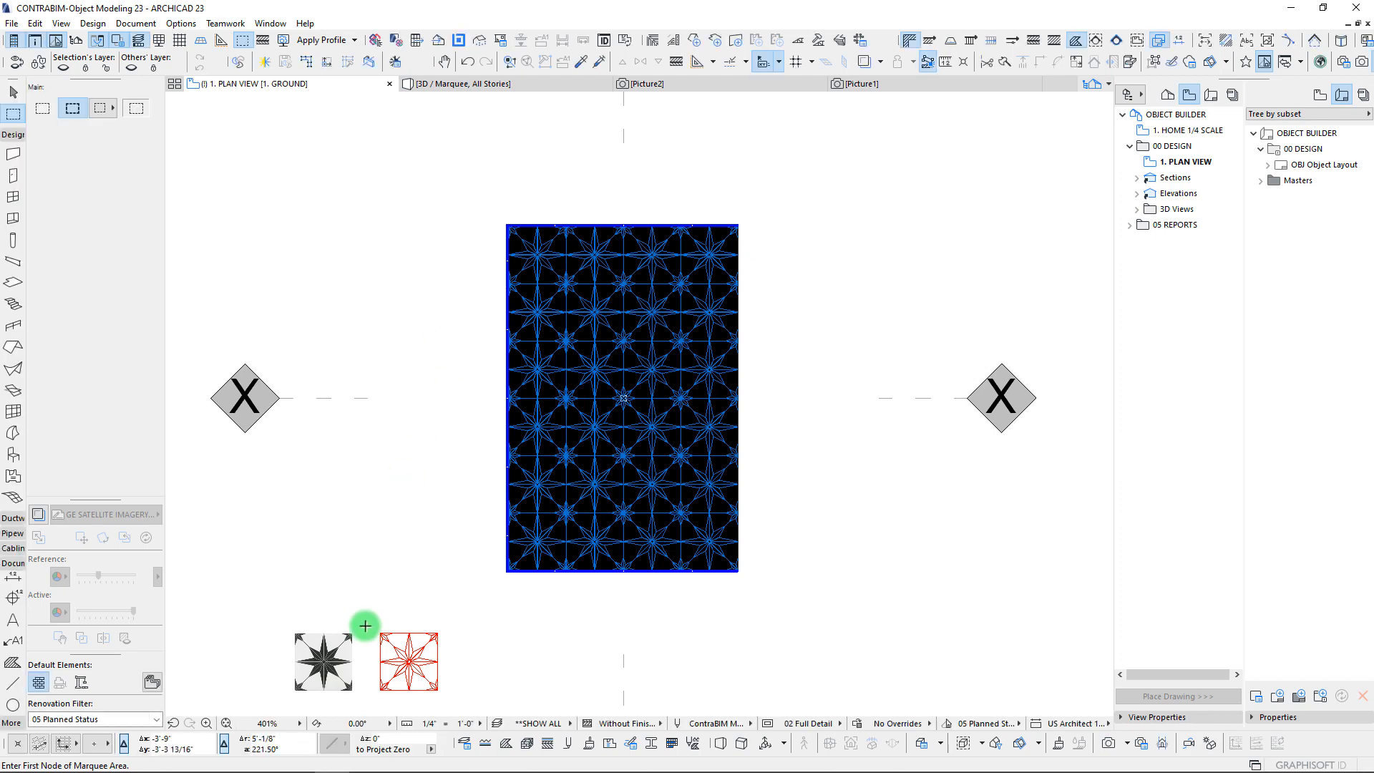
pyautogui.scroll(10, 362, 628)
pyautogui.keyDown('shift'); pyautogui.click(384, 391); pyautogui.keyUp('shift')
pyautogui.moveTo(772, 442); pyautogui.dragTo(713, 405, button='middle')
pyautogui.press('Escape')
pyautogui.scroll(3, 792, 416)
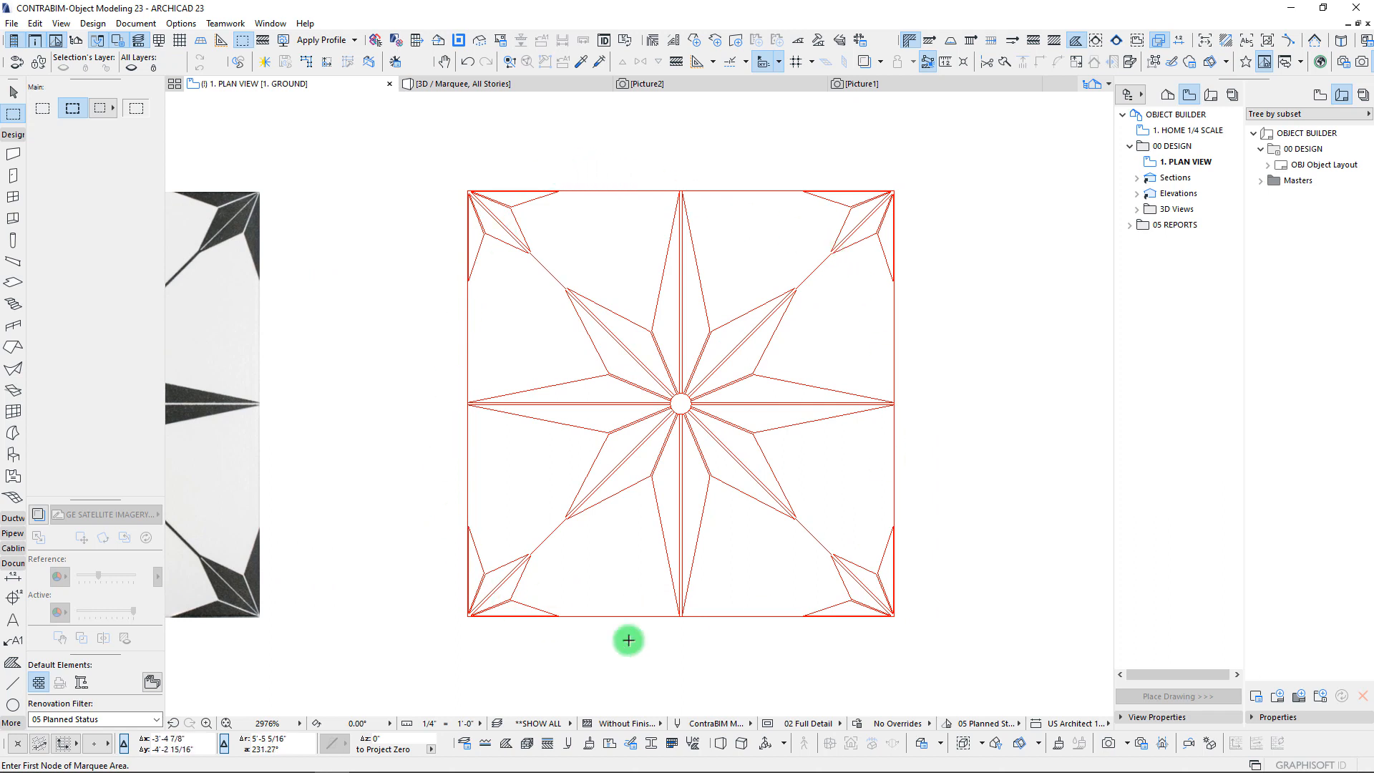
pyautogui.keyDown('shift'); pyautogui.moveTo(426, 164); pyautogui.dragTo(934, 648); pyautogui.keyUp('shift')
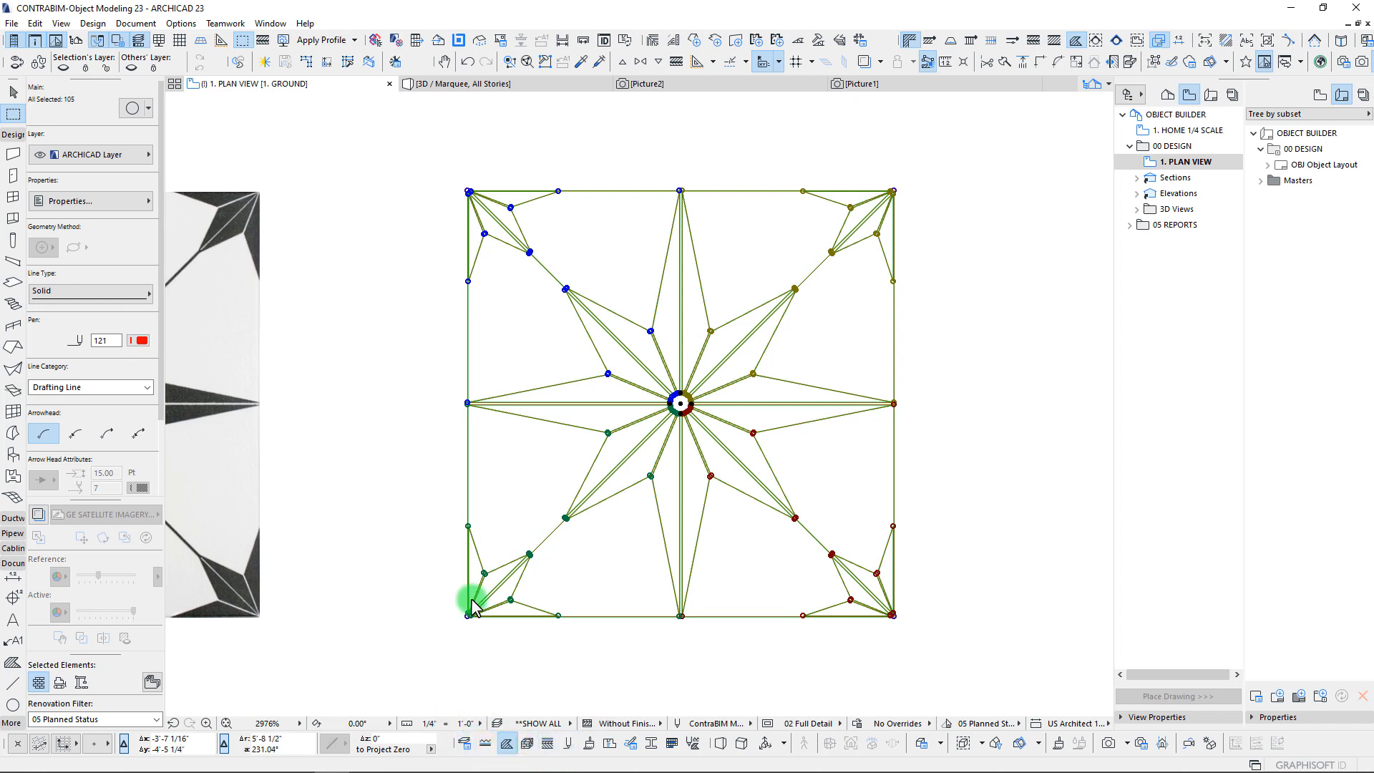
# Step: Review the 09 31 | Star Tile symbol fill and the 09 31 | Star Tile Image fill, and clear the linework selection
pyautogui.click(374, 111)
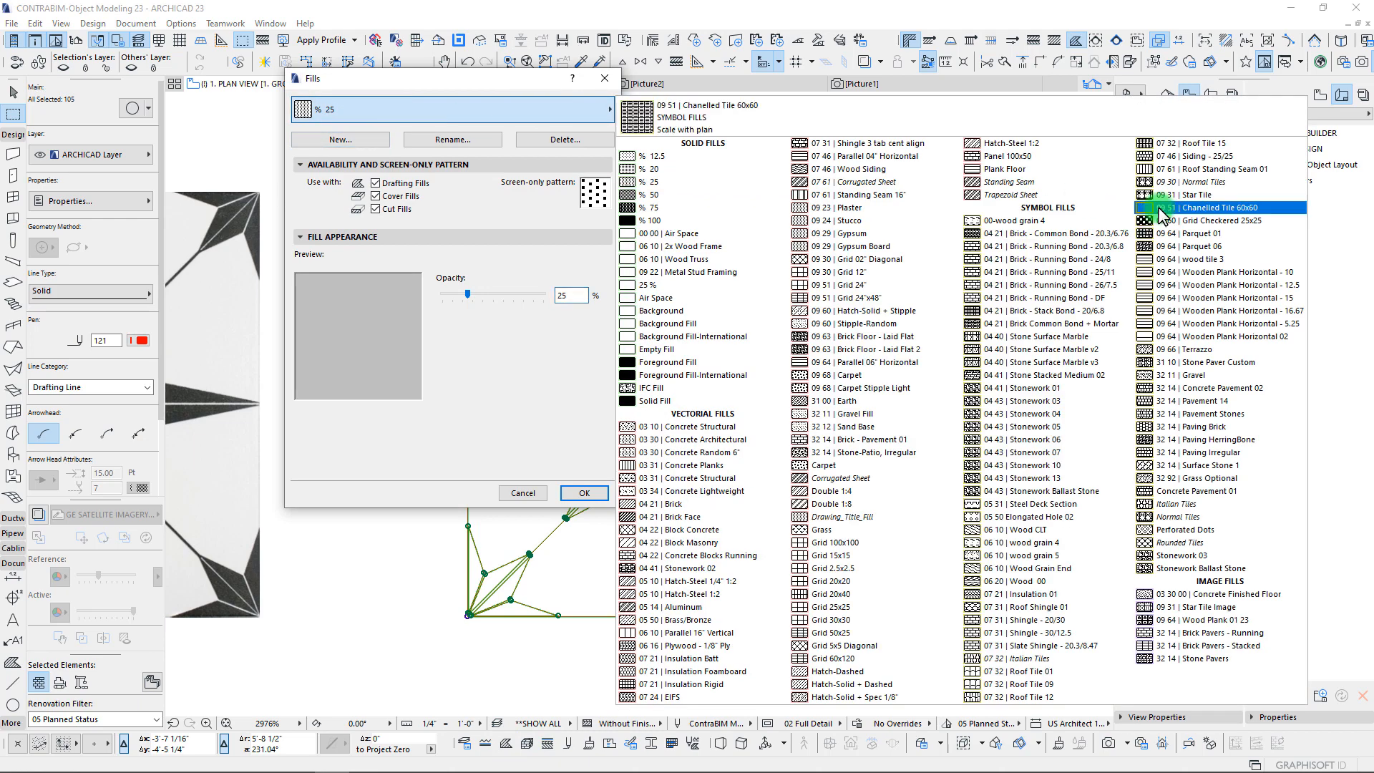
pyautogui.click(1181, 195)
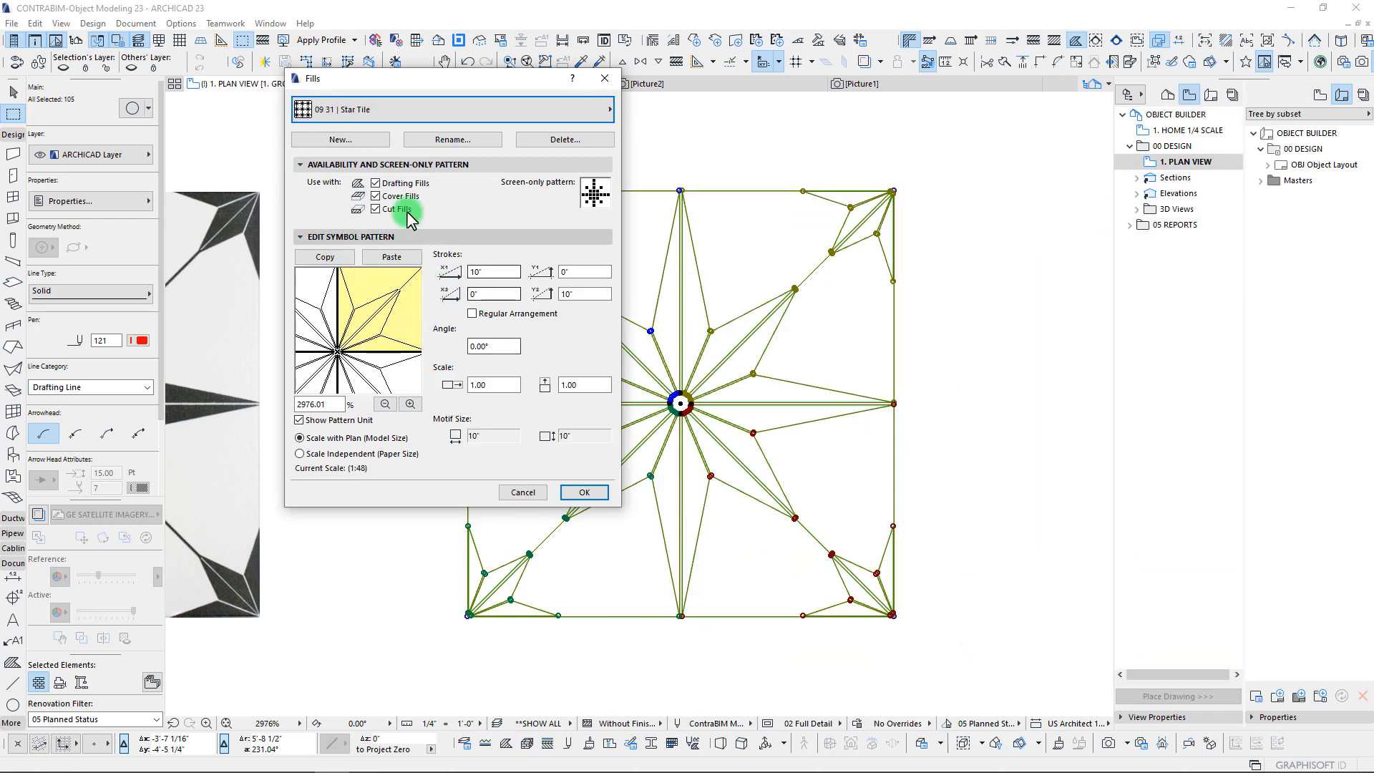
pyautogui.click(561, 111)
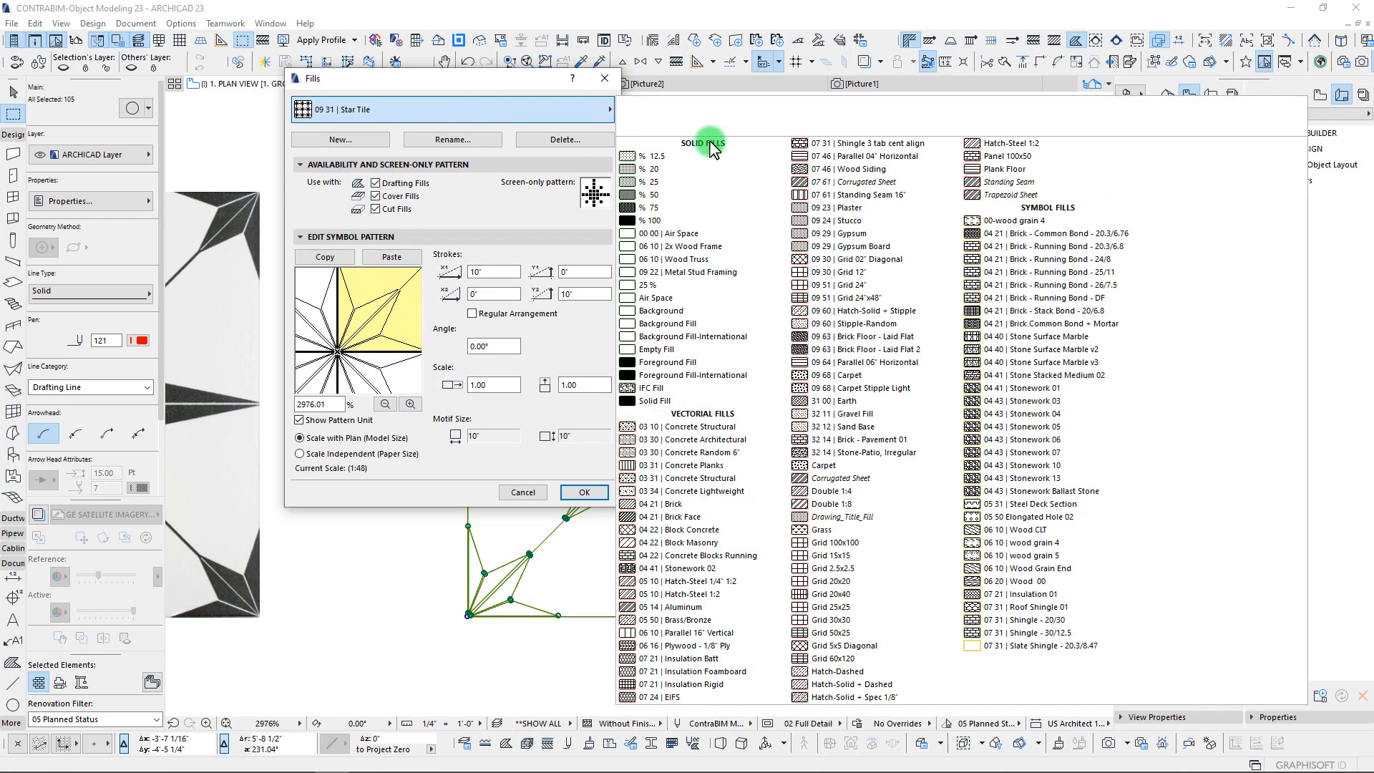
pyautogui.click(1231, 610)
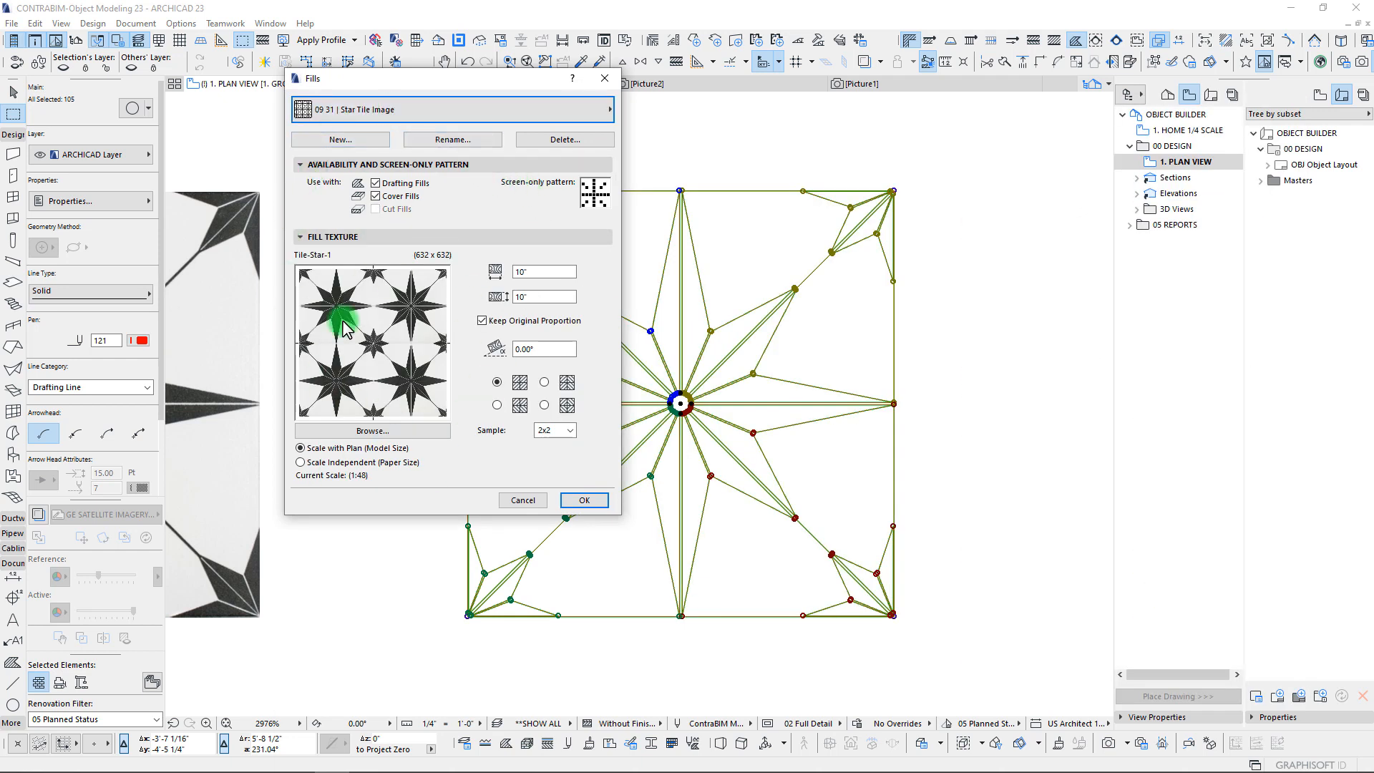
pyautogui.click(605, 78)
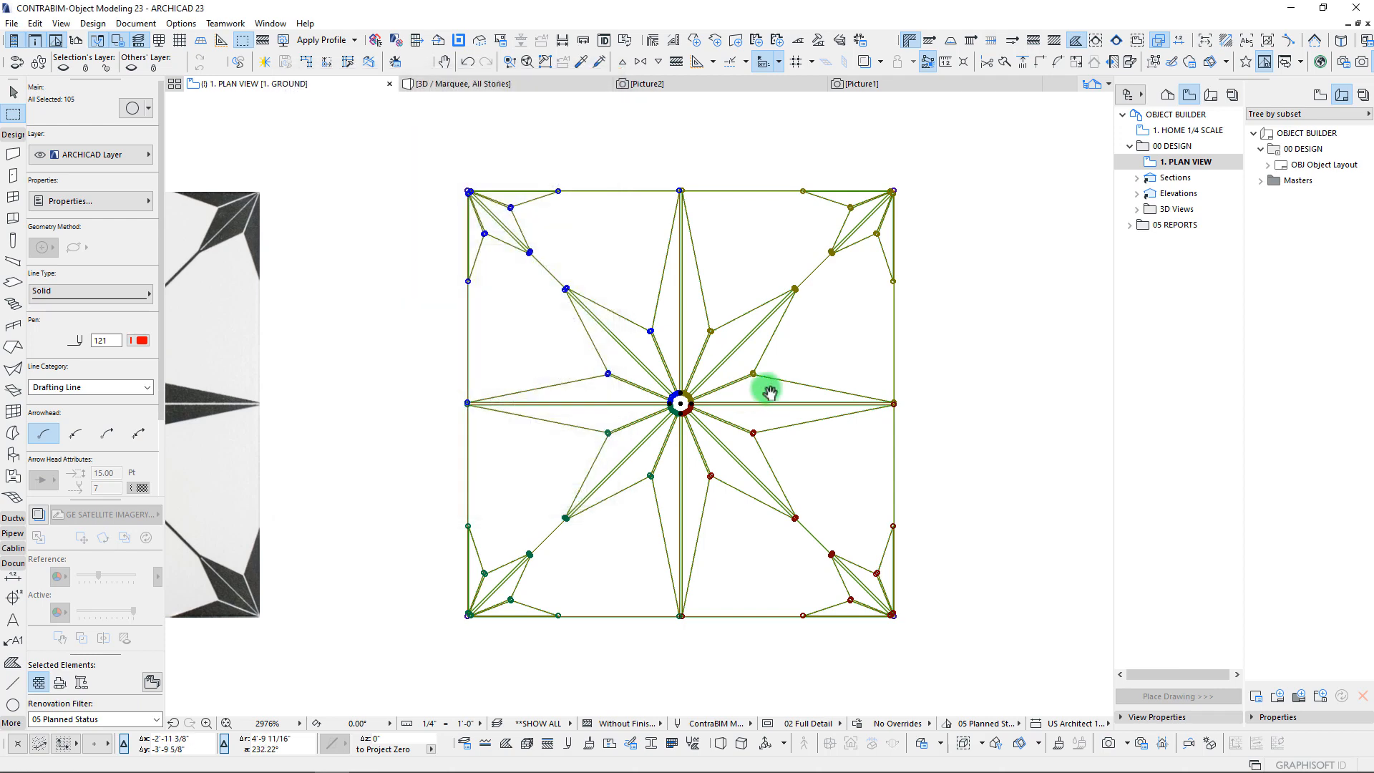
pyautogui.press('Escape')
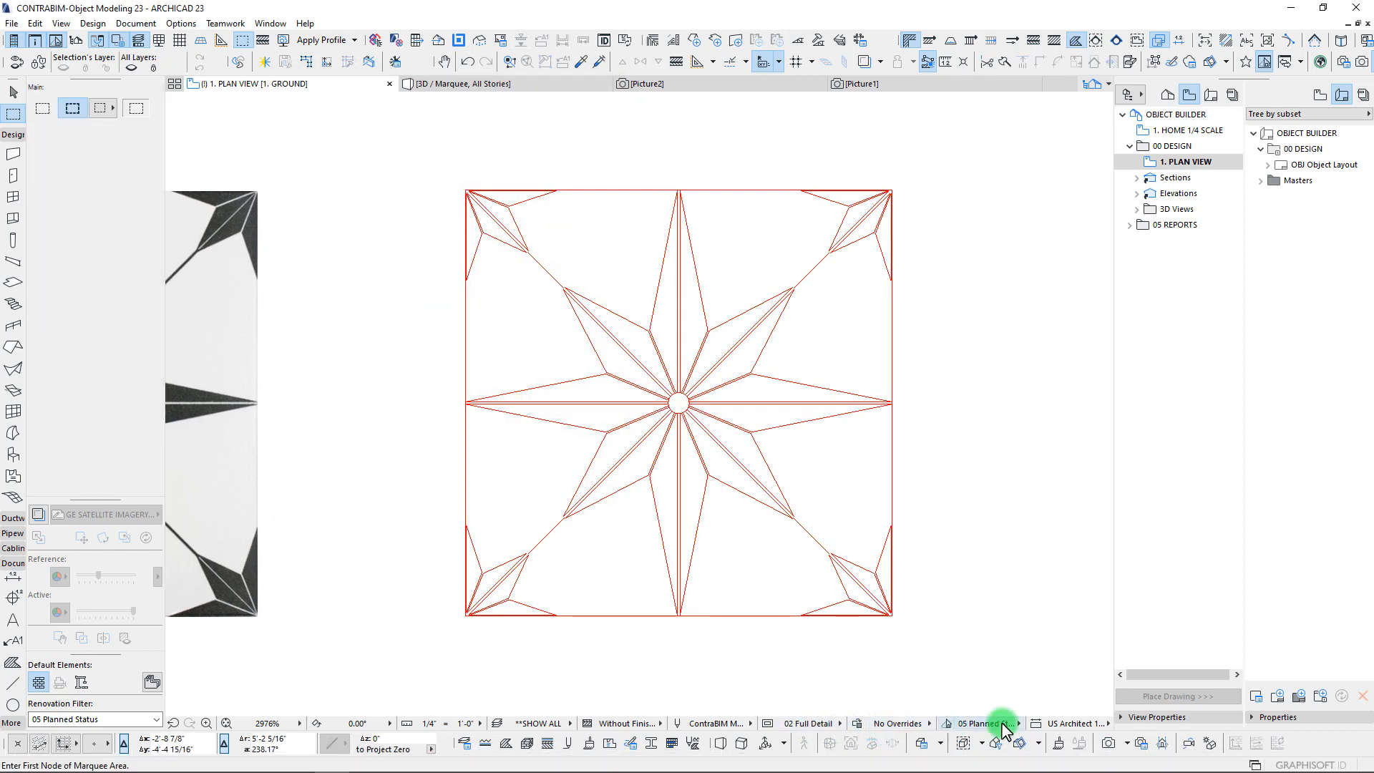
# Step: Apply the 02-6 Image Fill Overrides graphic override to the plan view so the slab uses its image fill
pyautogui.click(898, 724)
pyautogui.click(898, 279)
pyautogui.scroll(-5, 745, 448)
pyautogui.moveTo(821, 343); pyautogui.dragTo(566, 524, button='middle')
pyautogui.scroll(2, 759, 336)
pyautogui.click(919, 724)
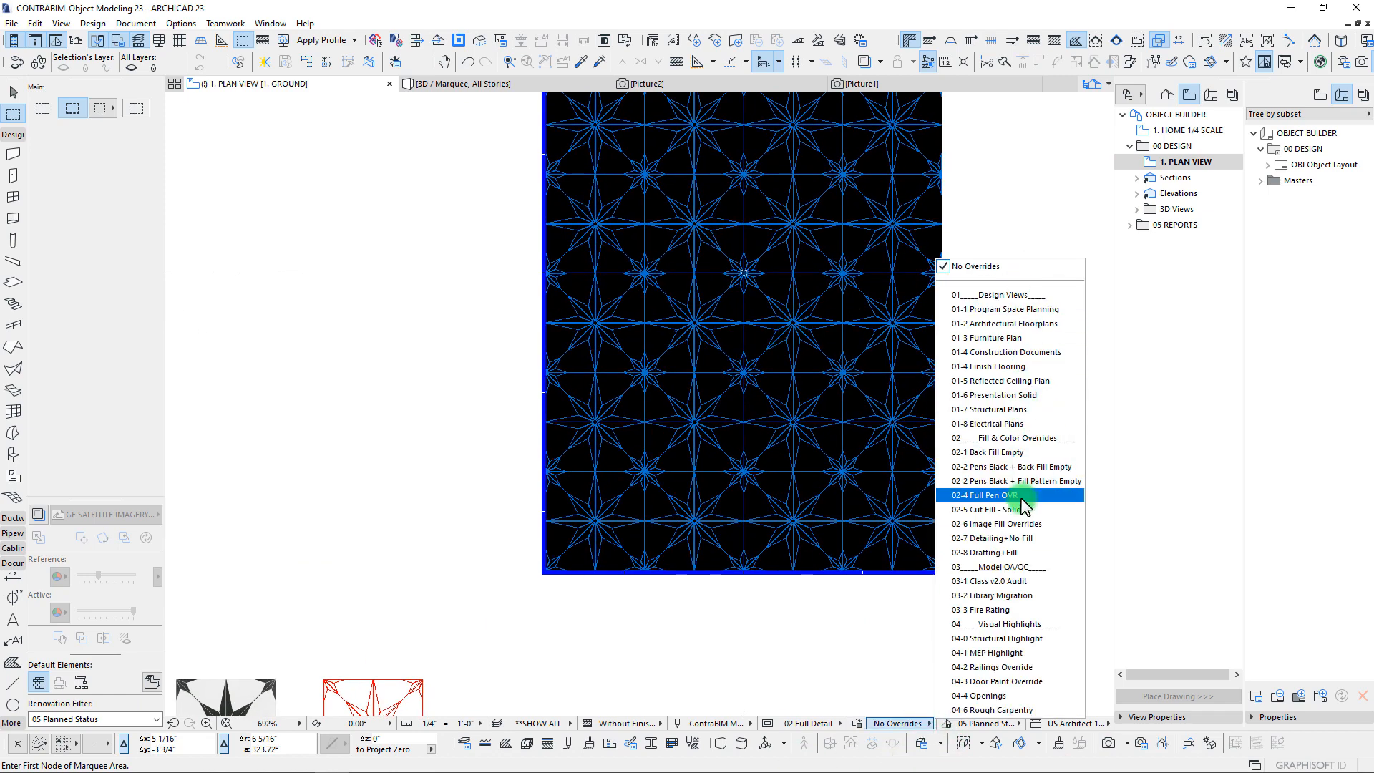
pyautogui.click(1017, 524)
pyautogui.moveTo(747, 438); pyautogui.dragTo(639, 467, button='middle')
pyautogui.press('Escape')
pyautogui.scroll(-5, 649, 527)
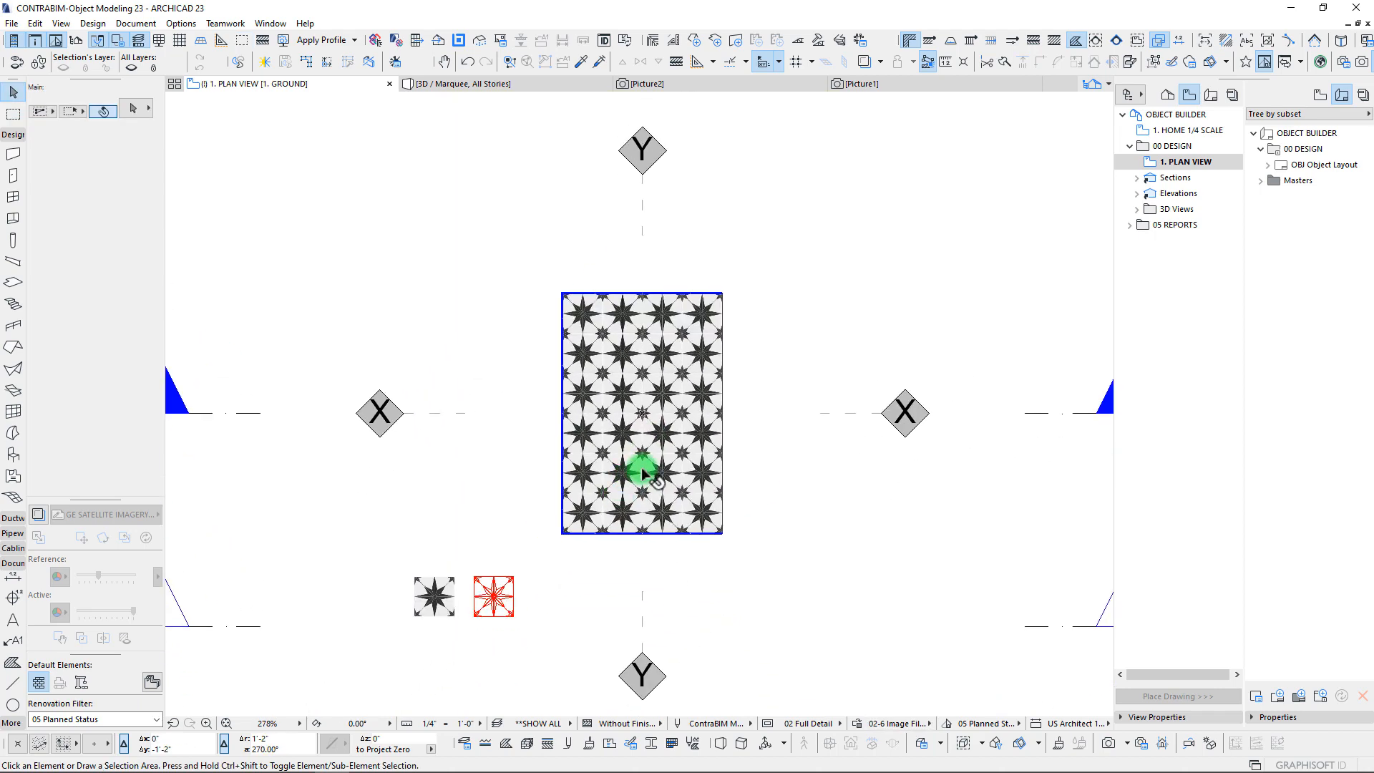